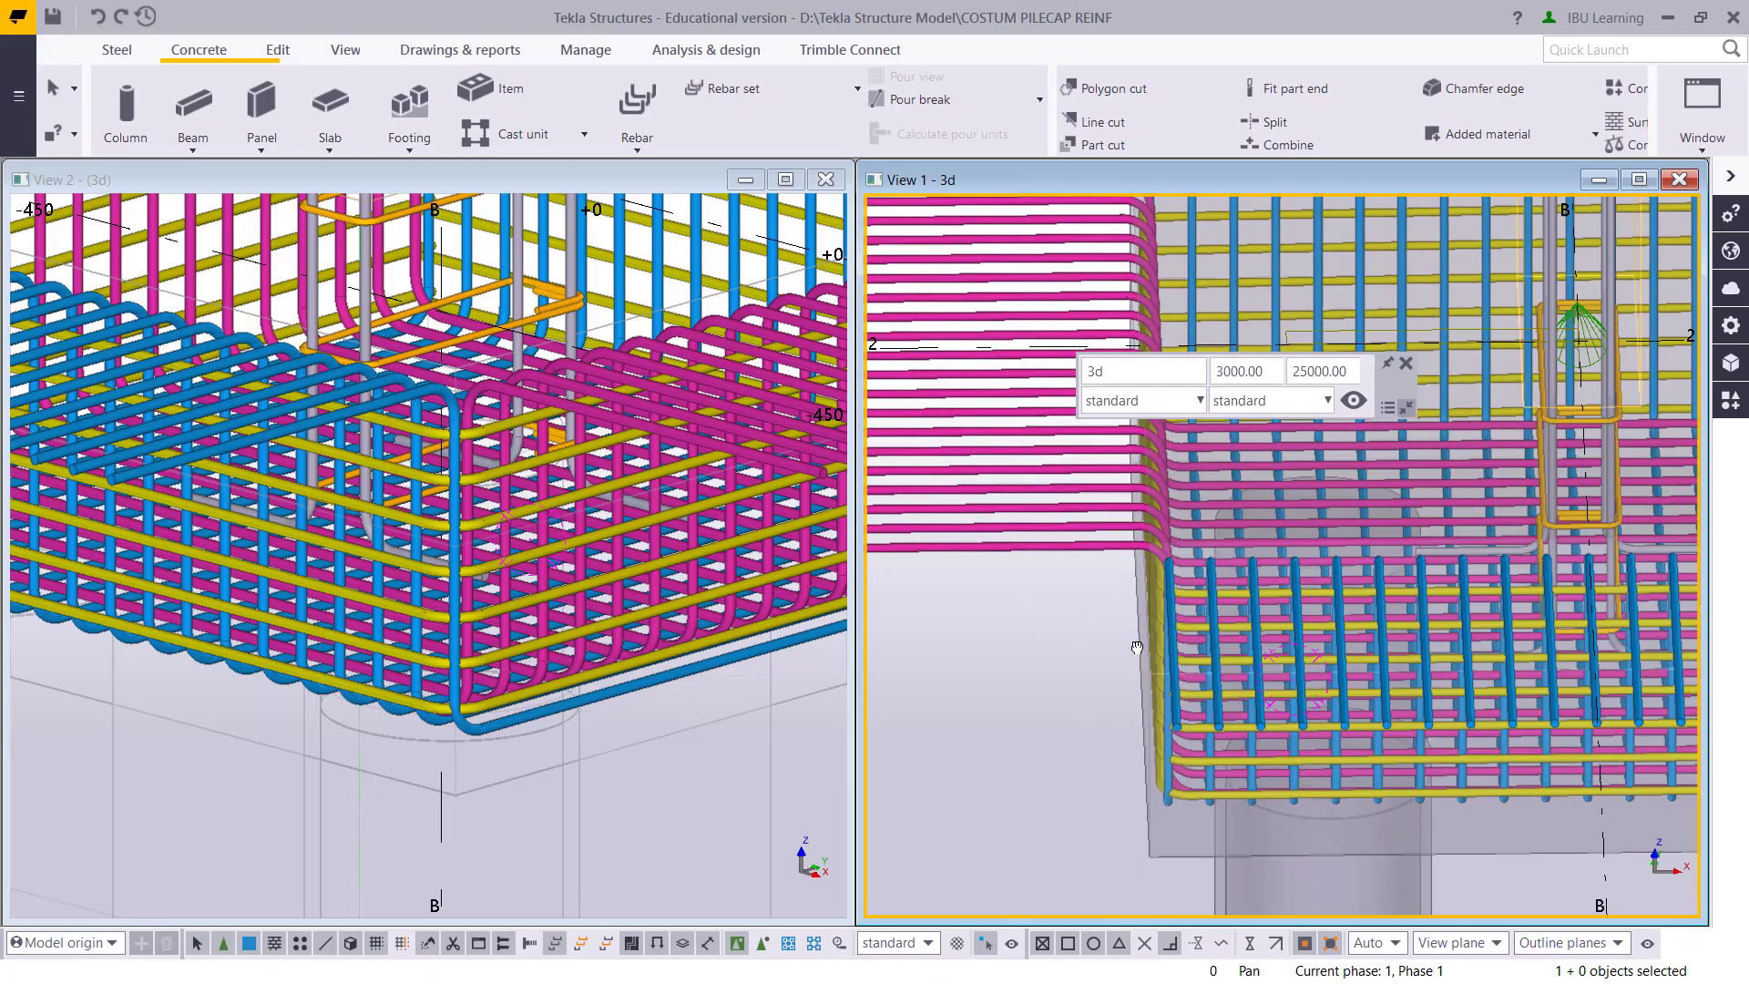
# Inspect the finished pile cap reinforcement by orbiting and opening a rebar group's properties
pyautogui.keyDown('ctrl'); pyautogui.moveTo(1184, 592); pyautogui.dragTo(1133, 643, button='middle'); pyautogui.keyUp('ctrl')
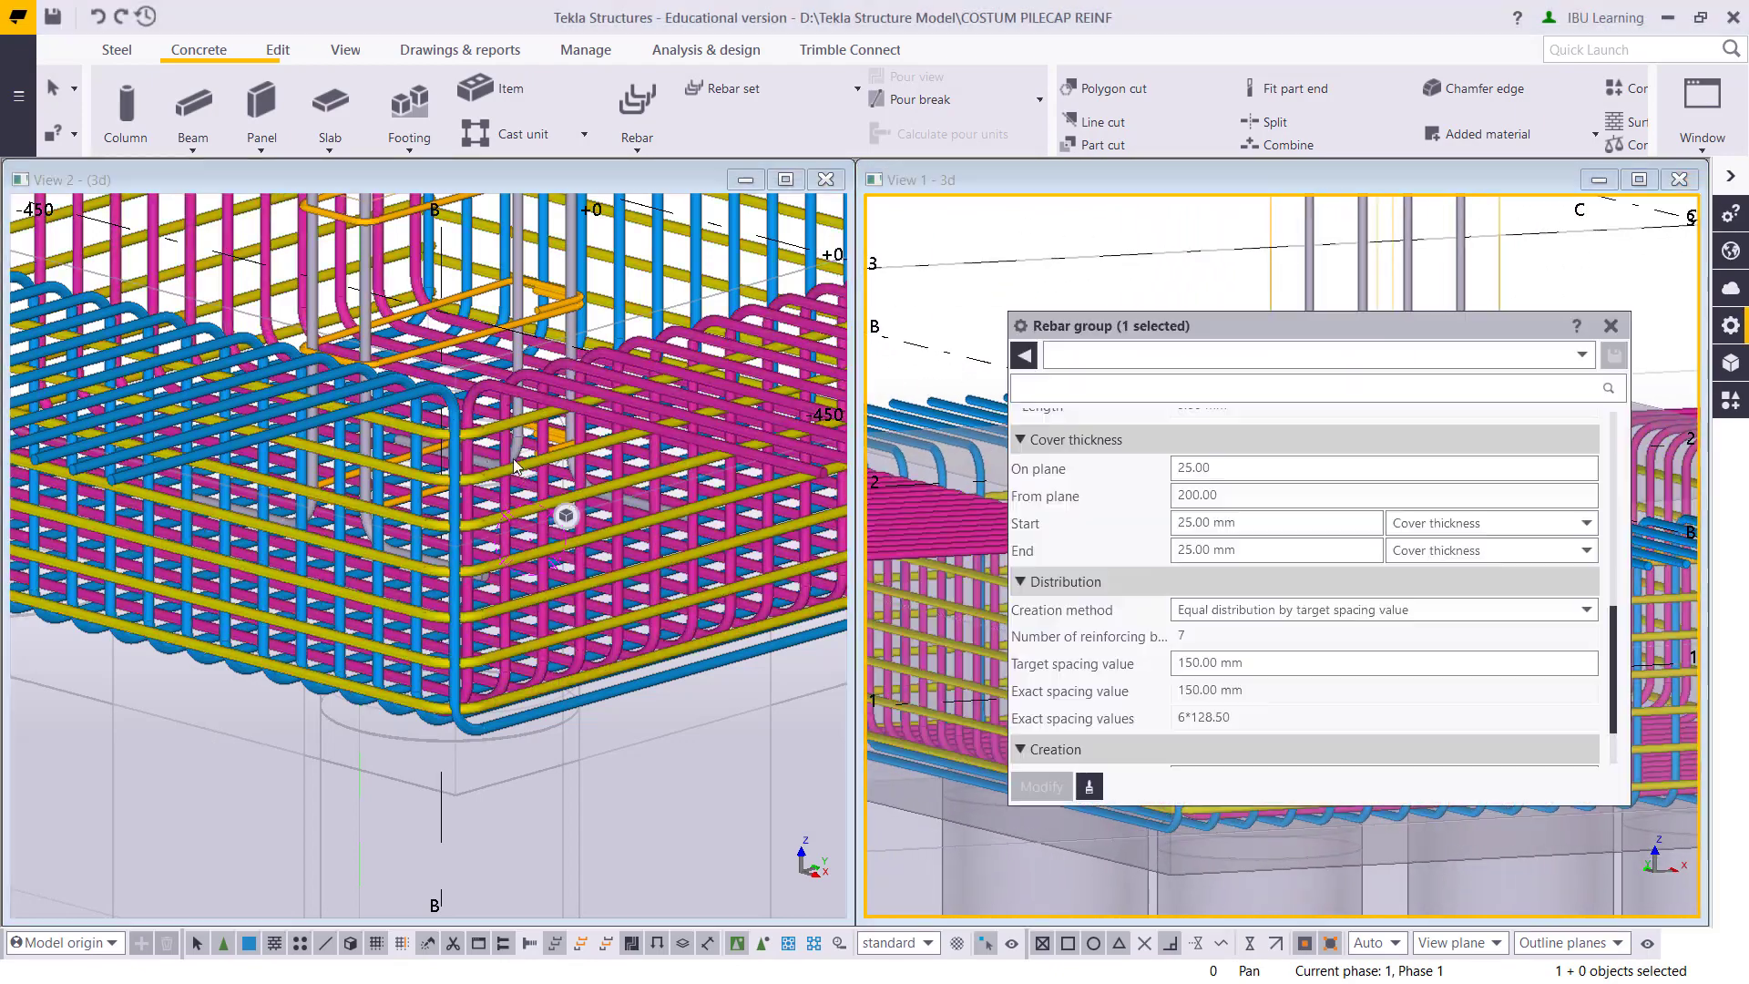
pyautogui.scroll(-1, 1303, 610)
pyautogui.doubleClick(1212, 608)
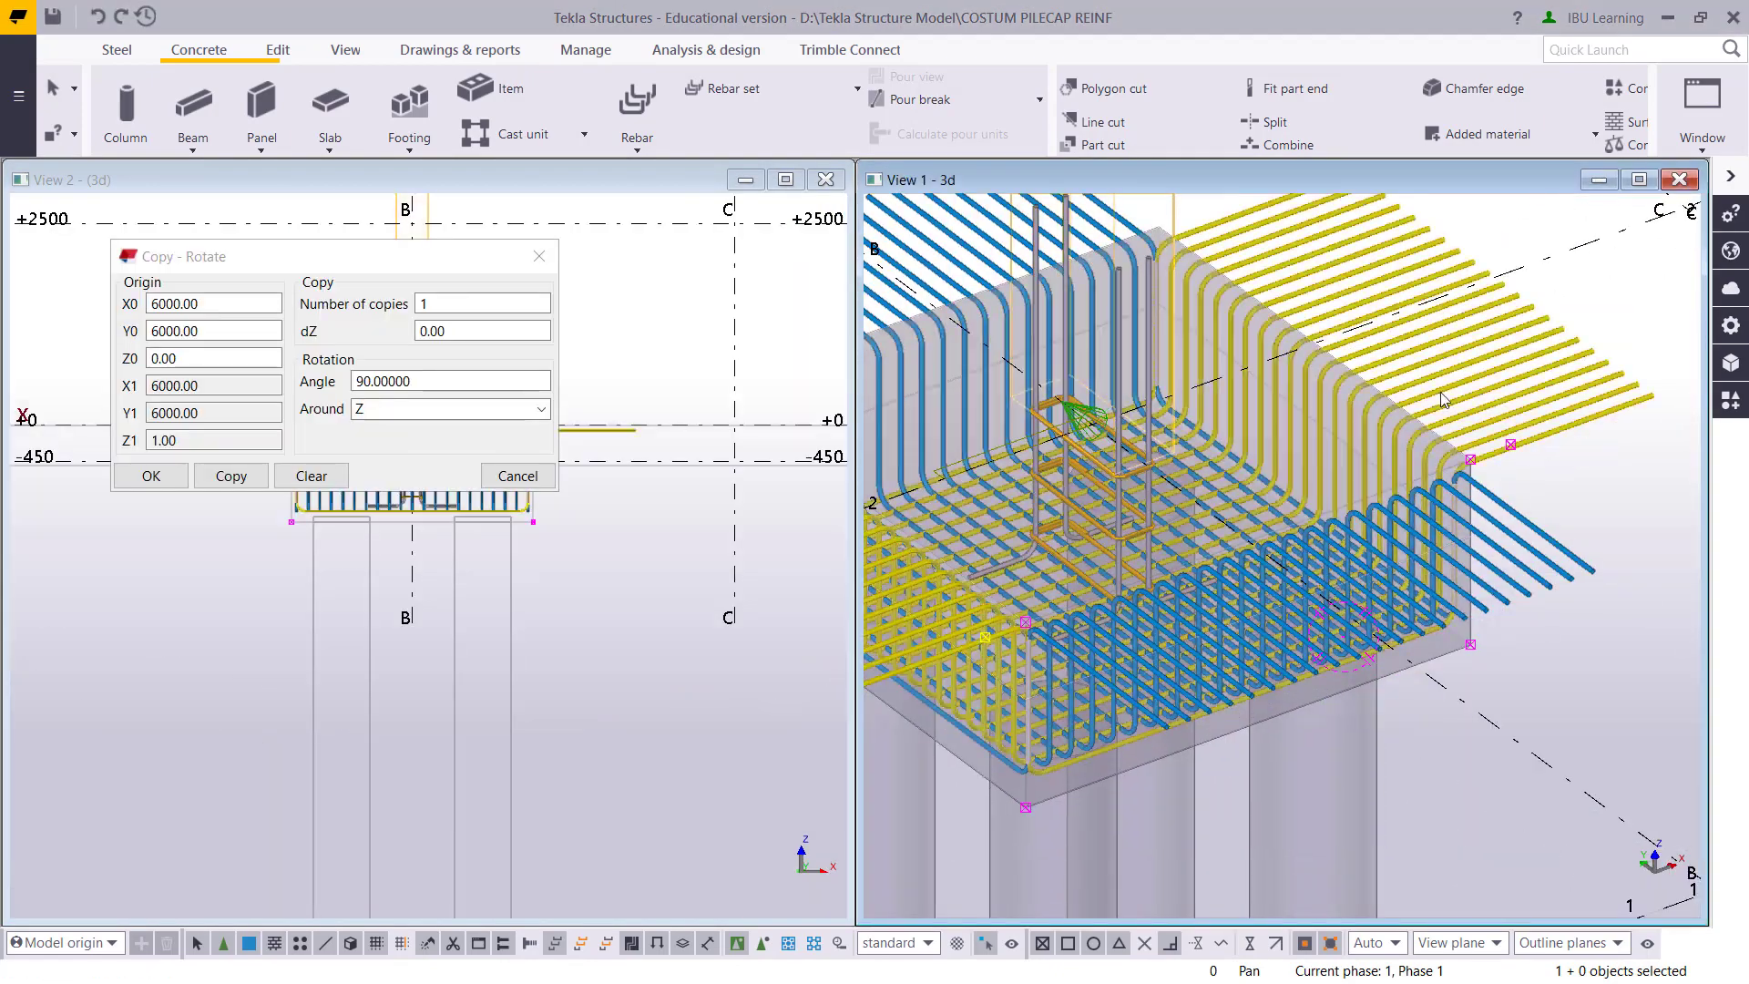
pyautogui.doubleClick(1483, 390)
pyautogui.scroll(5, 625, 489)
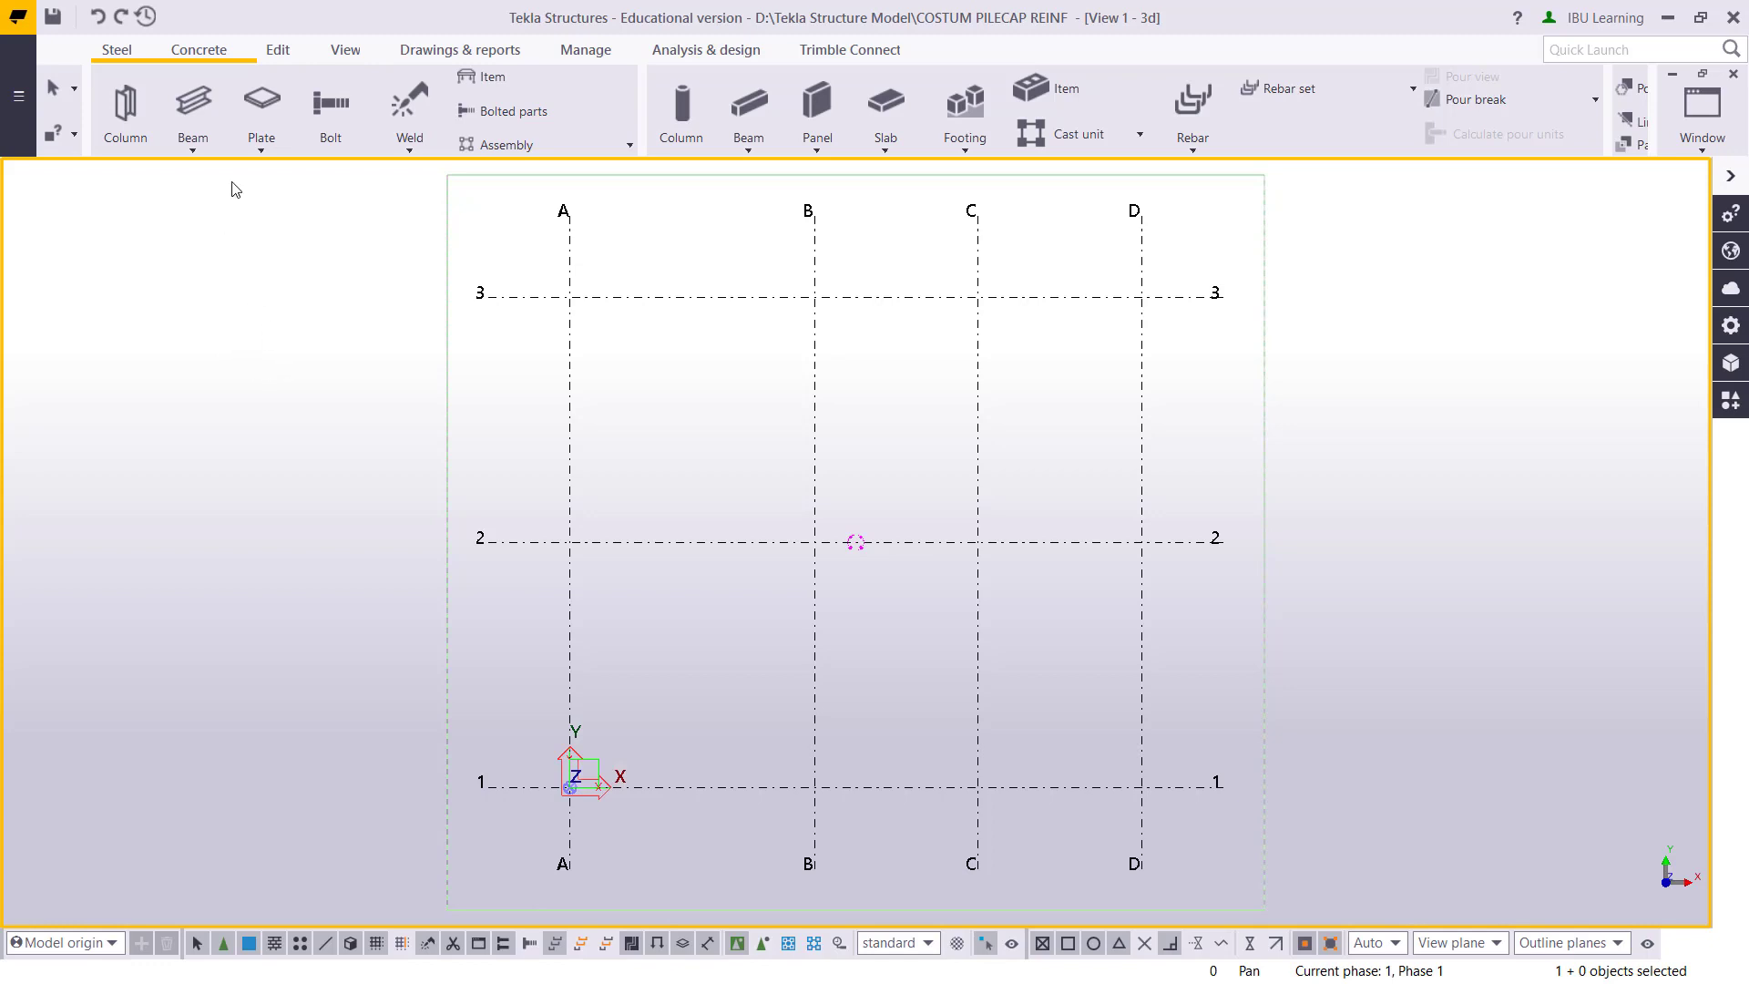
# Place a concrete column at grid intersection B/2
pyautogui.click(191, 51)
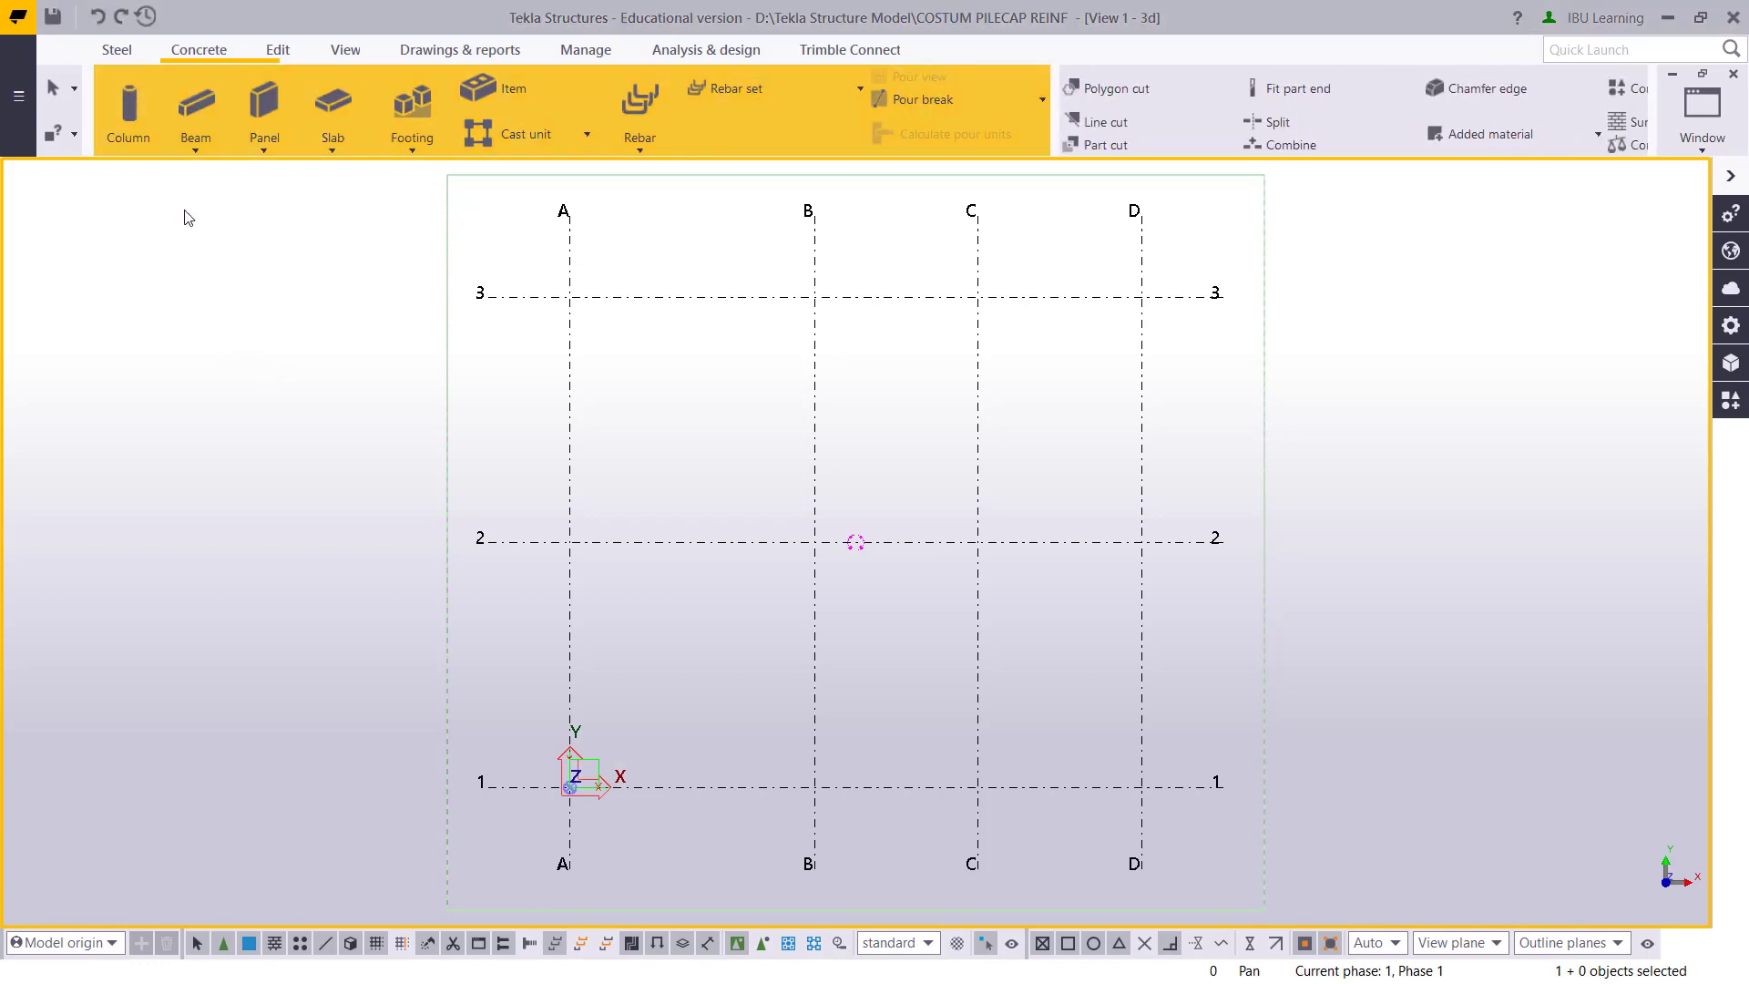
pyautogui.click(128, 108)
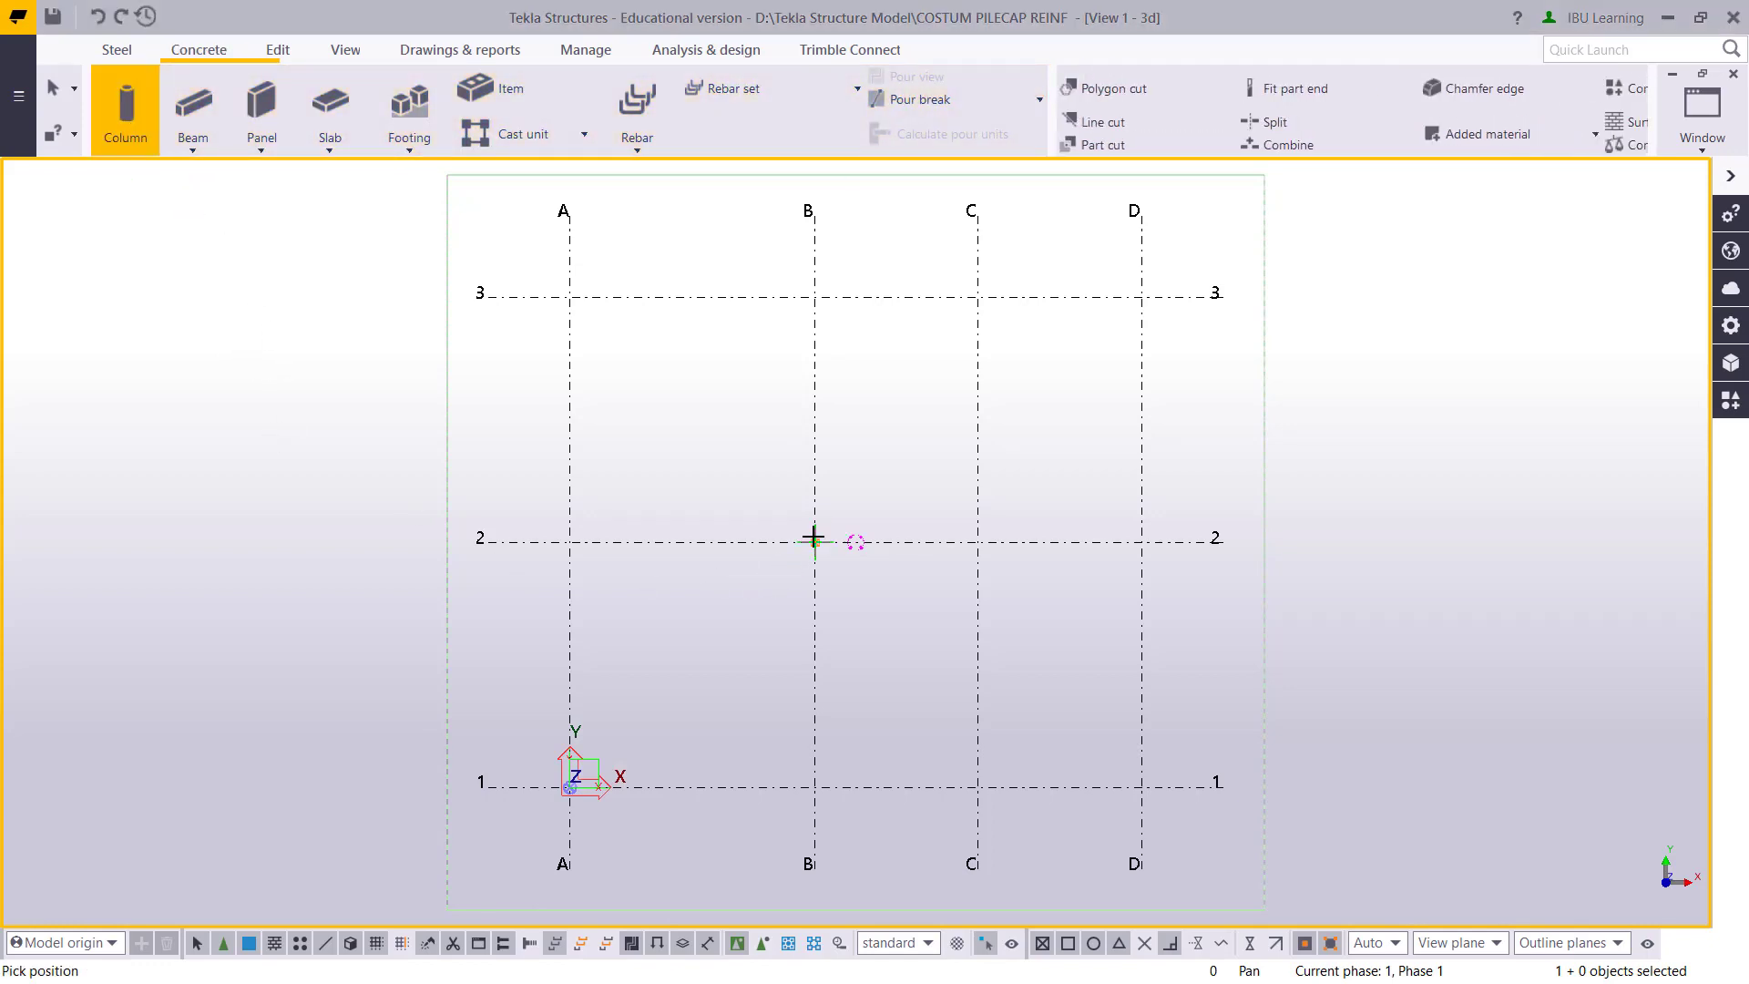
pyautogui.scroll(4, 801, 545)
pyautogui.press('Escape')
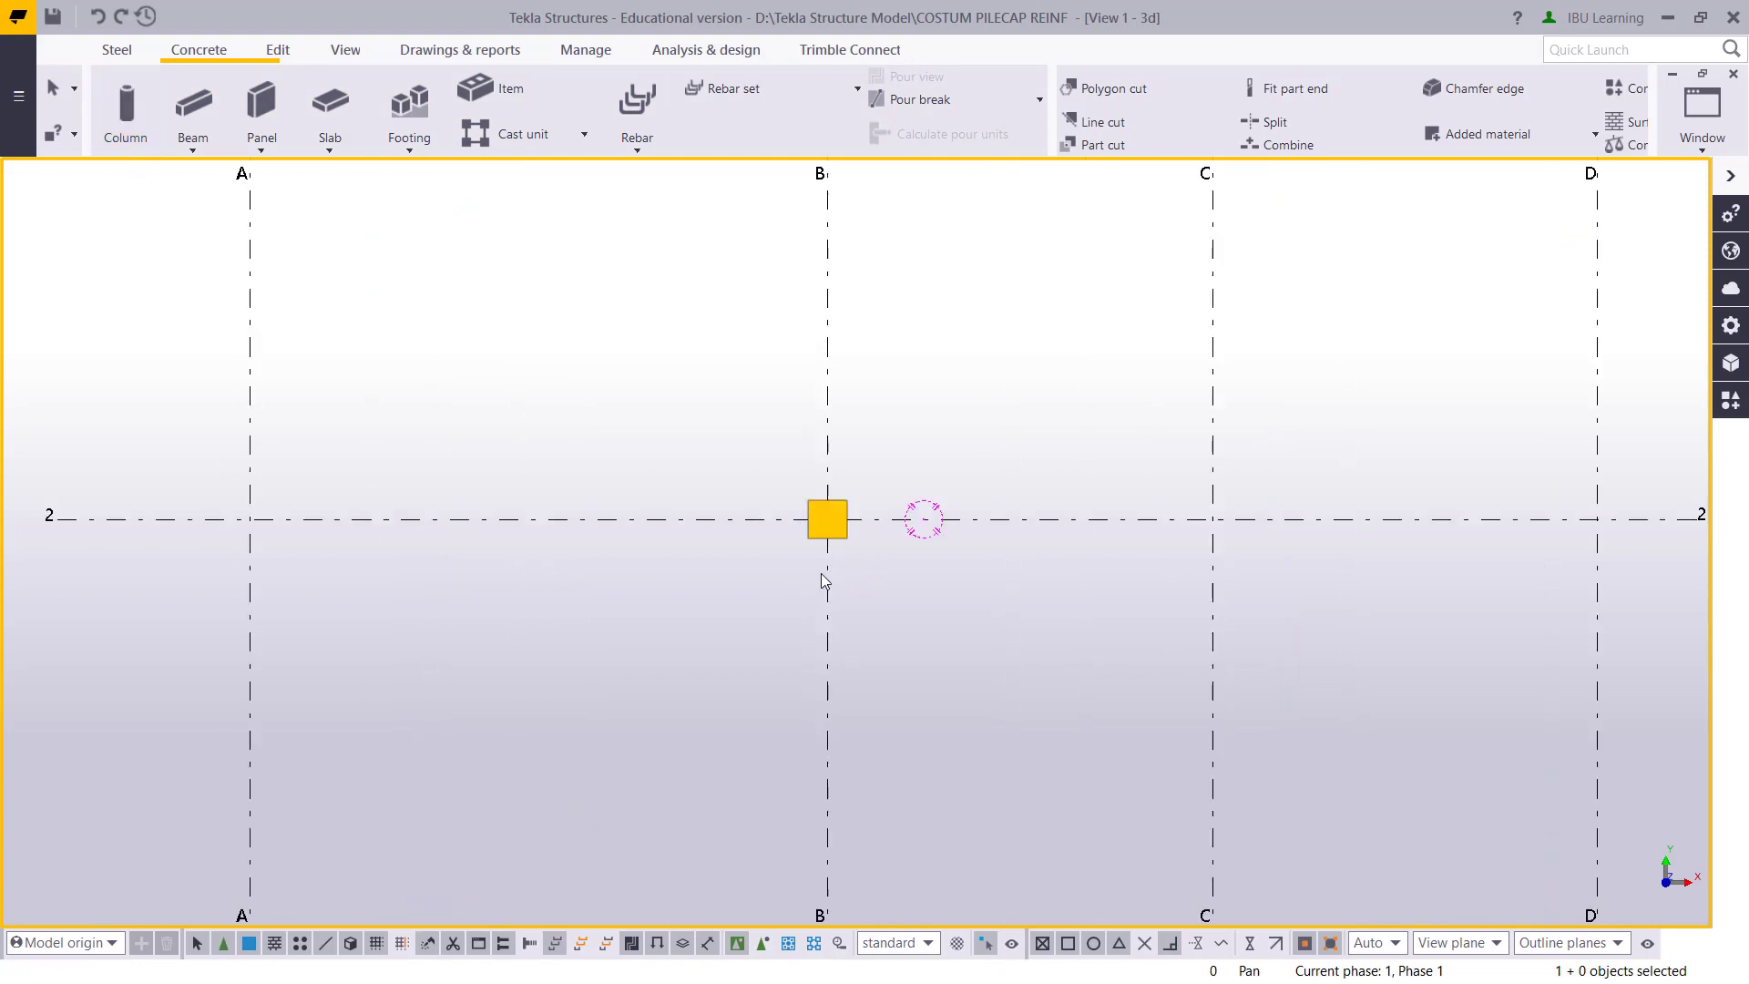
# Give the column profile 1000*400, bottom level 0 and cast-in-place cast unit type
pyautogui.doubleClick(829, 523)
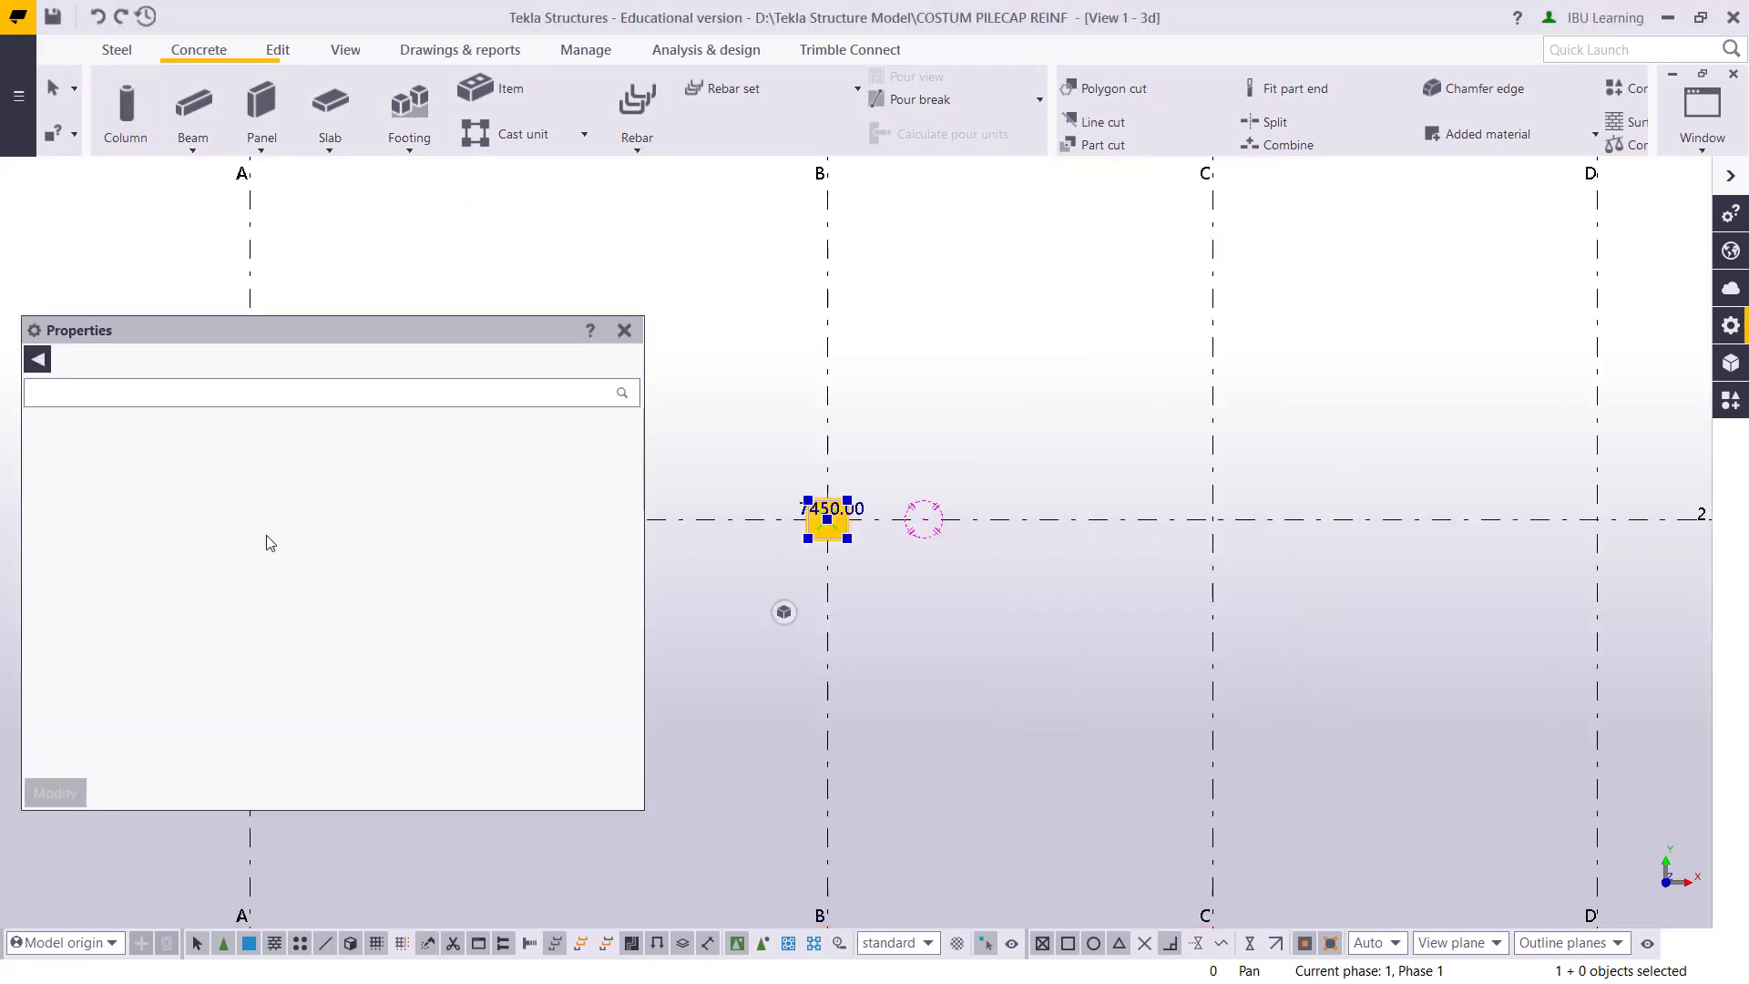
pyautogui.click(198, 483)
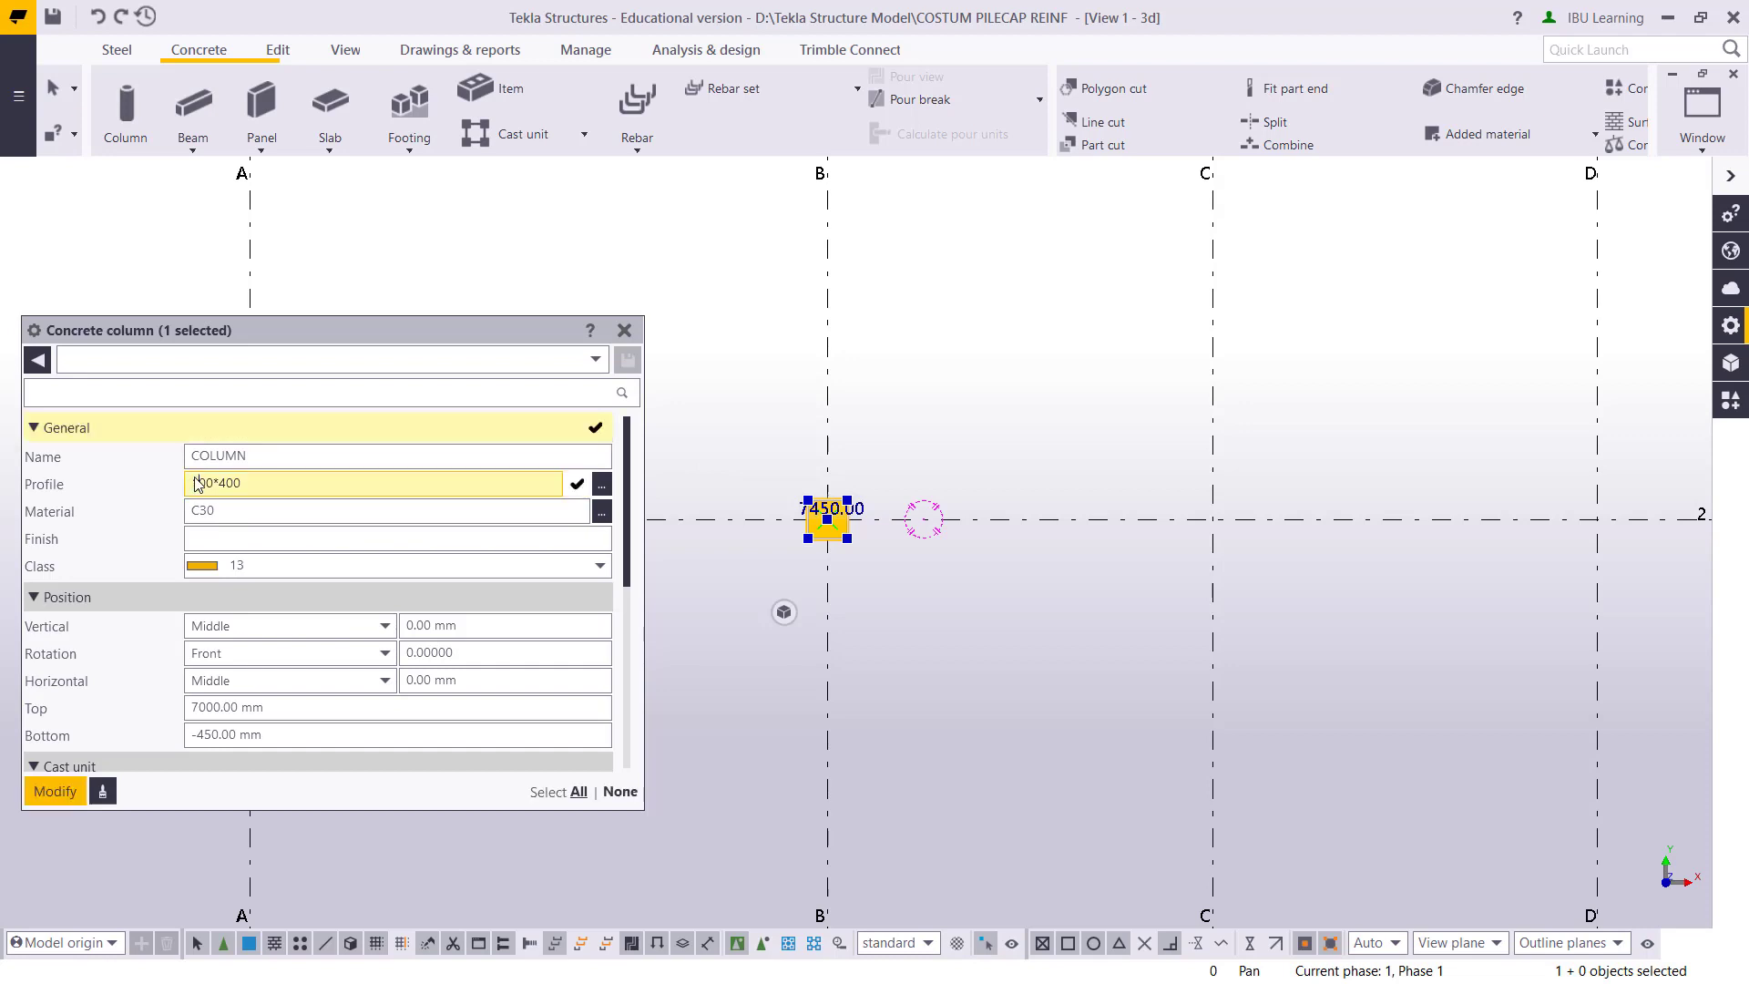
pyautogui.press('Return')
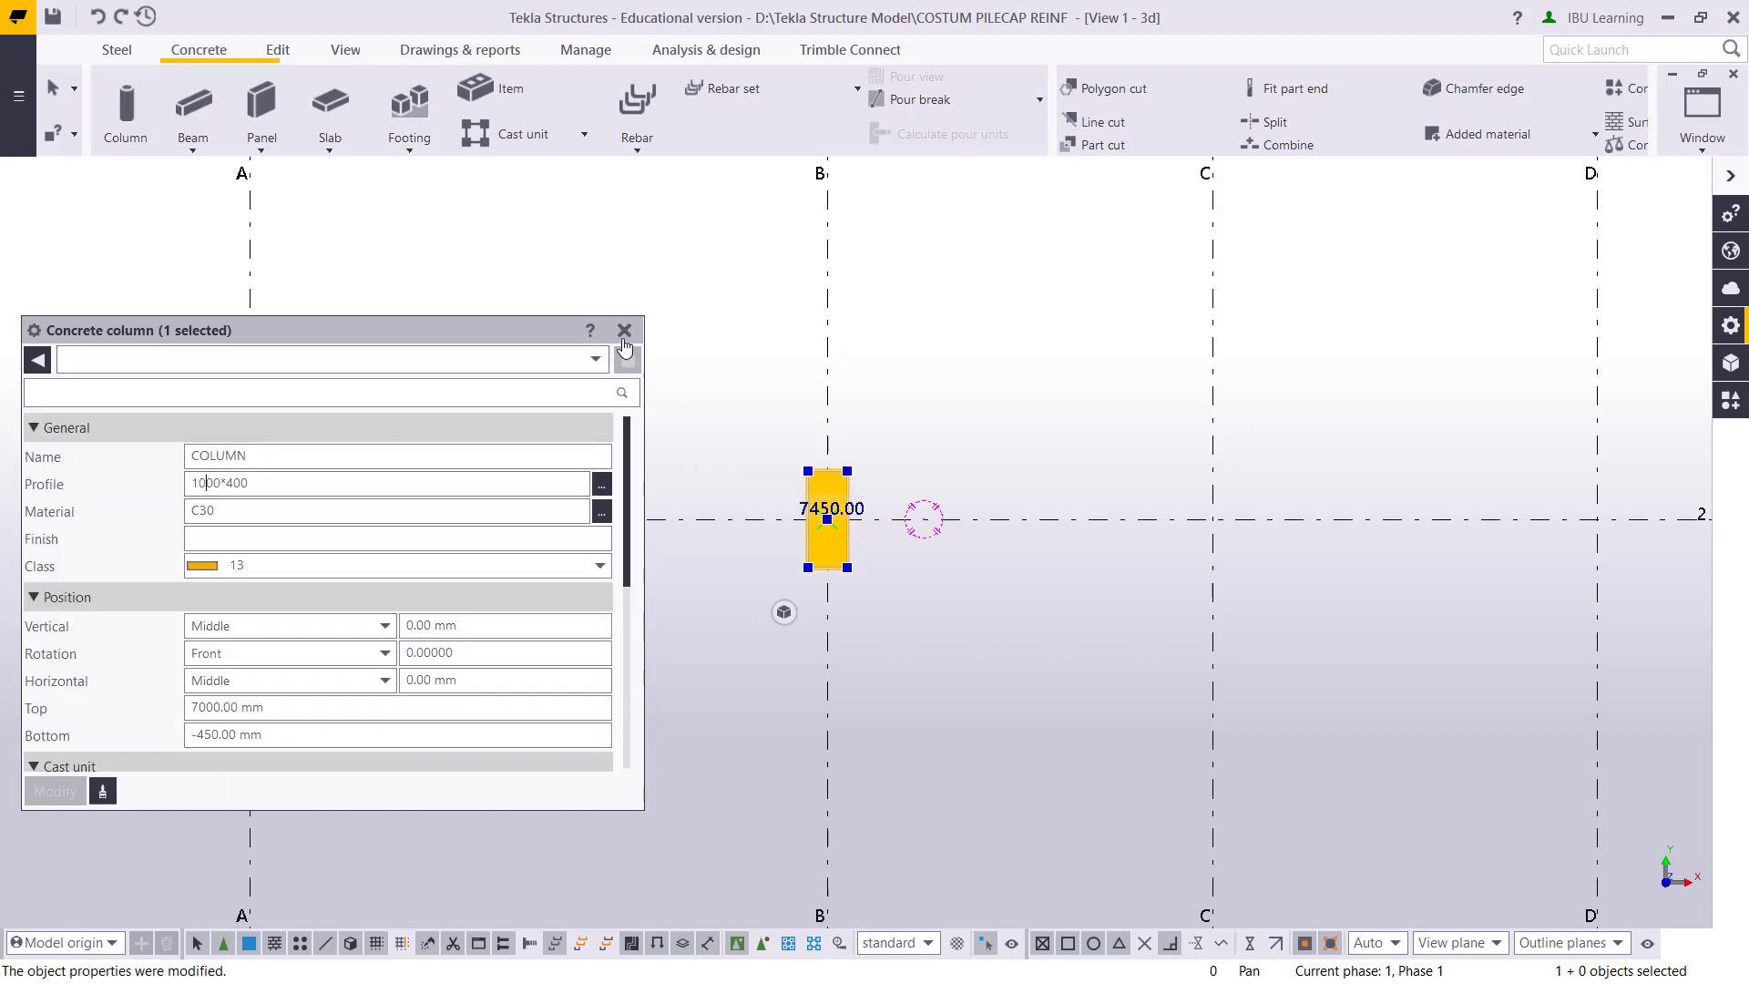
pyautogui.doubleClick(278, 735)
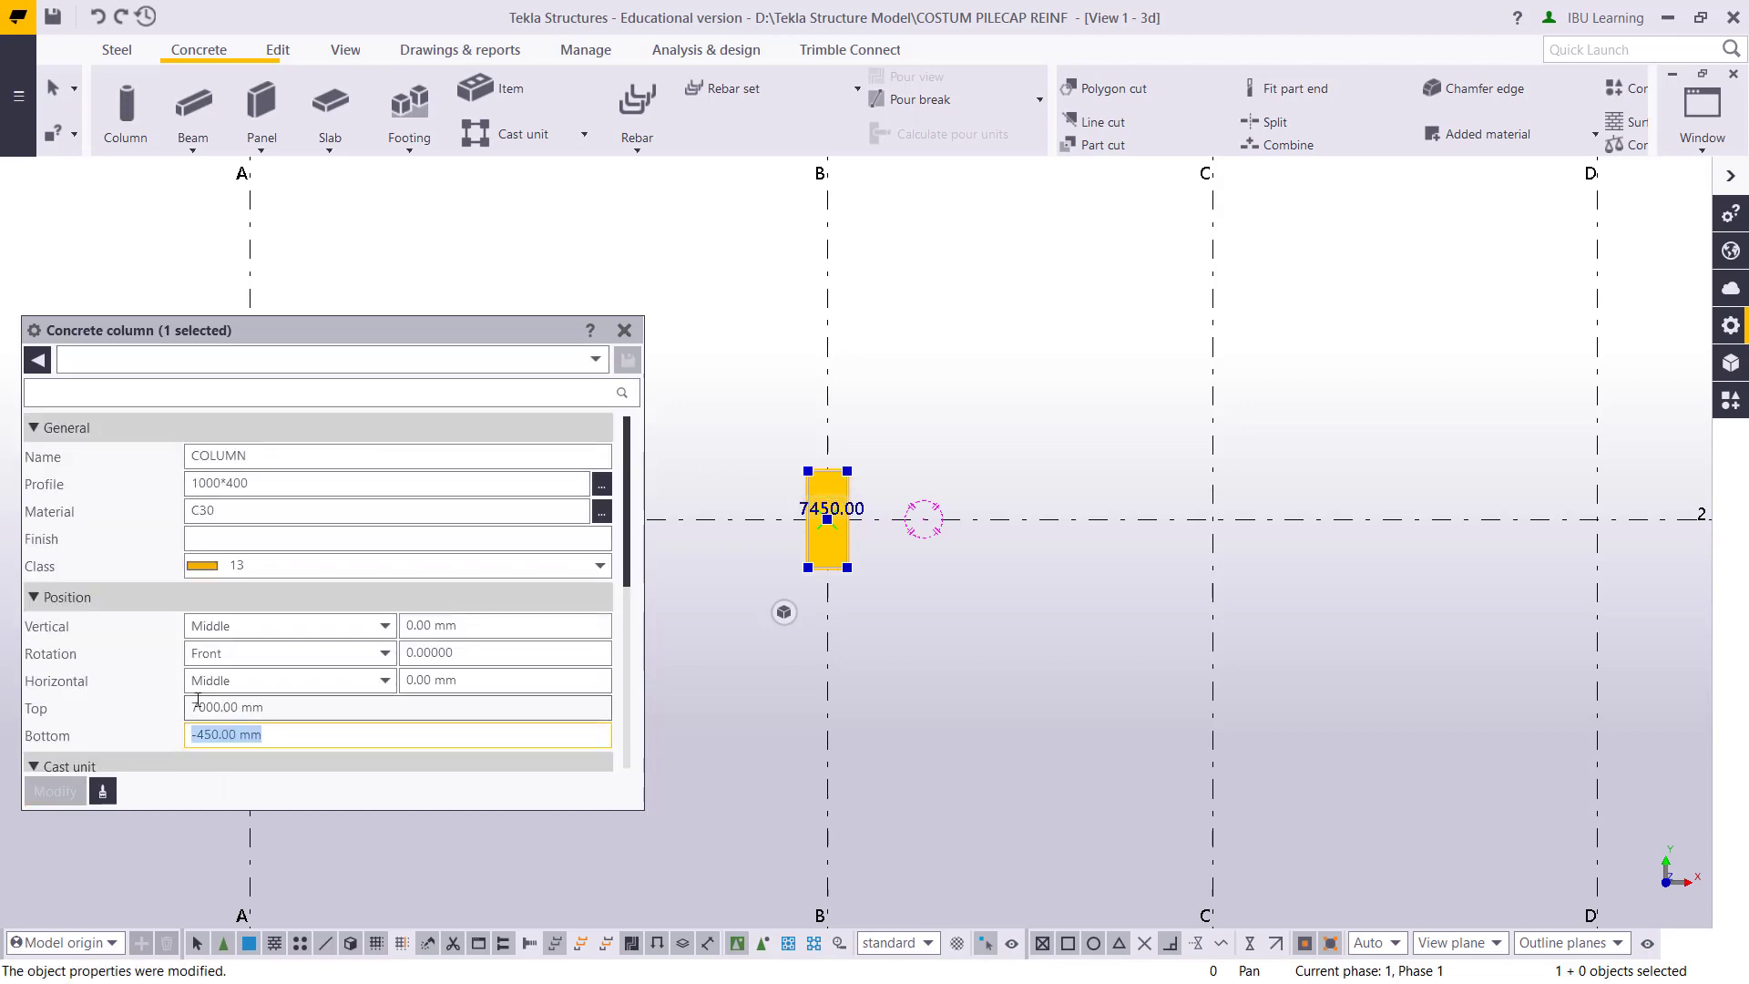
pyautogui.write('0')
pyautogui.press('Return')
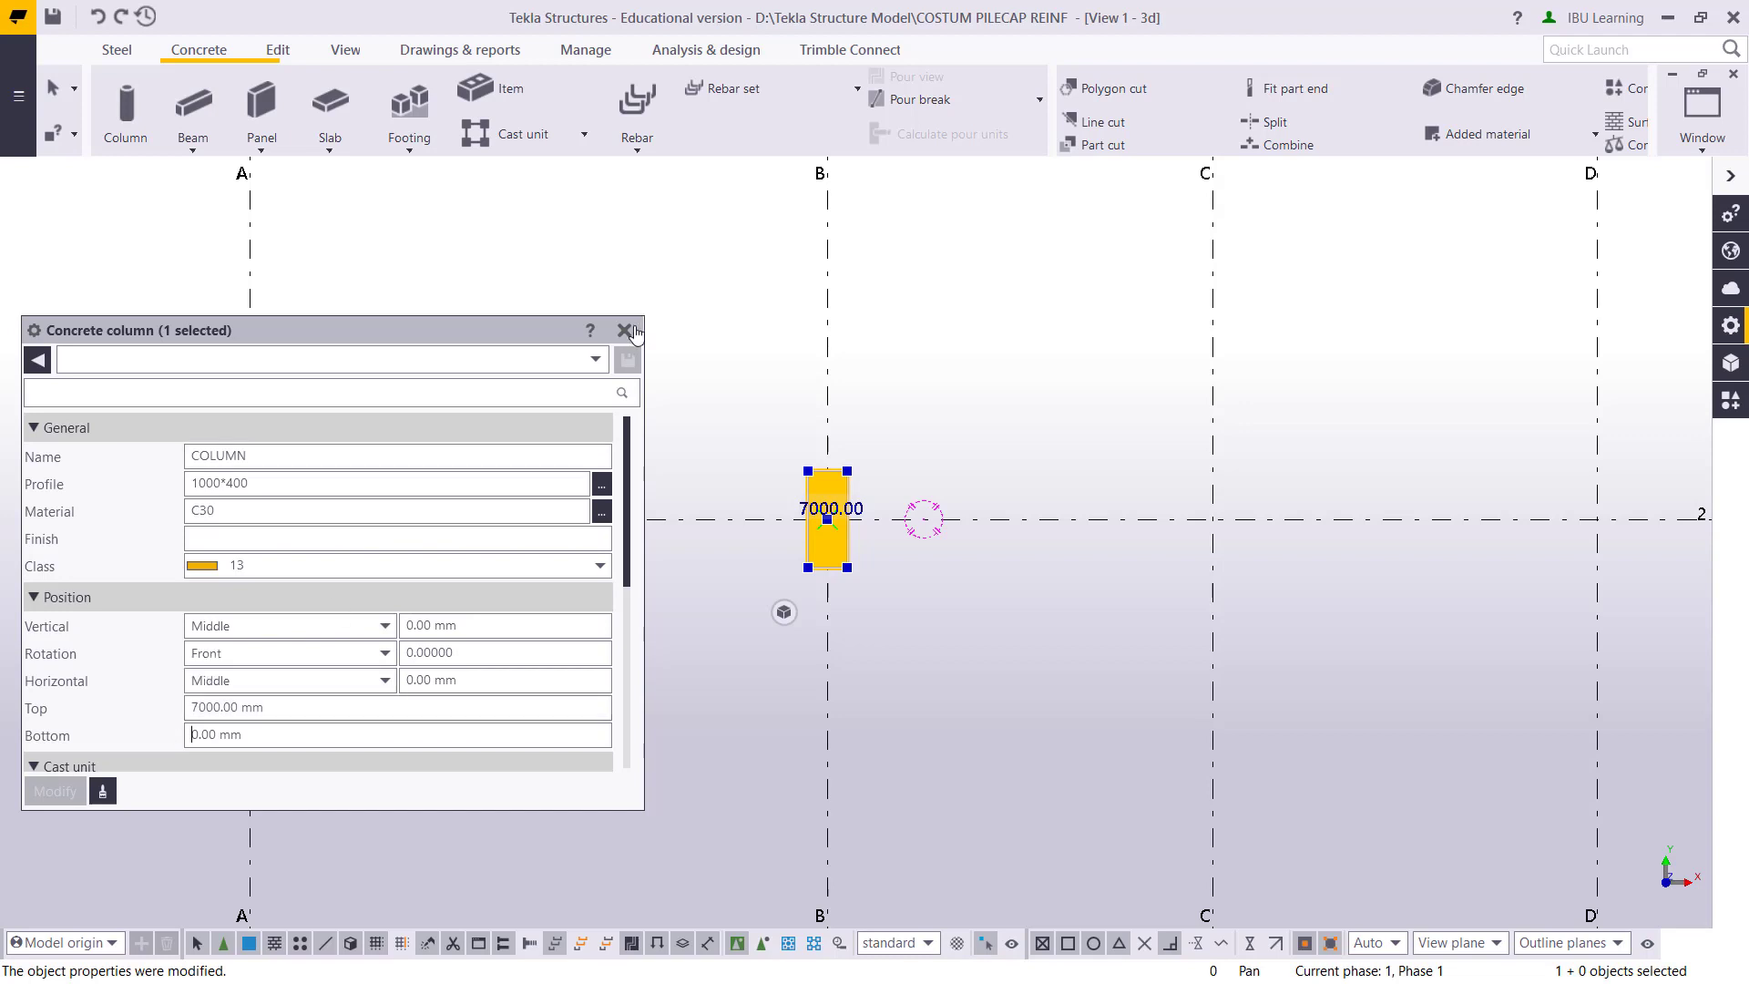
pyautogui.scroll(-3, 331, 648)
pyautogui.click(278, 658)
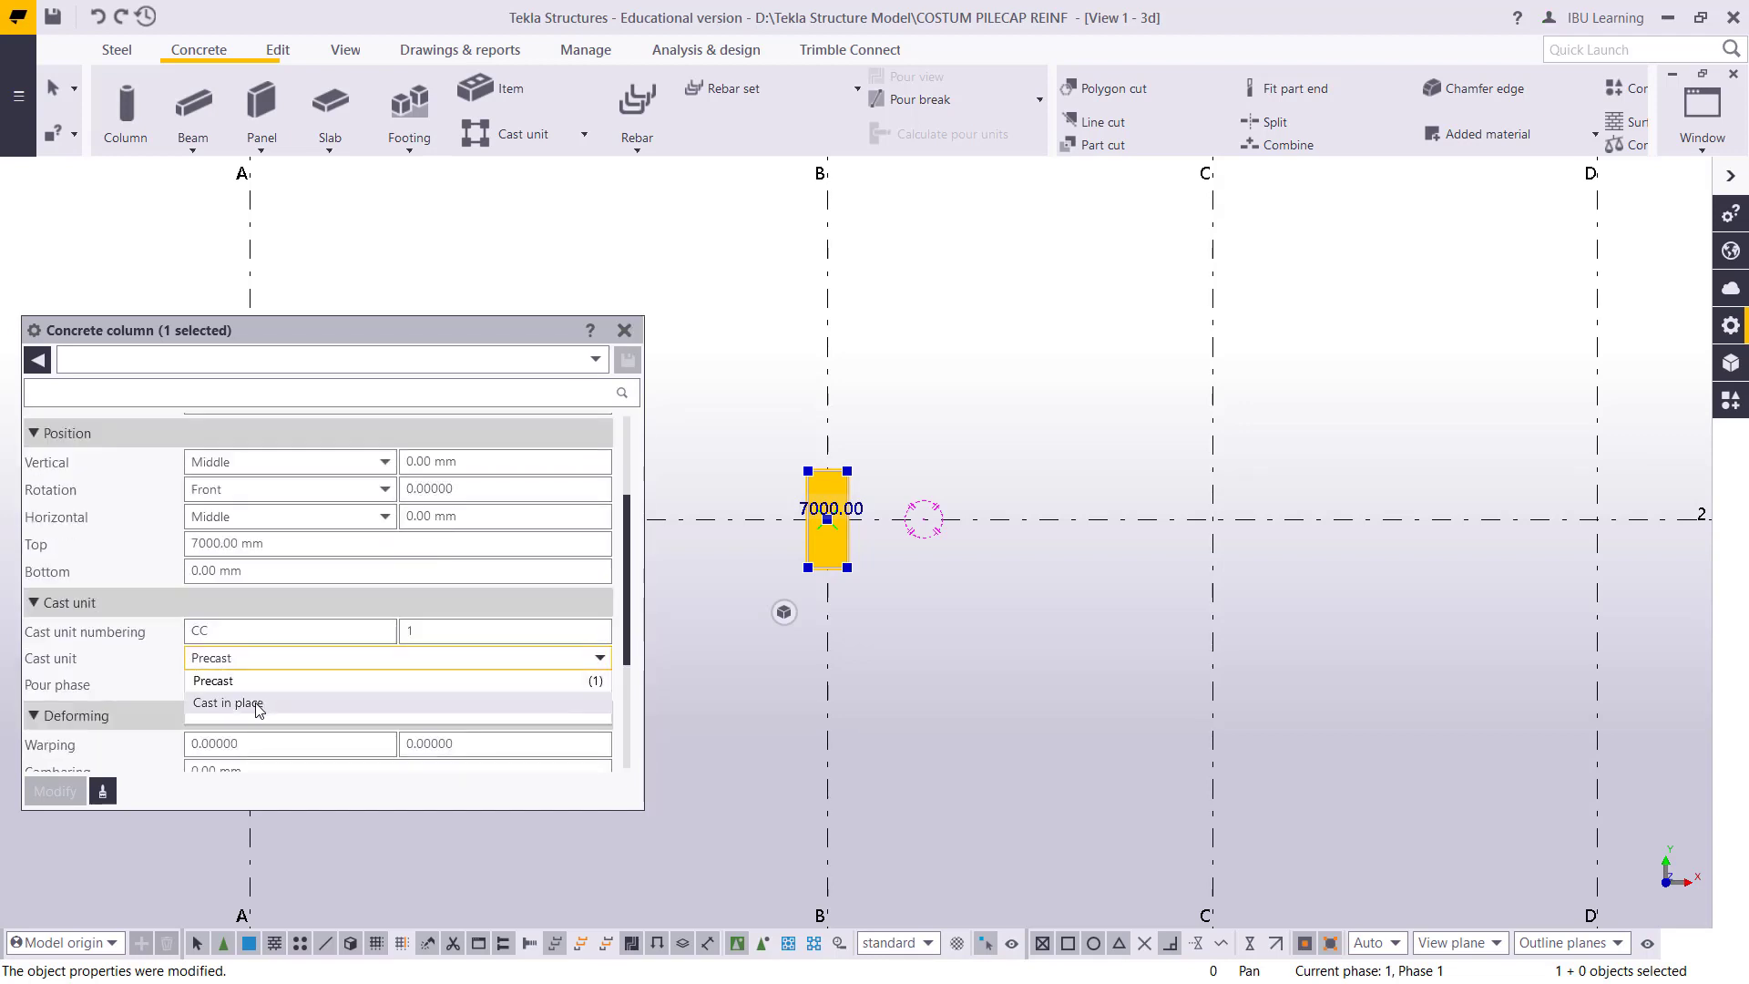
pyautogui.click(257, 702)
pyautogui.scroll(-3, 219, 746)
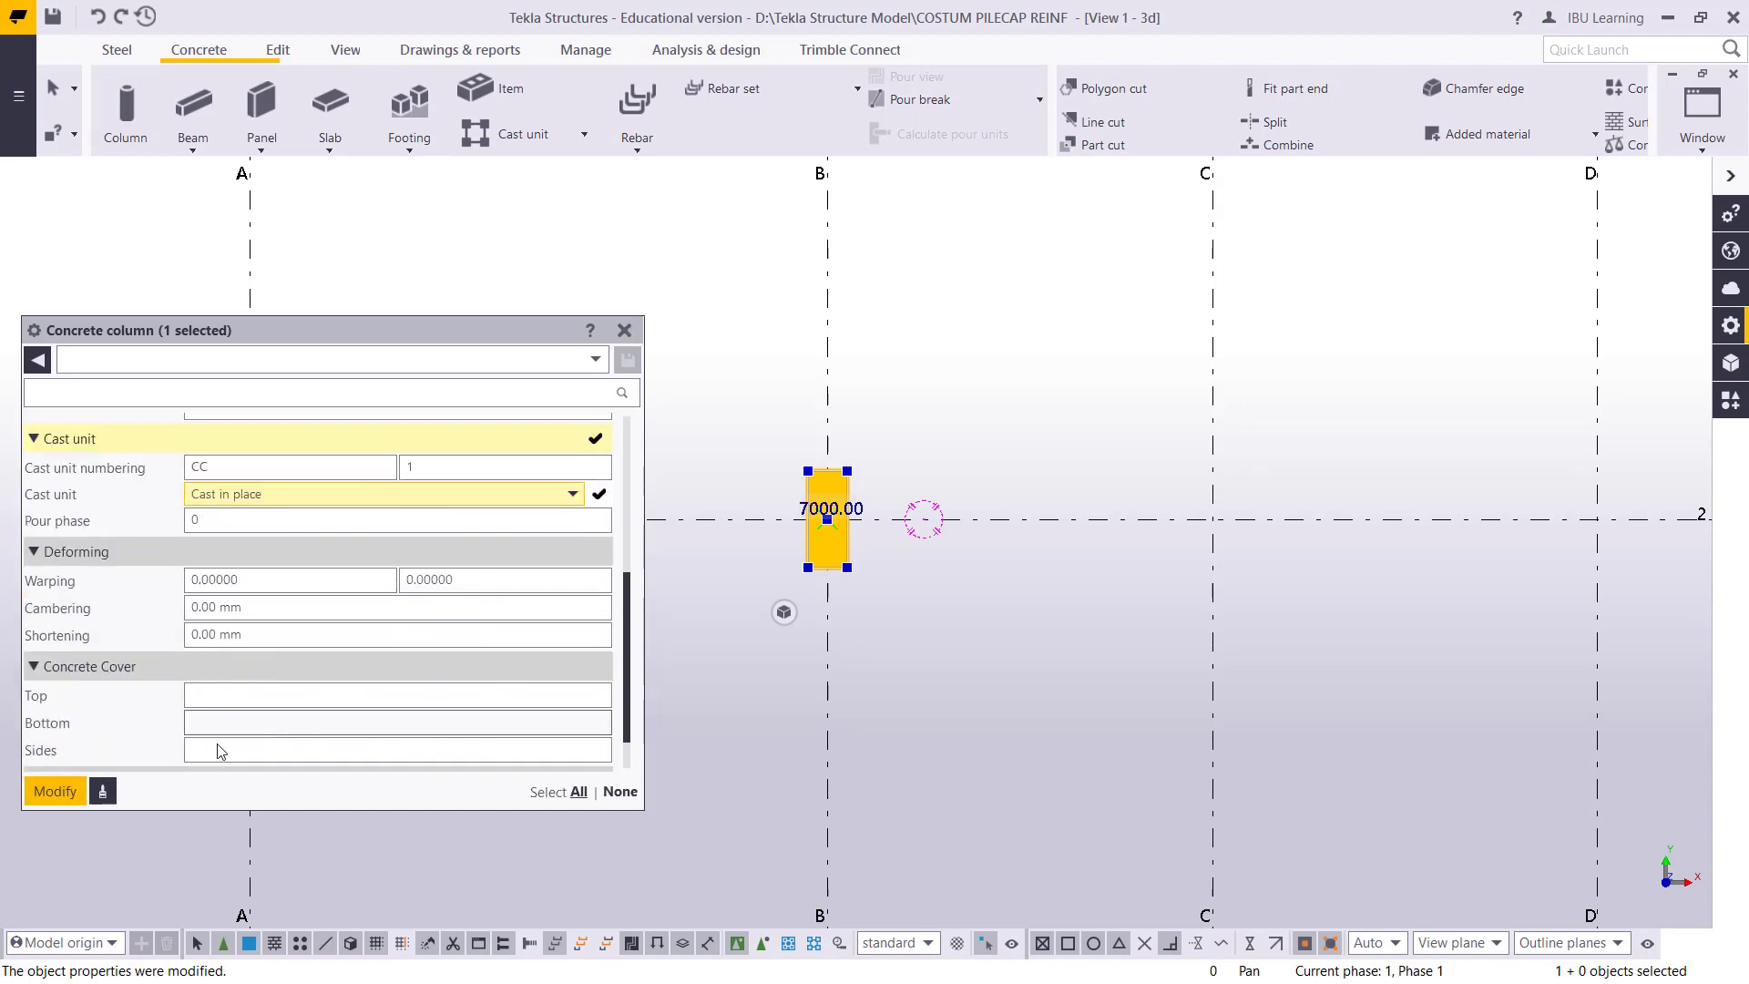
pyautogui.click(58, 794)
pyautogui.click(625, 330)
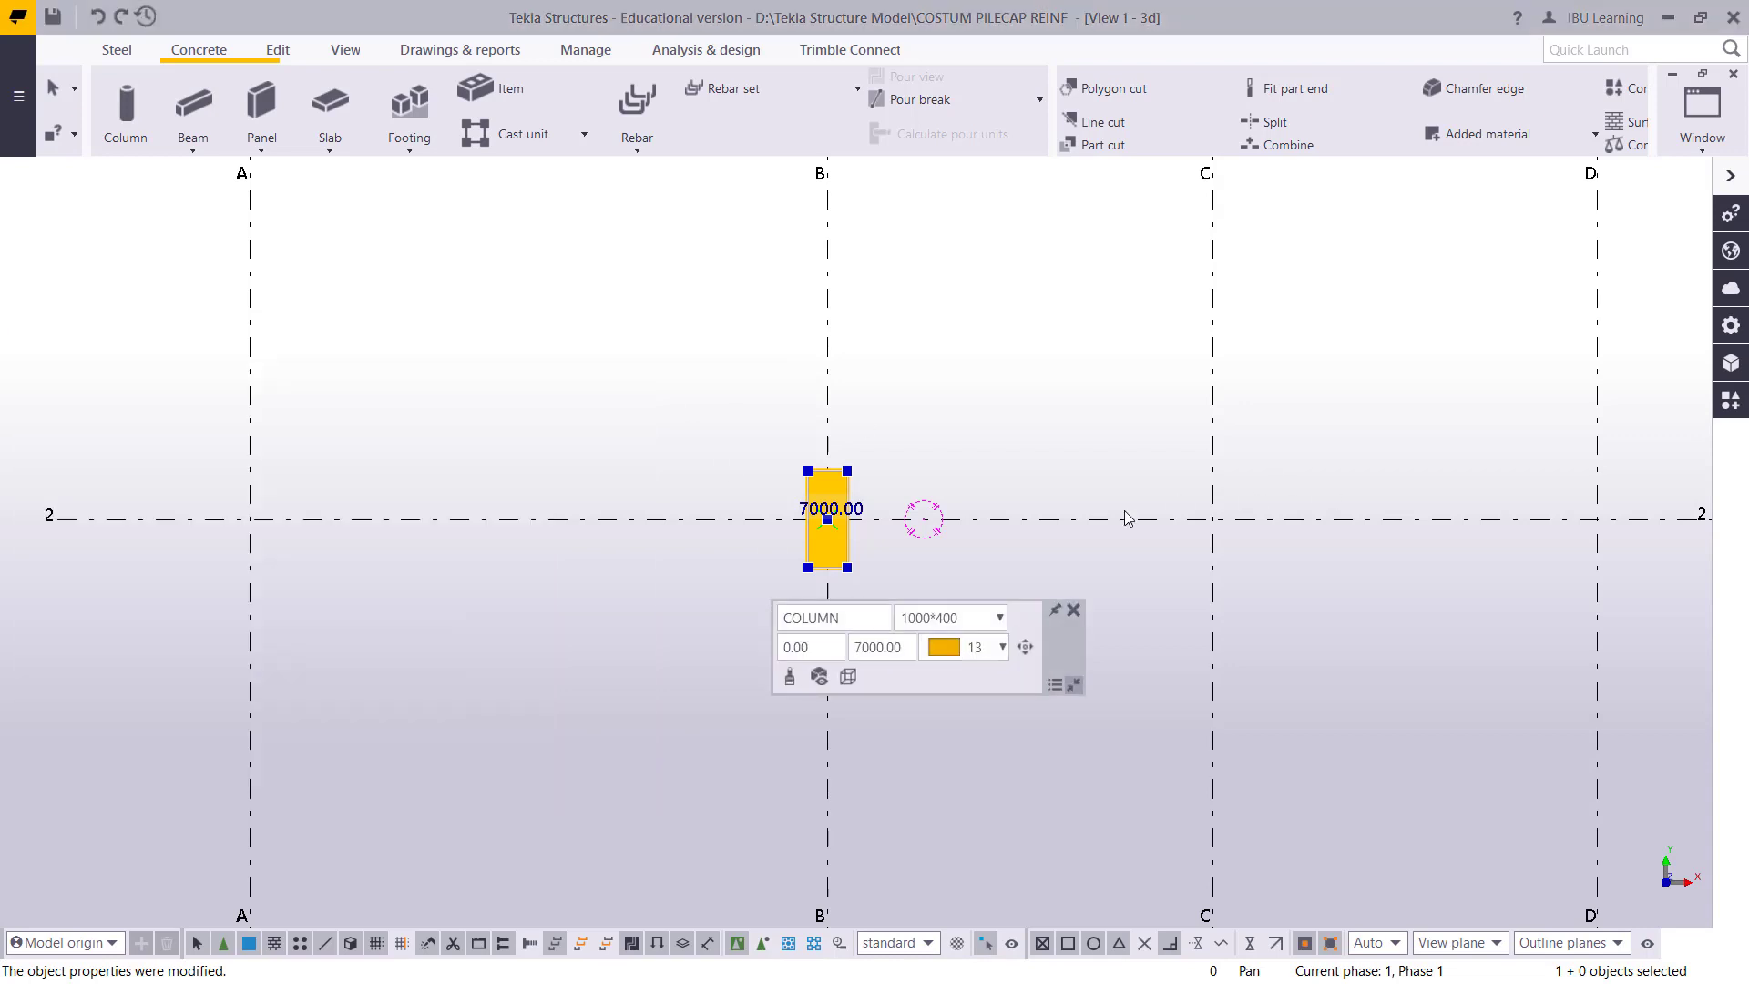
# Search the component catalog for 'PILEC' and choose the Concrete foundation component
pyautogui.press('`')
pyautogui.moveTo(1036, 565); pyautogui.dragTo(938, 578, button='middle')
pyautogui.hotkey('ctrl', 'f')
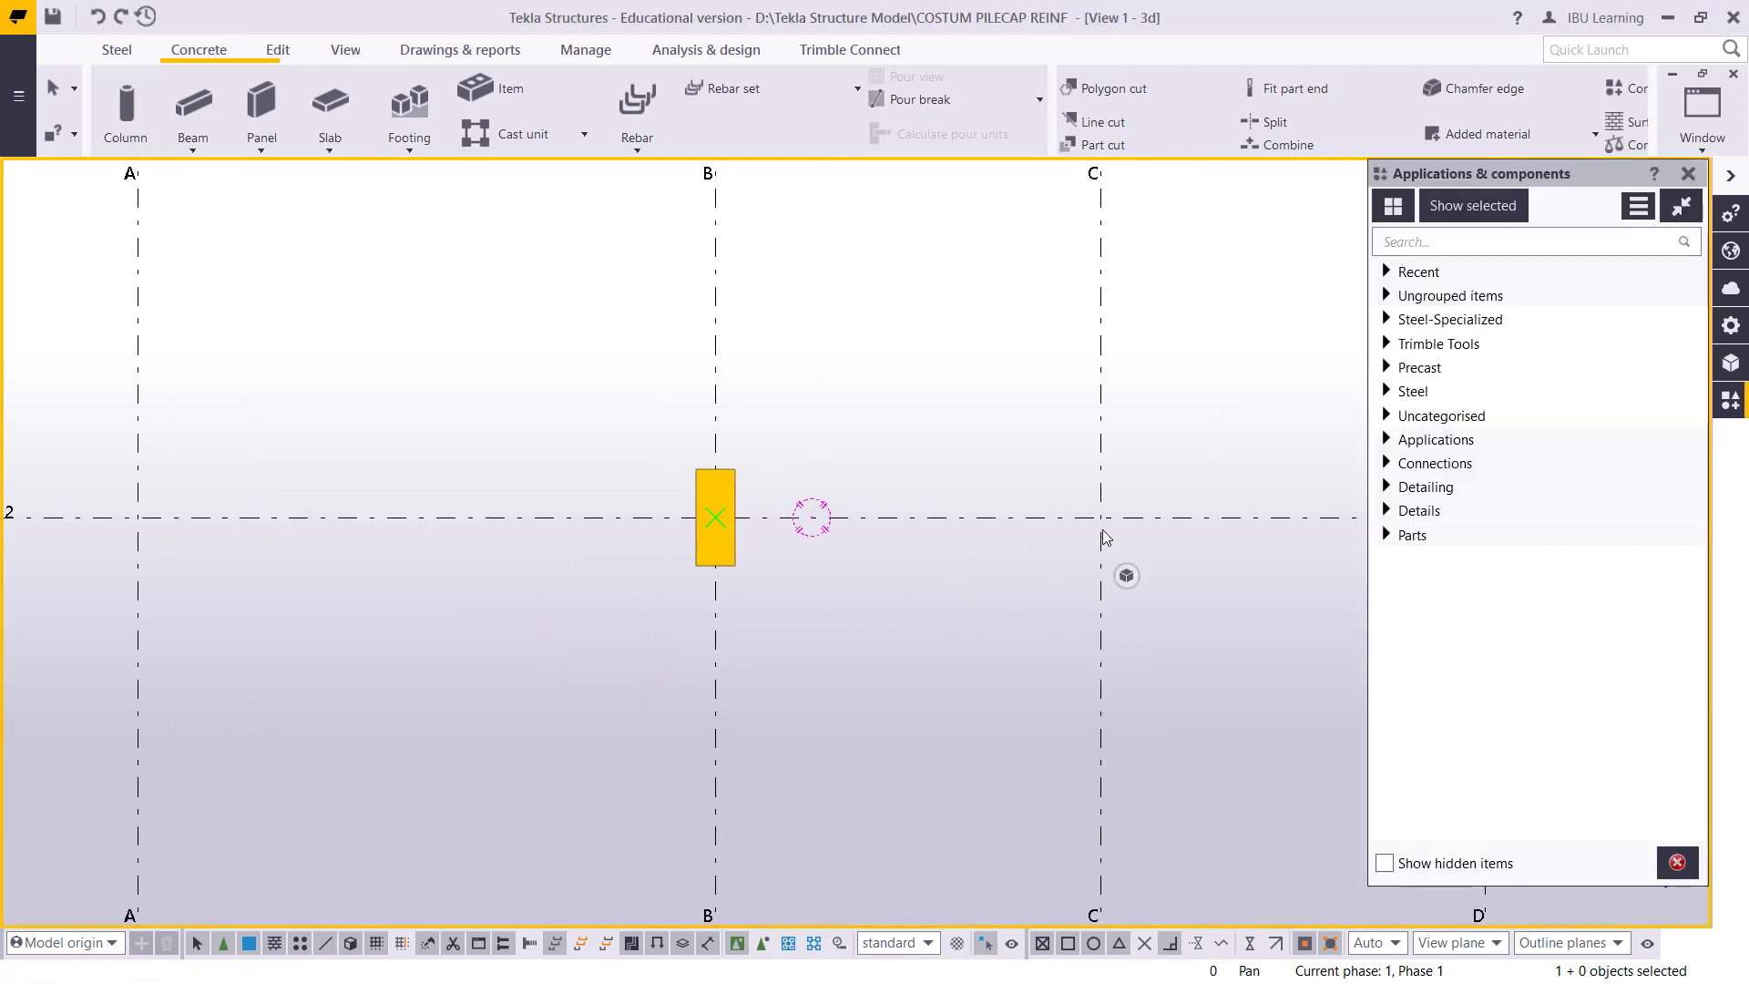
pyautogui.click(1451, 243)
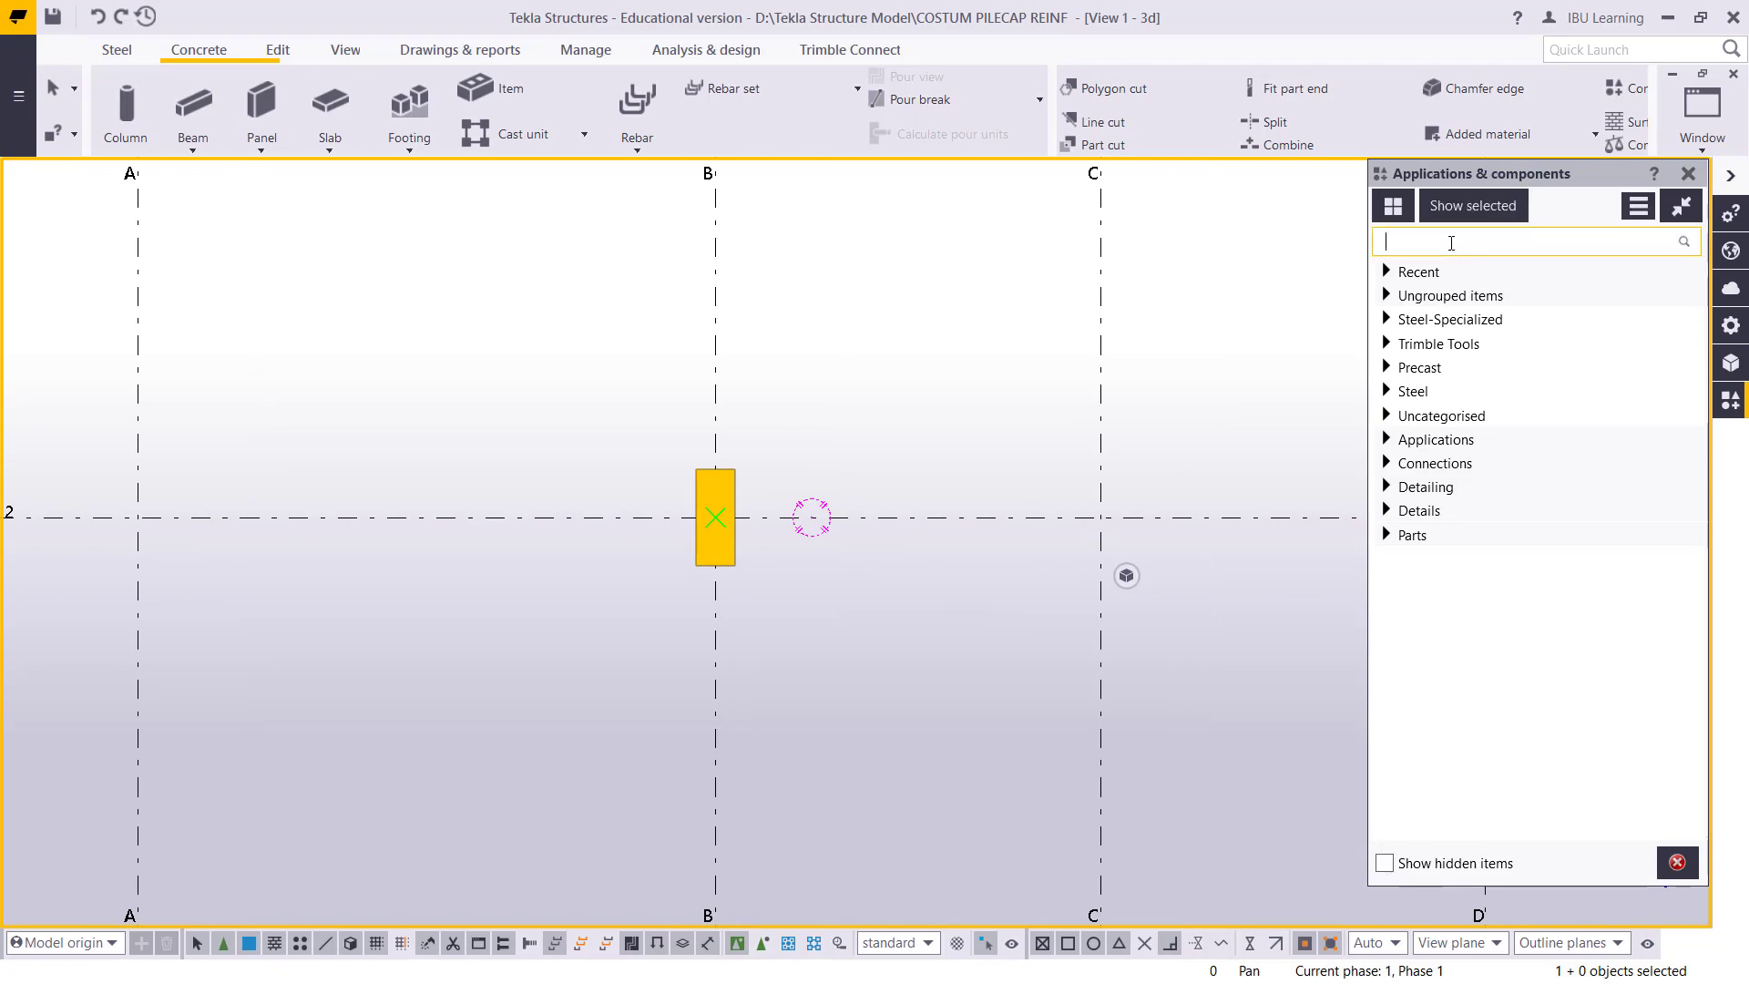
pyautogui.write('PILEC')
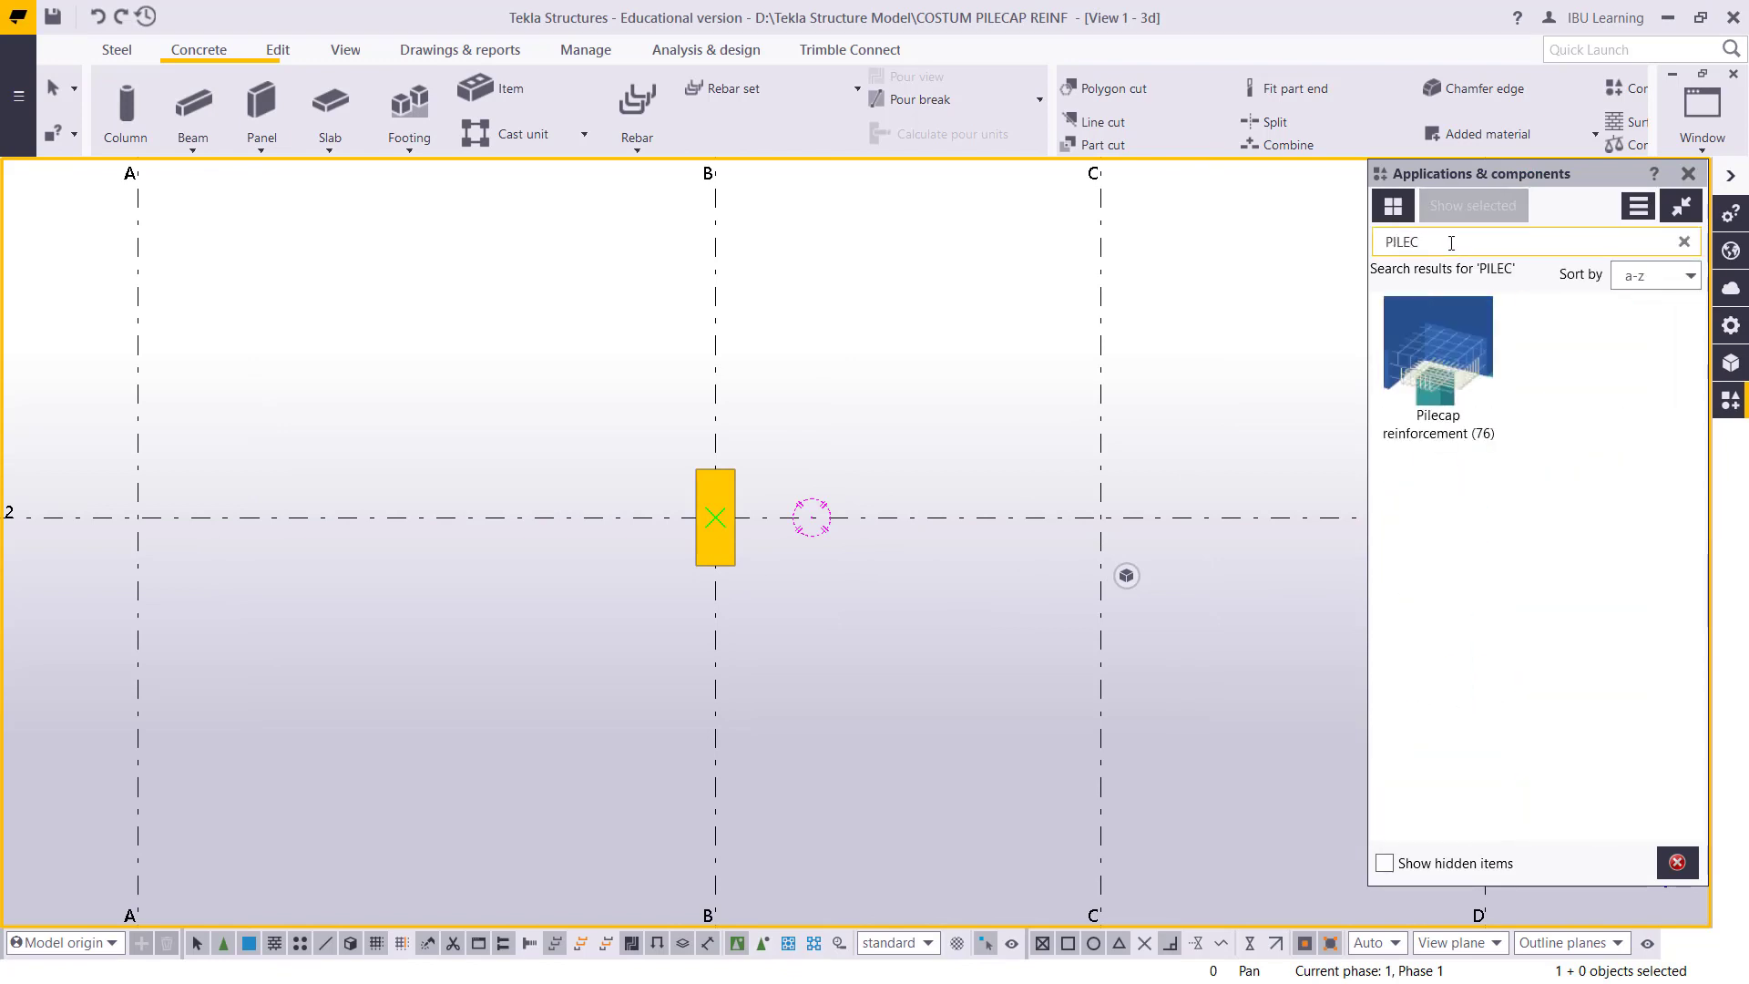
pyautogui.click(1450, 358)
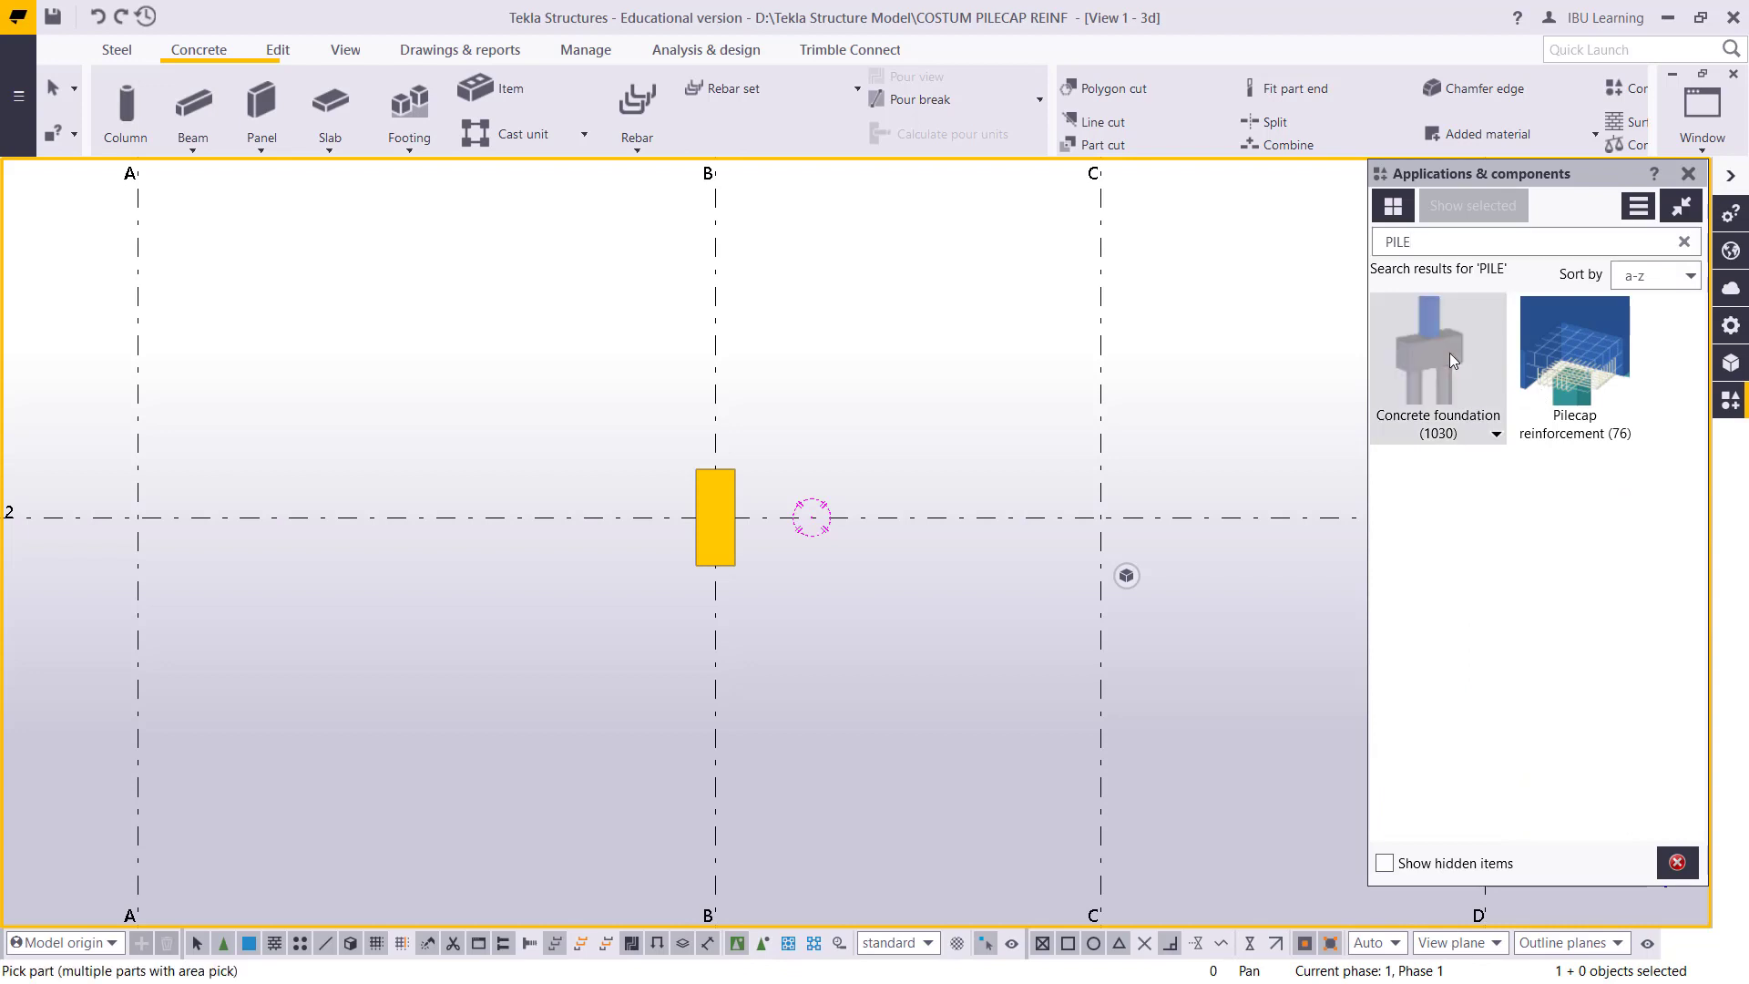
# Apply the foundation to the B/2 column to create the pile cap and piles
pyautogui.click(731, 525)
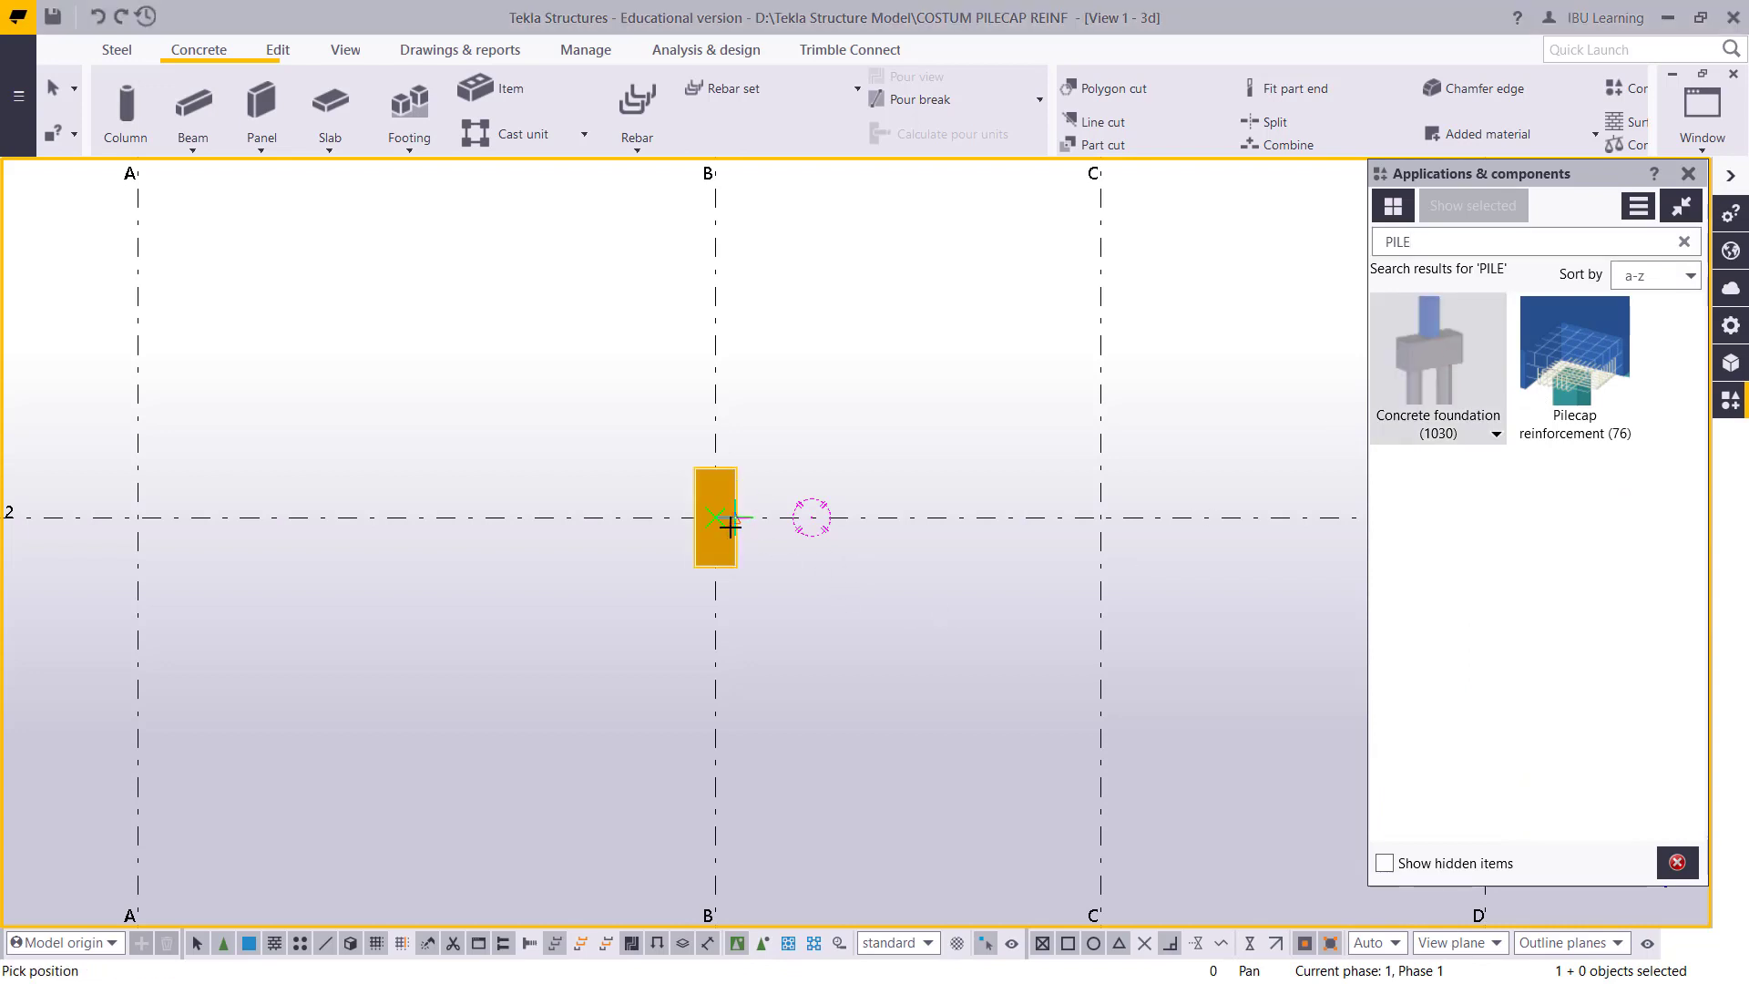
pyautogui.click(800, 555)
pyautogui.scroll(-2, 945, 495)
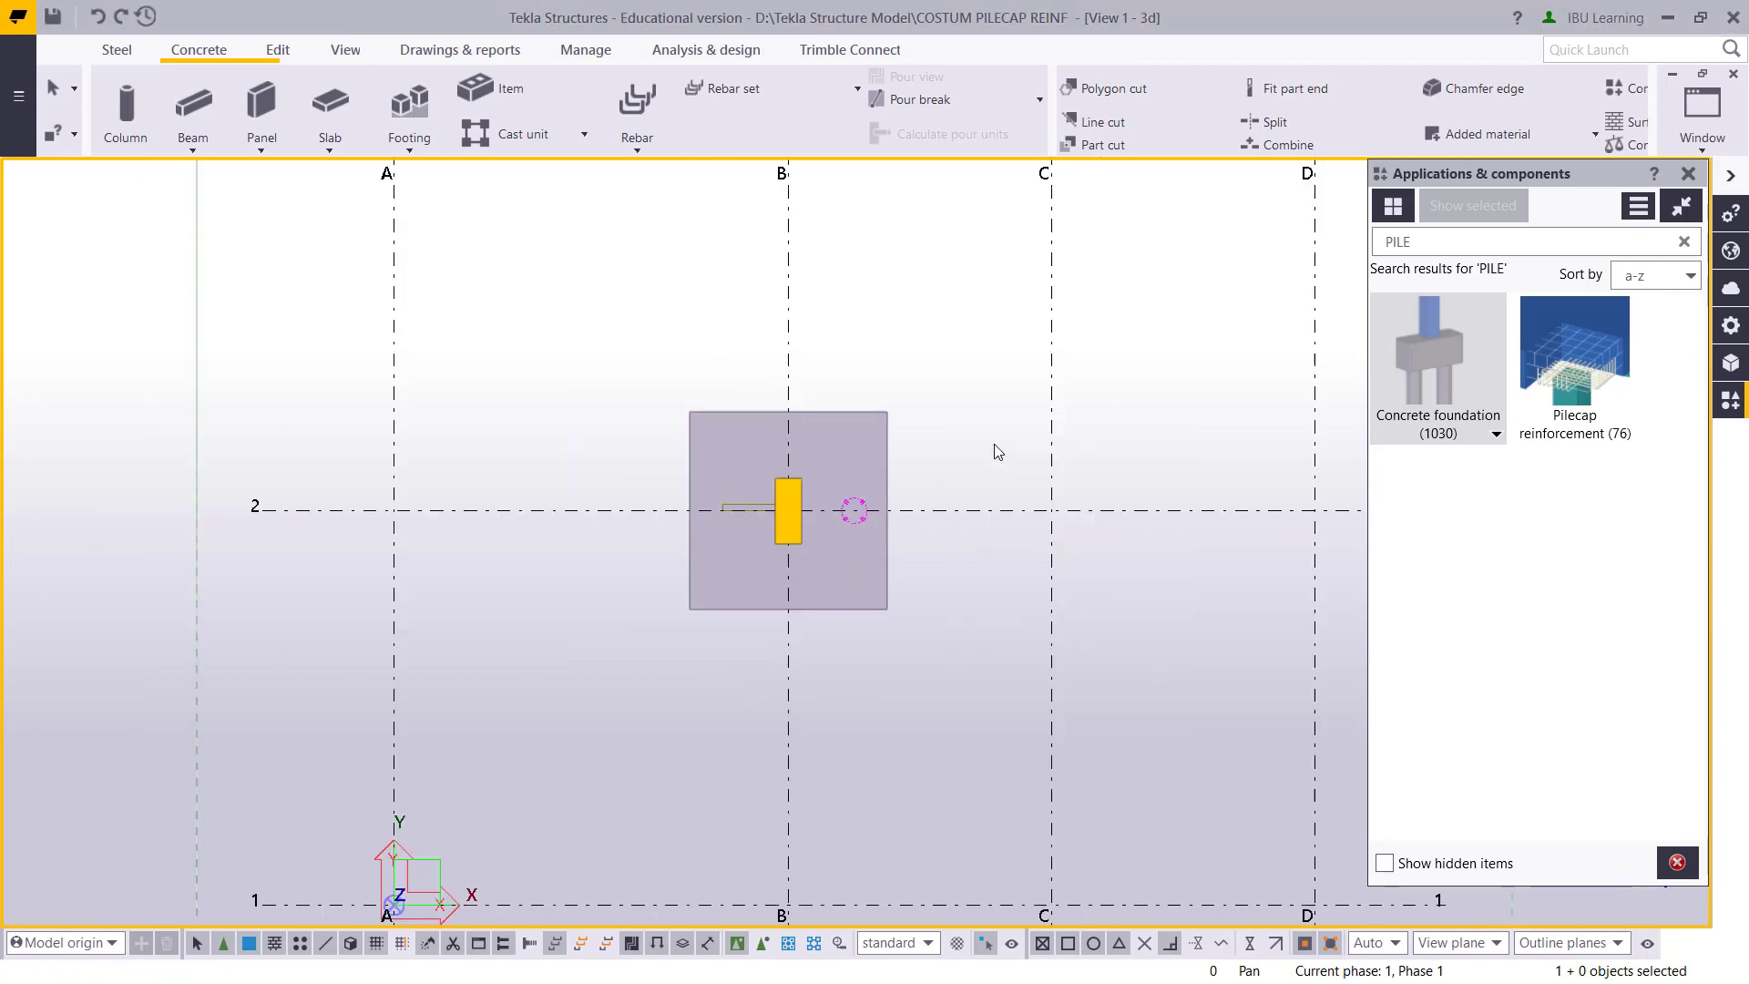
pyautogui.keyDown('ctrl'); pyautogui.moveTo(888, 592); pyautogui.dragTo(824, 437, button='middle'); pyautogui.keyUp('ctrl')
pyautogui.scroll(-2, 801, 526)
# Start a concrete slab from the plan view and review its thickness and name properties
pyautogui.hotkey('ctrl', 'p')
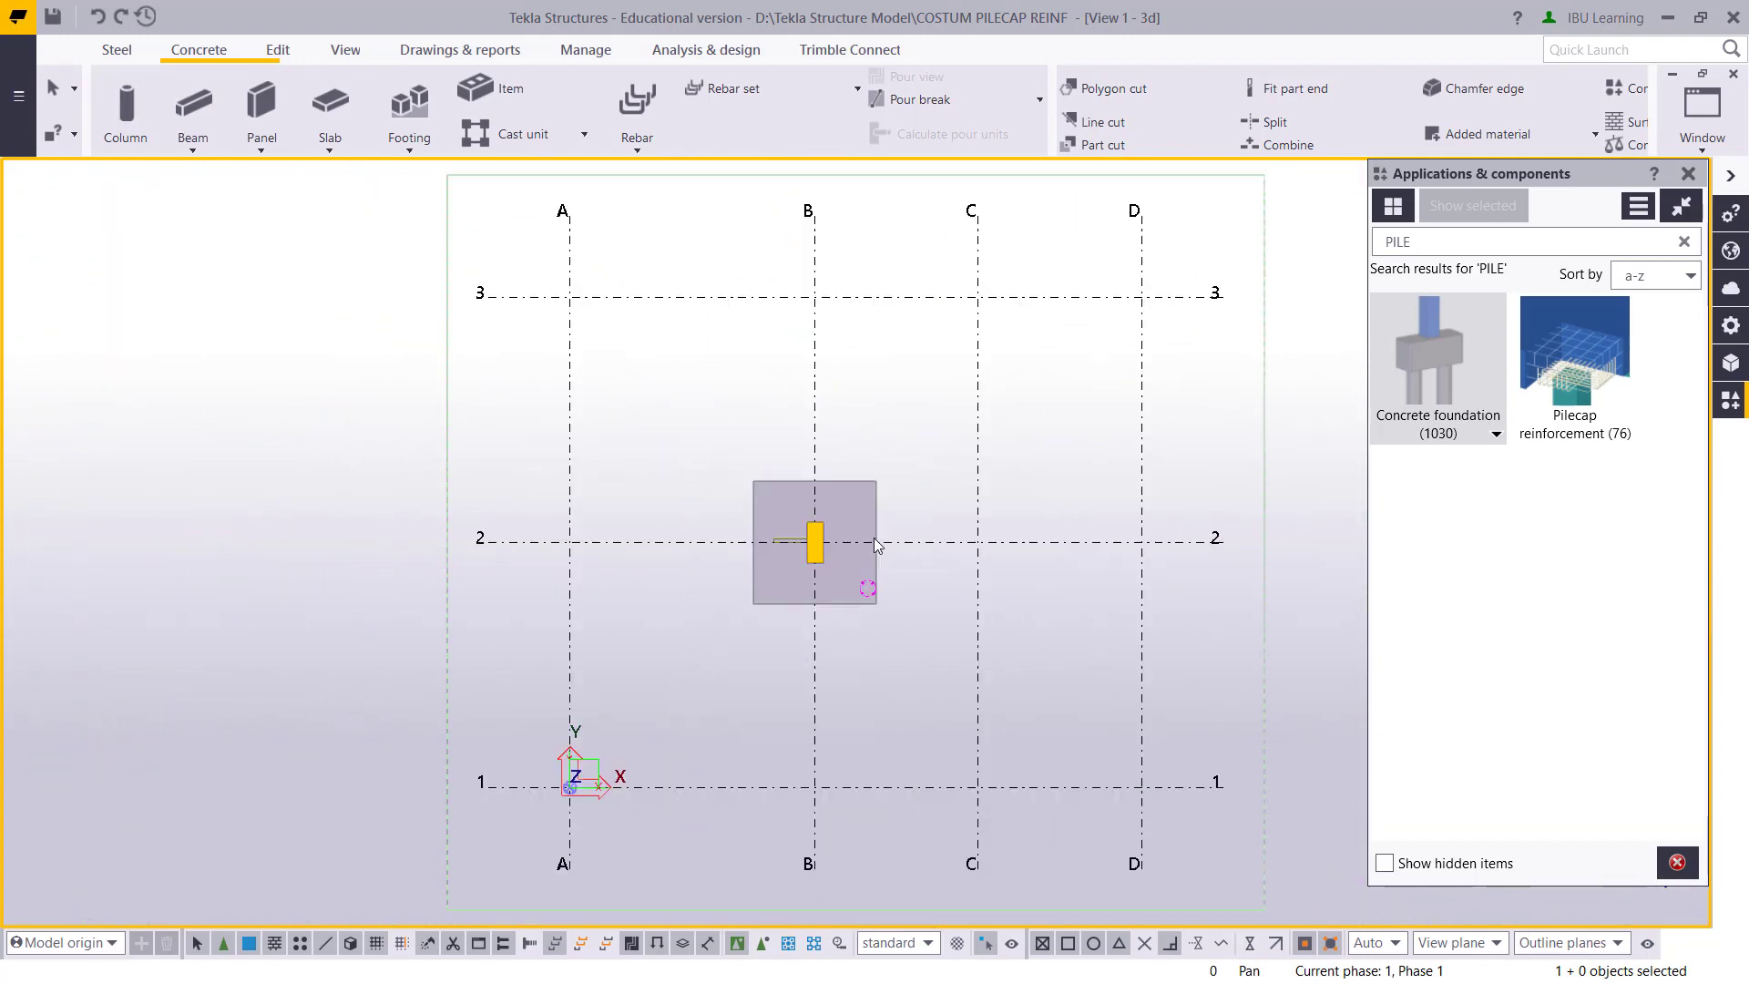
pyautogui.scroll(3, 851, 519)
pyautogui.scroll(-2, 628, 374)
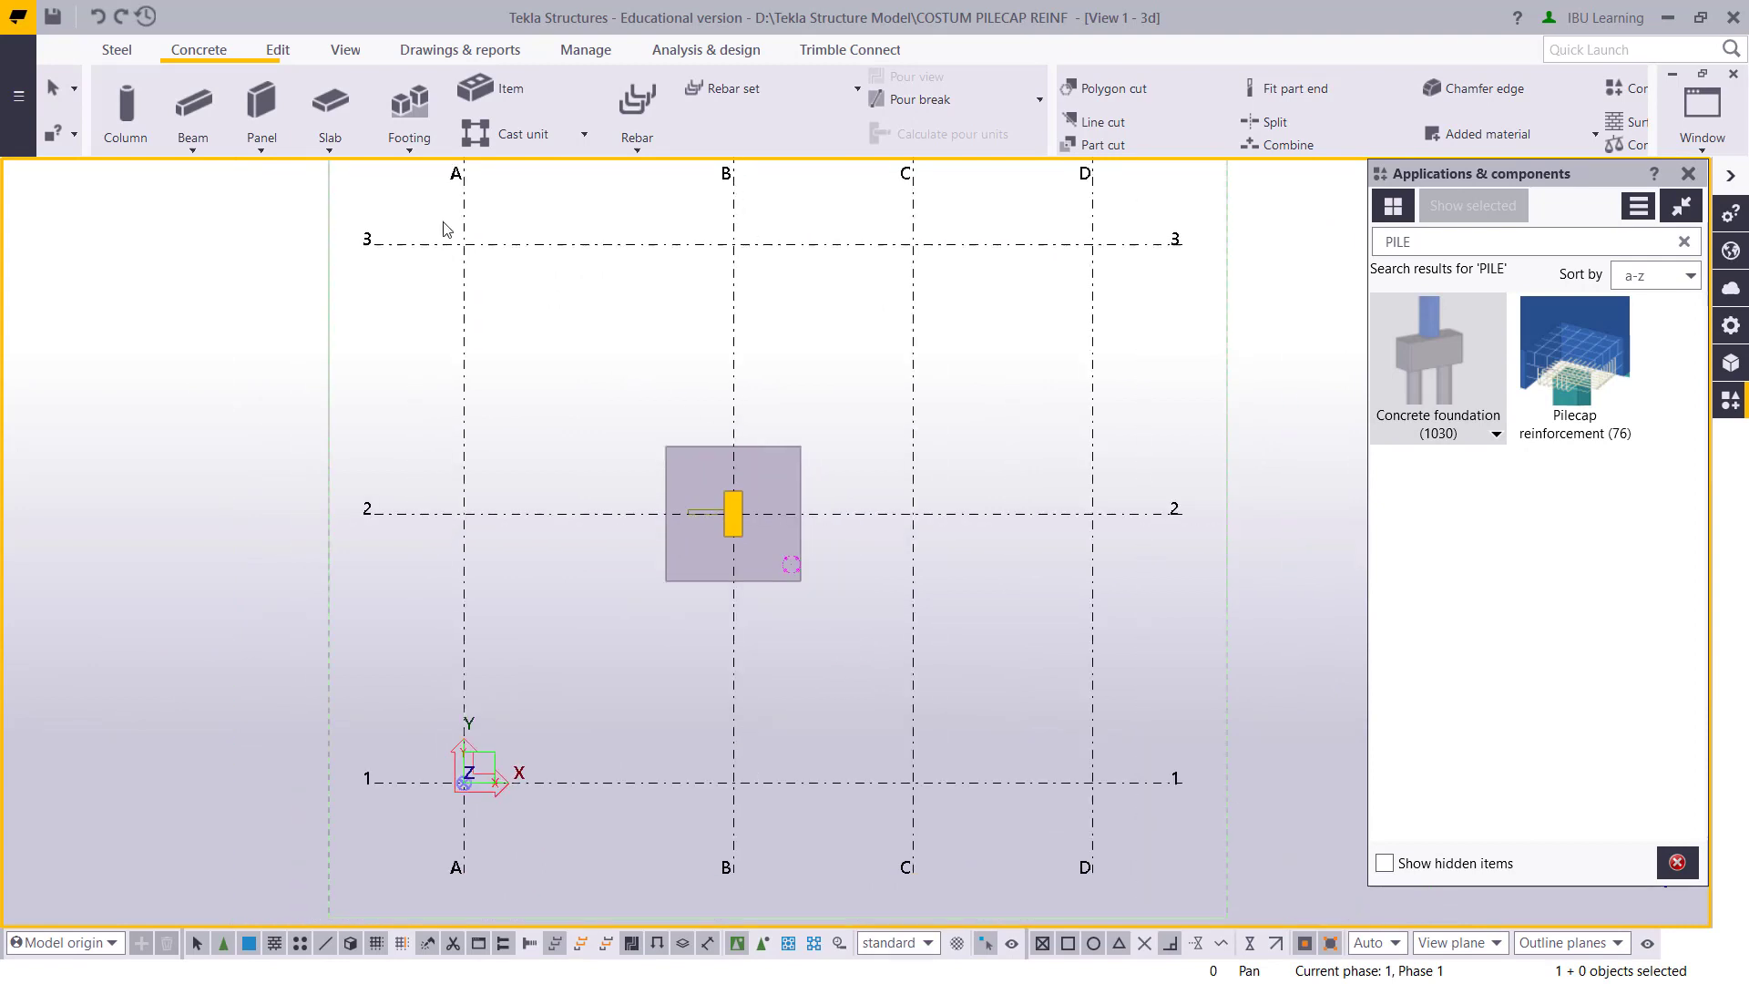
pyautogui.click(332, 106)
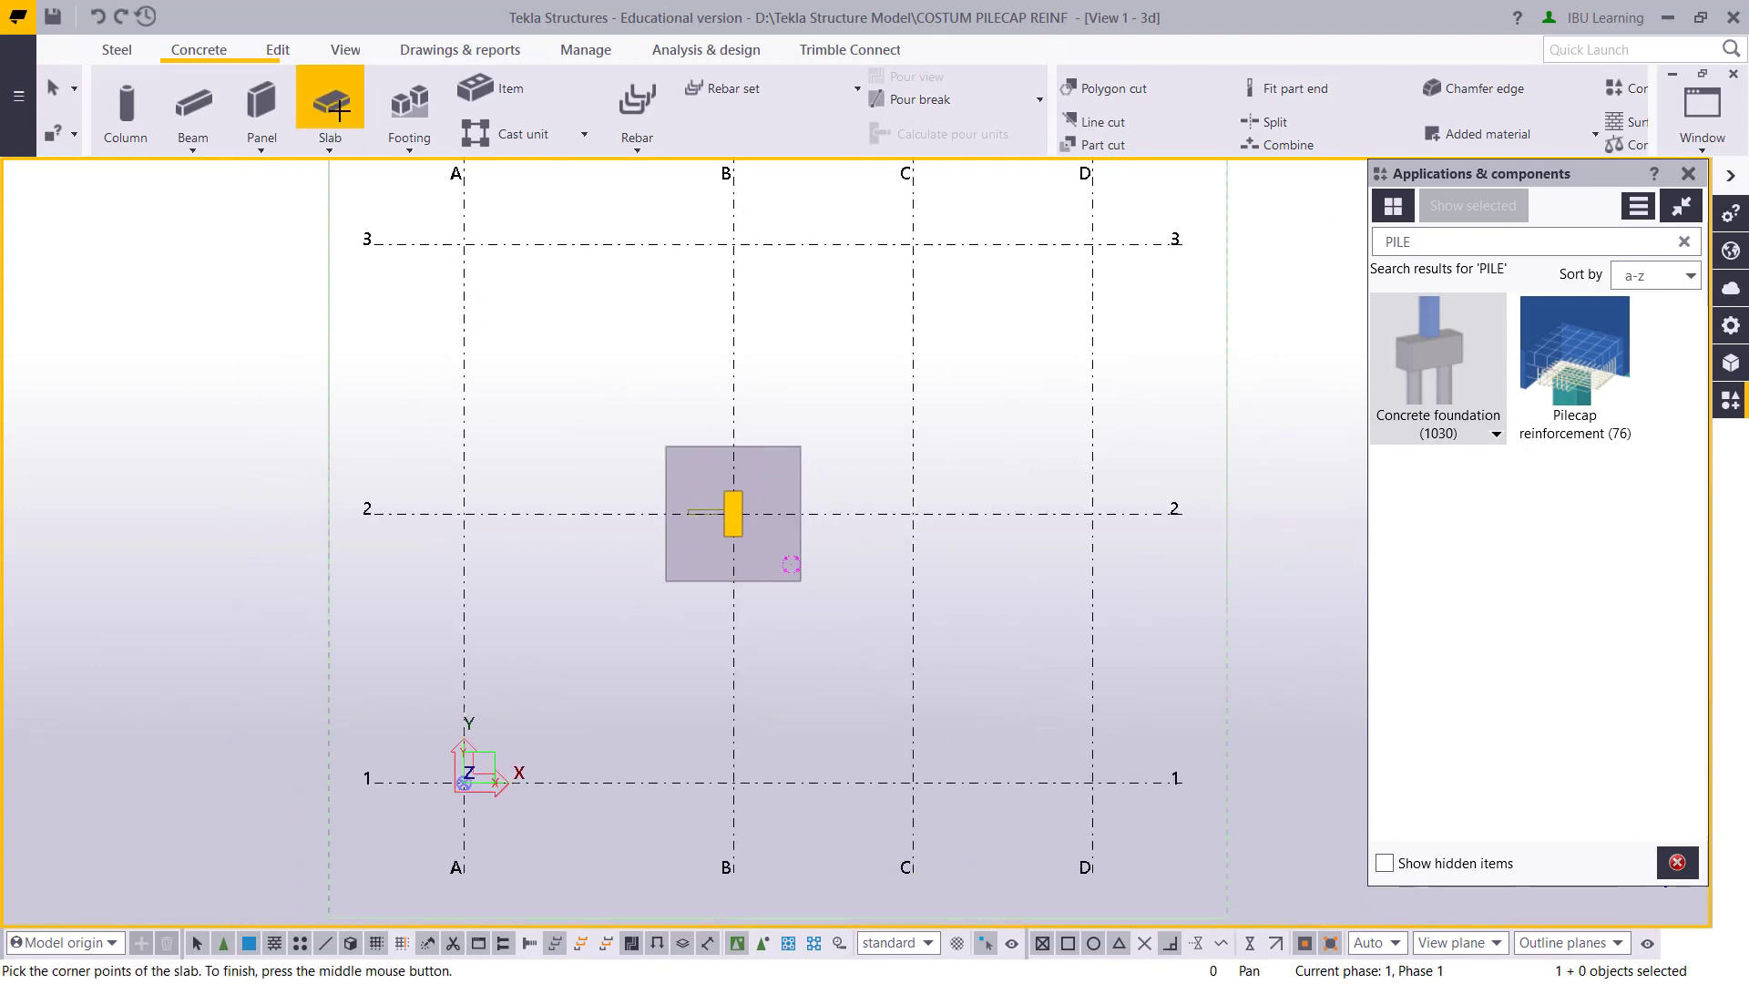
pyautogui.doubleClick(339, 110)
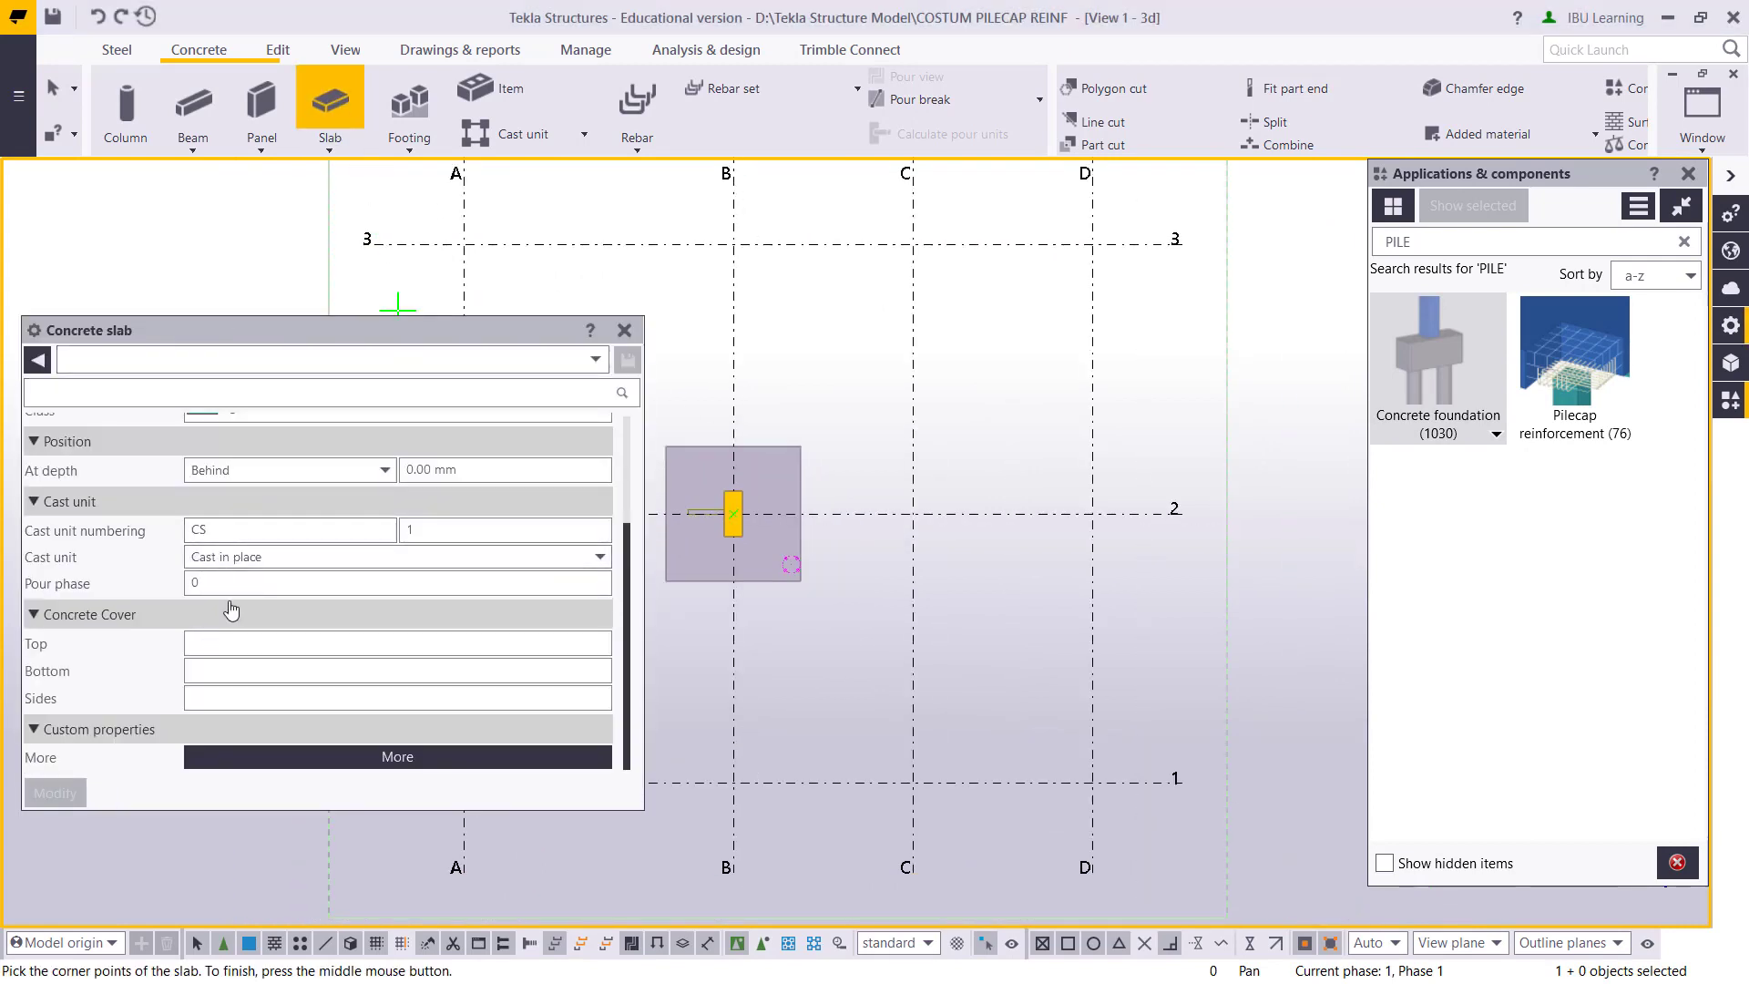
pyautogui.scroll(3, 260, 500)
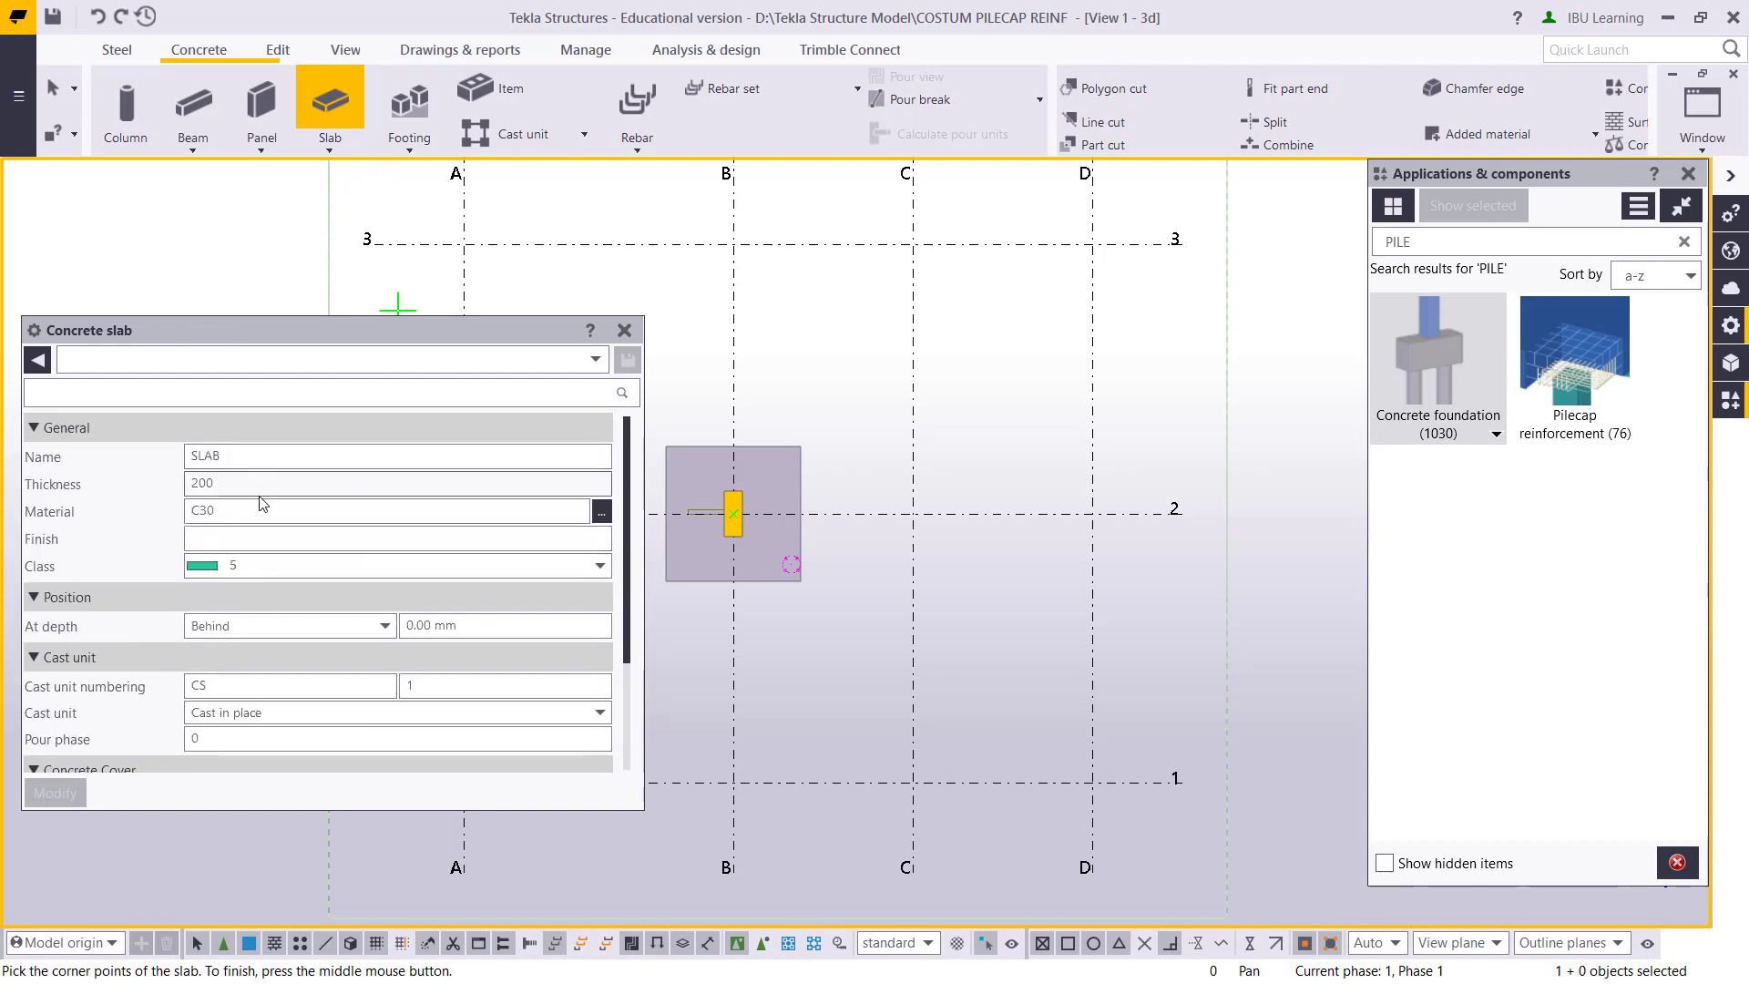
pyautogui.doubleClick(226, 485)
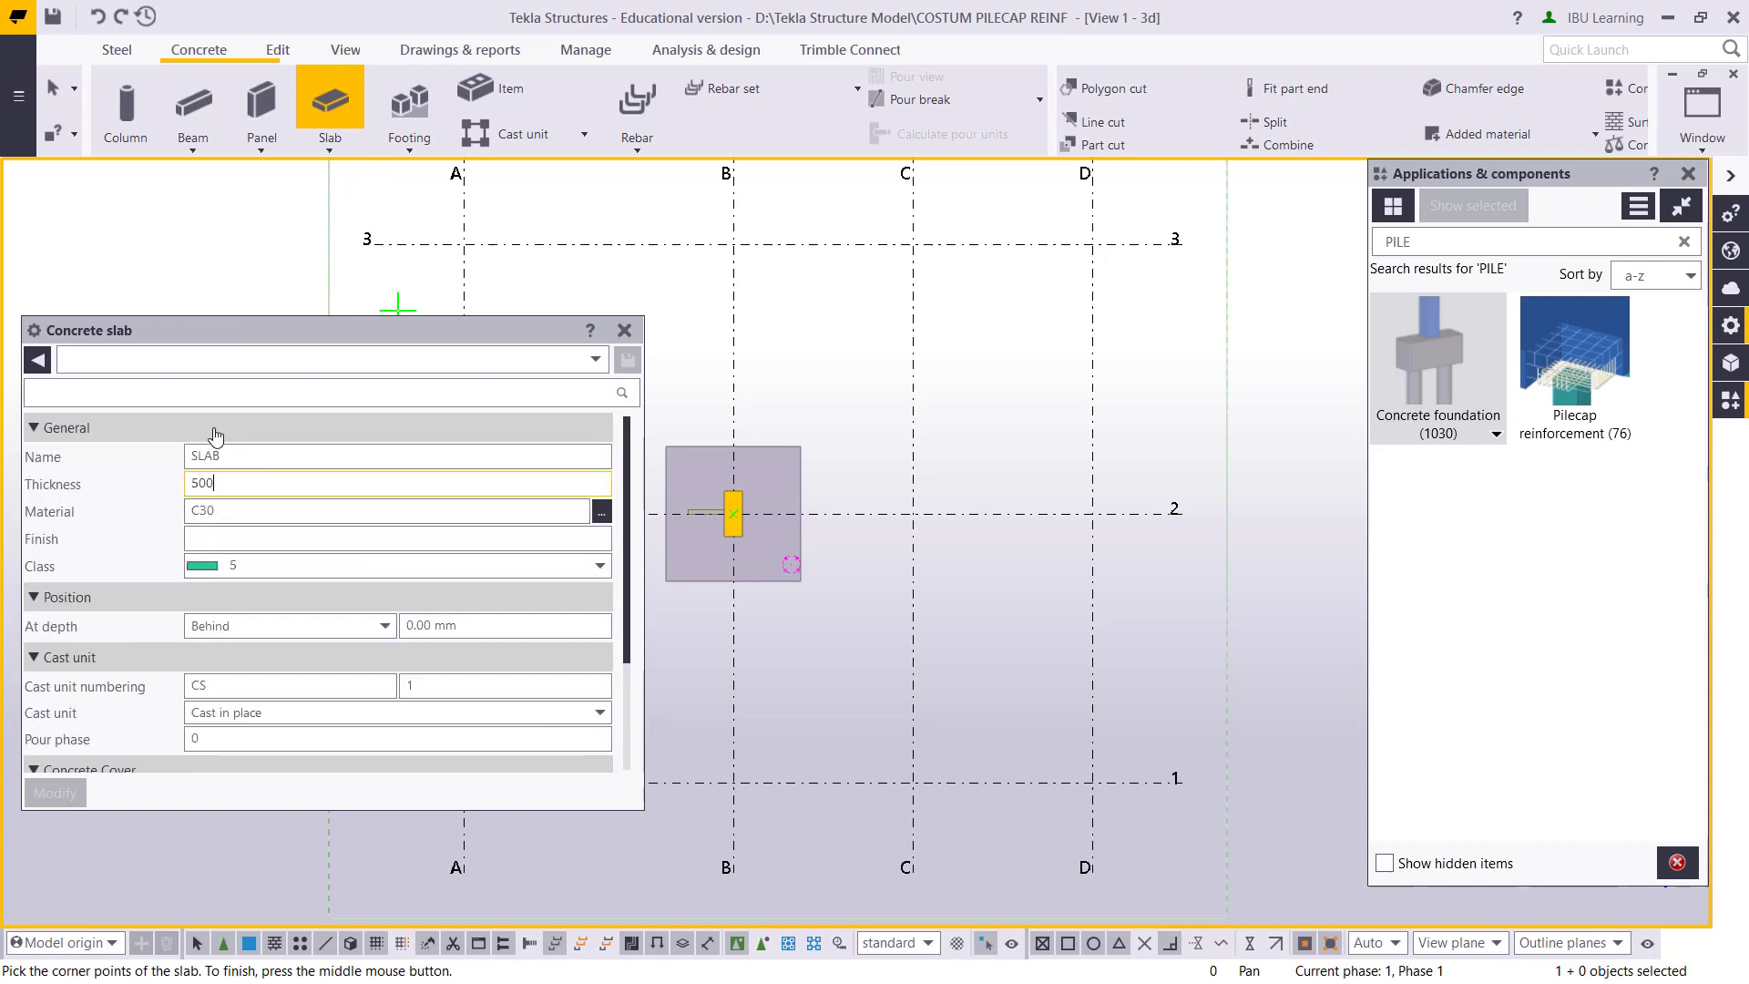
pyautogui.doubleClick(205, 455)
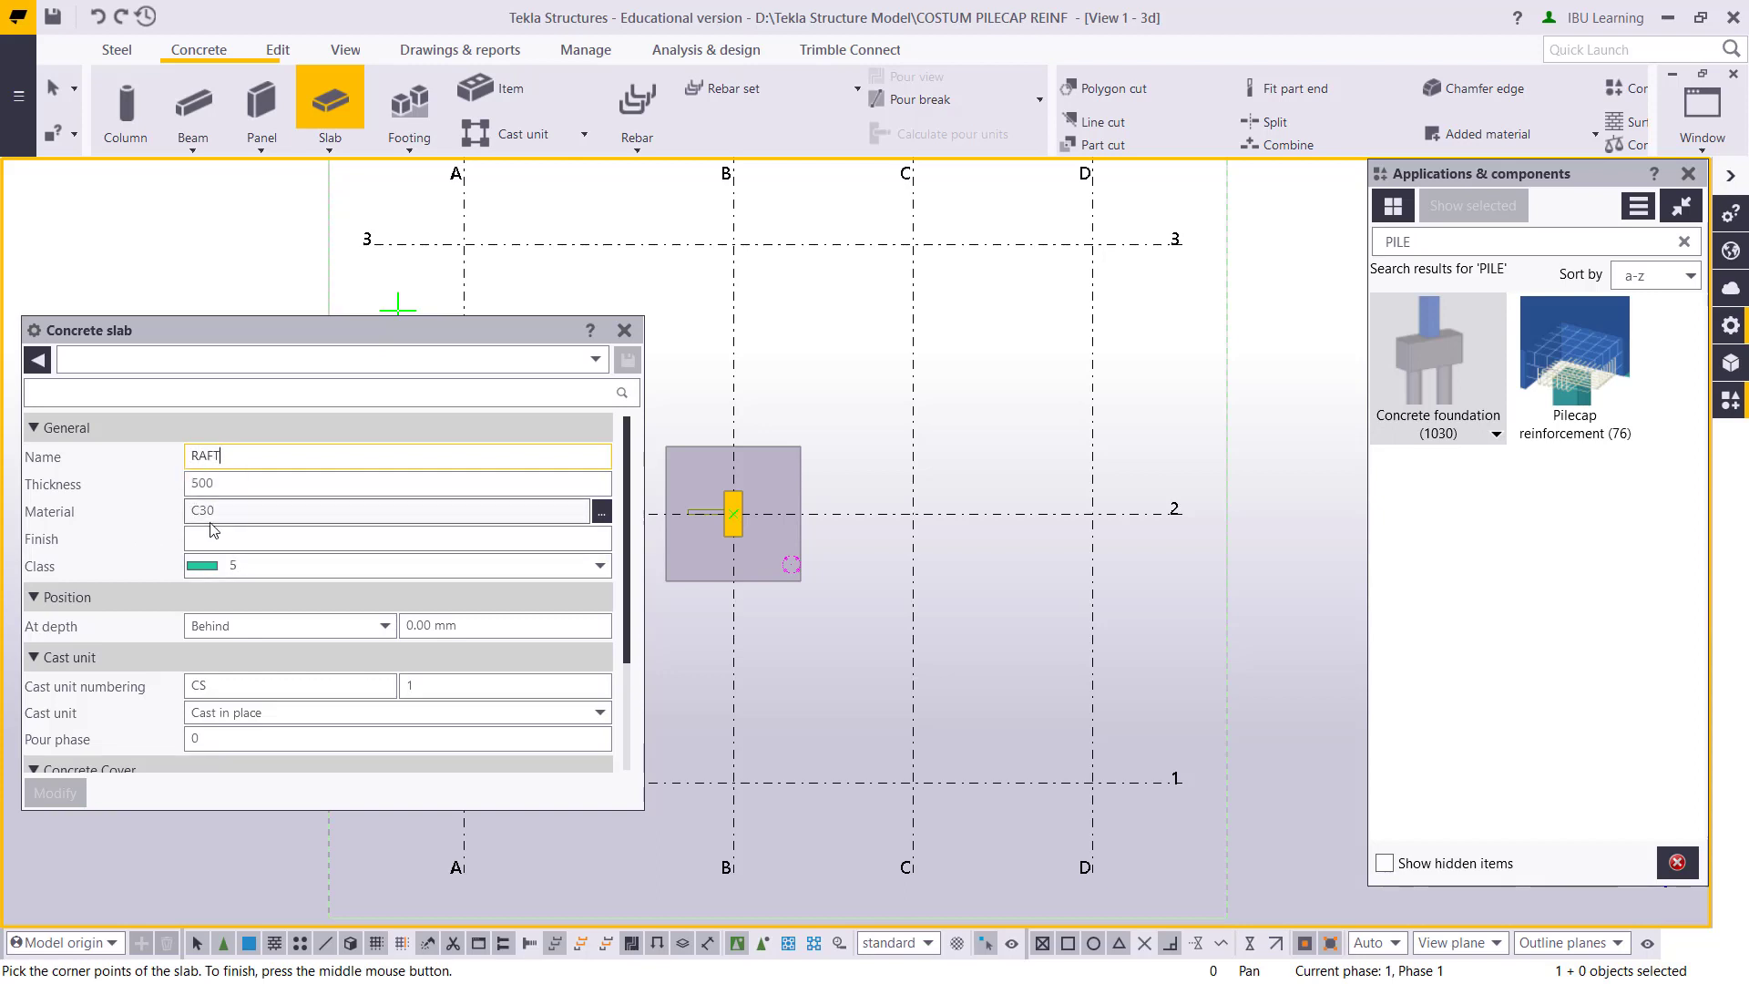
pyautogui.scroll(-1, 239, 547)
pyautogui.scroll(-2, 260, 613)
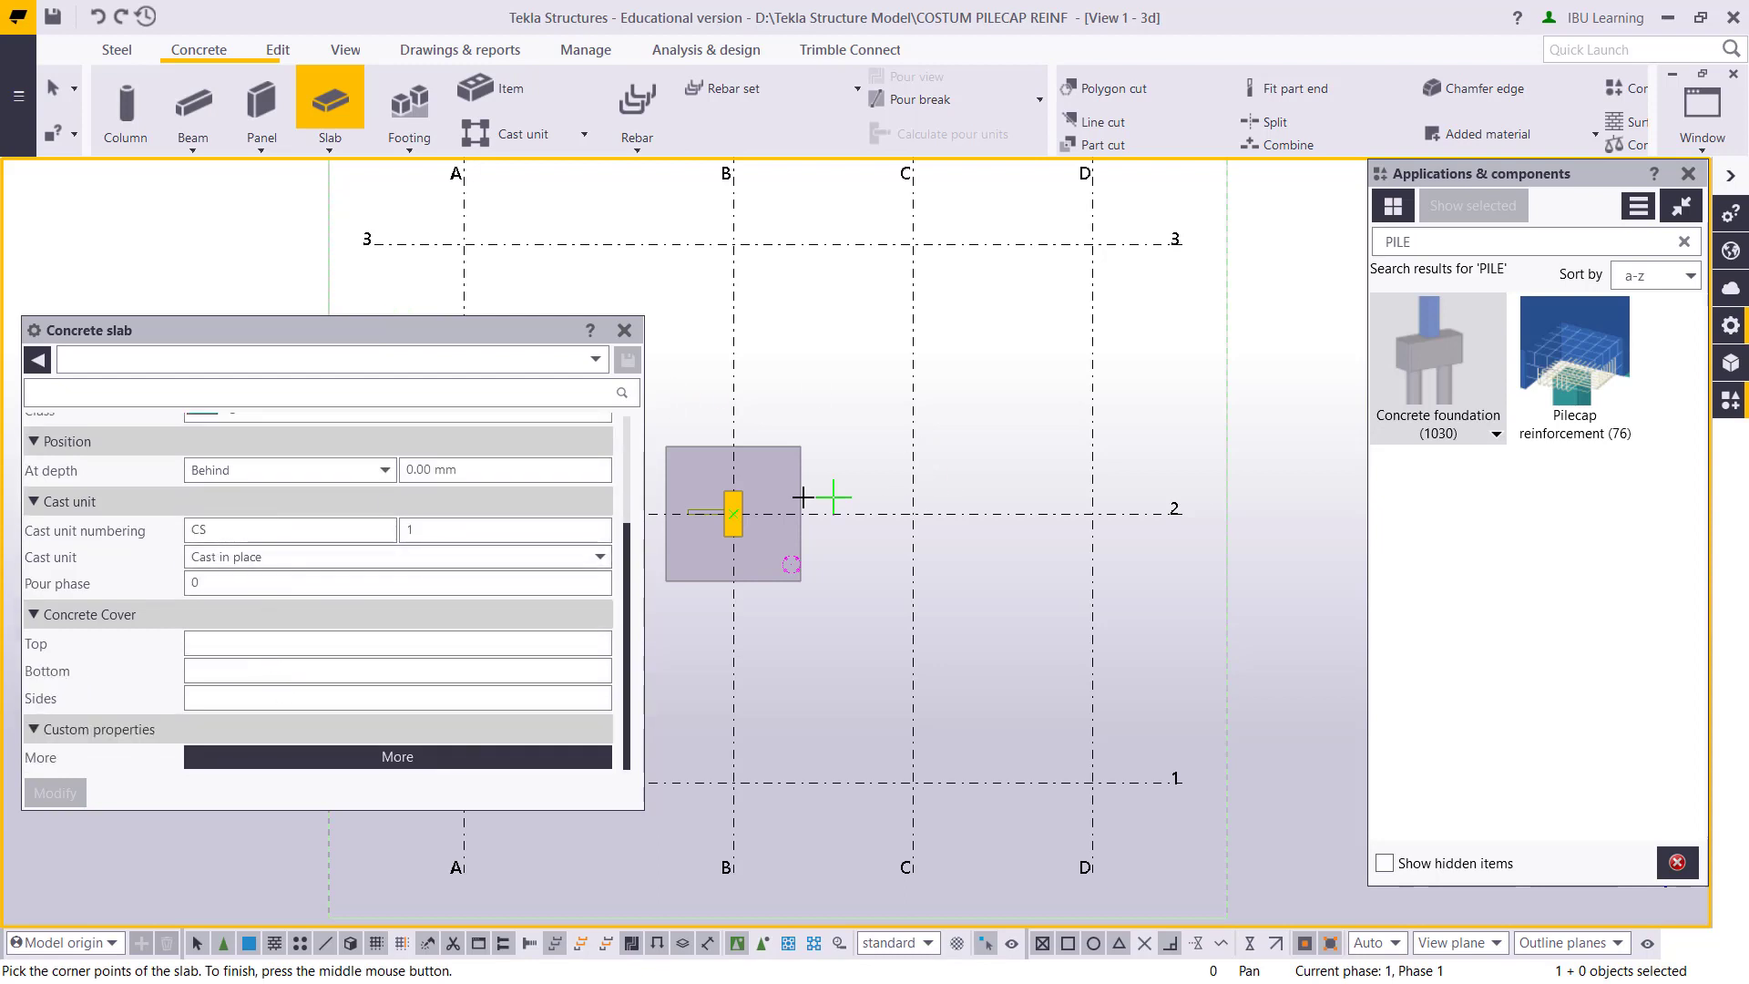
pyautogui.moveTo(861, 510); pyautogui.dragTo(1030, 512, button='middle')
pyautogui.scroll(-3, 941, 503)
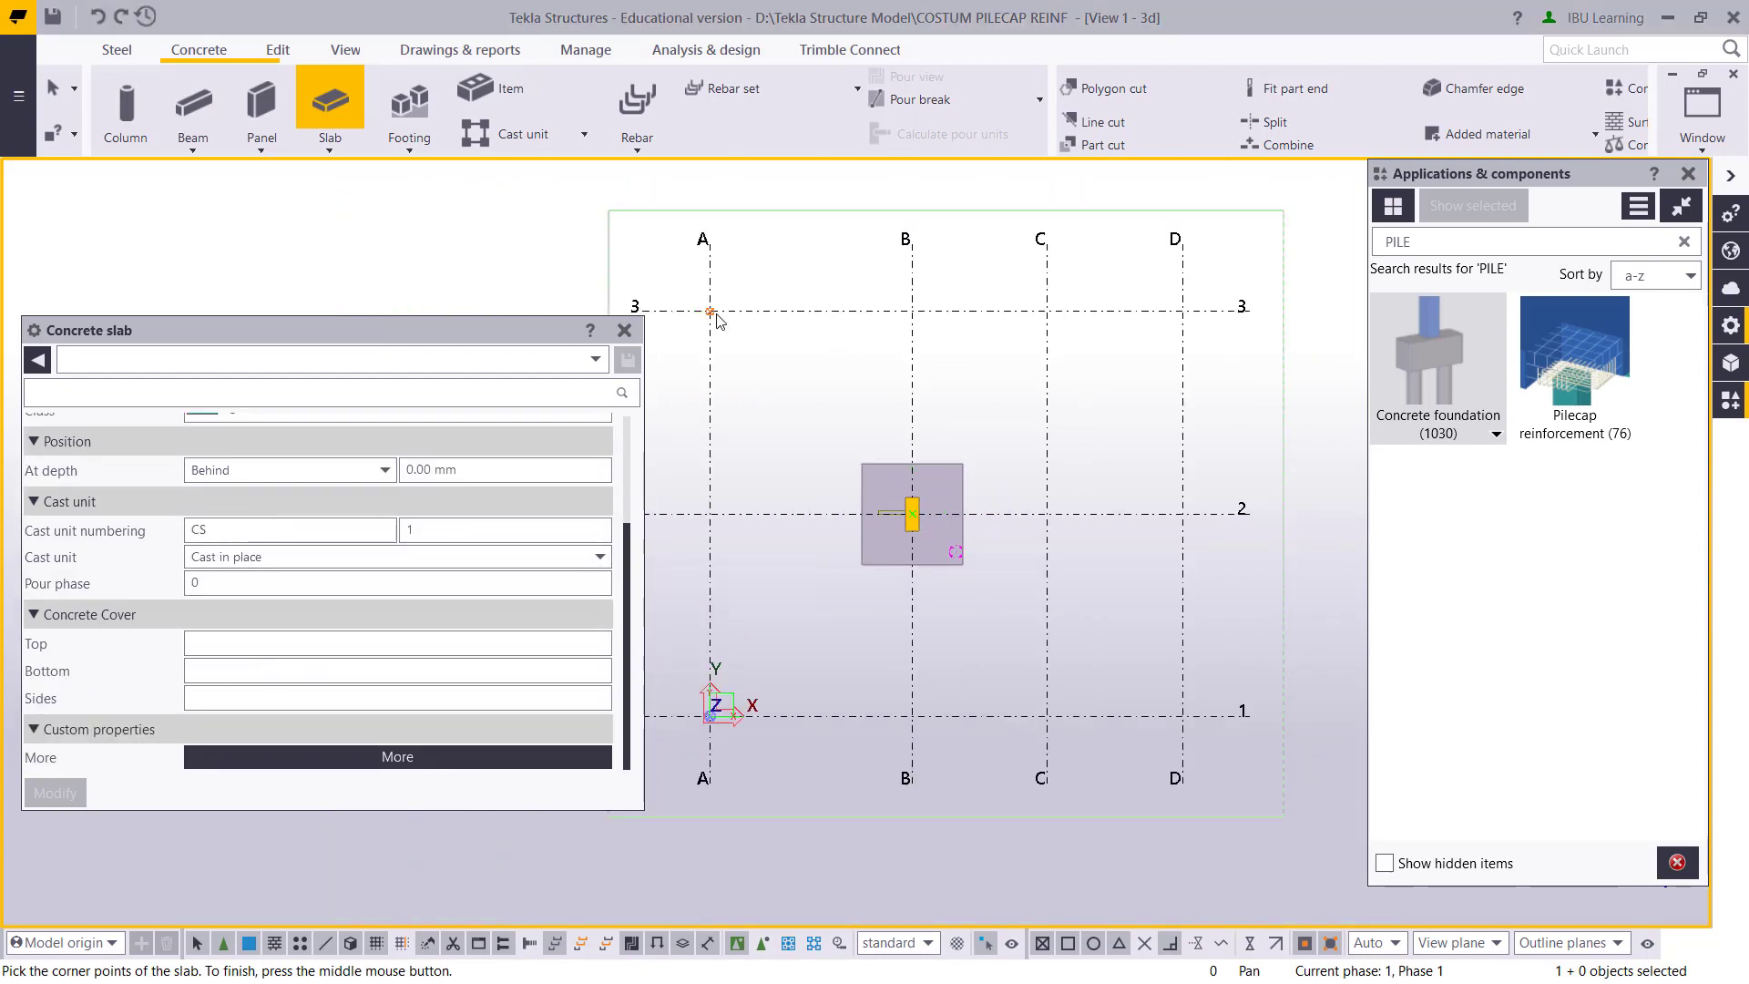
# Draw the slab outline through grid points A3, A1, D1, D3 and back to A3
pyautogui.click(715, 314)
pyautogui.click(710, 716)
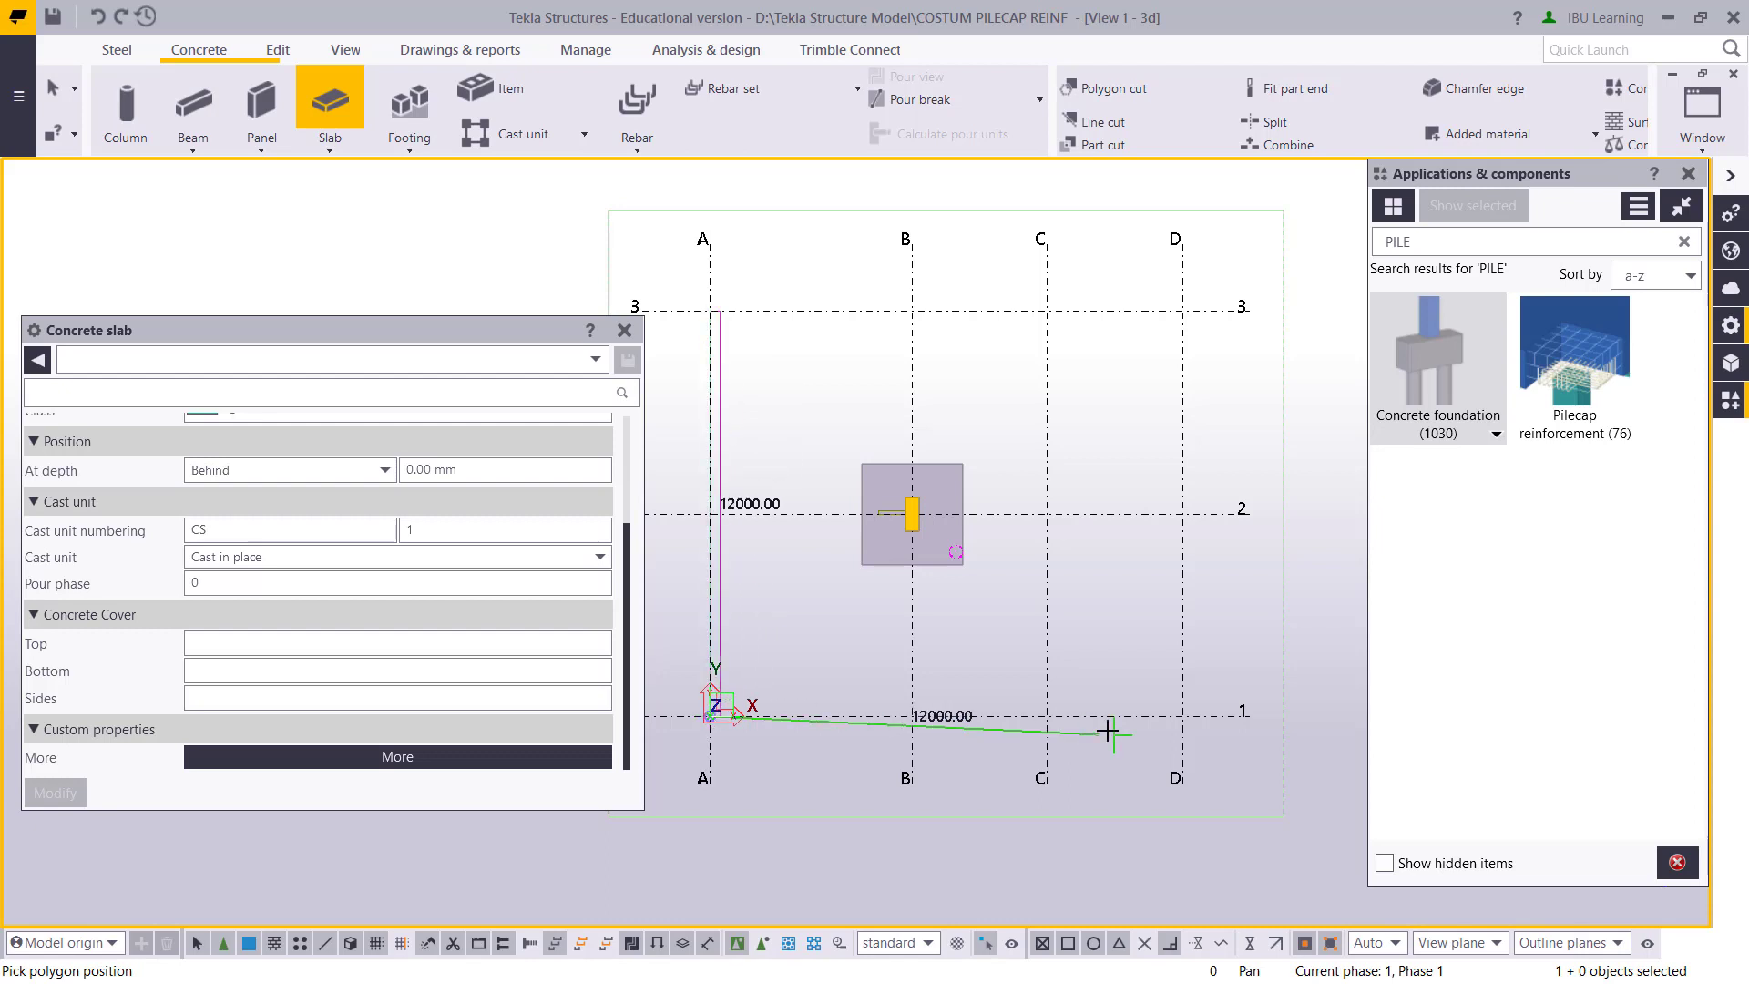
pyautogui.click(1182, 716)
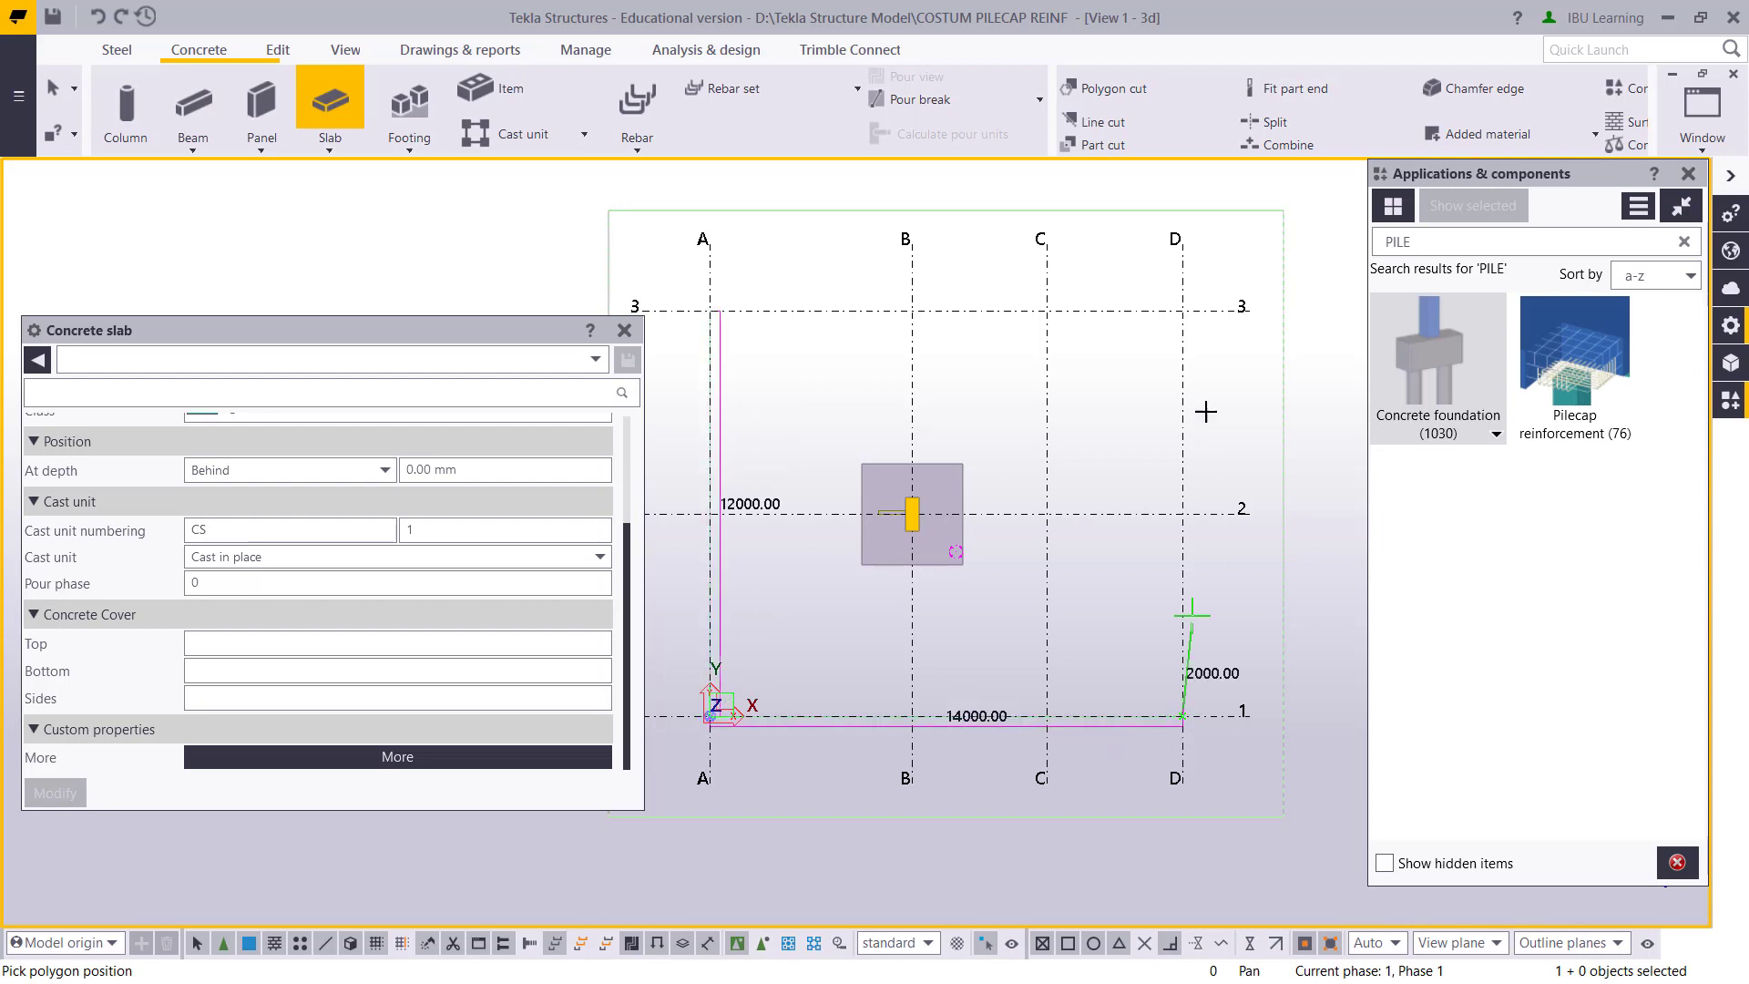
pyautogui.click(1184, 313)
pyautogui.click(711, 312)
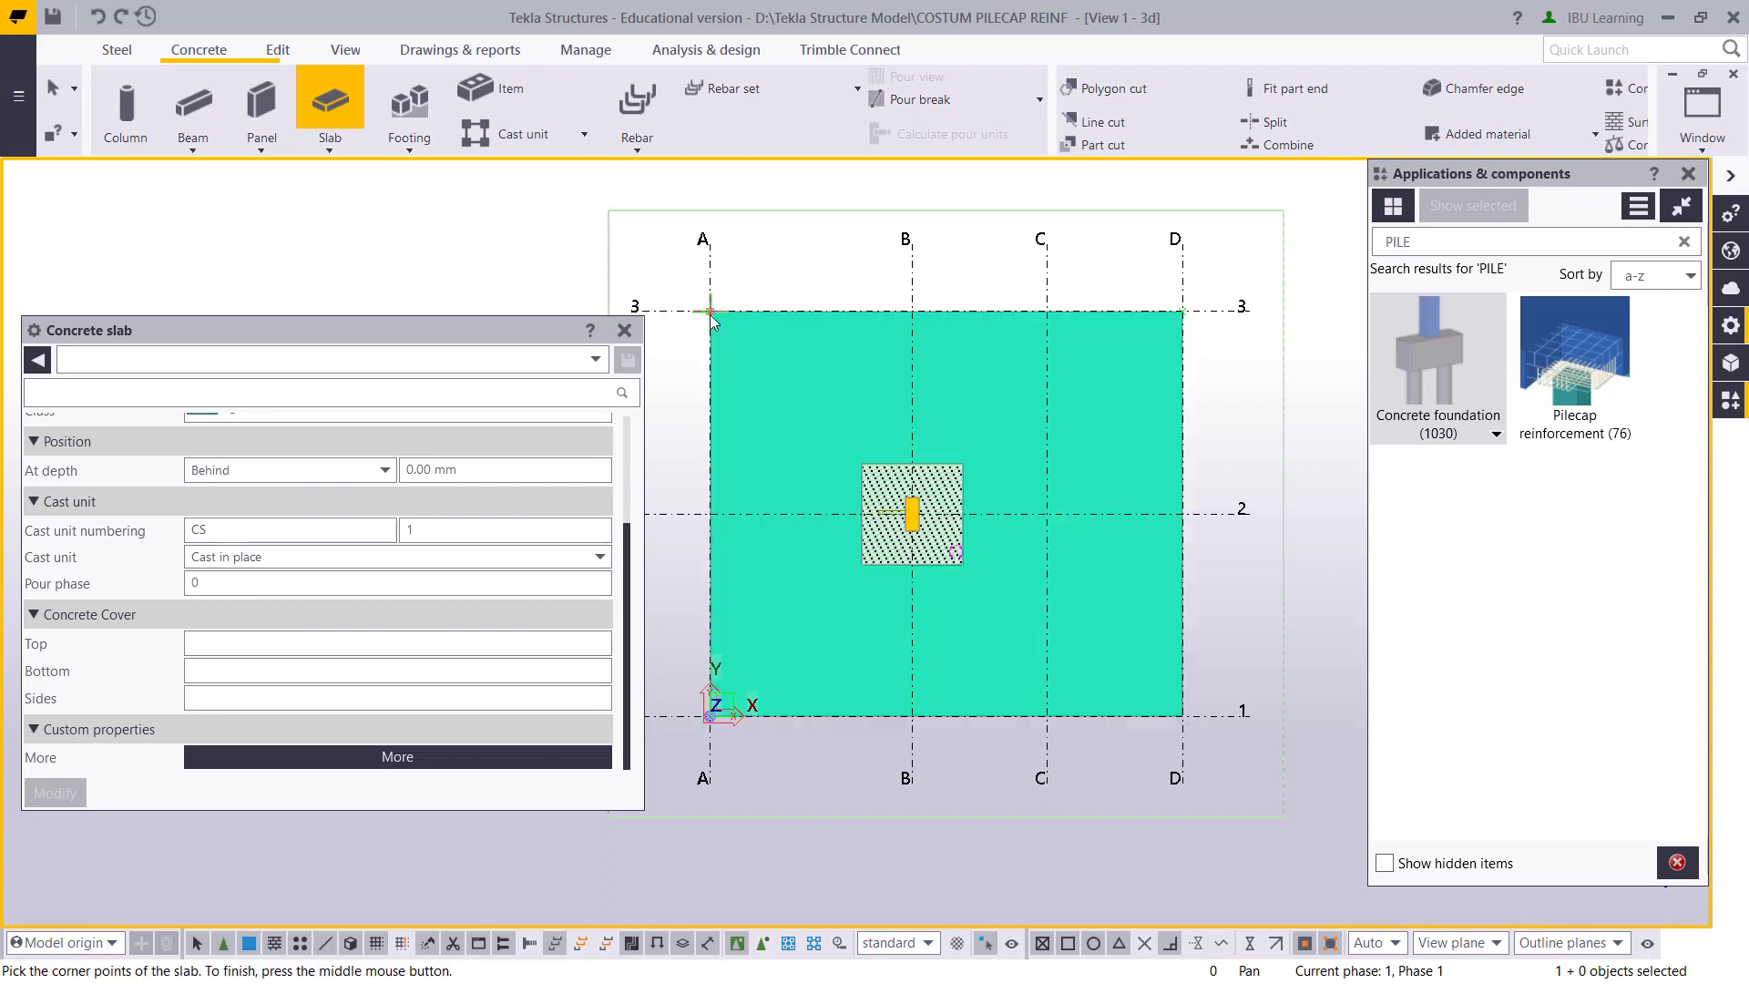
pyautogui.press('Escape')
pyautogui.click(624, 330)
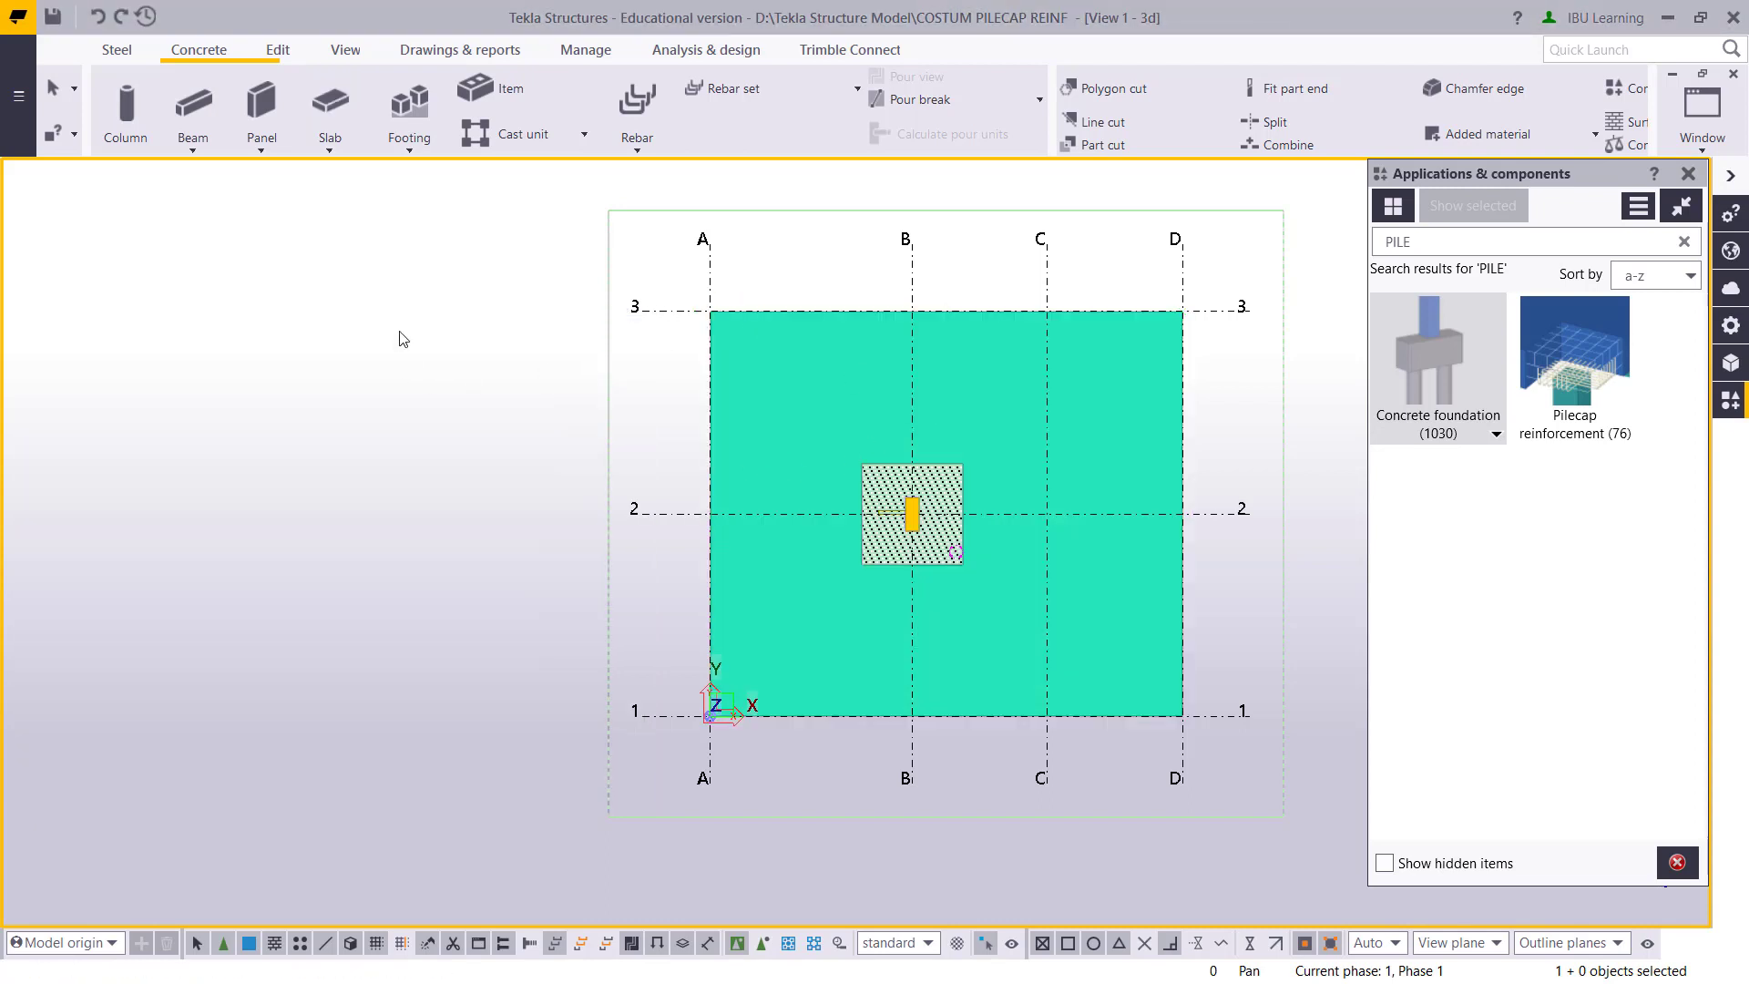
pyautogui.rightClick(401, 336)
pyautogui.press('Escape')
# Close the Applications & components panel and orbit to a low side view of the slab
pyautogui.click(1688, 173)
pyautogui.scroll(5, 932, 548)
pyautogui.scroll(-2, 807, 592)
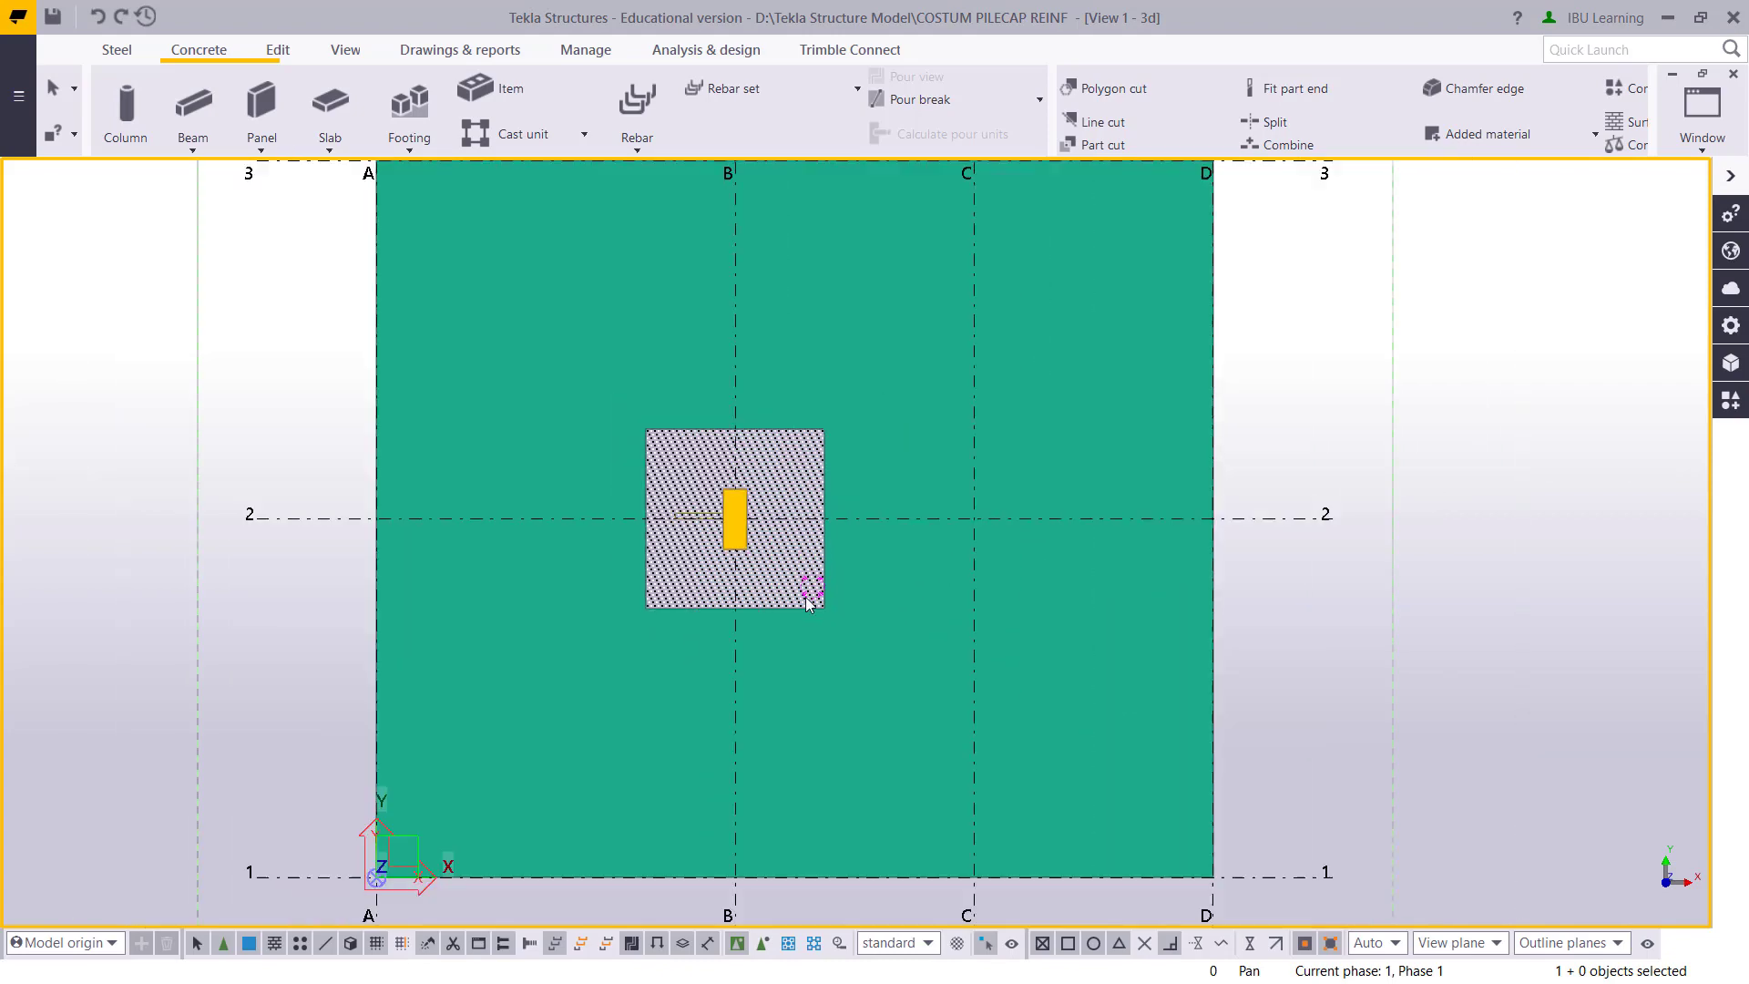
pyautogui.keyDown('ctrl'); pyautogui.moveTo(805, 598); pyautogui.dragTo(949, 554, button='middle'); pyautogui.keyUp('ctrl')
# Change the RAFT slab's class to 1, then inspect it from below and above
pyautogui.click(969, 554)
pyautogui.doubleClick(969, 554)
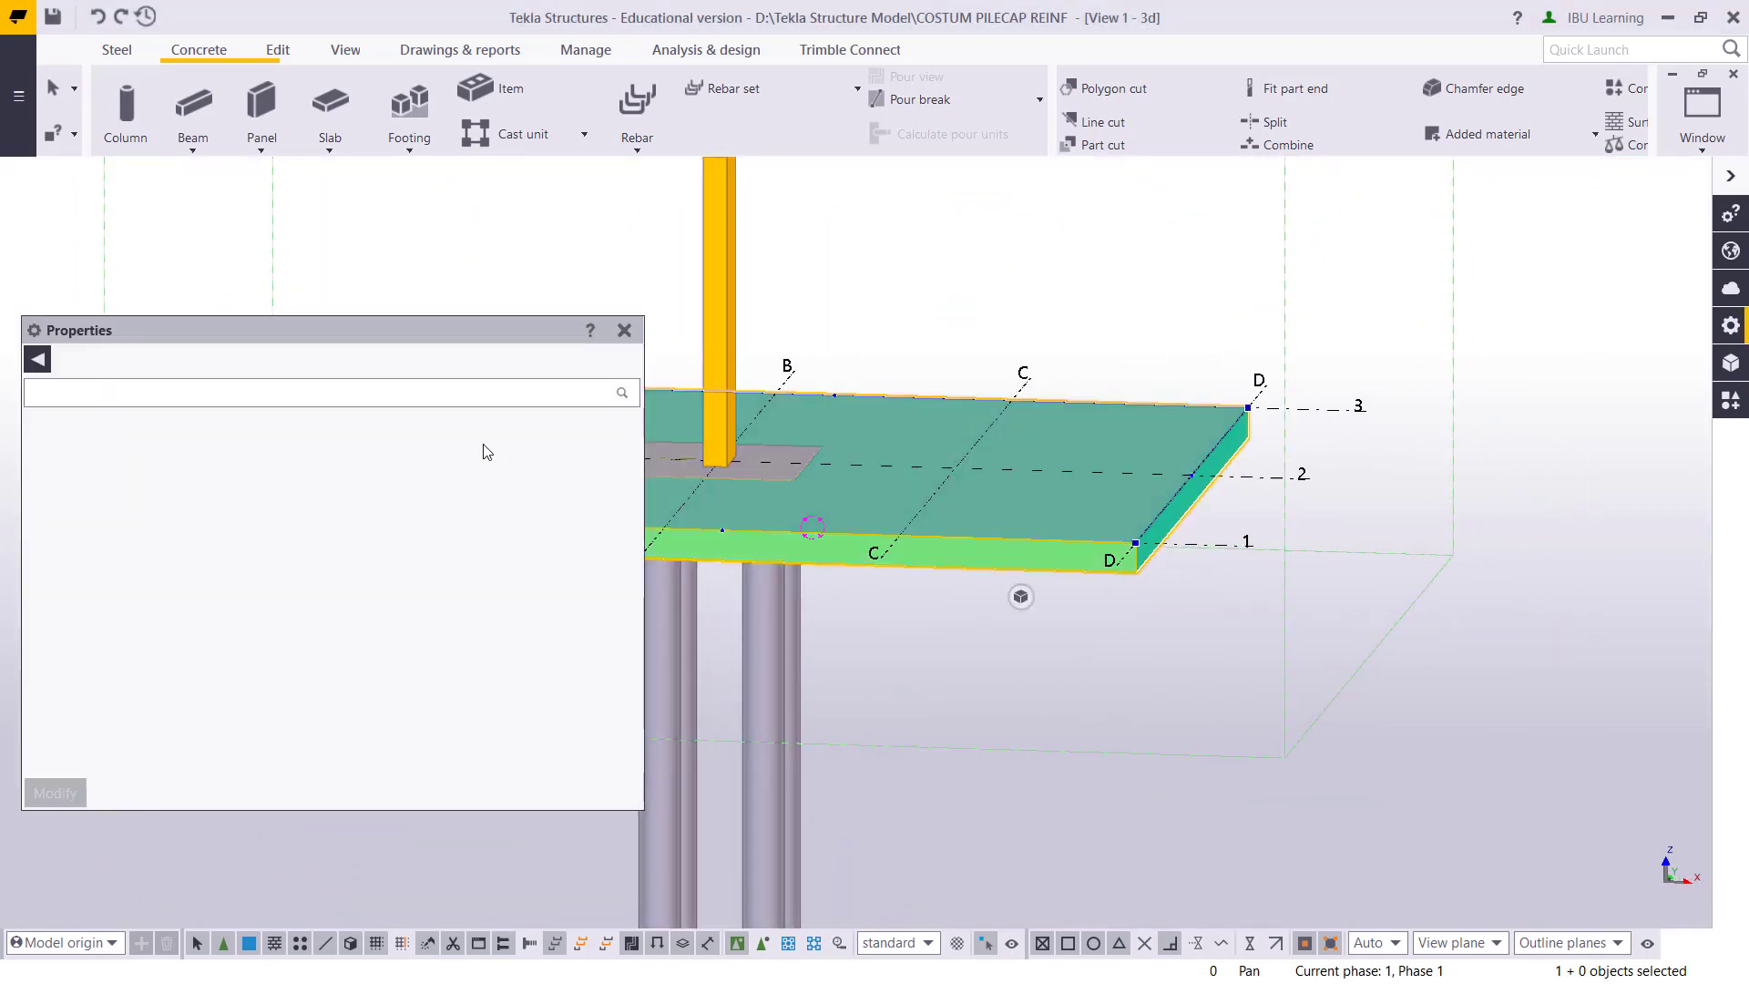
pyautogui.scroll(3, 348, 565)
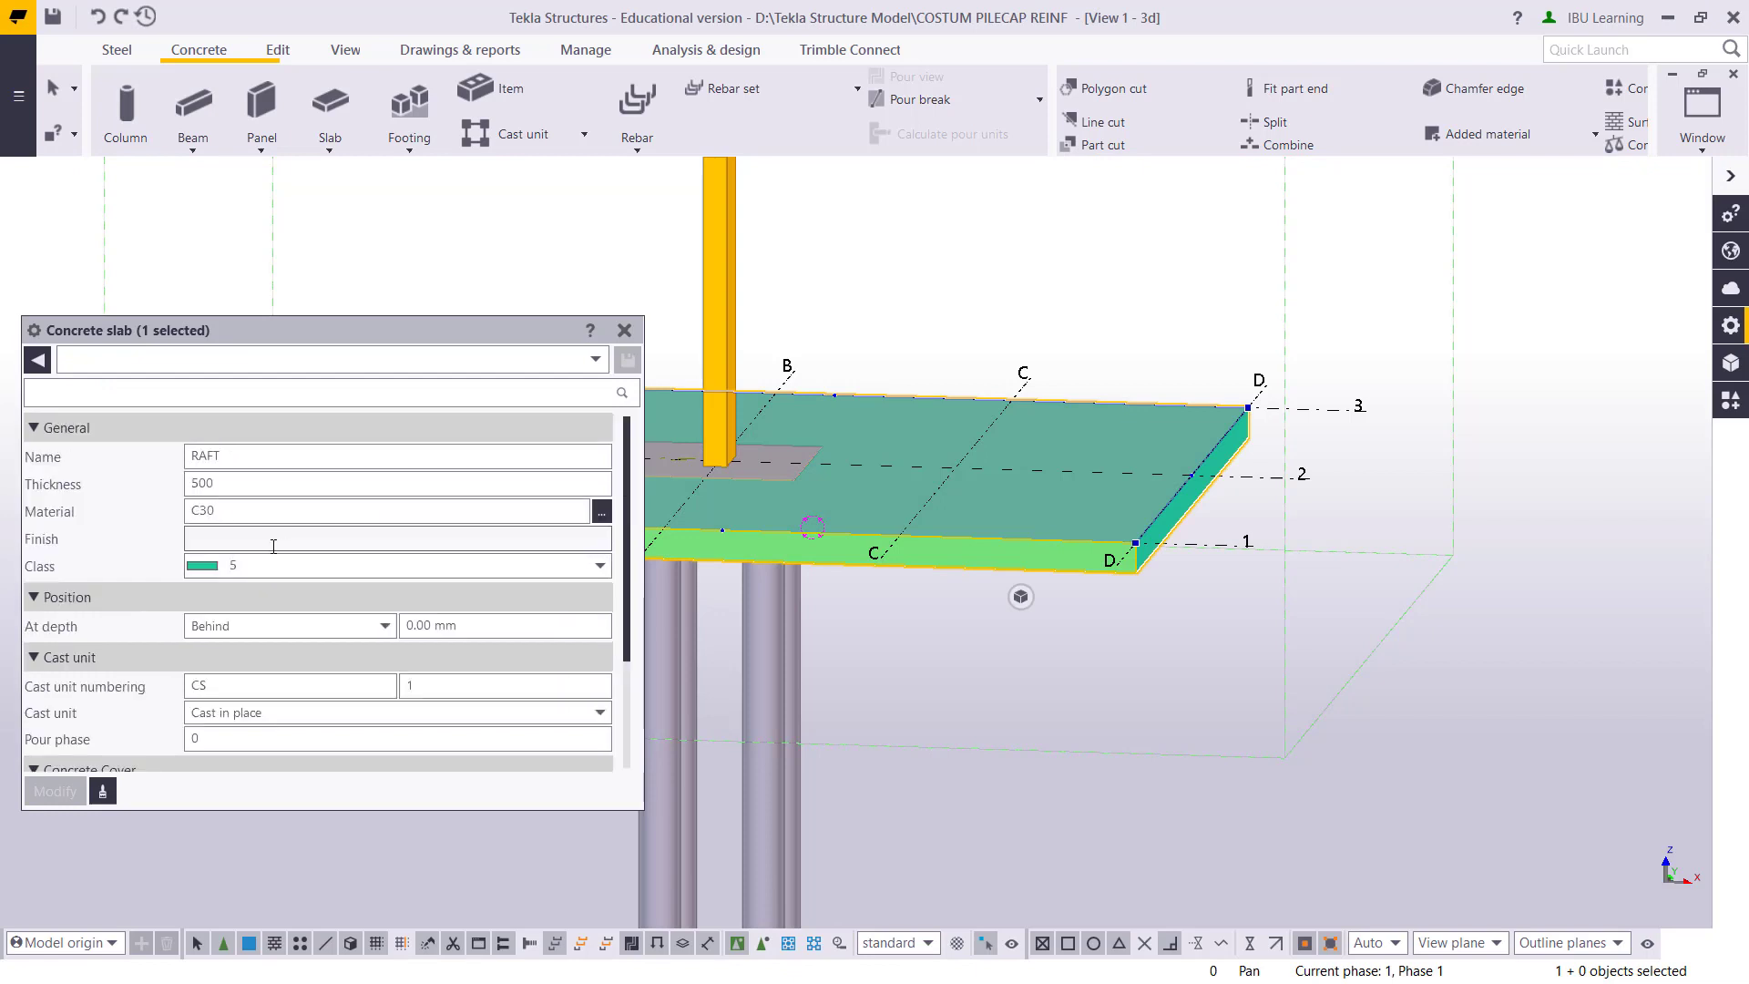
pyautogui.click(282, 565)
pyautogui.click(246, 626)
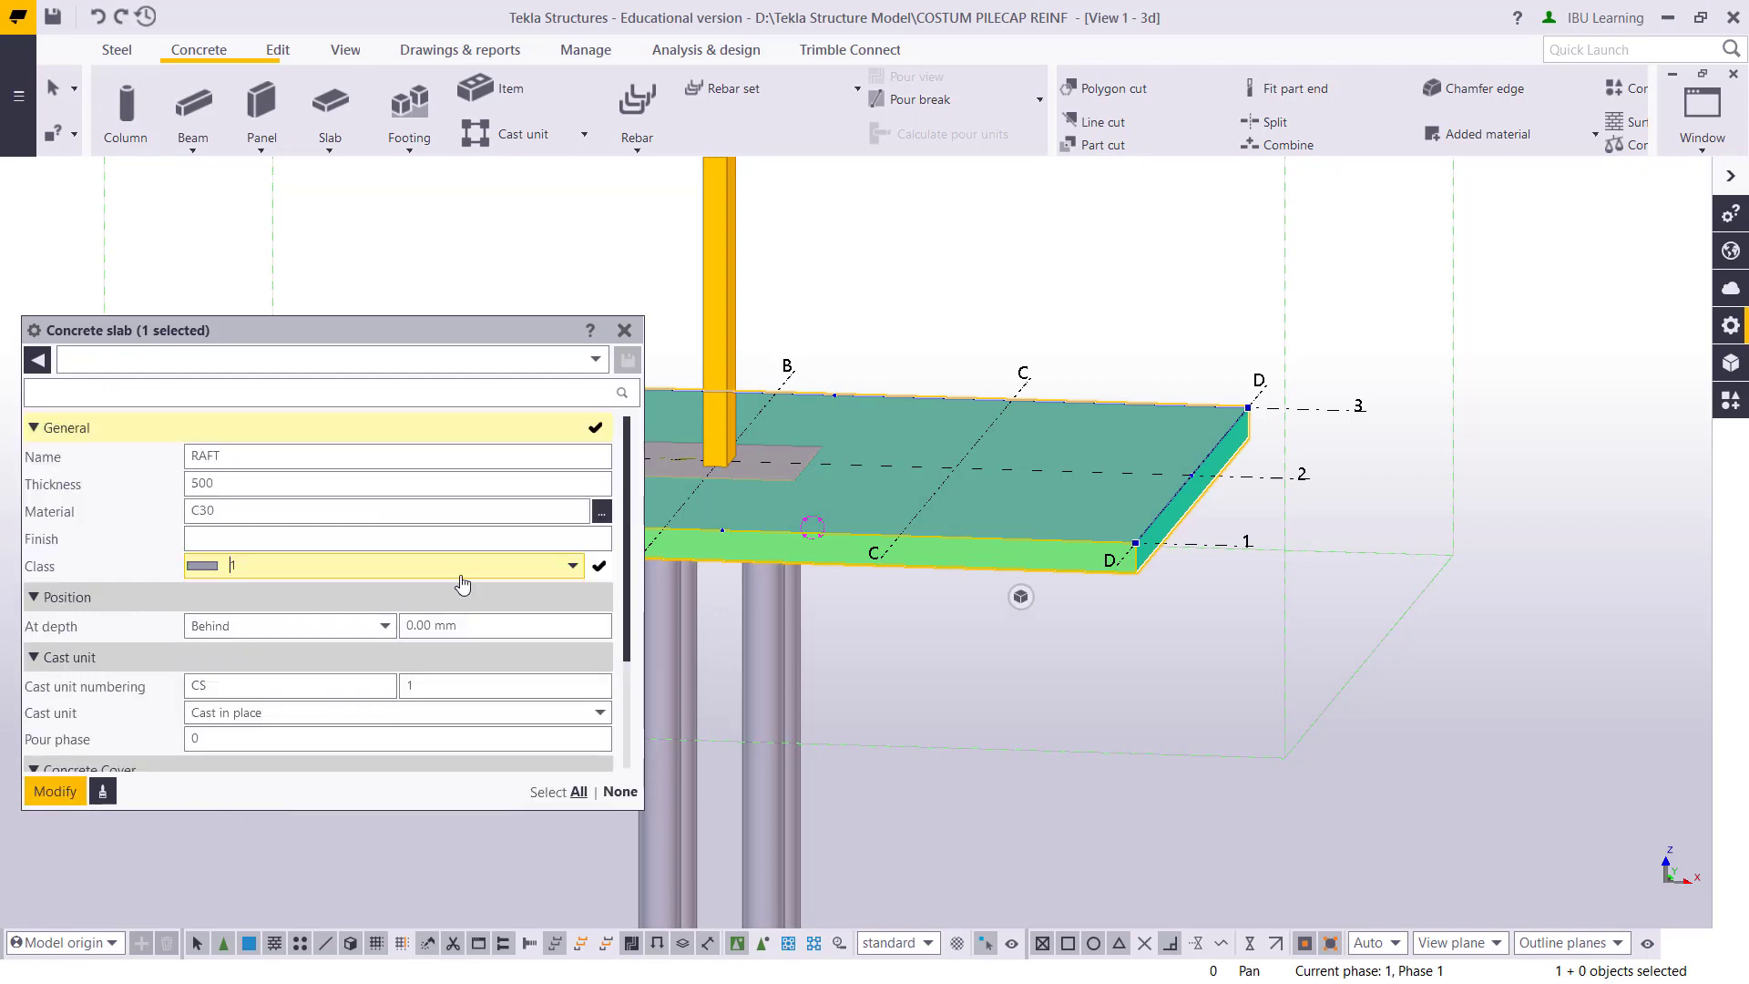
pyautogui.click(55, 791)
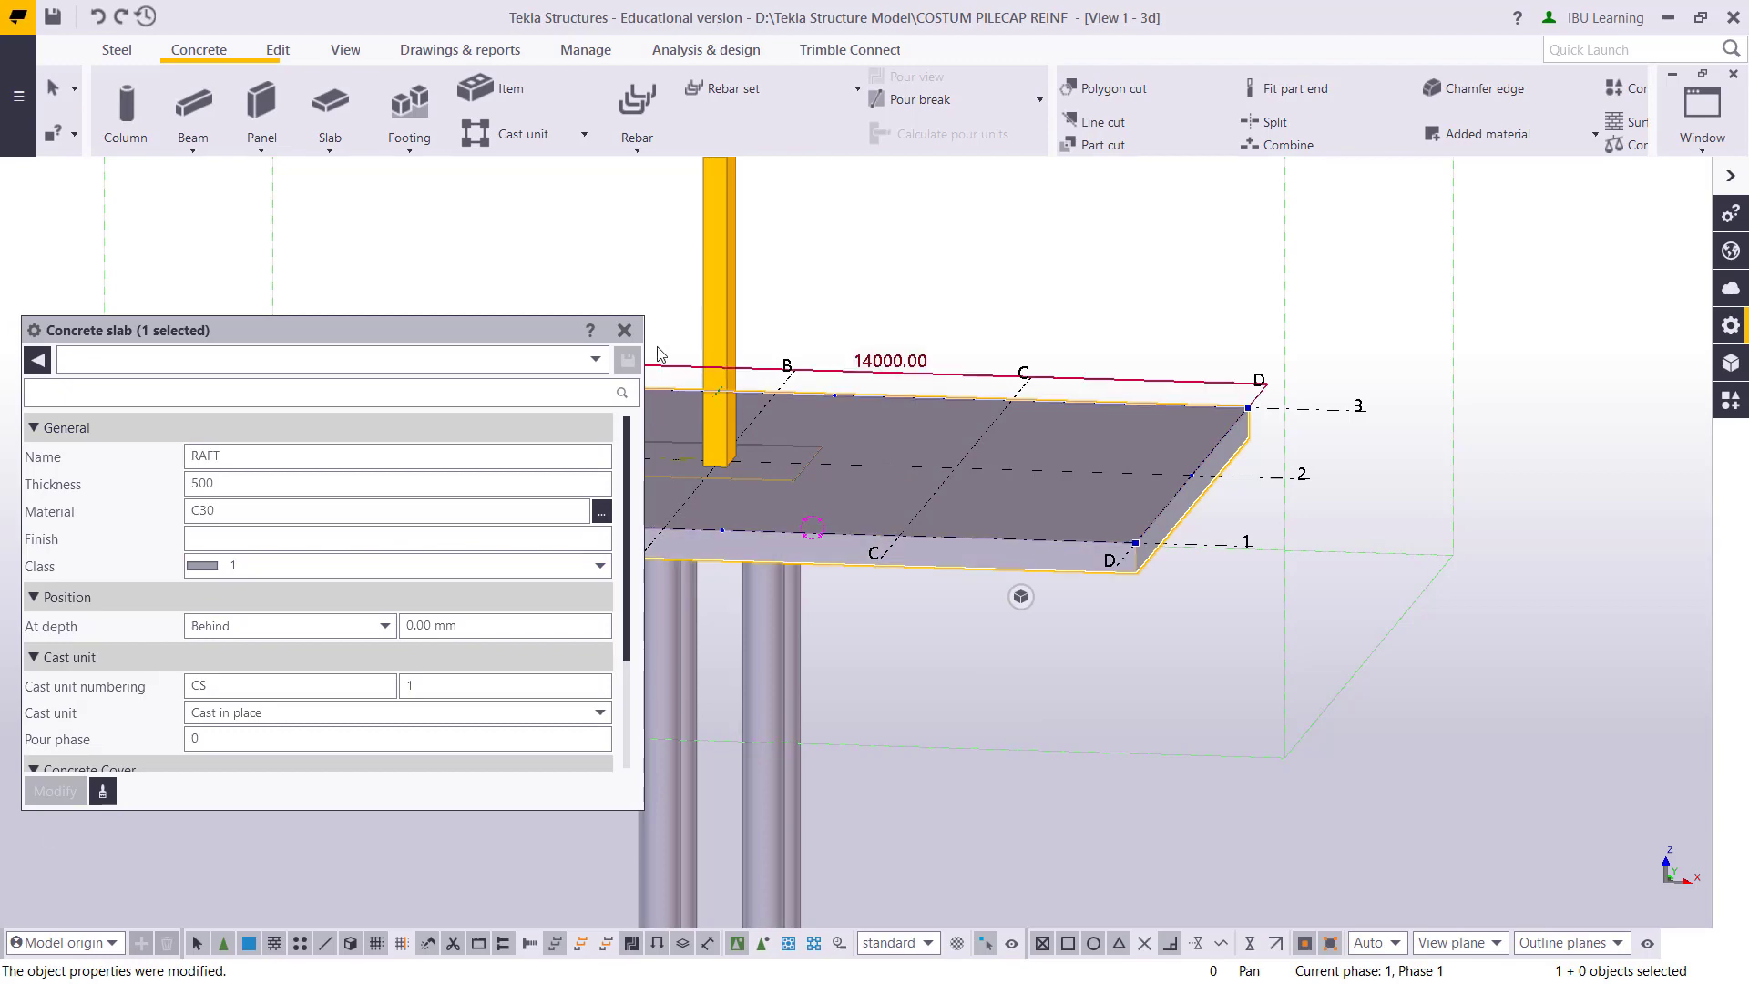
pyautogui.click(625, 331)
pyautogui.scroll(2, 847, 513)
pyautogui.keyDown('ctrl'); pyautogui.moveTo(830, 527); pyautogui.dragTo(780, 579, button='middle'); pyautogui.keyUp('ctrl')
pyautogui.moveTo(1147, 905); pyautogui.dragTo(866, 661, button='middle')
pyautogui.keyDown('ctrl'); pyautogui.moveTo(870, 543); pyautogui.dragTo(764, 607, button='middle'); pyautogui.keyUp('ctrl')
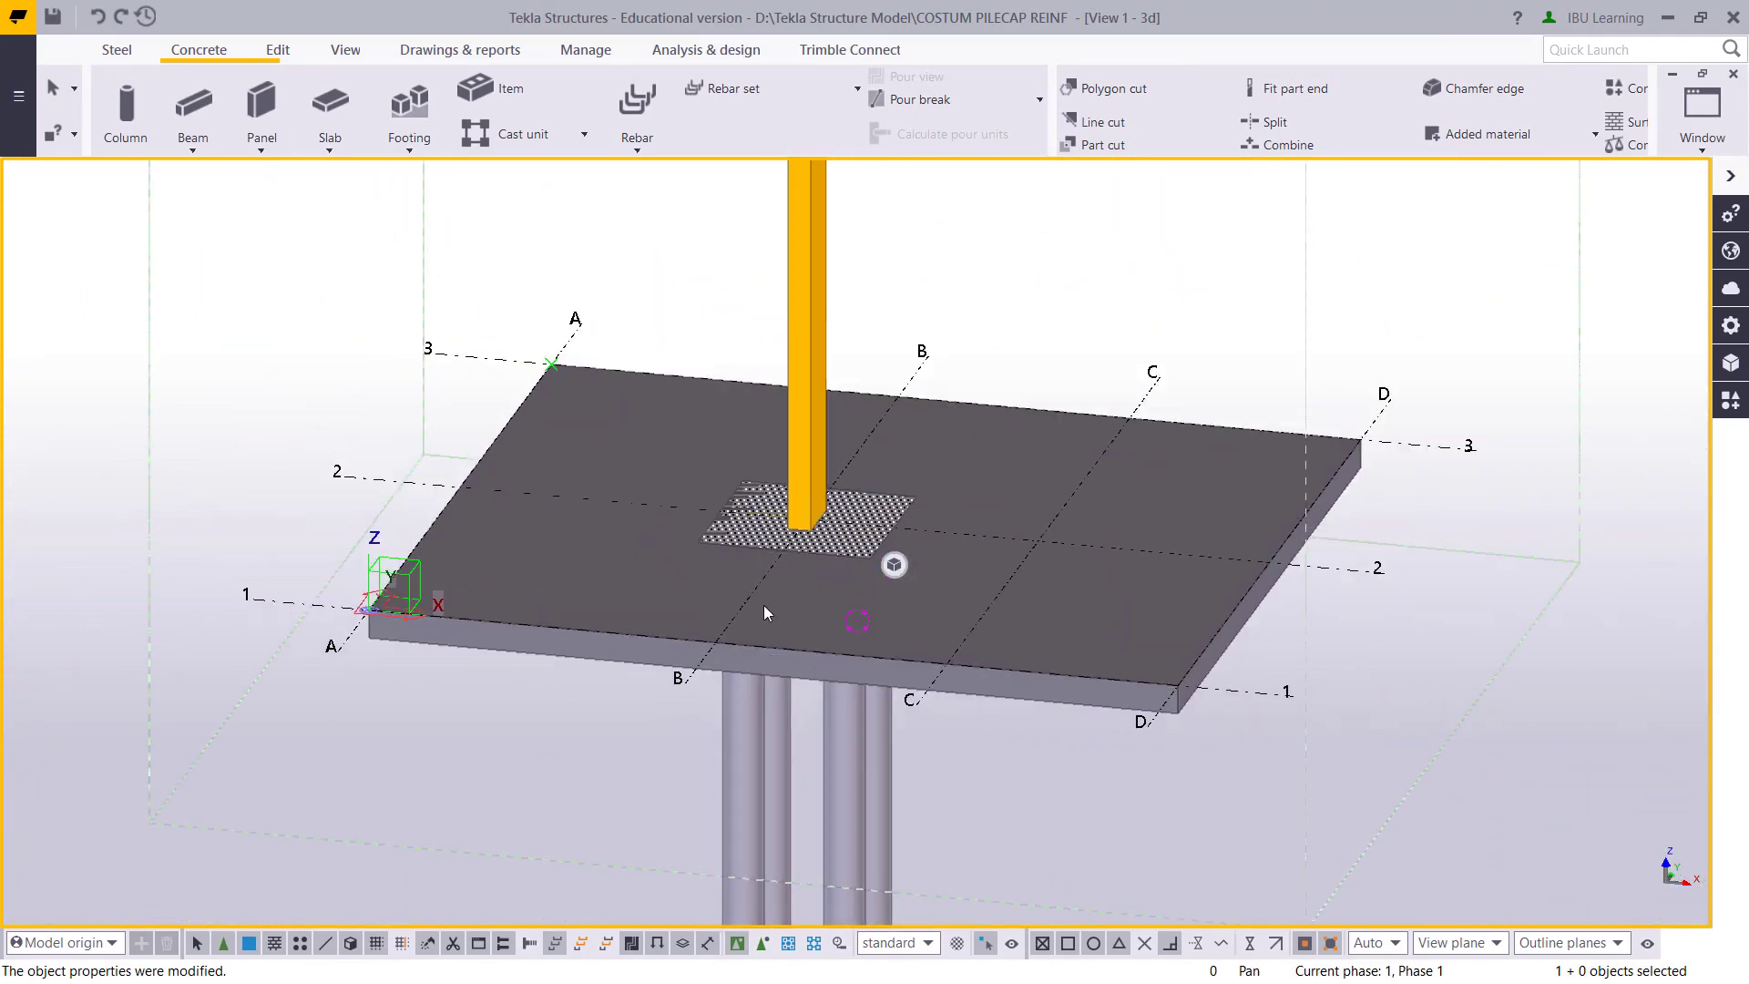
# Create a new view using two points along grid line 2, from A to D
pyautogui.hotkey('ctrl', 'p')
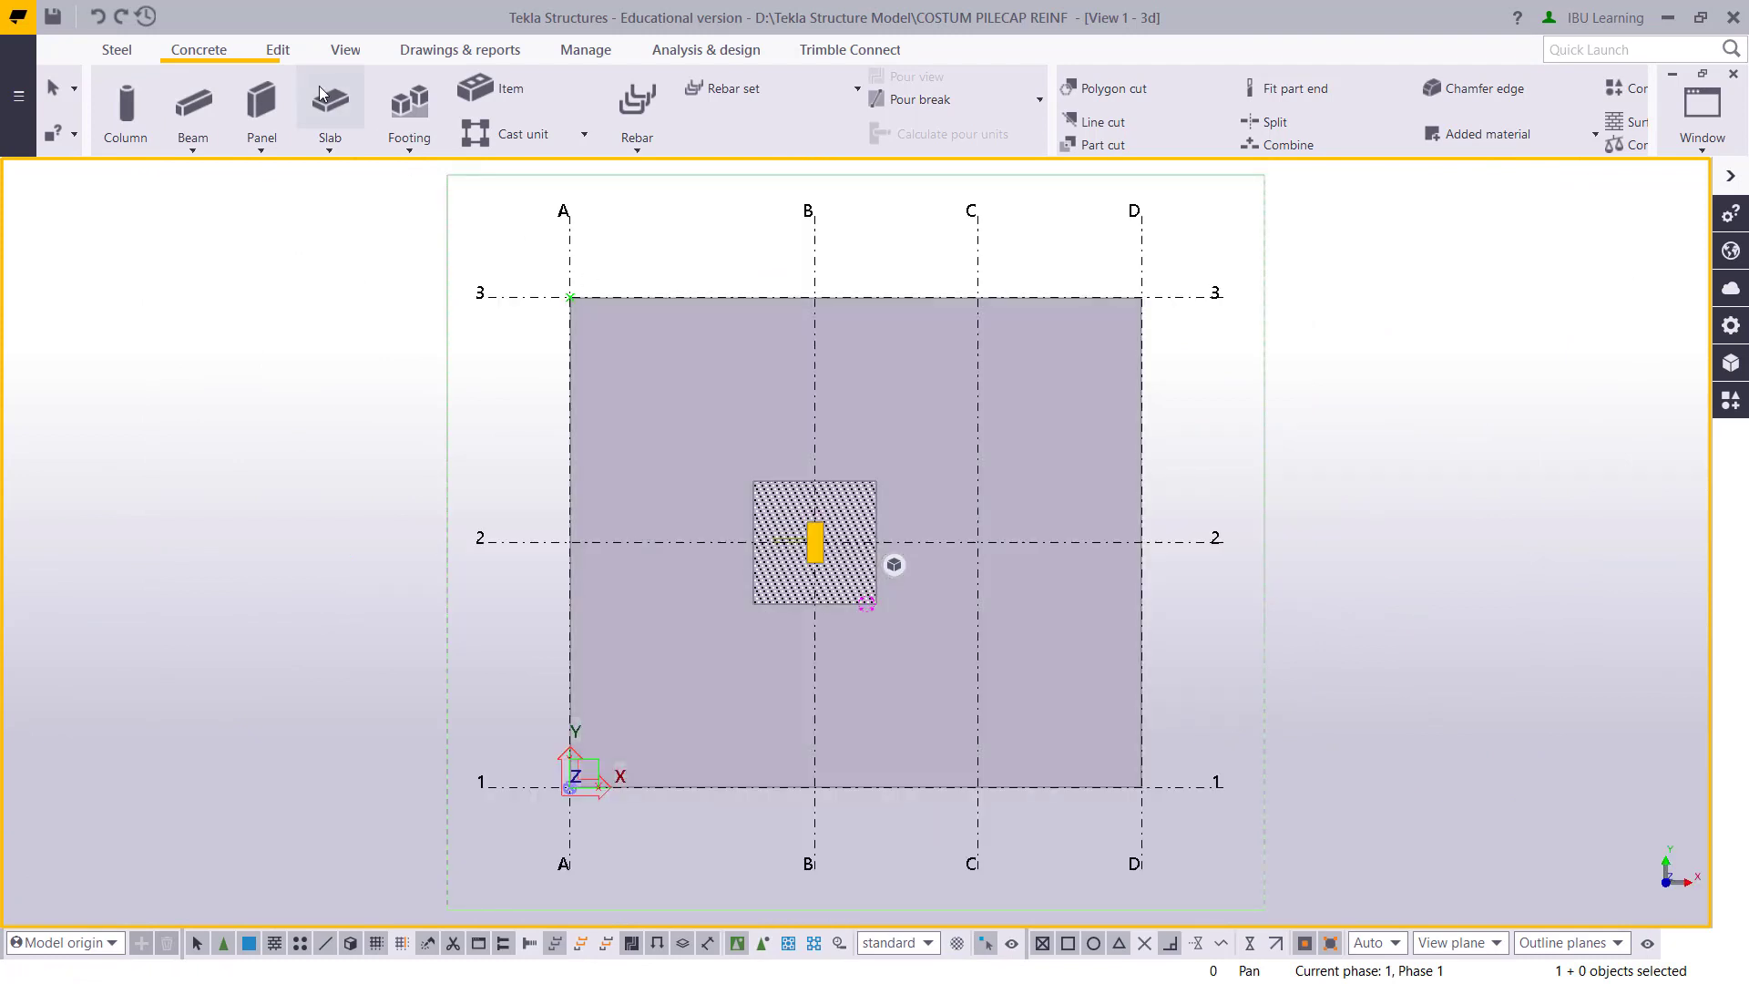
pyautogui.click(341, 55)
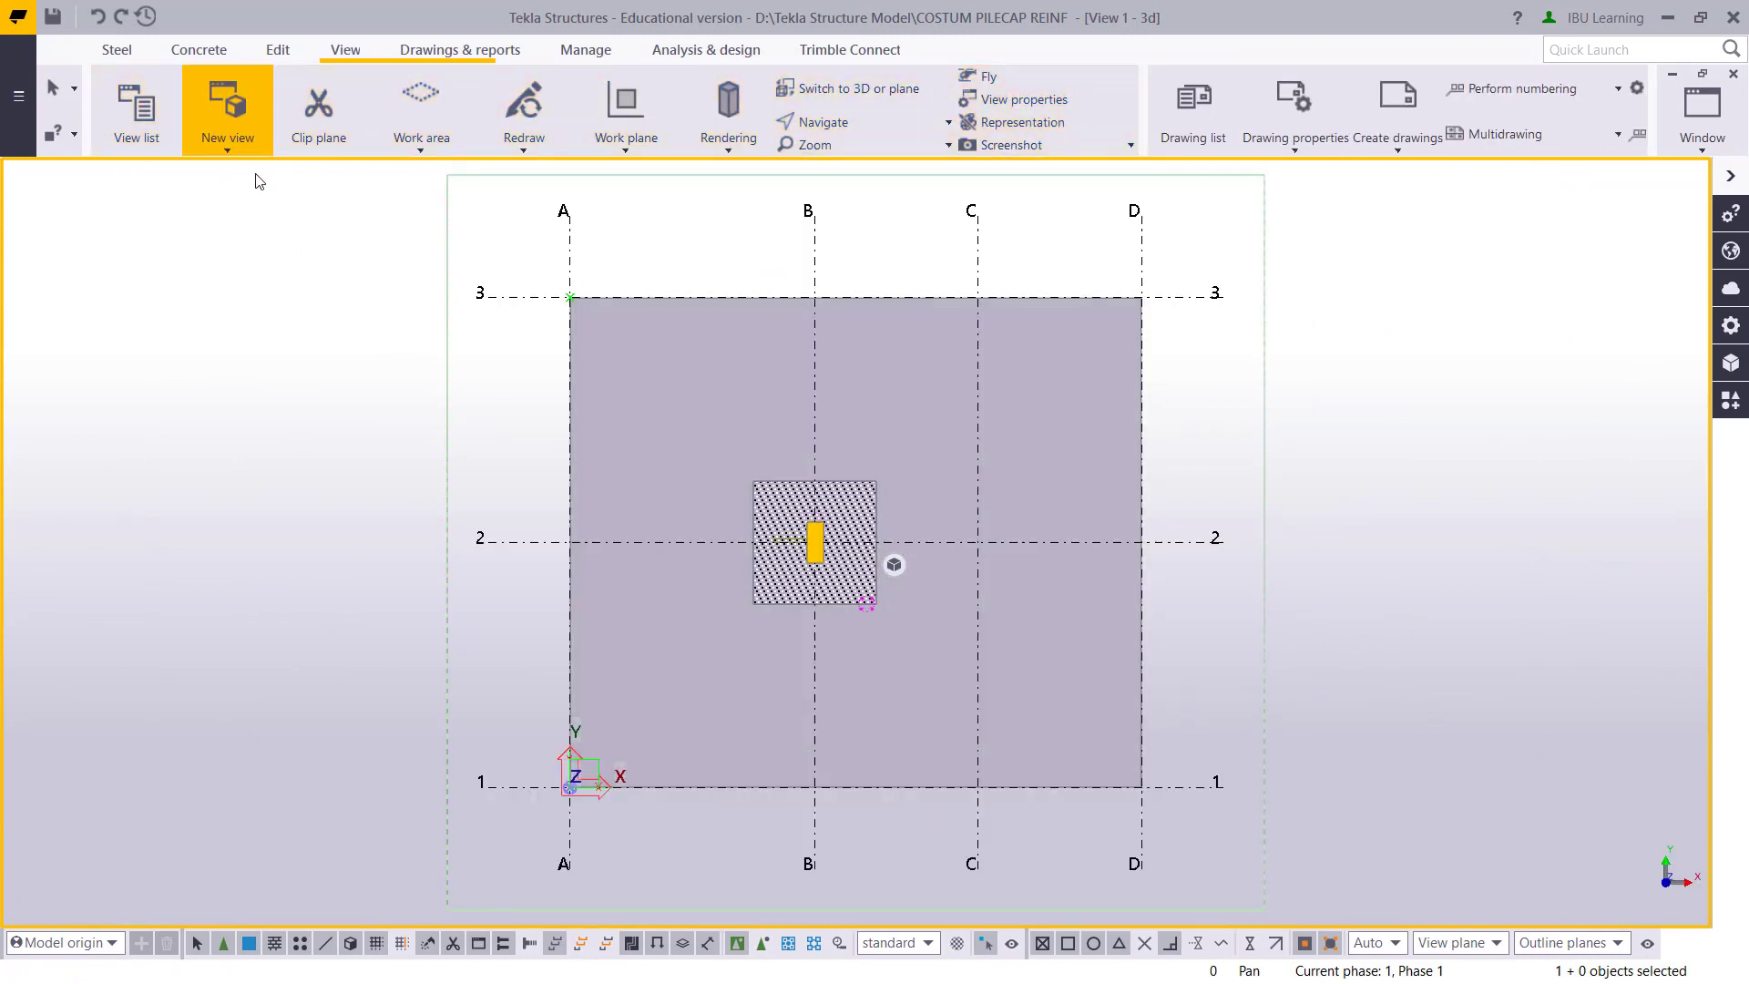
pyautogui.click(235, 141)
pyautogui.click(264, 227)
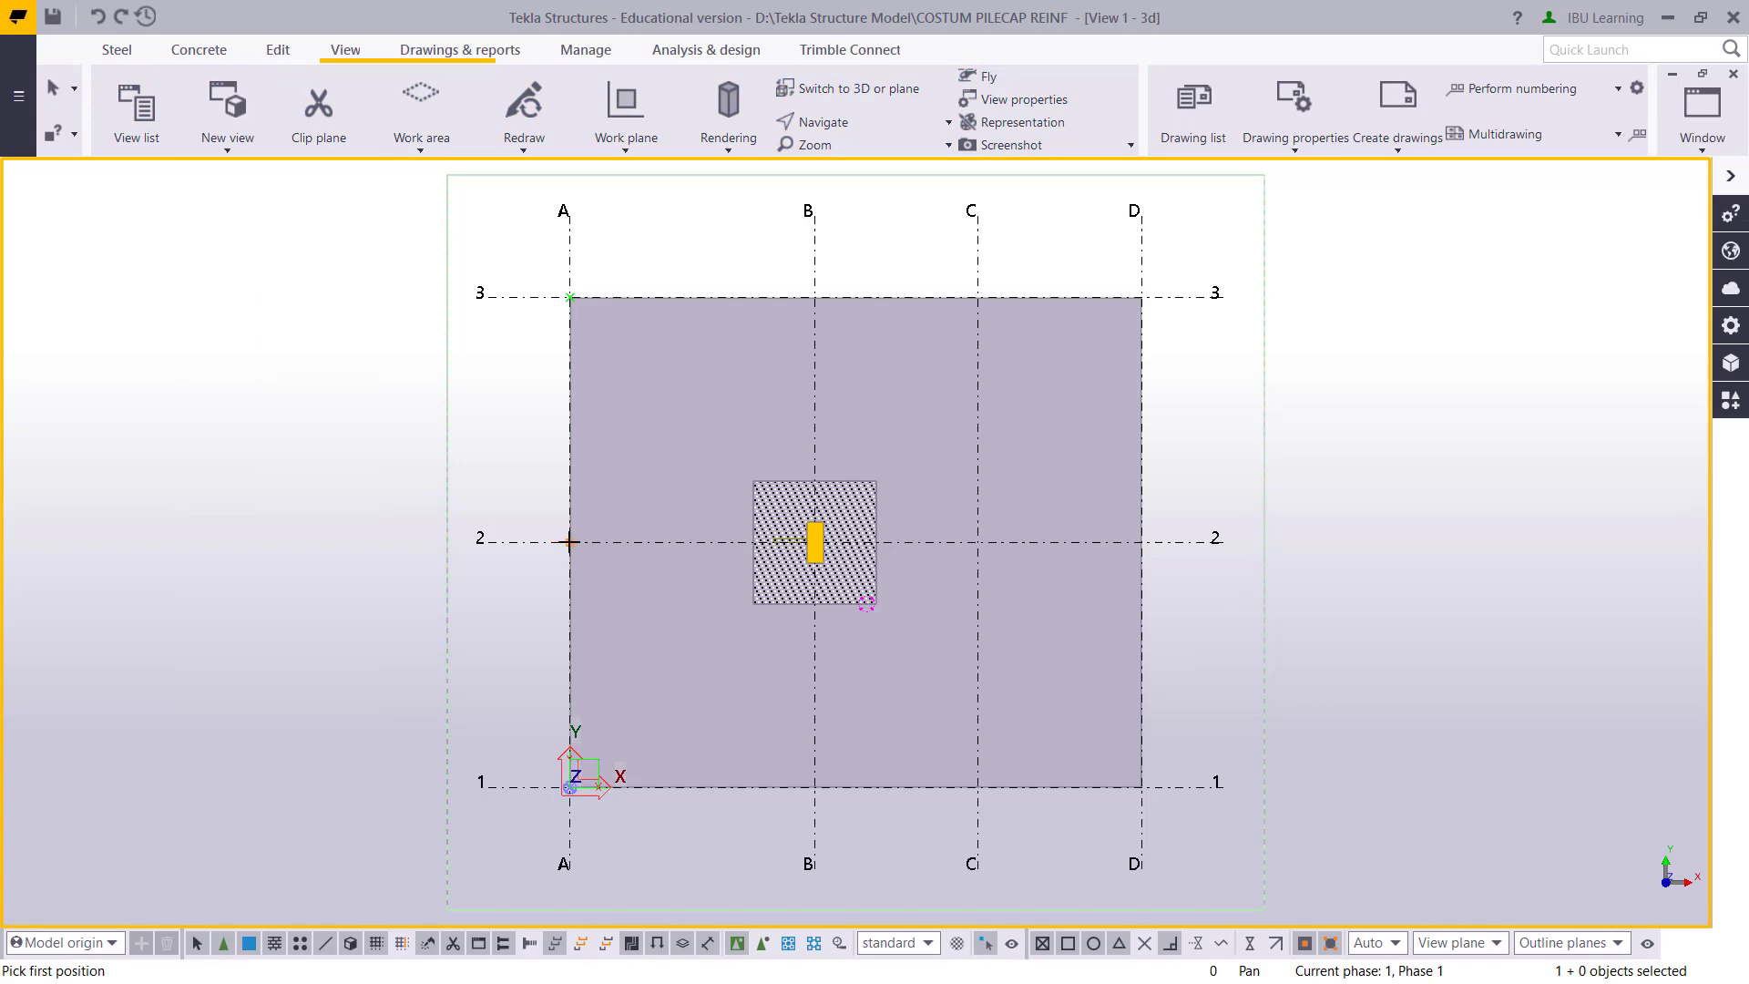
pyautogui.click(704, 553)
pyautogui.click(1134, 539)
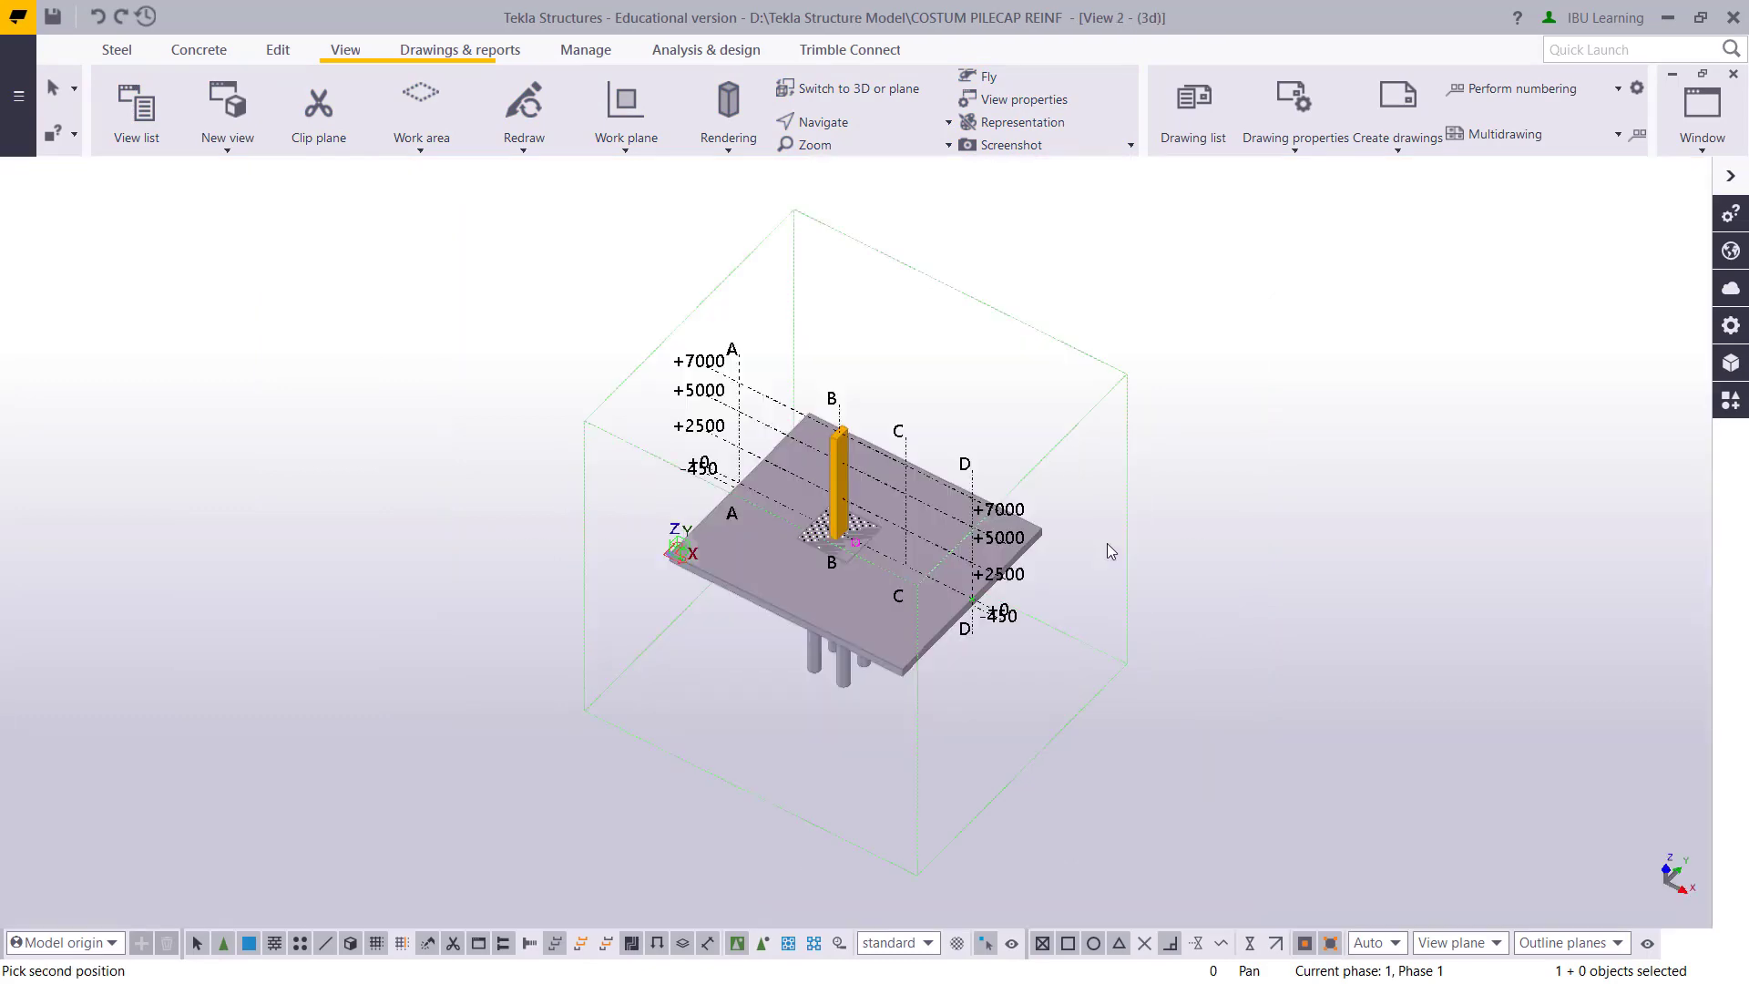
pyautogui.scroll(4, 953, 539)
# Make the new view a front elevation with the column, pile cap and piles transparent
pyautogui.hotkey('ctrl', 'p')
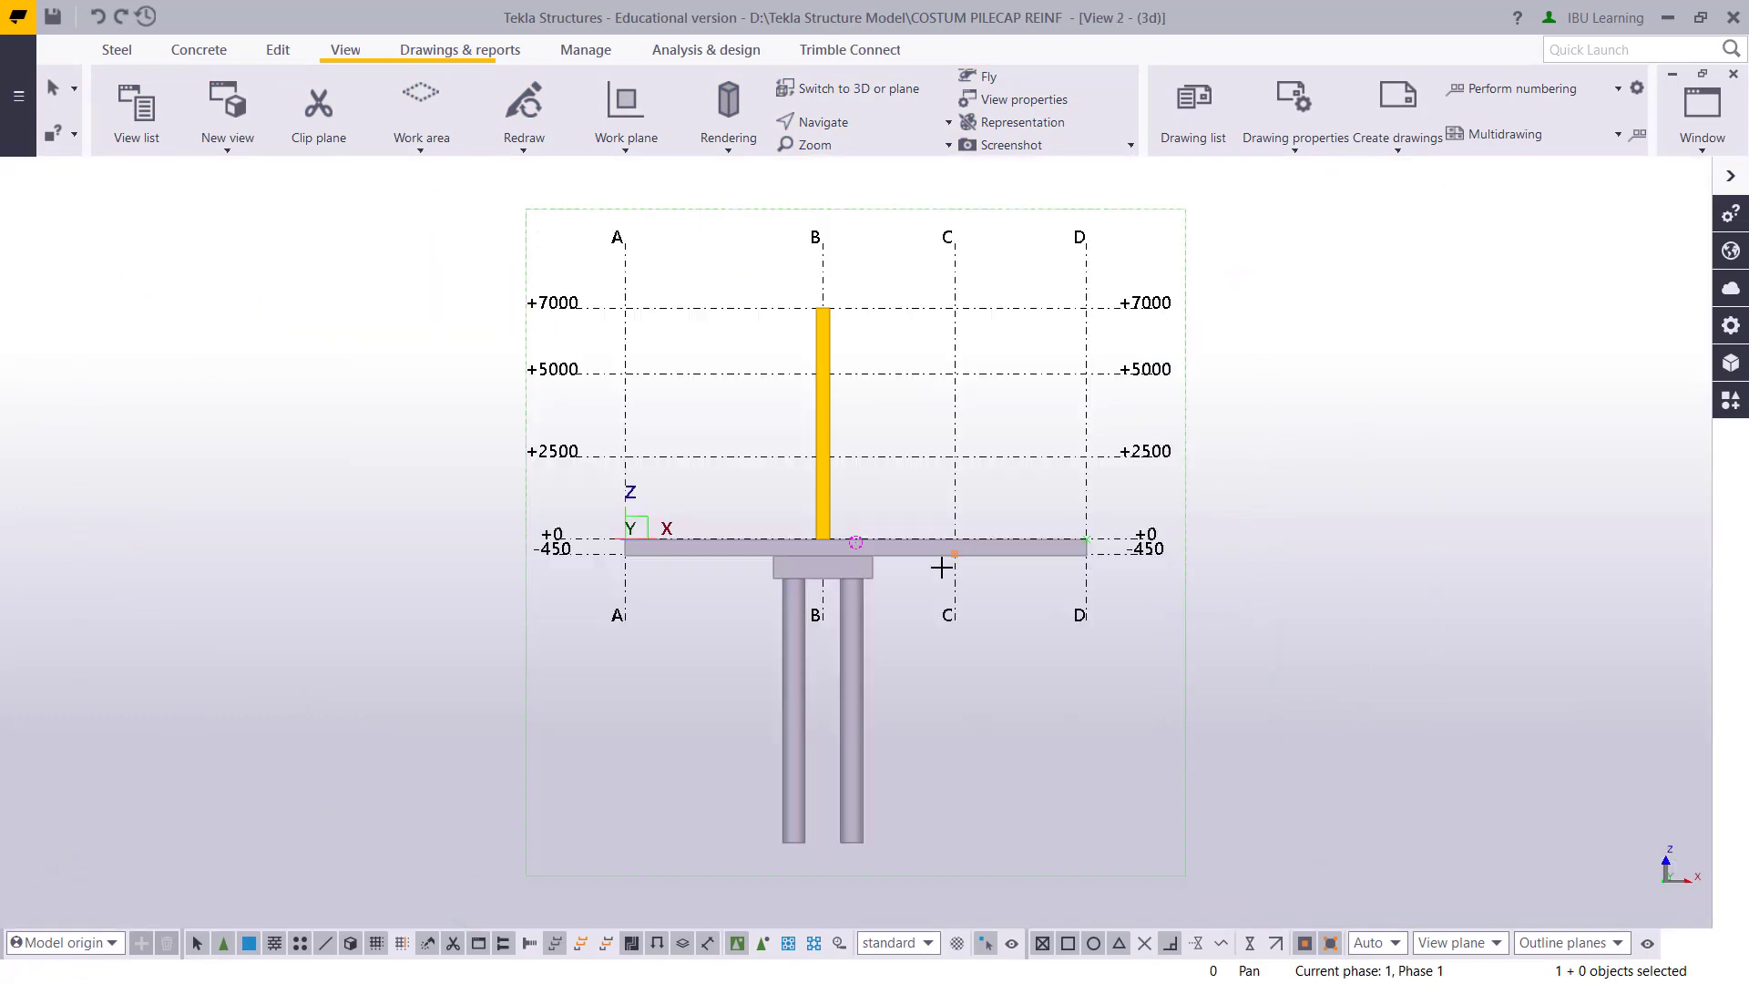
pyautogui.scroll(2, 814, 598)
pyautogui.scroll(3, 814, 598)
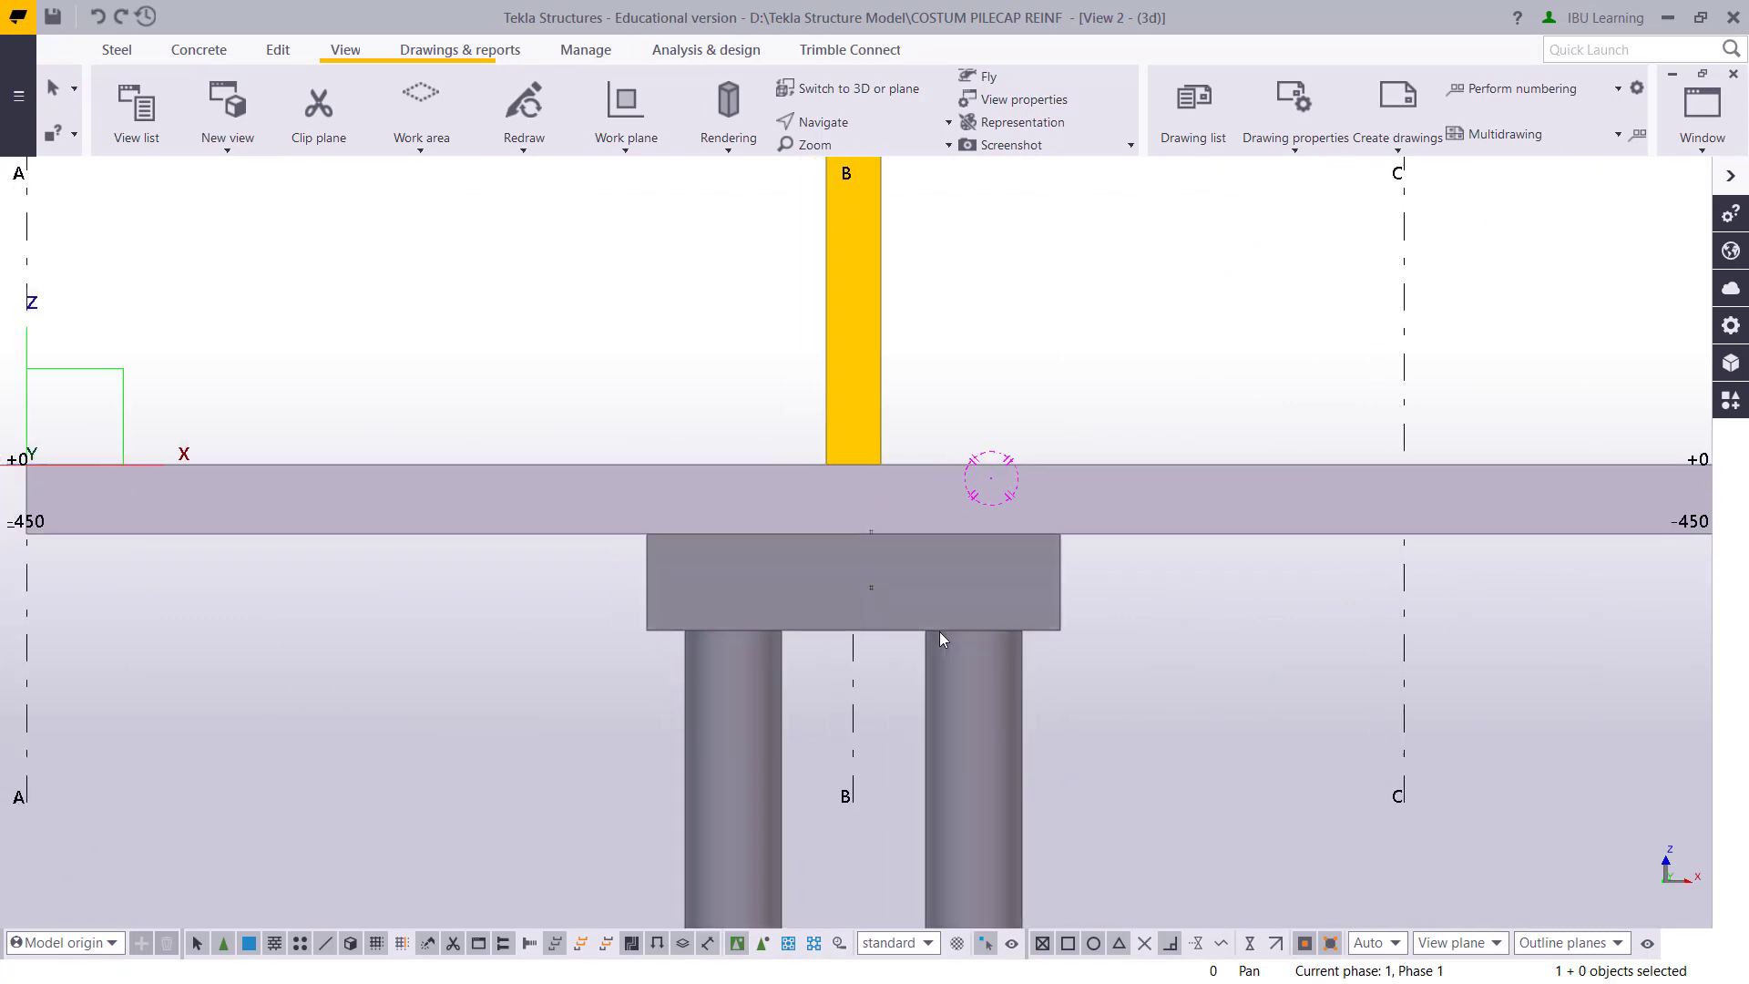
pyautogui.hotkey('ctrl', '2')
pyautogui.hotkey('shift', '2')
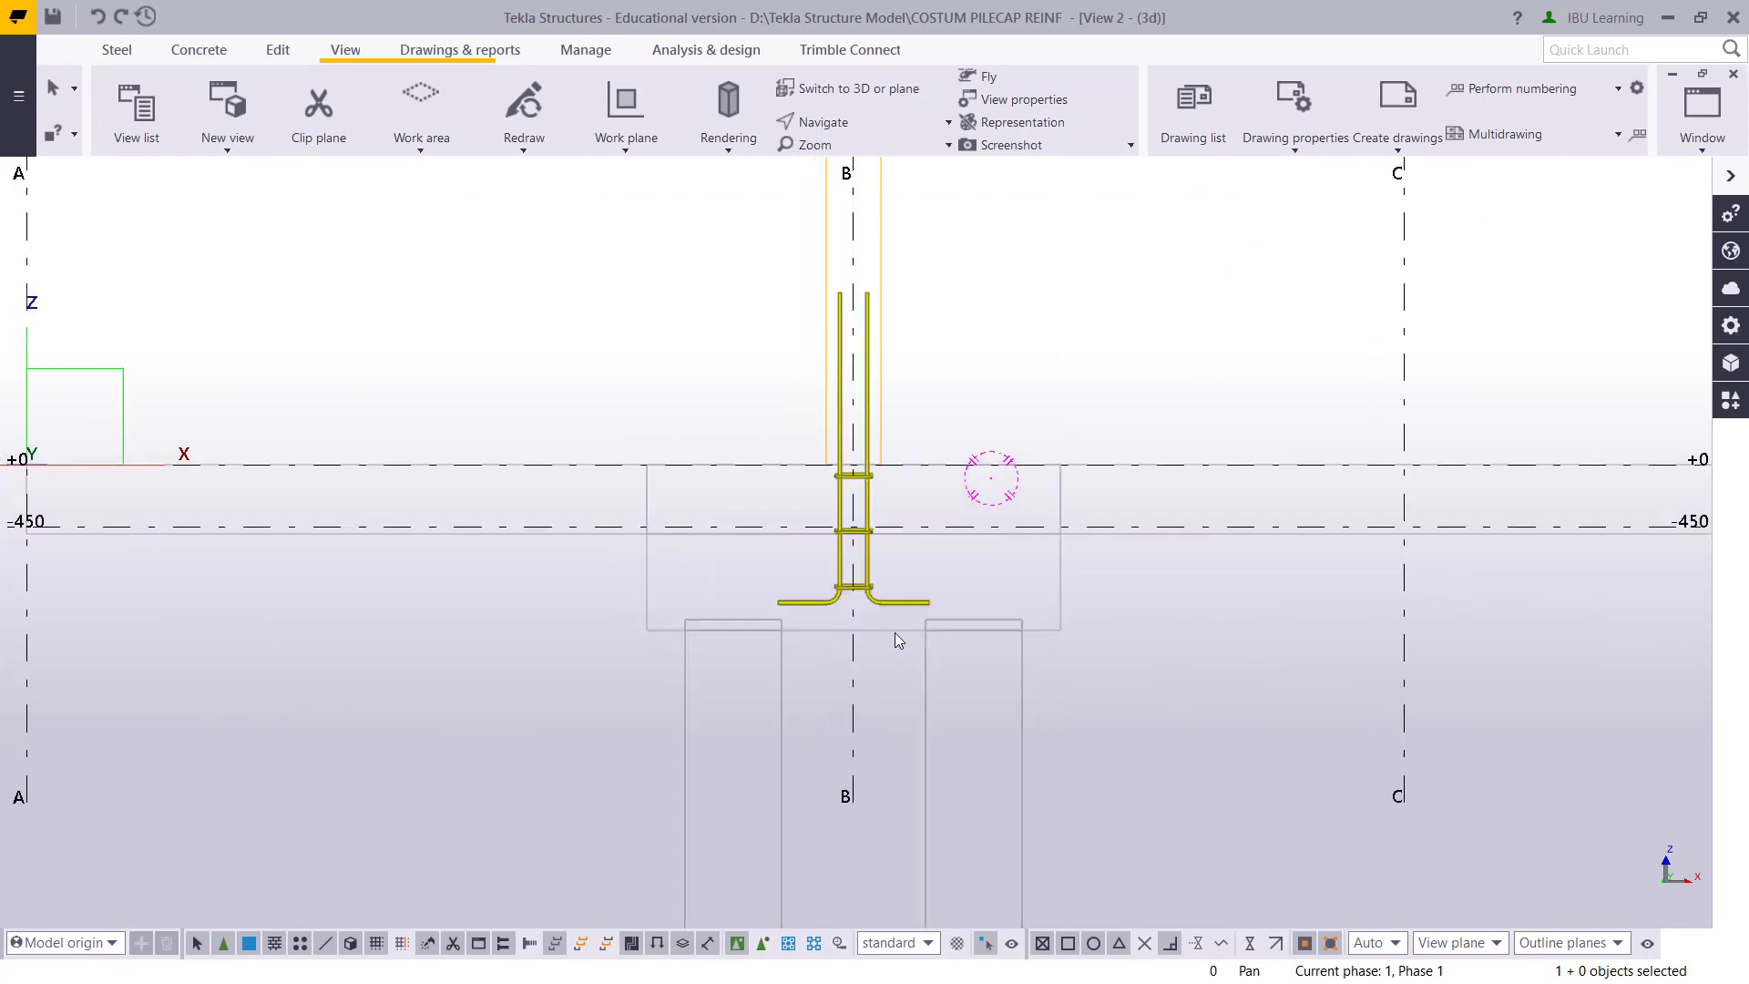
pyautogui.moveTo(831, 621); pyautogui.dragTo(853, 622, button='middle')
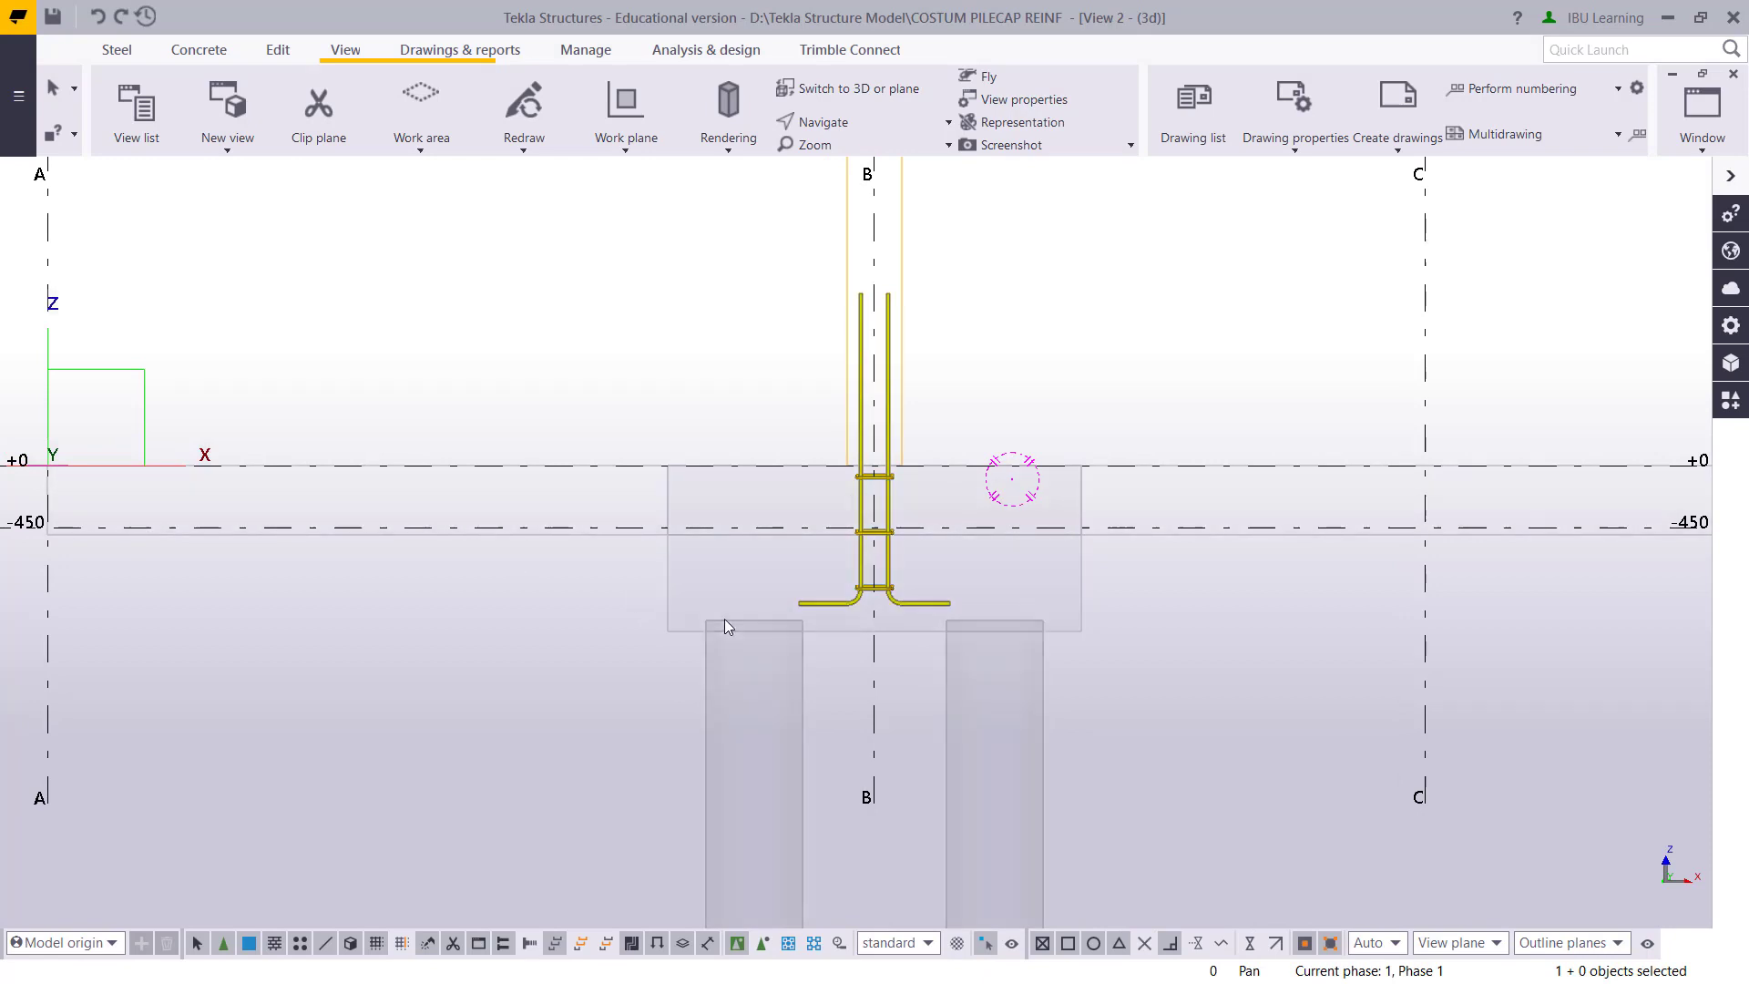
pyautogui.moveTo(572, 636); pyautogui.dragTo(579, 637, button='middle')
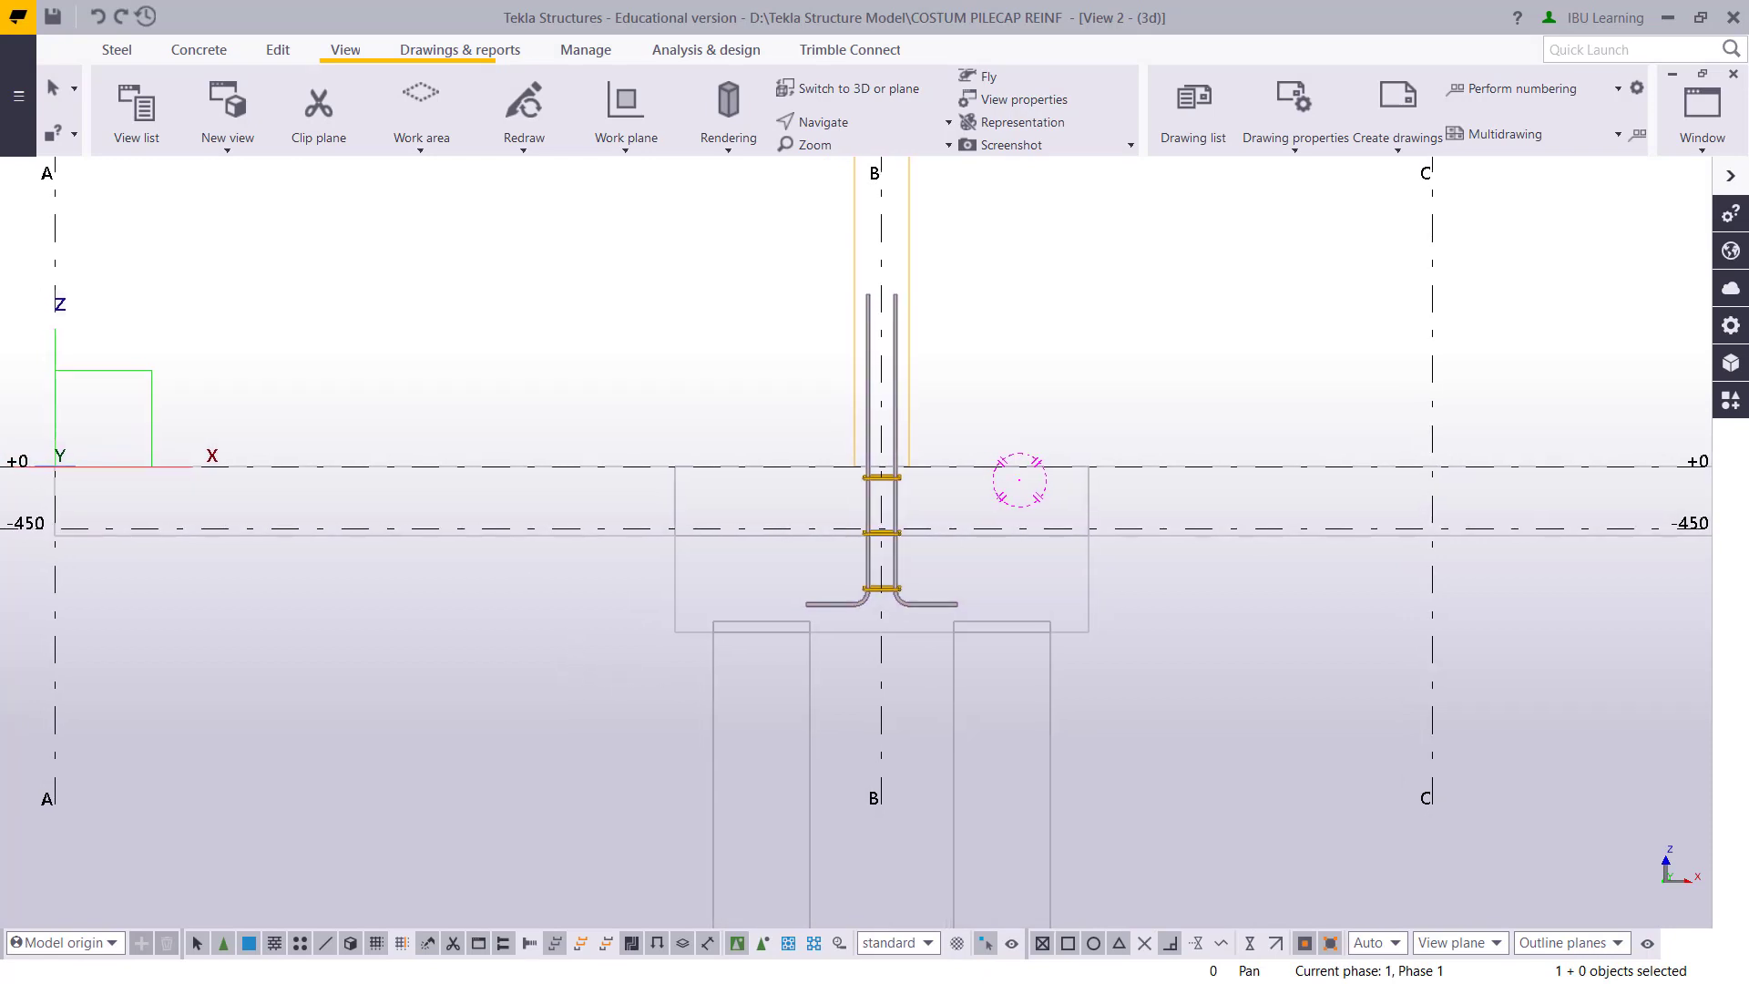
pyautogui.click(1701, 105)
# Tile the views side by side and show View 1 as a transparent 3D pile cap view
pyautogui.click(1630, 217)
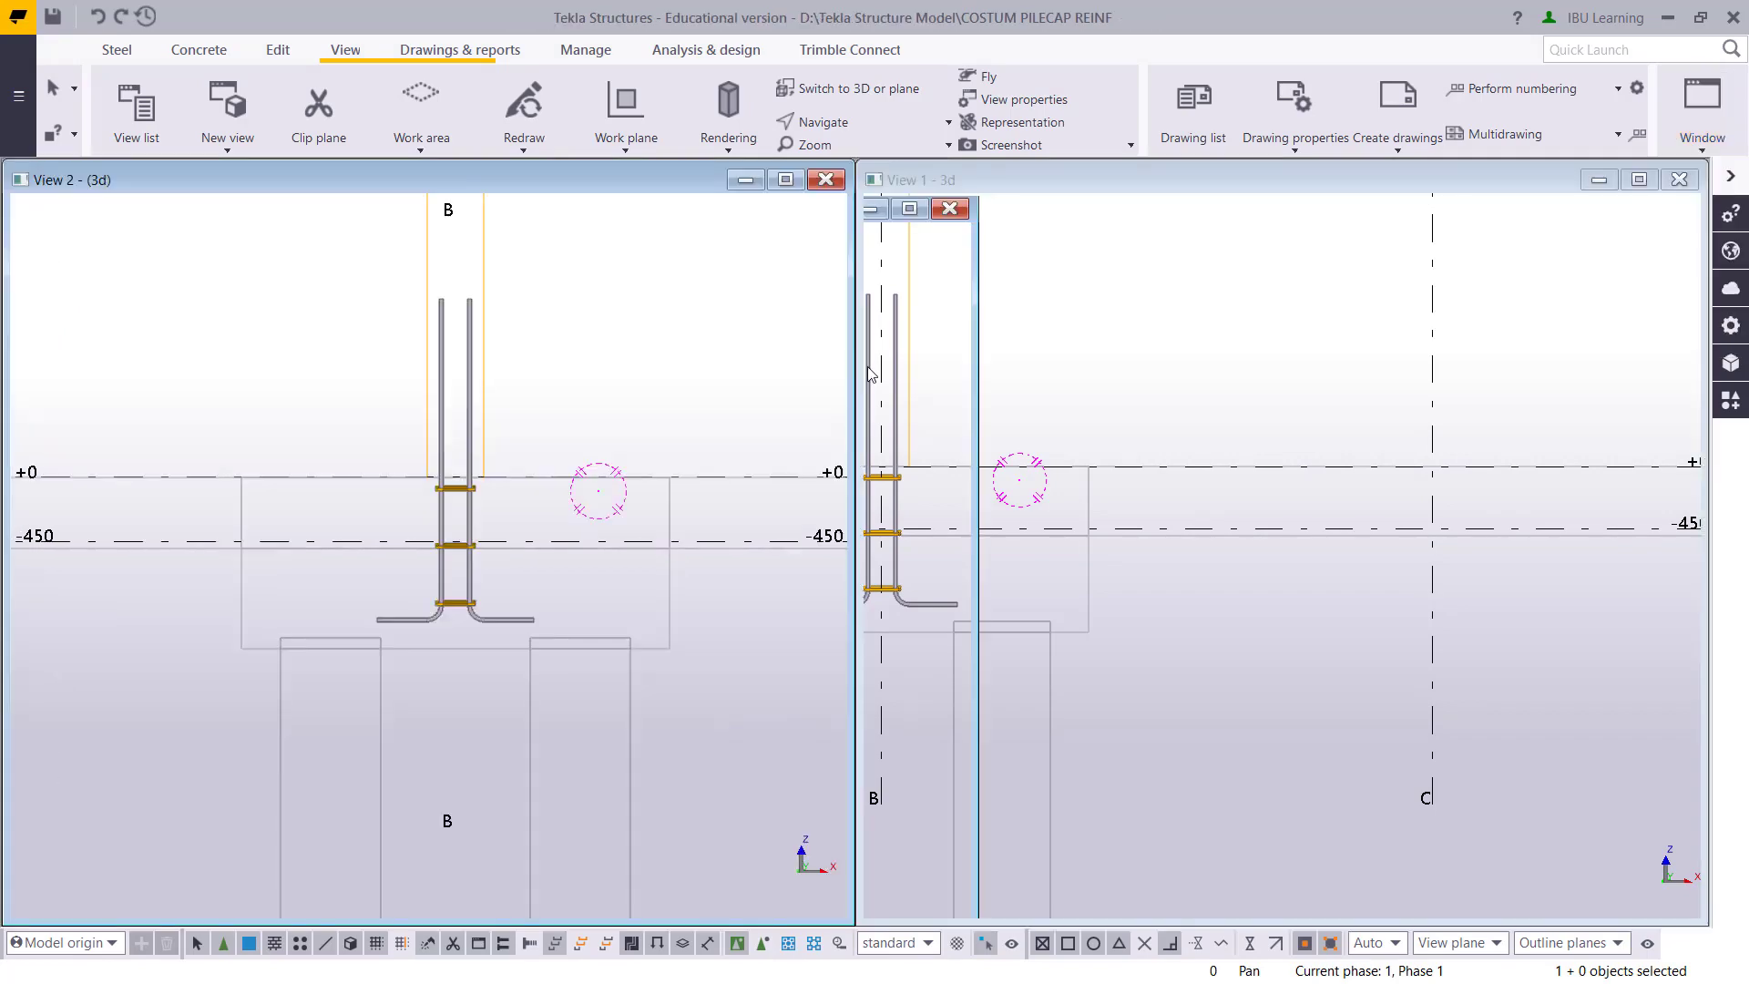
pyautogui.scroll(-3, 481, 423)
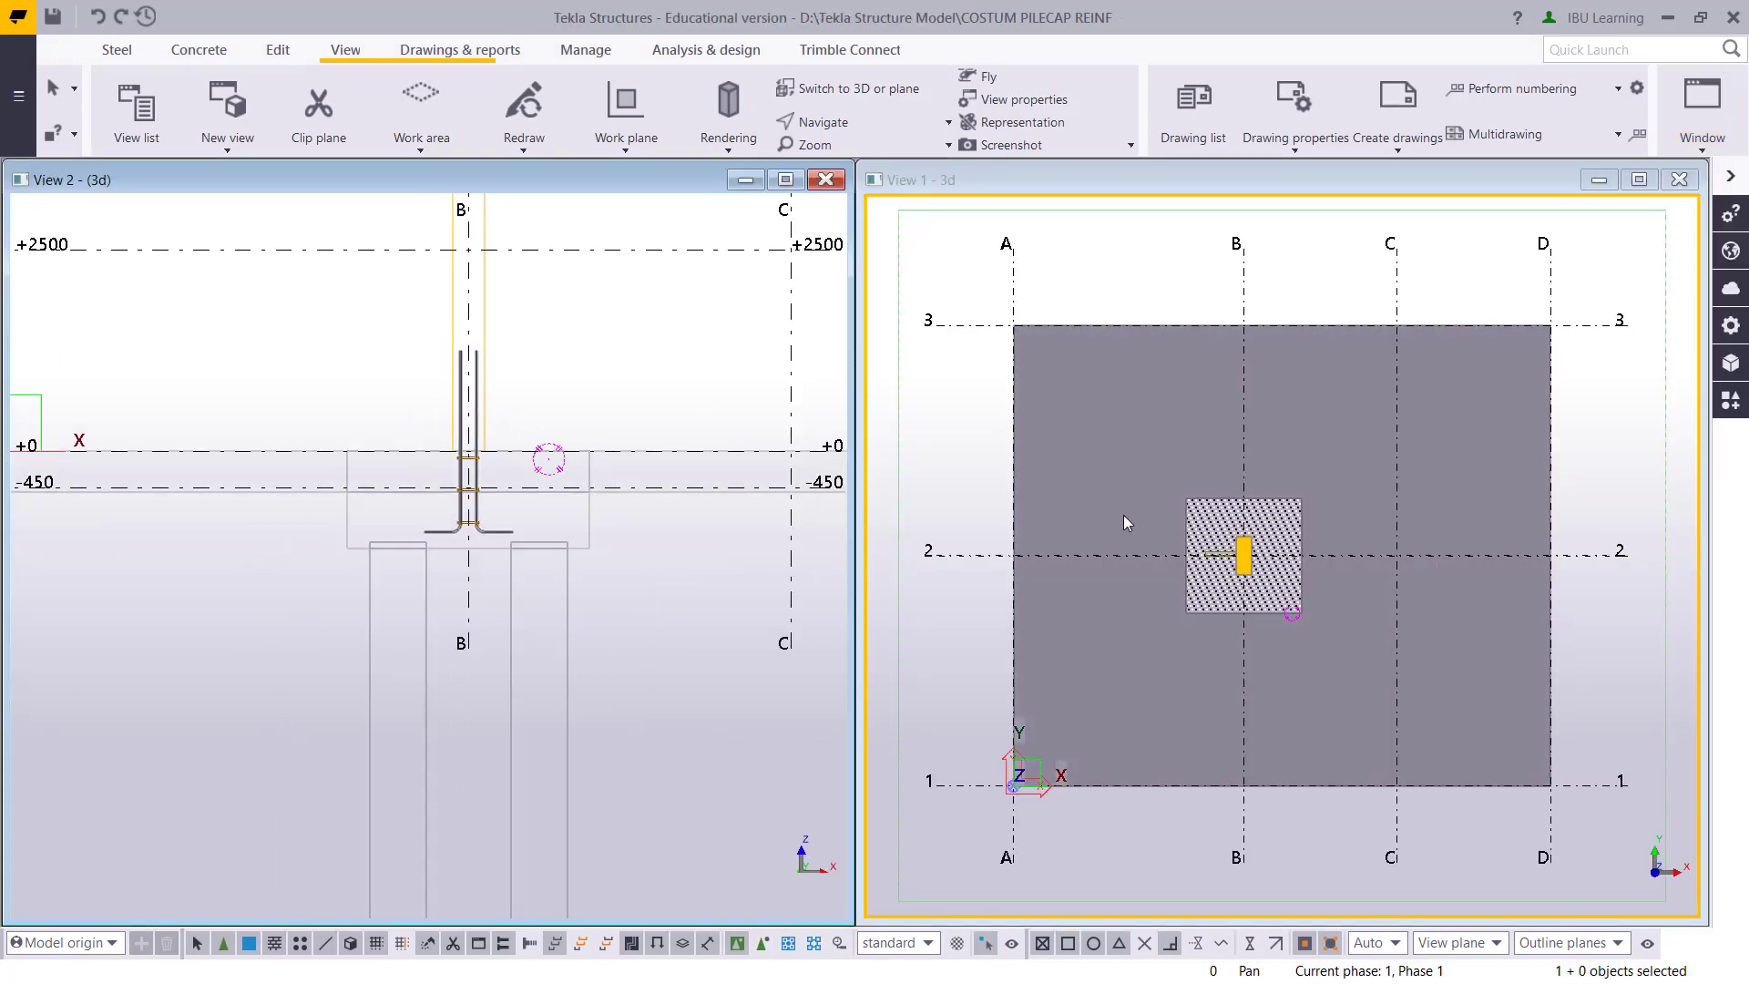
pyautogui.keyDown('ctrl'); pyautogui.moveTo(1242, 572); pyautogui.dragTo(1284, 355, button='middle'); pyautogui.keyUp('ctrl')
pyautogui.scroll(2, 1216, 583)
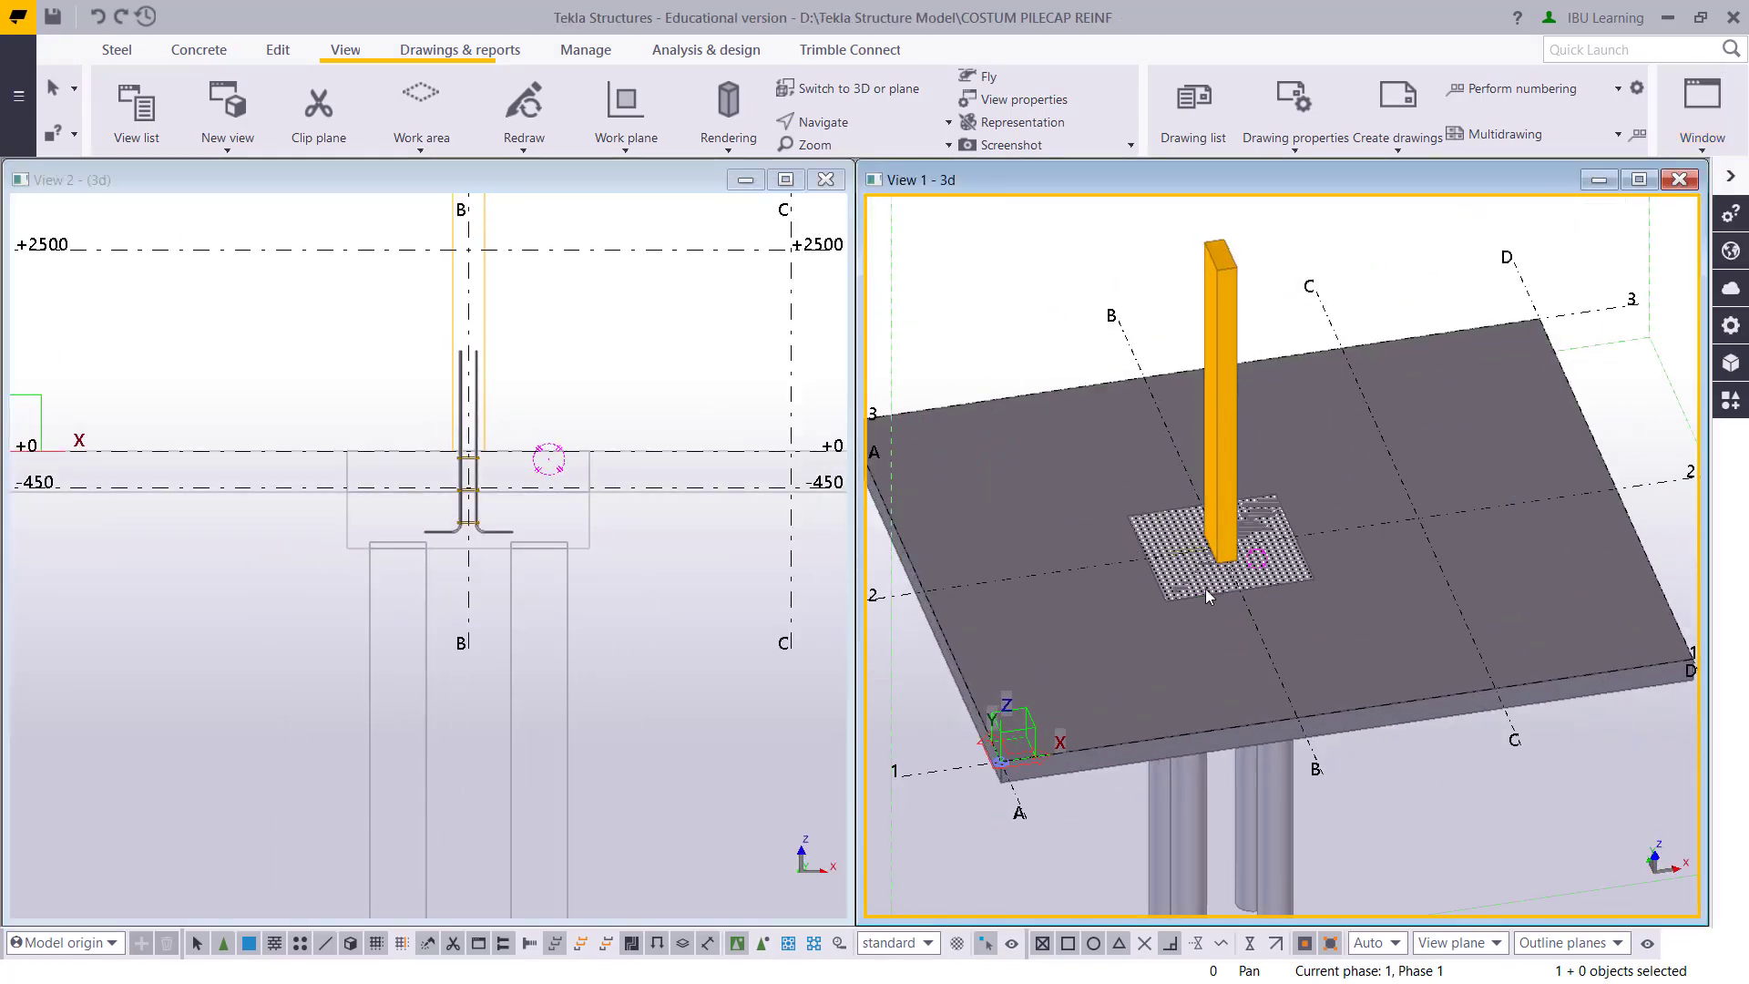
pyautogui.hotkey('ctrl', '2')
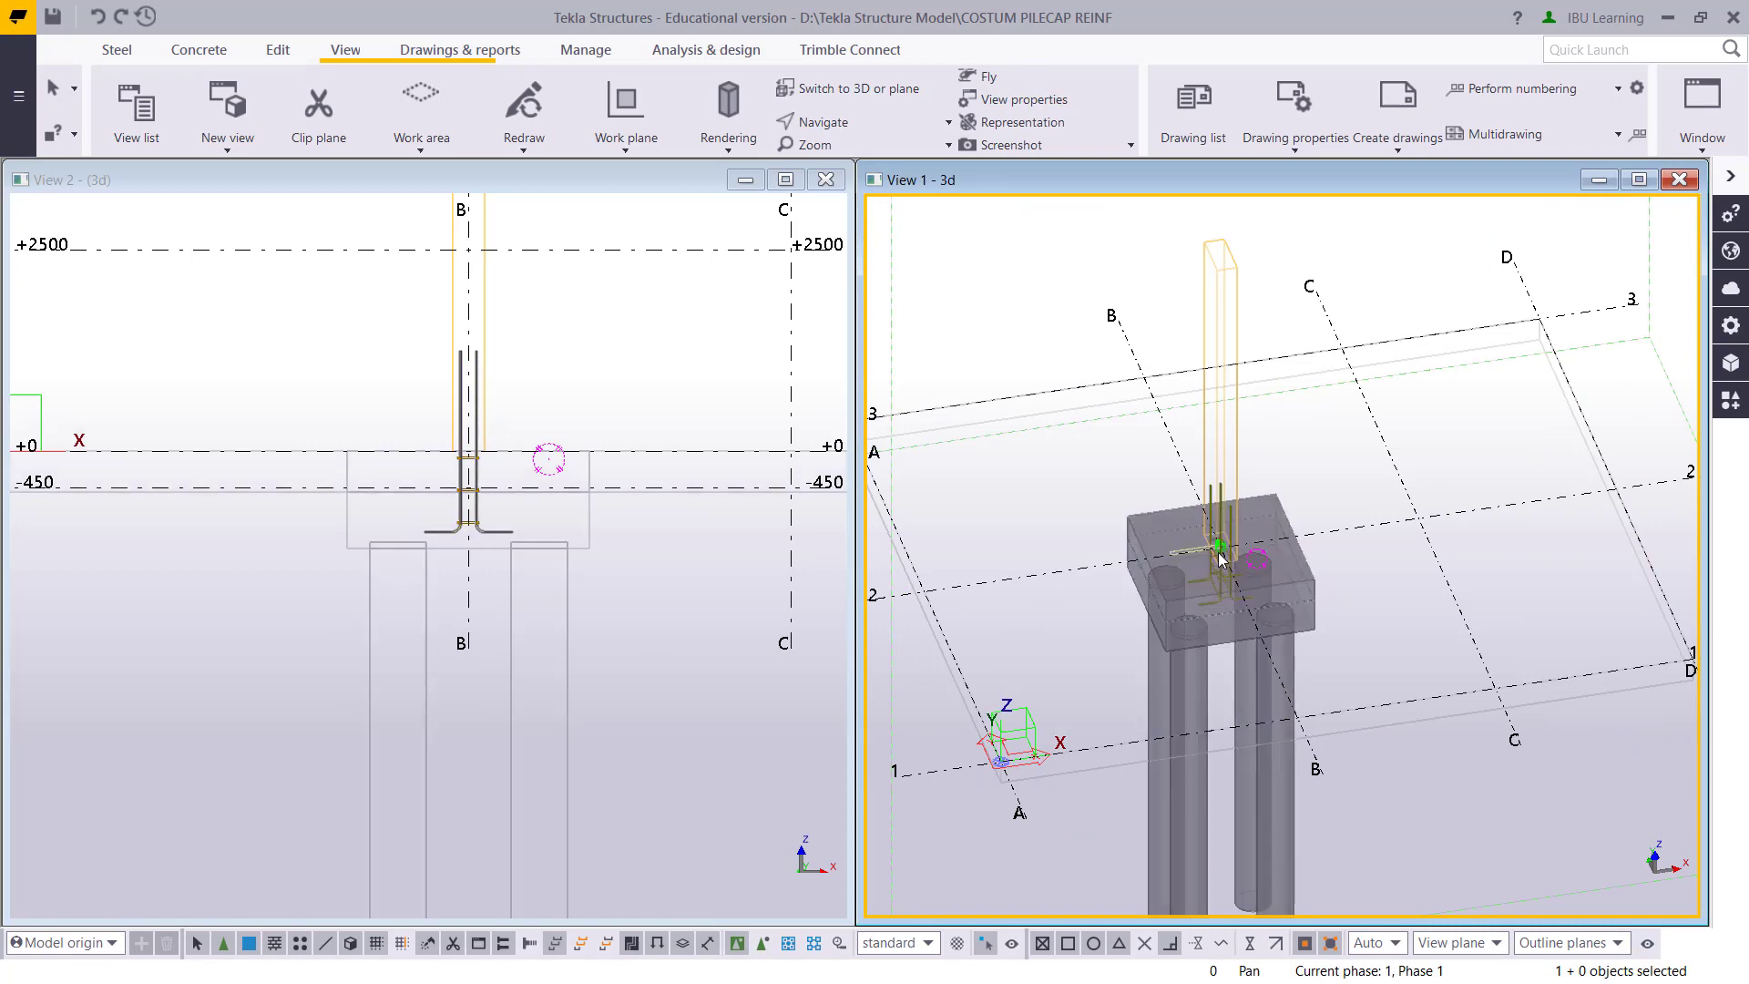
pyautogui.scroll(3, 1222, 559)
pyautogui.keyDown('ctrl'); pyautogui.moveTo(1222, 563); pyautogui.dragTo(1375, 589, button='middle'); pyautogui.keyUp('ctrl')
pyautogui.moveTo(1081, 466); pyautogui.dragTo(1068, 442, button='middle')
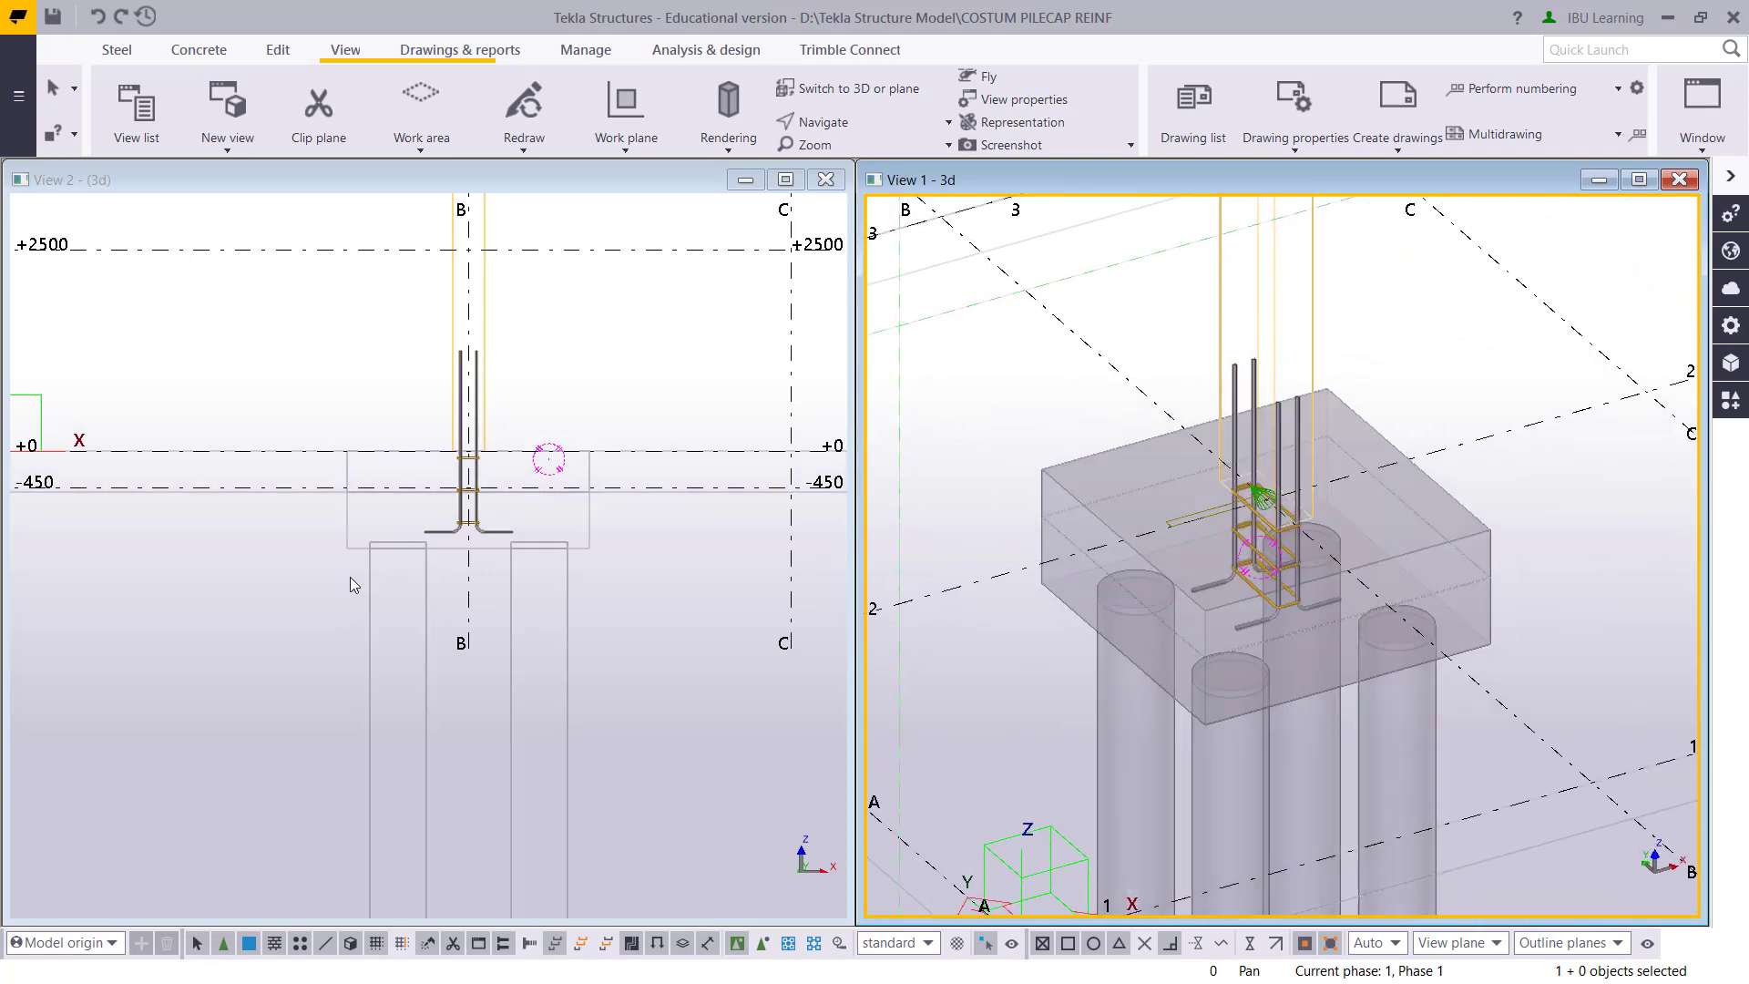
# Make the elevation View 2 active and shift it slightly left
pyautogui.click(325, 542)
pyautogui.scroll(3, 379, 410)
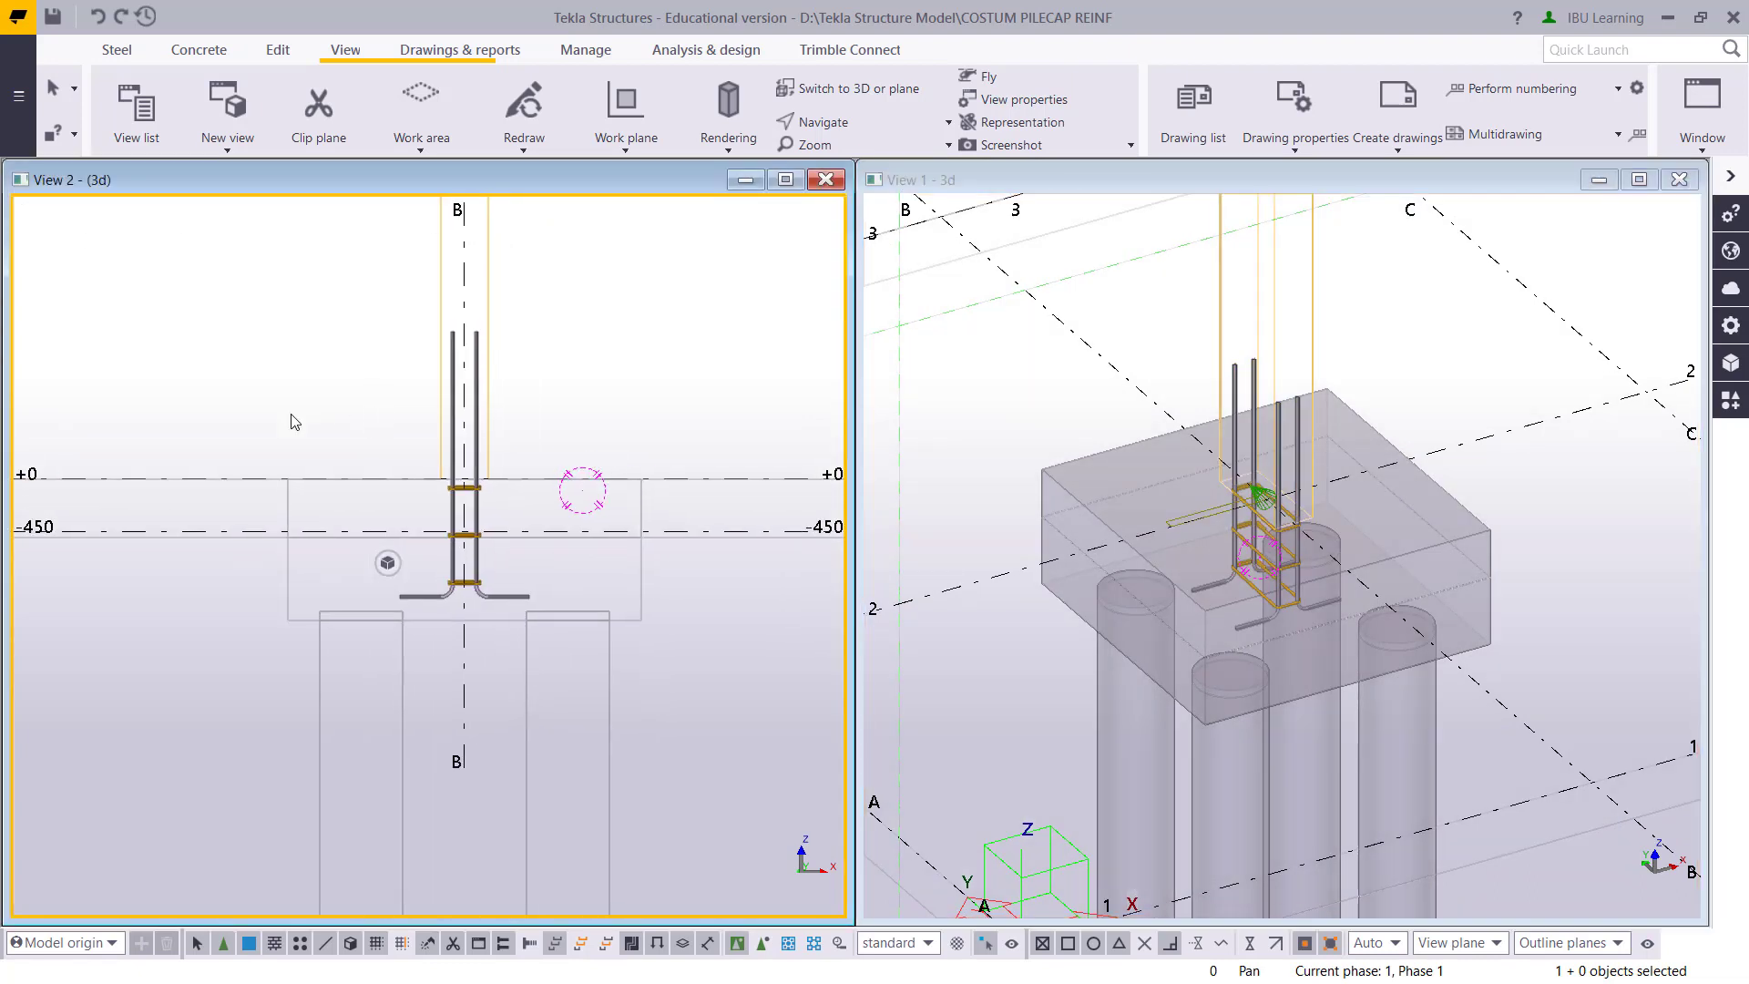
pyautogui.moveTo(291, 421); pyautogui.dragTo(281, 422, button='middle')
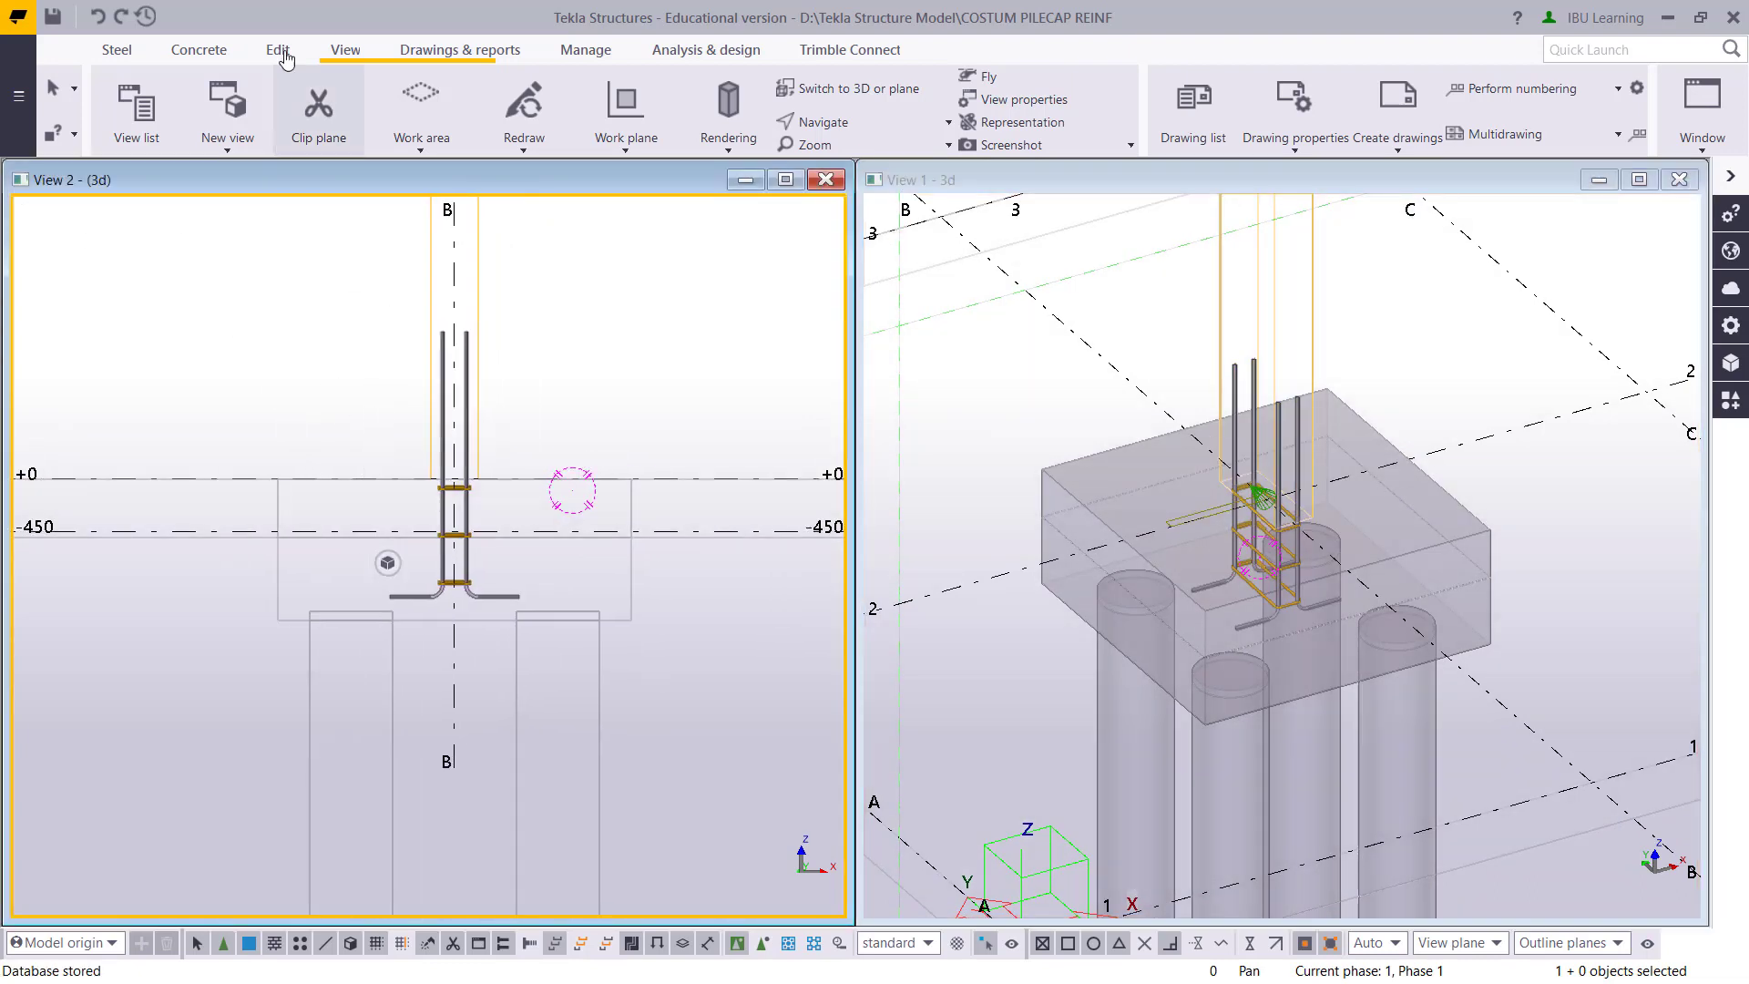
pyautogui.click(219, 50)
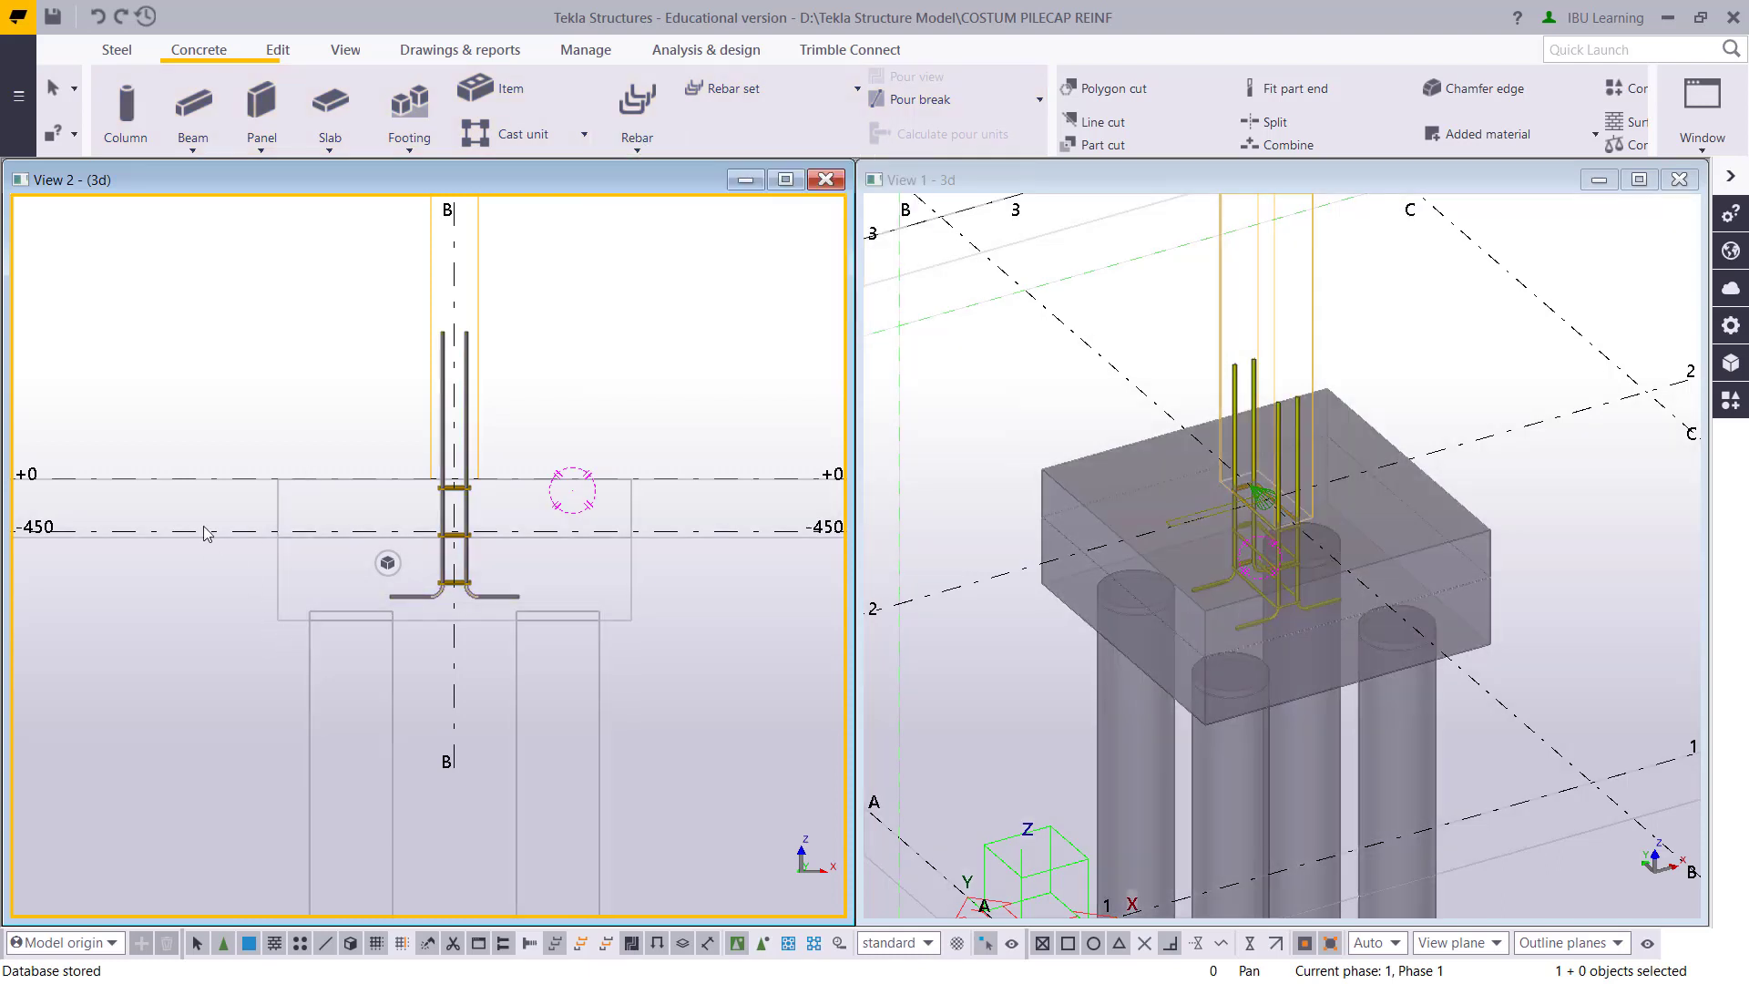
# Open the Rebar shape catalog and choose the four-bend U shape 44
pyautogui.click(506, 338)
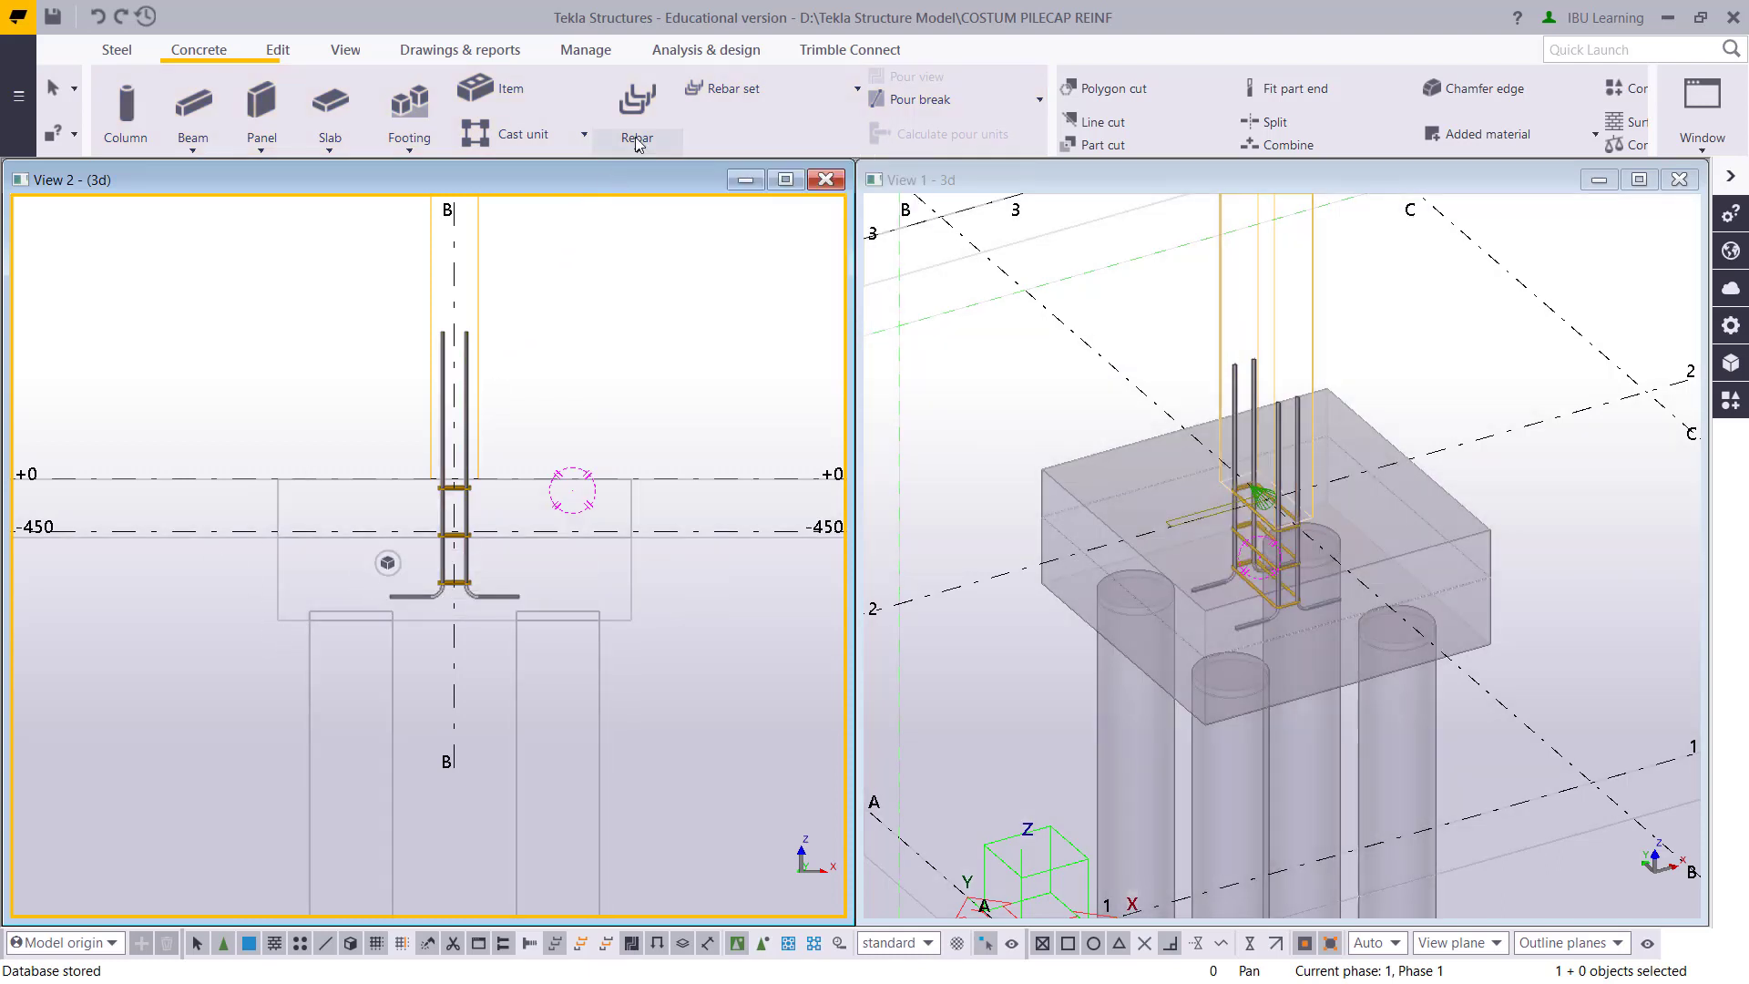
pyautogui.click(637, 141)
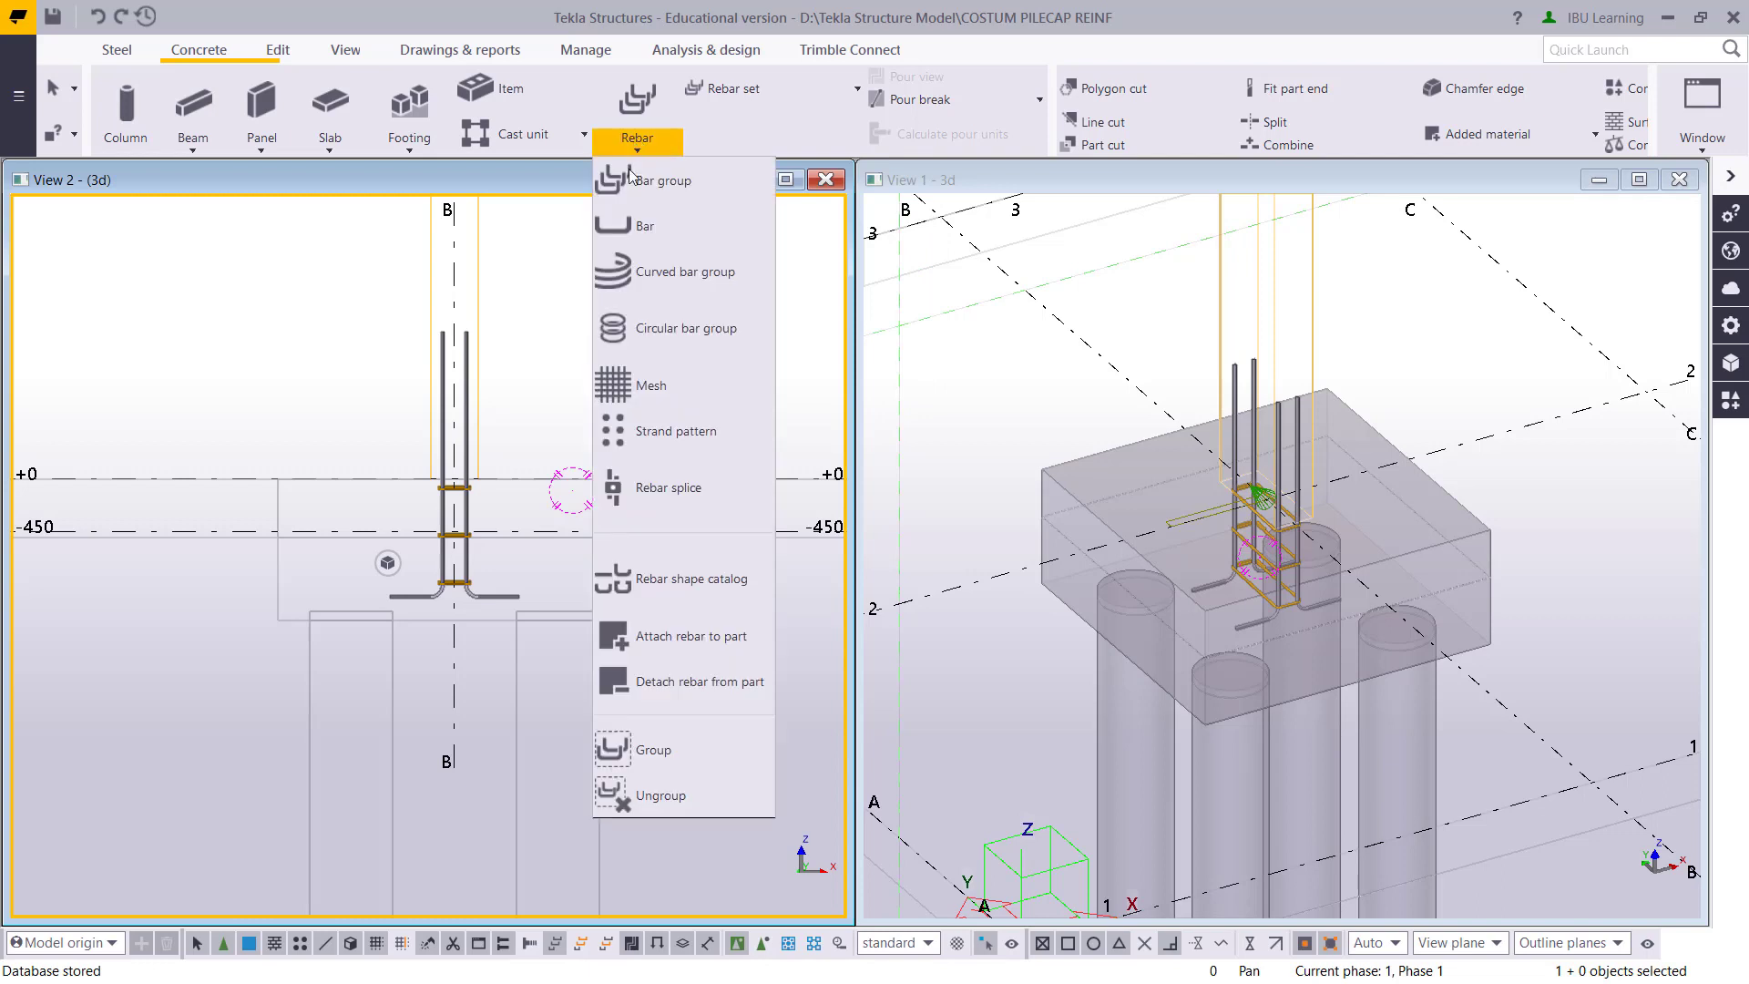
pyautogui.click(677, 588)
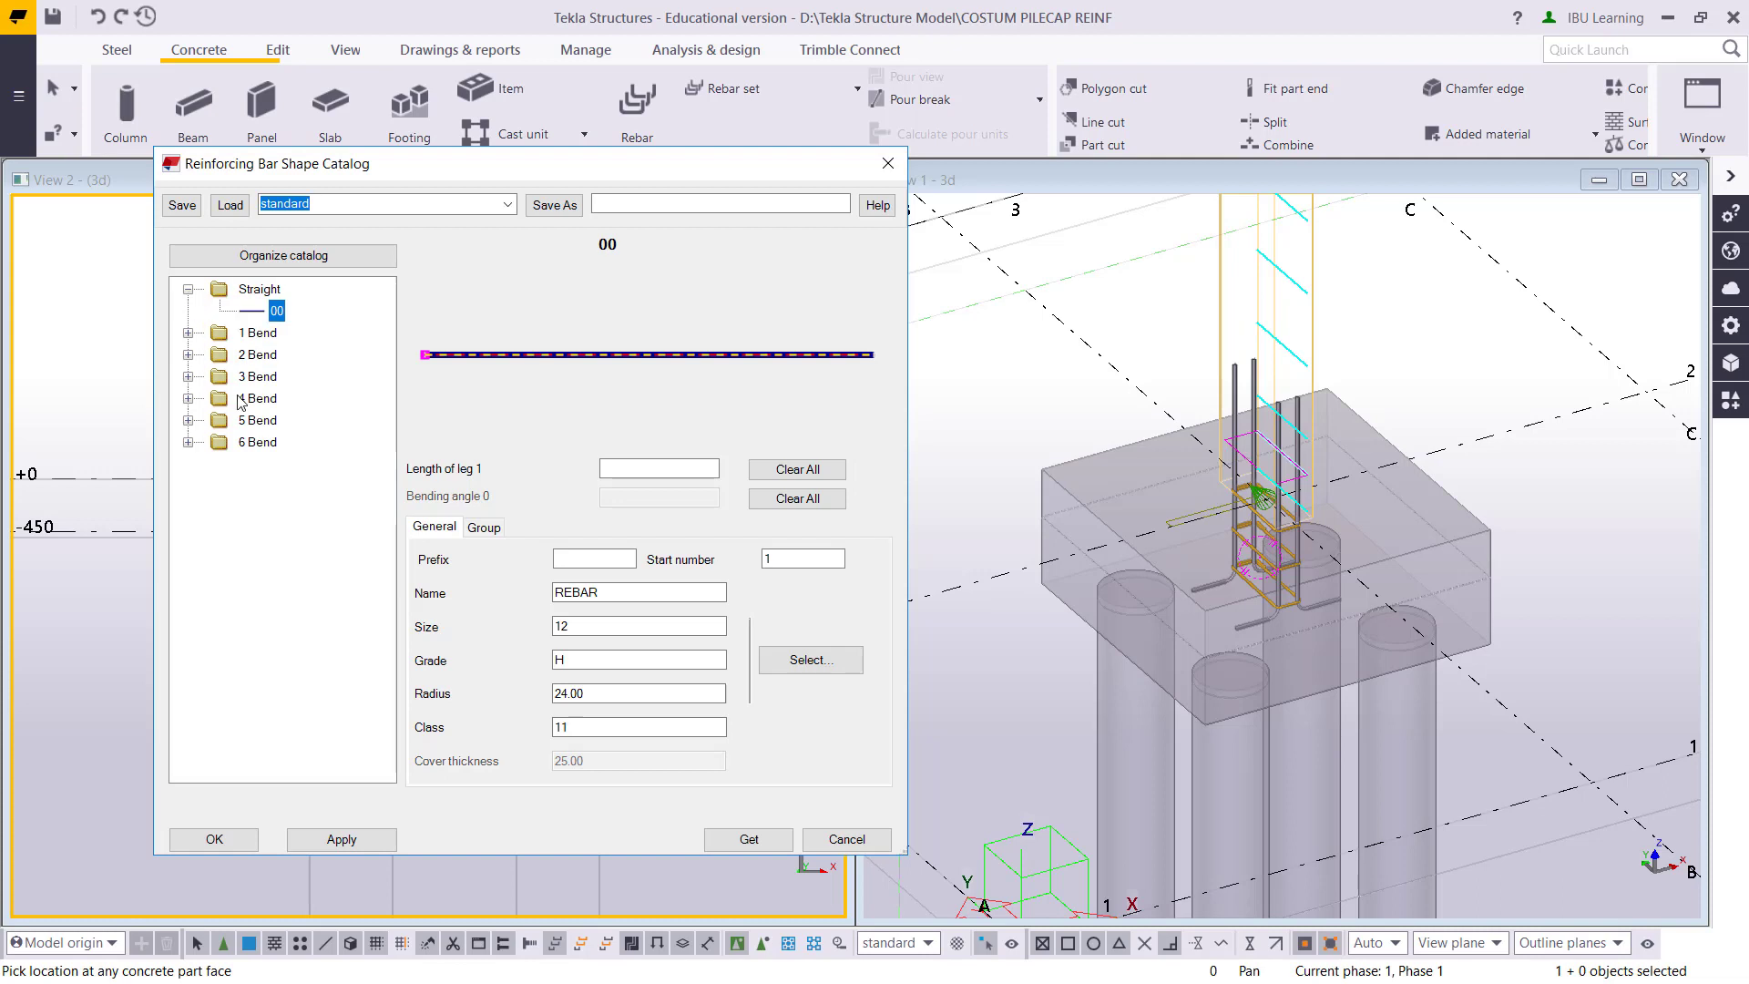
pyautogui.click(188, 399)
pyautogui.click(266, 444)
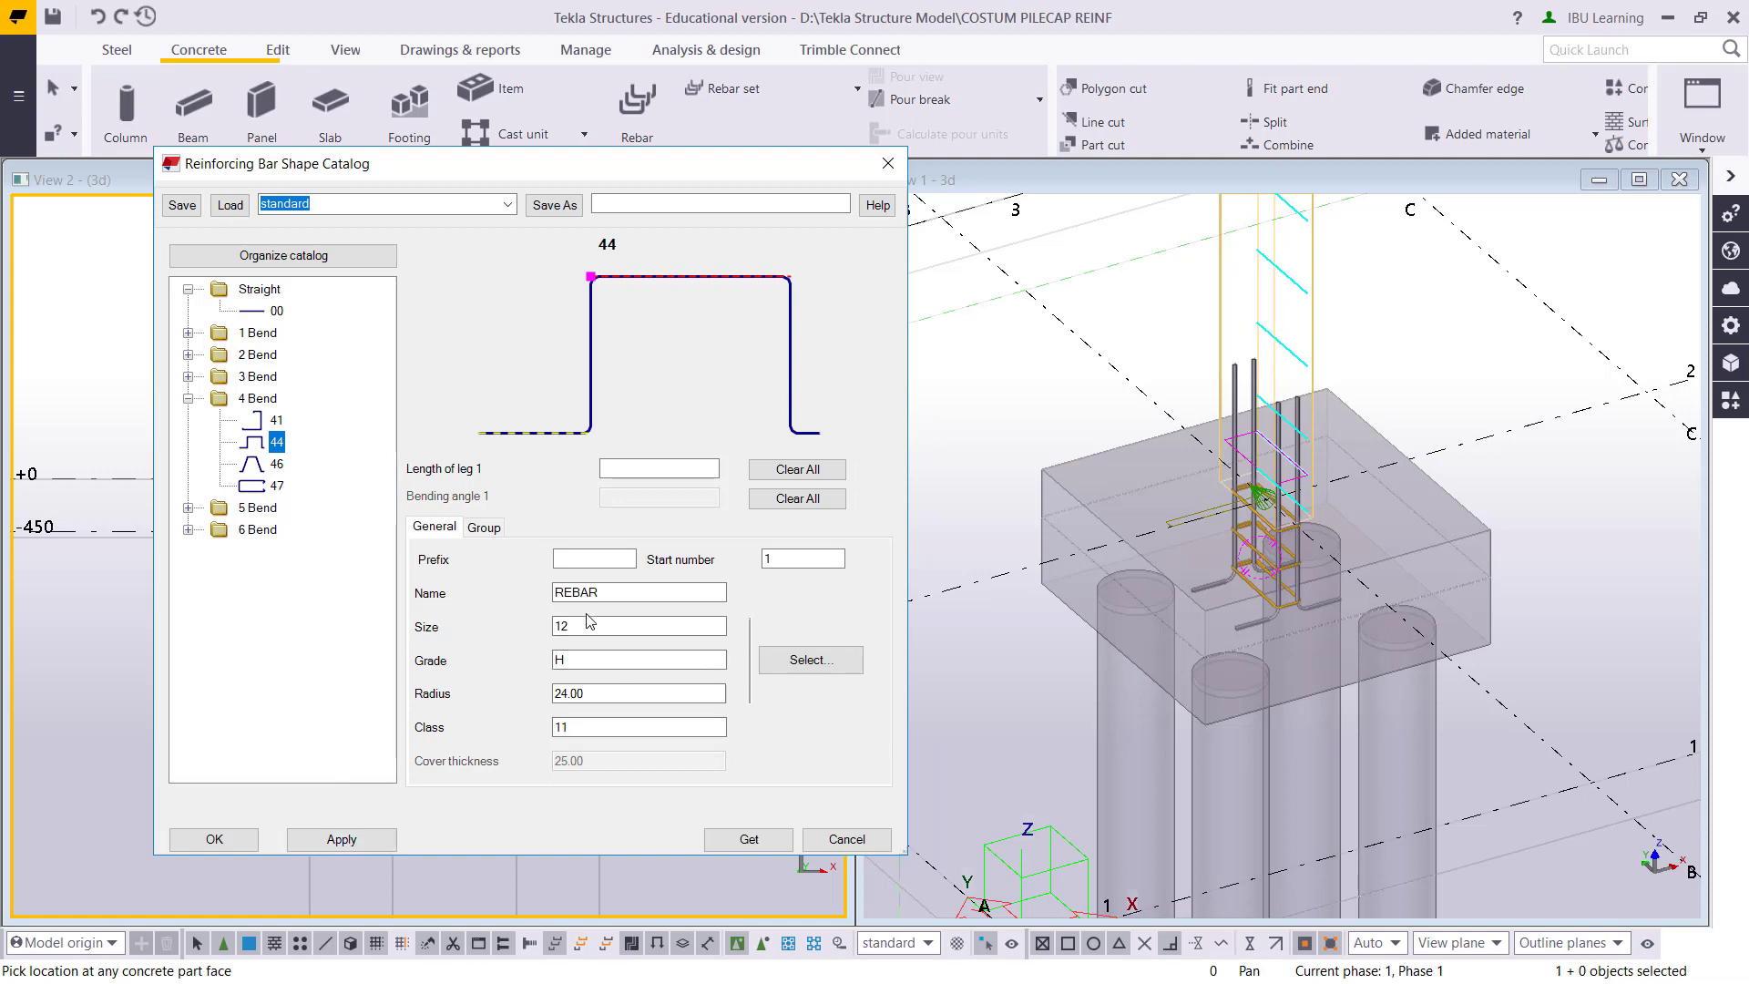
# Set the shape 44 bar size to 25 and bend radius to 50.00
pyautogui.moveTo(584, 627); pyautogui.dragTo(555, 635)
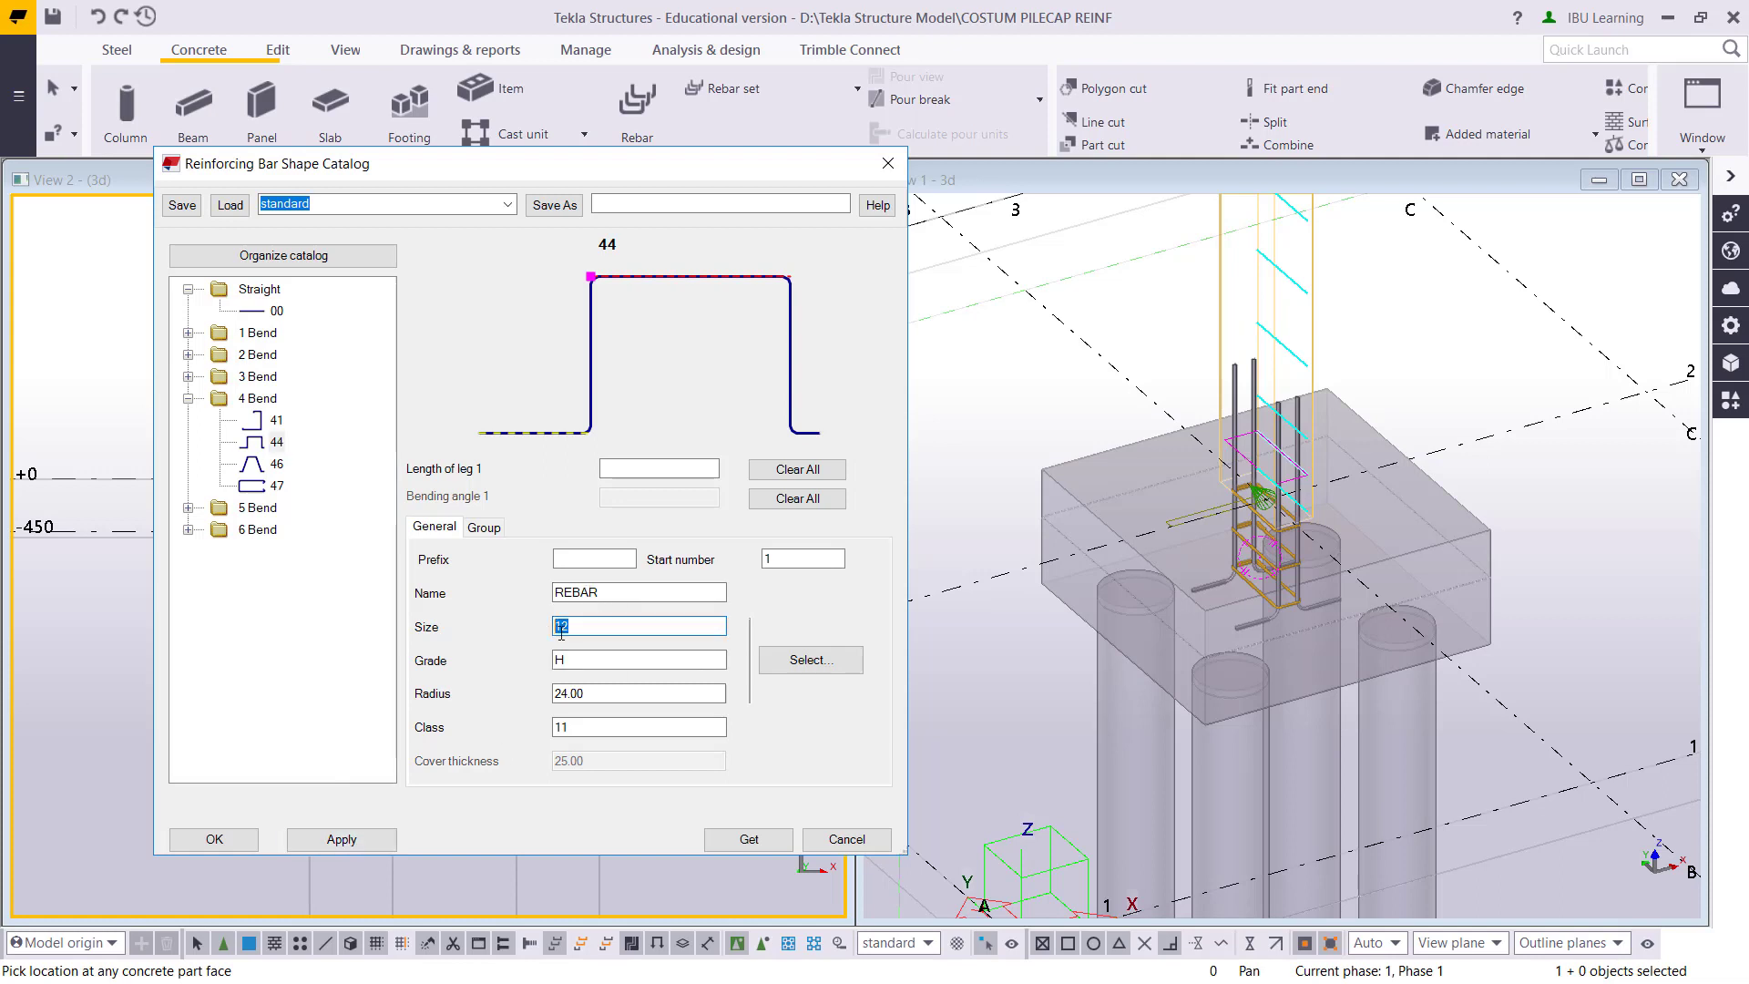
pyautogui.click(602, 659)
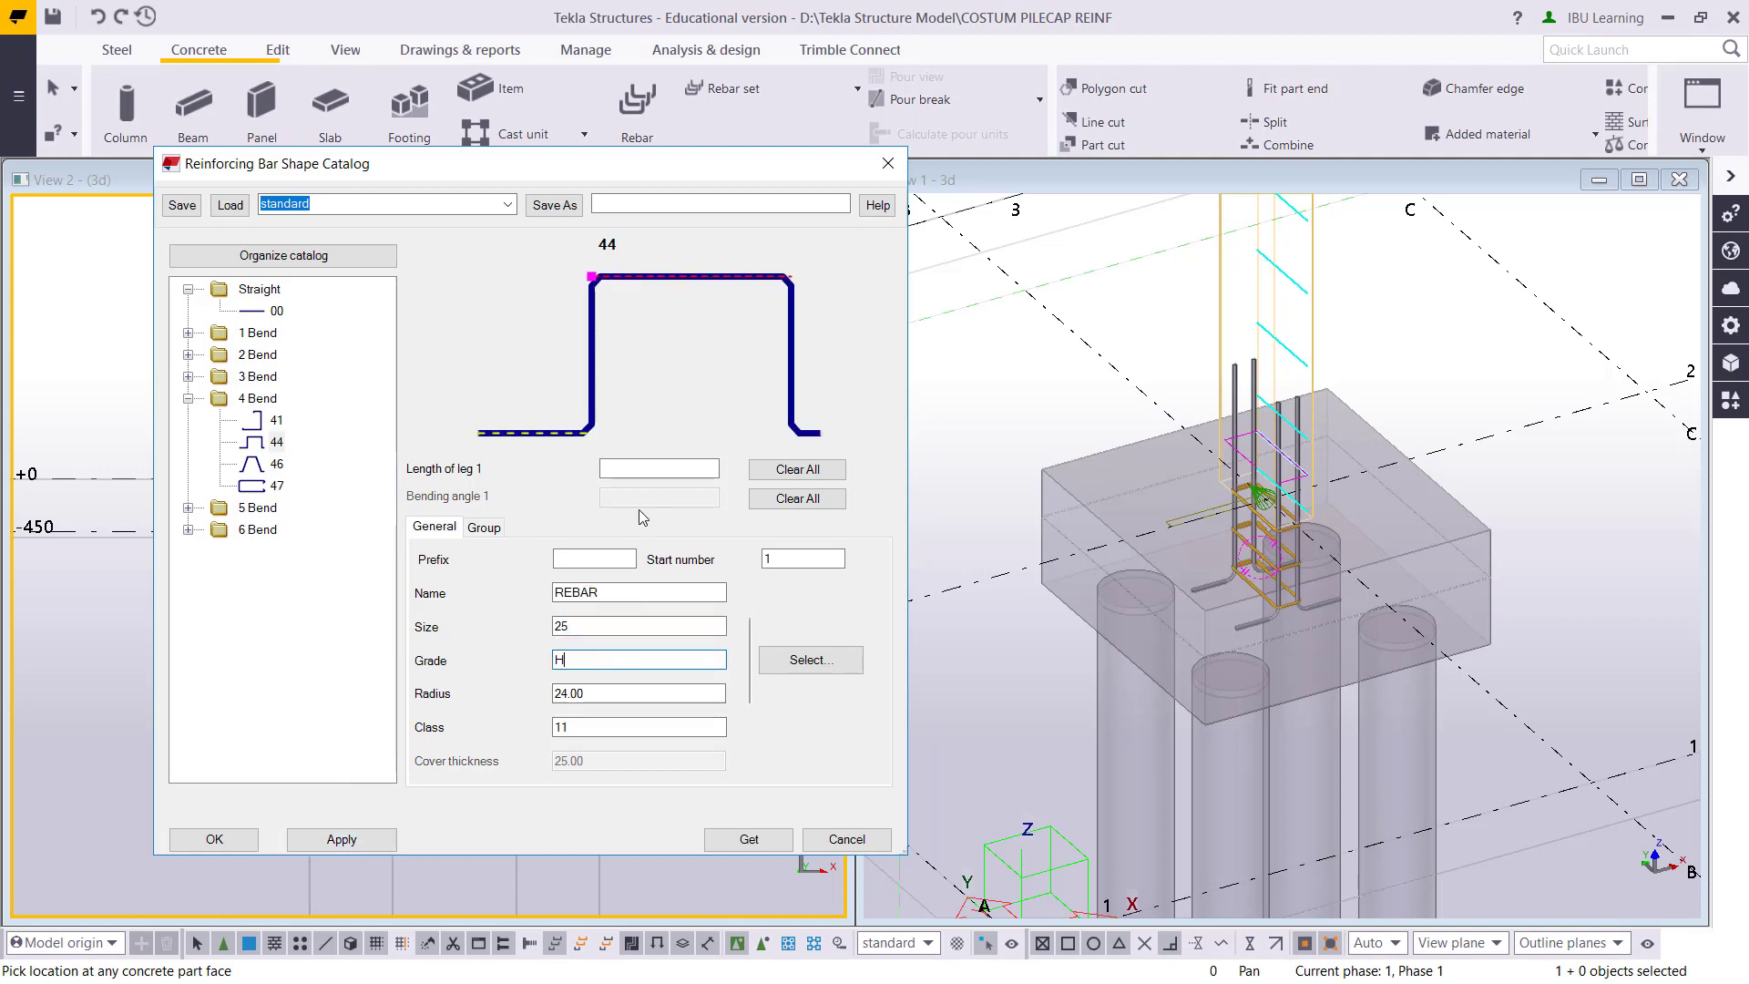
pyautogui.moveTo(617, 700); pyautogui.dragTo(513, 691)
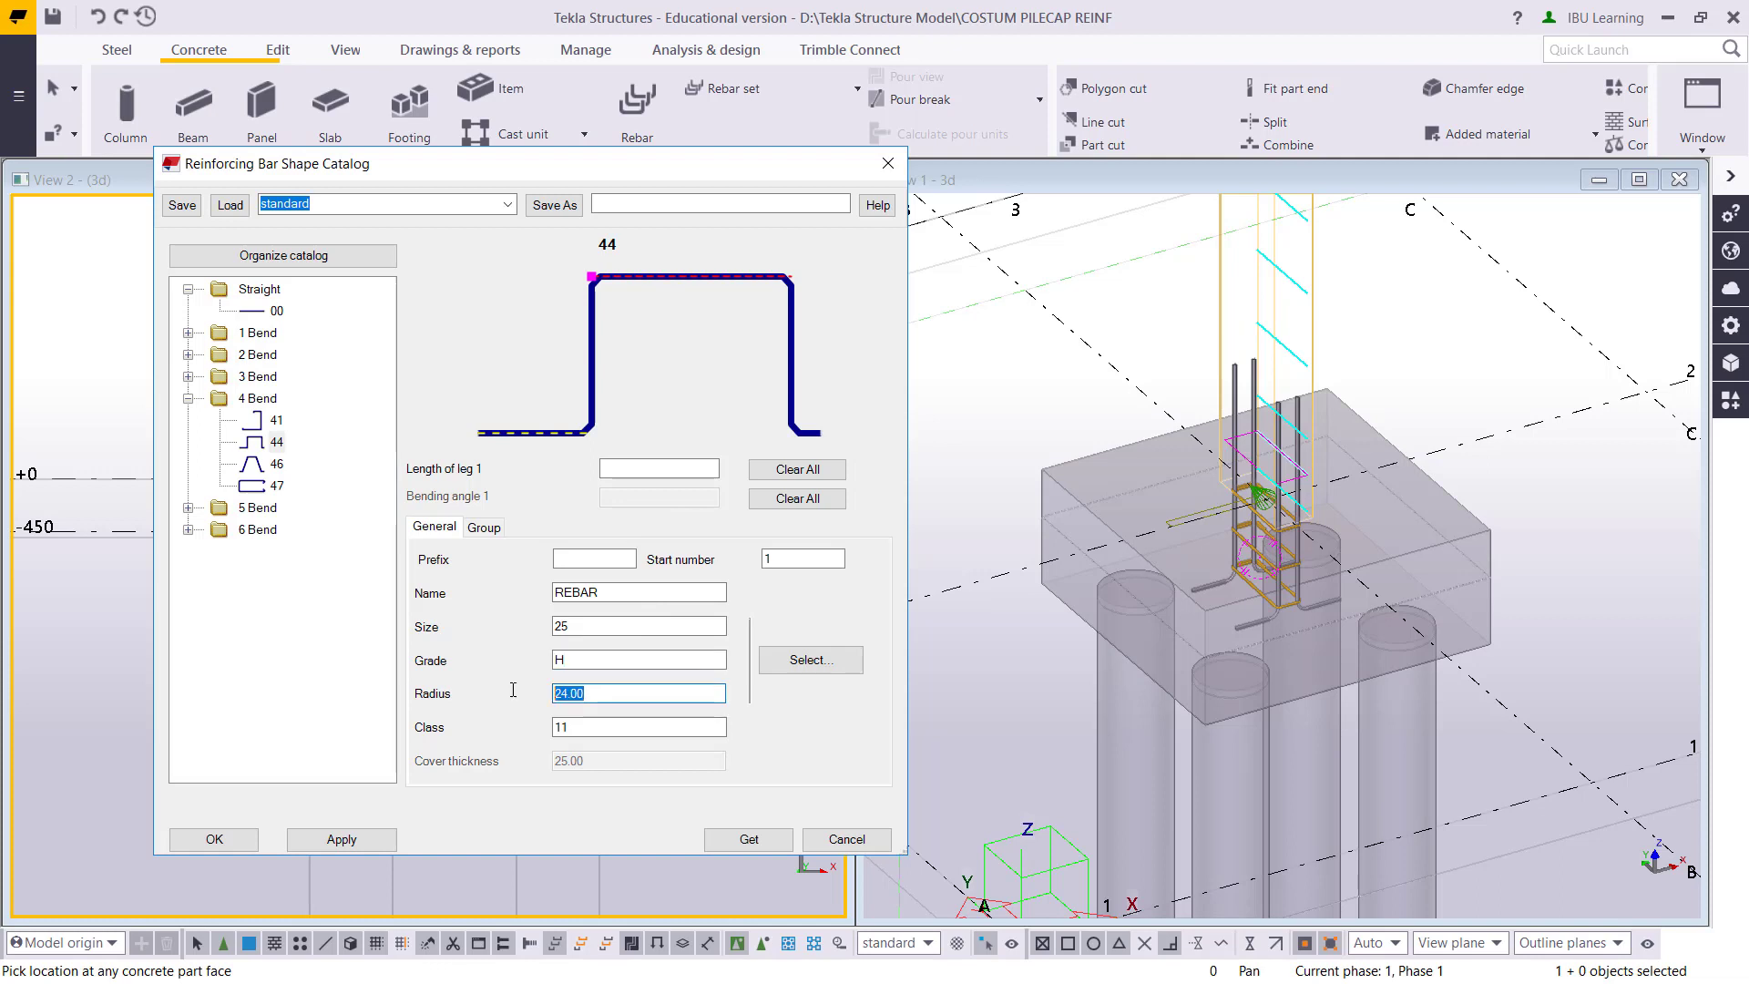
pyautogui.write('50')
pyautogui.click(624, 725)
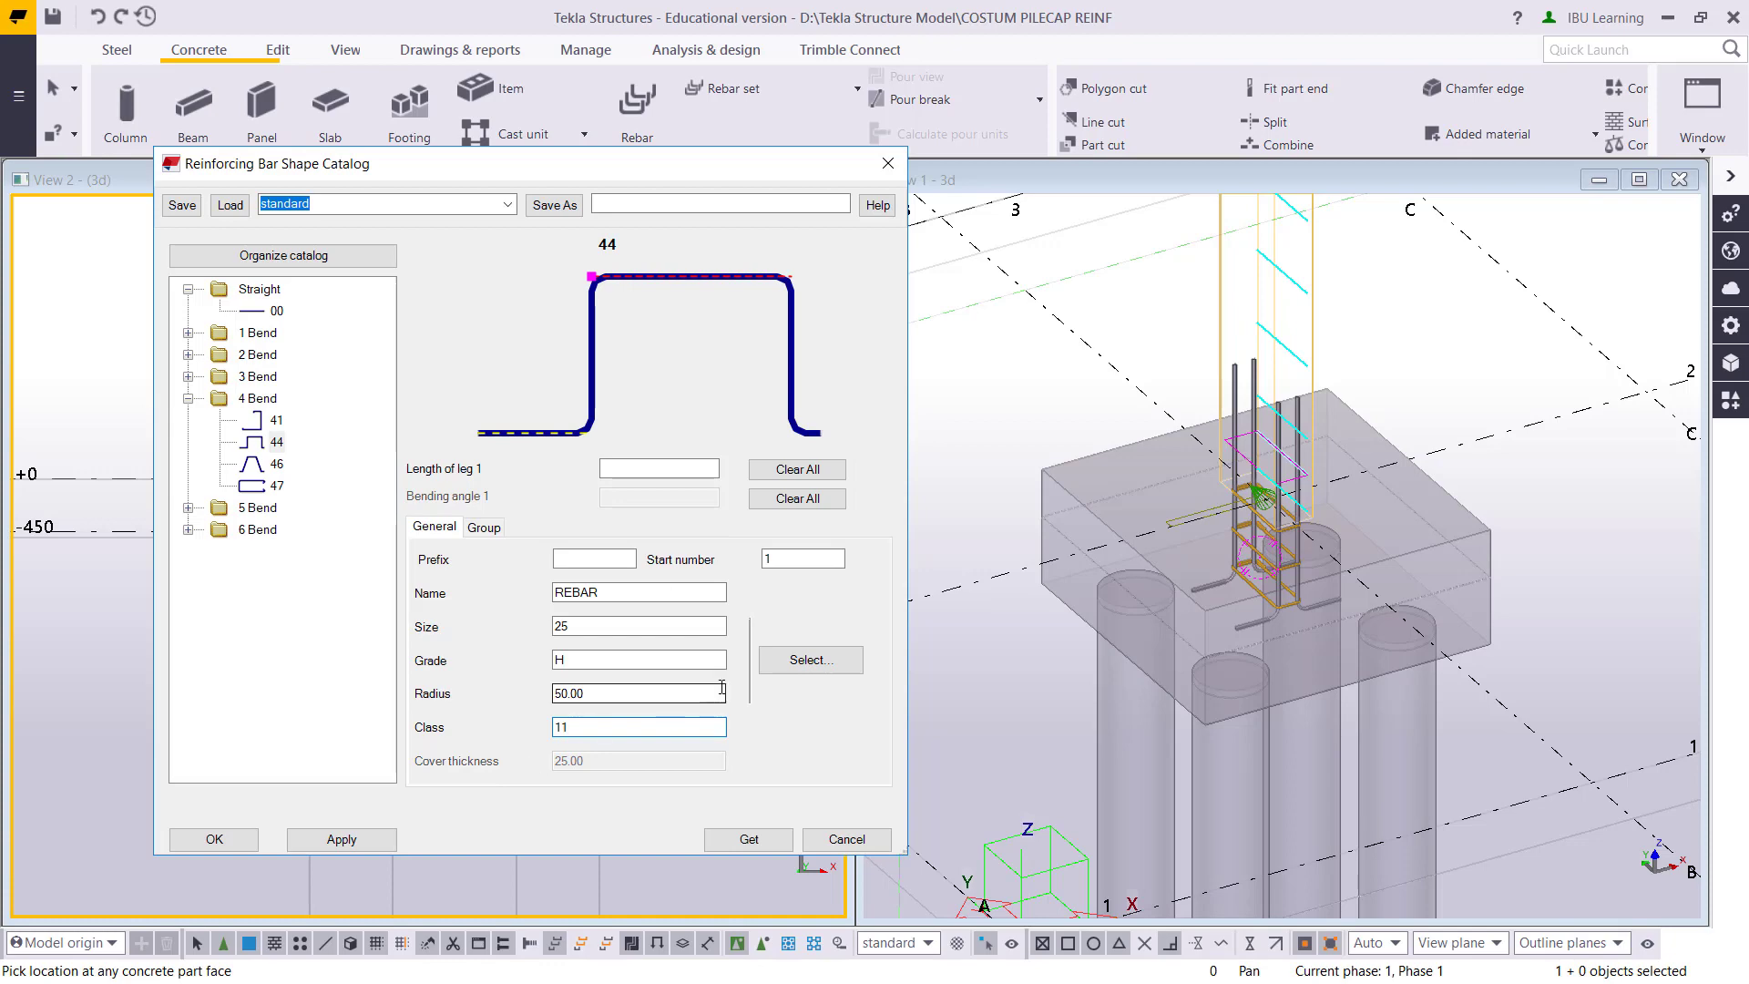
# Accept the shape 44 settings and preview the U bar inside the pile cap elevation
pyautogui.click(214, 838)
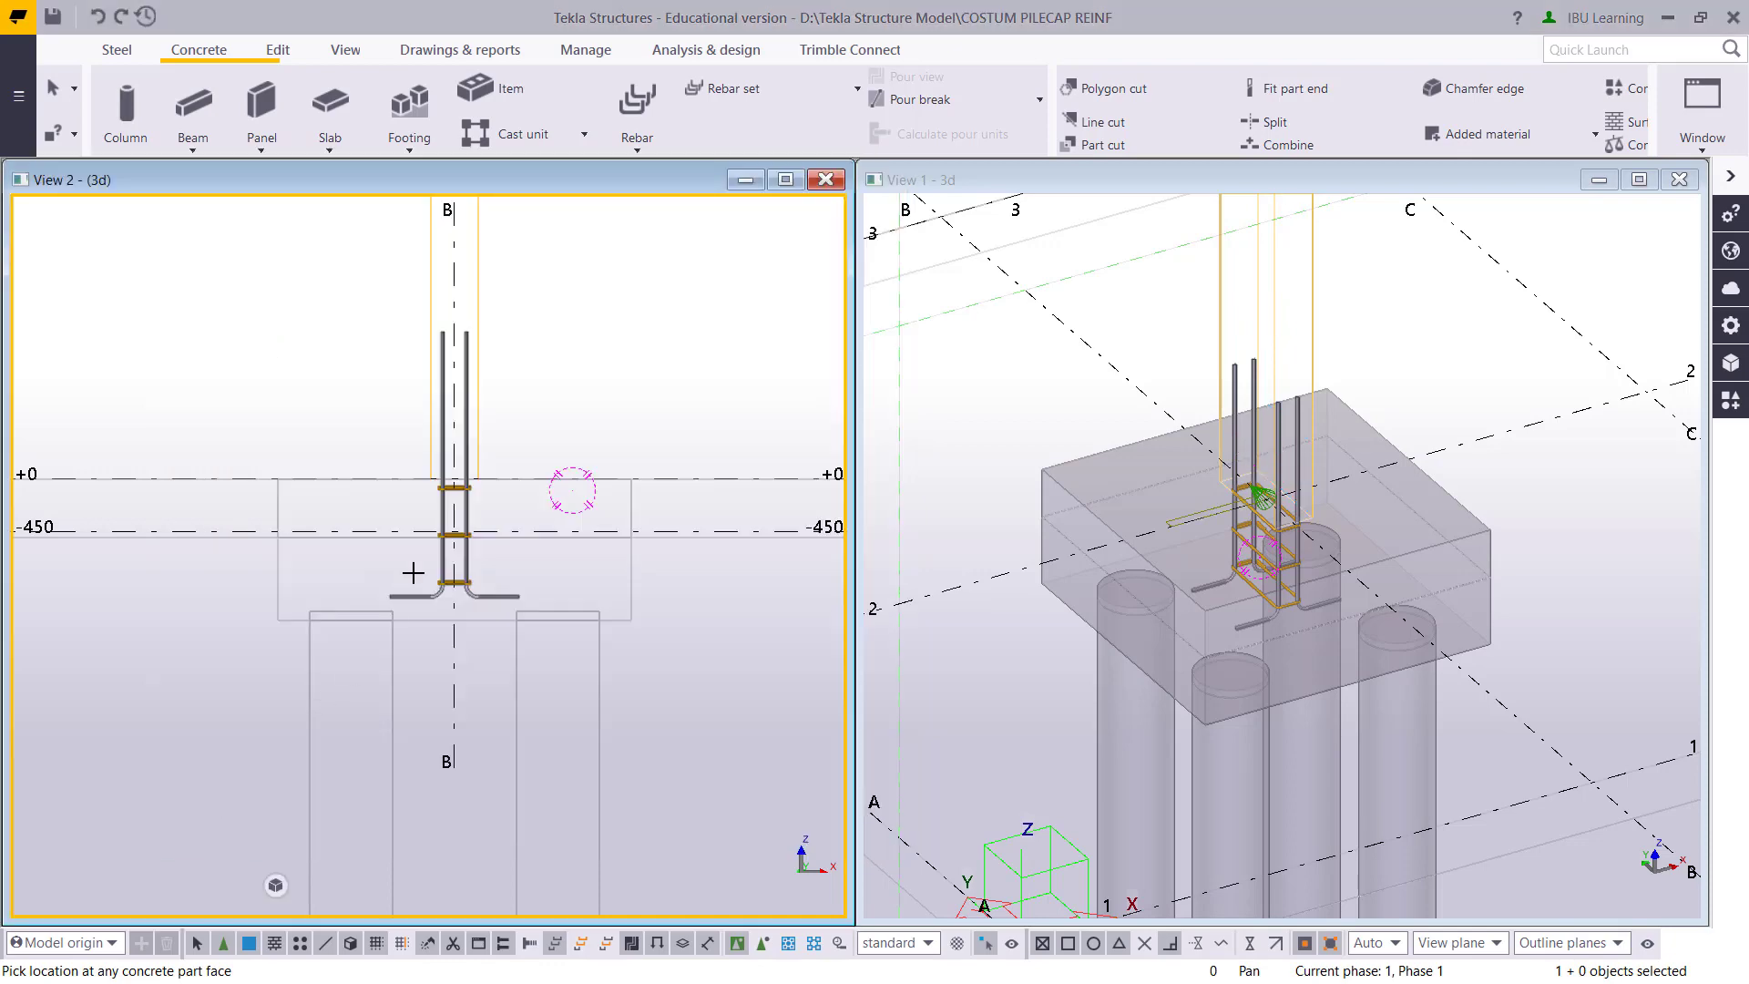
pyautogui.scroll(1, 361, 572)
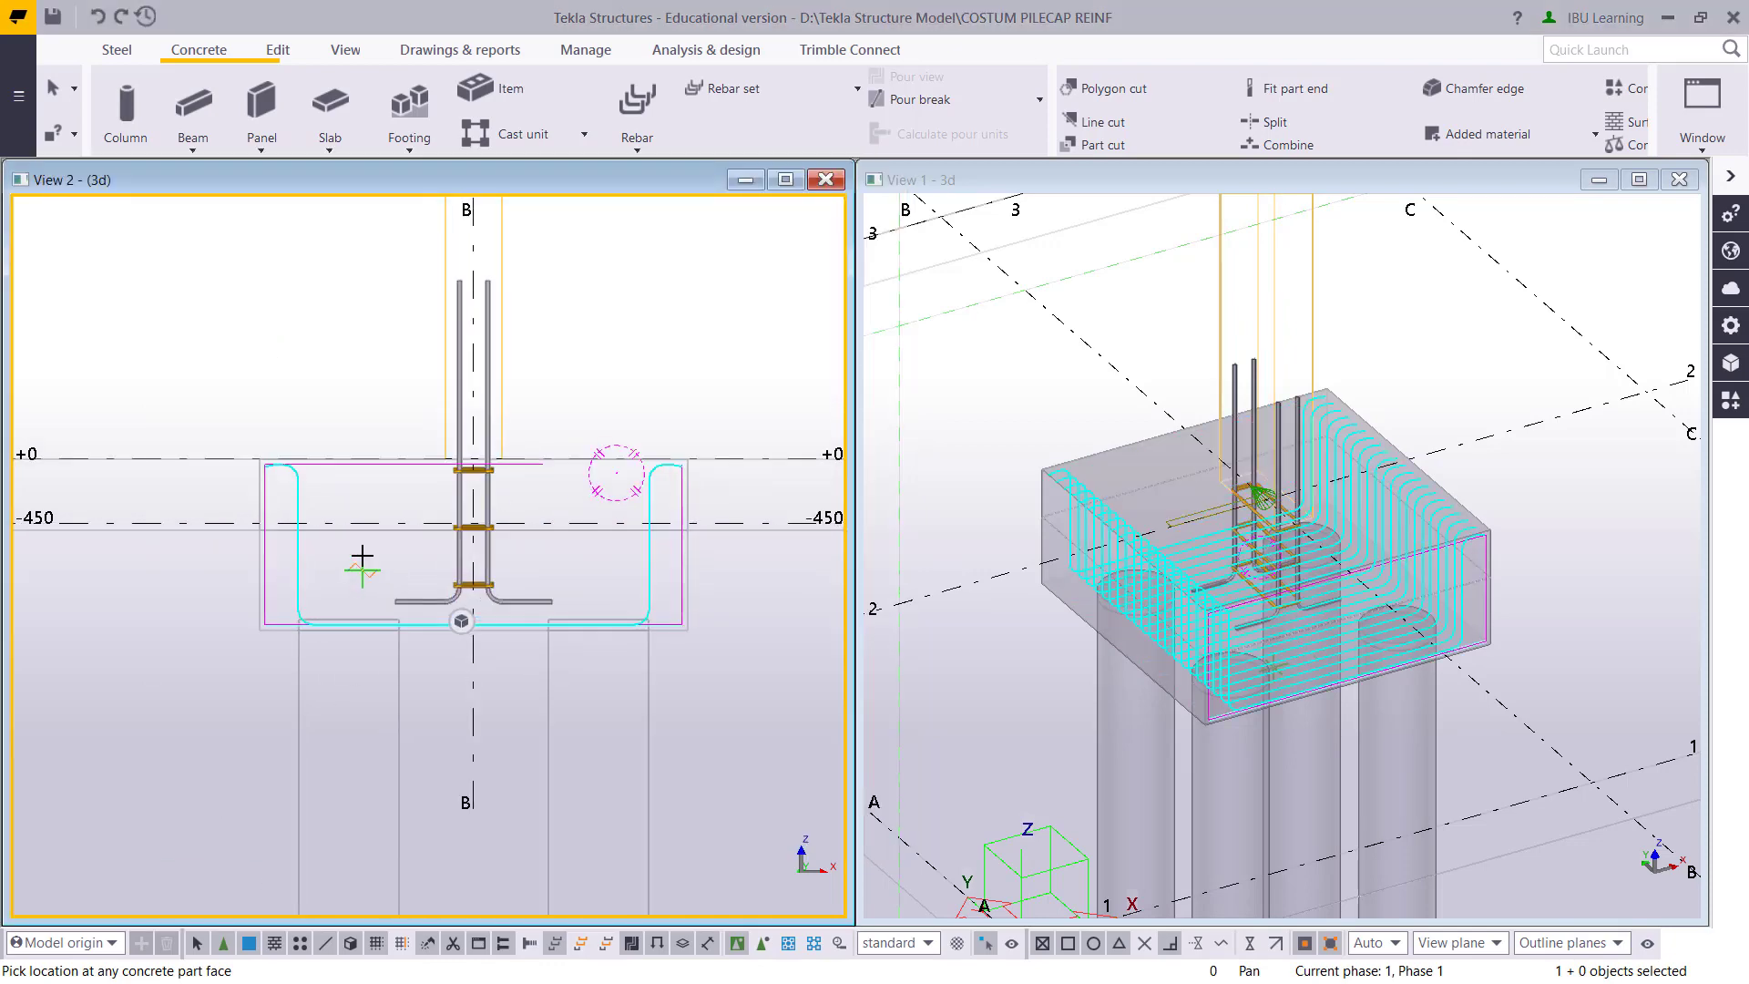
pyautogui.scroll(2, 362, 556)
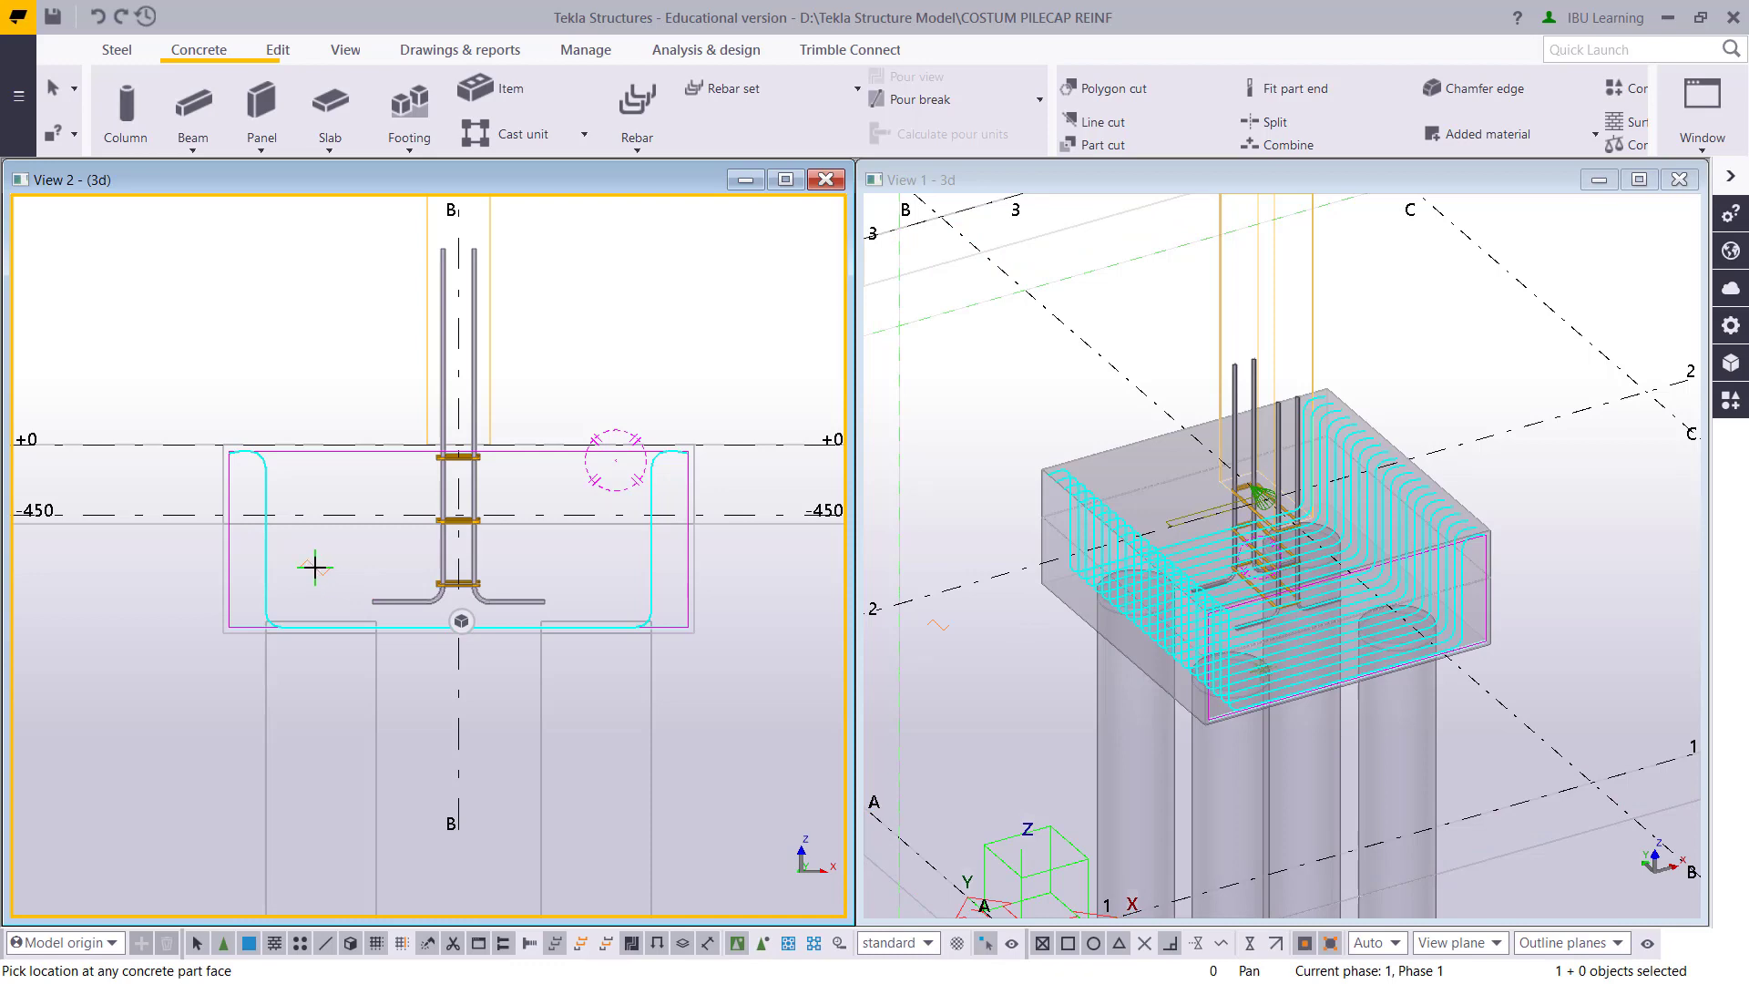
# Place the U-bar group on the pile cap face and box-select all its bars
pyautogui.click(315, 568)
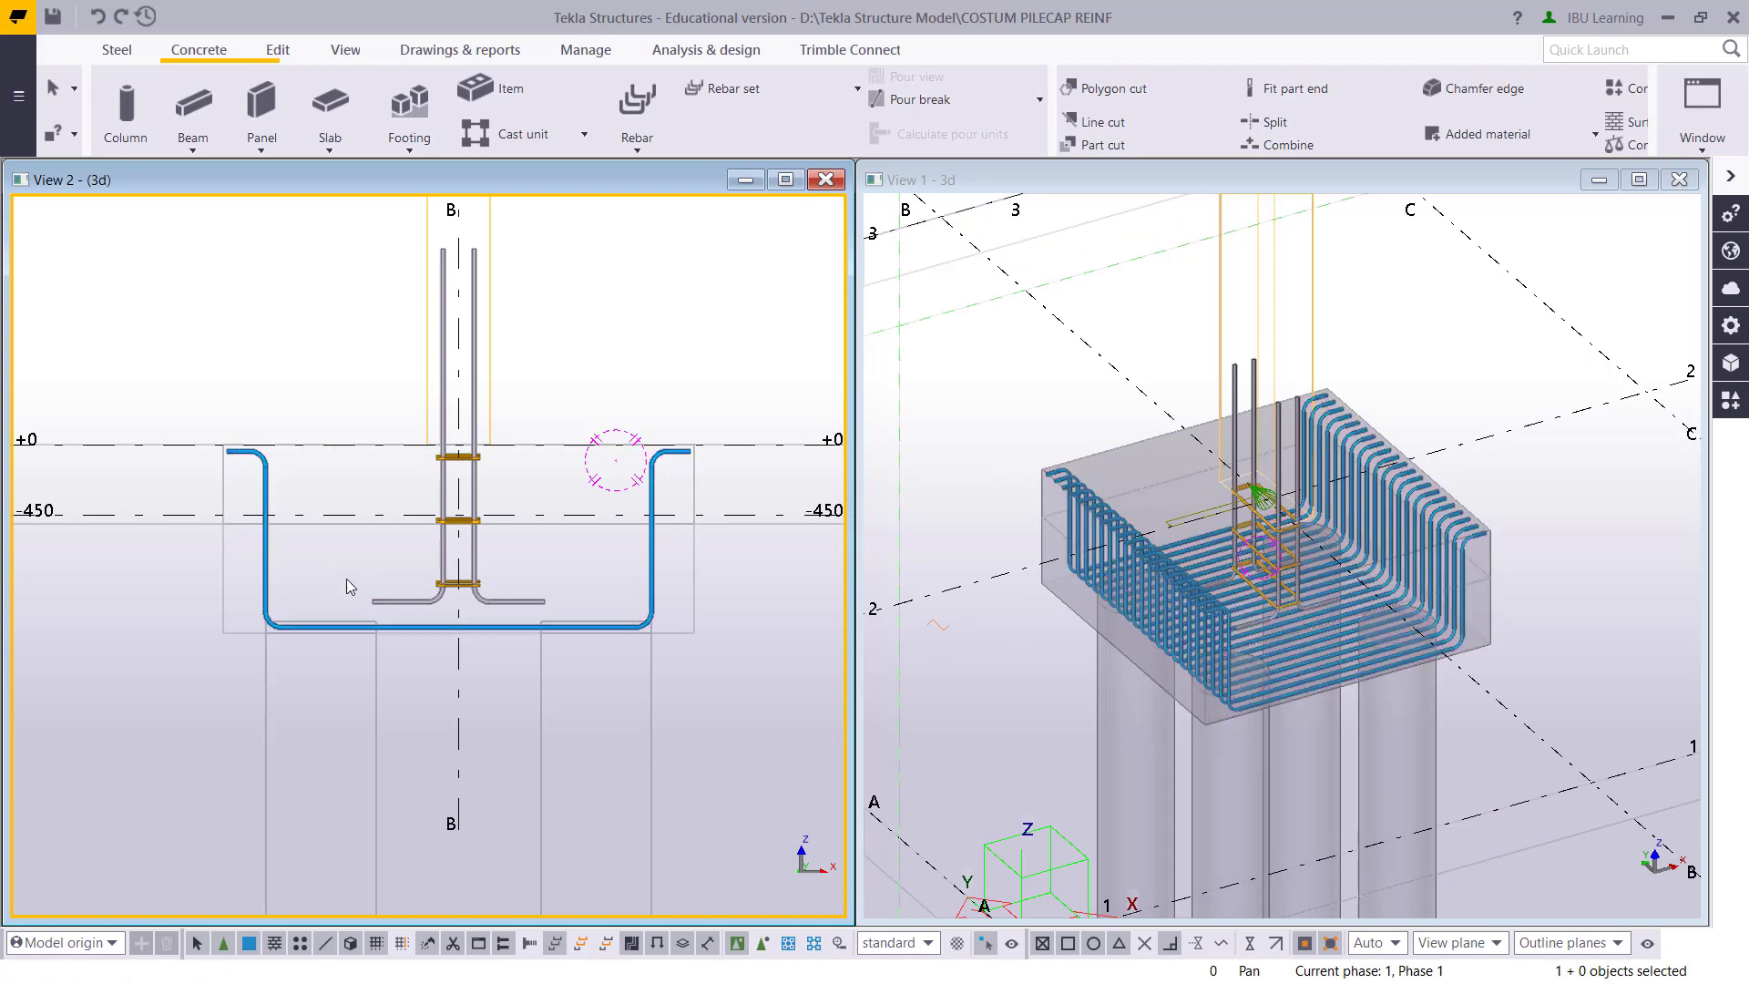
pyautogui.scroll(1, 346, 545)
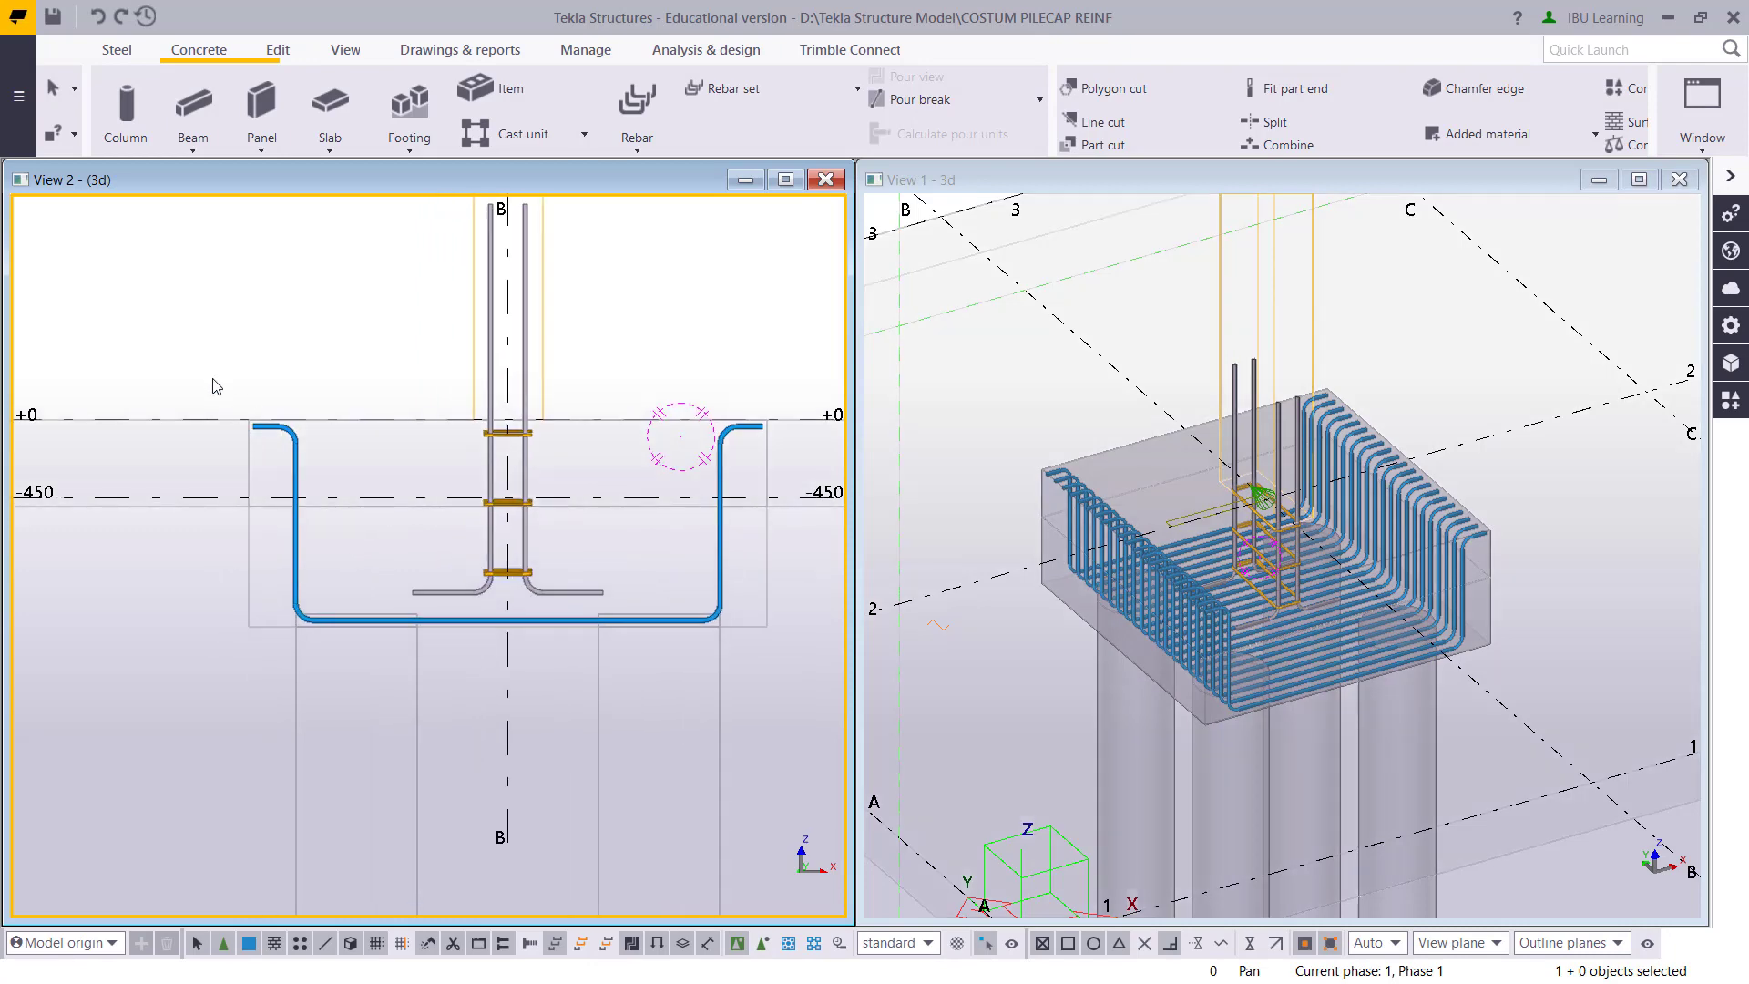
pyautogui.click(300, 453)
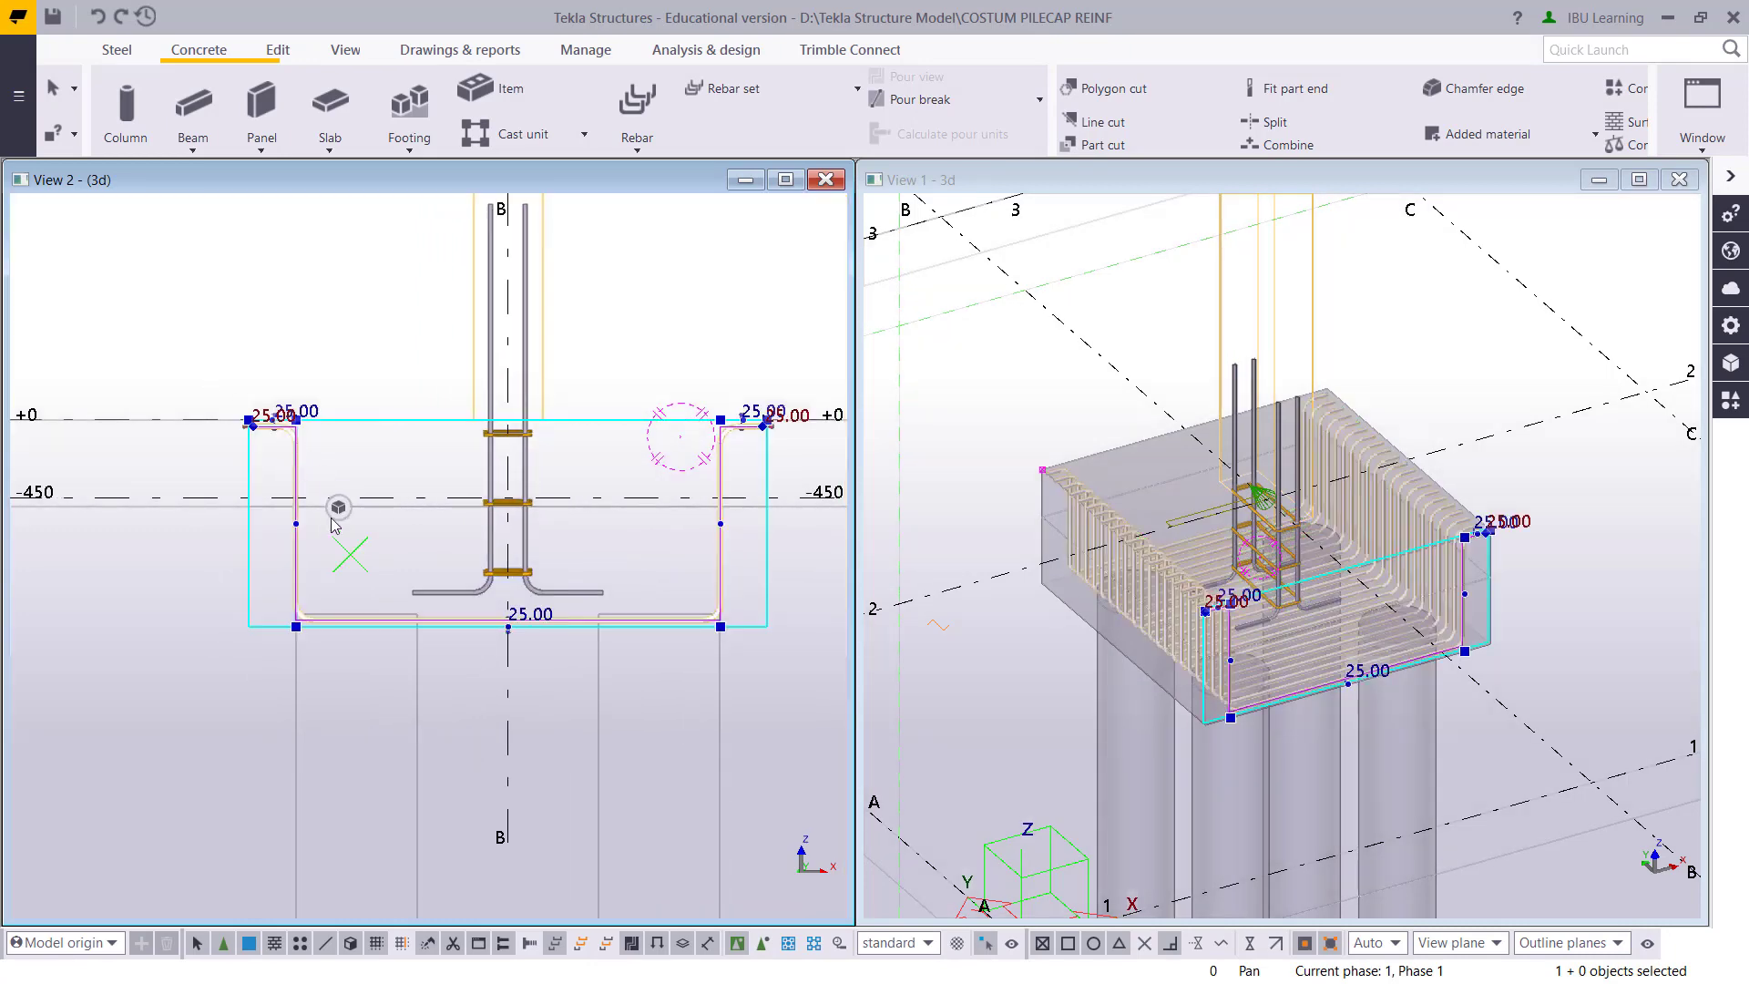
pyautogui.click(251, 423)
pyautogui.moveTo(368, 456); pyautogui.dragTo(390, 349)
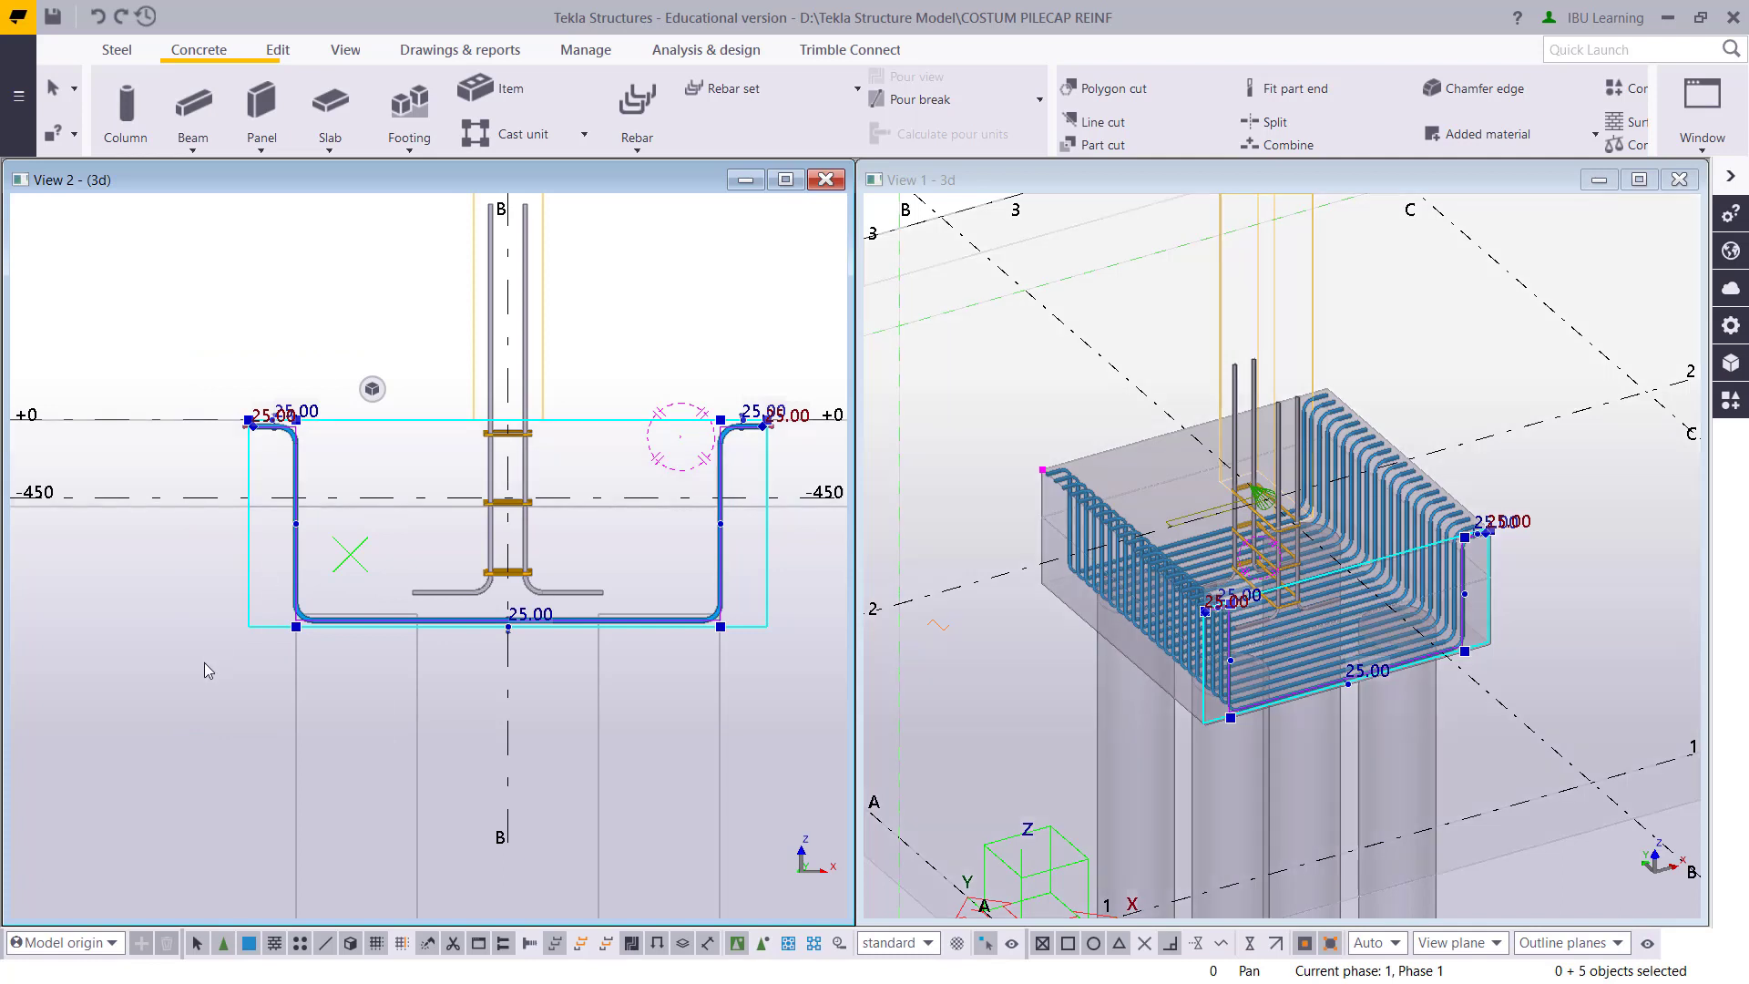
# Zoom and pan View 2 to the bar's lower-left corner, then reselect the whole U group
pyautogui.scroll(1, 231, 625)
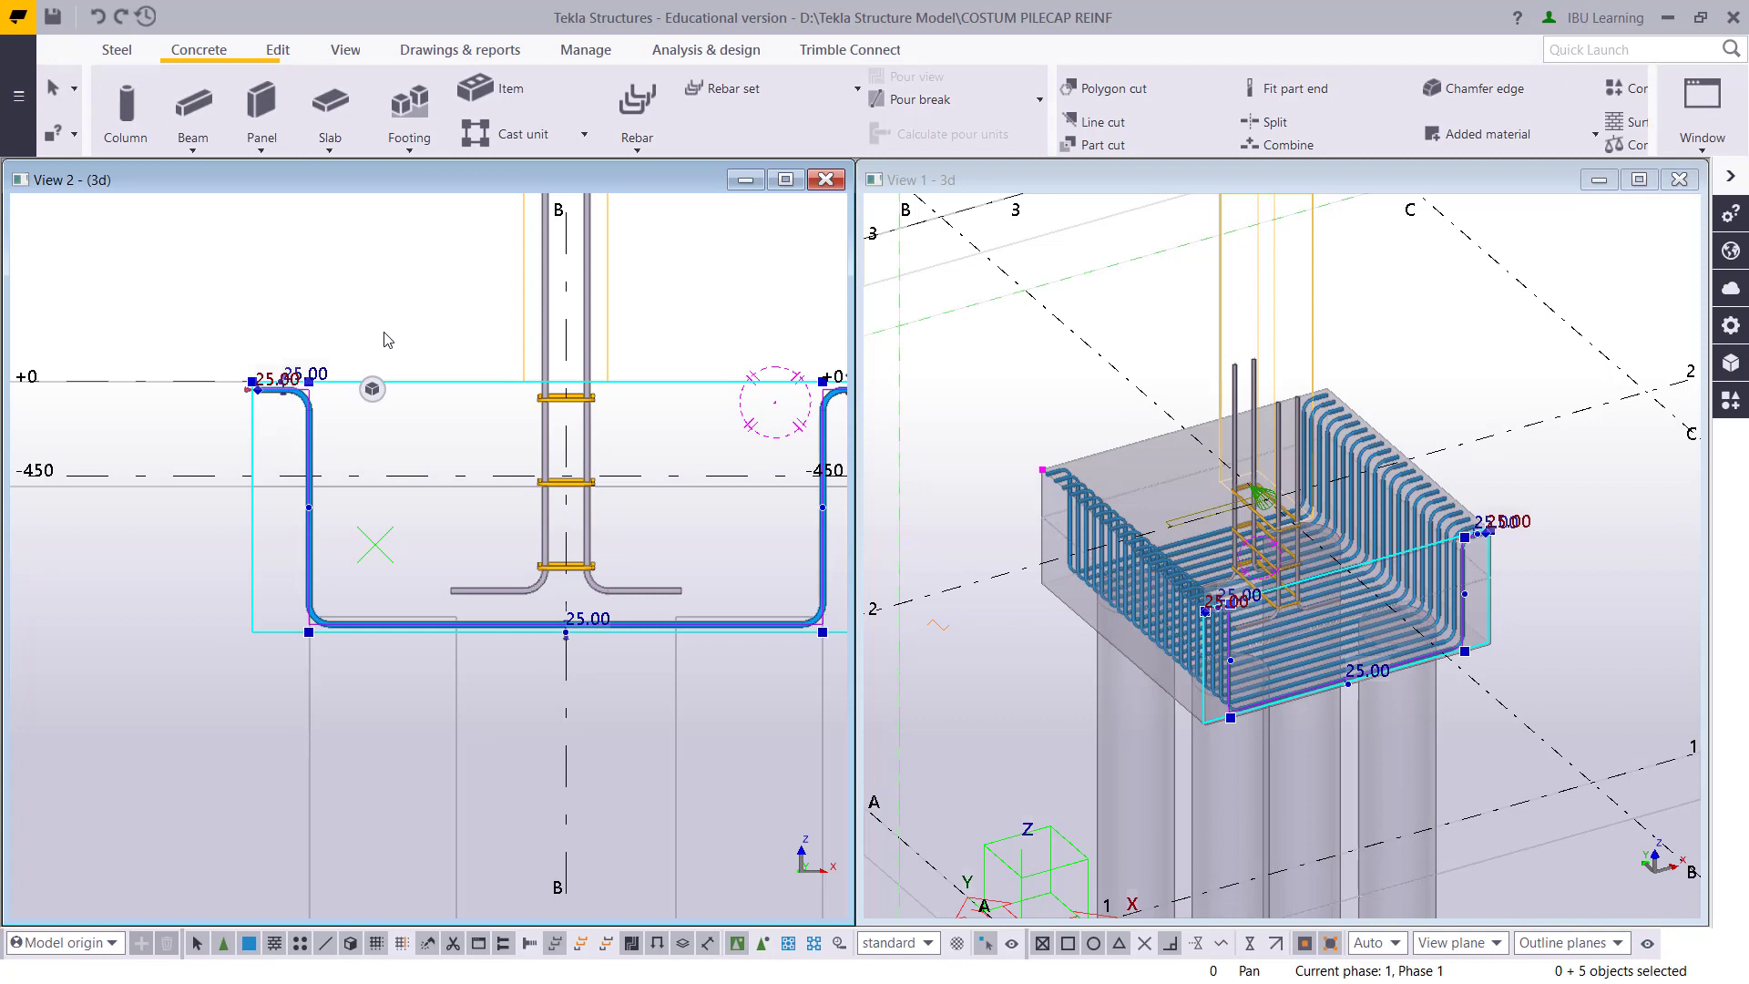
pyautogui.moveTo(372, 390)
pyautogui.moveTo(284, 656); pyautogui.dragTo(322, 610, button='middle')
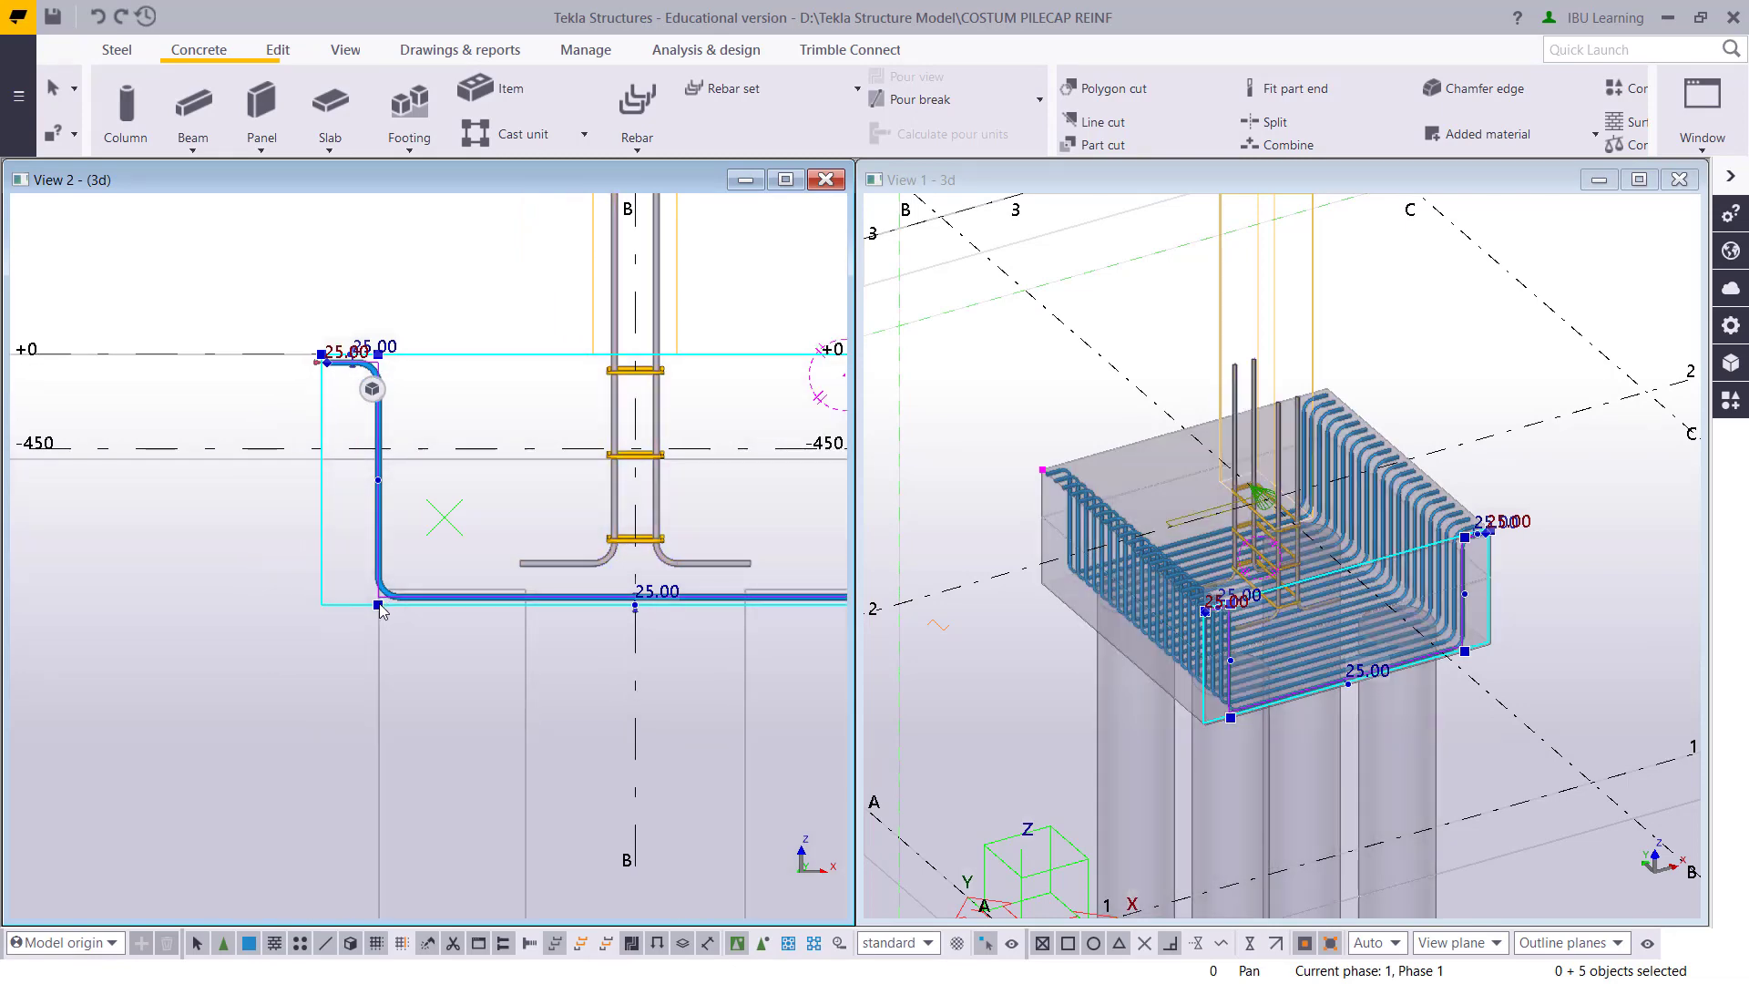
pyautogui.click(265, 678)
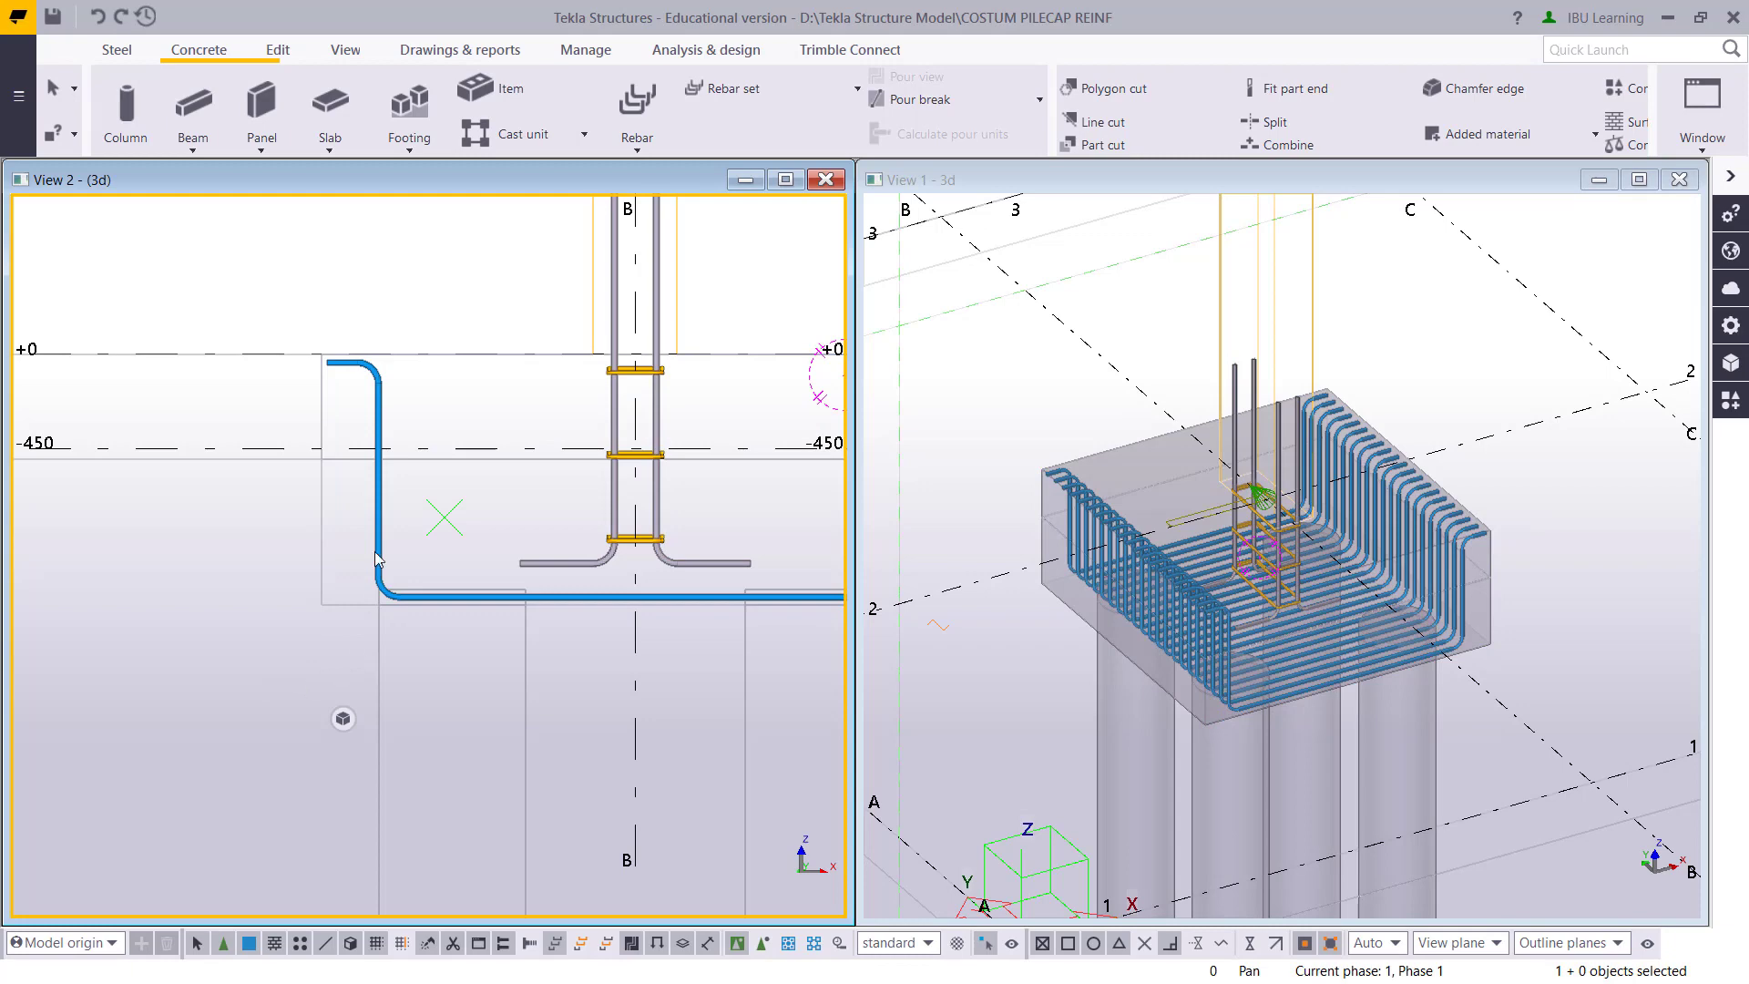
pyautogui.click(381, 507)
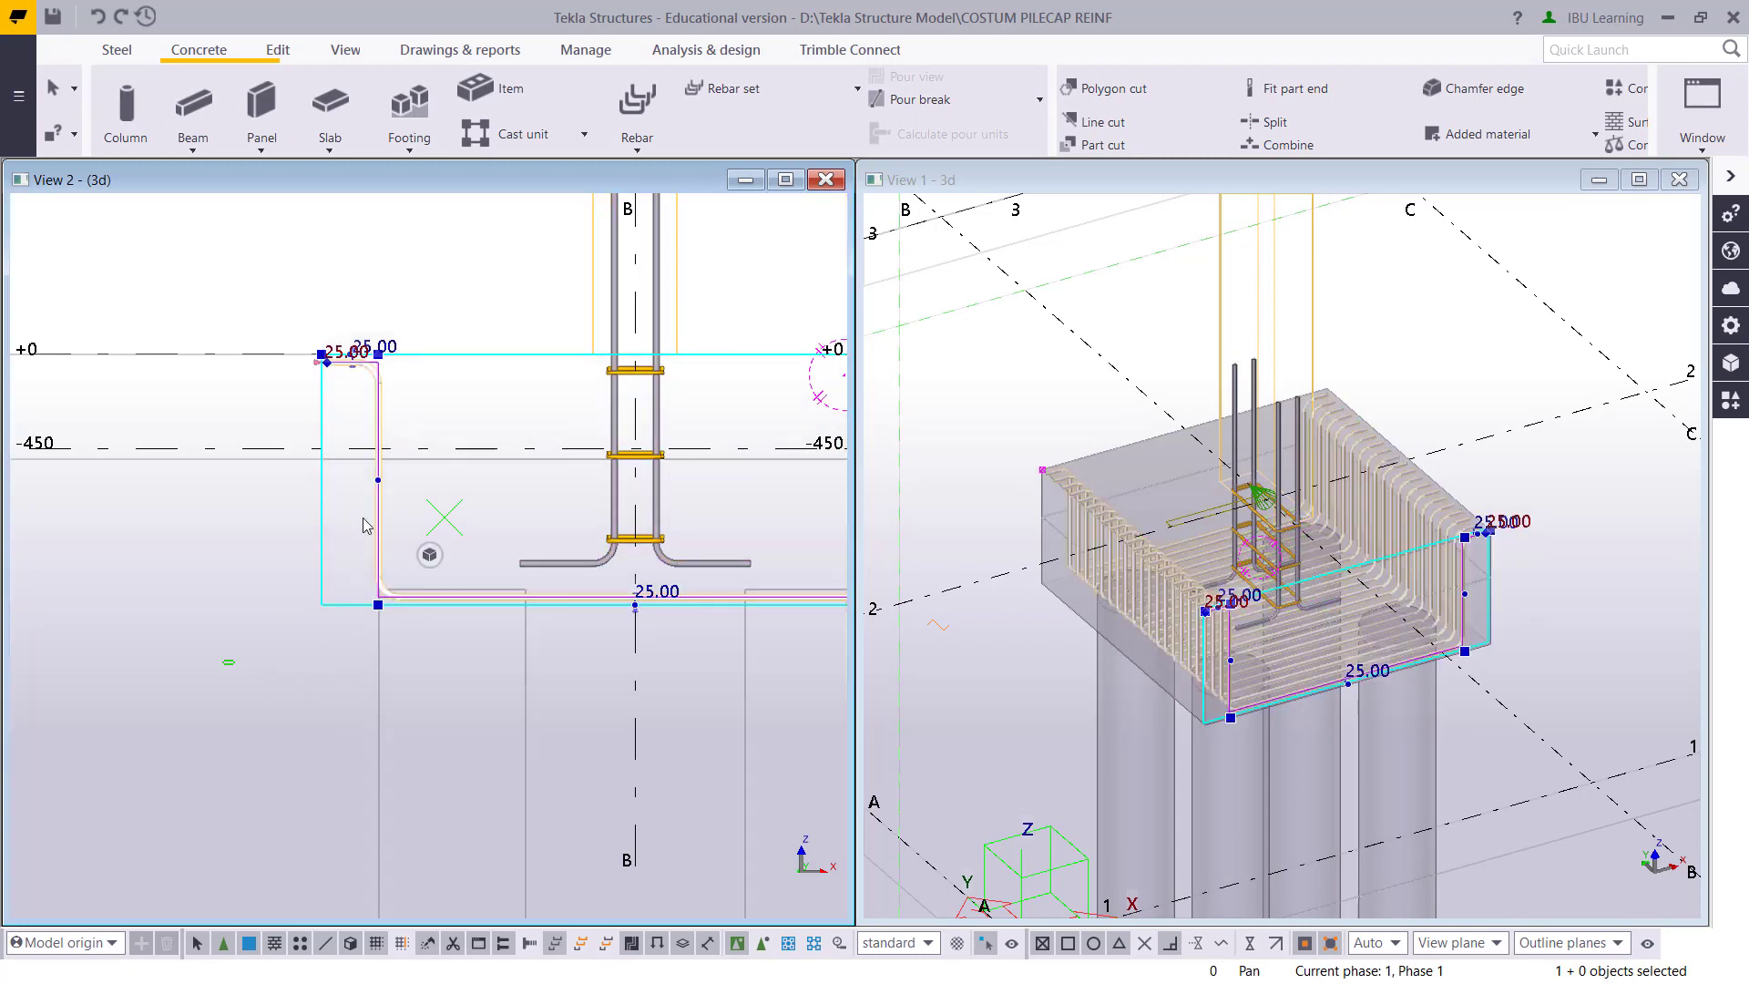
pyautogui.moveTo(223, 665); pyautogui.dragTo(434, 276)
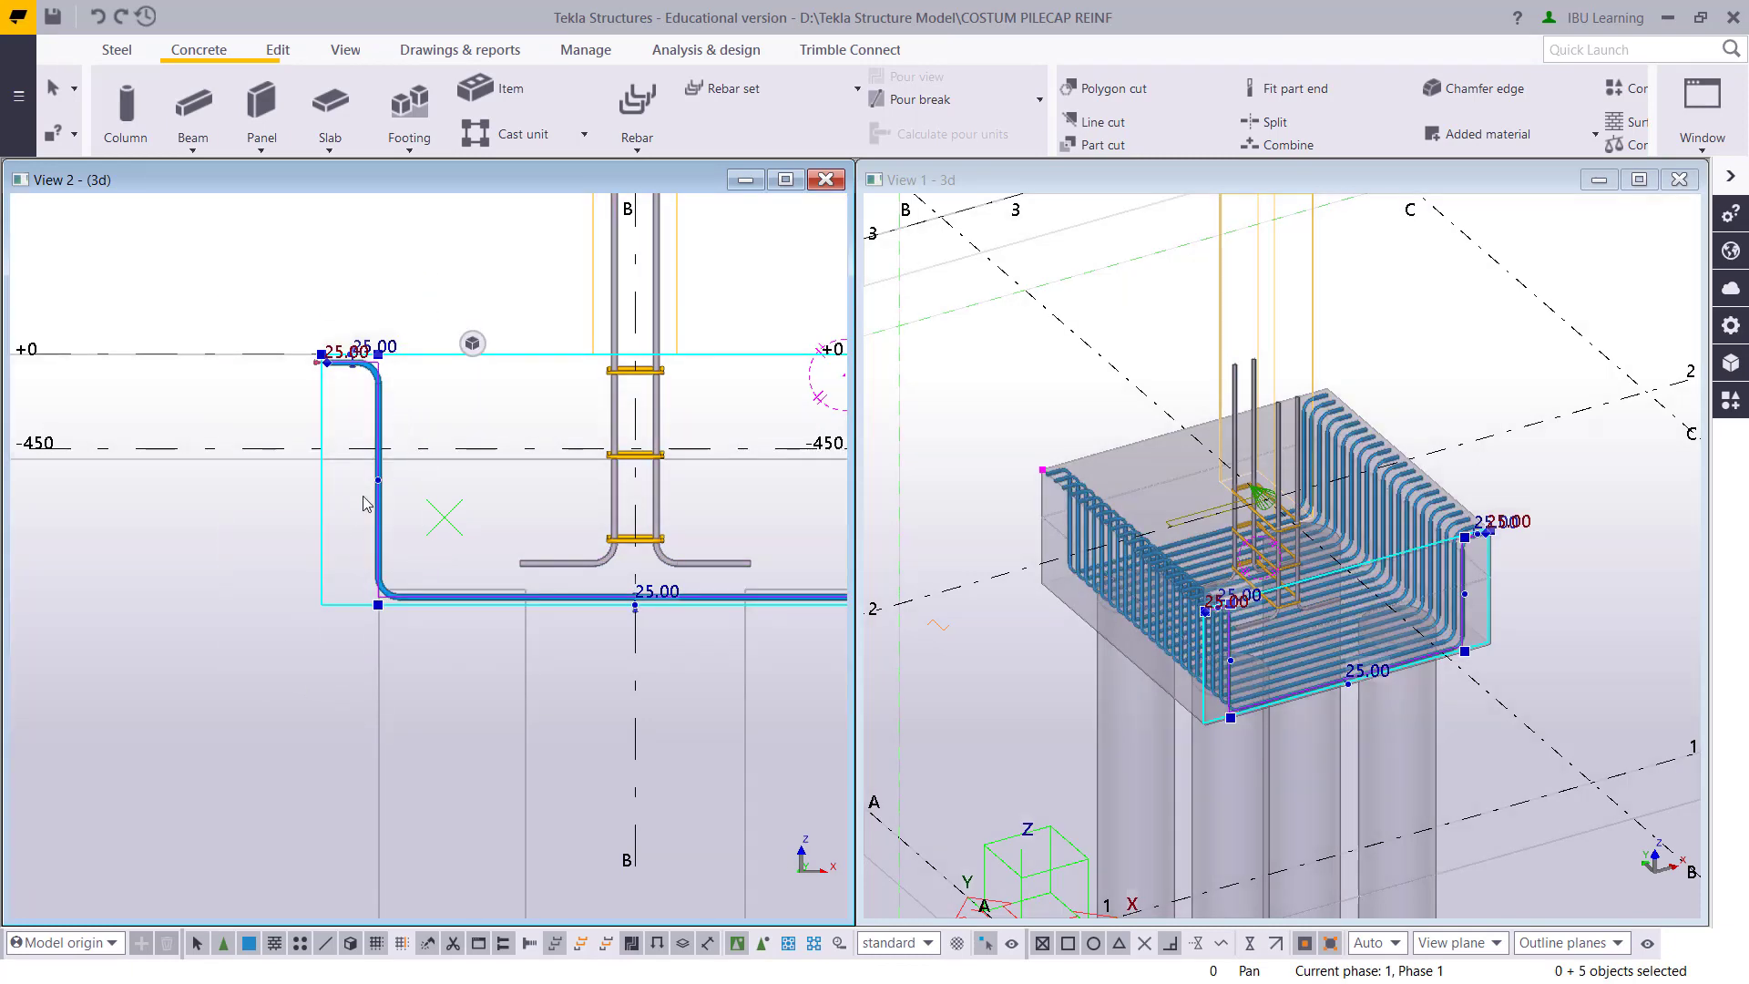
# Move the U-bar group left from its bottom-left corner inside the pile cap
pyautogui.rightClick(379, 431)
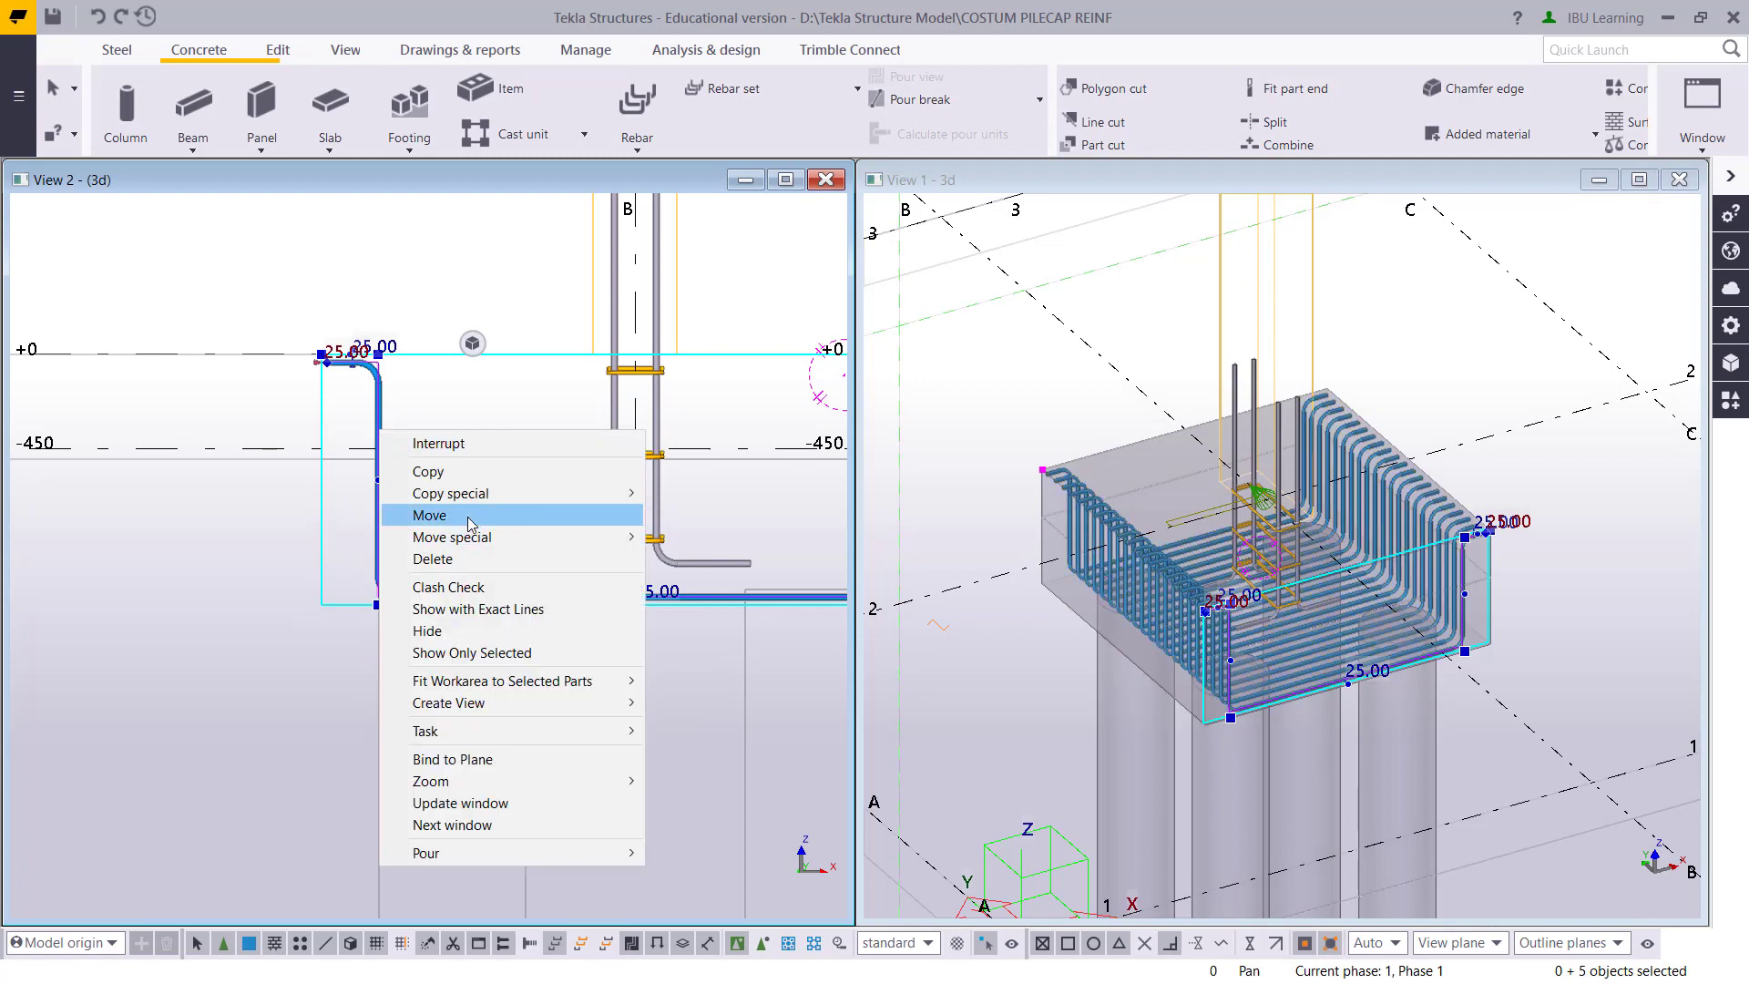
pyautogui.click(525, 516)
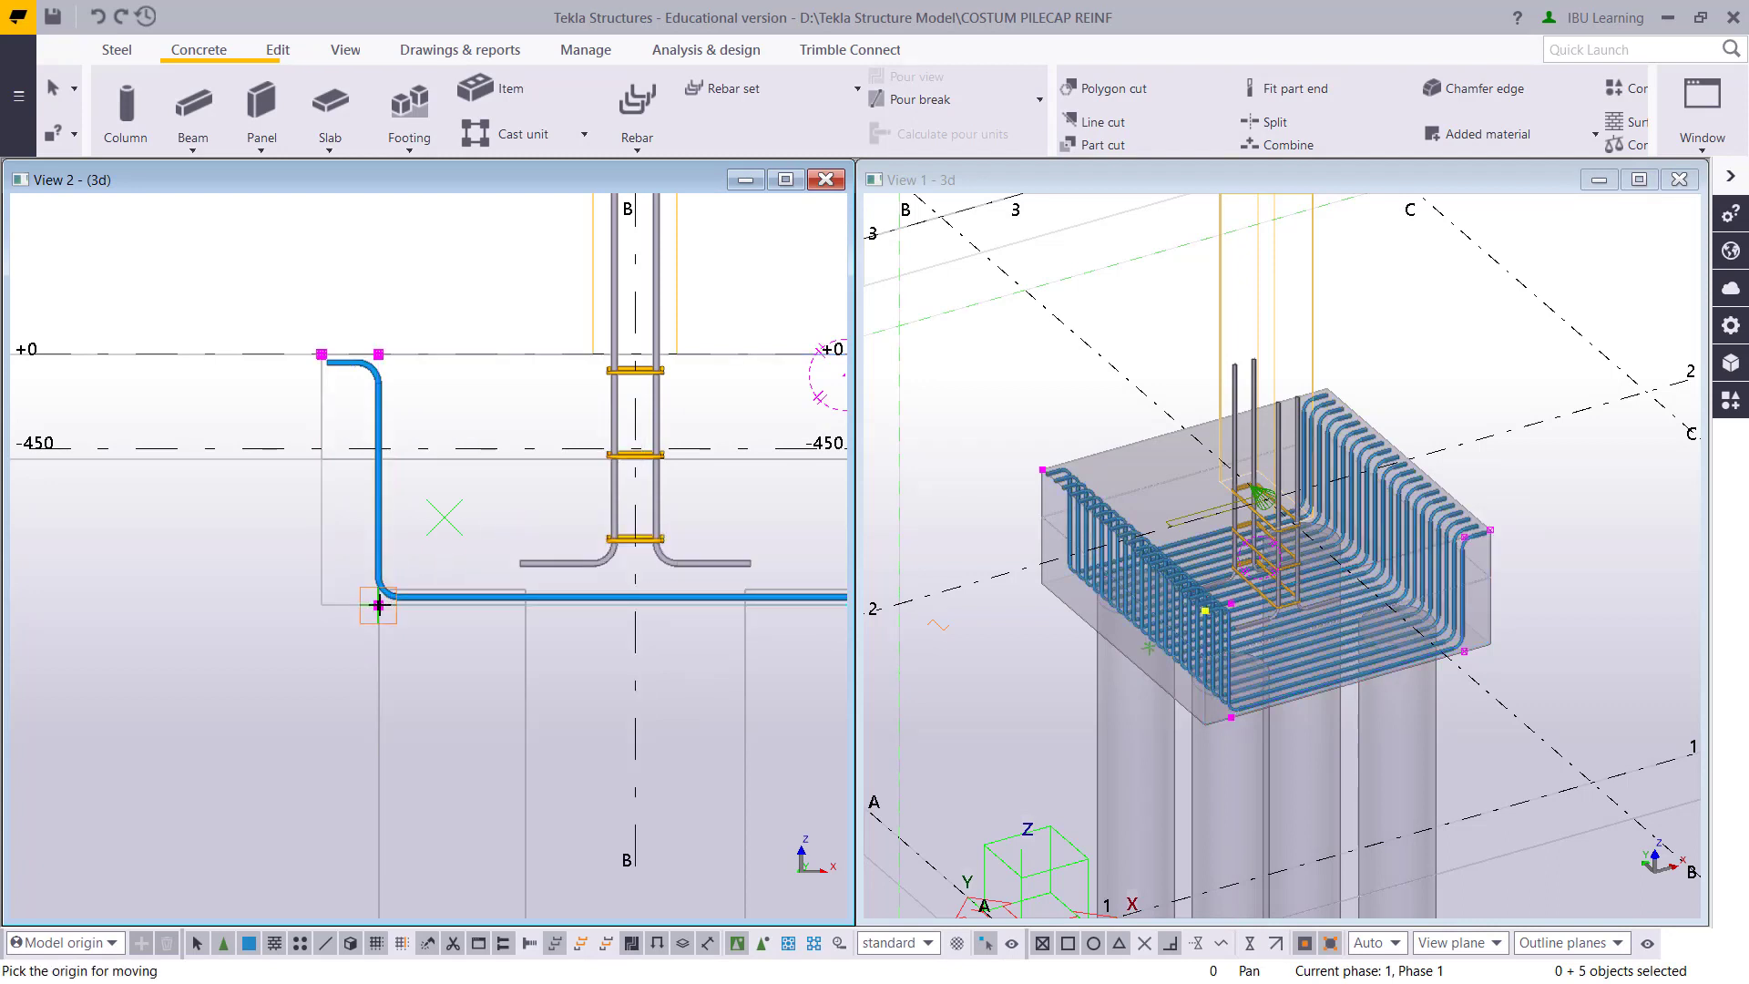
pyautogui.click(363, 608)
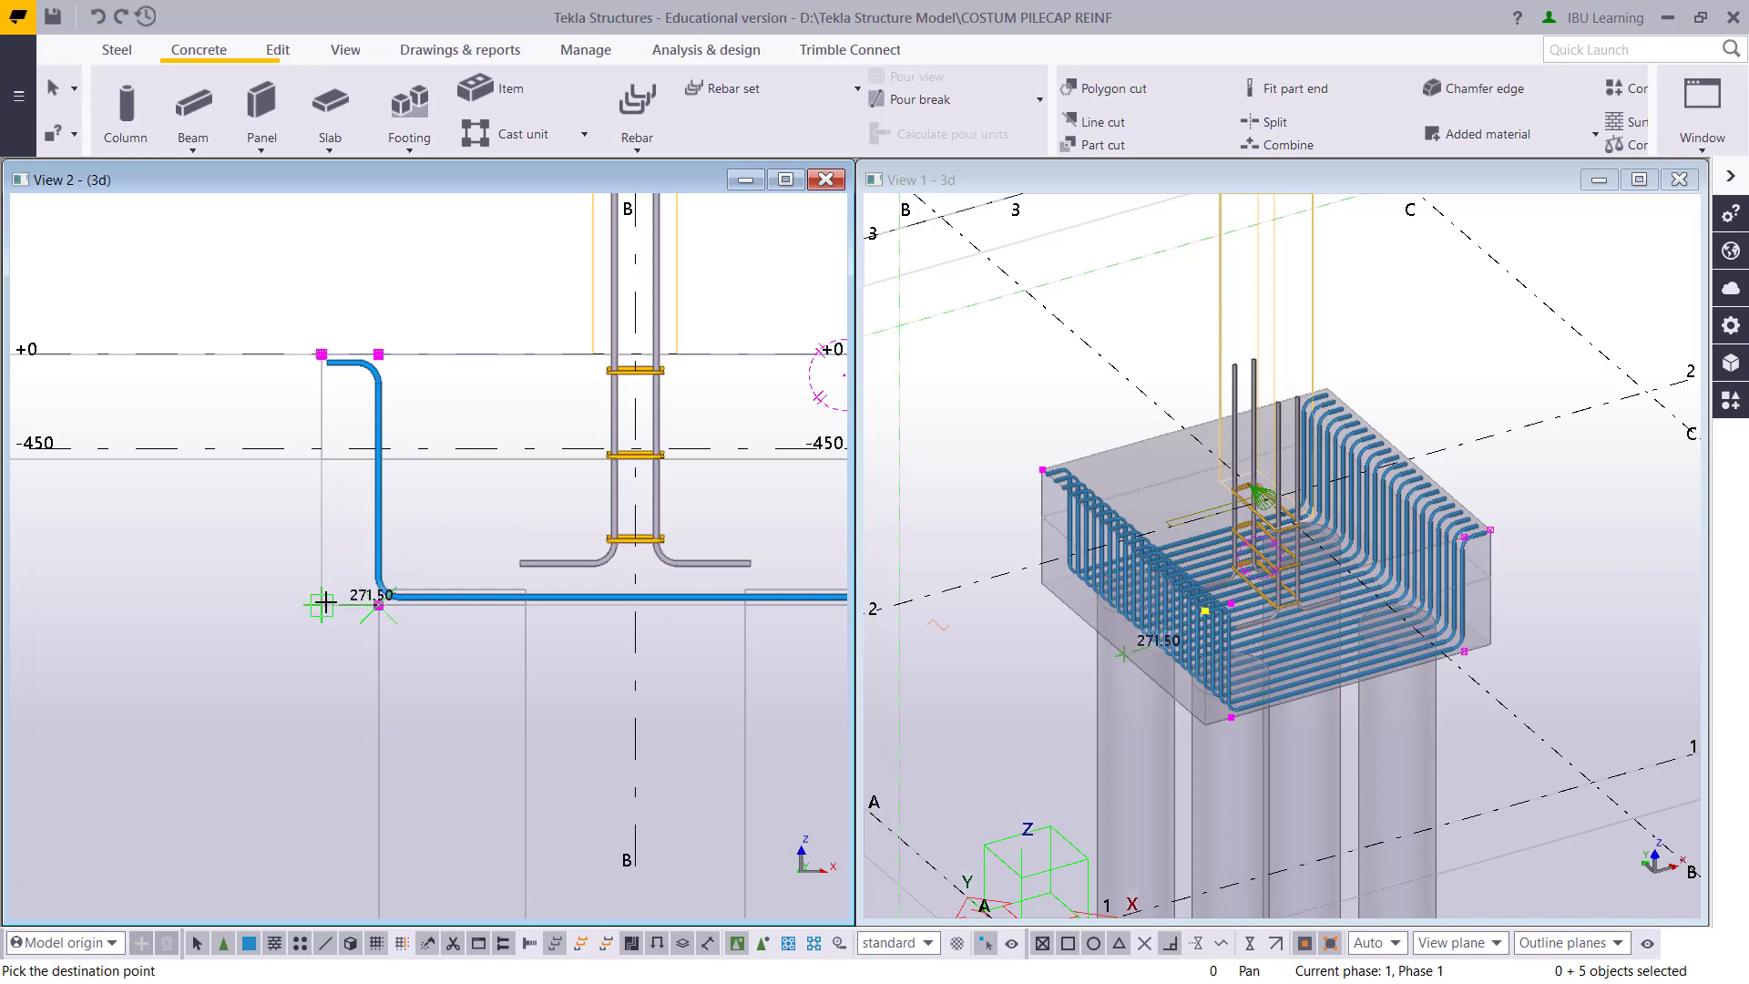
pyautogui.click(322, 606)
pyautogui.scroll(-2, 255, 523)
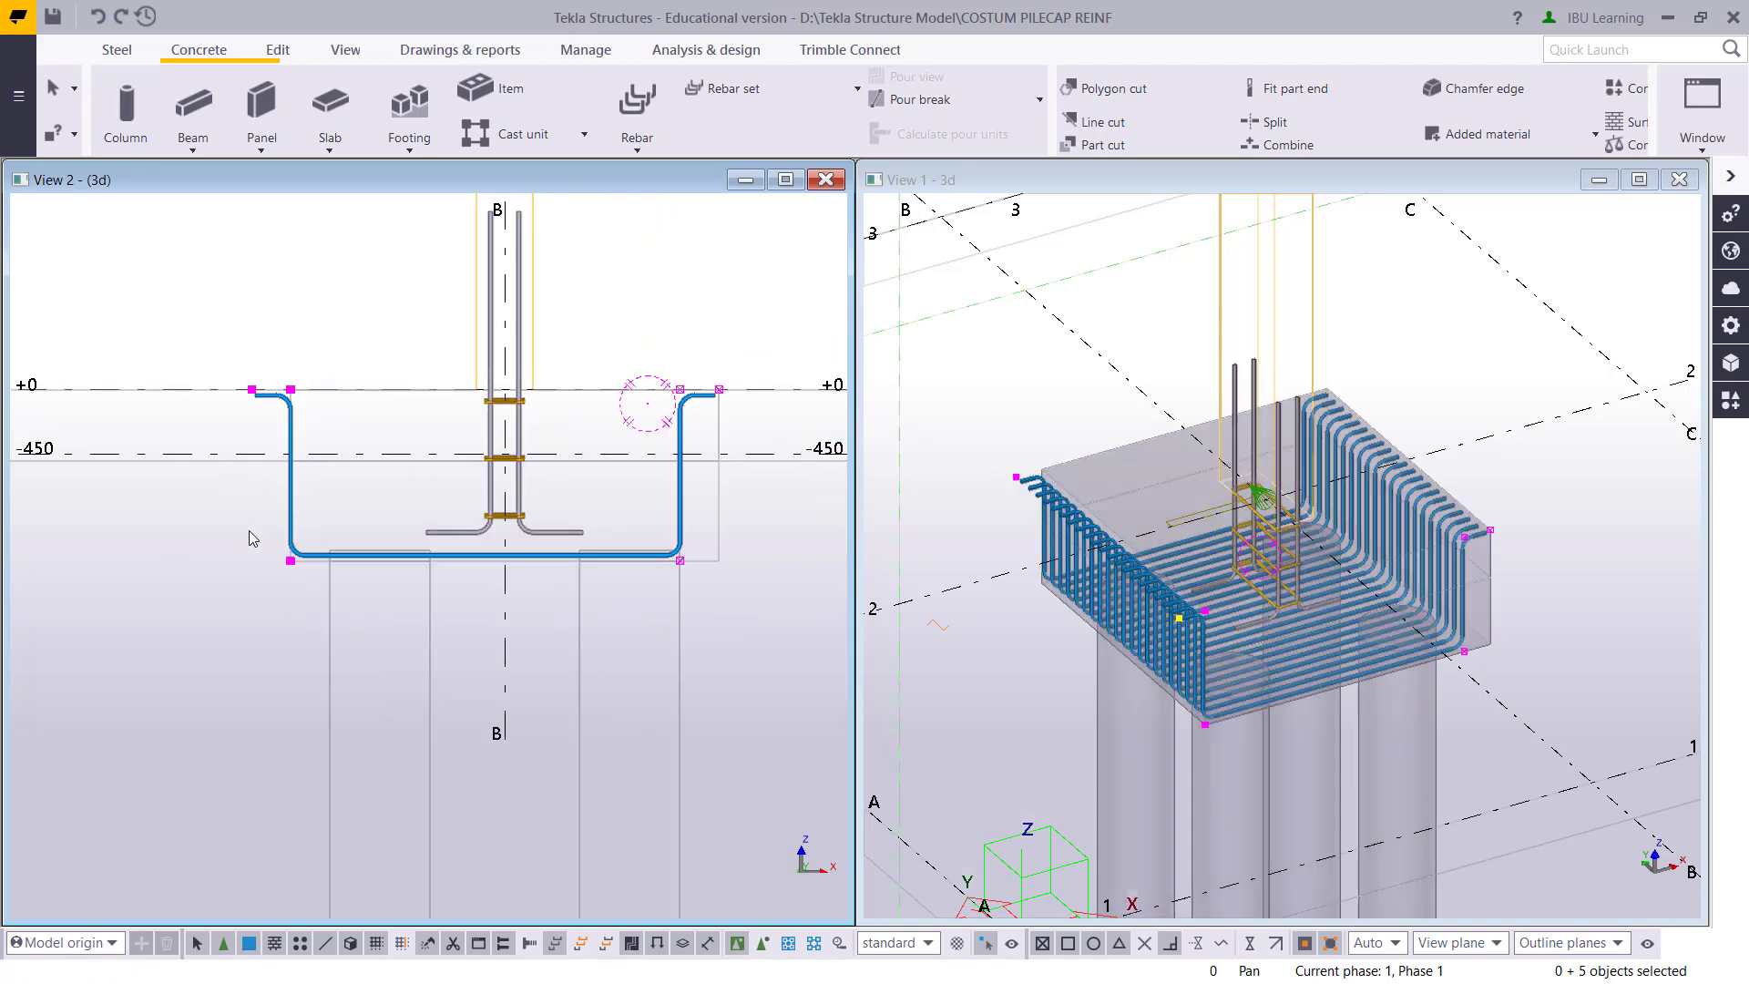
pyautogui.scroll(2, 679, 399)
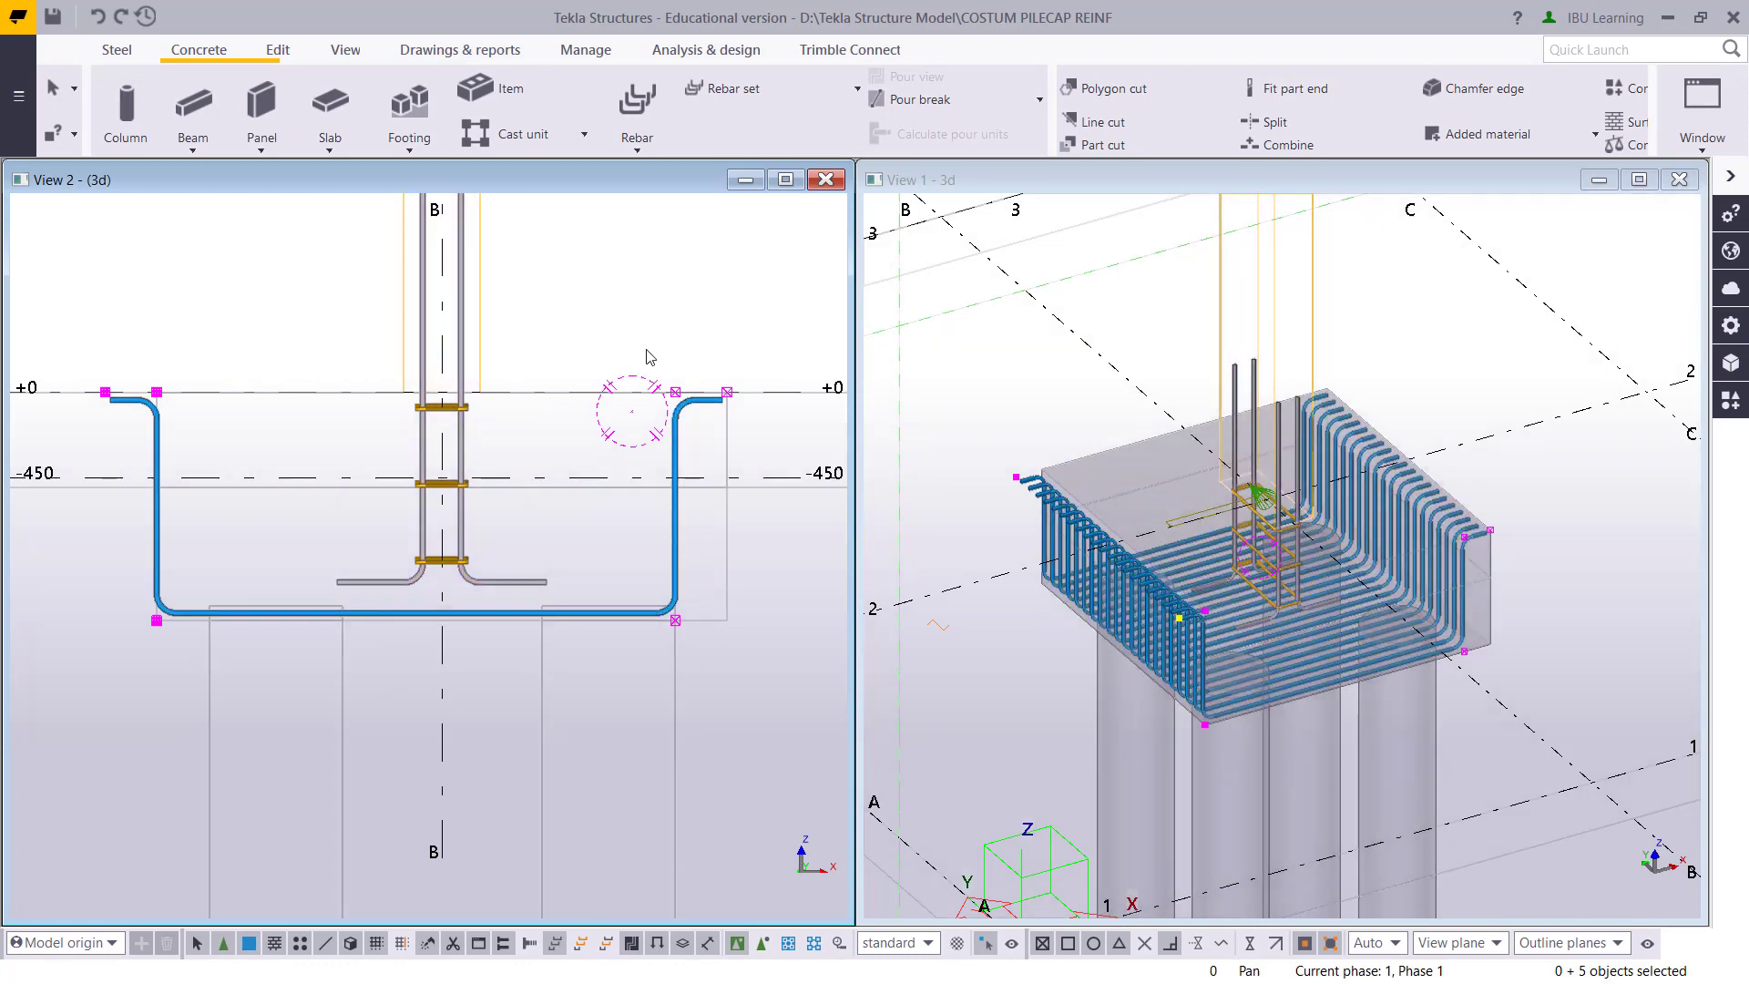
# Reselect all bars in the U-bar group and start another move
pyautogui.click(677, 426)
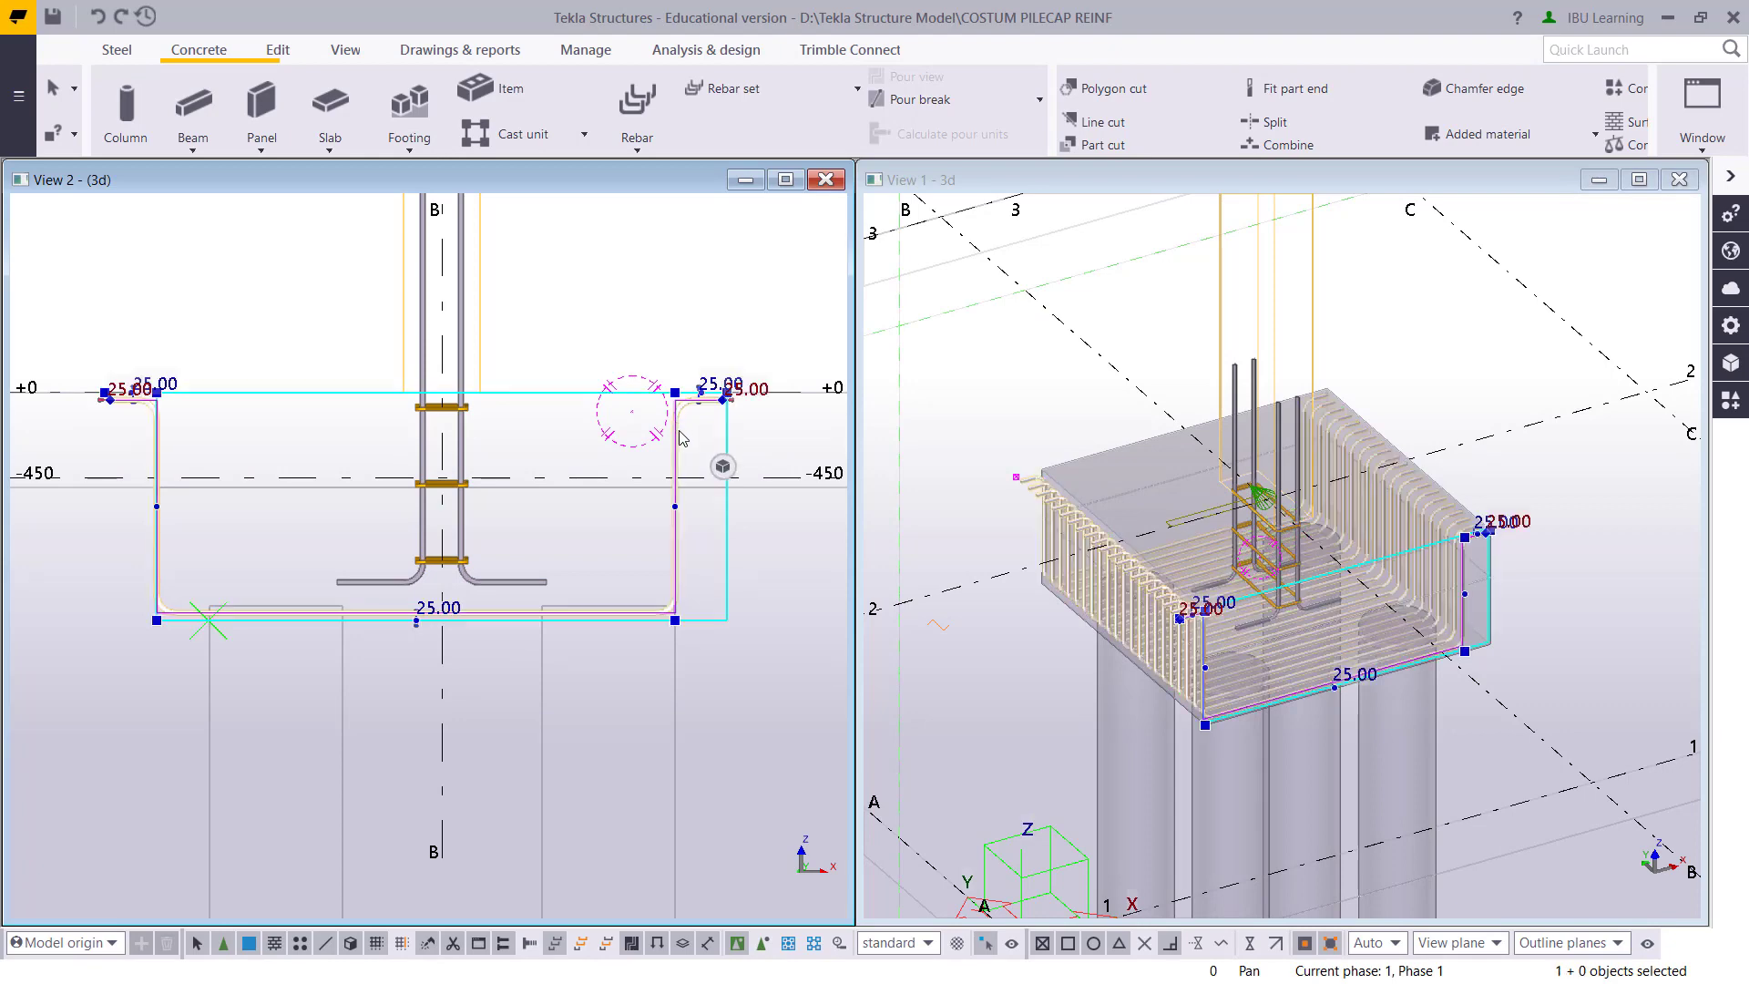
pyautogui.moveTo(609, 291); pyautogui.dragTo(785, 712)
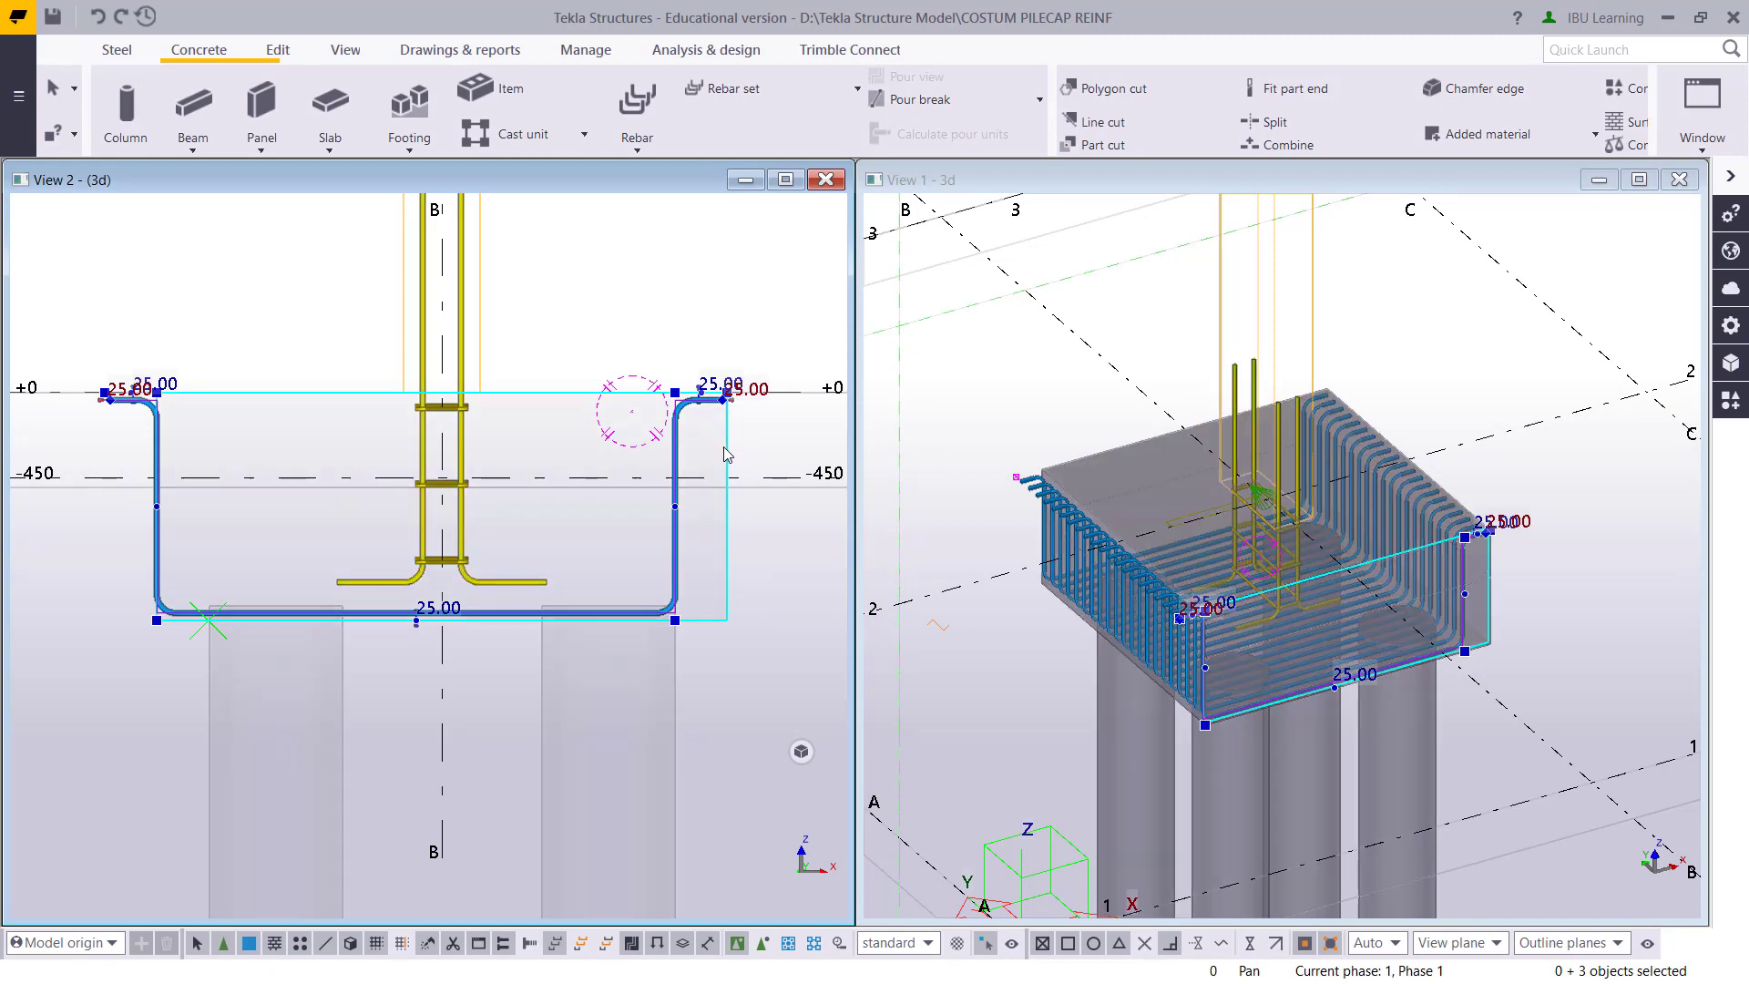
pyautogui.rightClick(673, 620)
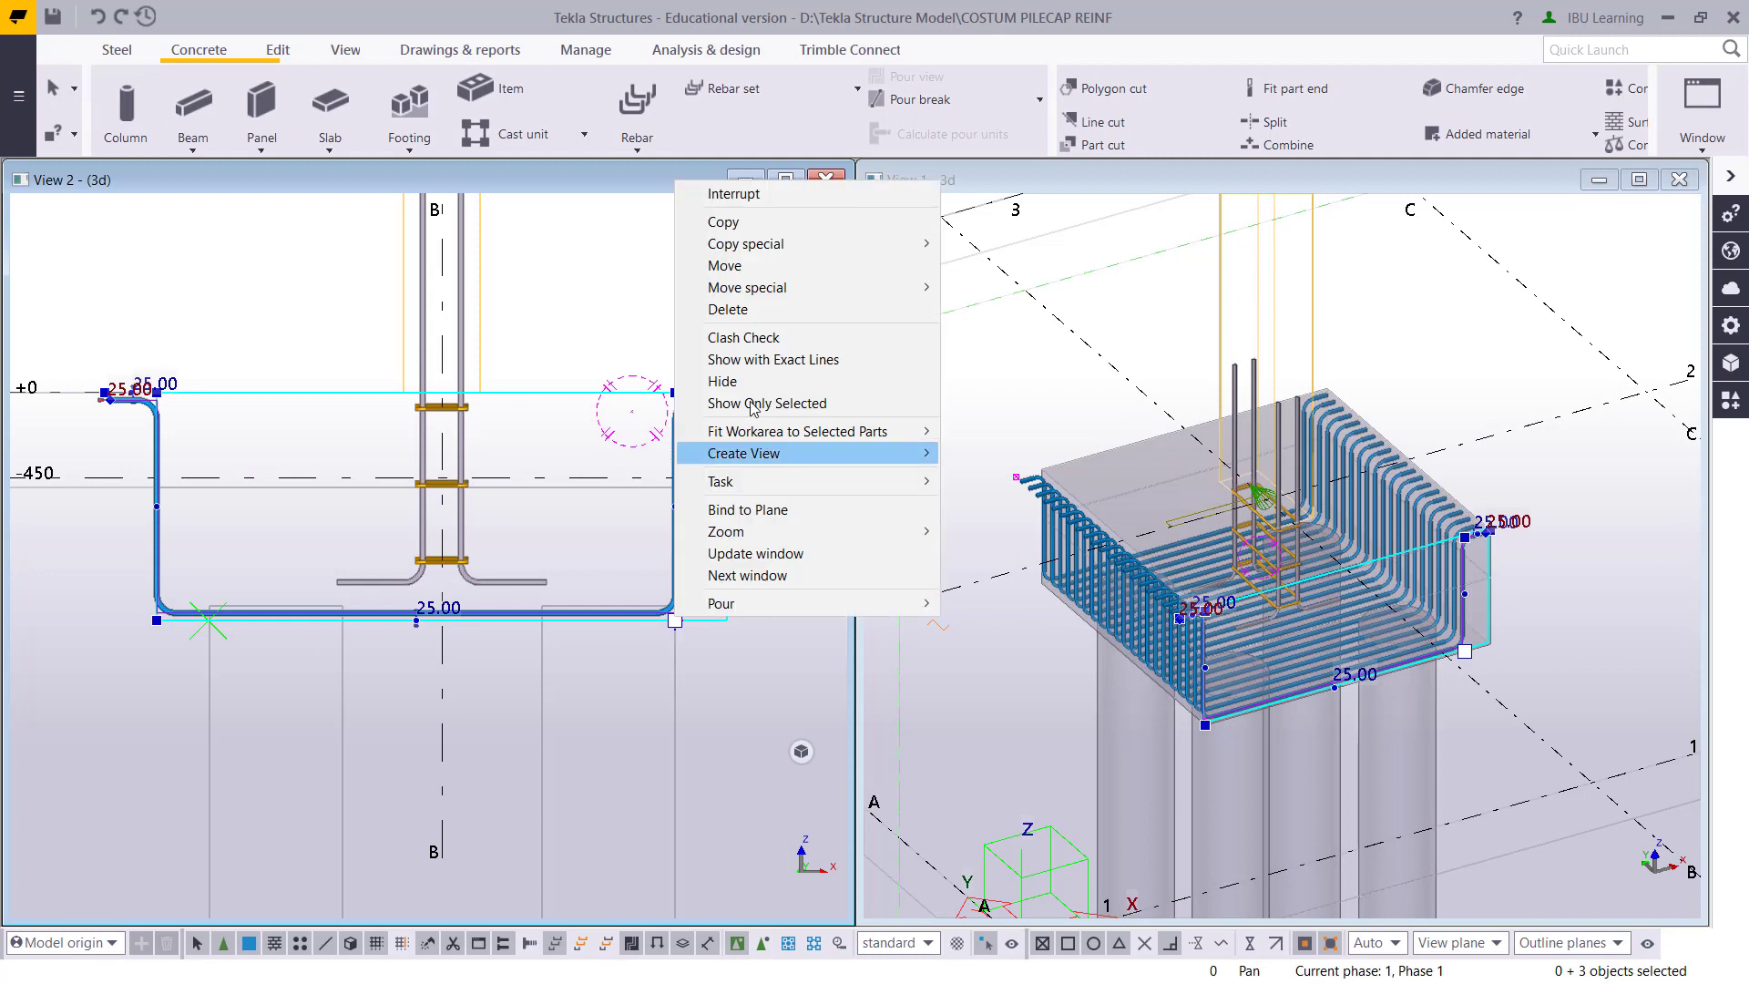
pyautogui.click(742, 264)
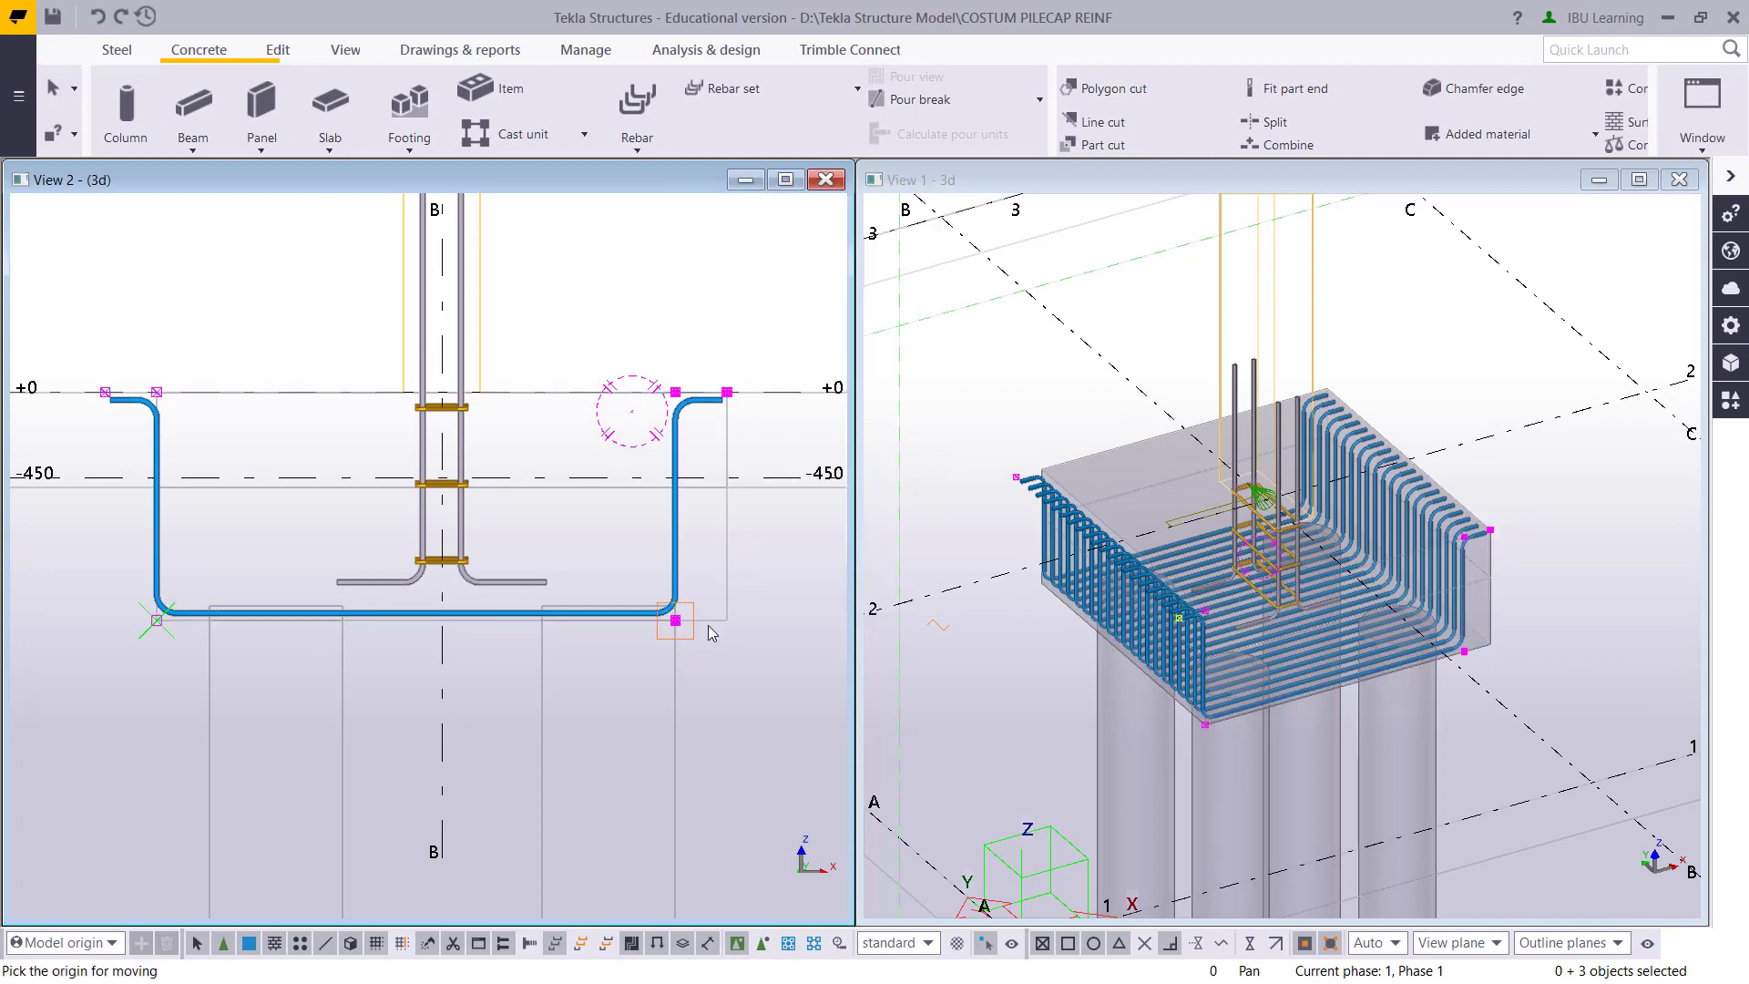
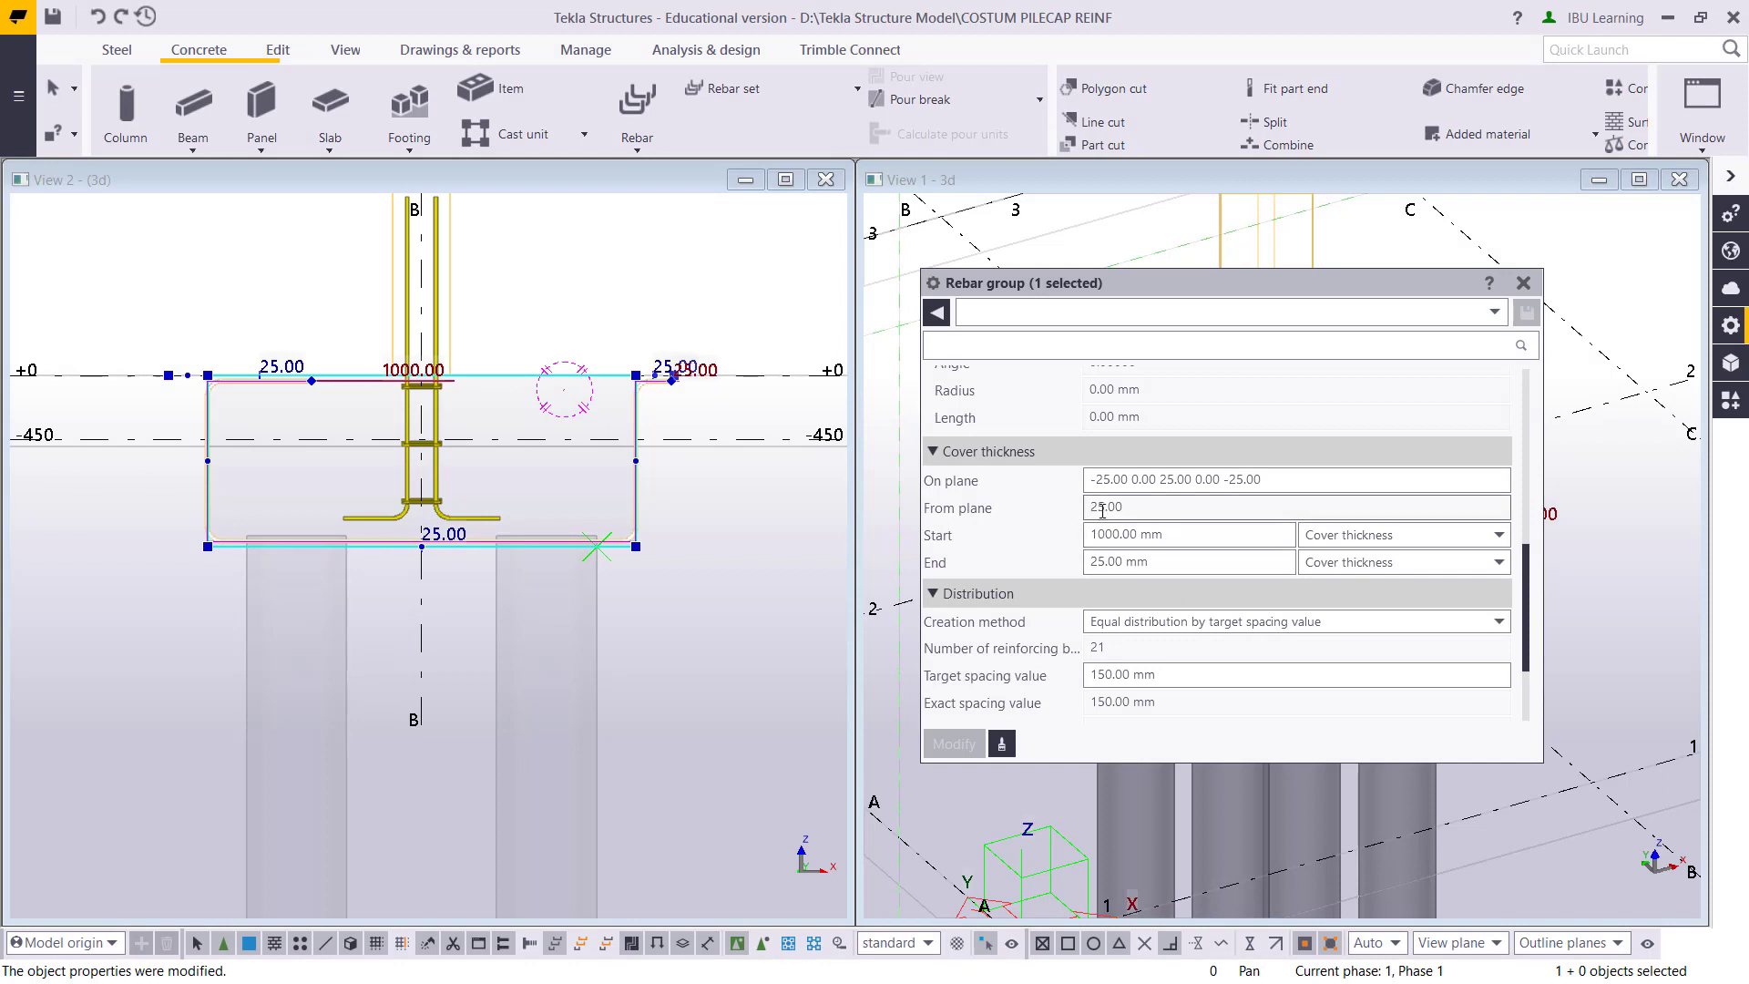
# Set the U-bar start and end covers to -1000 so the bars extend past both ends
pyautogui.click(1094, 536)
pyautogui.write('-')
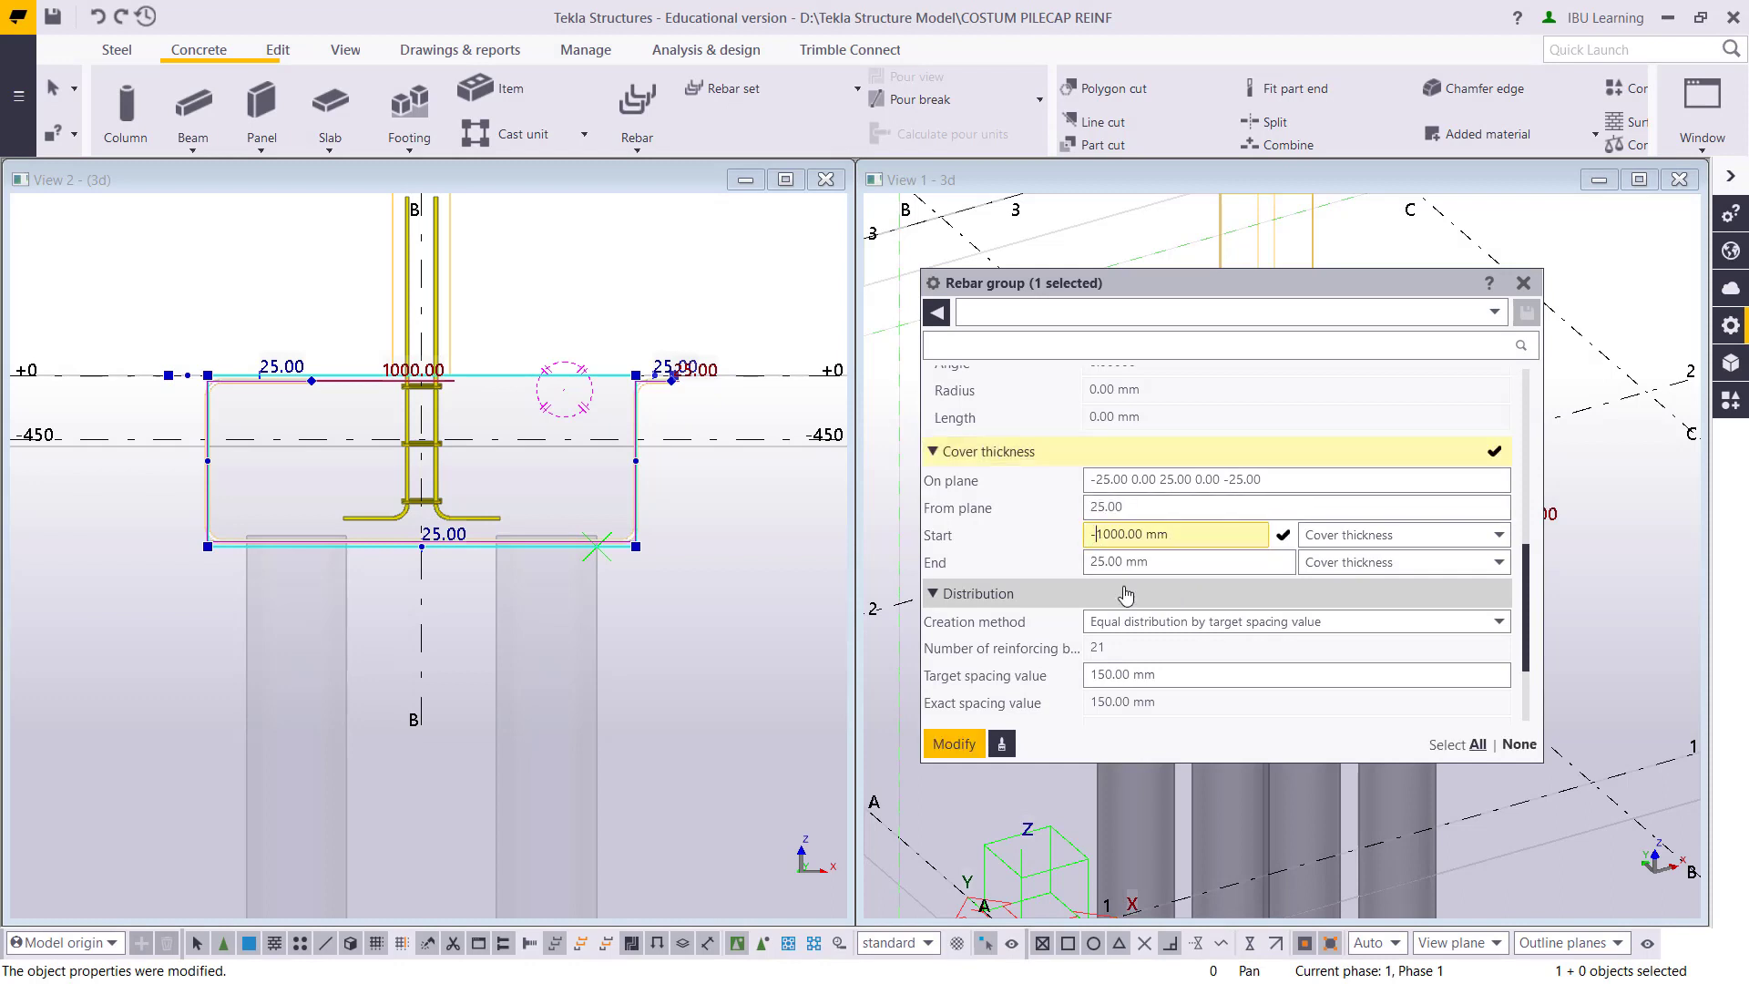
pyautogui.press('Tab')
pyautogui.write('-')
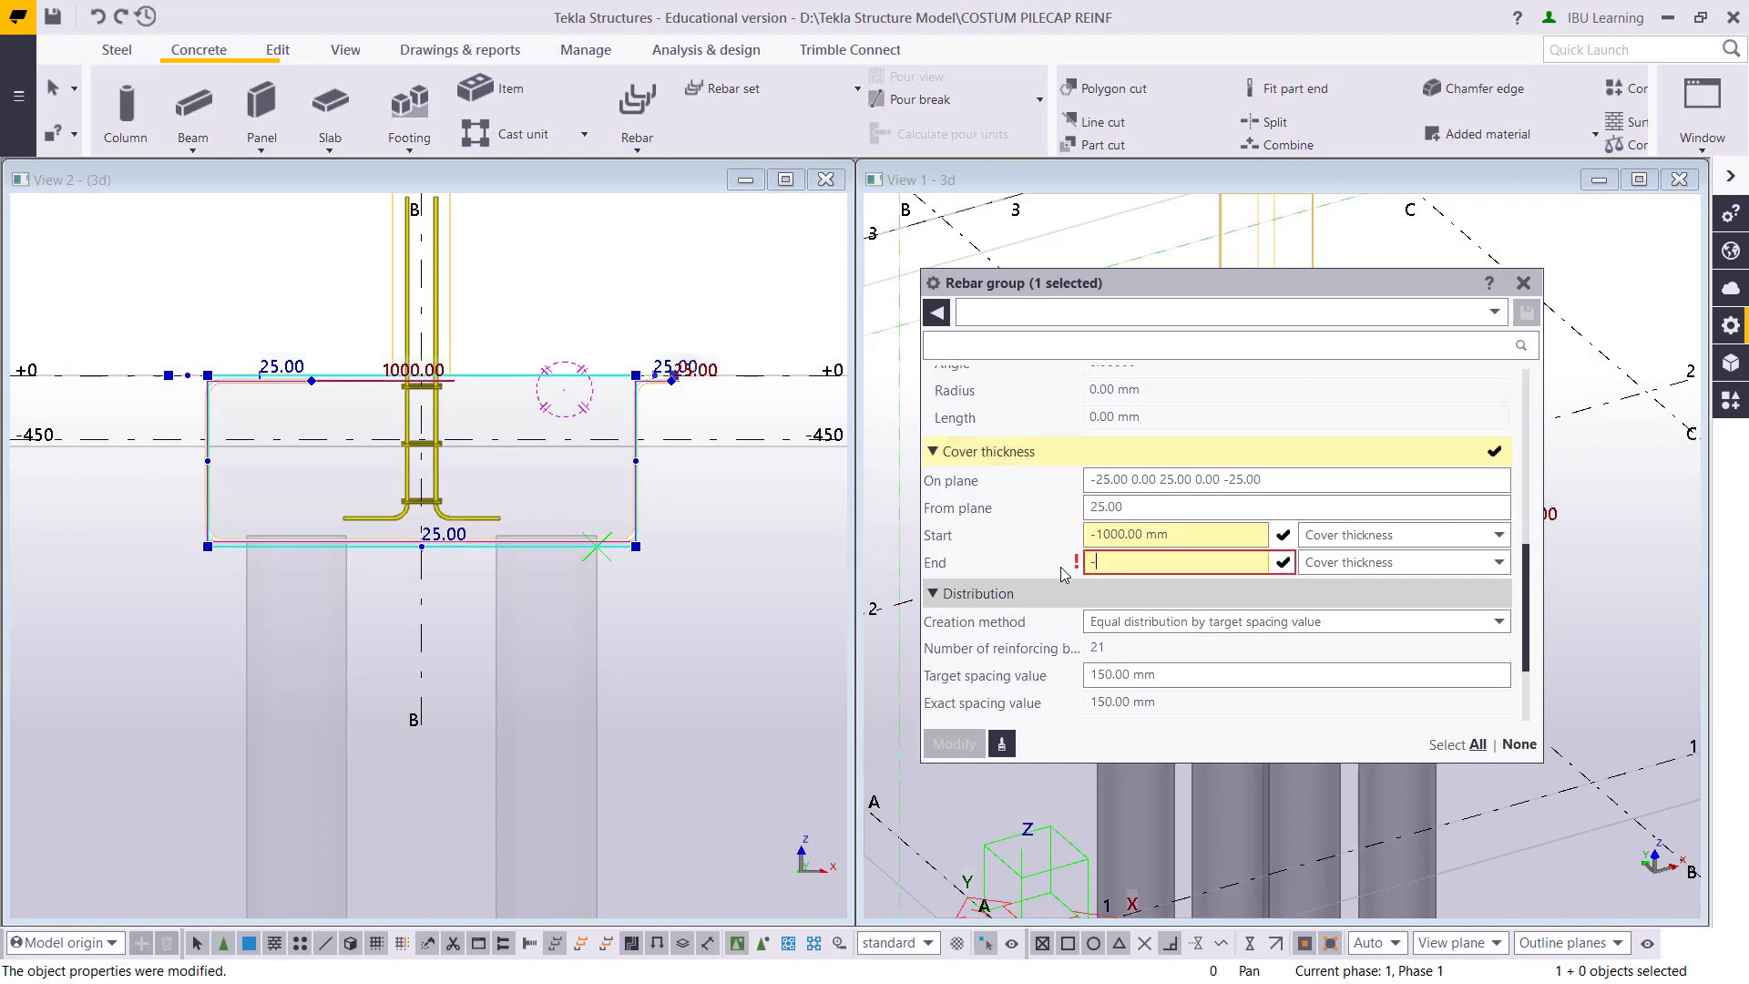
pyautogui.write('1000')
pyautogui.click(965, 745)
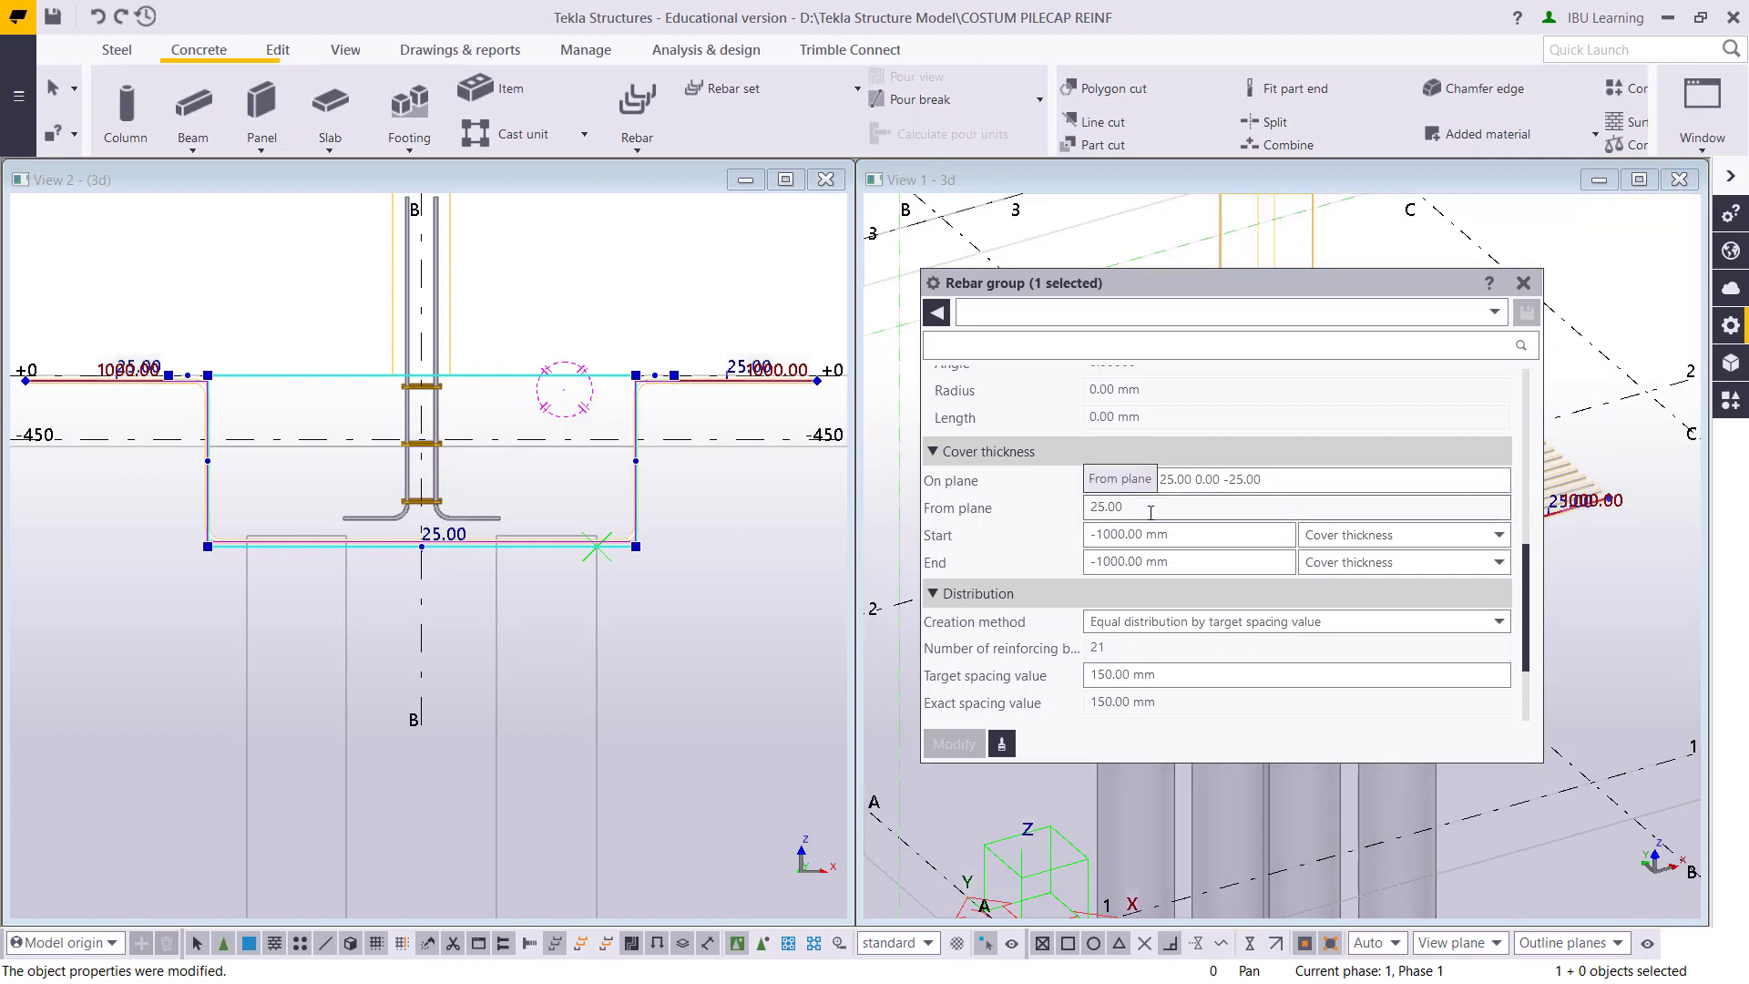
pyautogui.moveTo(1151, 511); pyautogui.dragTo(1029, 516)
pyautogui.write('50')
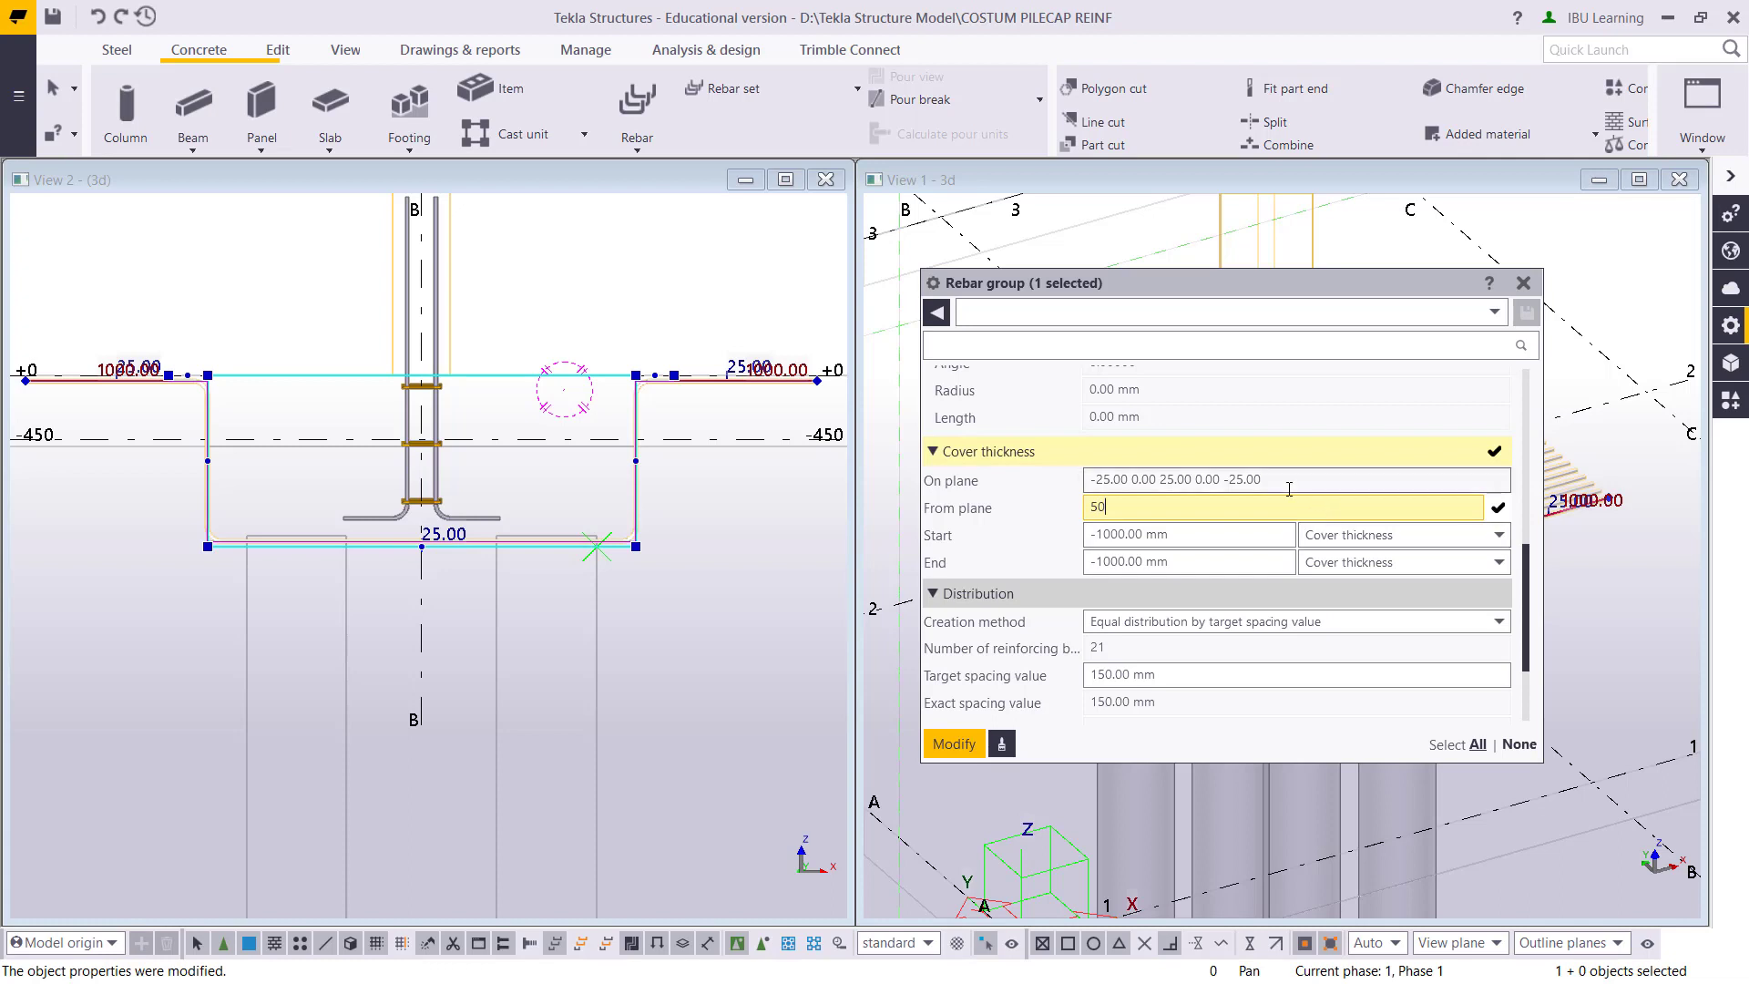
pyautogui.moveTo(1287, 480); pyautogui.dragTo(1050, 483)
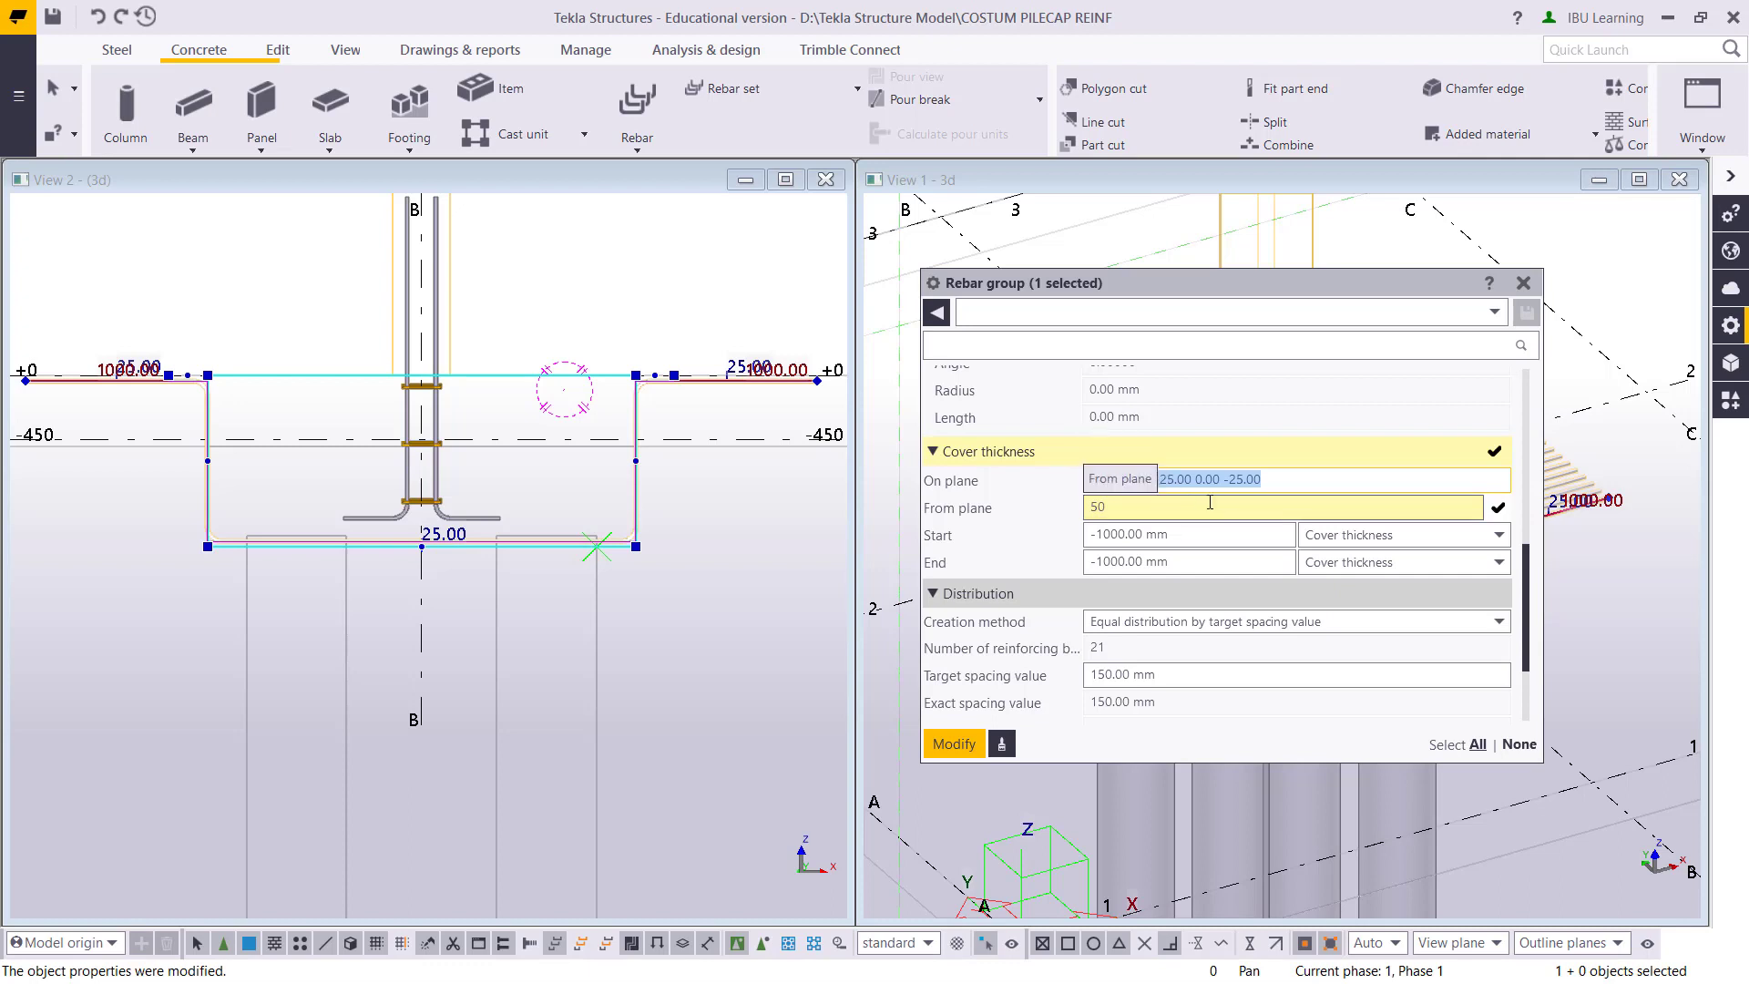
pyautogui.press('Delete')
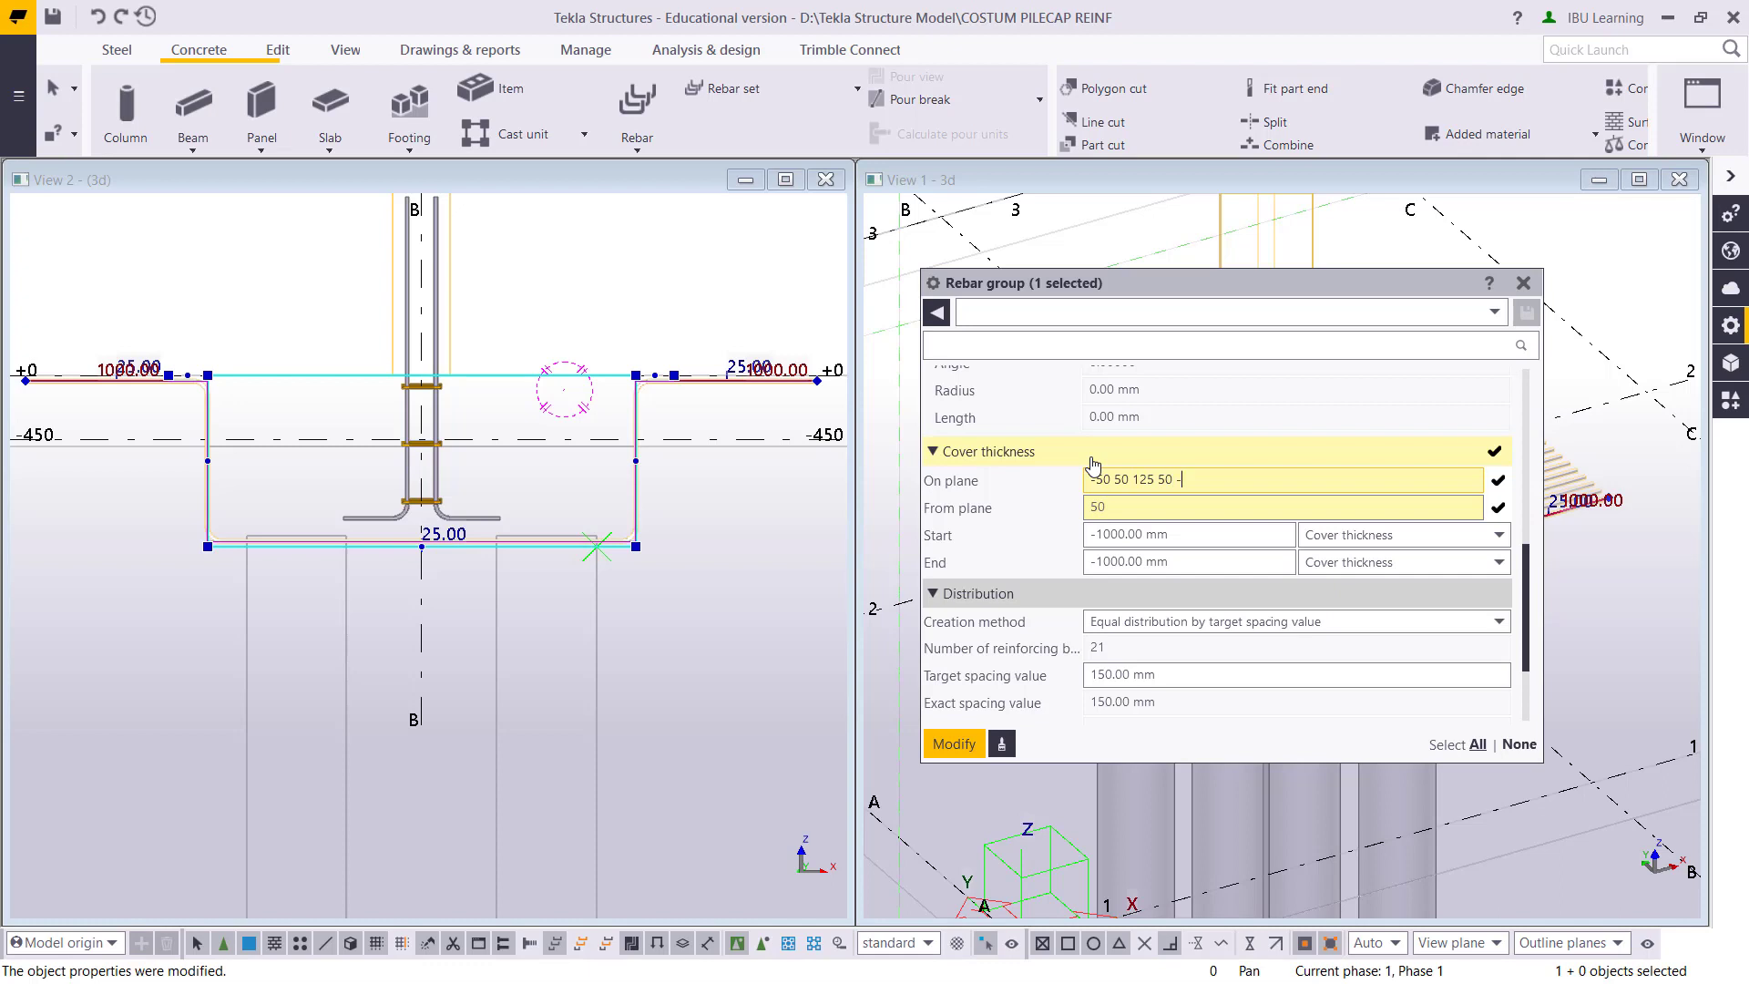
pyautogui.click(954, 743)
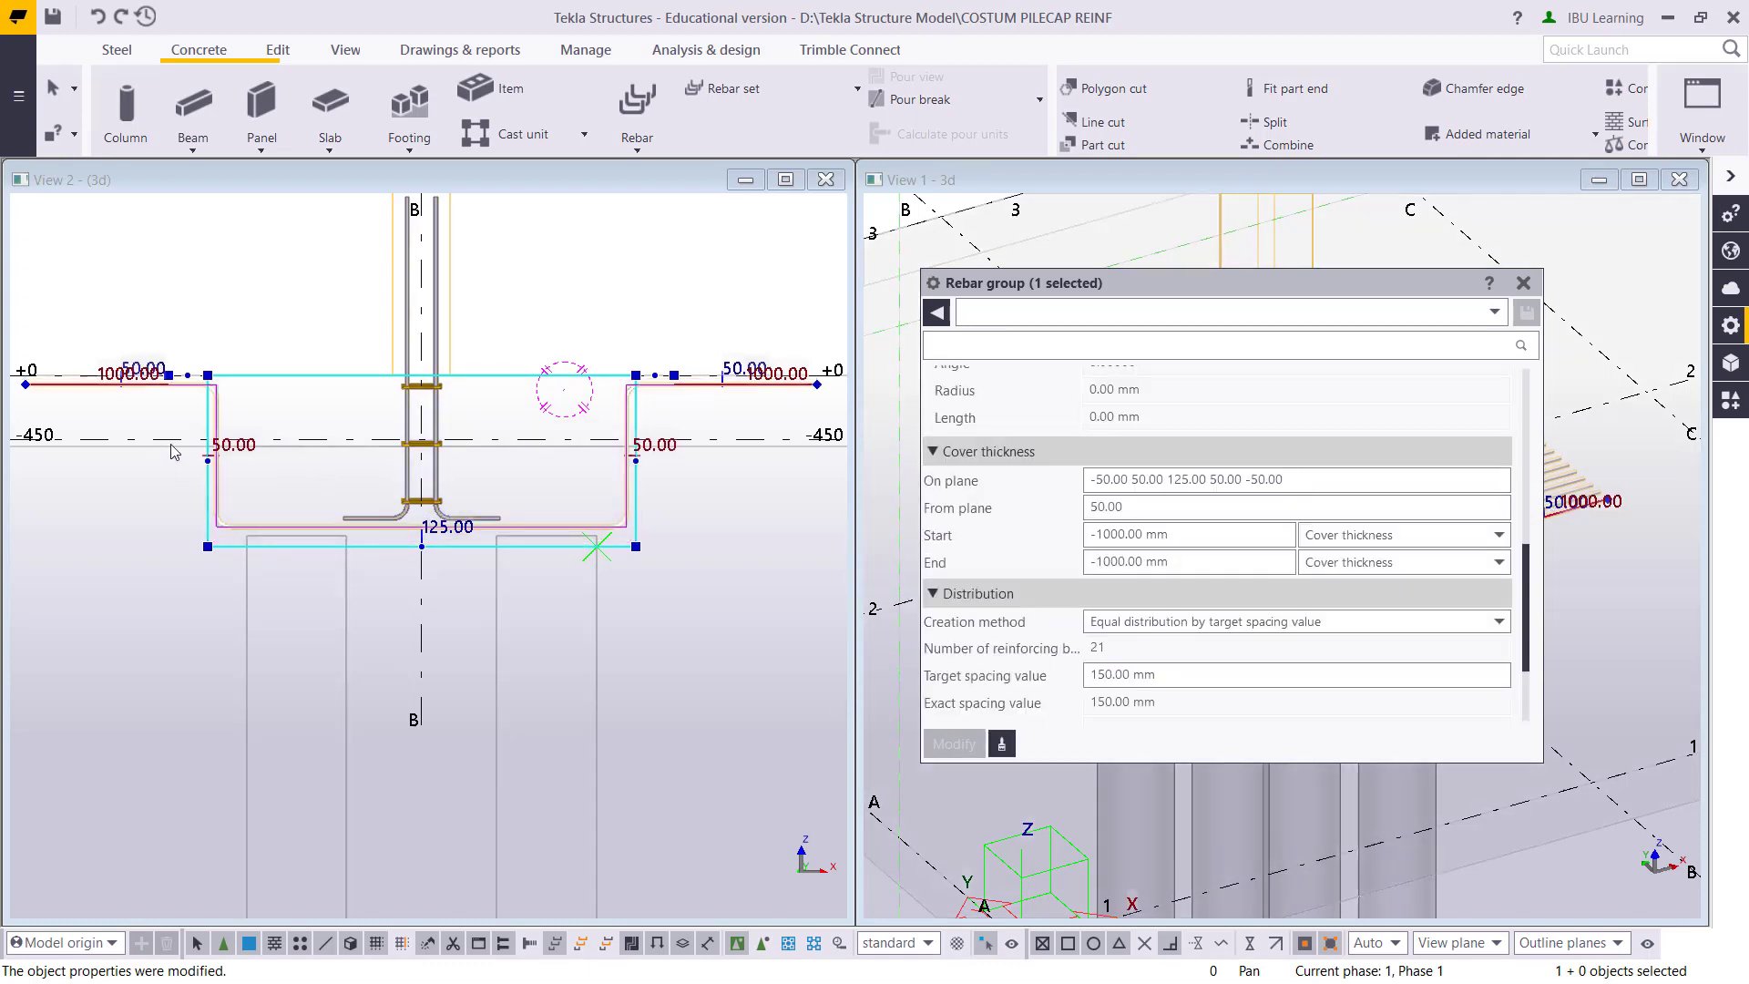
# Zoom and pan View 2 to inspect both ends of the extended U-bars in section
pyautogui.scroll(5, 211, 507)
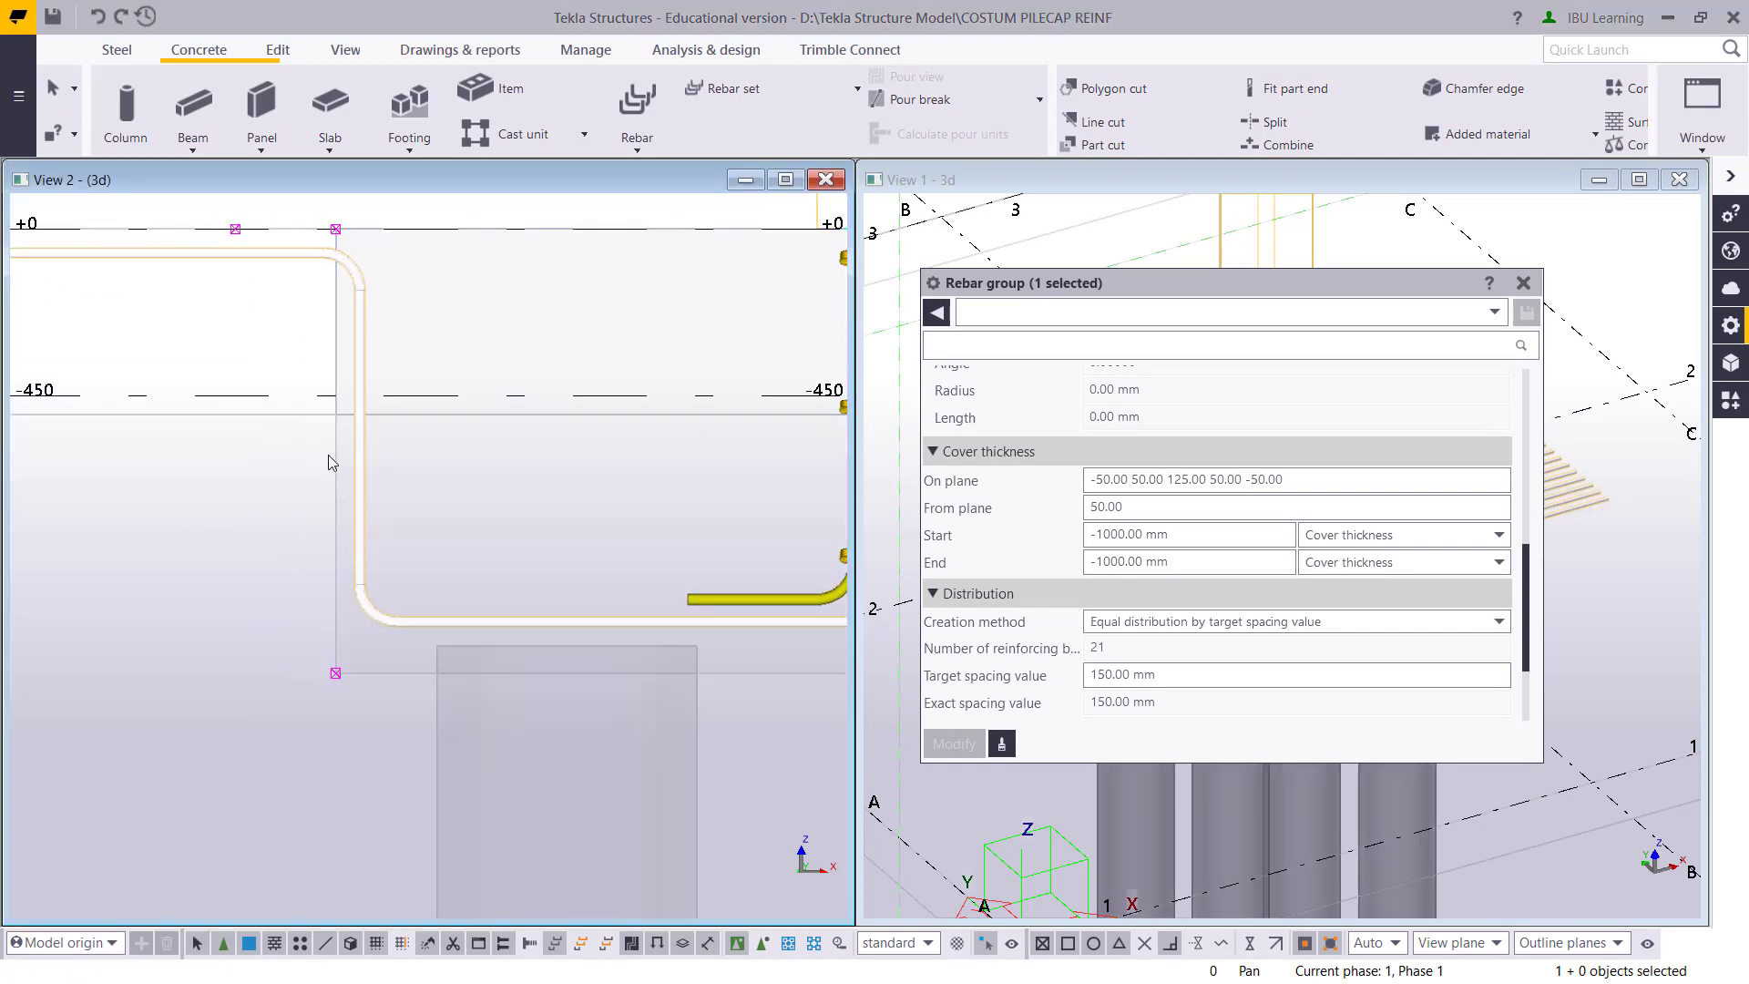
pyautogui.scroll(-1, 337, 364)
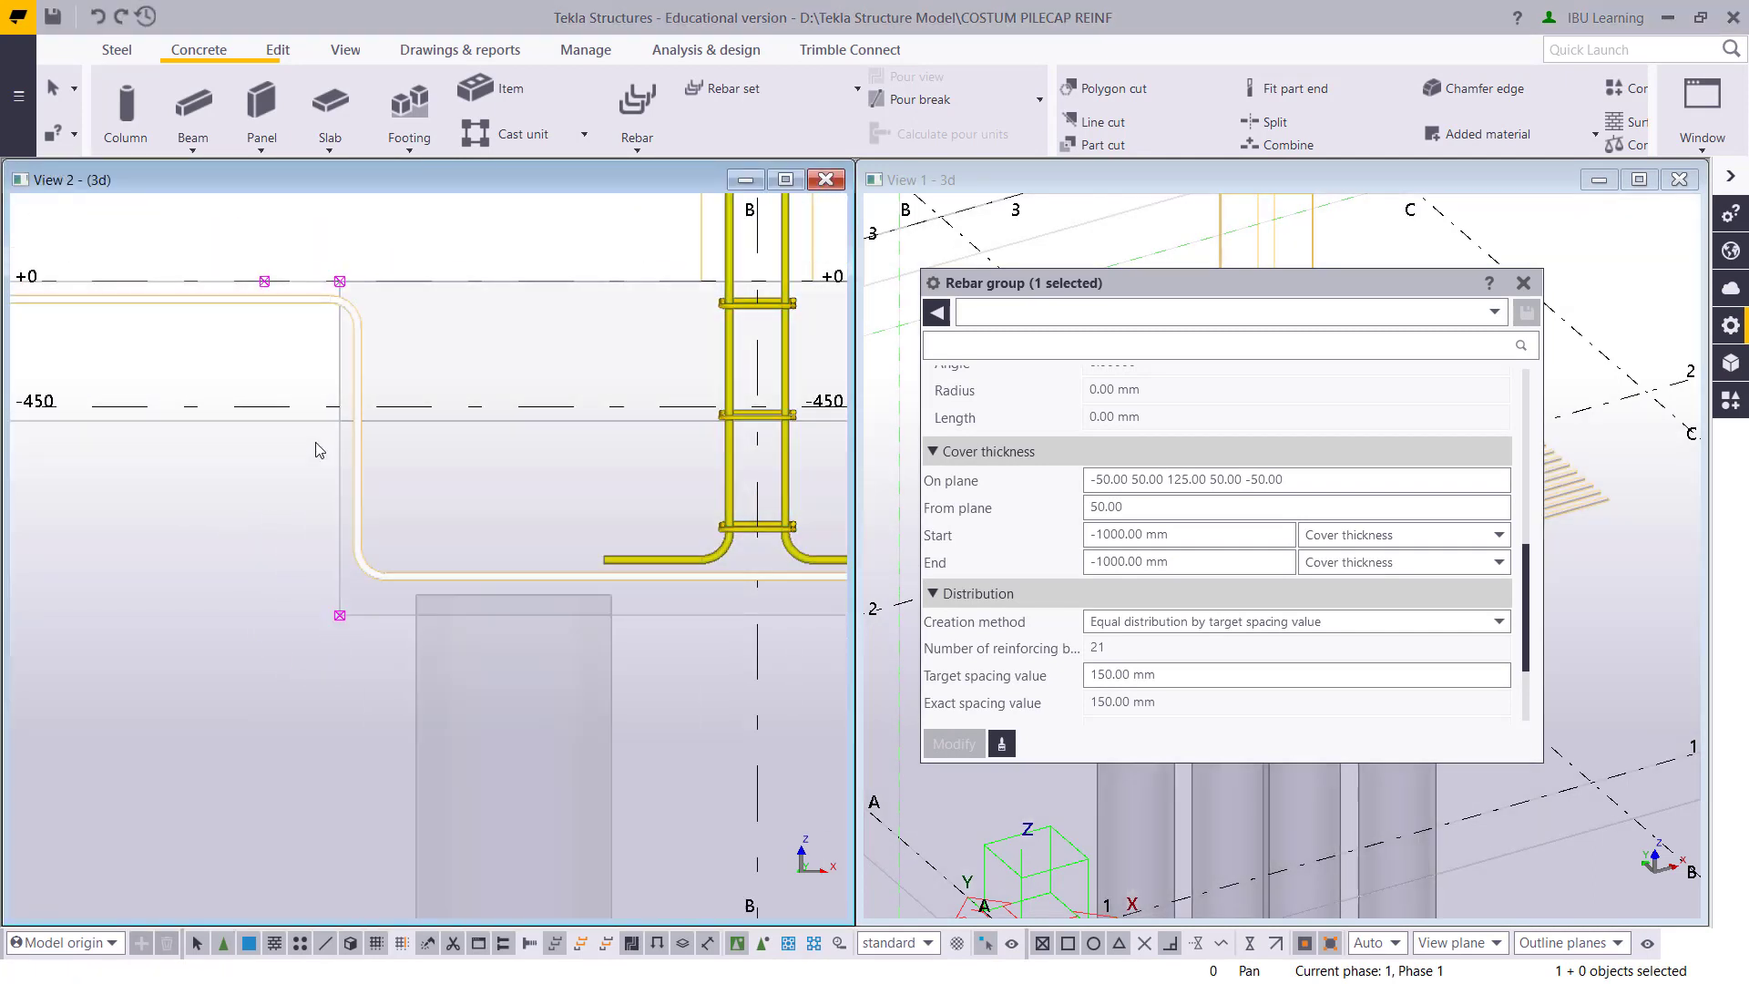
pyautogui.moveTo(332, 458); pyautogui.dragTo(458, 504, button='middle')
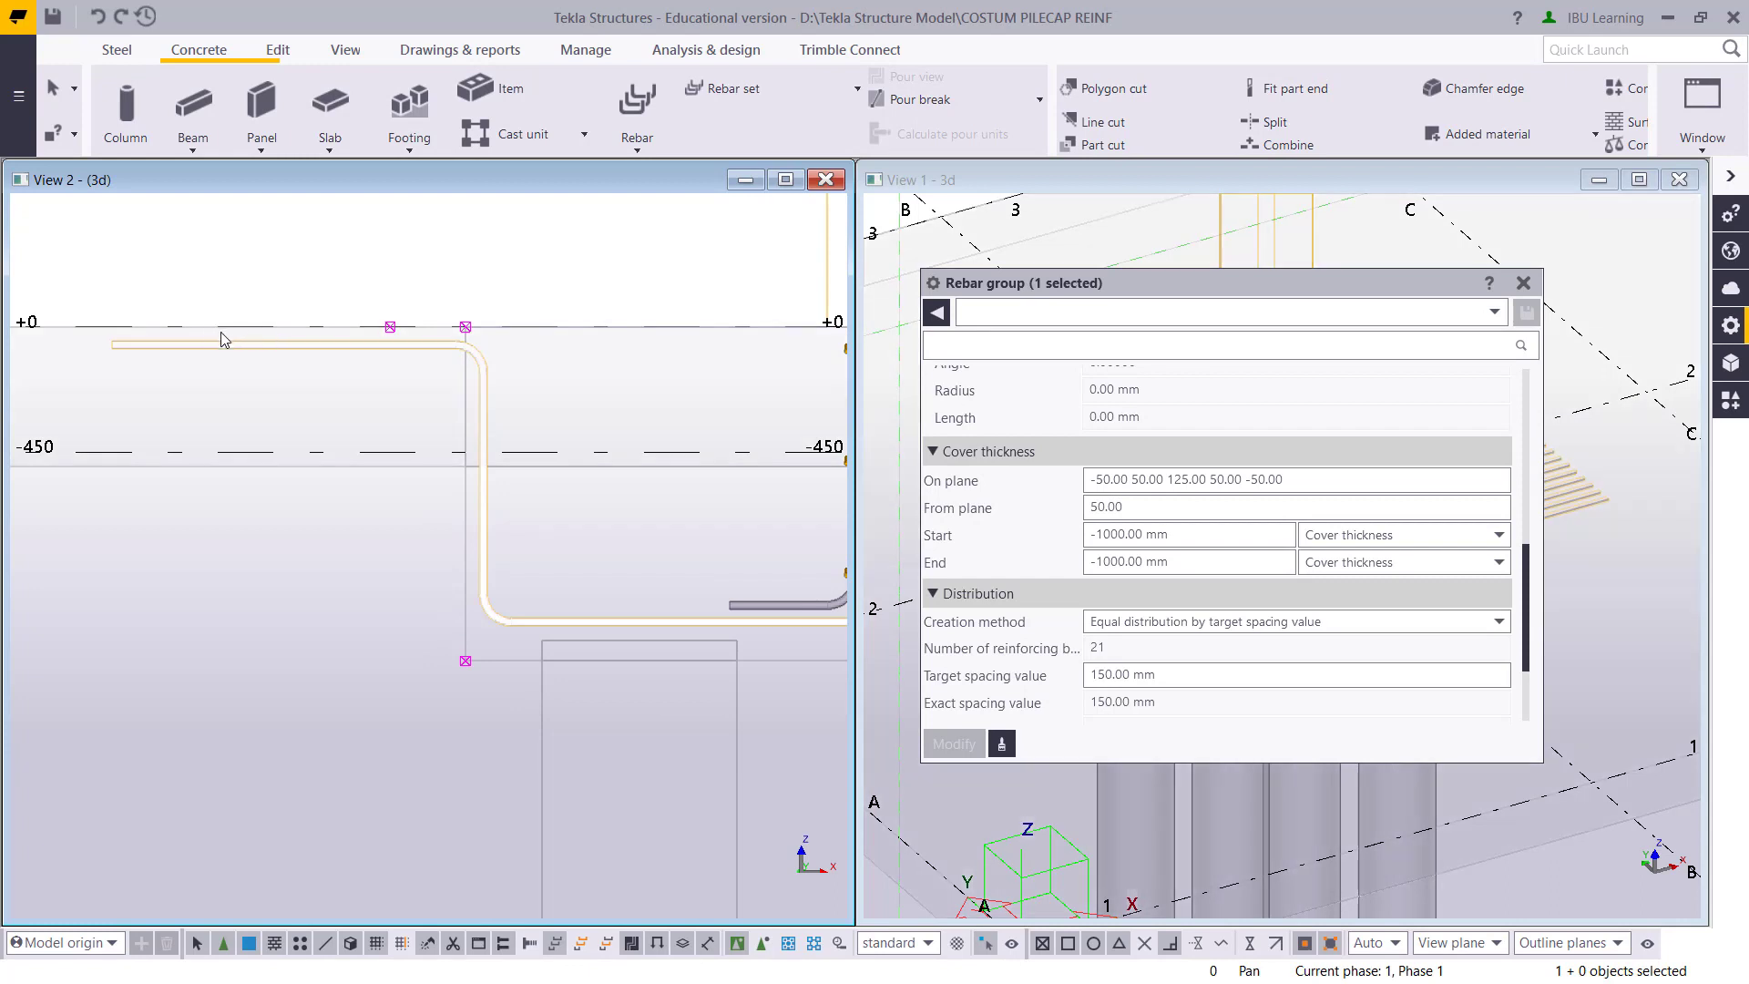
pyautogui.scroll(-1, 222, 336)
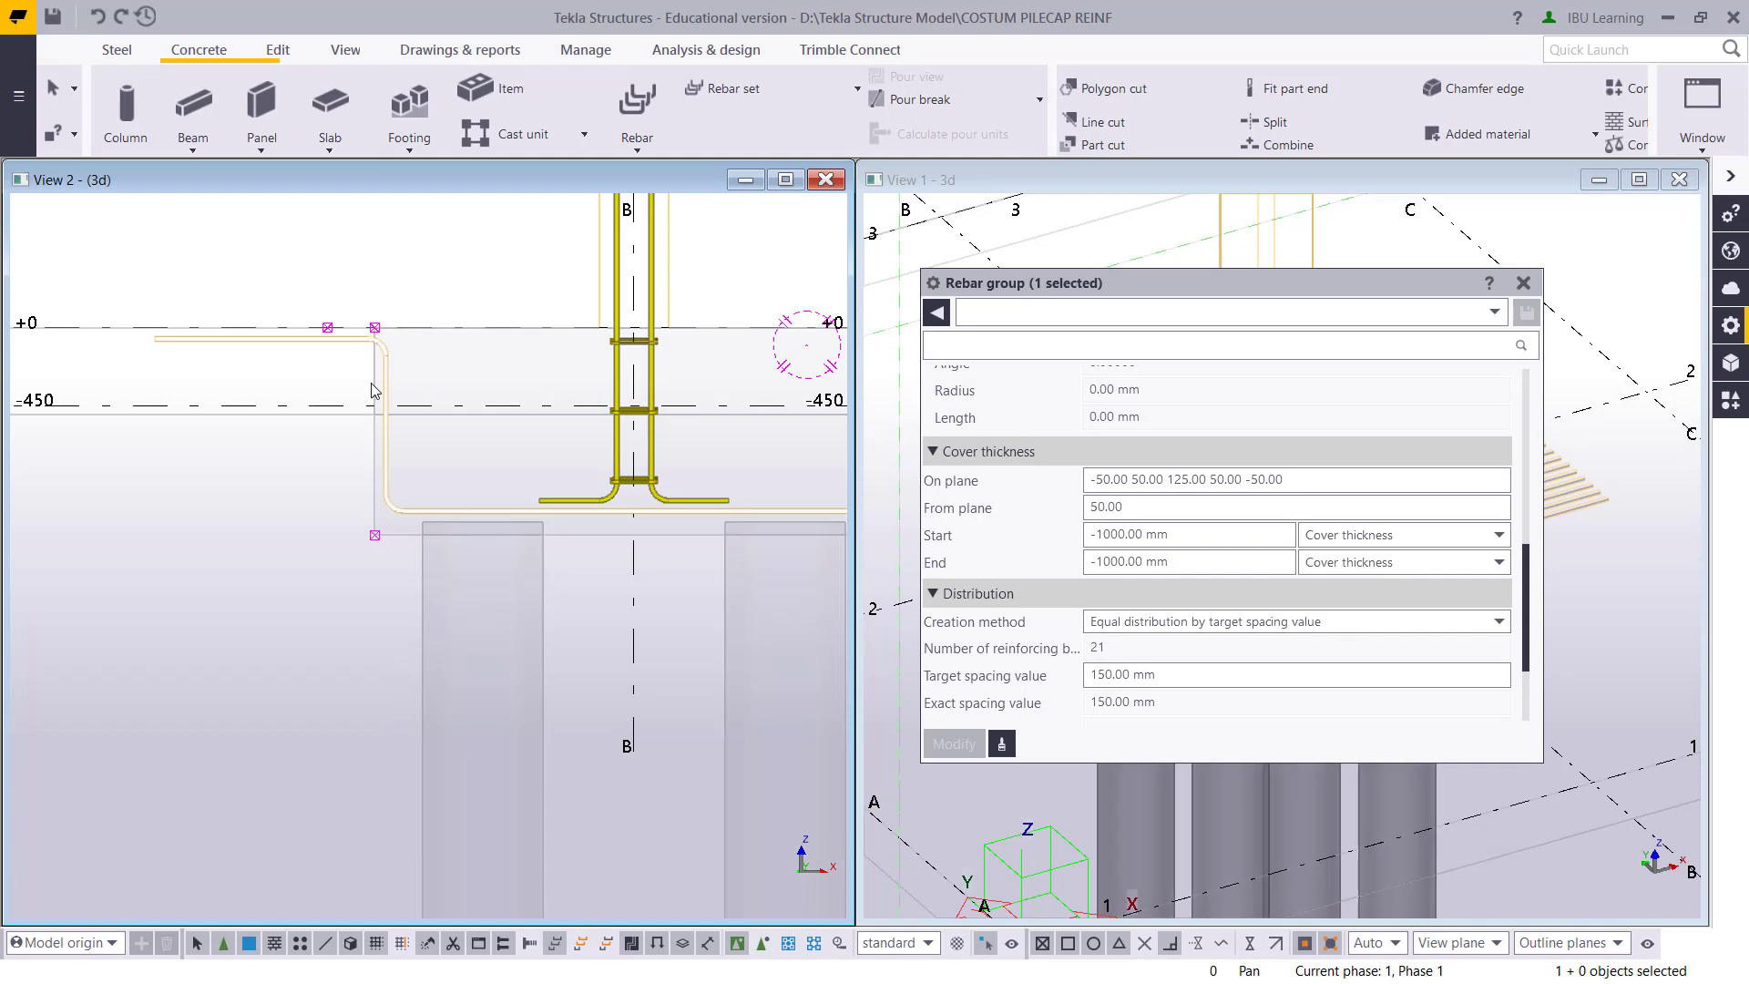
pyautogui.moveTo(571, 537); pyautogui.dragTo(363, 515, button='middle')
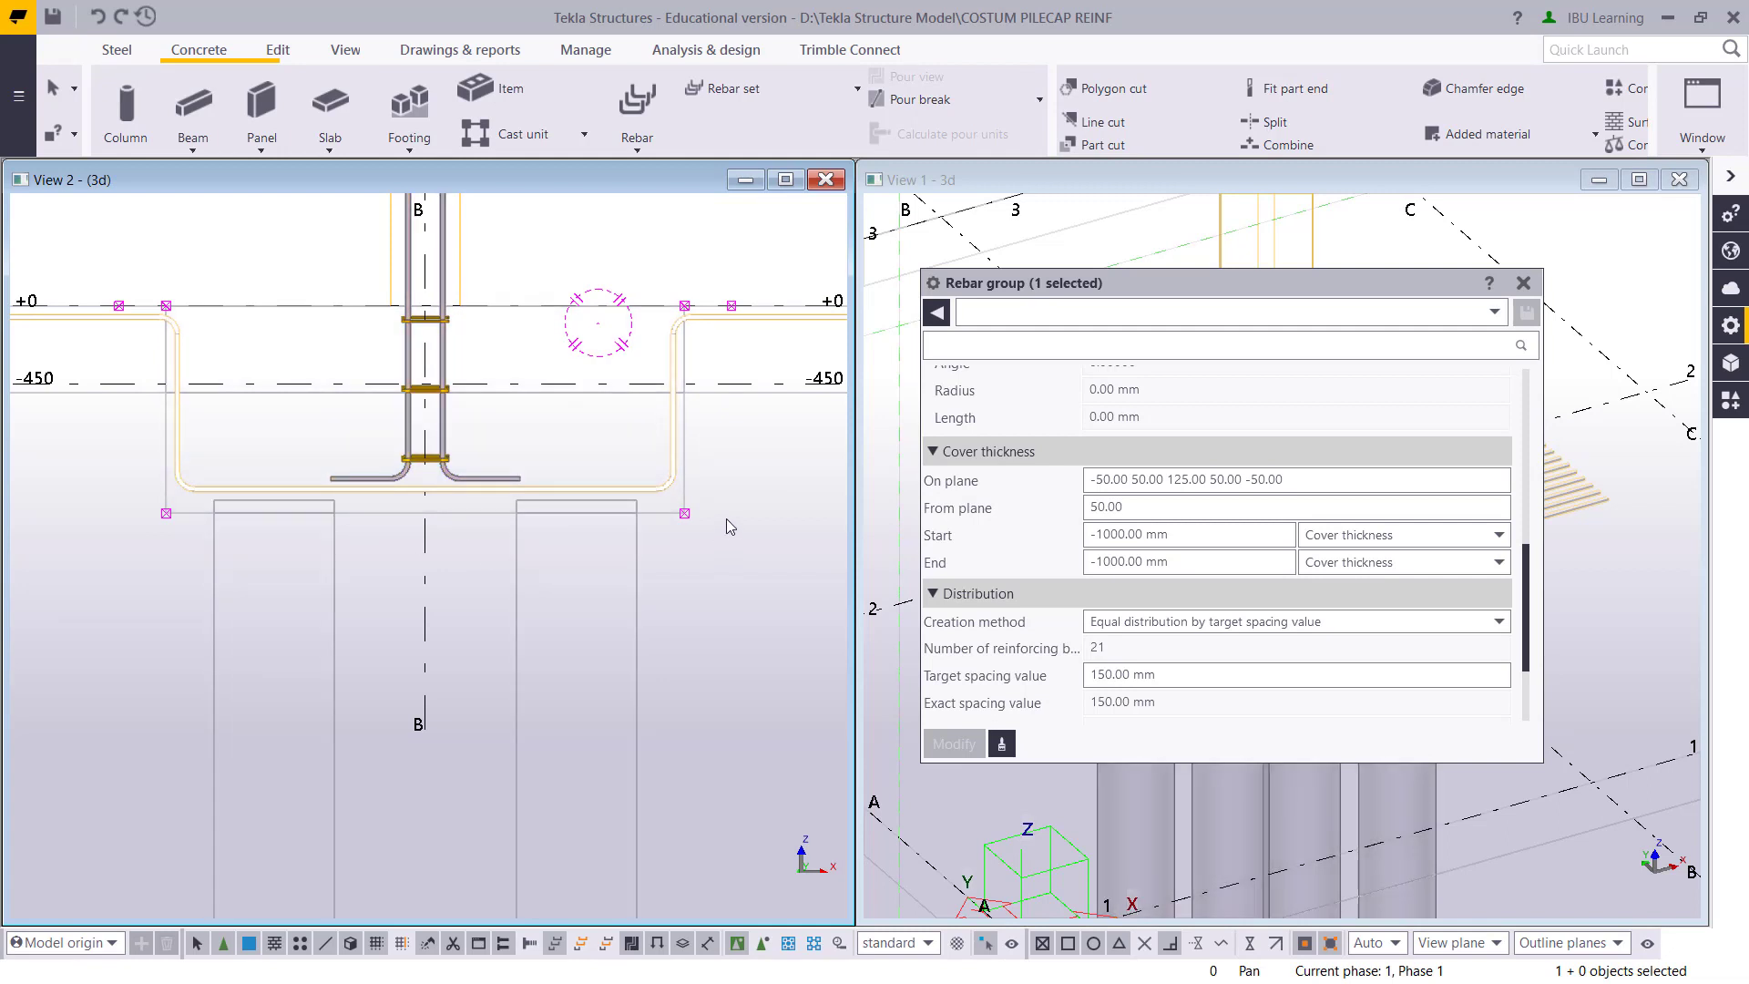
pyautogui.moveTo(606, 512); pyautogui.dragTo(547, 535, button='middle')
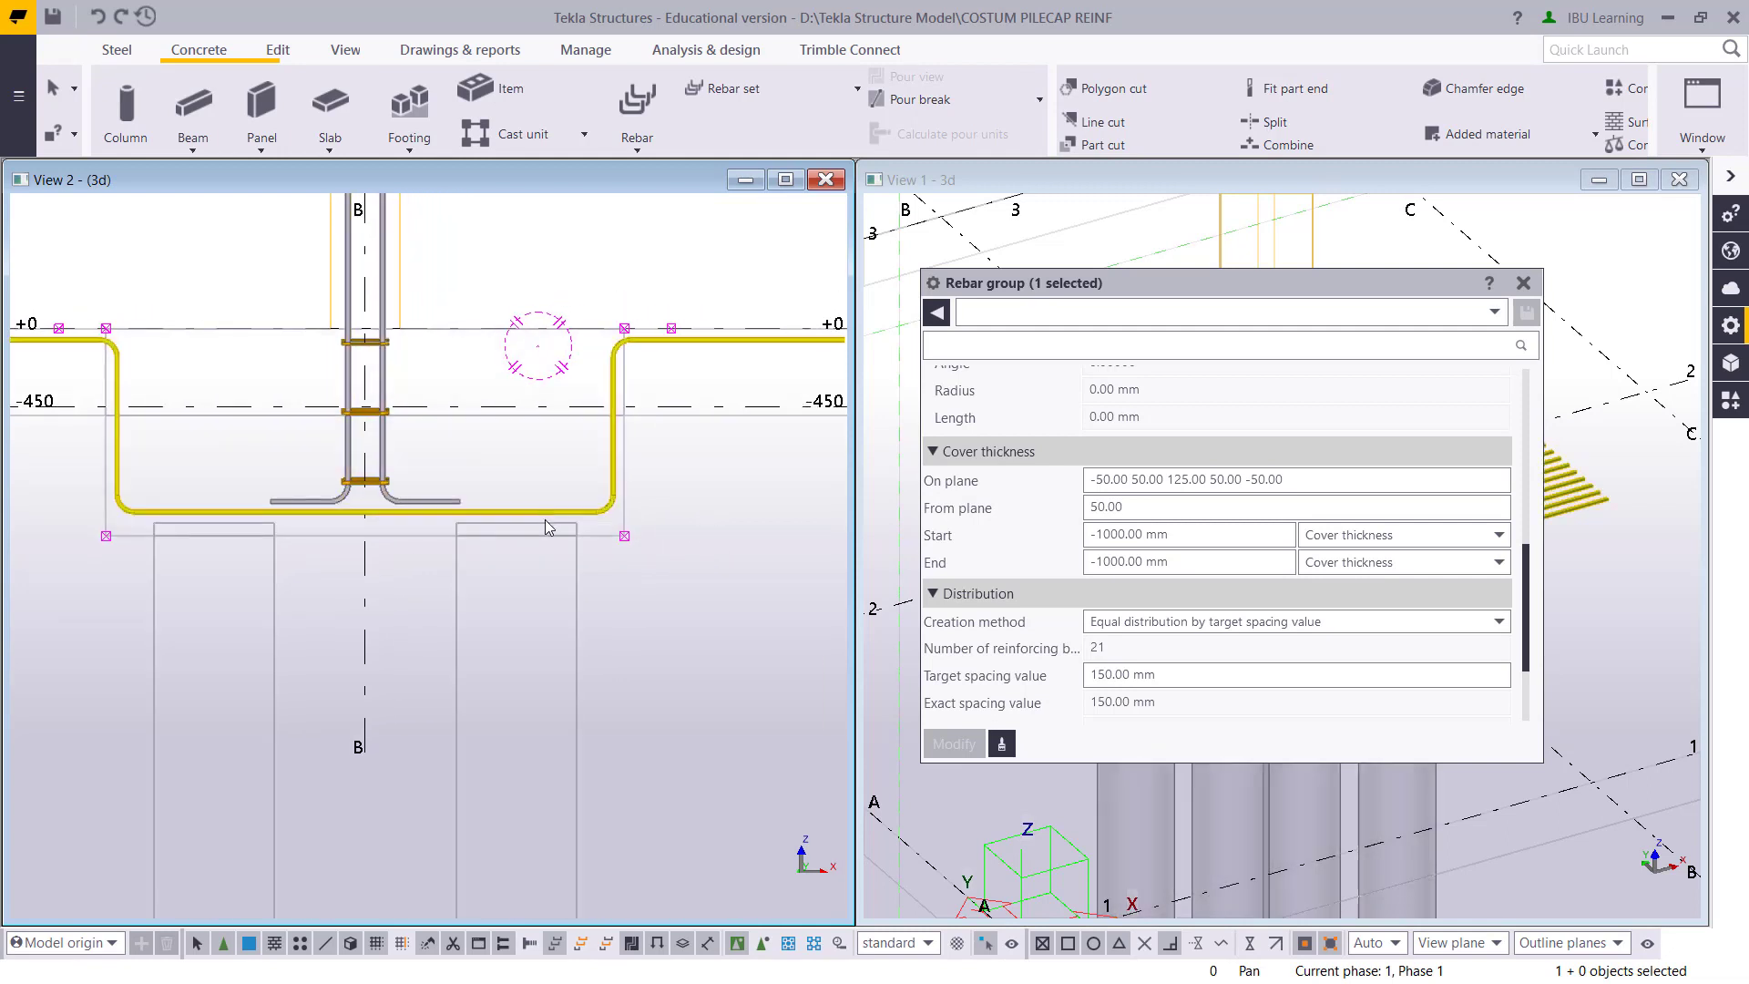
pyautogui.scroll(1, 628, 467)
pyautogui.moveTo(653, 462); pyautogui.dragTo(446, 489, button='middle')
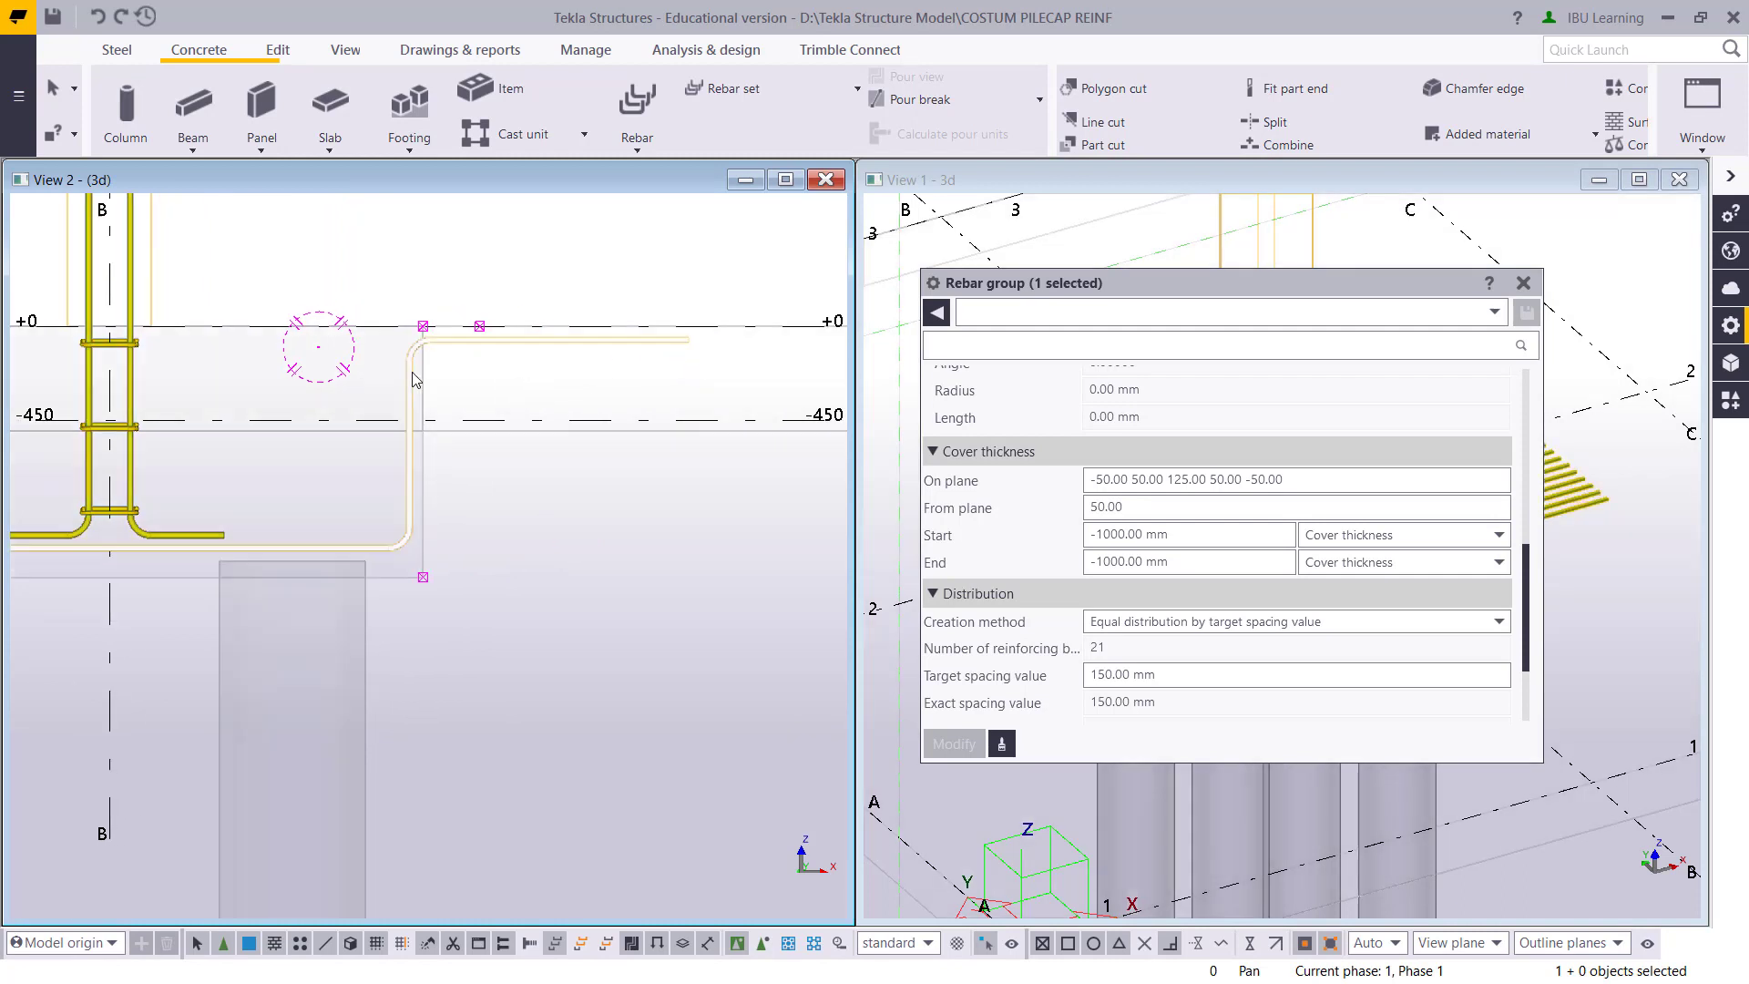
pyautogui.scroll(-3, 610, 481)
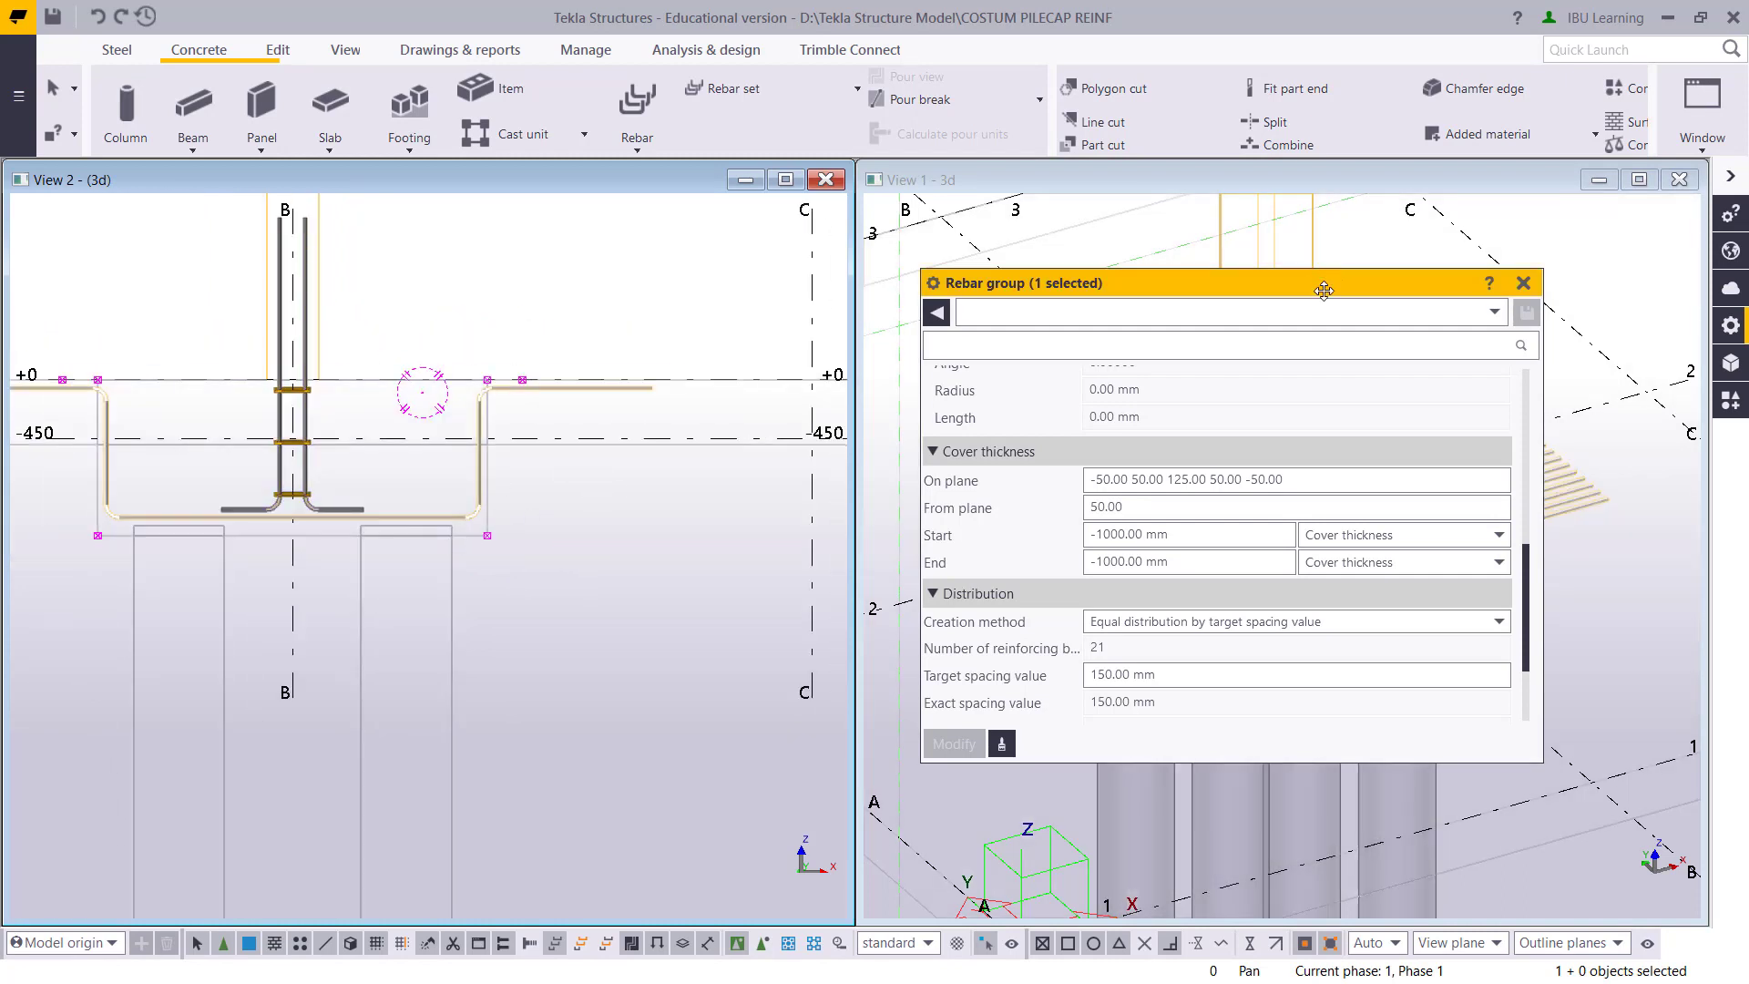
# Orbit the 3D model to check the U-bars, deselect the group and close its properties
pyautogui.moveTo(1323, 289); pyautogui.dragTo(674, 321)
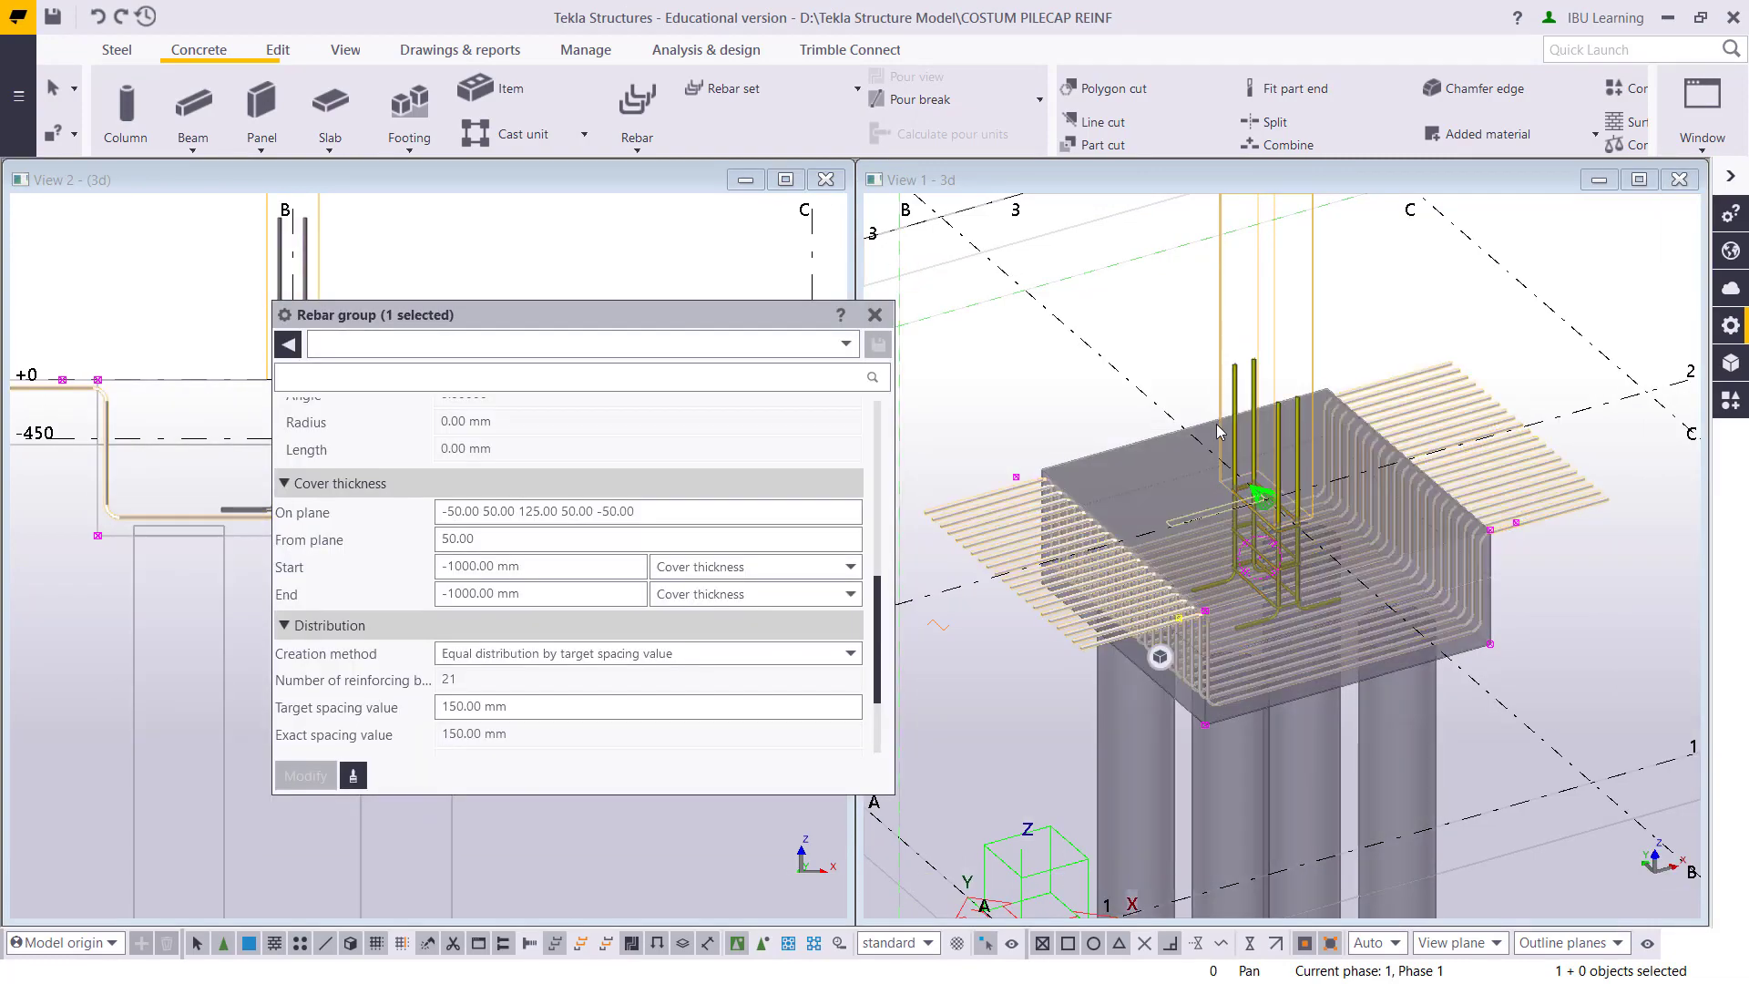
pyautogui.keyDown('ctrl'); pyautogui.moveTo(1319, 693); pyautogui.dragTo(1367, 700, button='middle'); pyautogui.keyUp('ctrl')
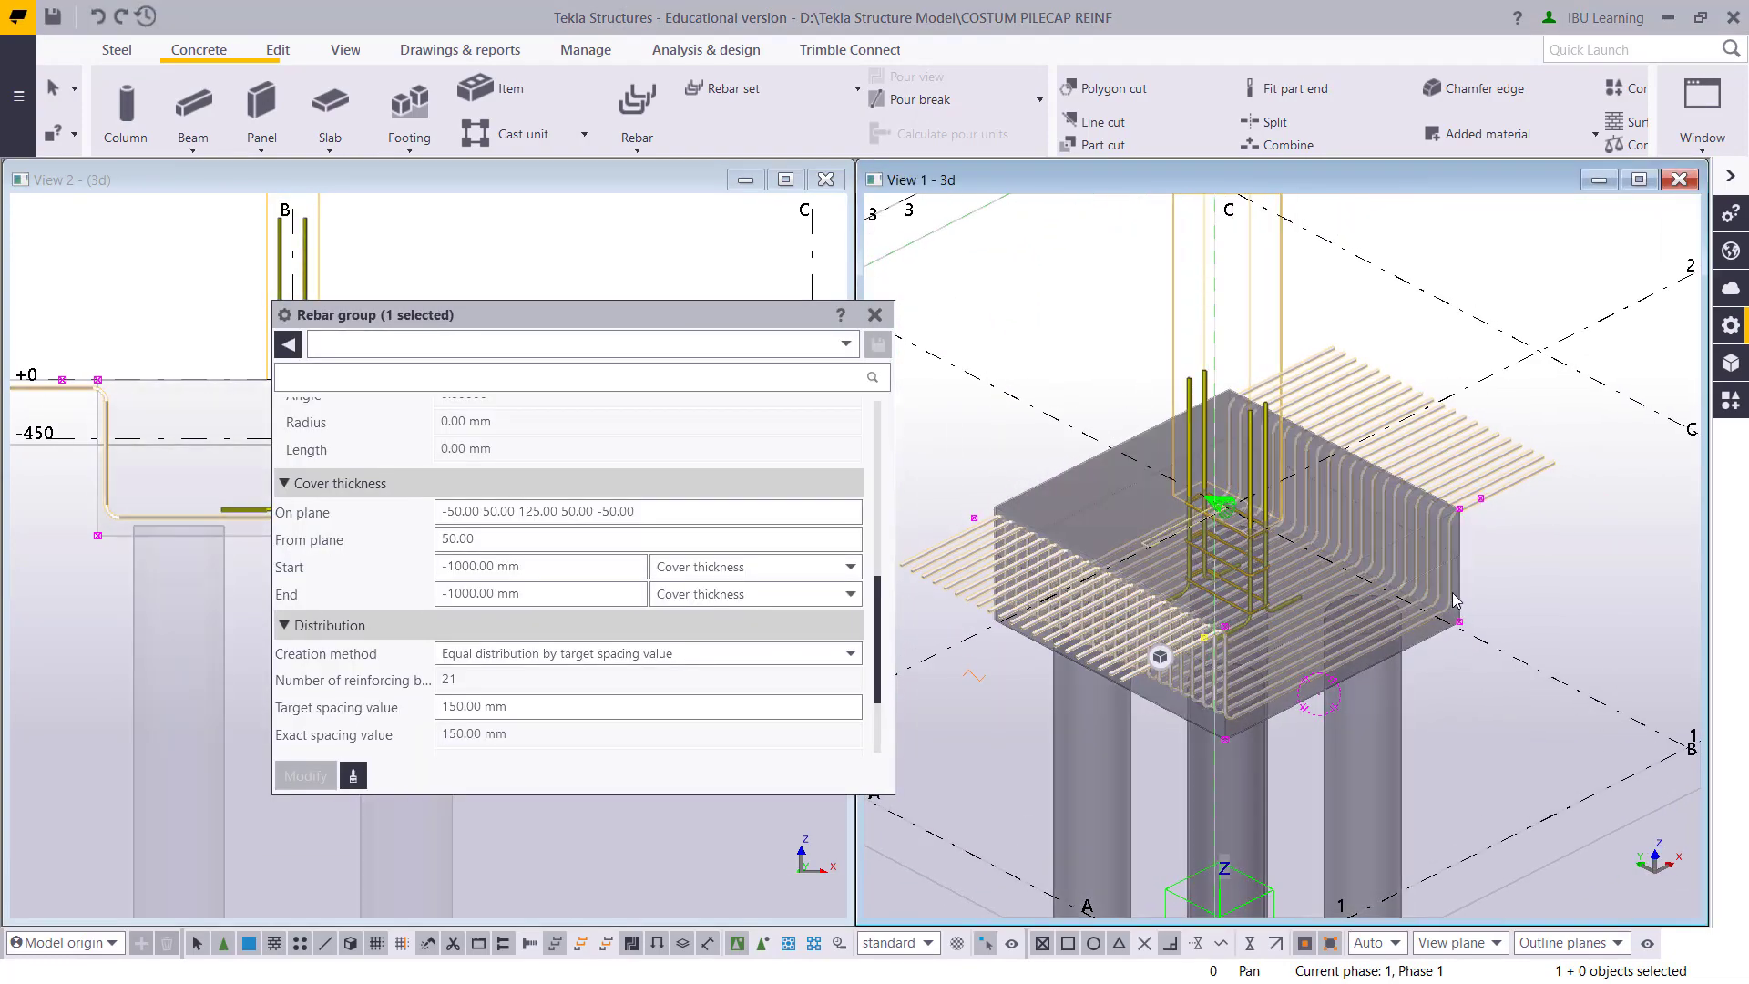
pyautogui.keyDown('ctrl'); pyautogui.moveTo(1453, 601); pyautogui.dragTo(1539, 585, button='middle'); pyautogui.keyUp('ctrl')
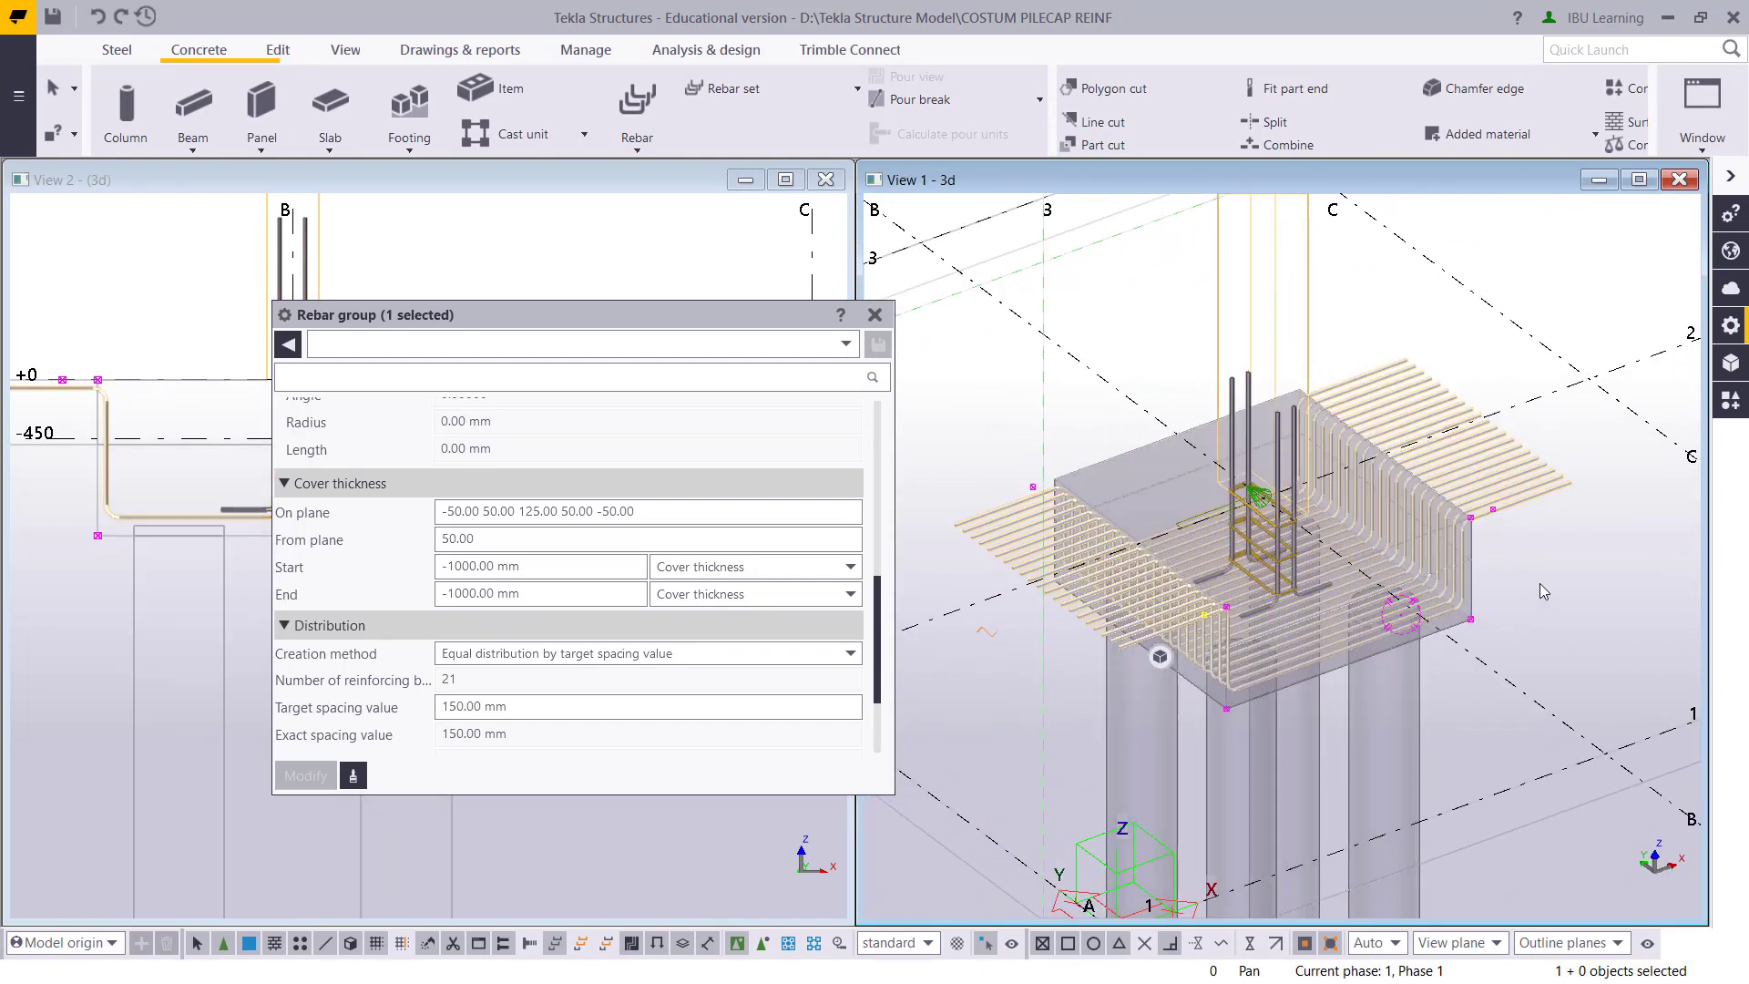
pyautogui.click(1421, 716)
pyautogui.moveTo(692, 314); pyautogui.dragTo(906, 346)
pyautogui.click(1060, 341)
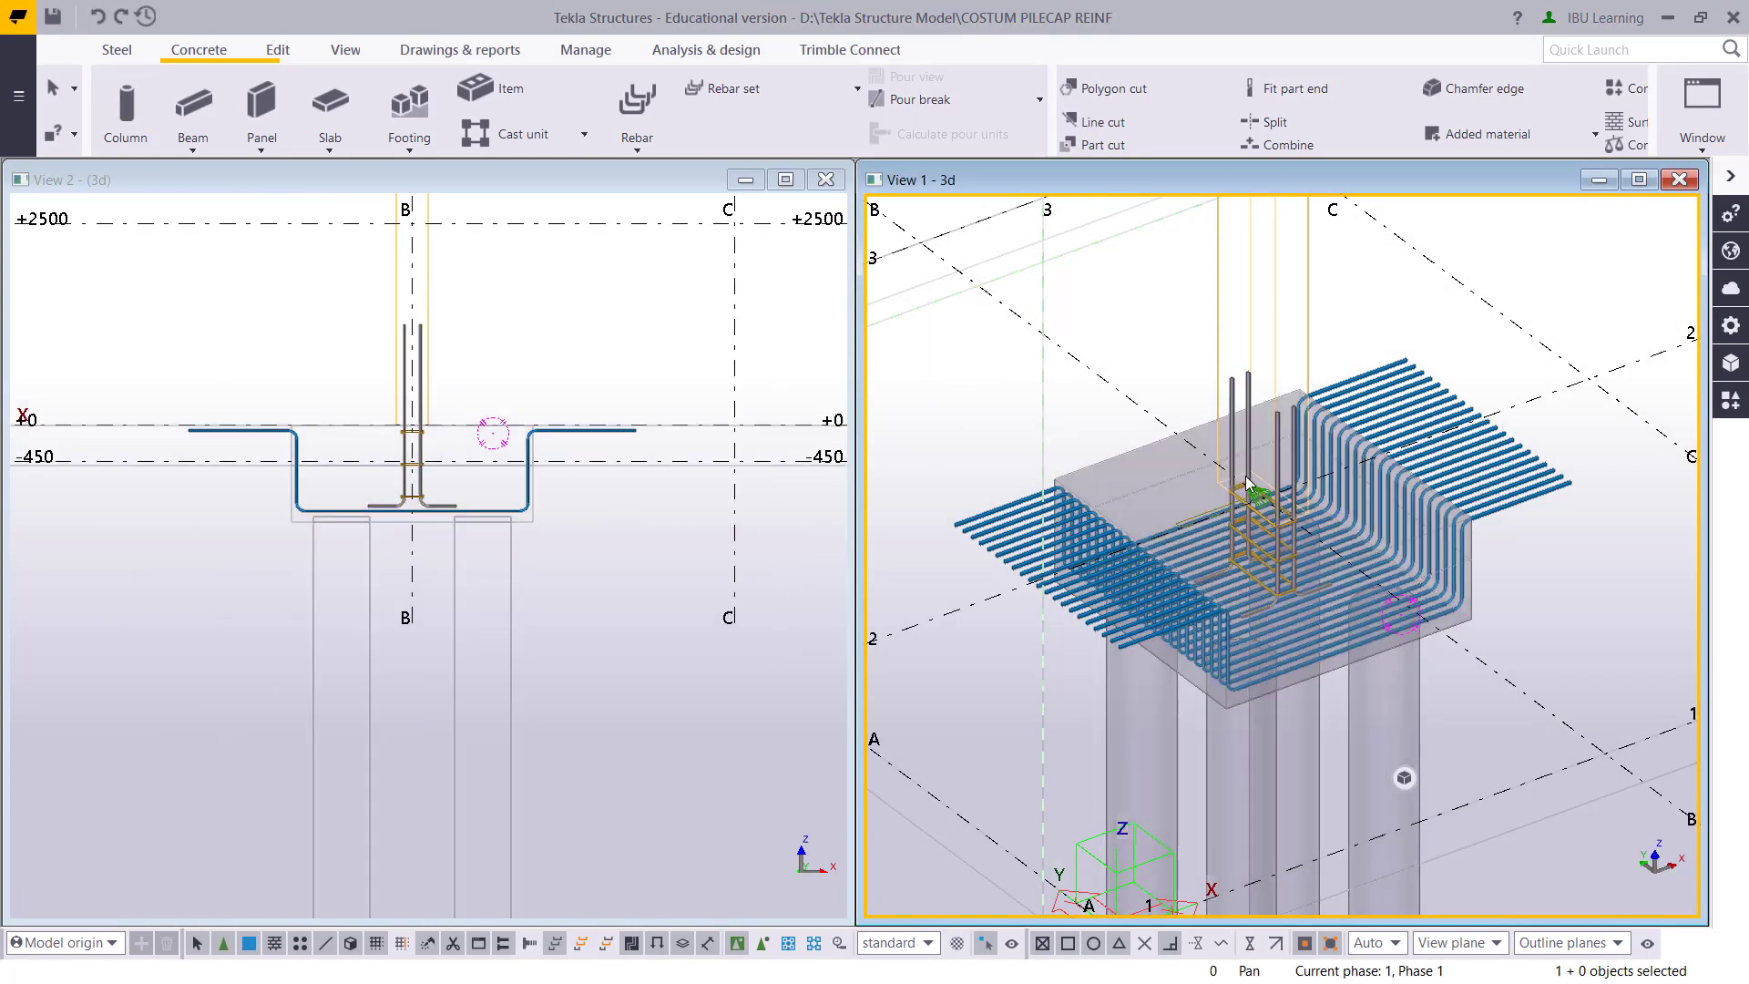
# Switch View 1 to plan and copy the U-bar group rotated 90° about Z
pyautogui.hotkey('ctrl', 'p')
pyautogui.scroll(4, 1324, 607)
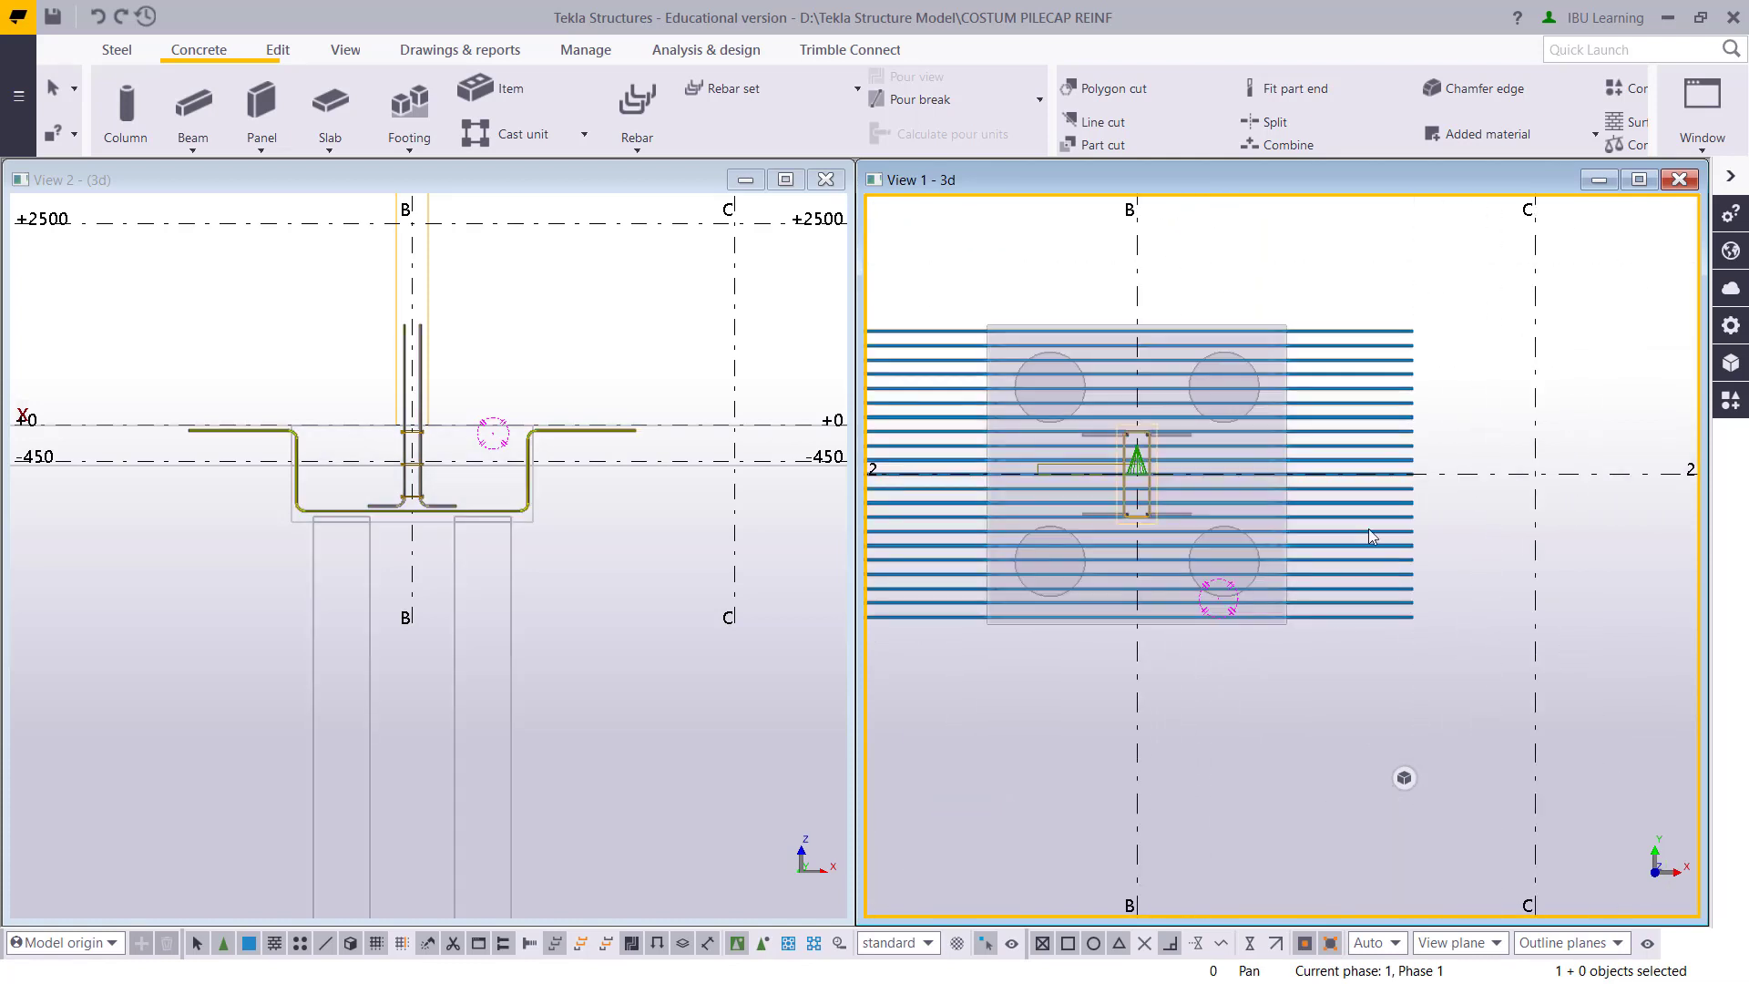
pyautogui.click(1368, 528)
pyautogui.rightClick(1357, 526)
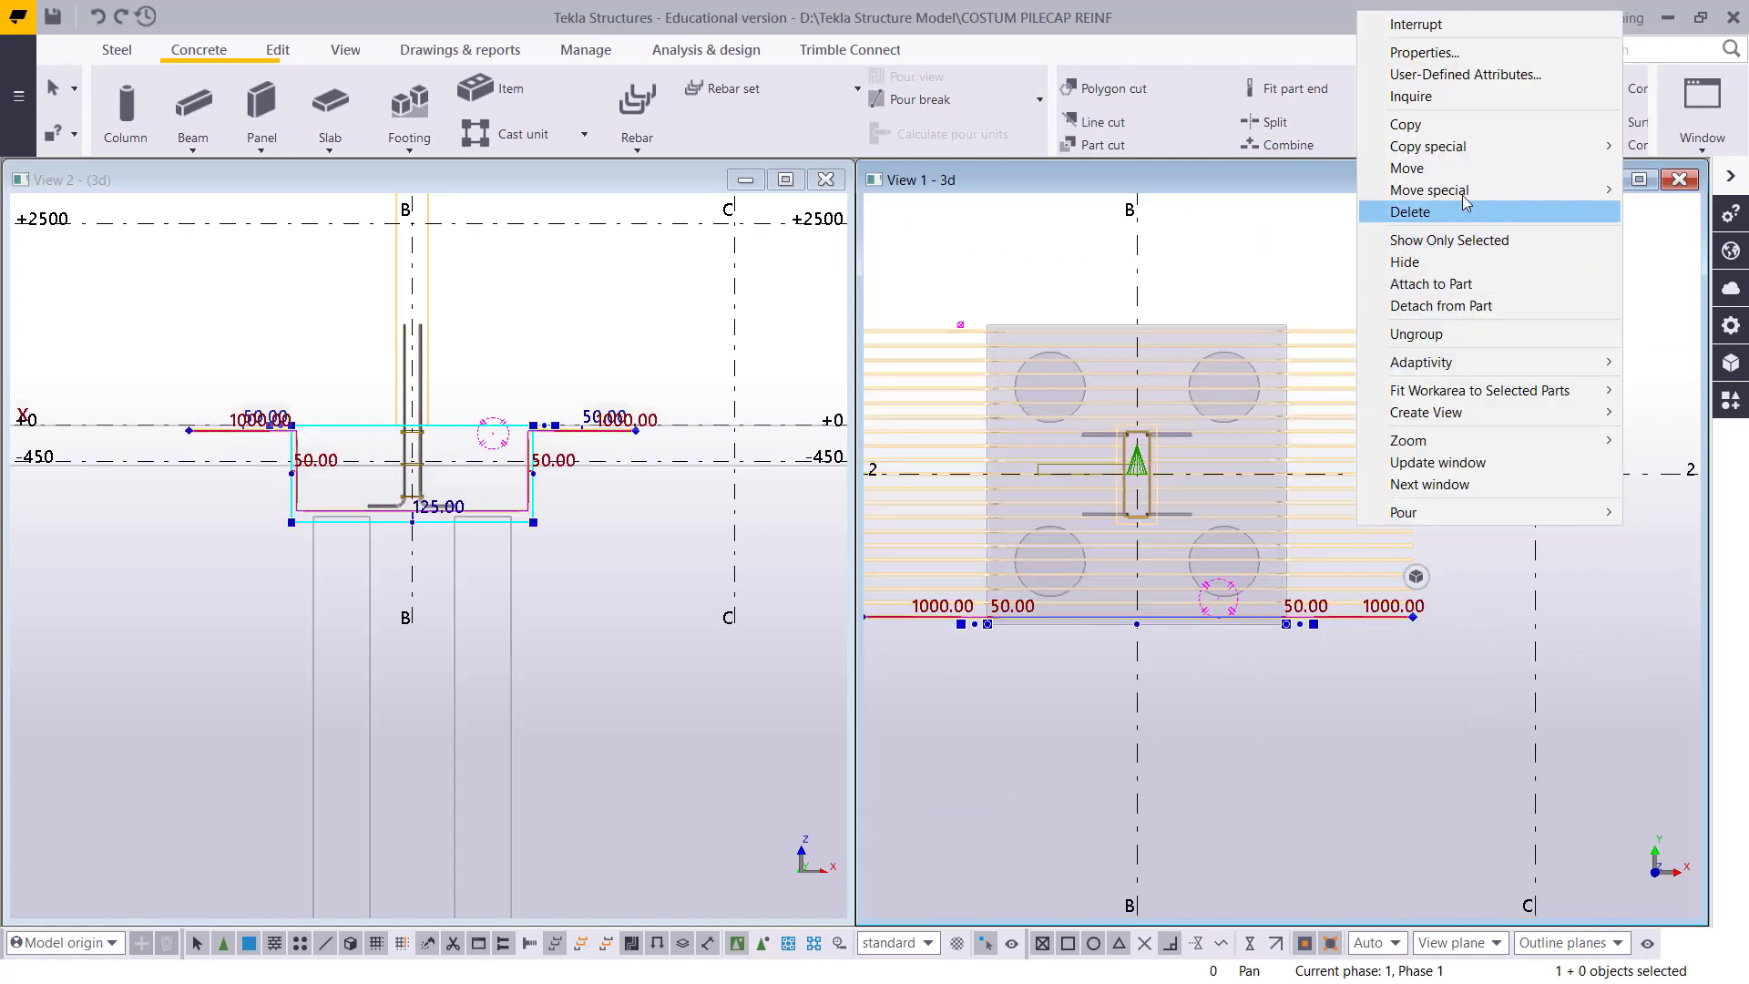
pyautogui.moveTo(1455, 154)
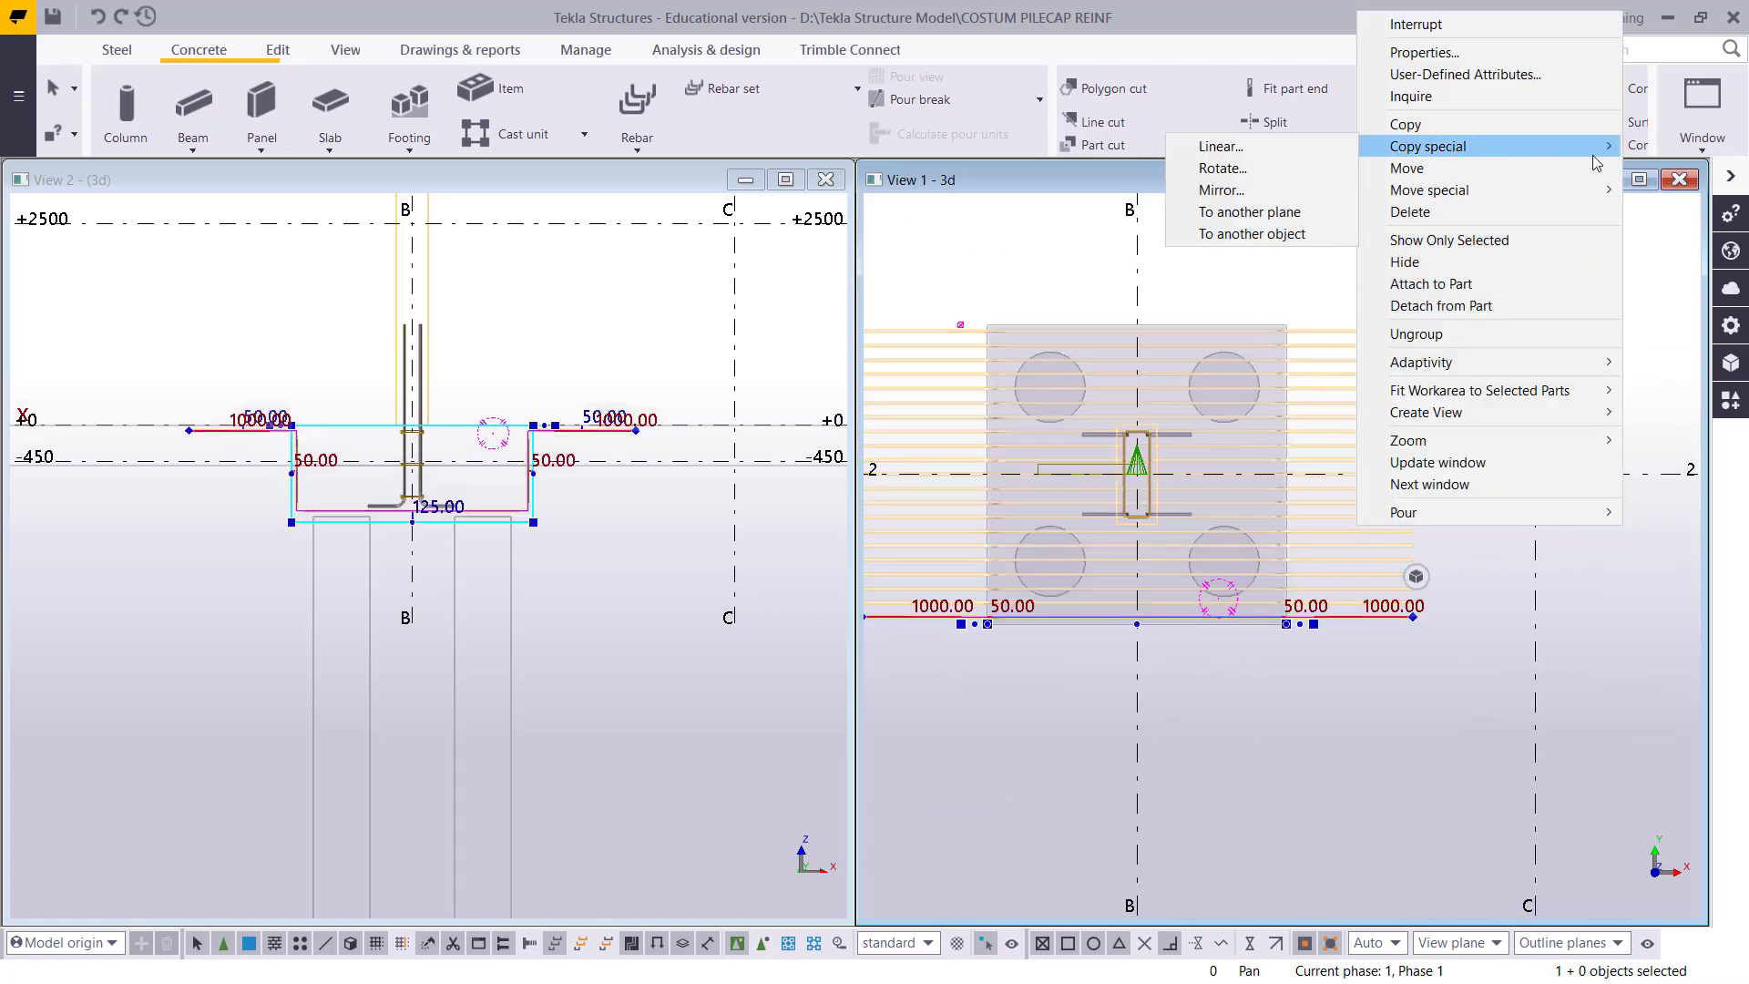
pyautogui.click(1221, 168)
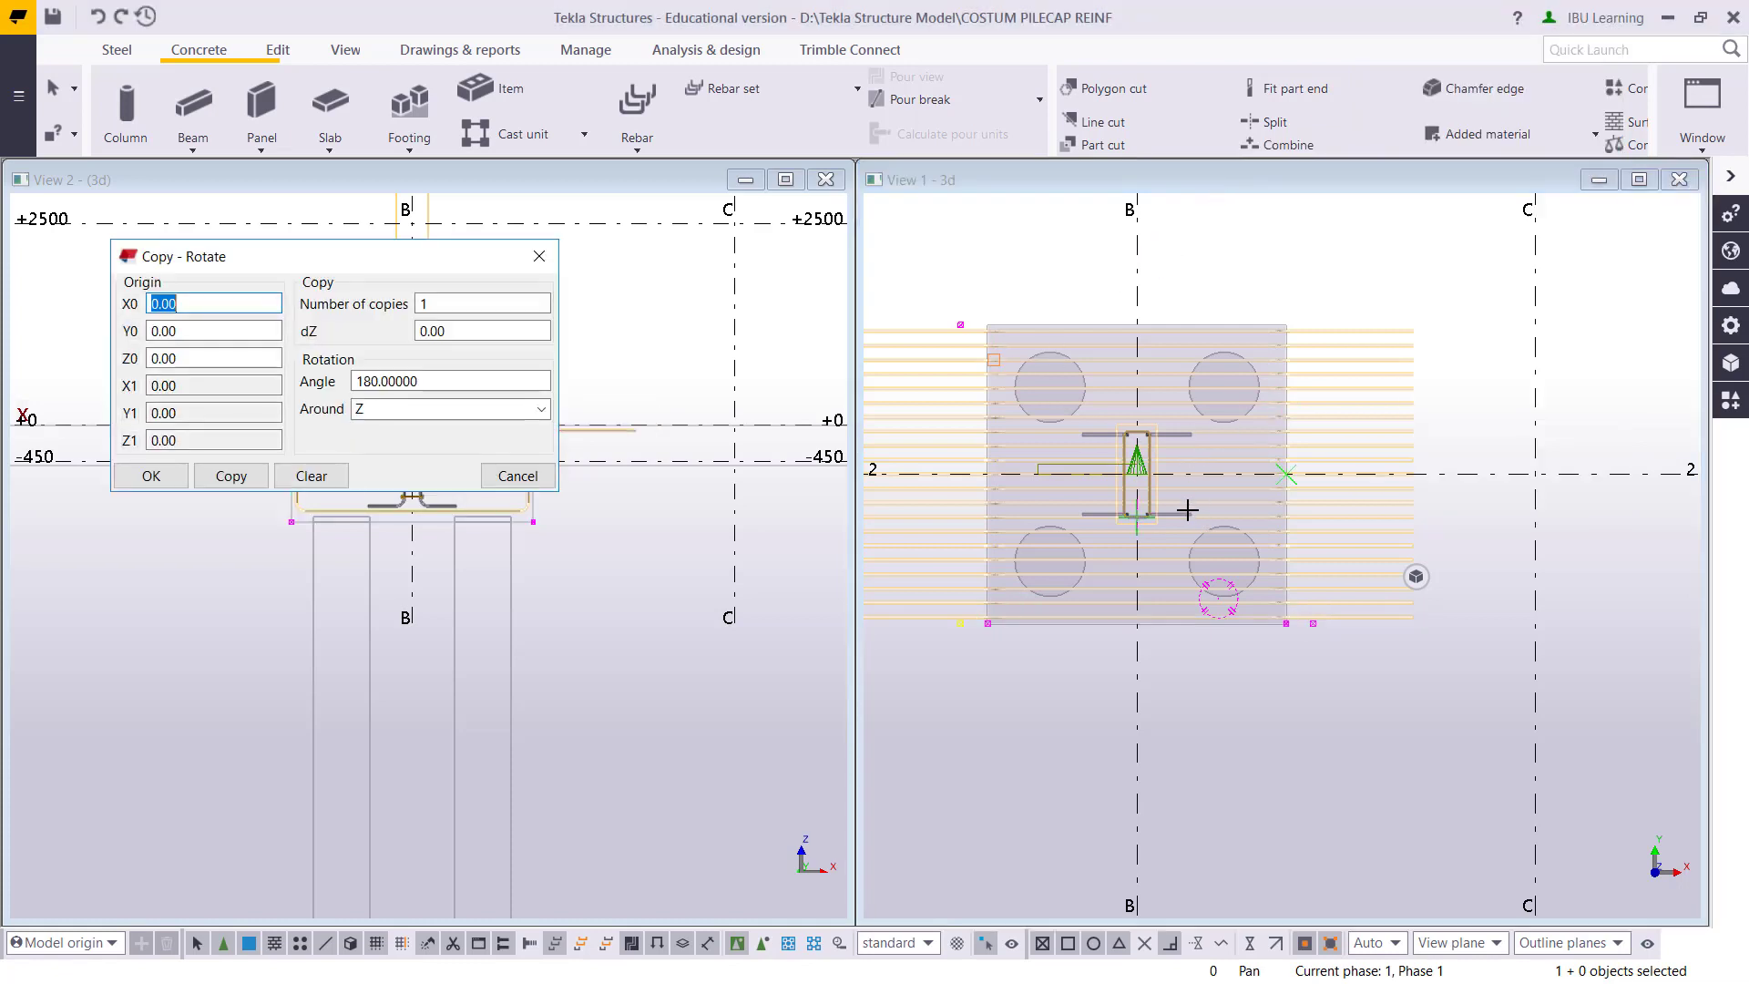
pyautogui.scroll(3, 1146, 504)
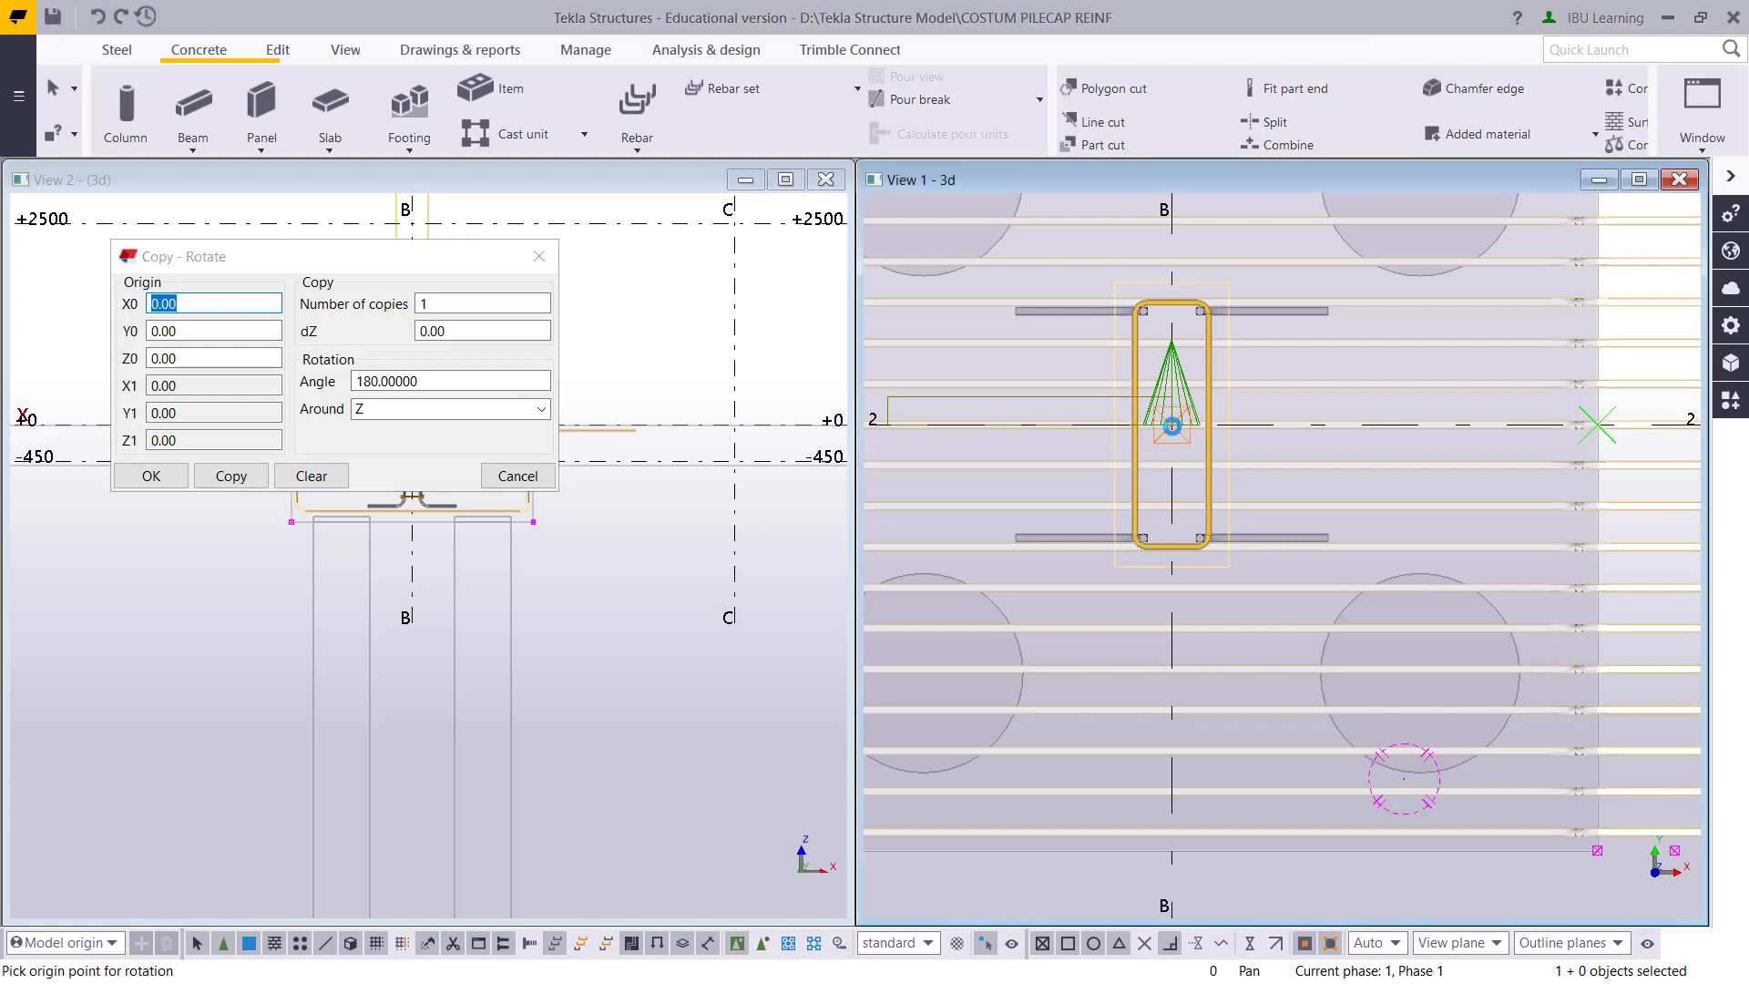
pyautogui.doubleClick(419, 381)
pyautogui.write('90')
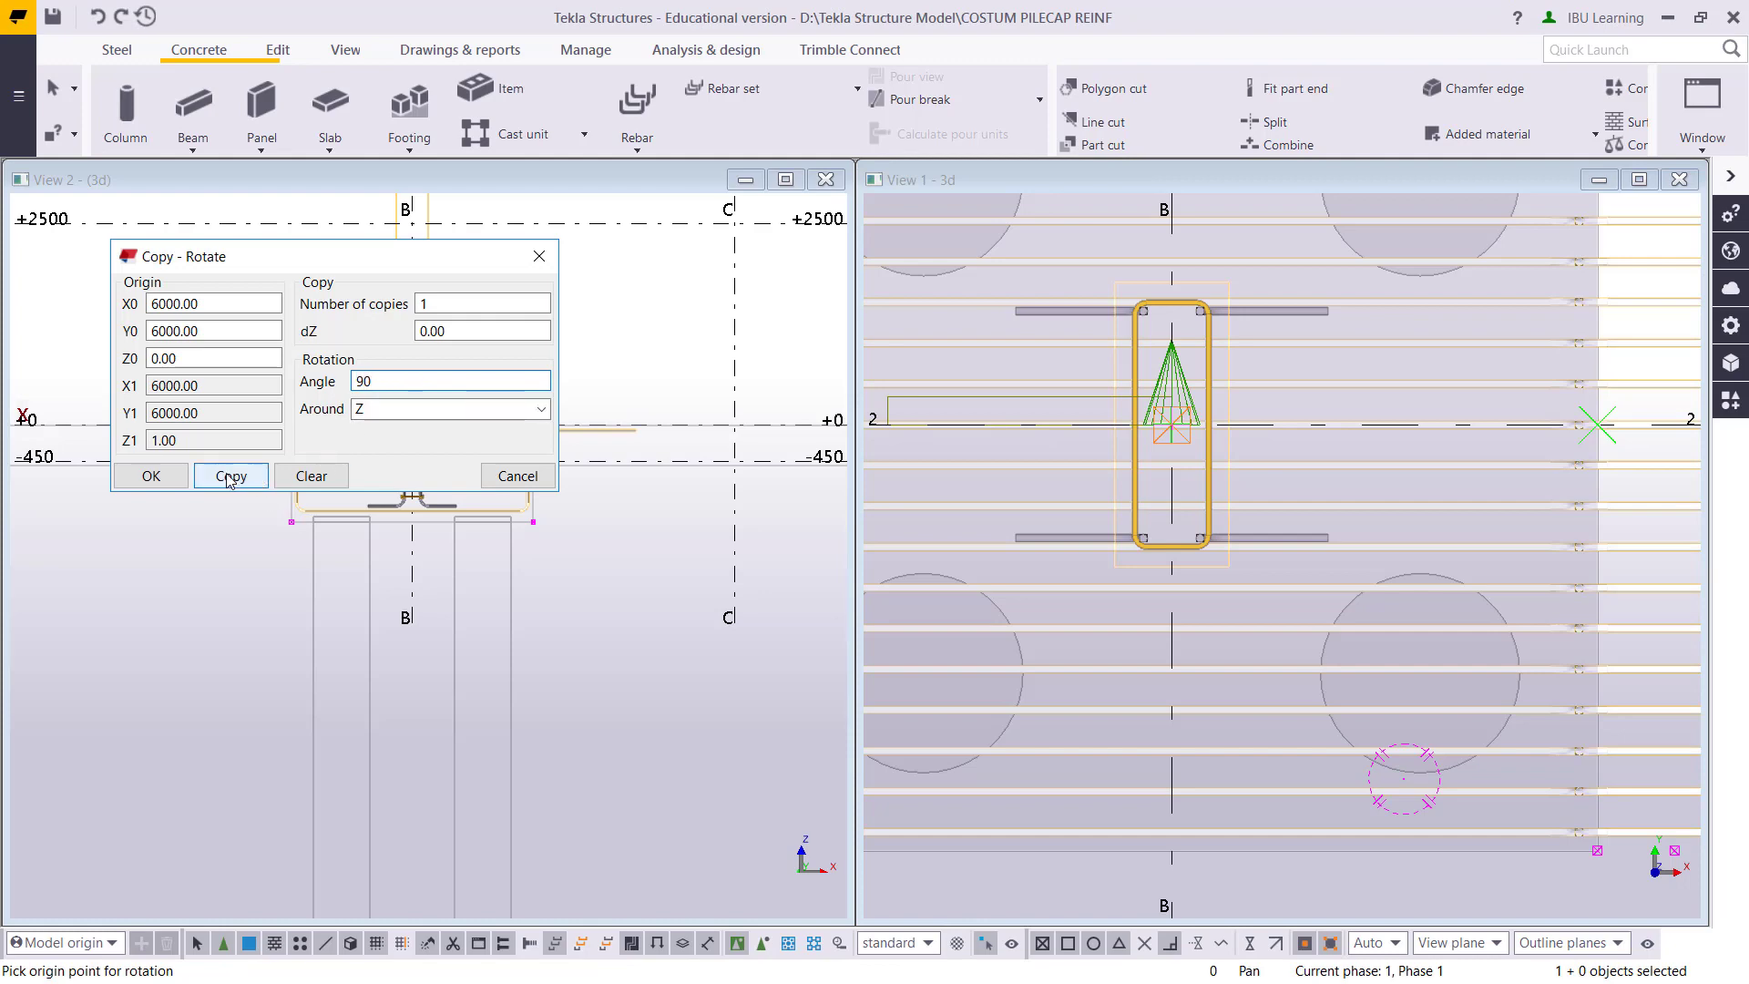
pyautogui.click(231, 477)
# Return View 1 to 3D and zoom in on the pile cap's rebar cage
pyautogui.scroll(-5, 1254, 527)
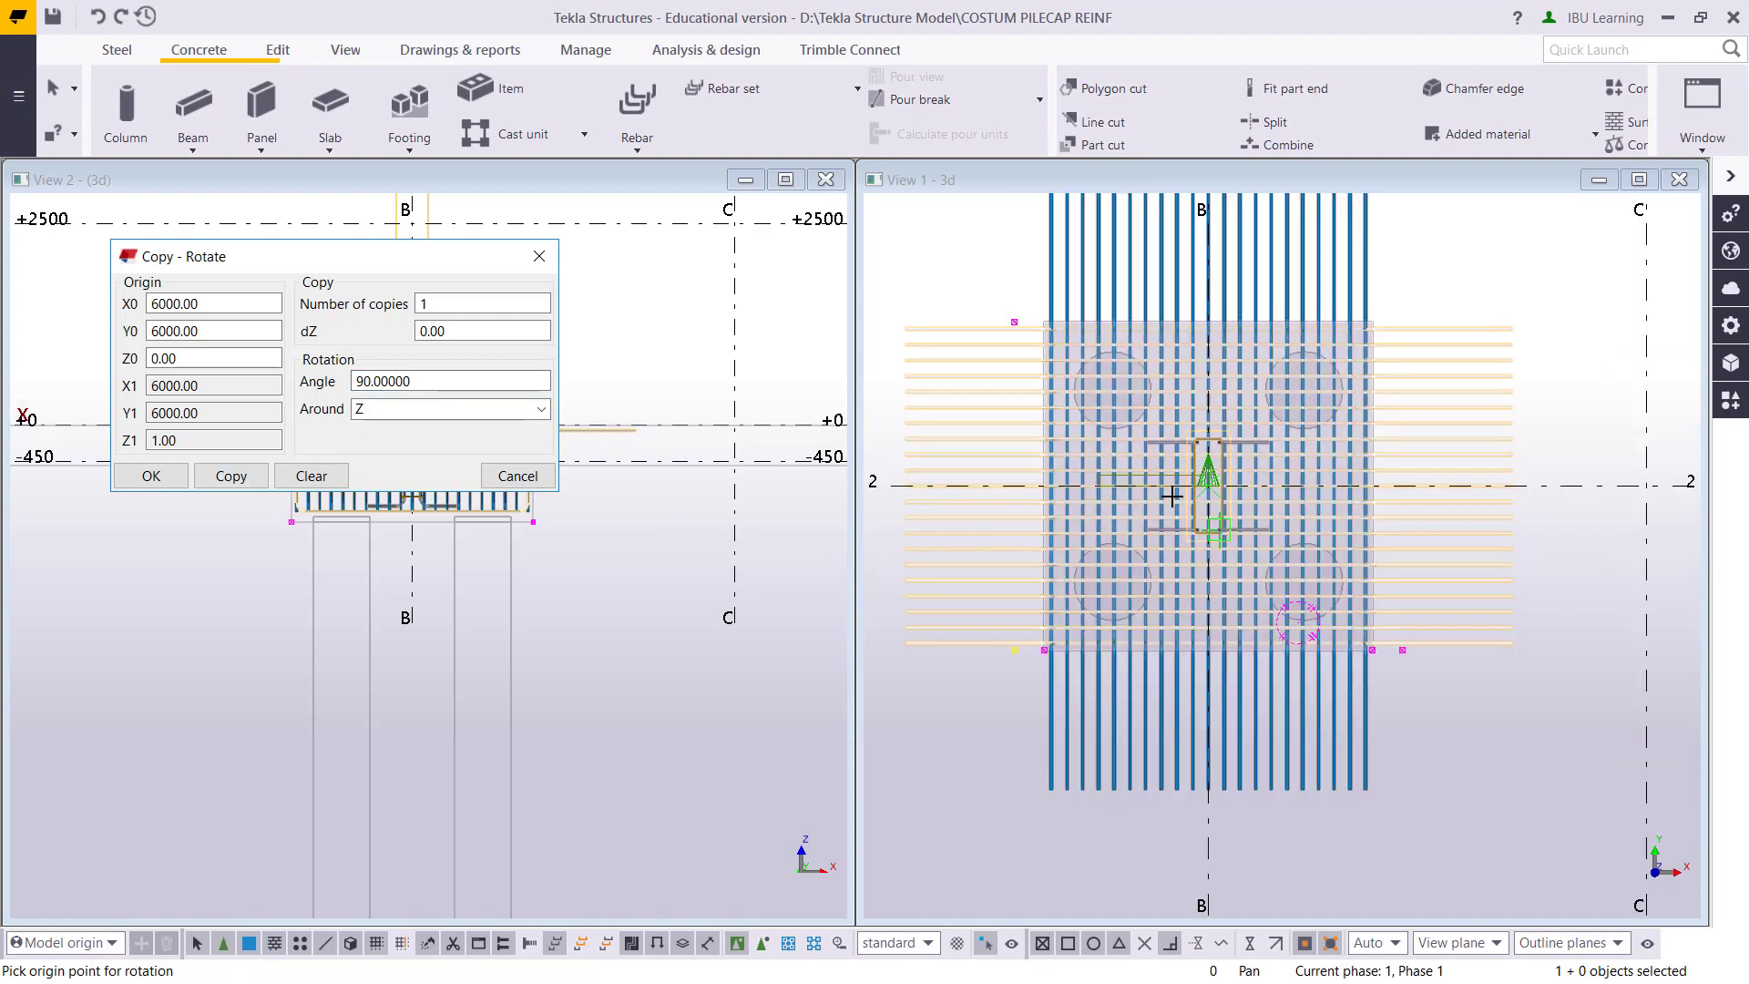
pyautogui.moveTo(1297, 679); pyautogui.dragTo(1387, 699, button='middle')
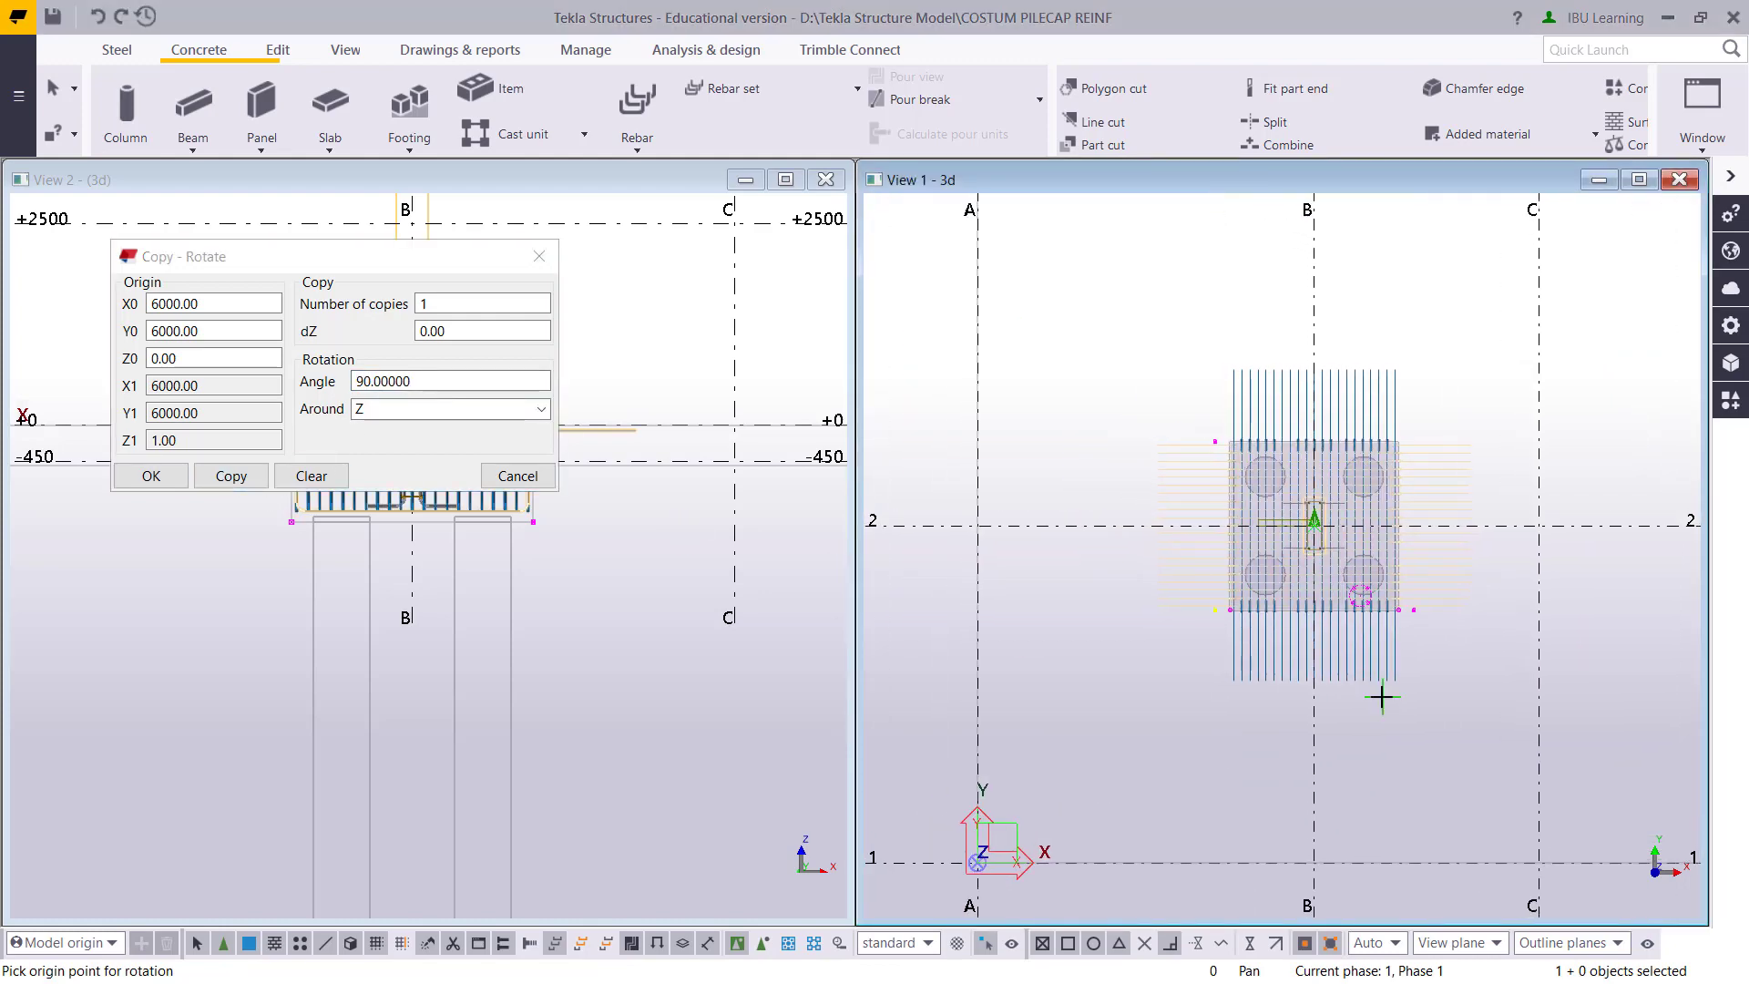
pyautogui.hotkey('ctrl', 'p')
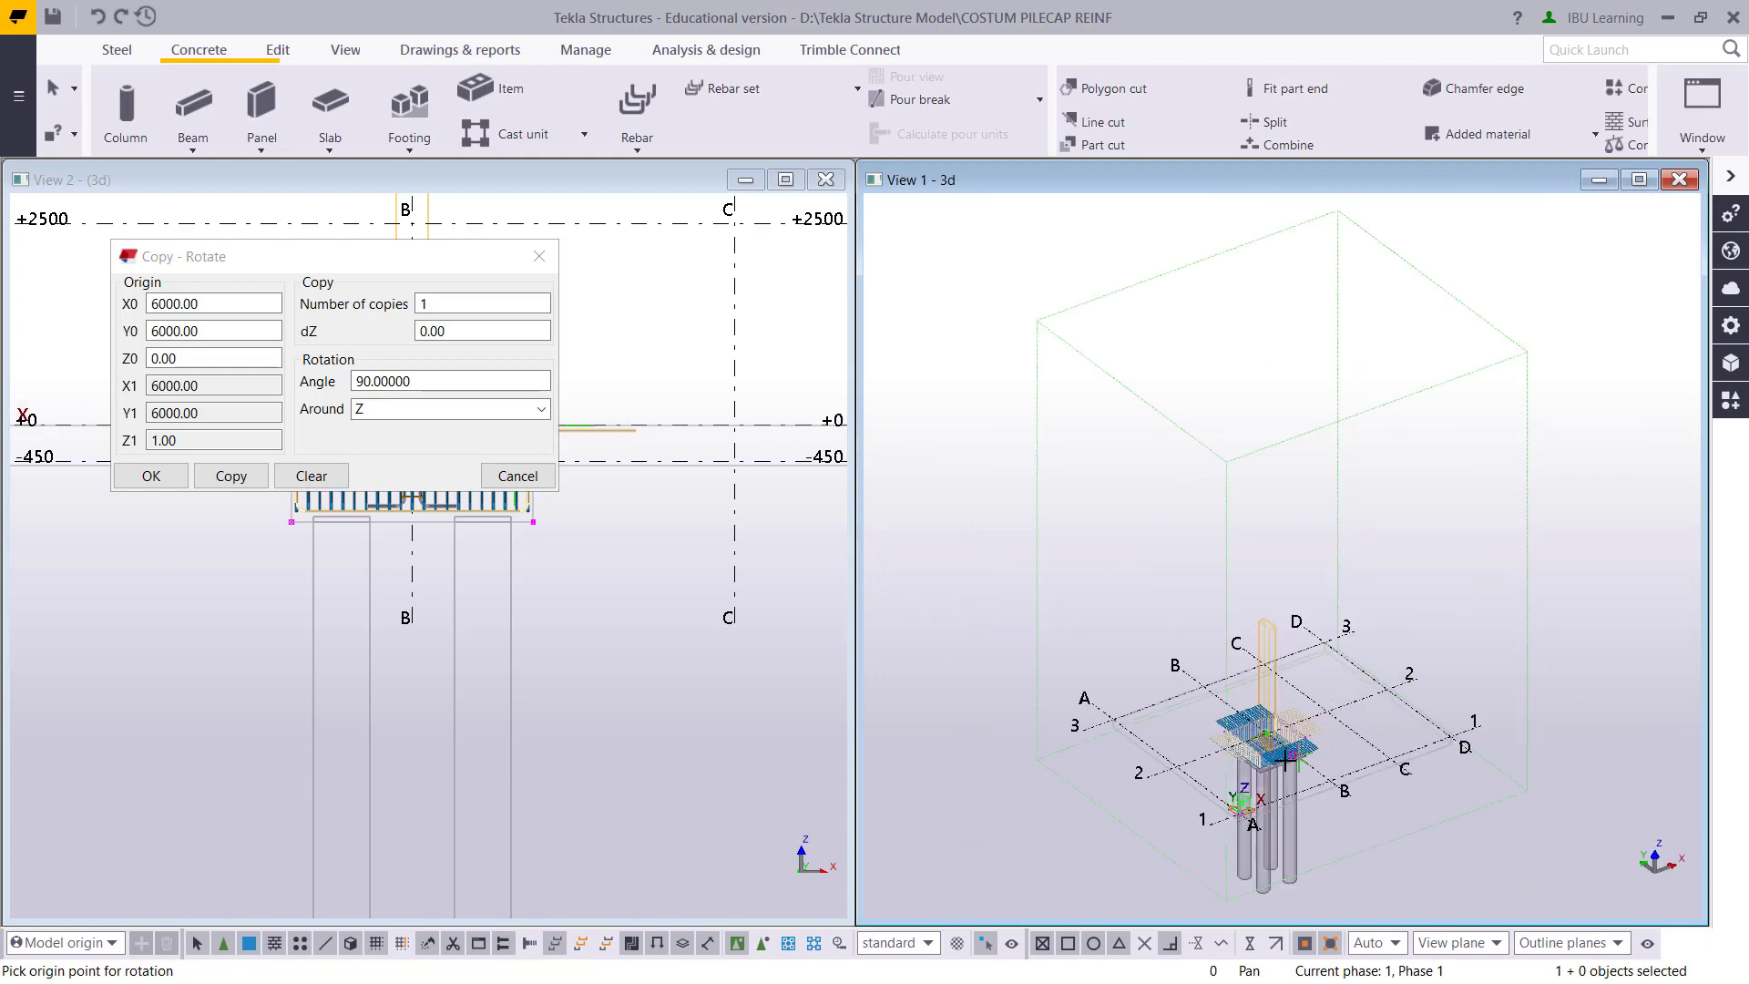
pyautogui.scroll(6, 1293, 770)
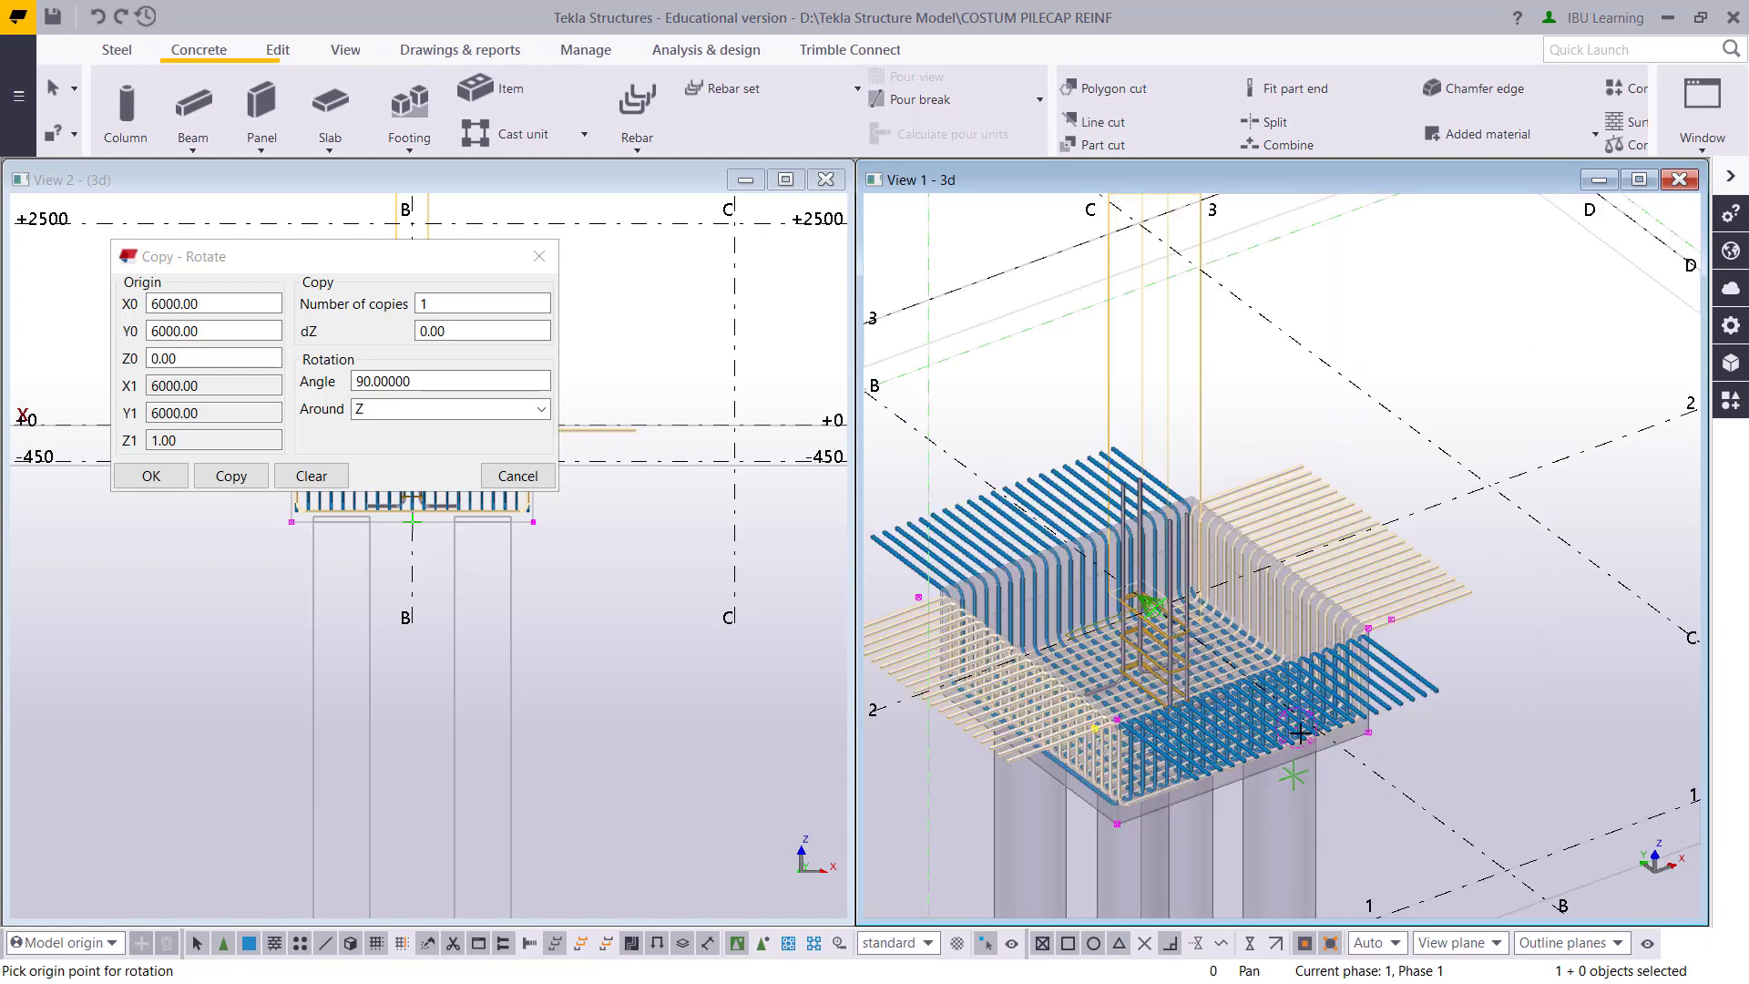
pyautogui.moveTo(1230, 611); pyautogui.dragTo(1275, 557, button='middle')
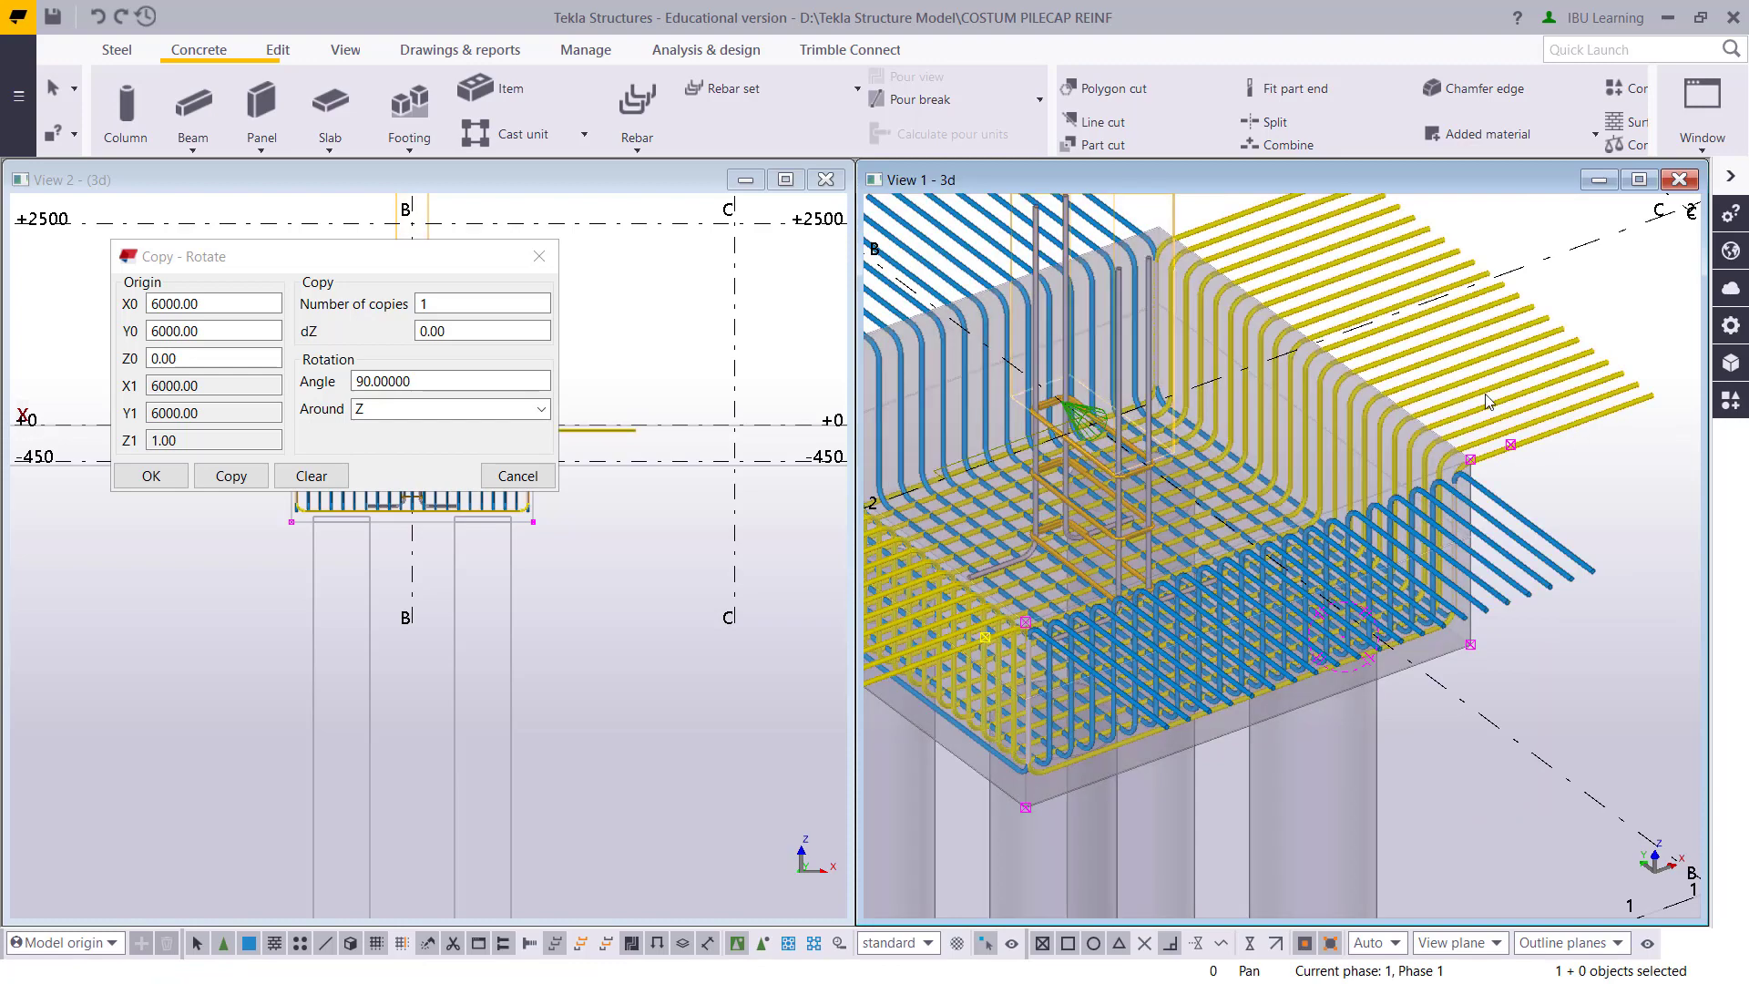
# Change the blue U-bar group to rebar class 9 so it shows magenta
pyautogui.doubleClick(1482, 398)
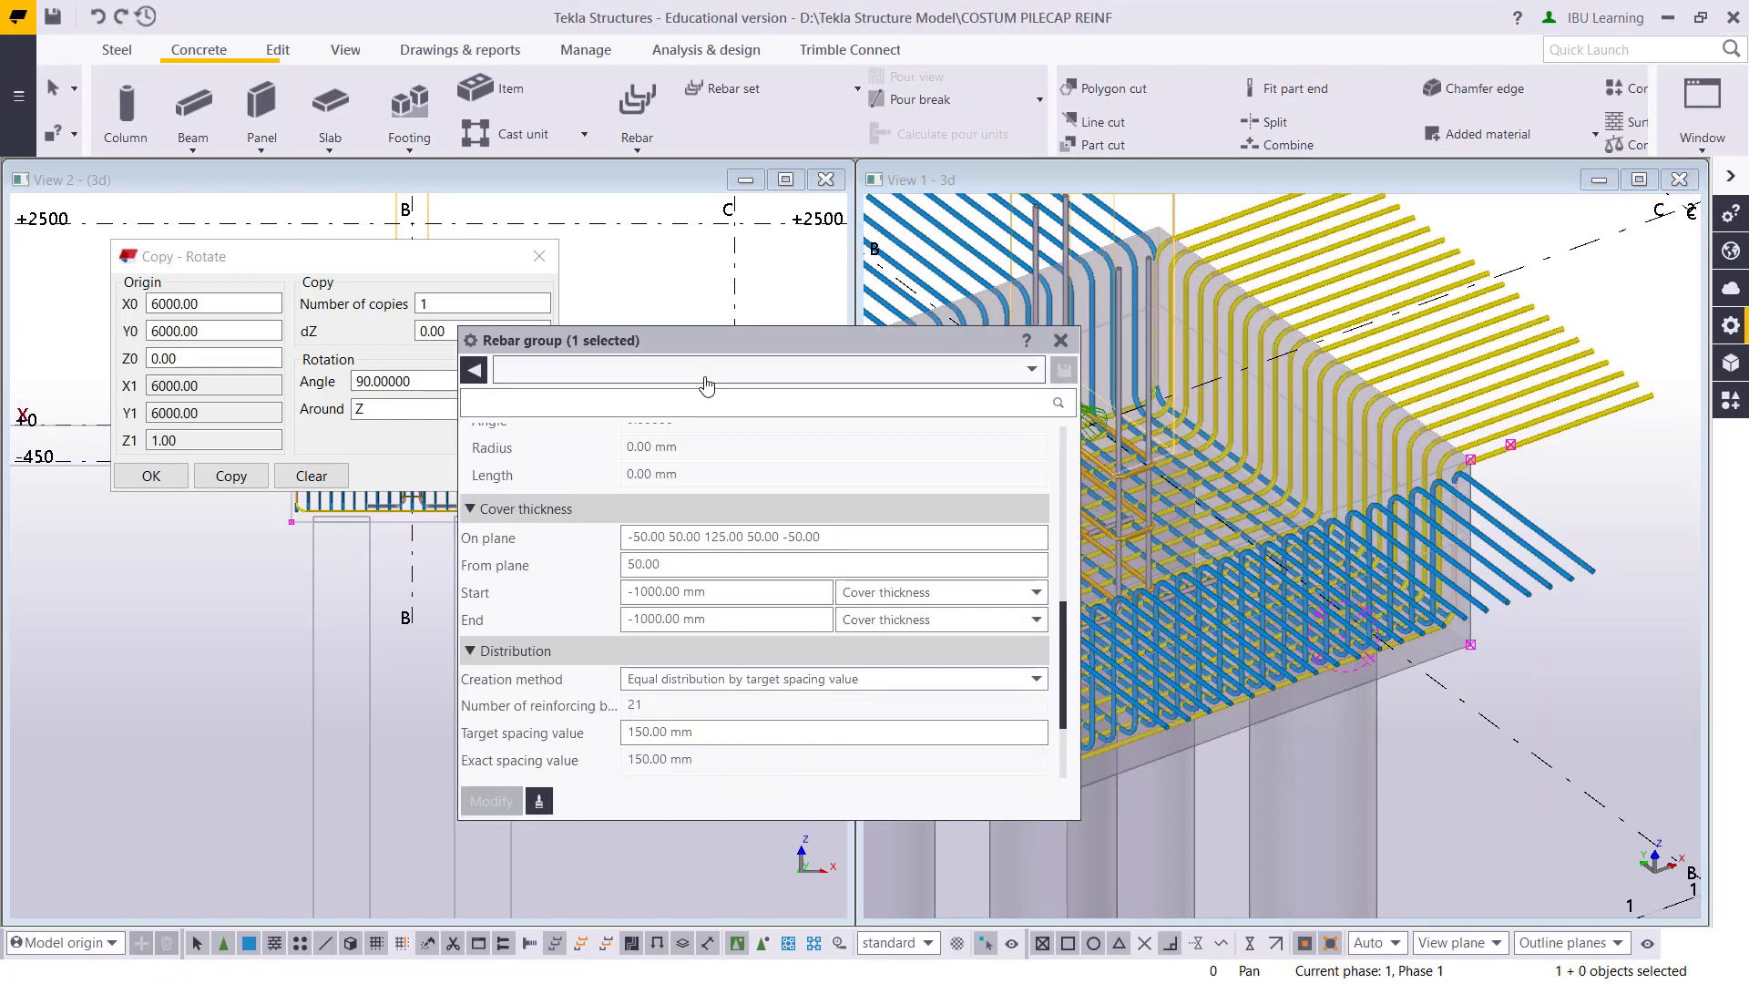
pyautogui.moveTo(687, 338); pyautogui.dragTo(623, 310)
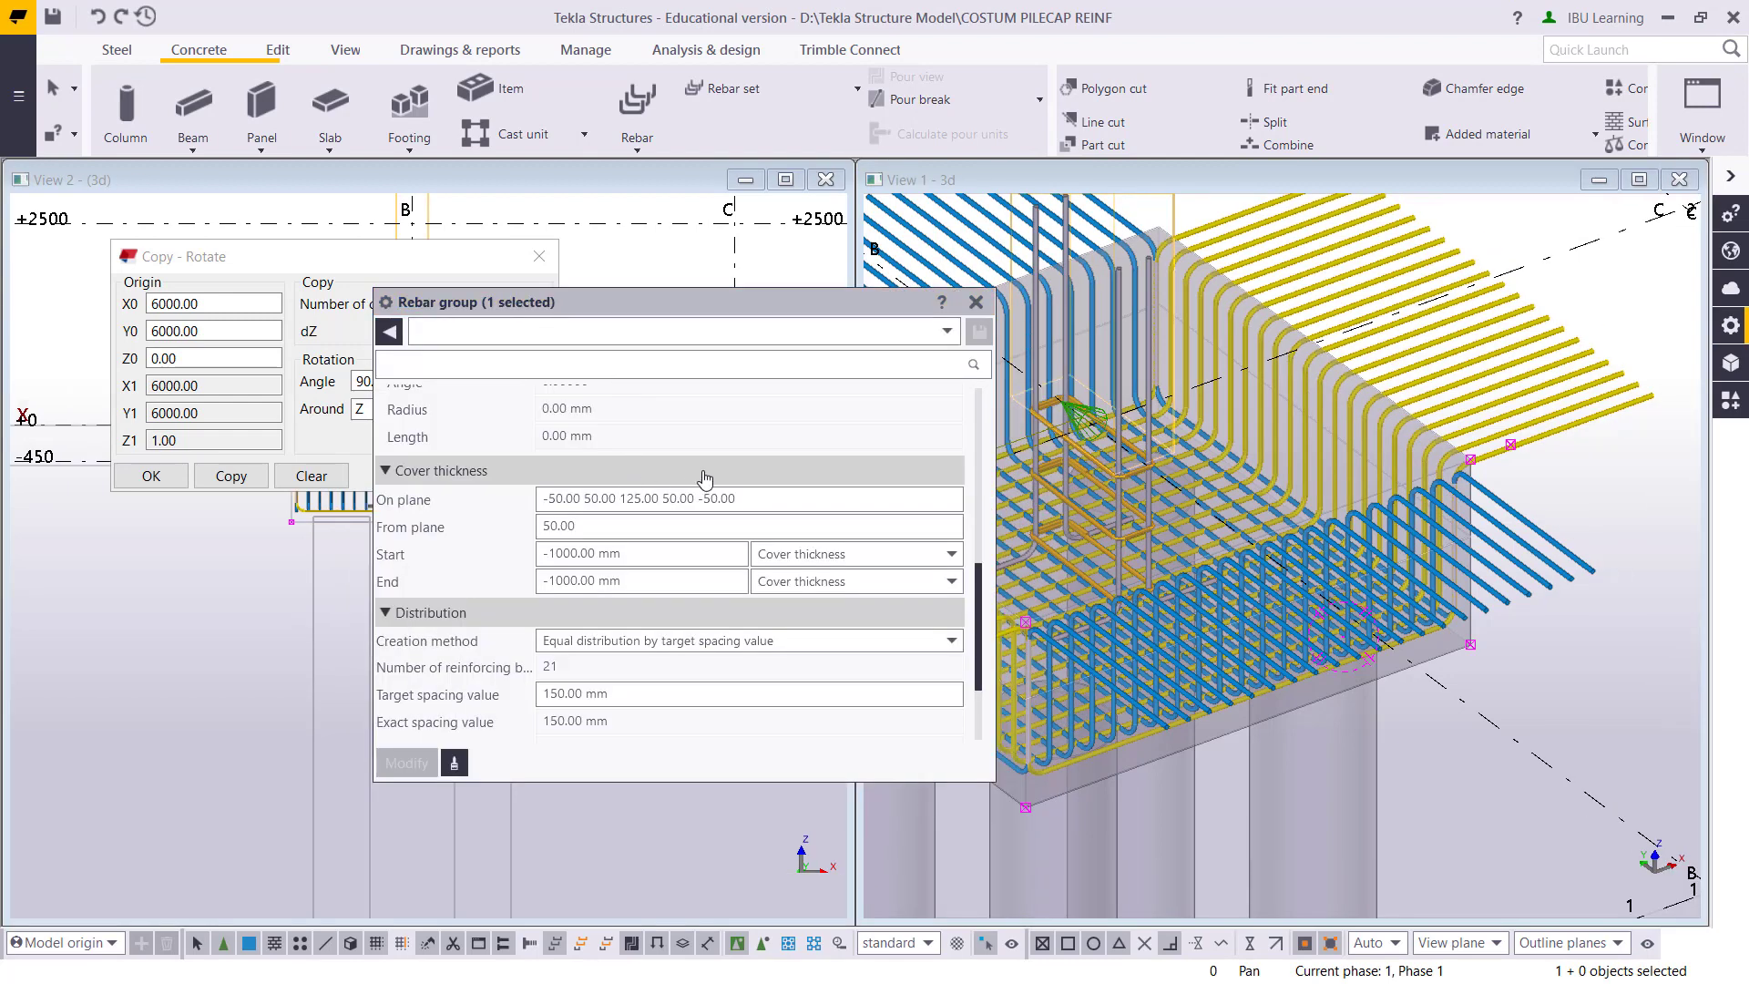
pyautogui.scroll(10, 704, 477)
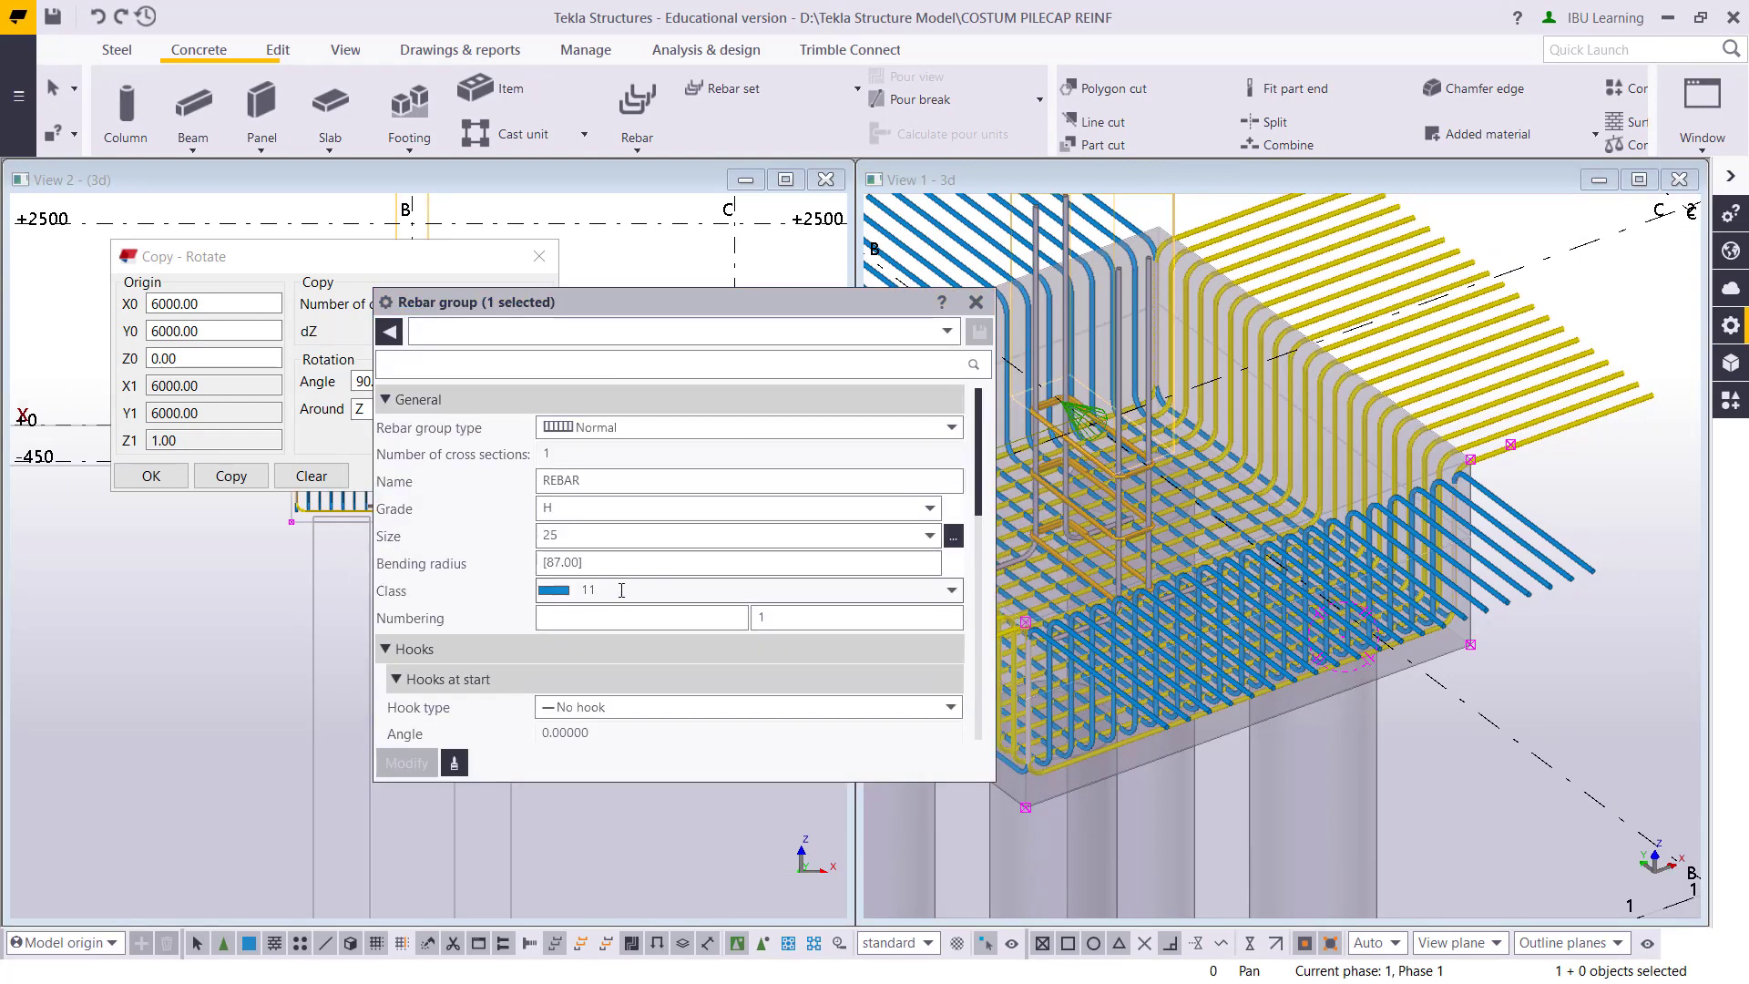
pyautogui.click(621, 590)
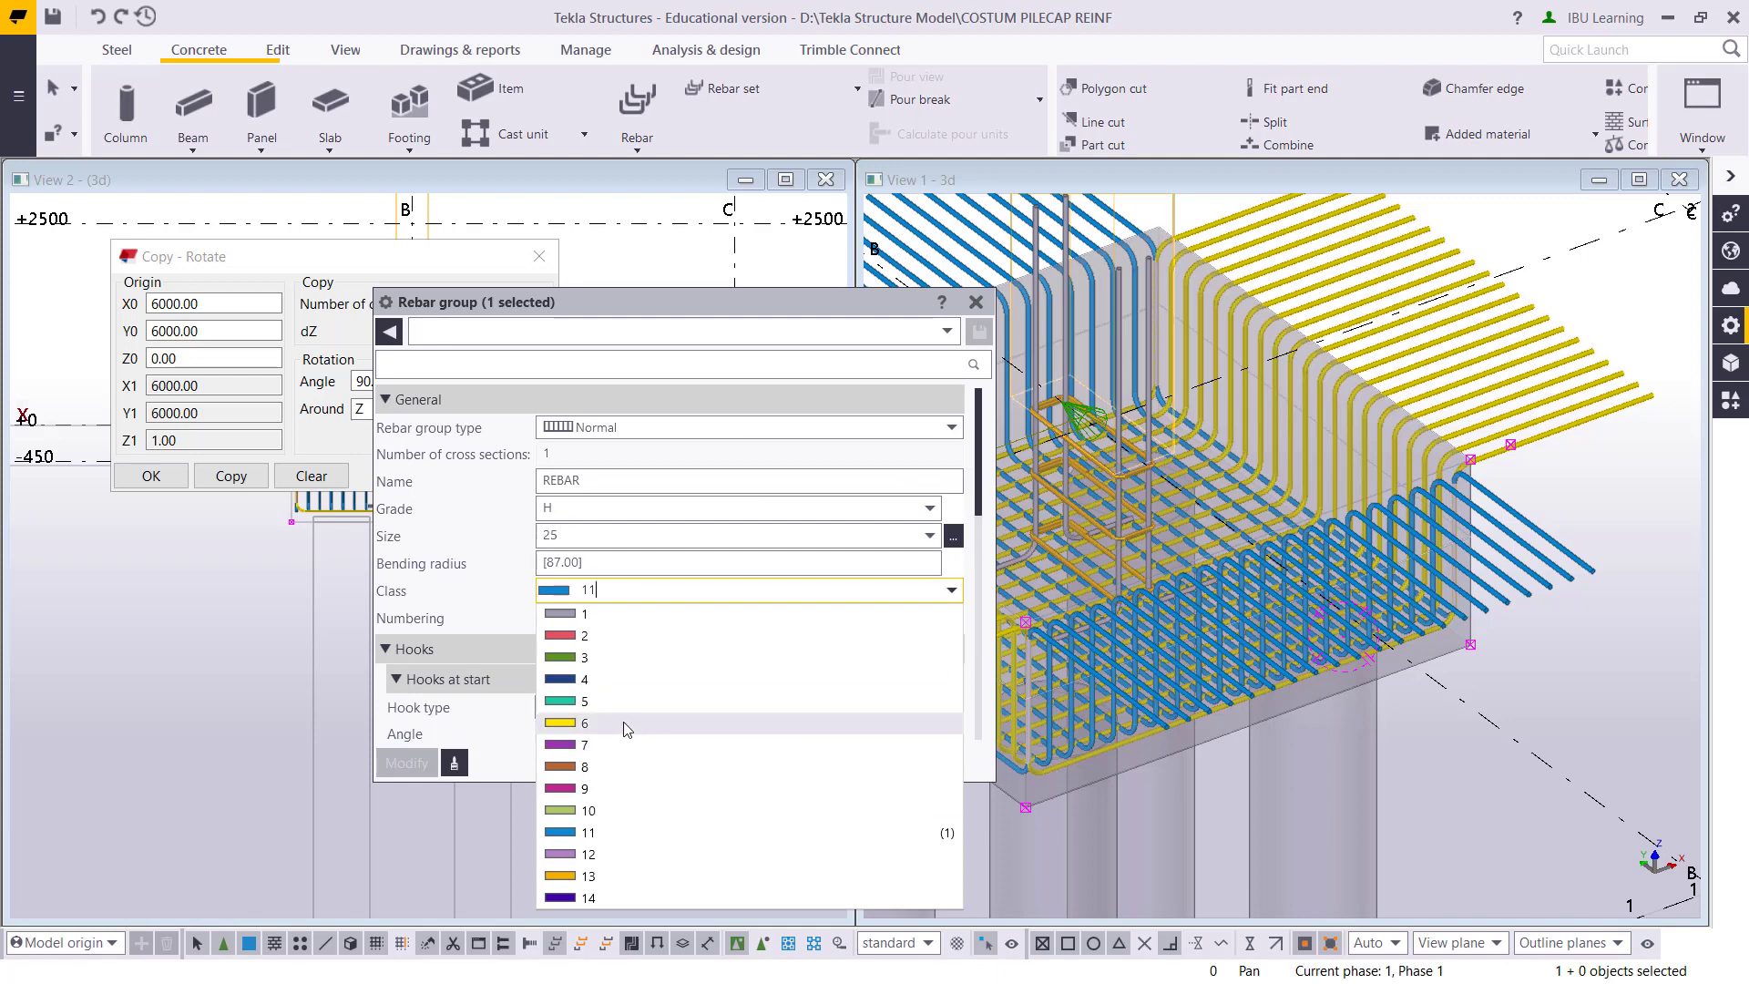
pyautogui.click(594, 789)
pyautogui.click(408, 763)
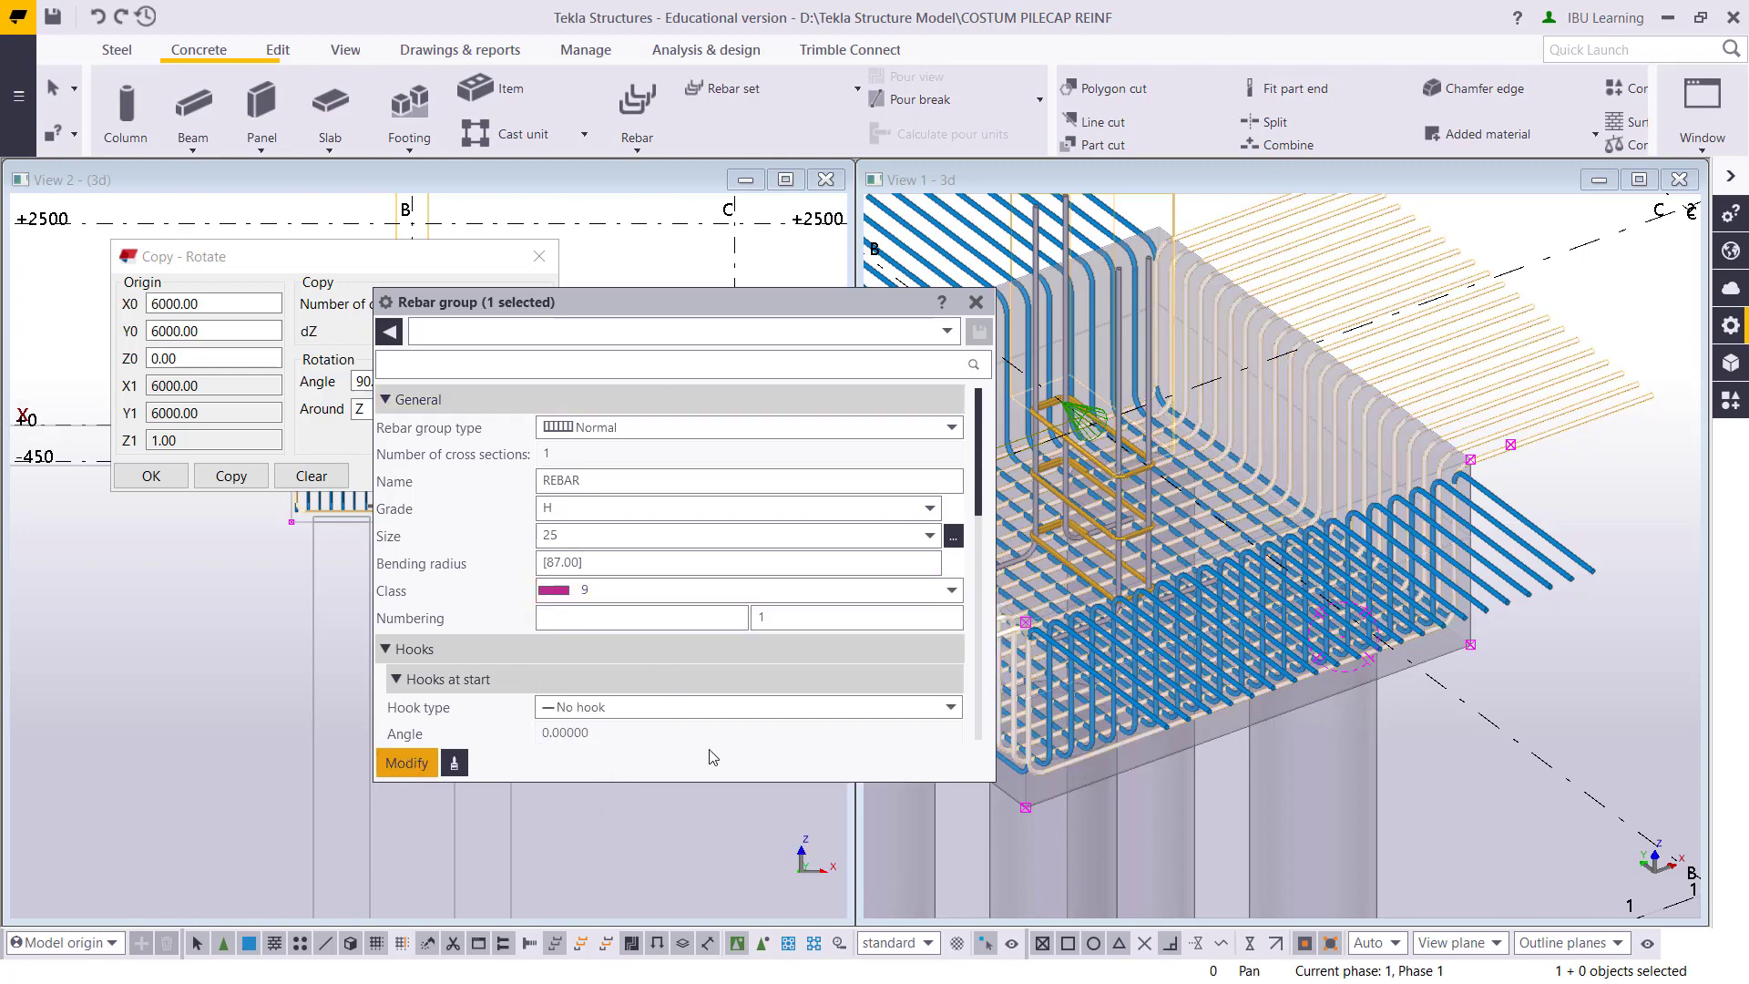
# Deselect the recoloured group, close the empty properties panel and the Copy – Rotate dialog
pyautogui.click(1560, 541)
pyautogui.click(1412, 715)
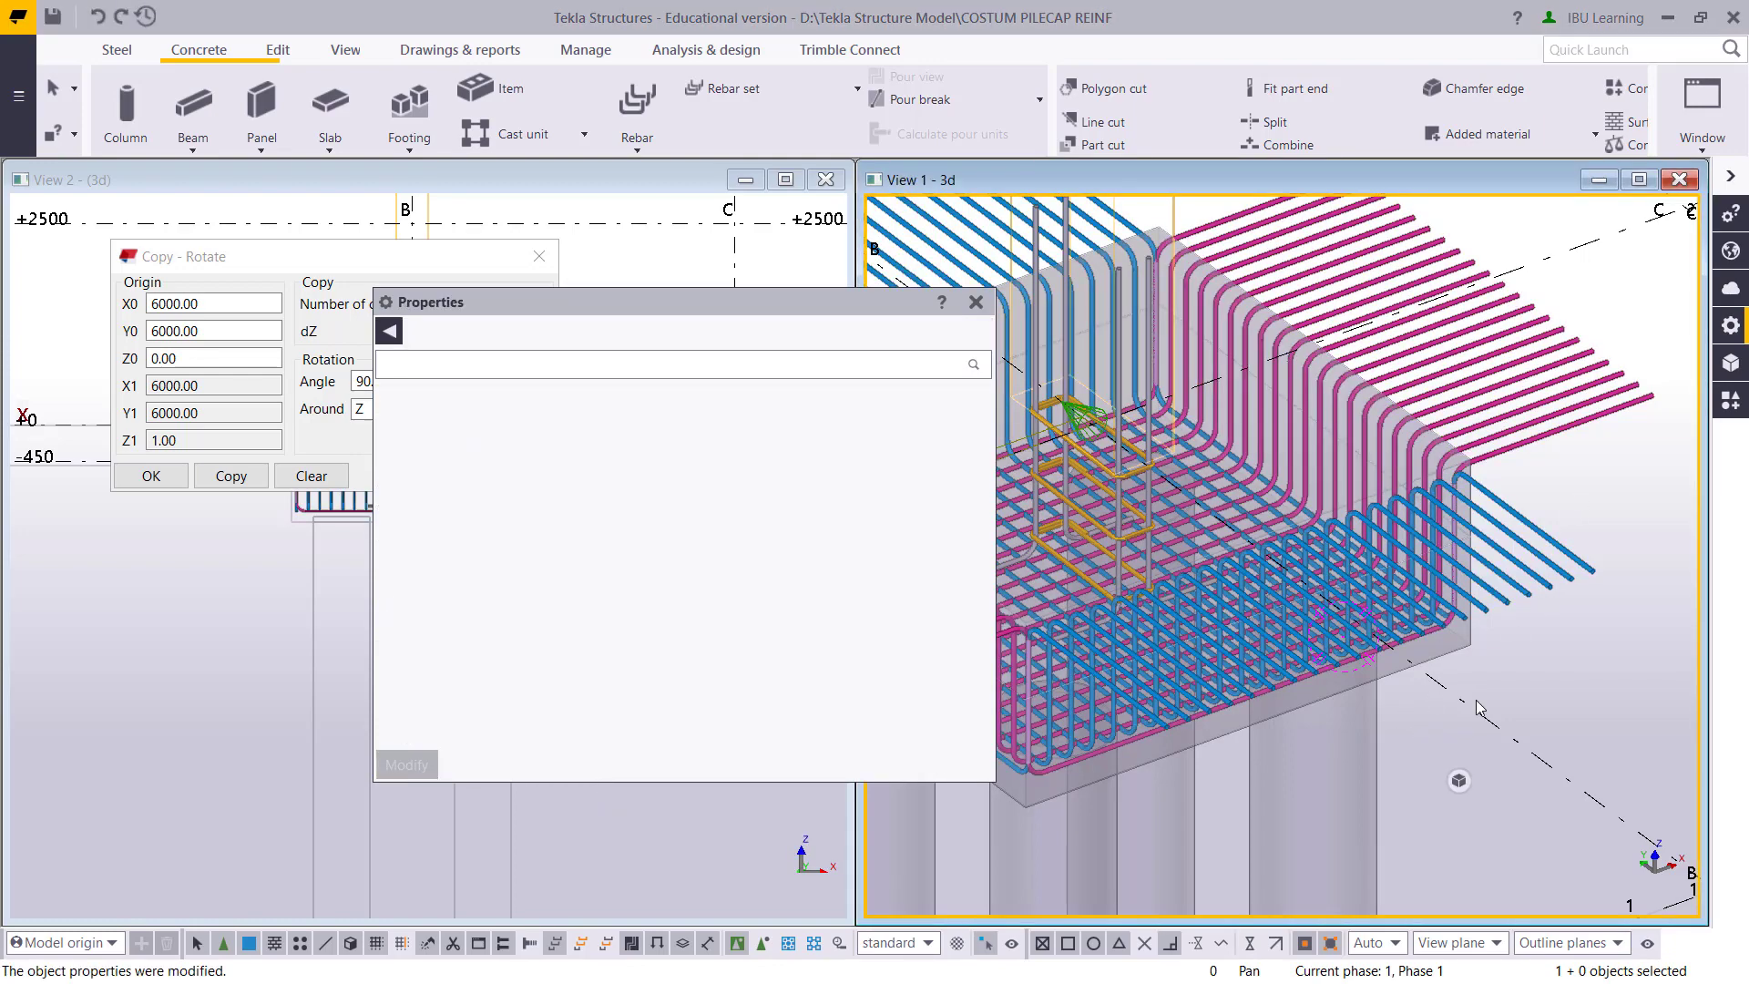
pyautogui.scroll(1, 1536, 686)
pyautogui.moveTo(1584, 694); pyautogui.dragTo(1386, 625, button='middle')
pyautogui.click(976, 303)
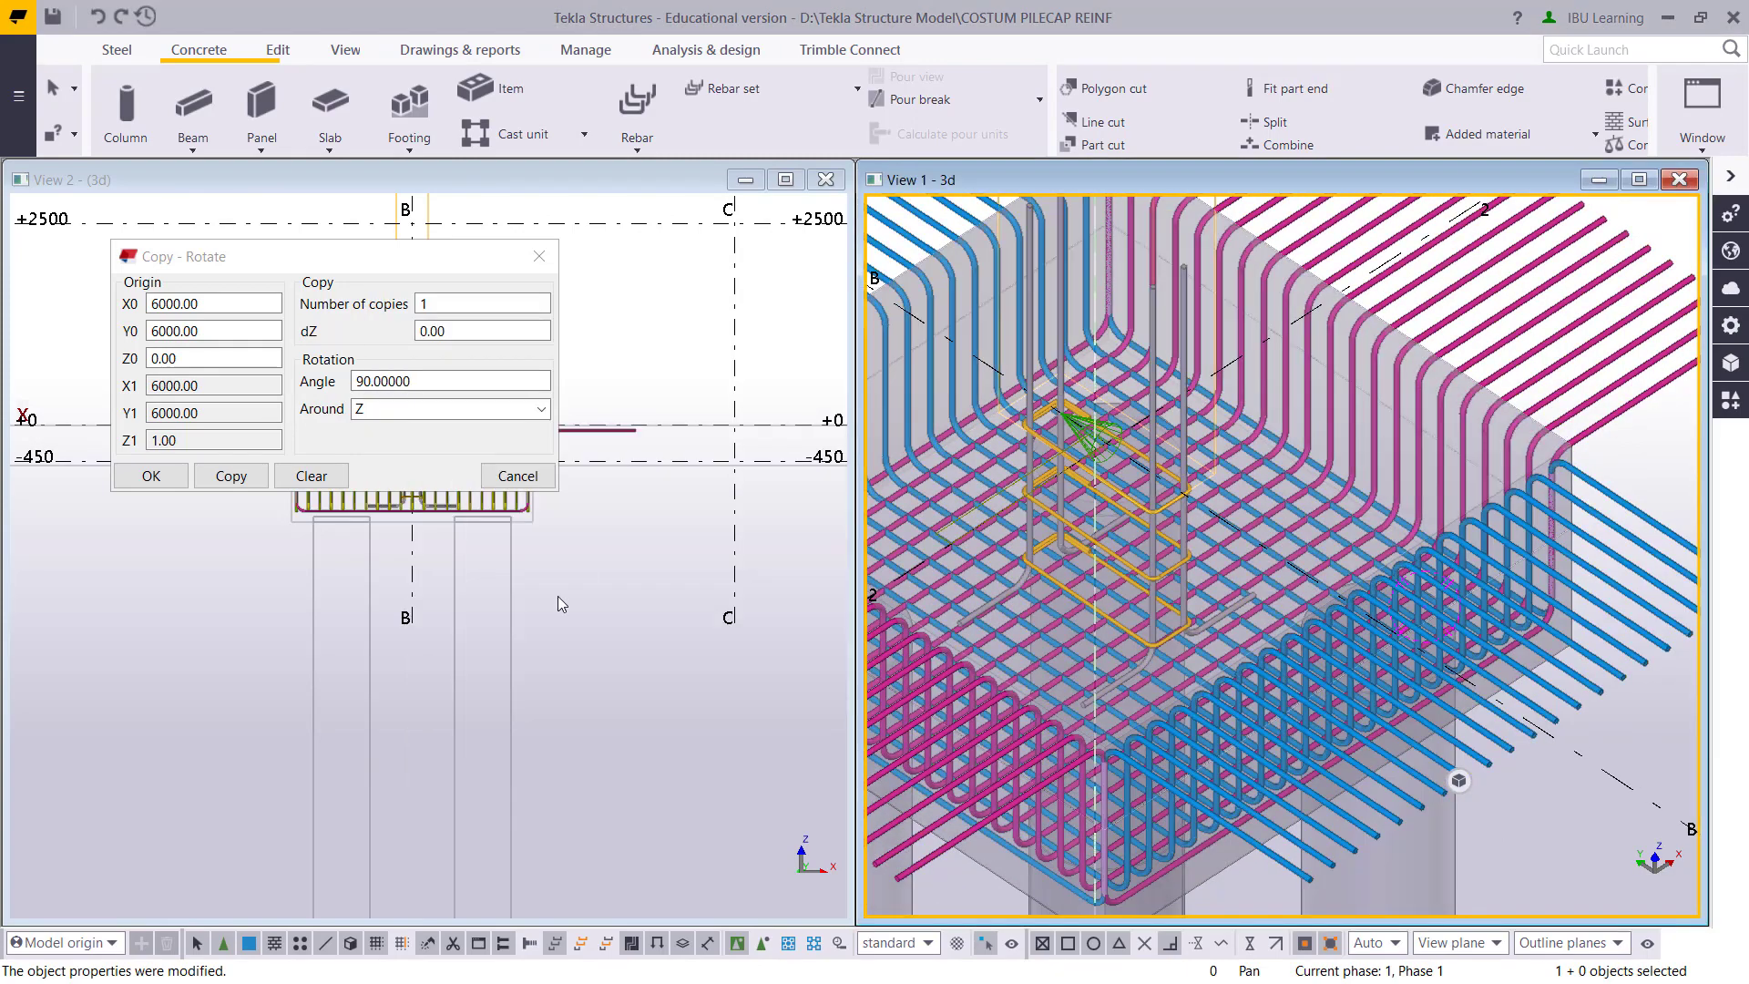
pyautogui.scroll(6, 564, 632)
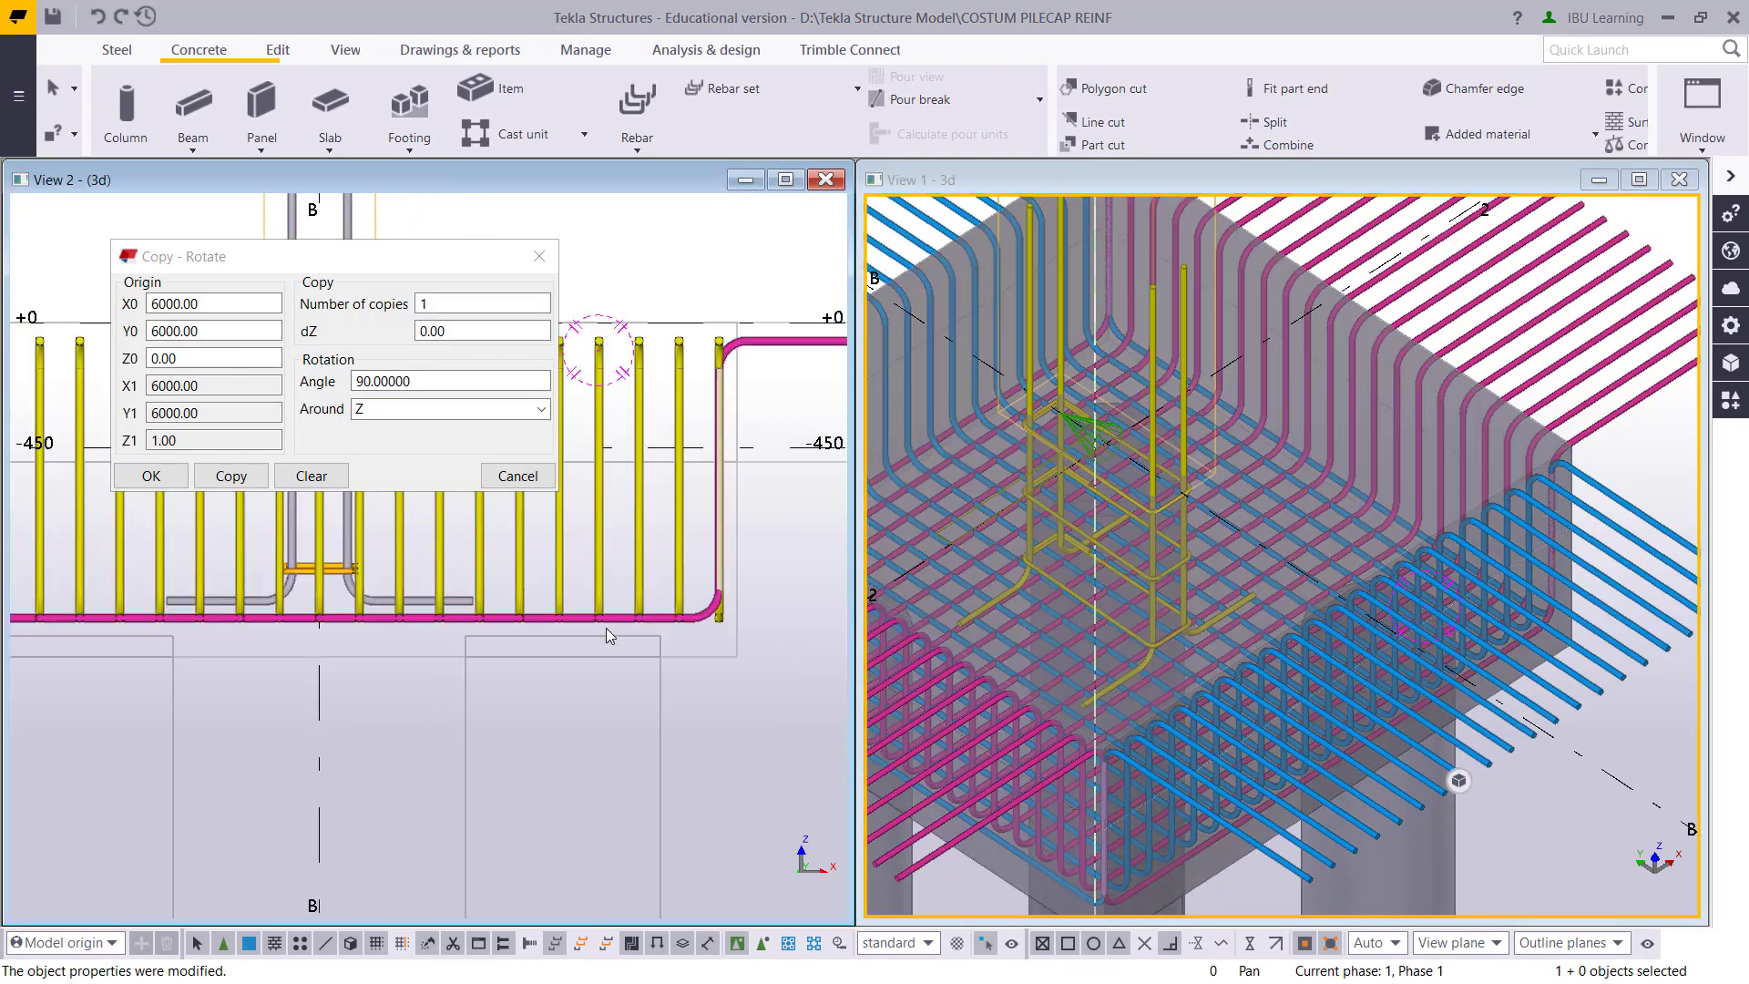
pyautogui.moveTo(604, 627); pyautogui.dragTo(472, 738, button='middle')
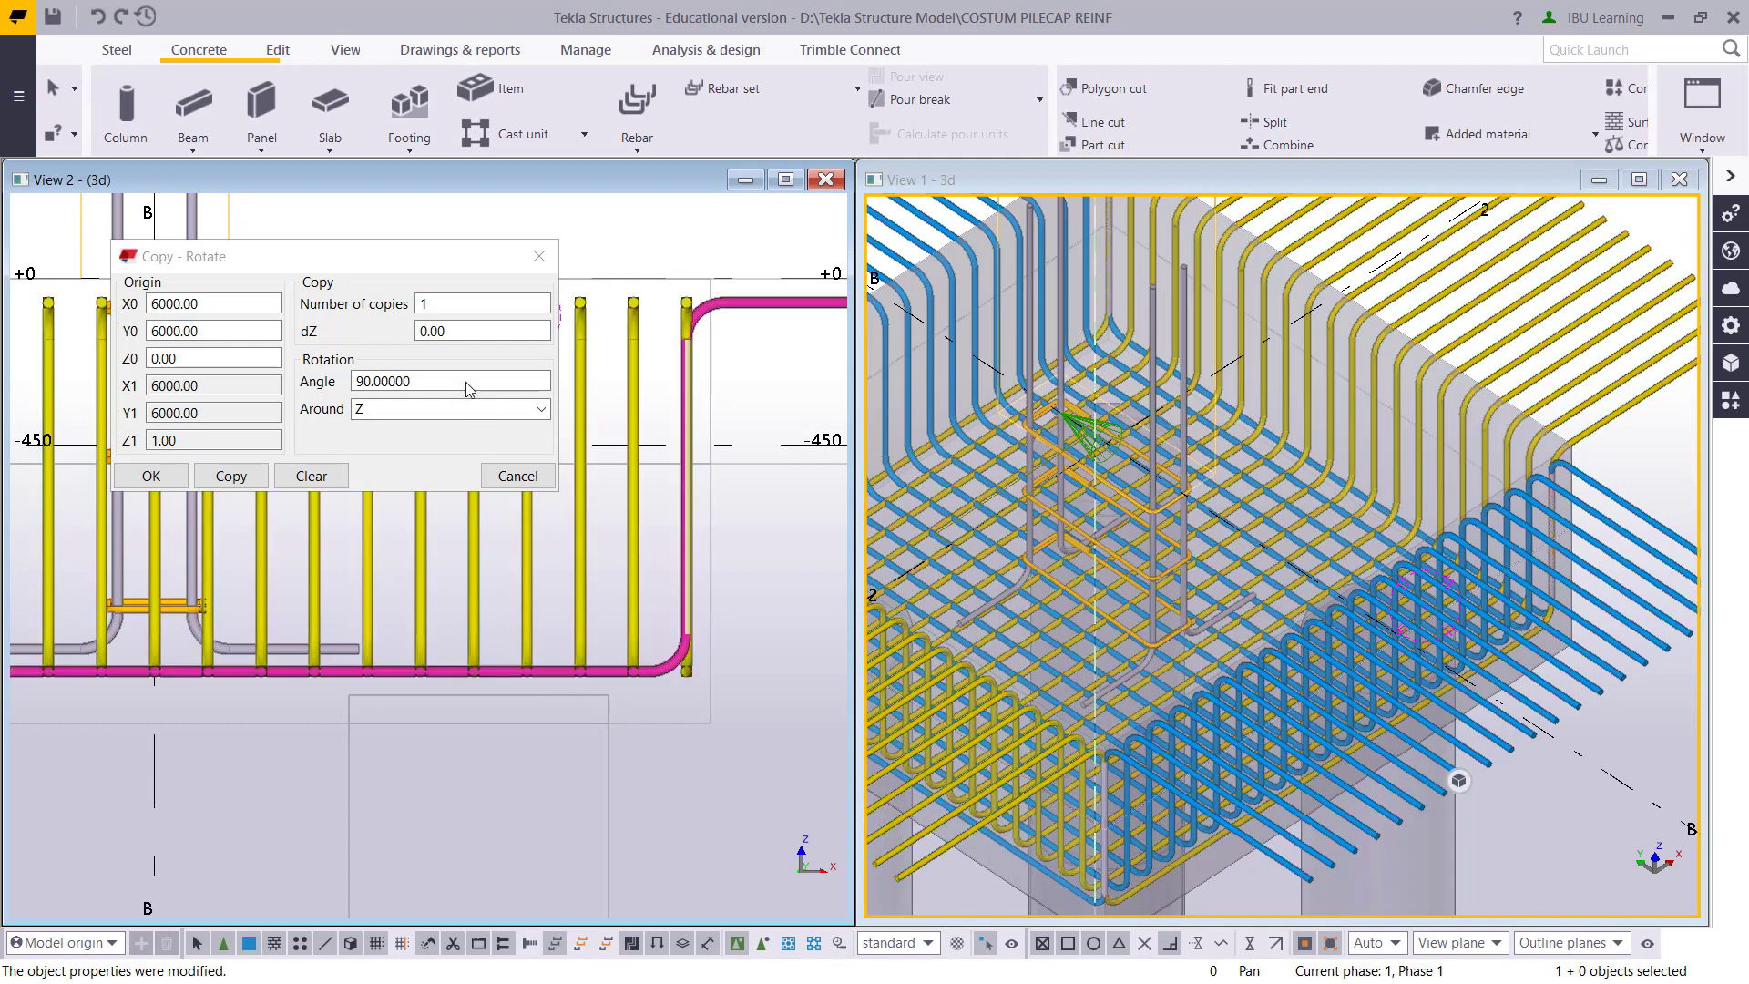
pyautogui.moveTo(417, 263); pyautogui.dragTo(504, 265)
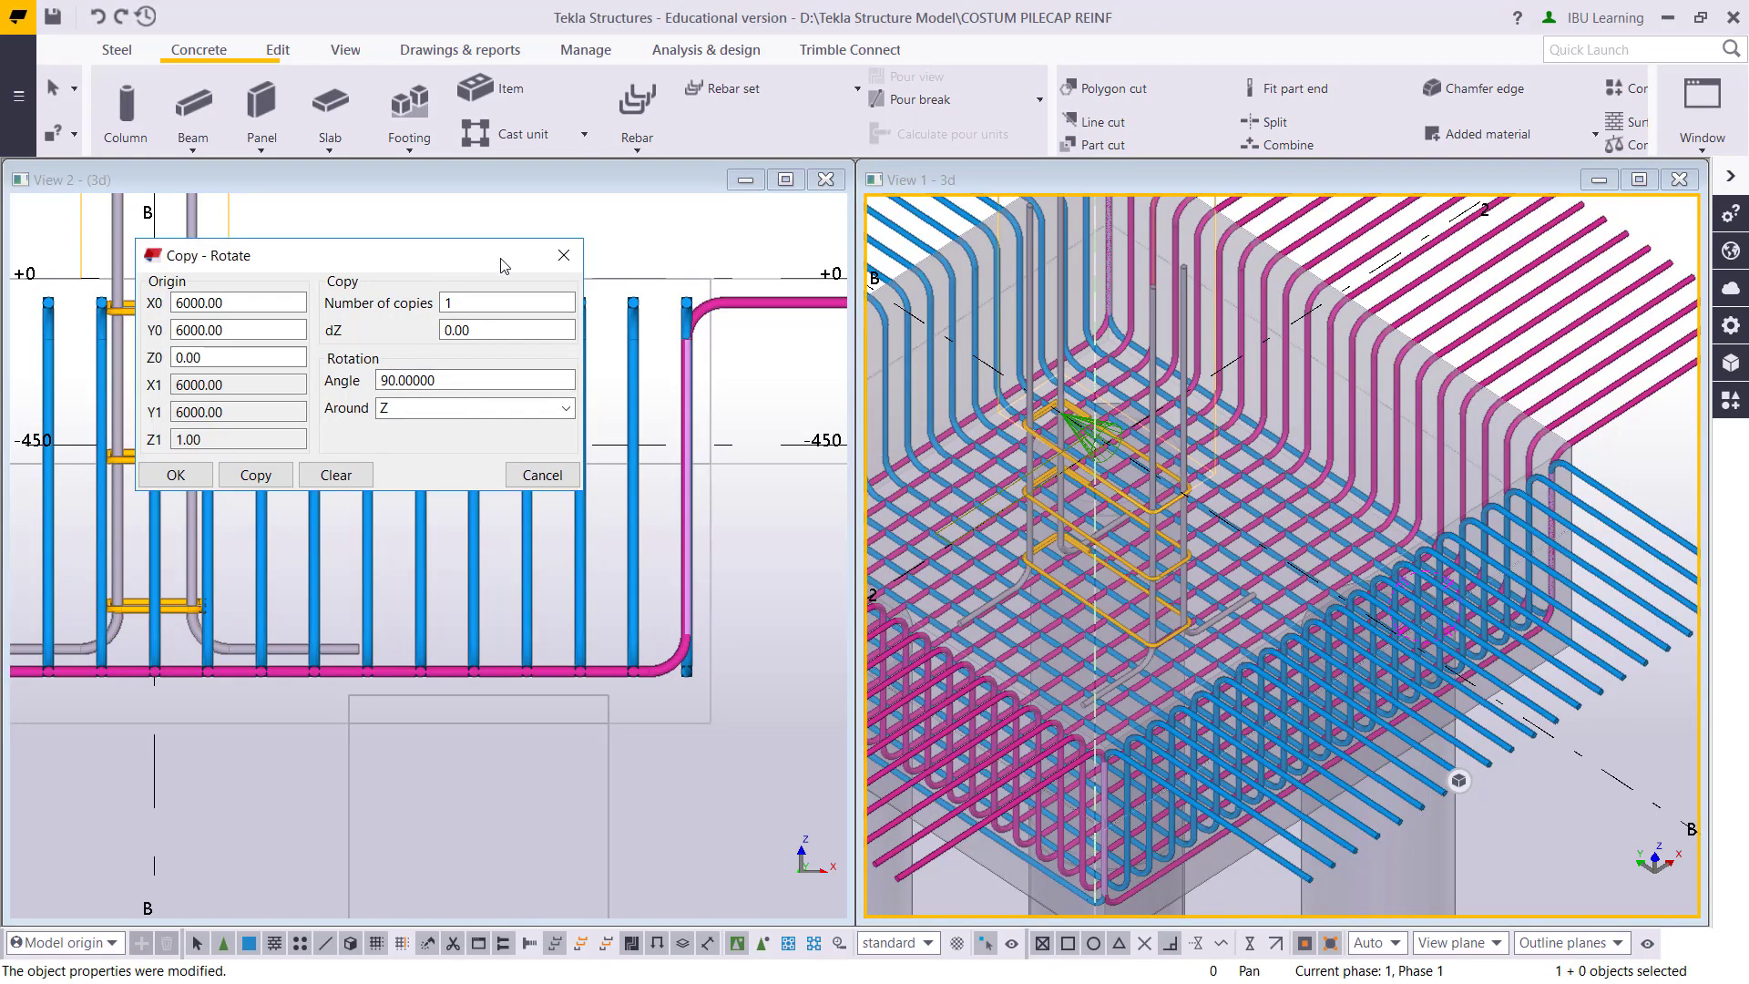
pyautogui.click(563, 255)
pyautogui.scroll(5, 583, 682)
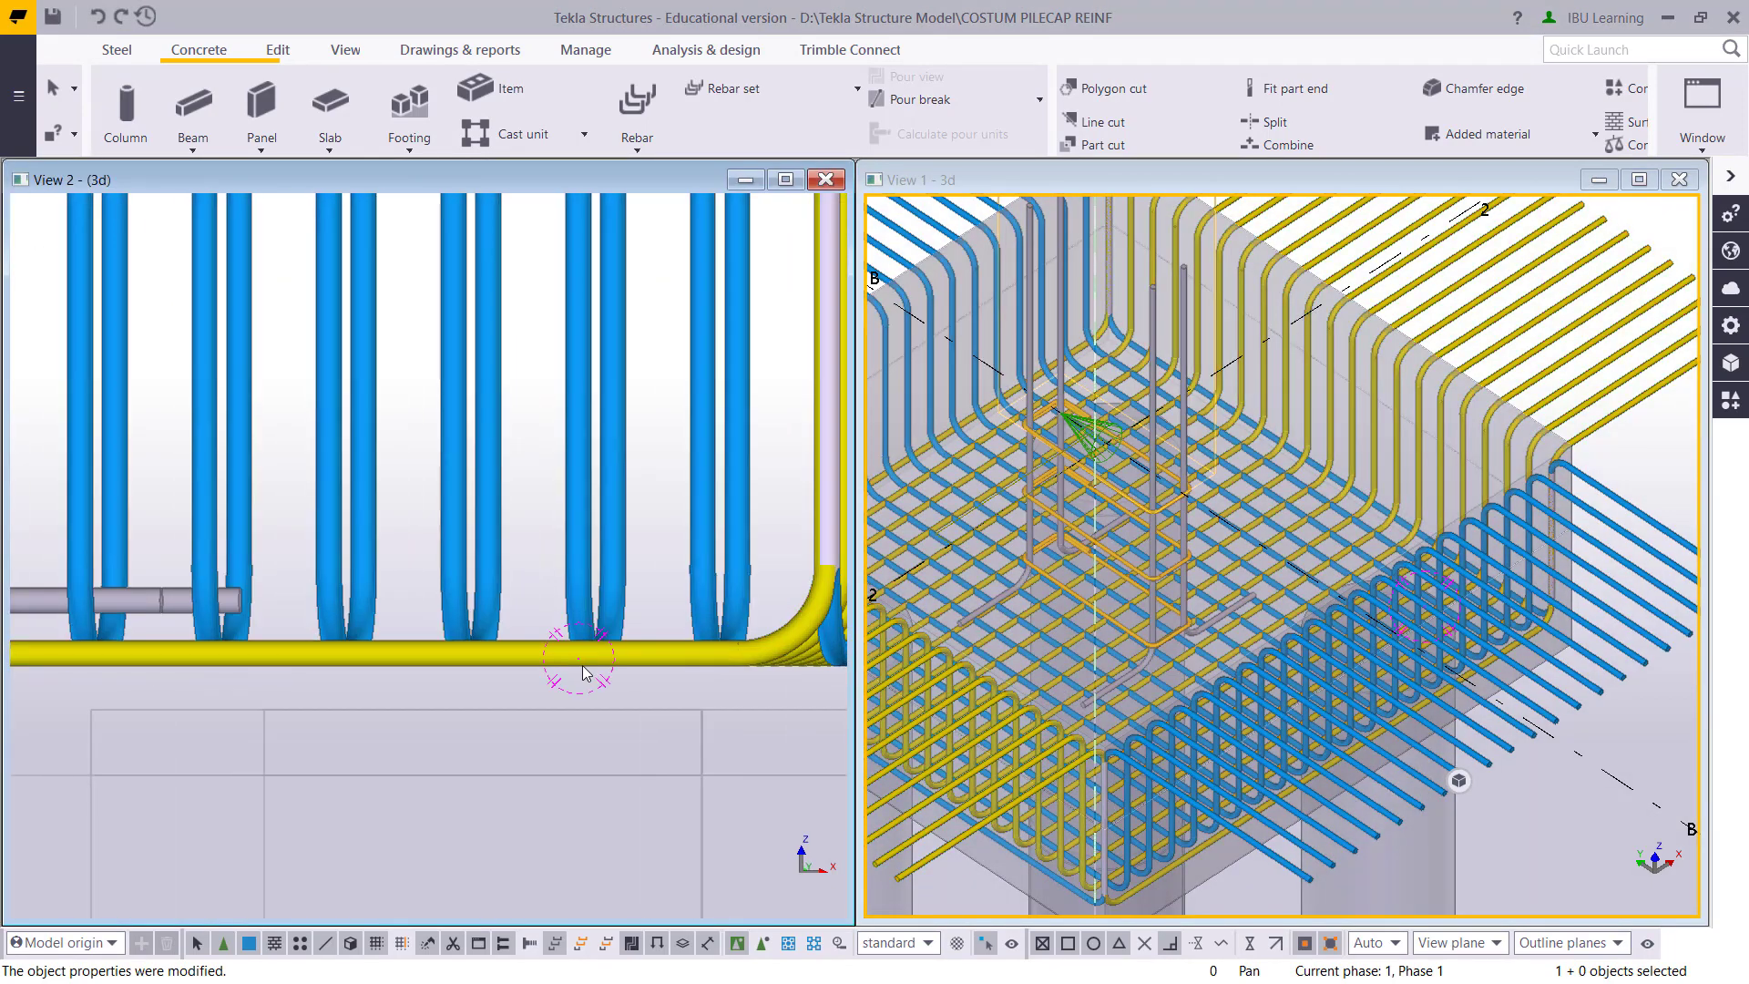
pyautogui.moveTo(585, 673); pyautogui.dragTo(524, 694, button='middle')
pyautogui.scroll(-3, 510, 677)
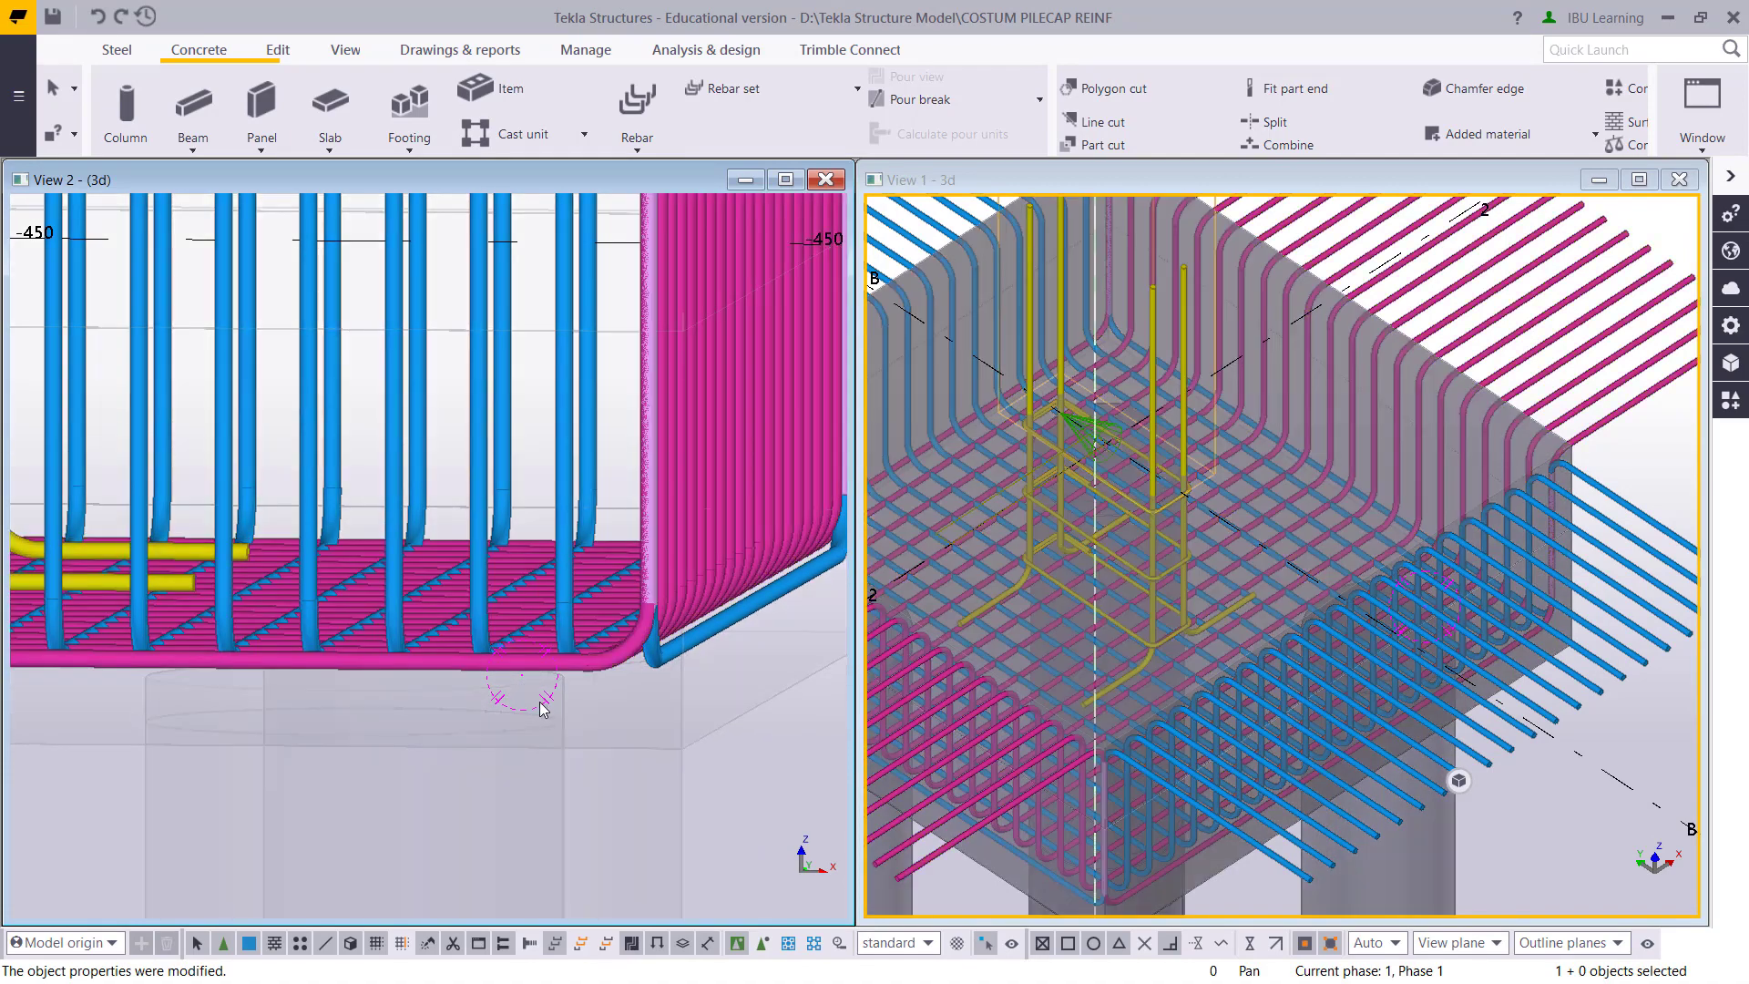
pyautogui.scroll(-8, 547, 707)
pyautogui.scroll(4, 424, 601)
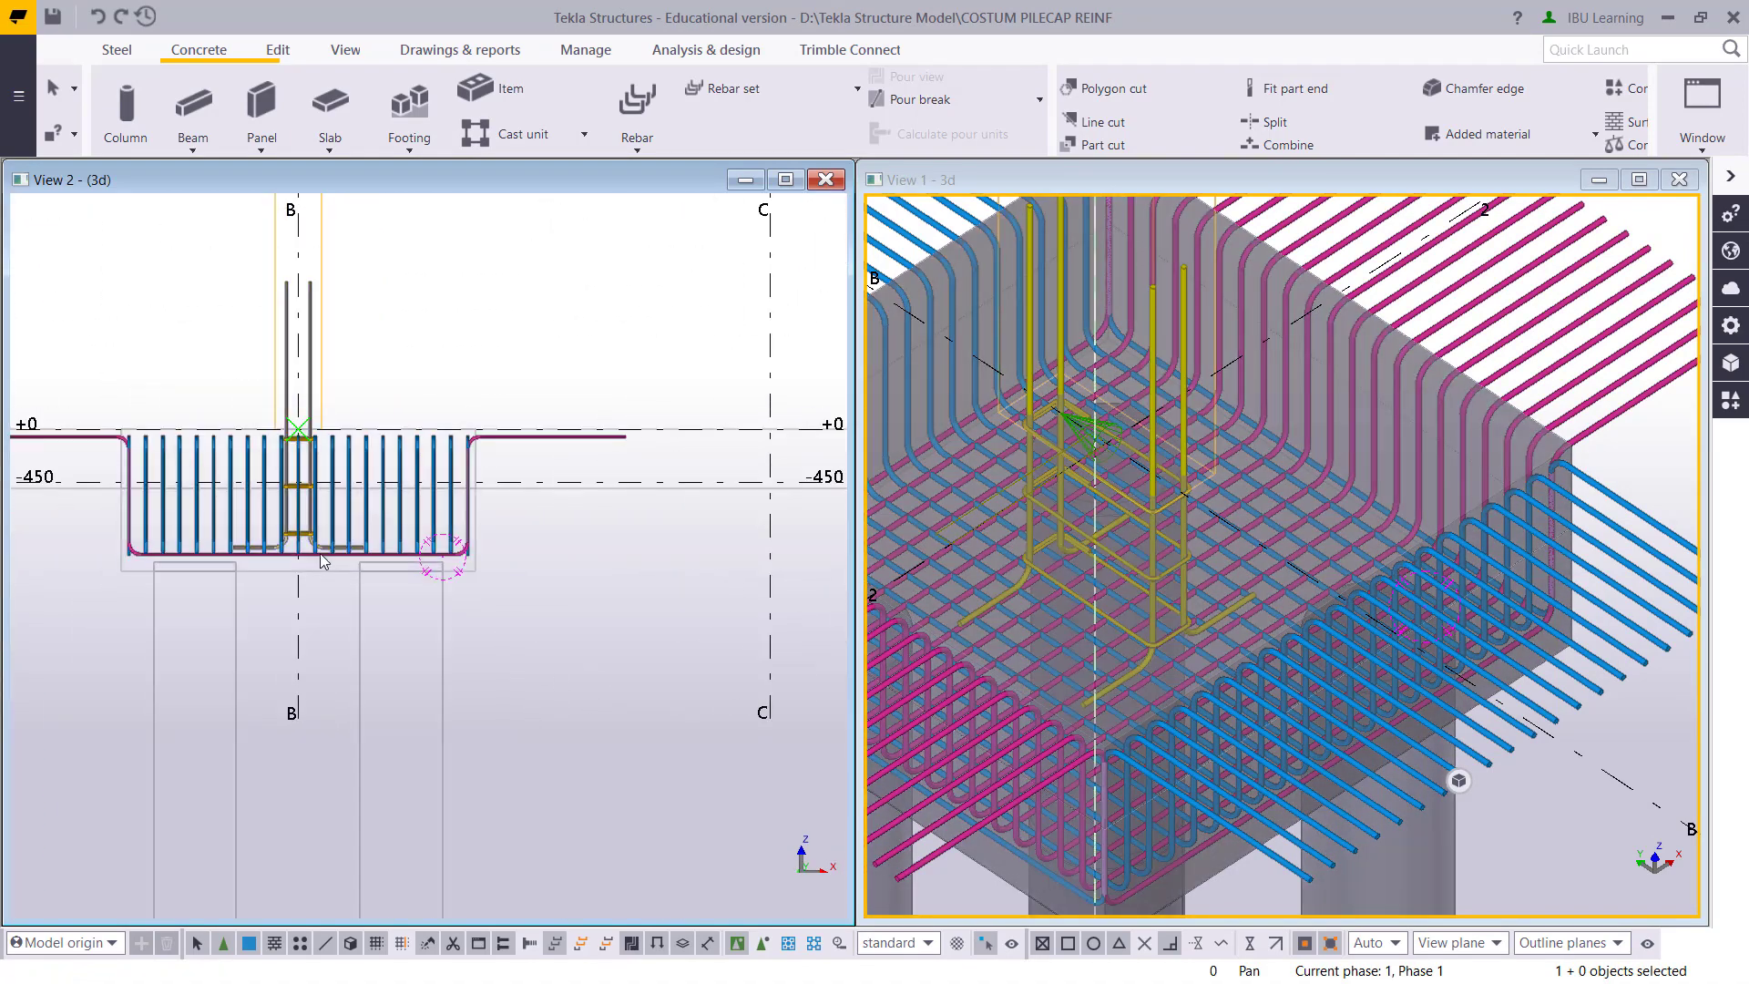
pyautogui.scroll(4, 319, 554)
pyautogui.scroll(-3, 1261, 594)
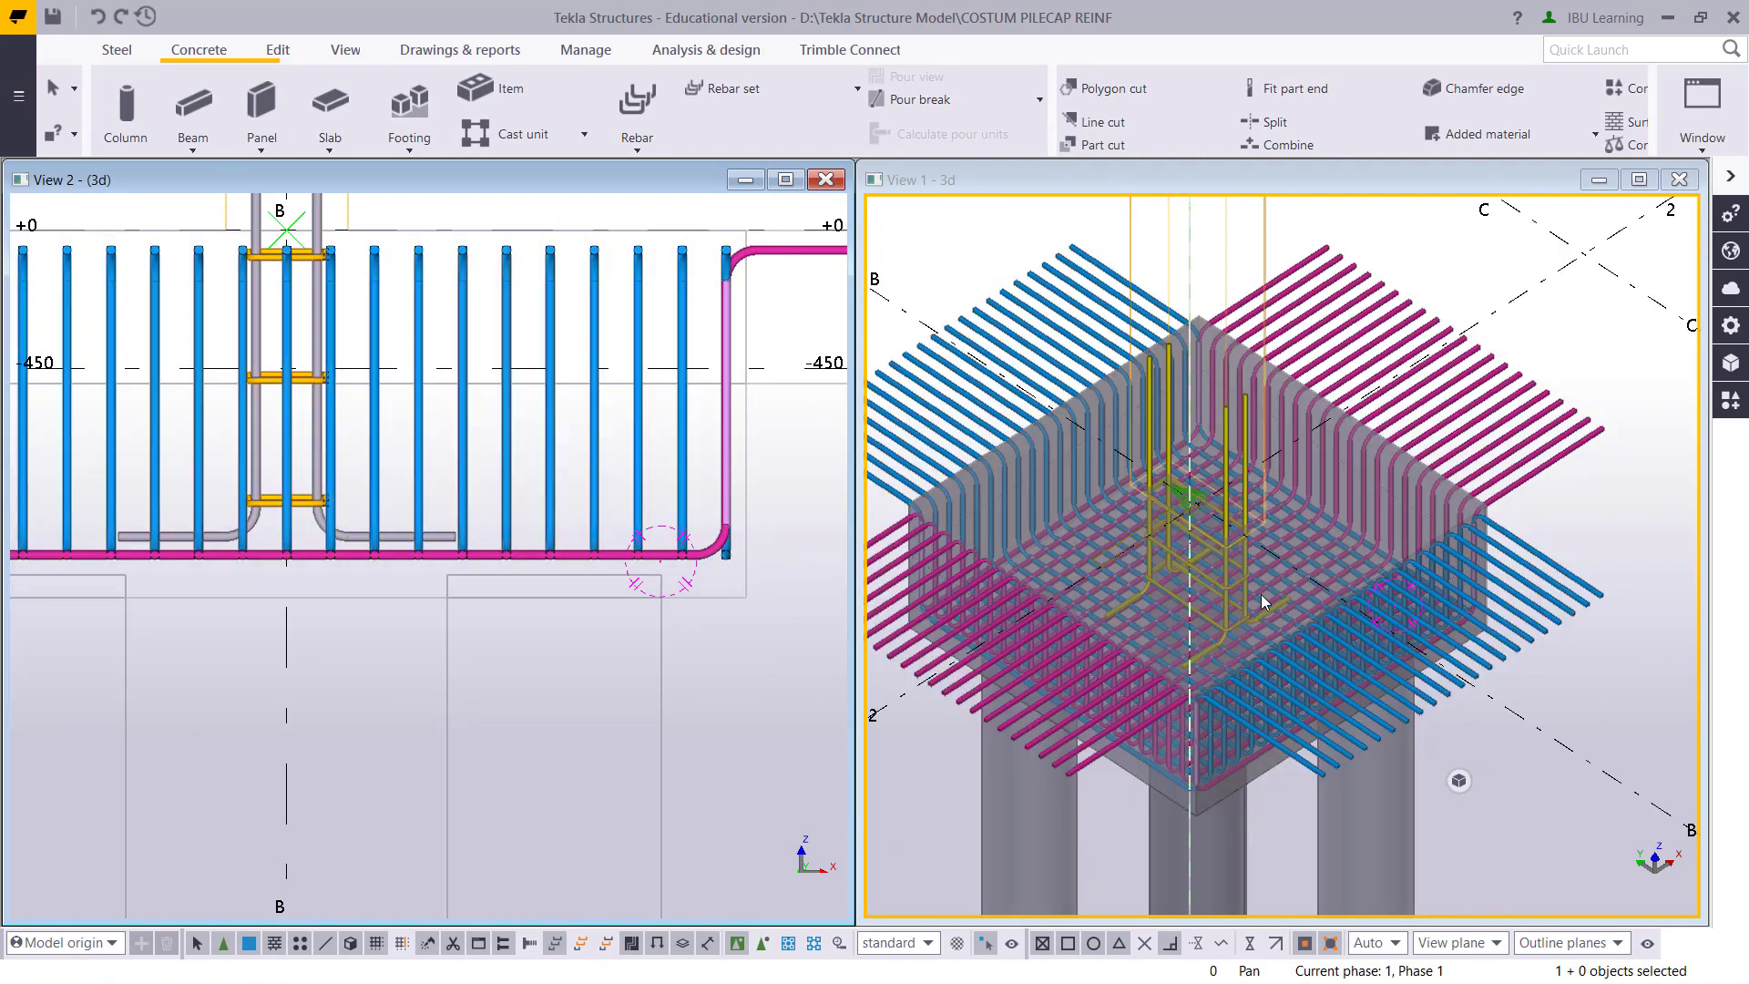
pyautogui.scroll(6, 1261, 593)
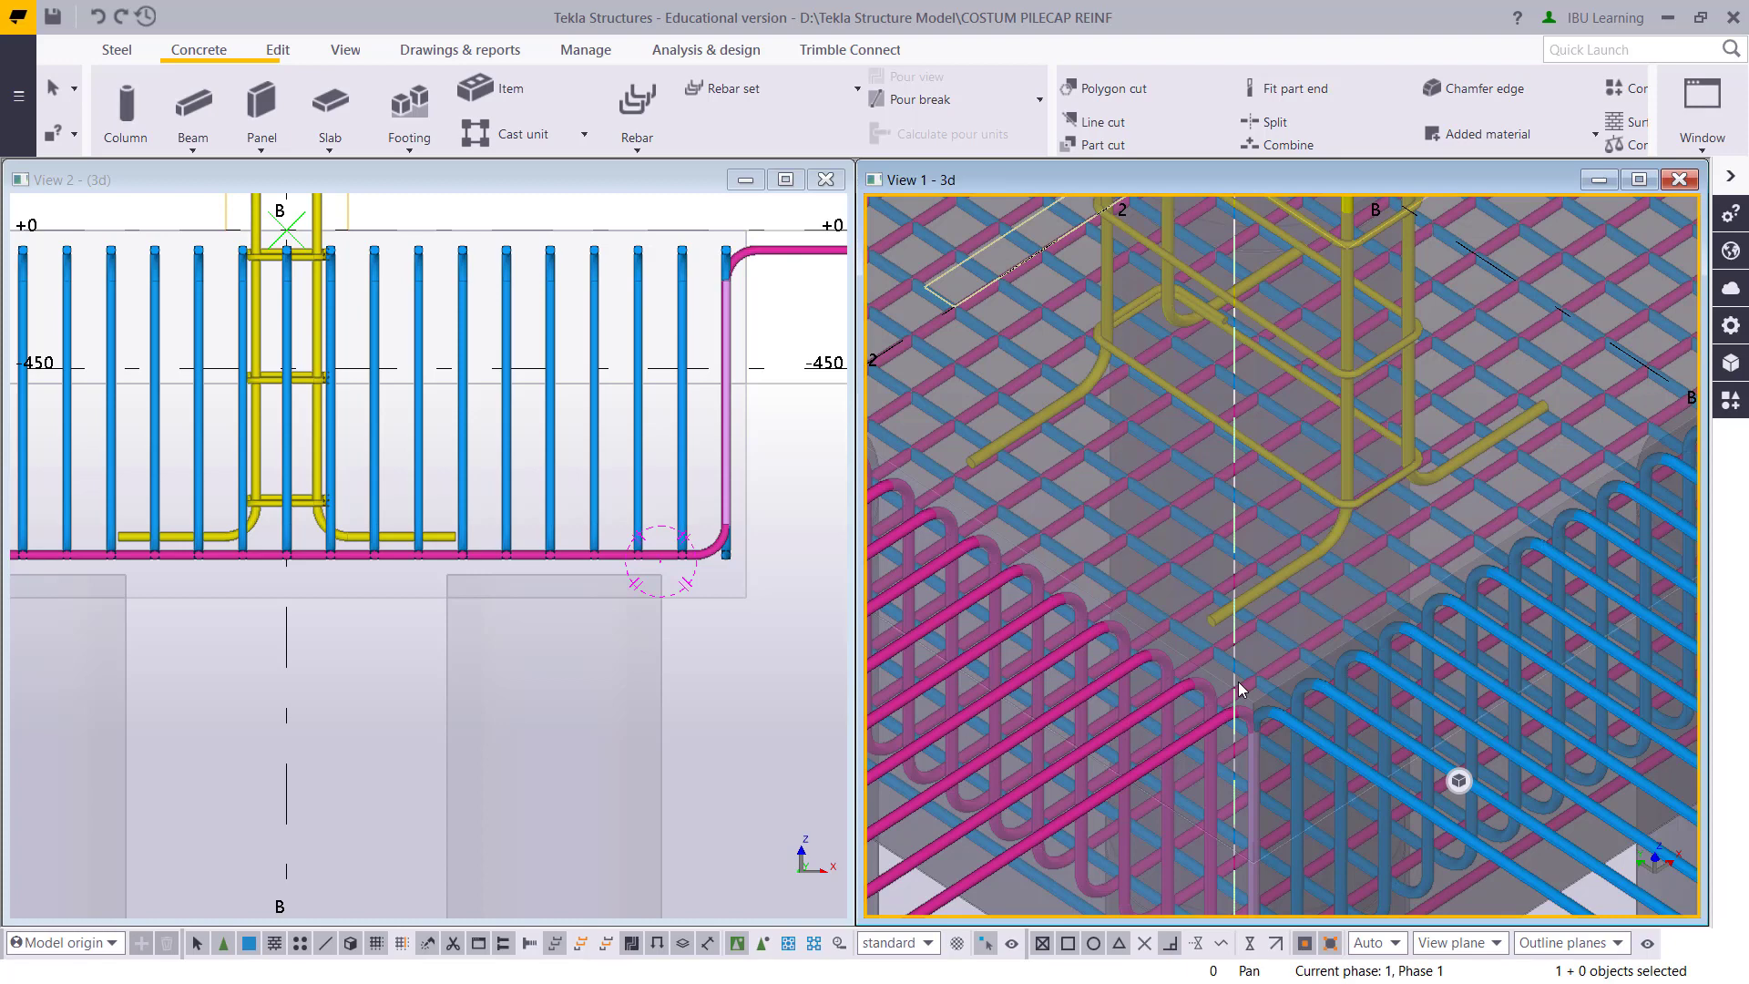
pyautogui.scroll(-1, 1106, 605)
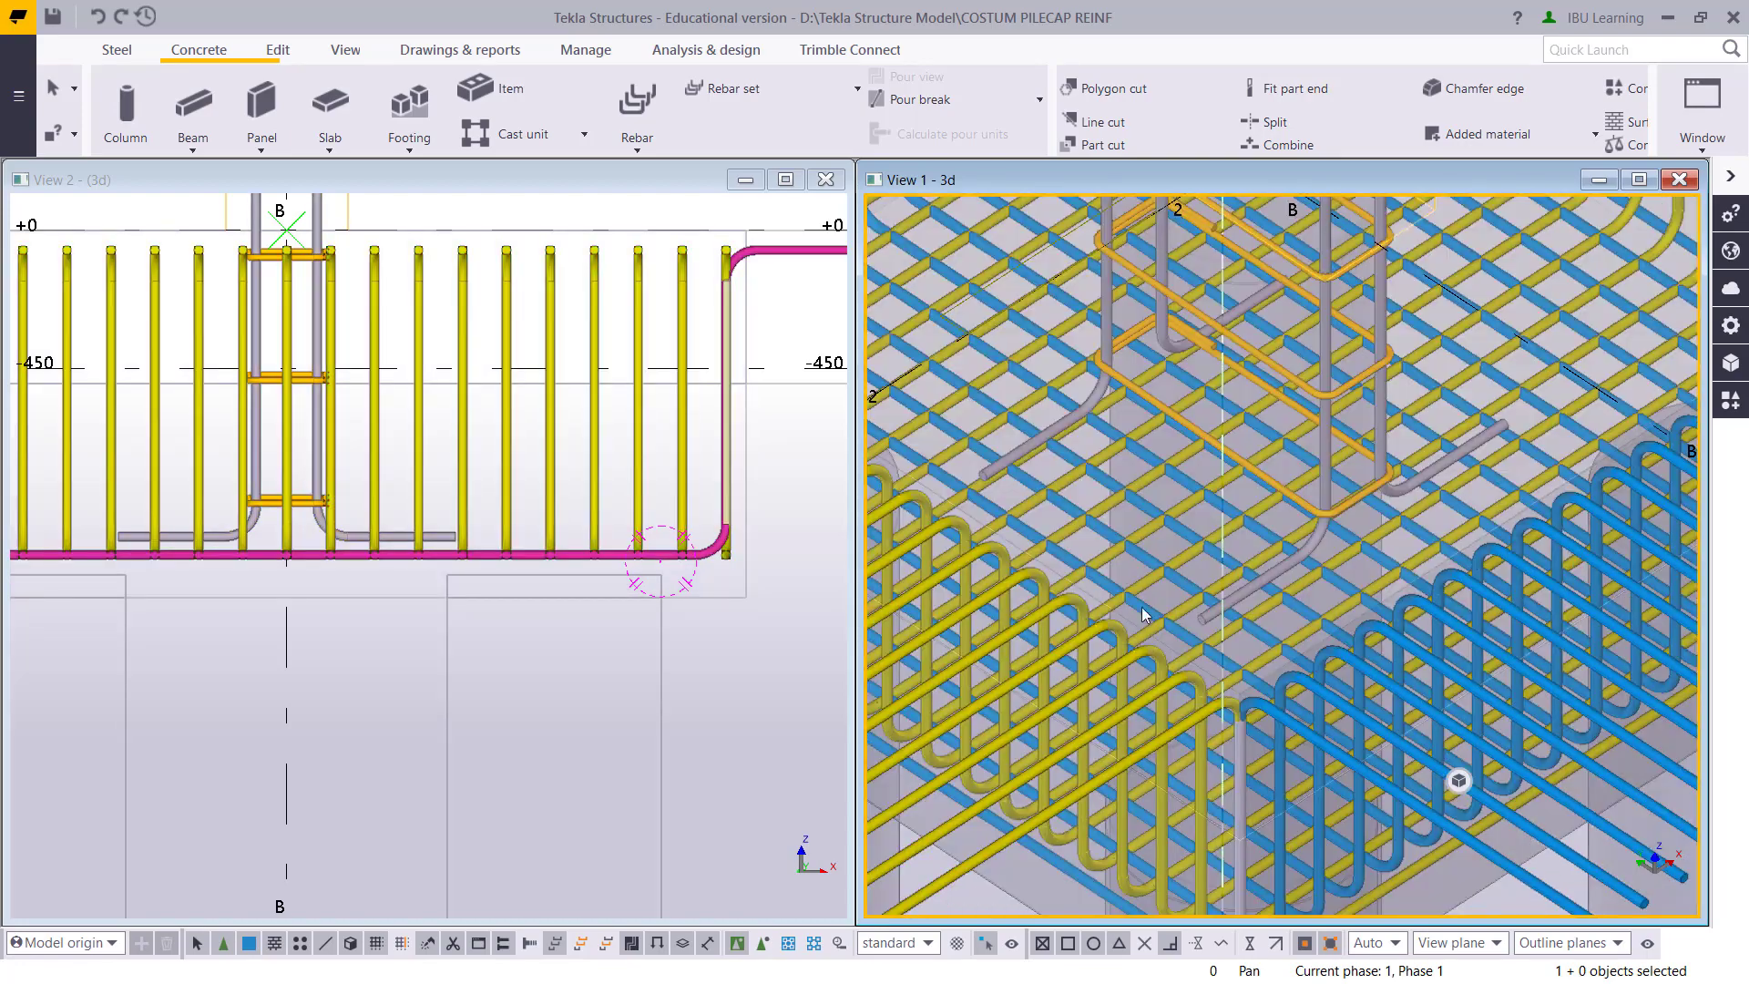
pyautogui.keyDown('ctrl'); pyautogui.moveTo(1140, 607); pyautogui.dragTo(811, 572, button='middle'); pyautogui.keyUp('ctrl')
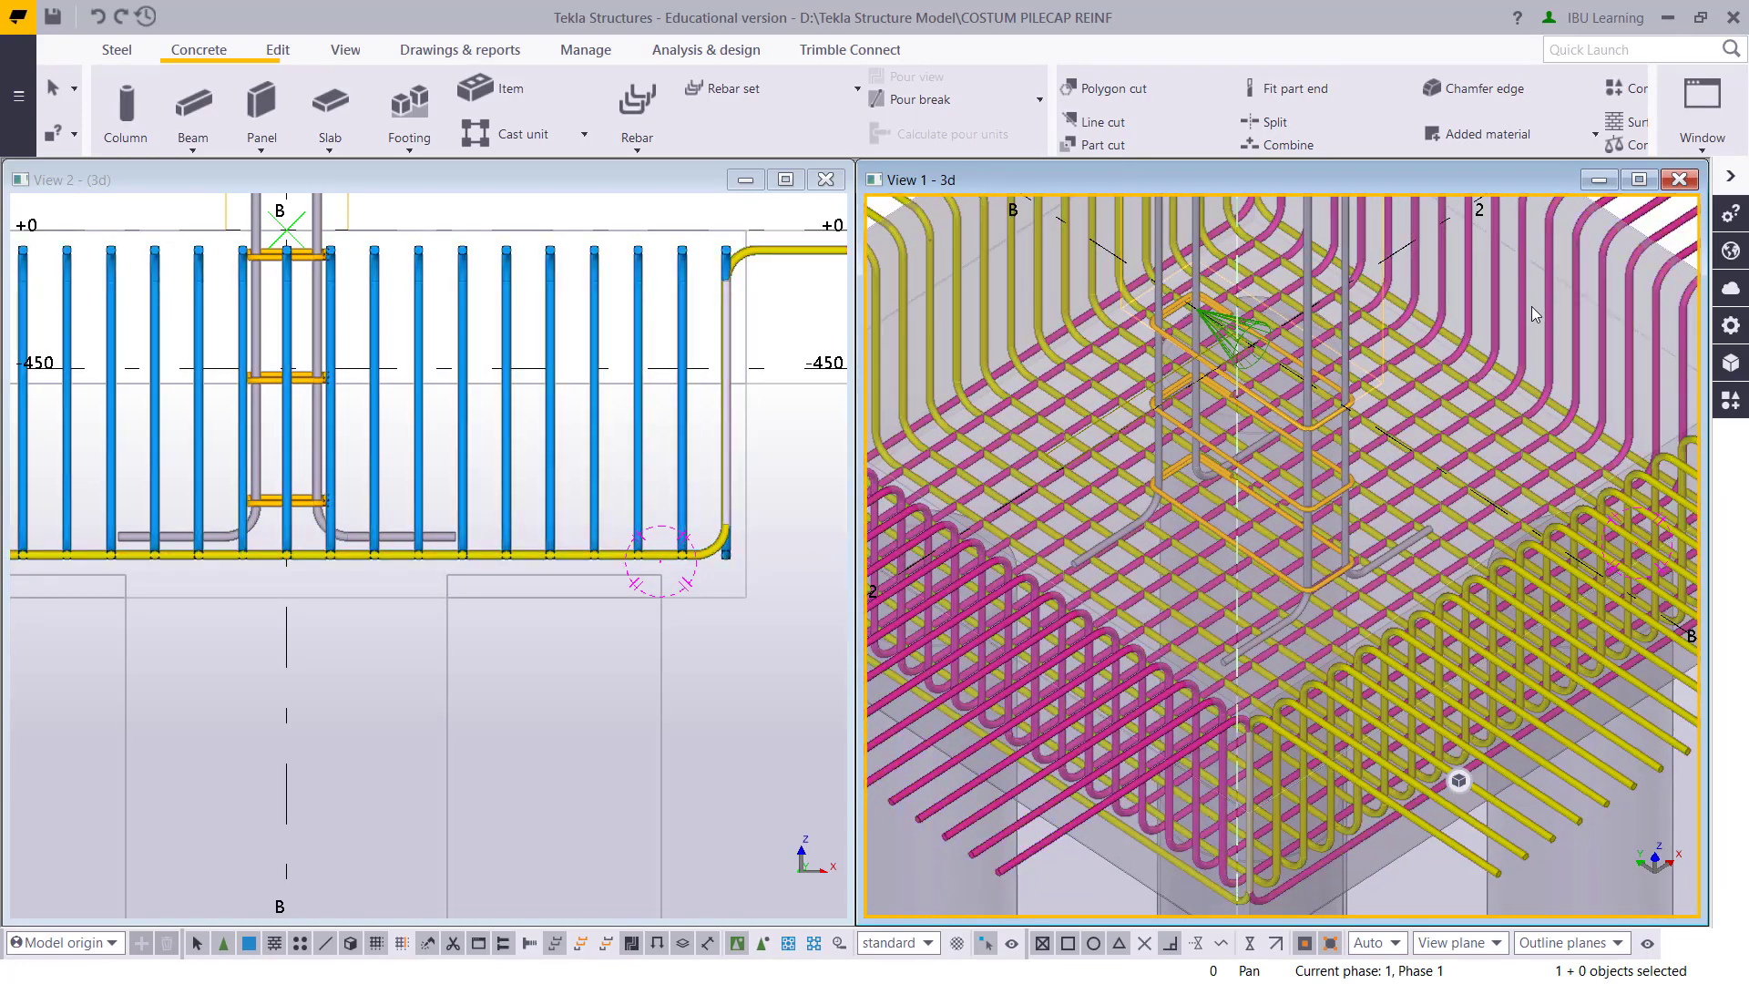
# Change the magenta U-bar group's from-plane cover from 50 to 100 mm
pyautogui.doubleClick(1521, 307)
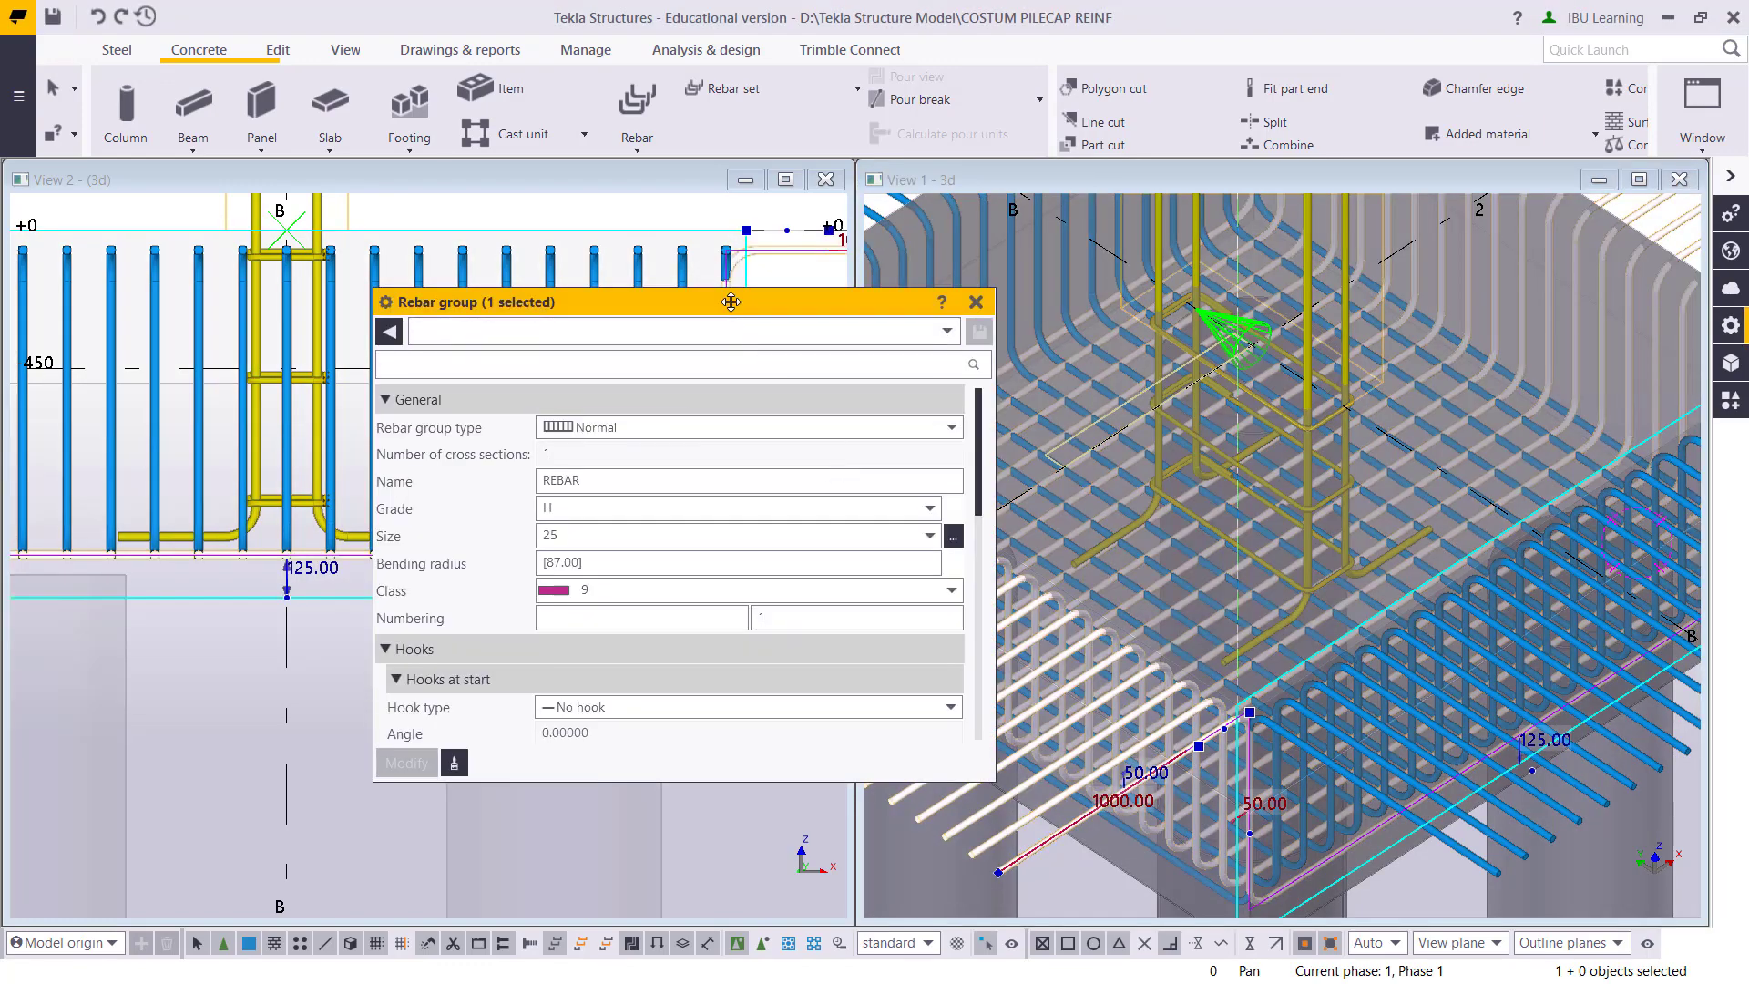
pyautogui.moveTo(731, 302); pyautogui.dragTo(608, 218)
pyautogui.scroll(-3, 509, 491)
pyautogui.scroll(-5, 510, 491)
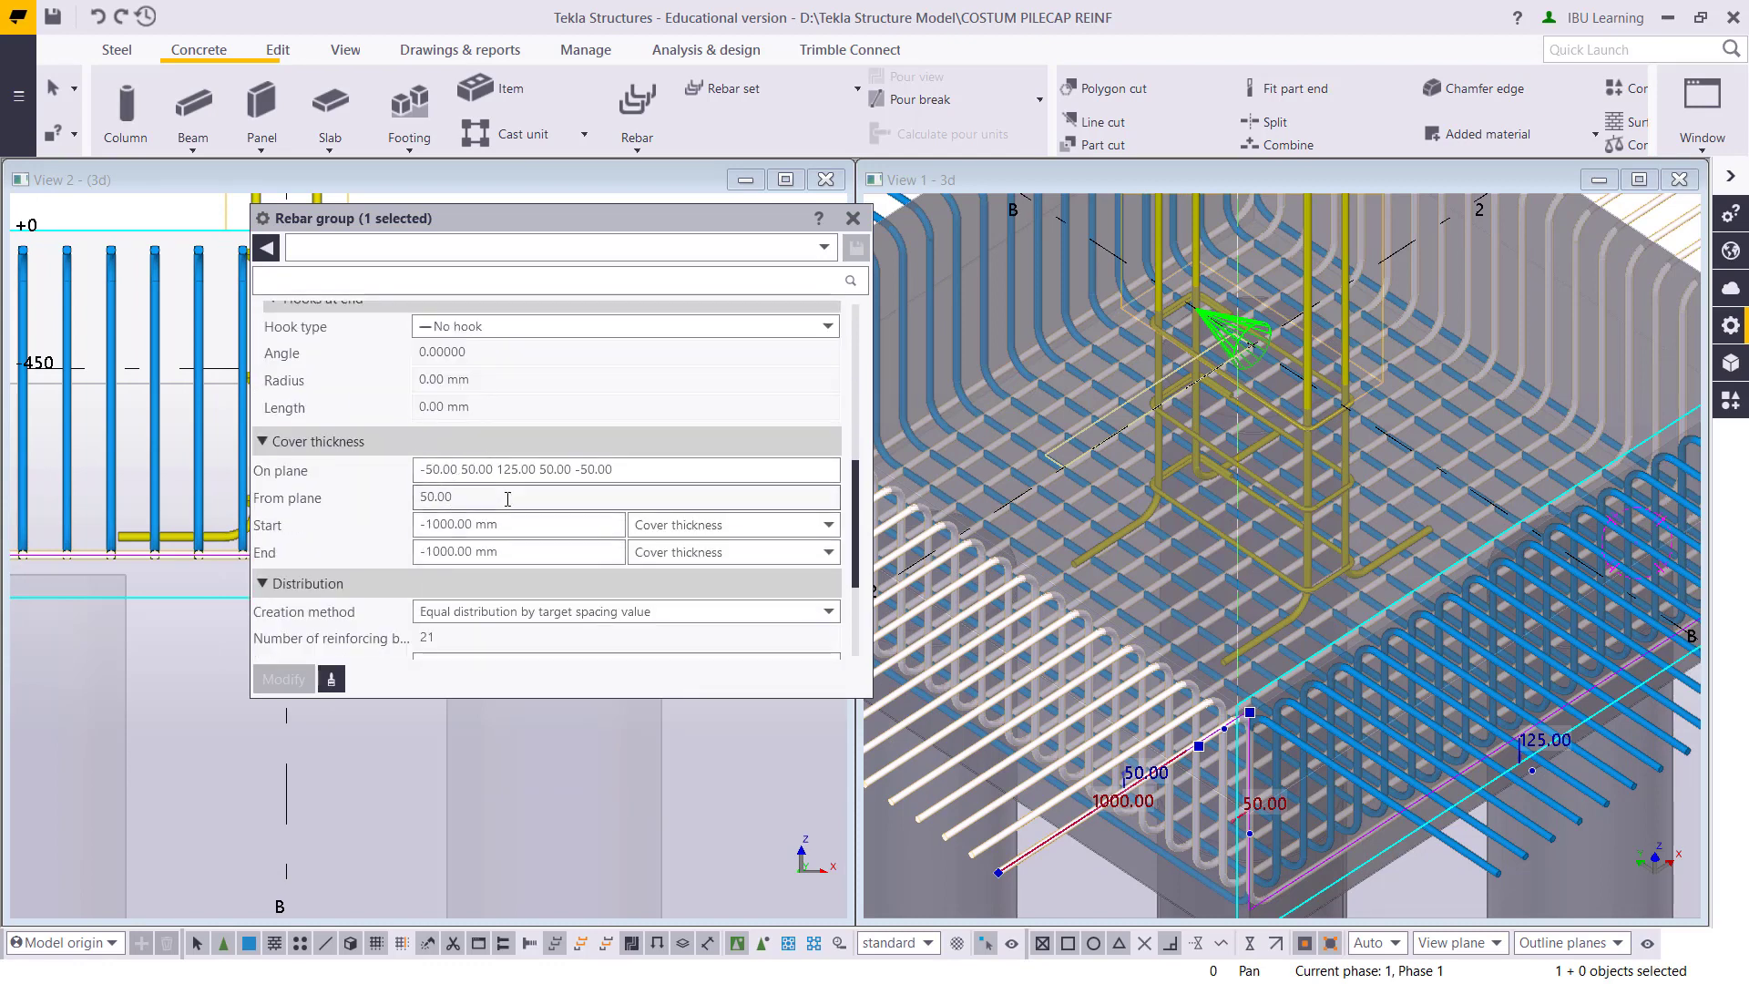
pyautogui.moveTo(507, 500); pyautogui.dragTo(359, 507)
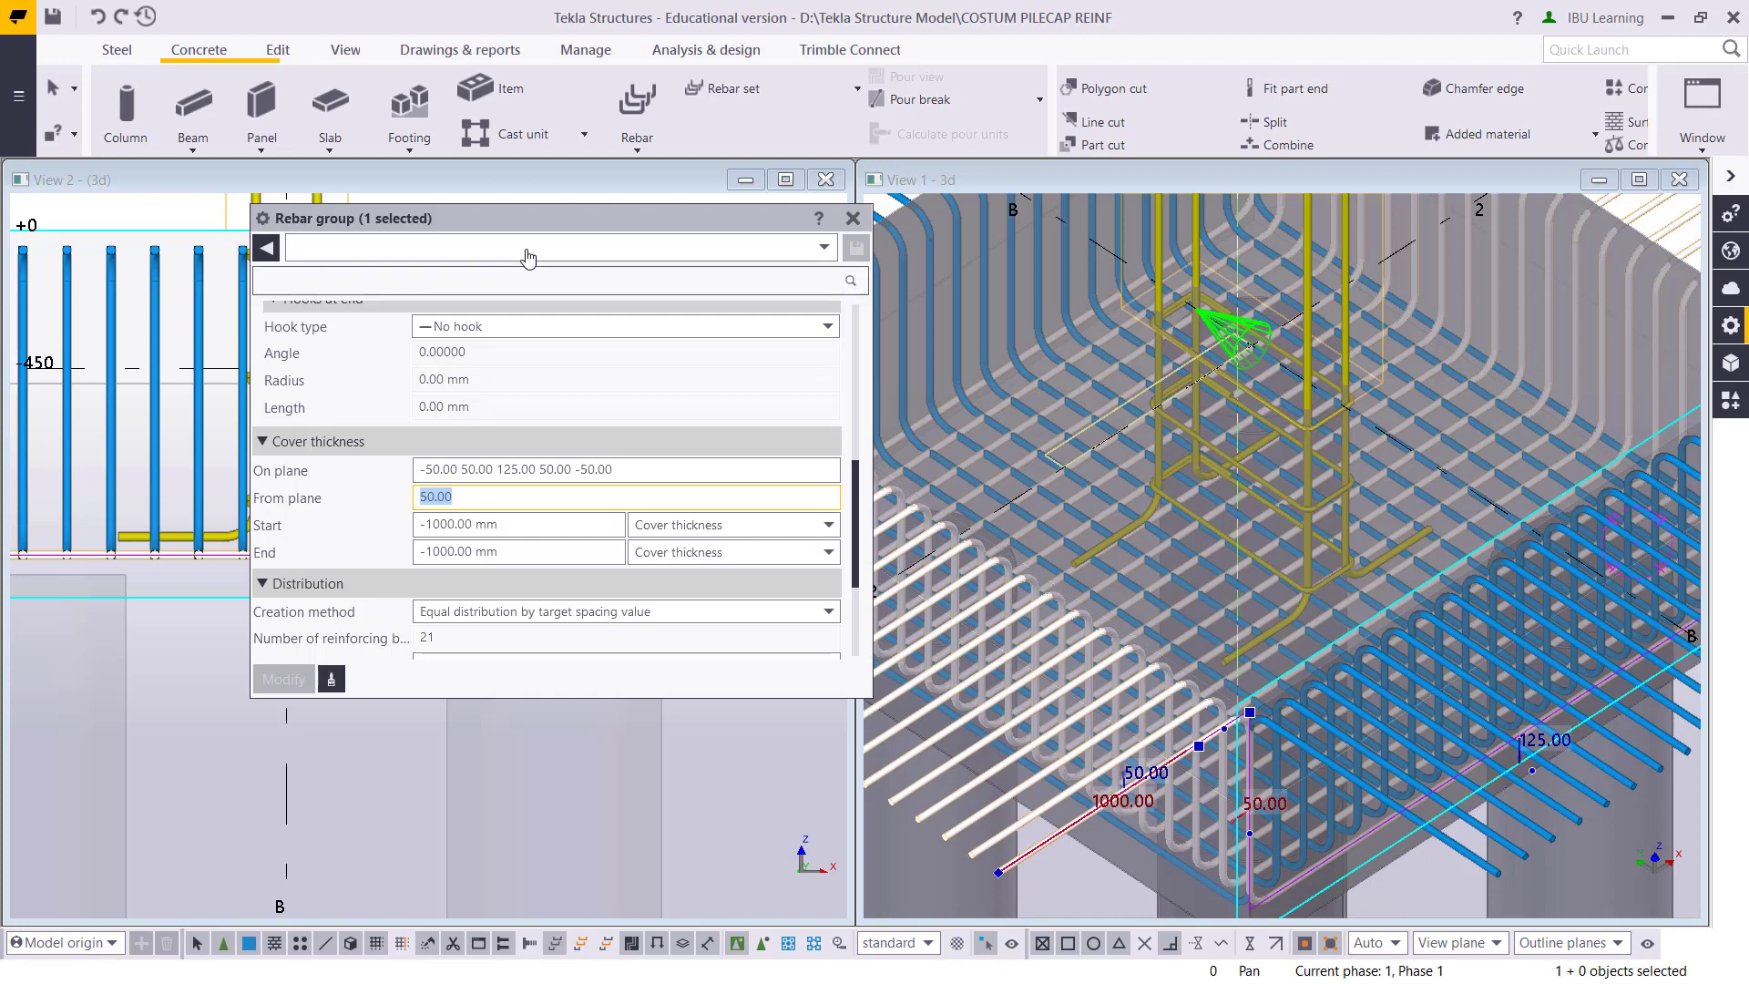
pyautogui.moveTo(531, 218); pyautogui.dragTo(1096, 277)
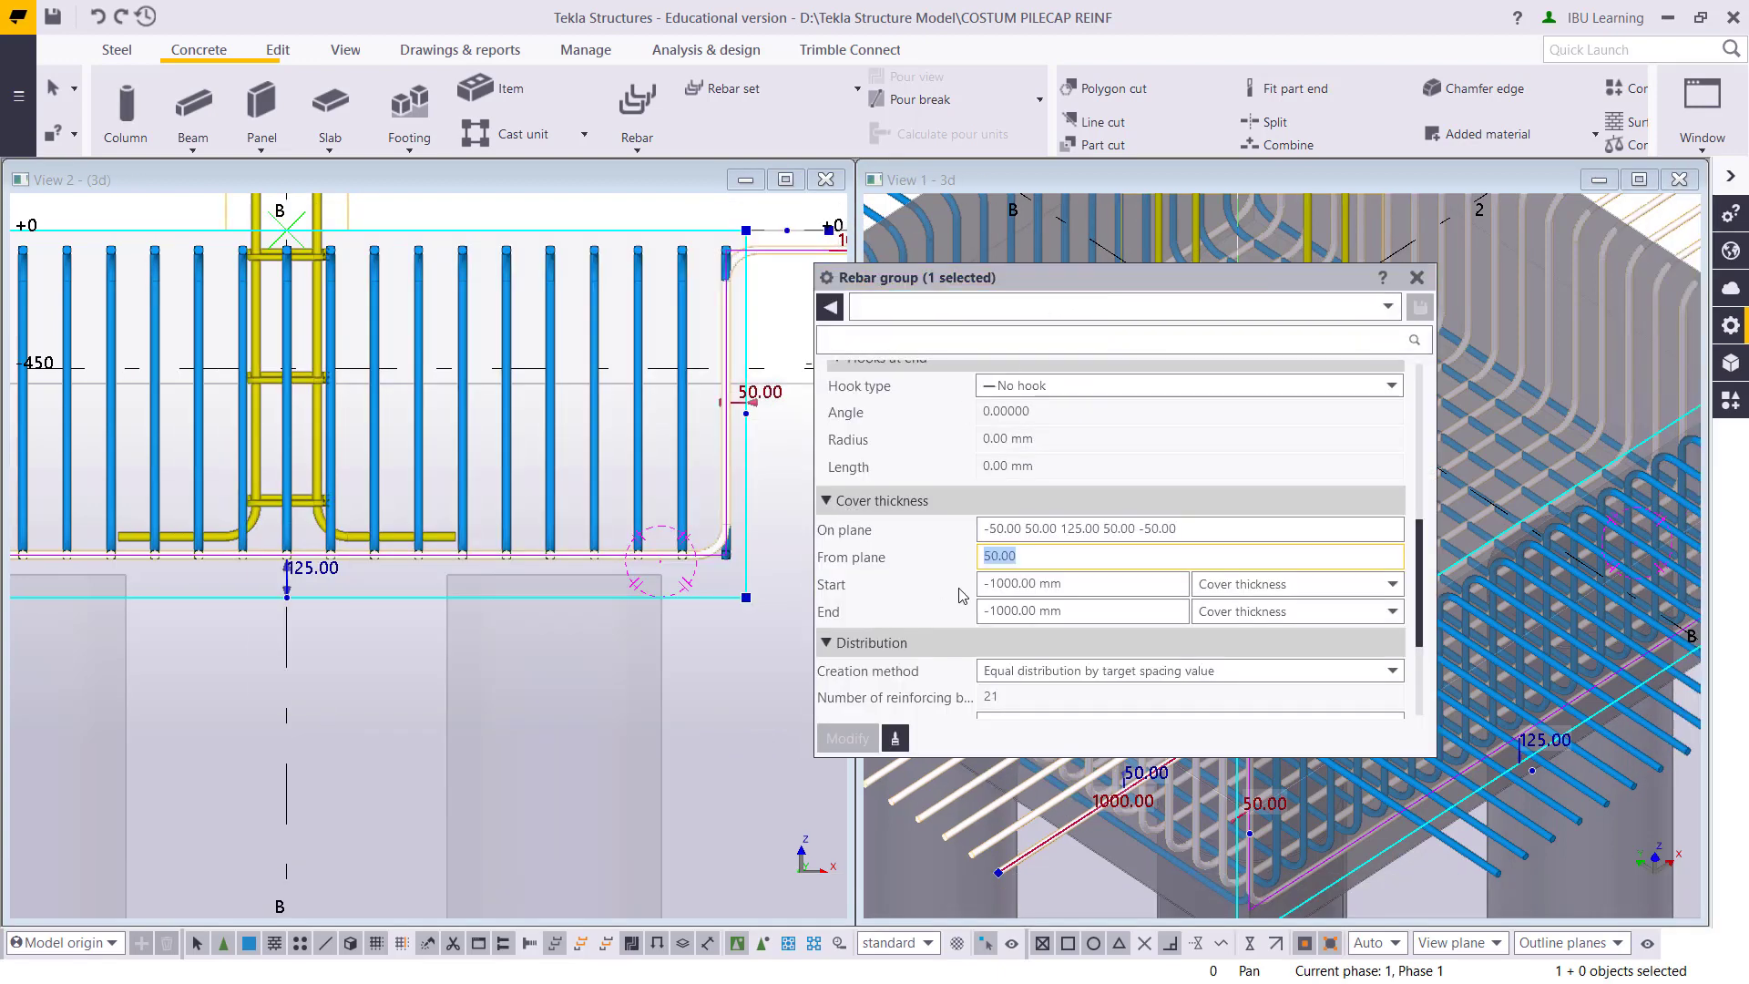
pyautogui.write('1')
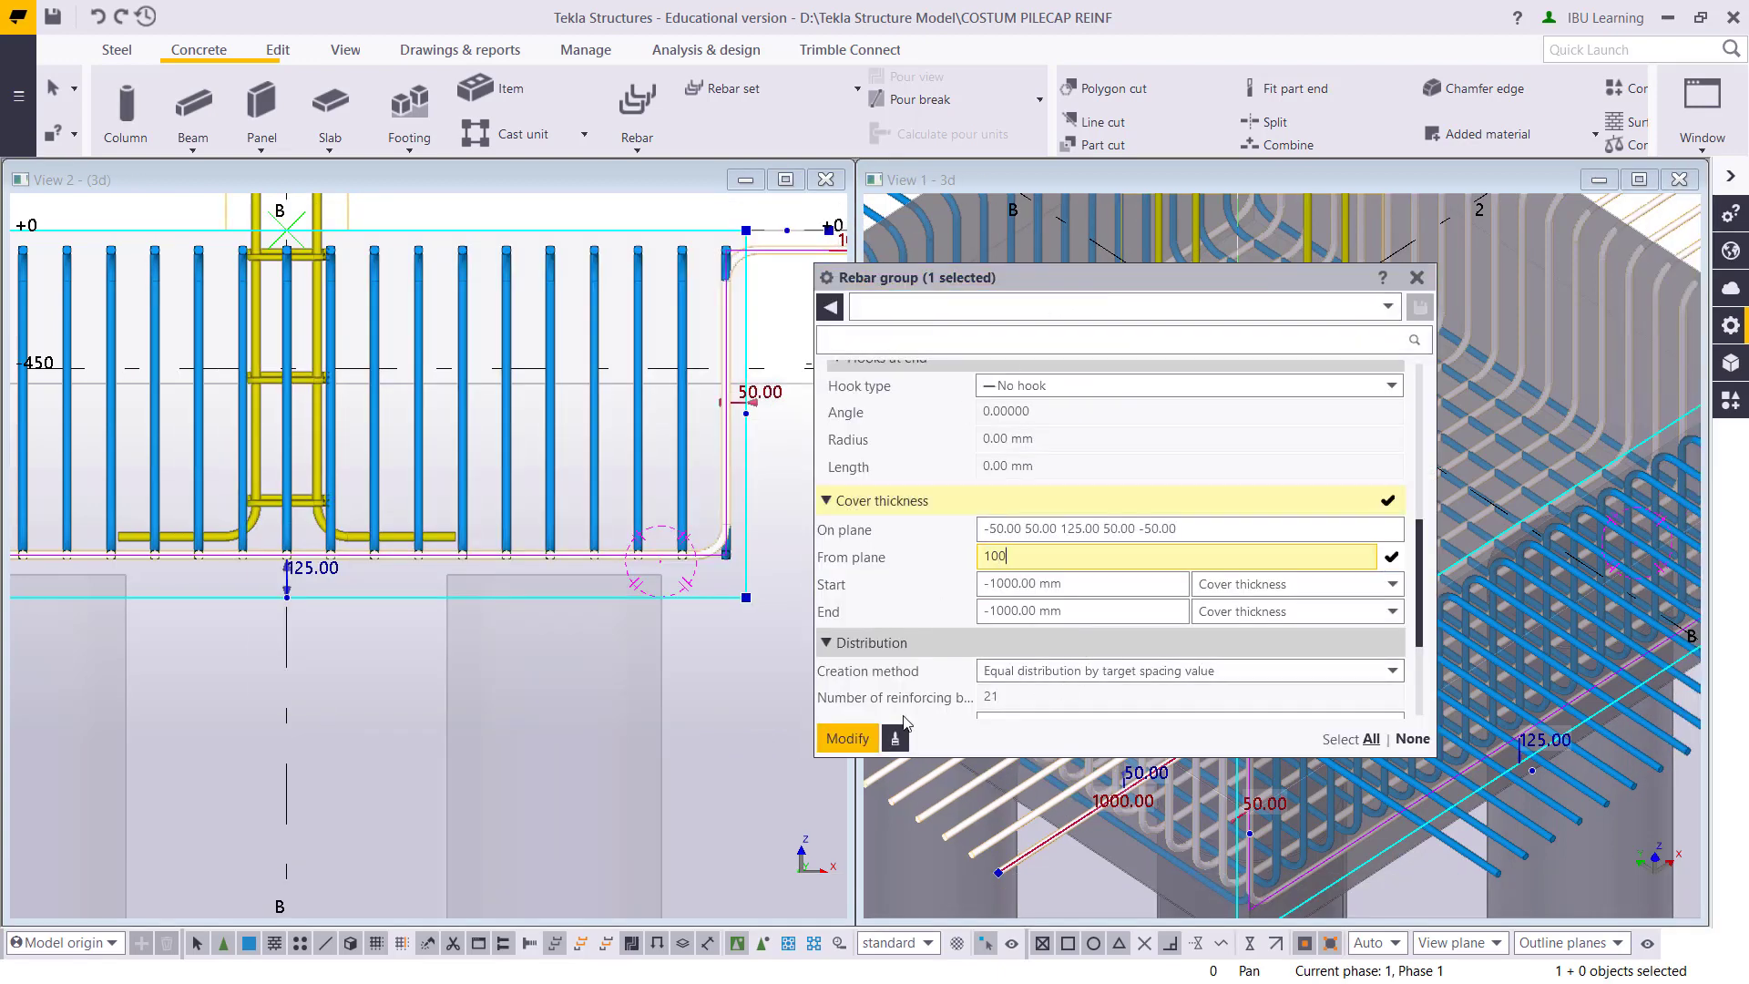
pyautogui.write('00')
pyautogui.click(848, 737)
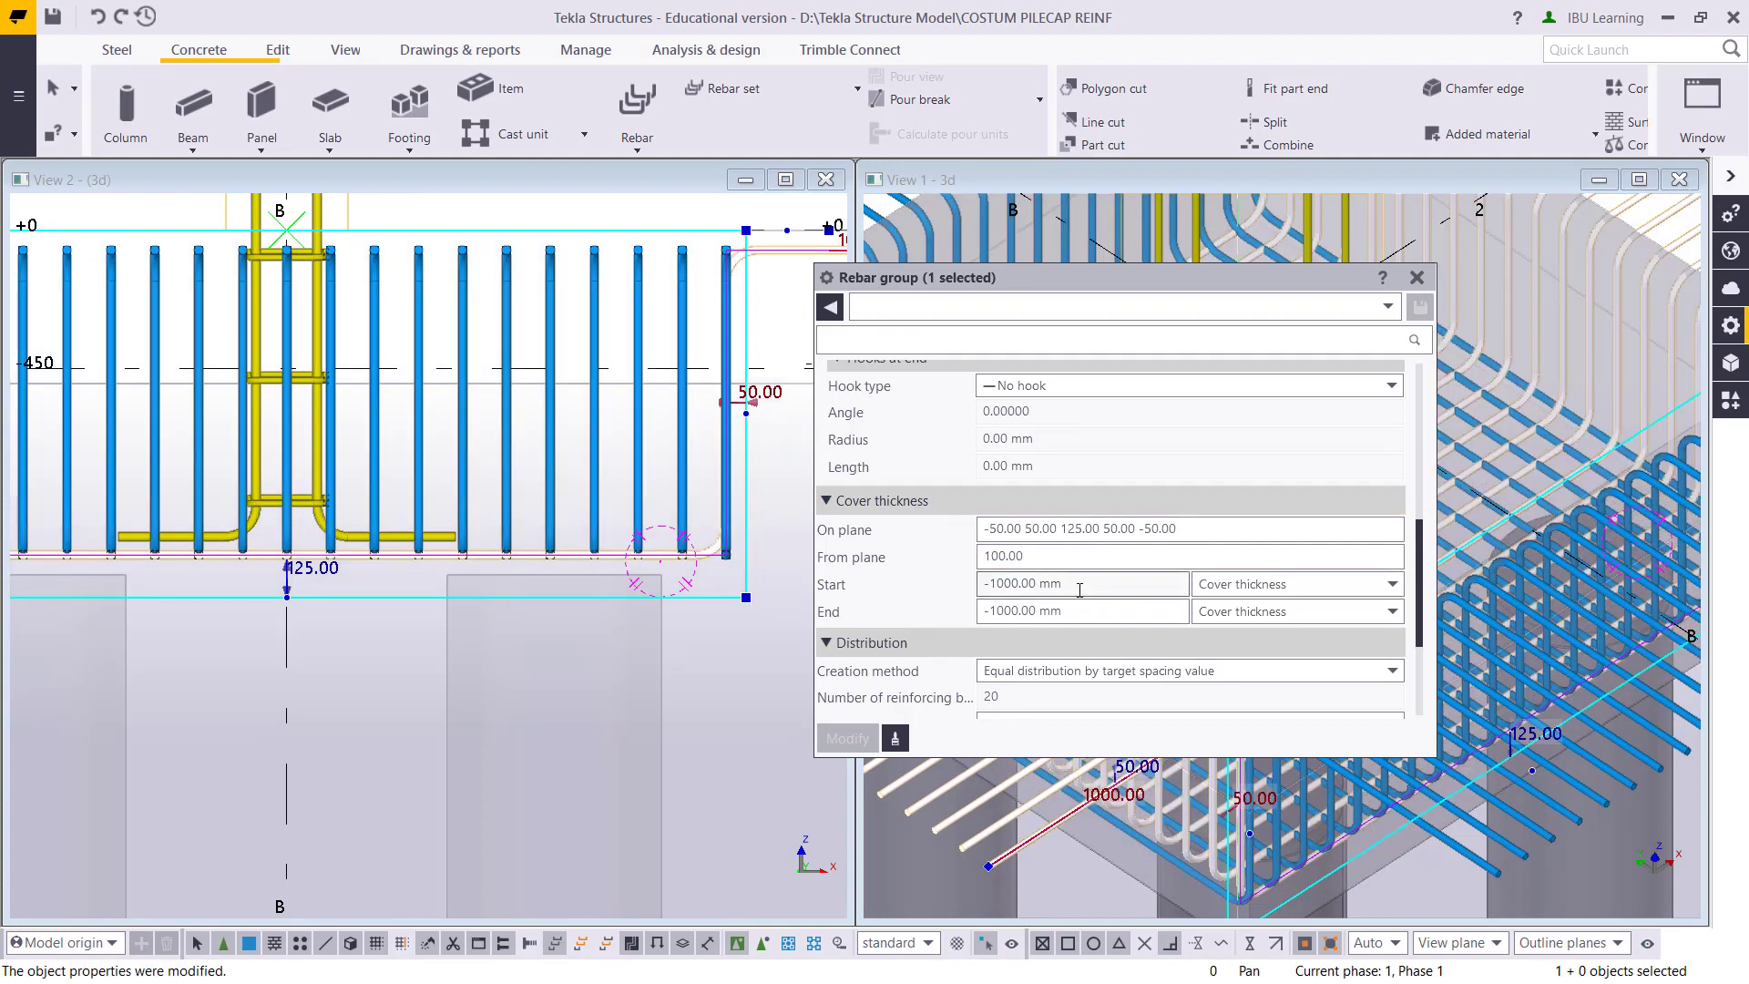
pyautogui.click(1003, 528)
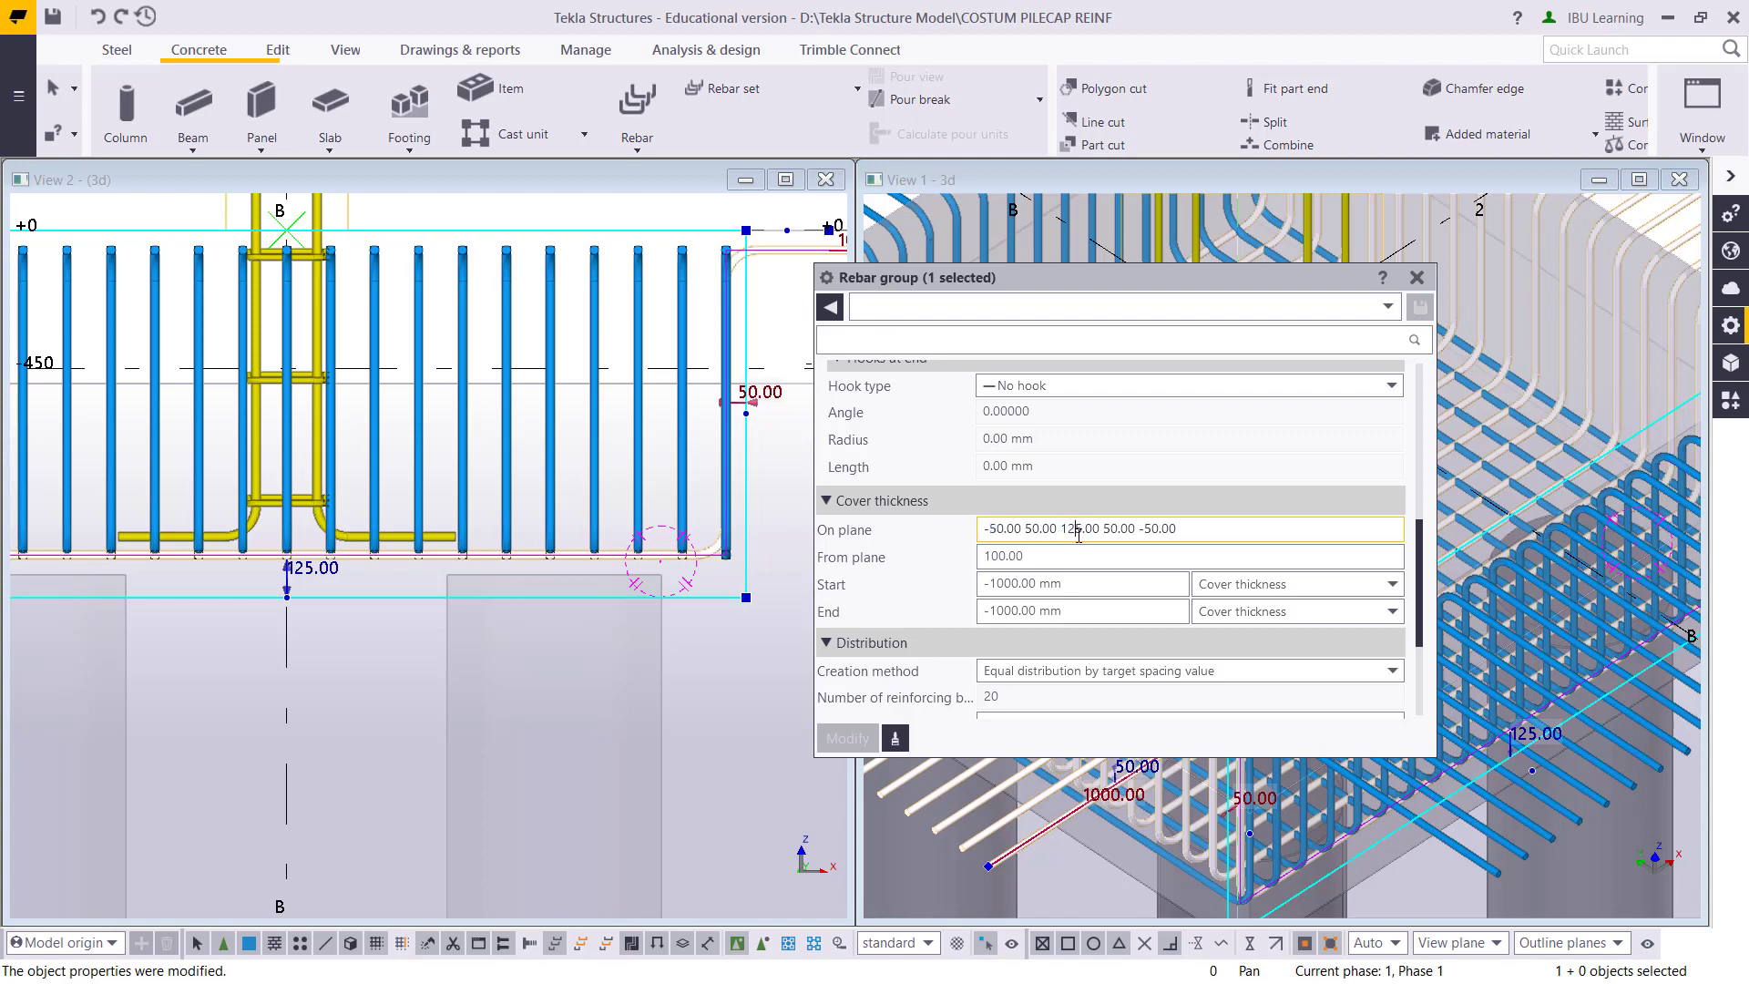
pyautogui.press('BackSpace')
pyautogui.press('Delete')
pyautogui.press('Delete')
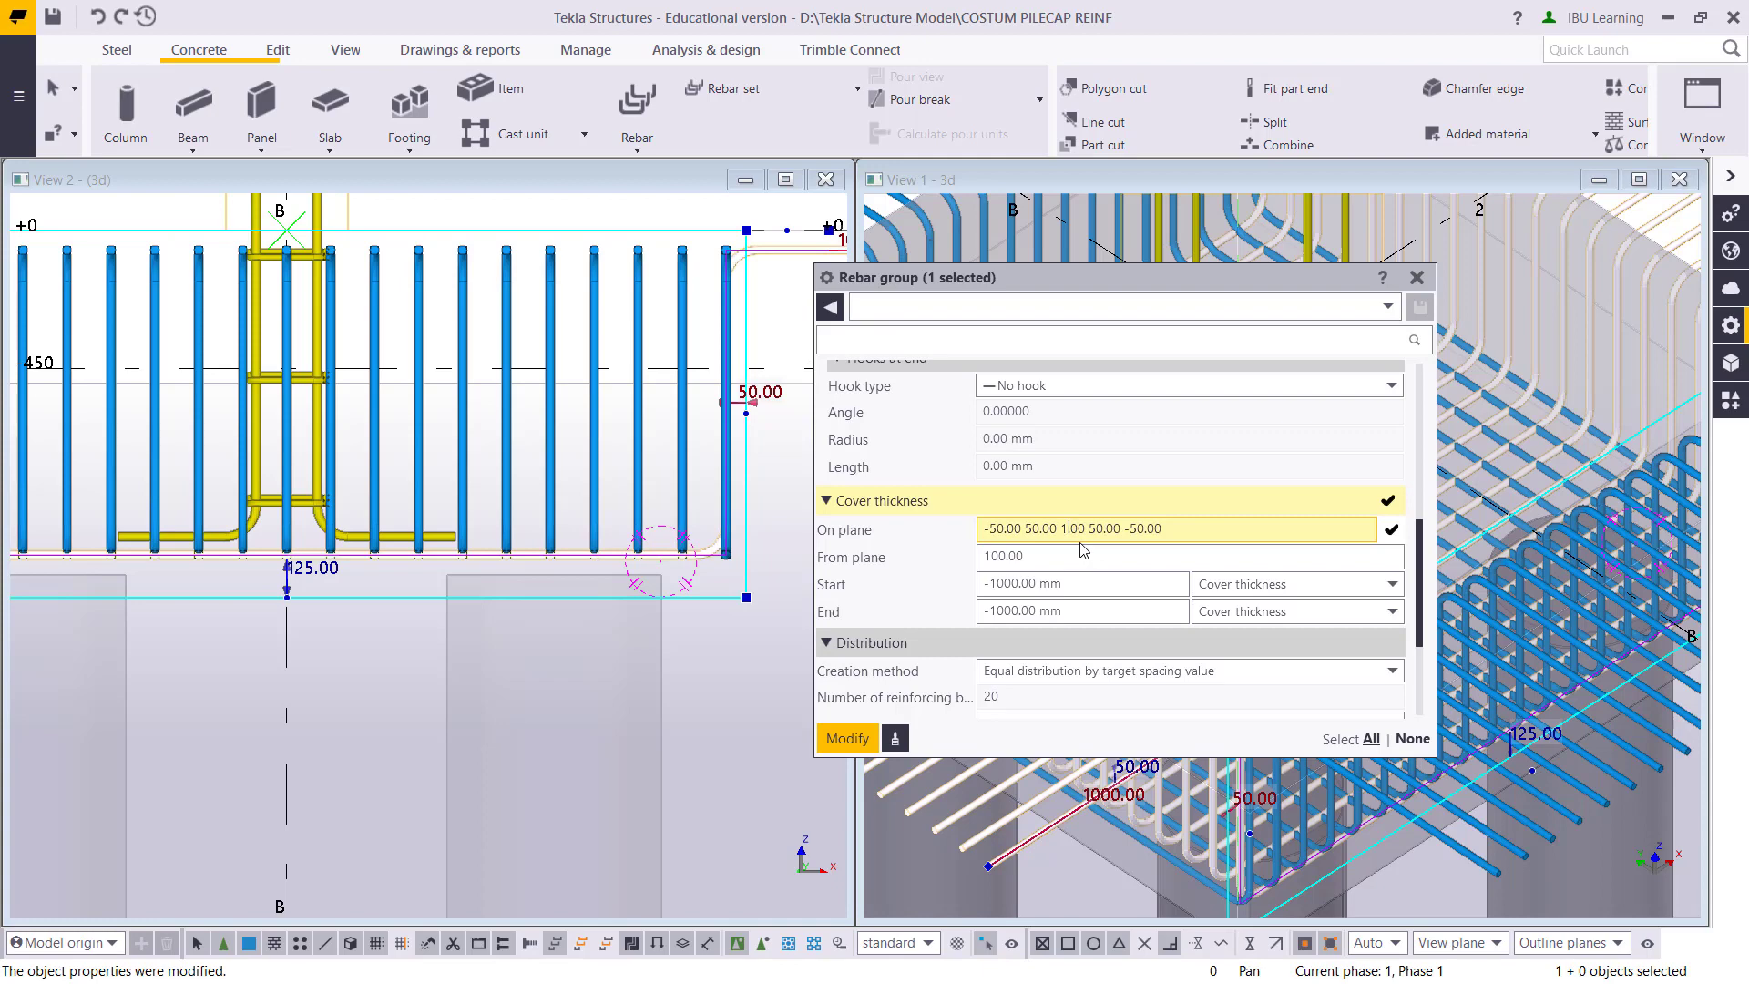
pyautogui.click(866, 739)
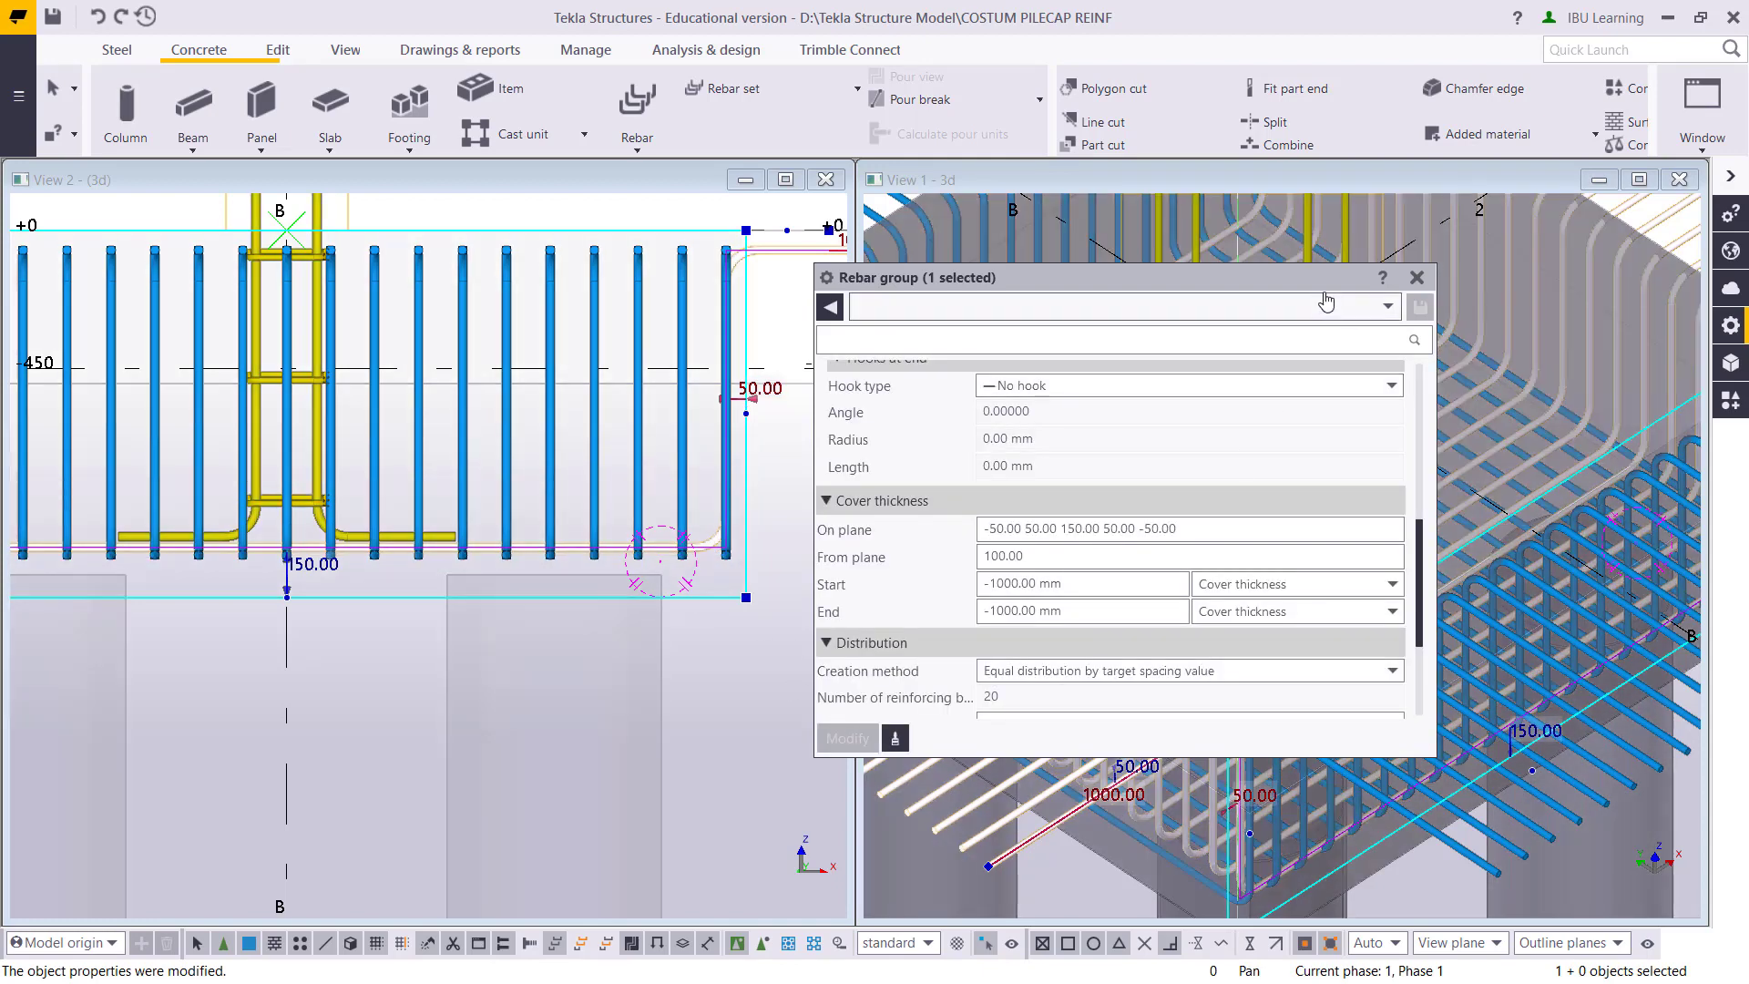
# Inspect the pile-cap corner in 3D to check the raised bottom cover, then dock the properties pane
pyautogui.moveTo(1325, 278); pyautogui.dragTo(892, 279)
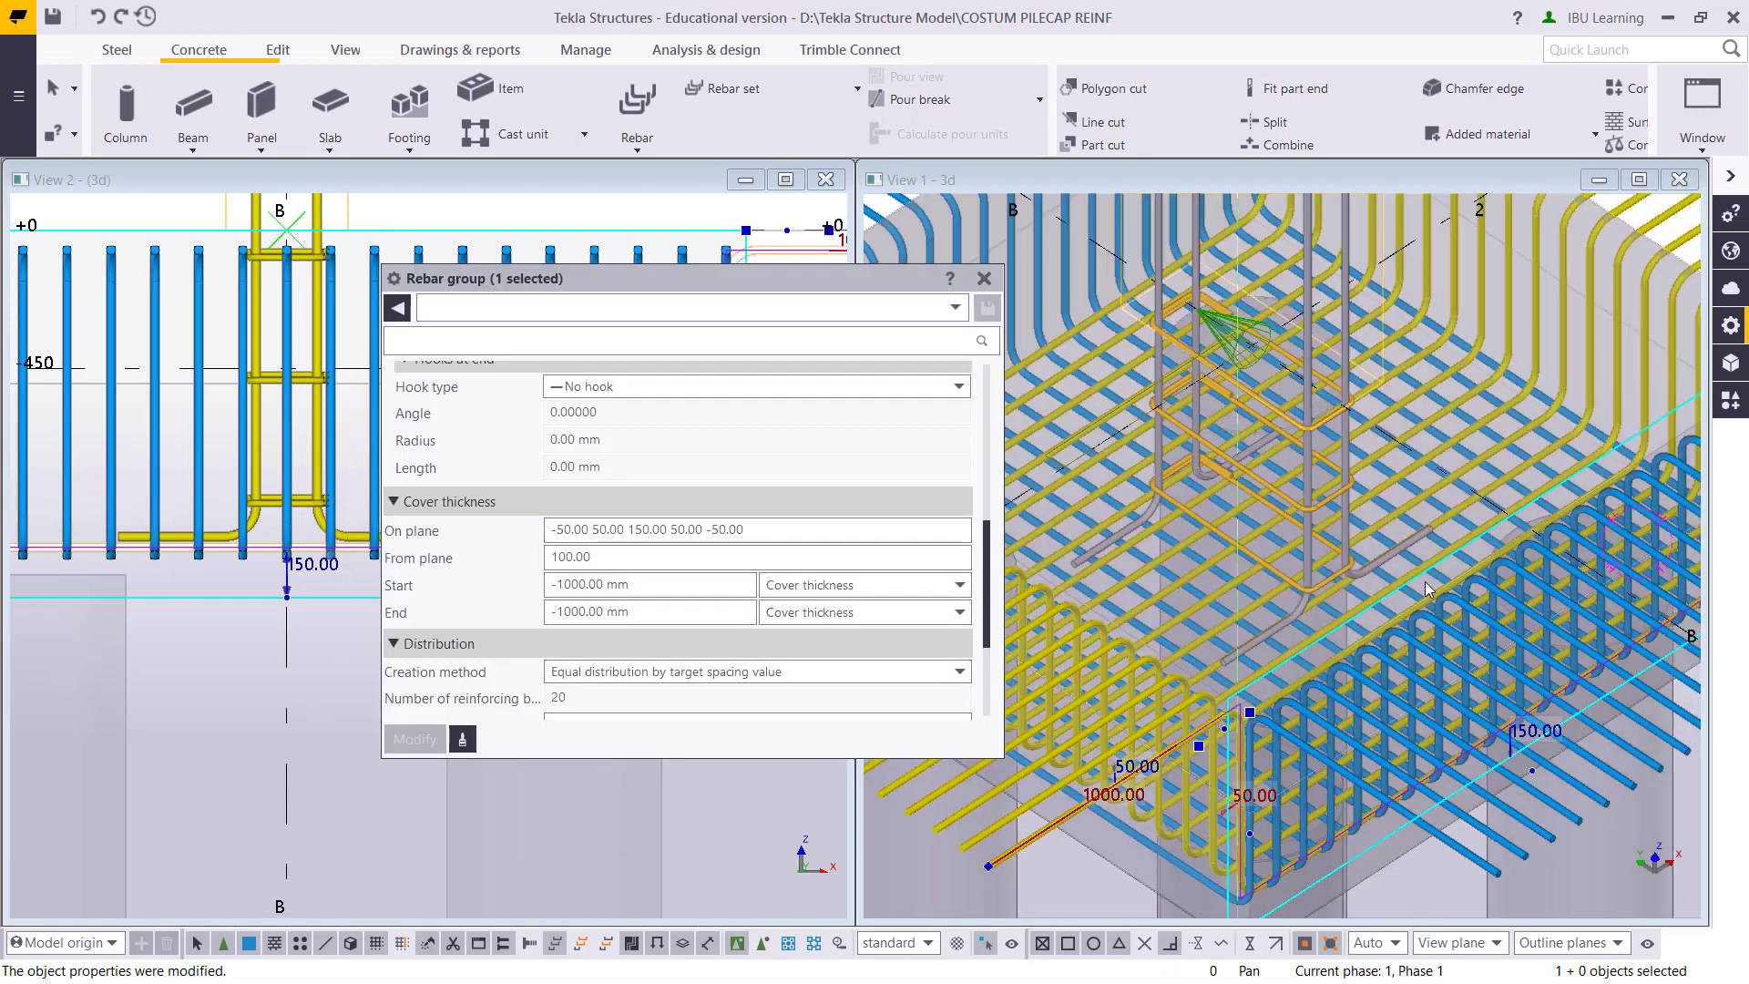
pyautogui.scroll(5, 1228, 655)
pyautogui.moveTo(1228, 655); pyautogui.dragTo(1319, 441, button='middle')
pyautogui.scroll(-5, 1346, 495)
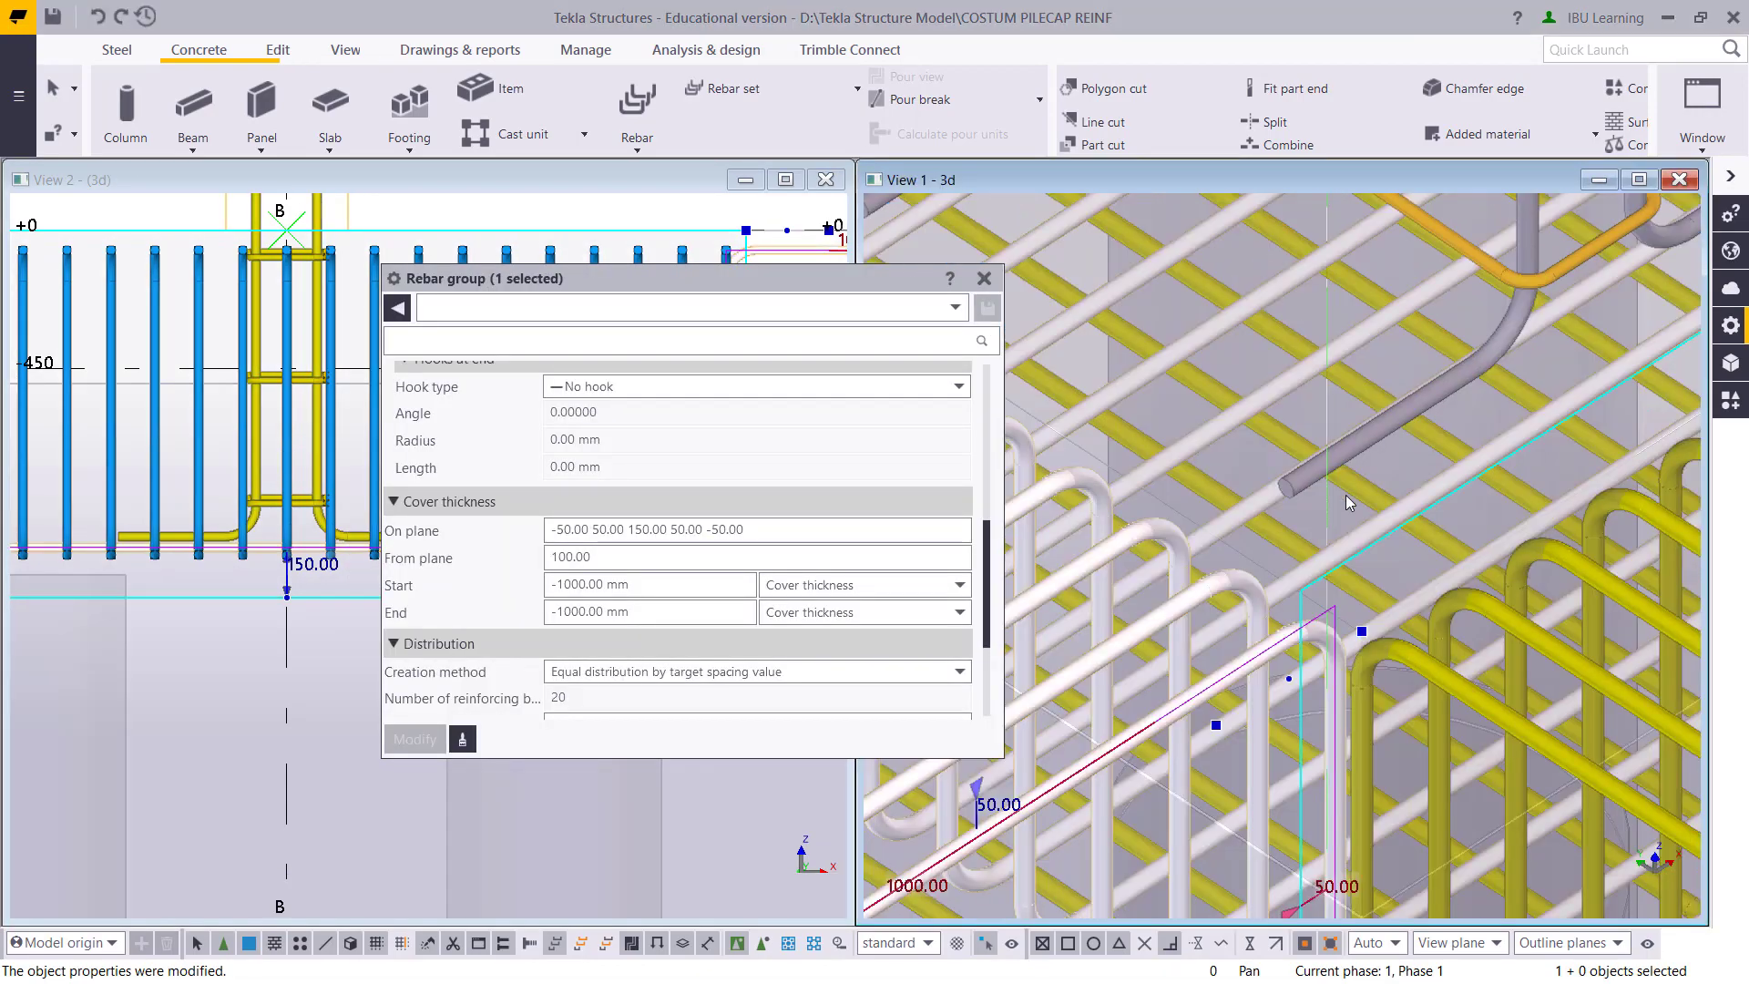
pyautogui.scroll(4, 1332, 590)
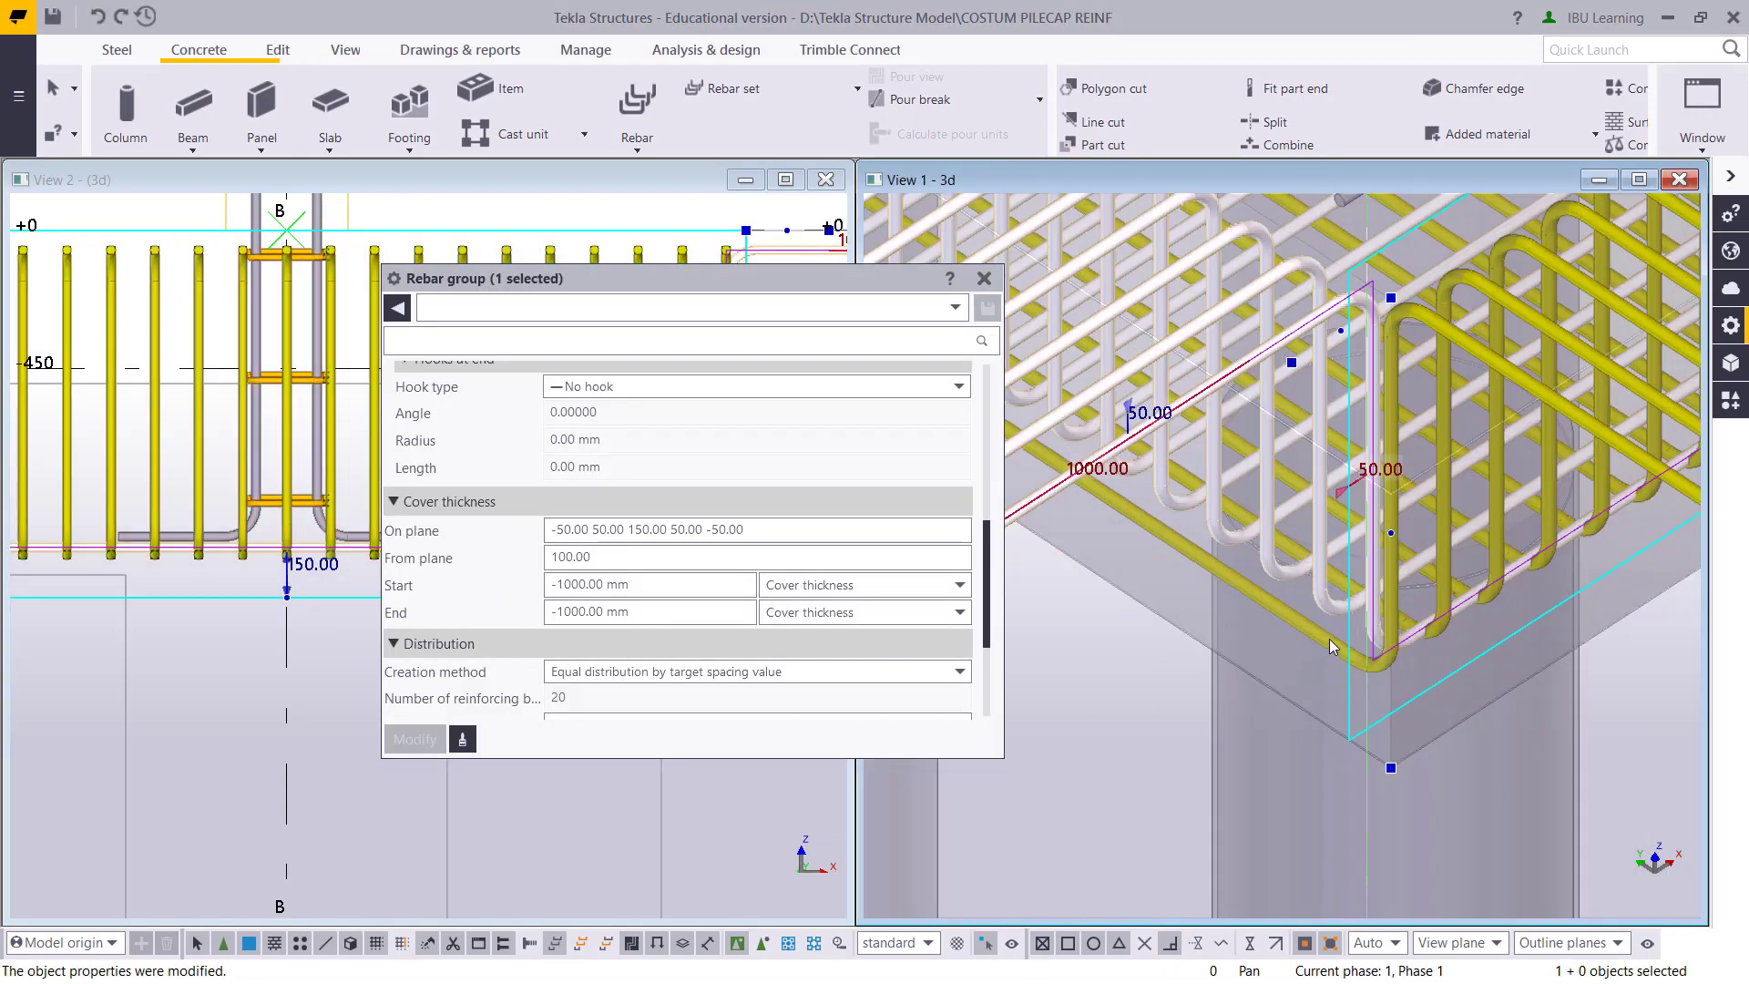
pyautogui.keyDown('ctrl'); pyautogui.moveTo(1338, 619); pyautogui.dragTo(1389, 586, button='middle'); pyautogui.keyUp('ctrl')
pyautogui.scroll(4, 1379, 640)
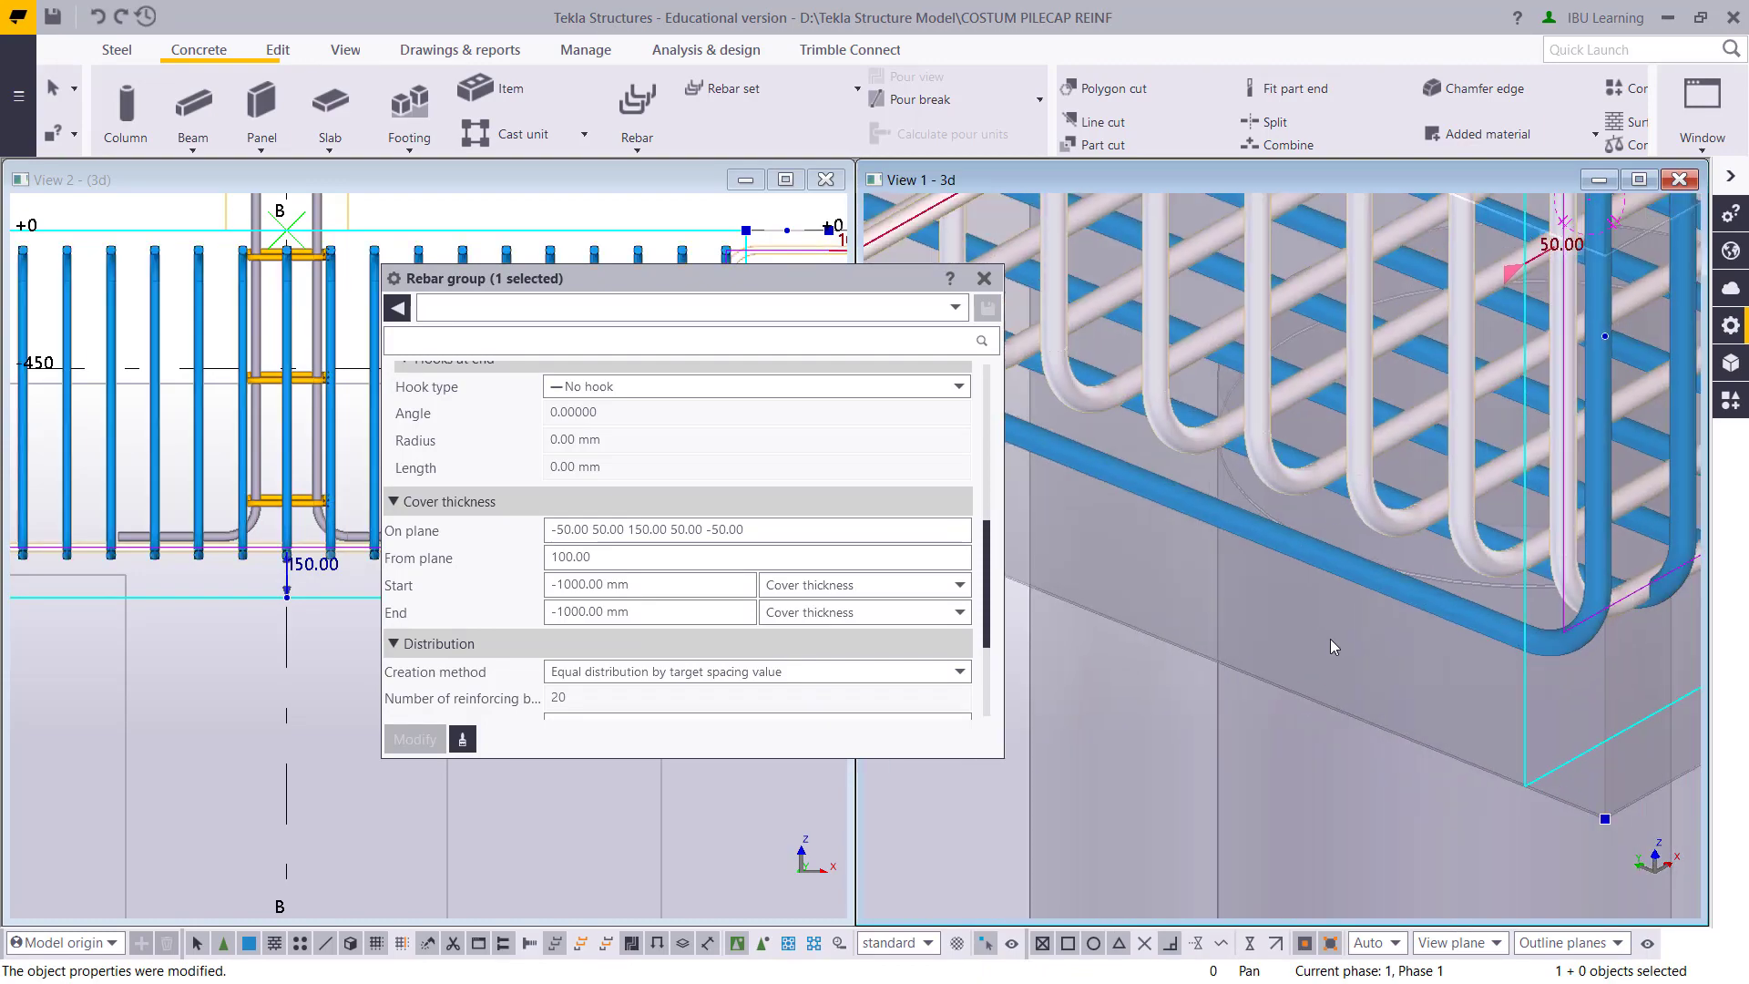
pyautogui.scroll(-3, 1331, 642)
pyautogui.moveTo(1244, 571); pyautogui.dragTo(1255, 619, button='middle')
pyautogui.scroll(6, 663, 510)
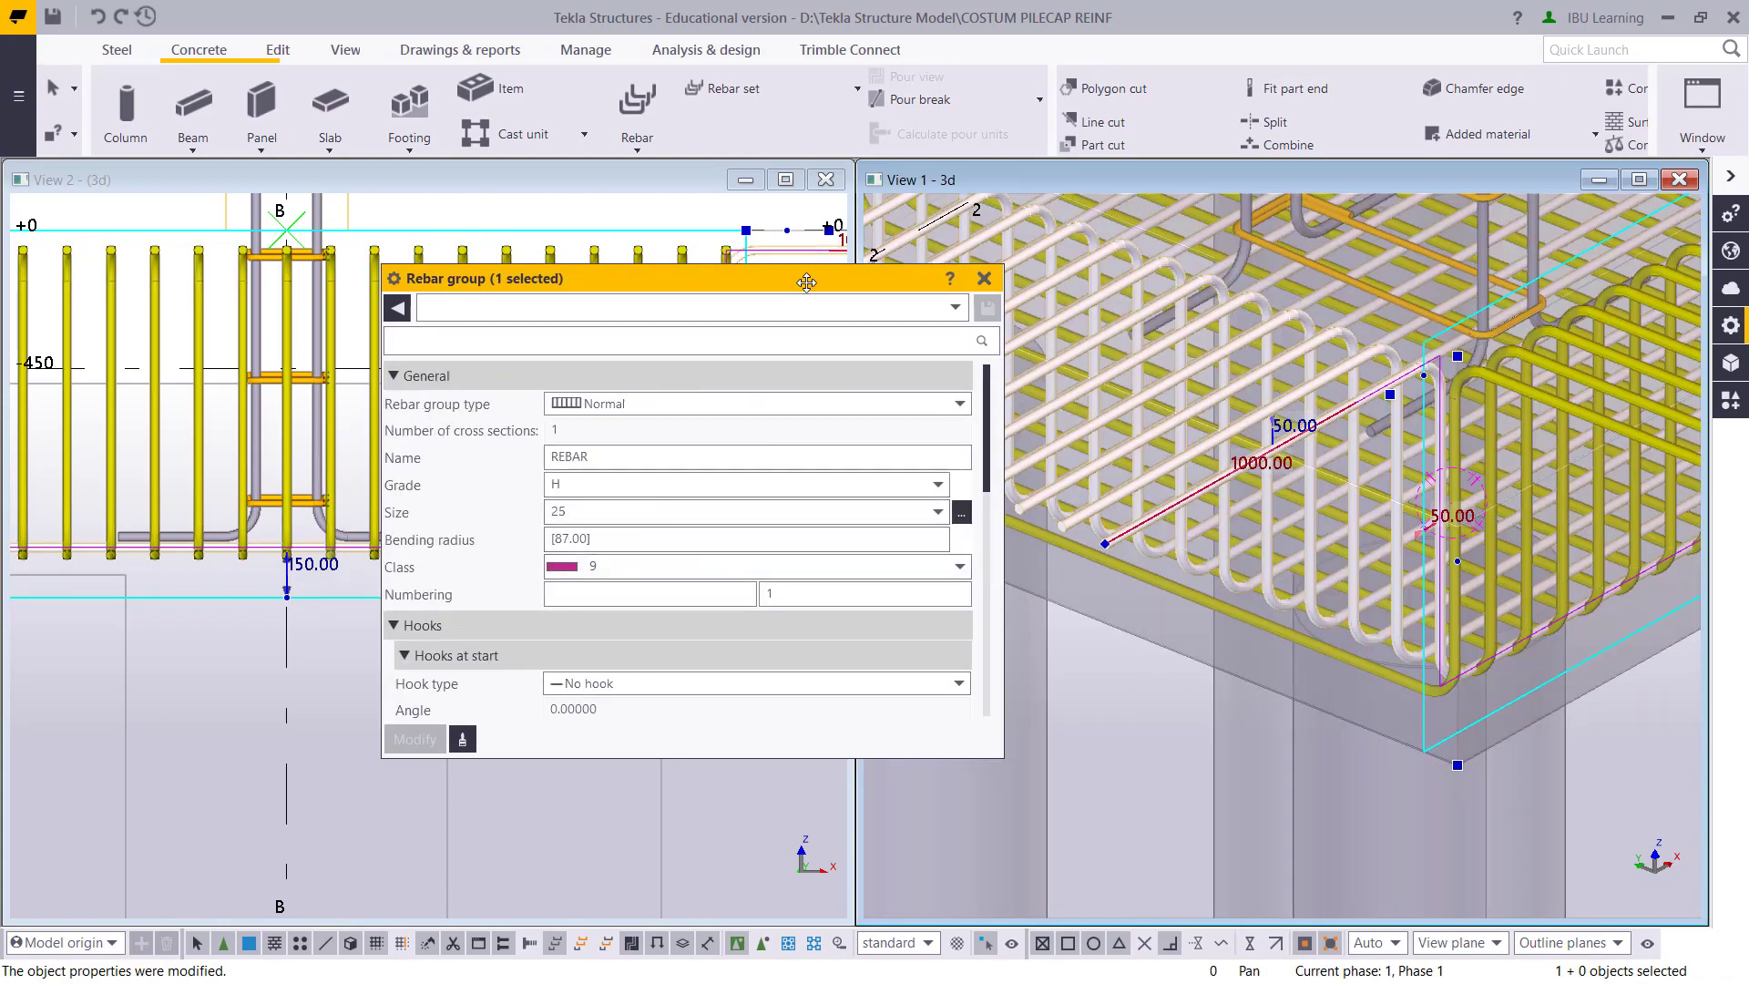
pyautogui.moveTo(788, 277); pyautogui.dragTo(1434, 326)
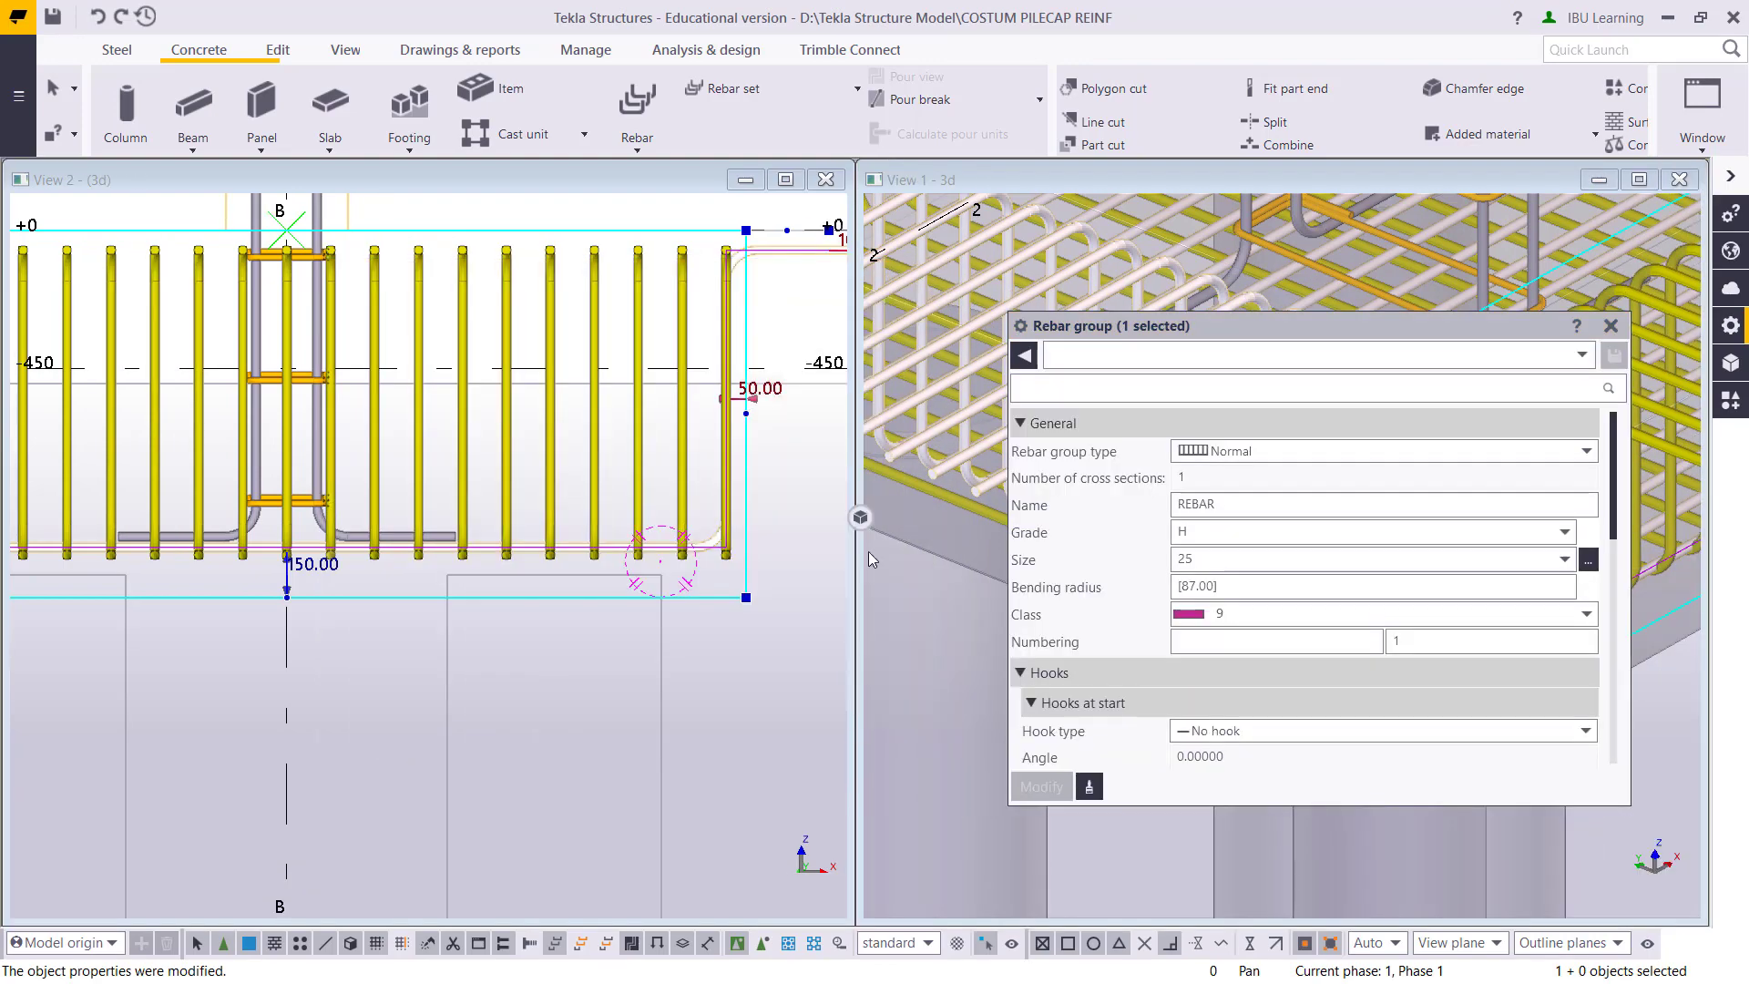
# Clear the selection and orbit the model to view the other U-bar group from above
pyautogui.scroll(4, 515, 577)
pyautogui.click(512, 543)
pyautogui.keyDown('ctrl'); pyautogui.moveTo(512, 542); pyautogui.dragTo(466, 579, button='middle'); pyautogui.keyUp('ctrl')
pyautogui.scroll(2, 349, 632)
pyautogui.keyDown('ctrl'); pyautogui.moveTo(341, 615); pyautogui.dragTo(320, 526, button='middle'); pyautogui.keyUp('ctrl')
pyautogui.scroll(5, 321, 526)
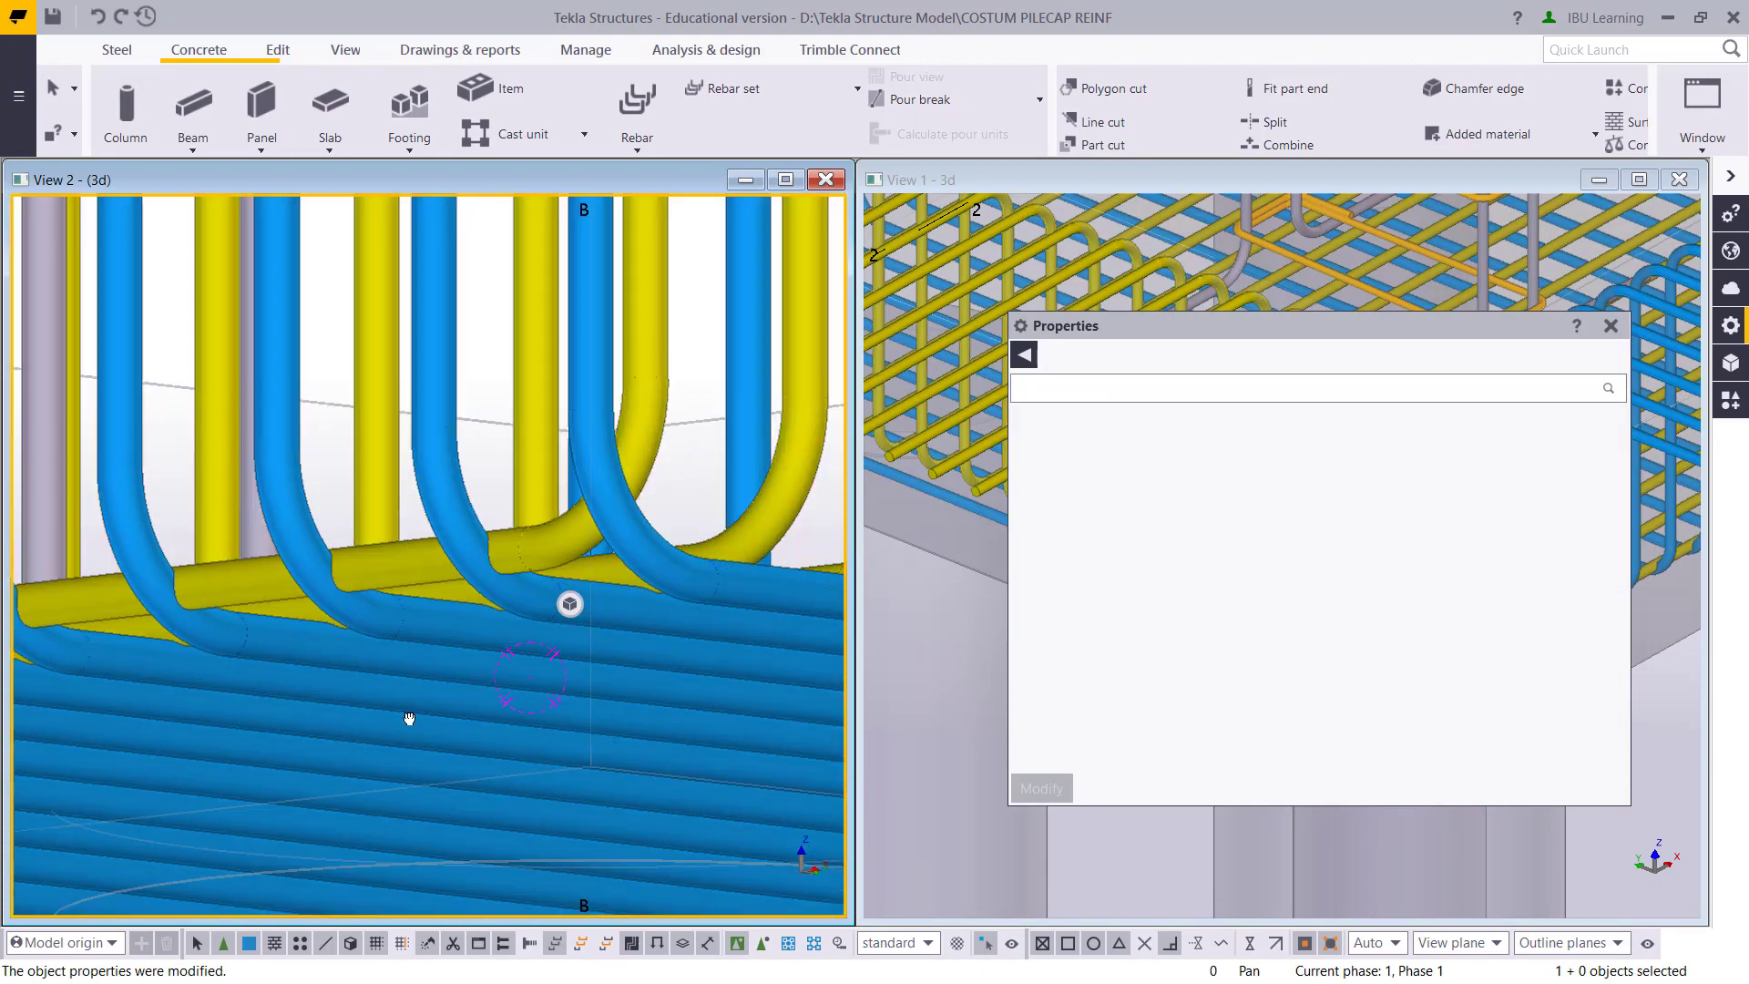
pyautogui.keyDown('ctrl'); pyautogui.moveTo(409, 718); pyautogui.dragTo(364, 750, button='middle'); pyautogui.keyUp('ctrl')
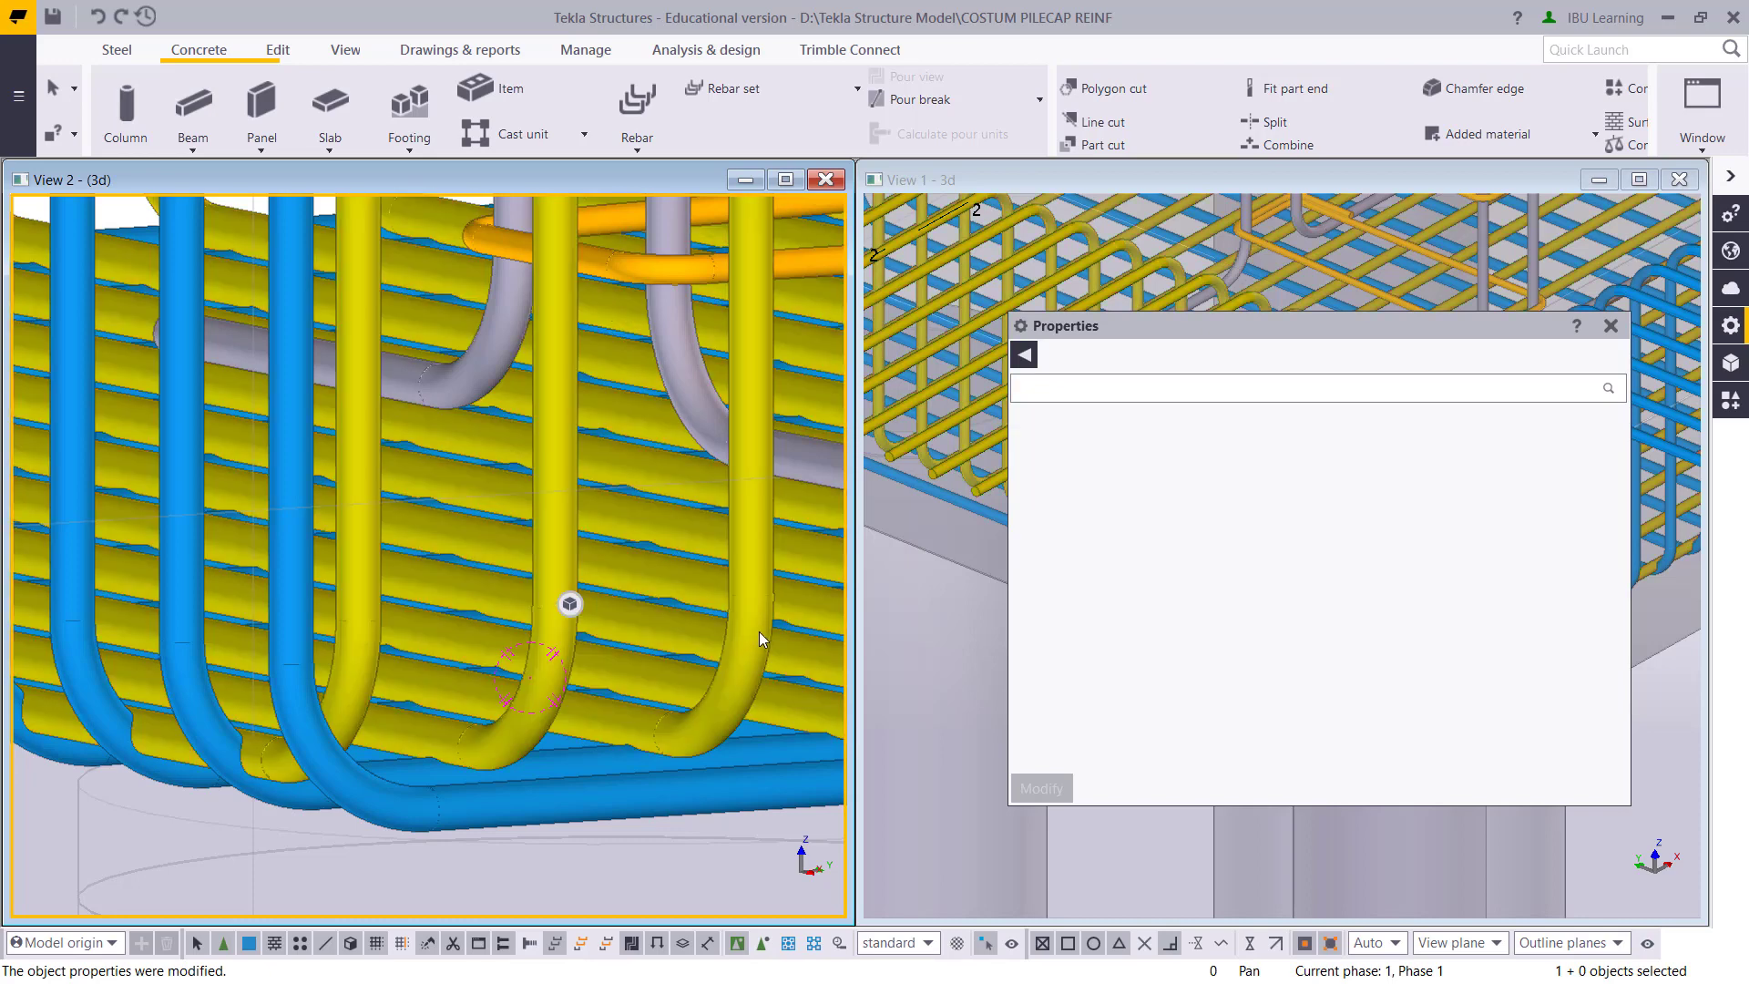
pyautogui.click(750, 625)
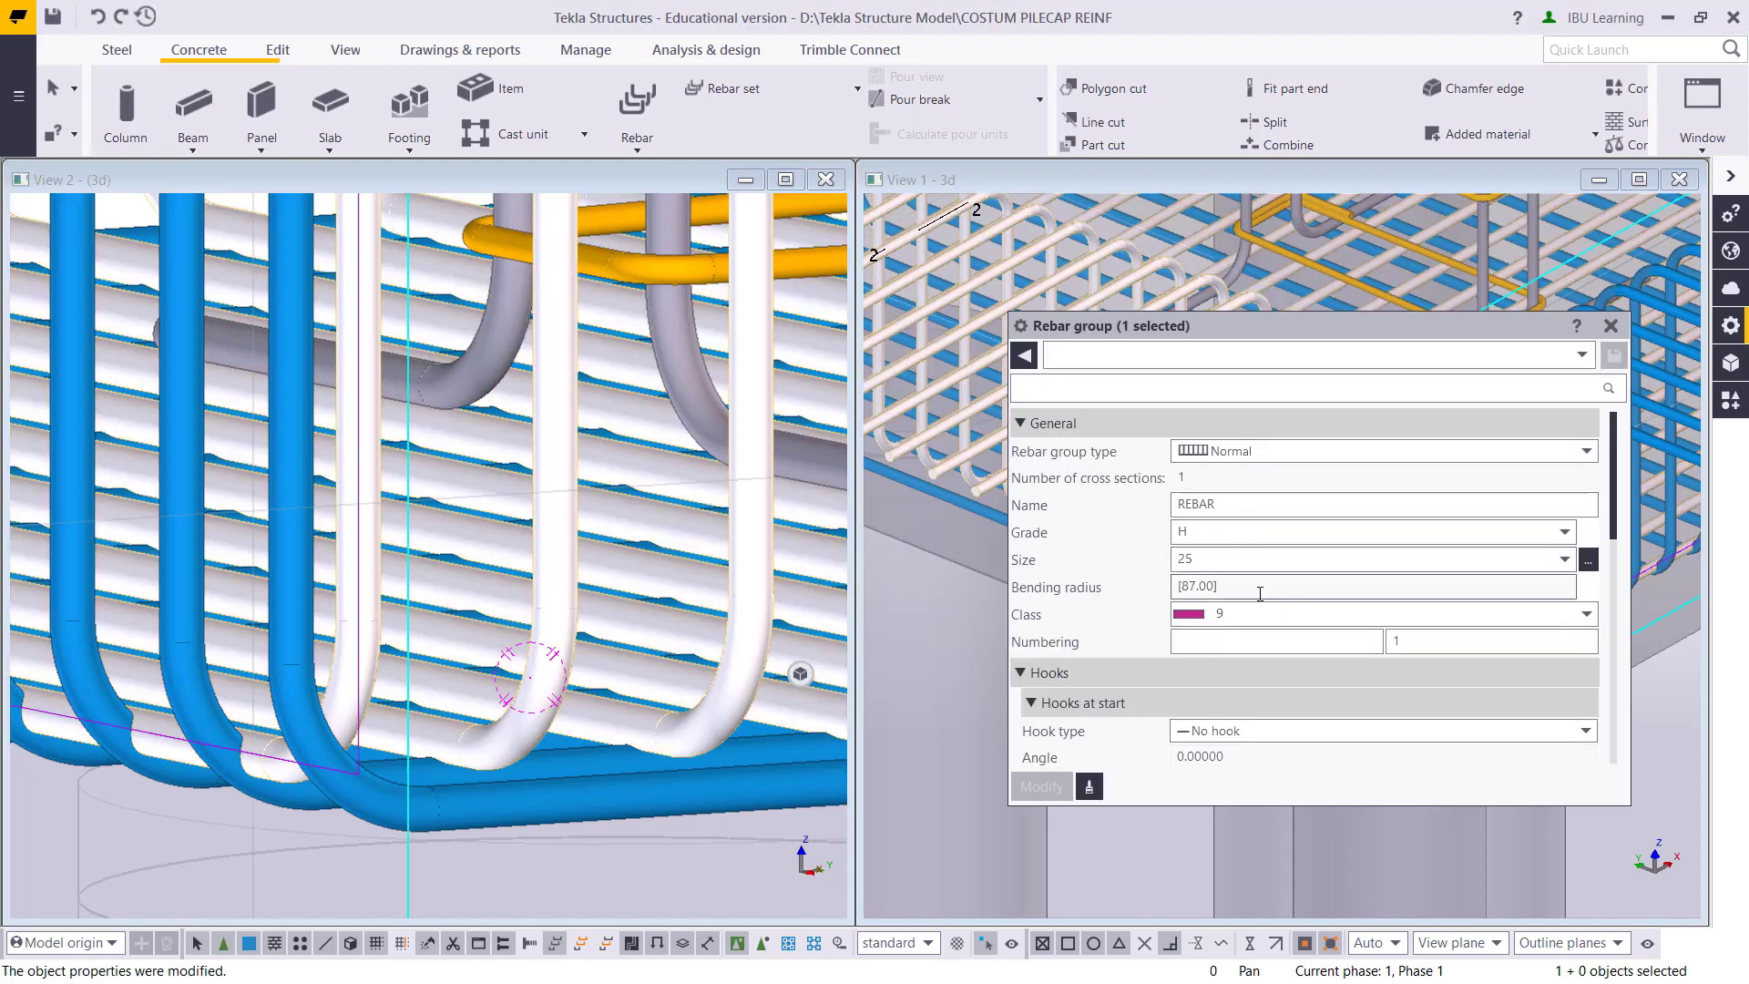
pyautogui.scroll(-5, 1266, 602)
pyautogui.click(1267, 577)
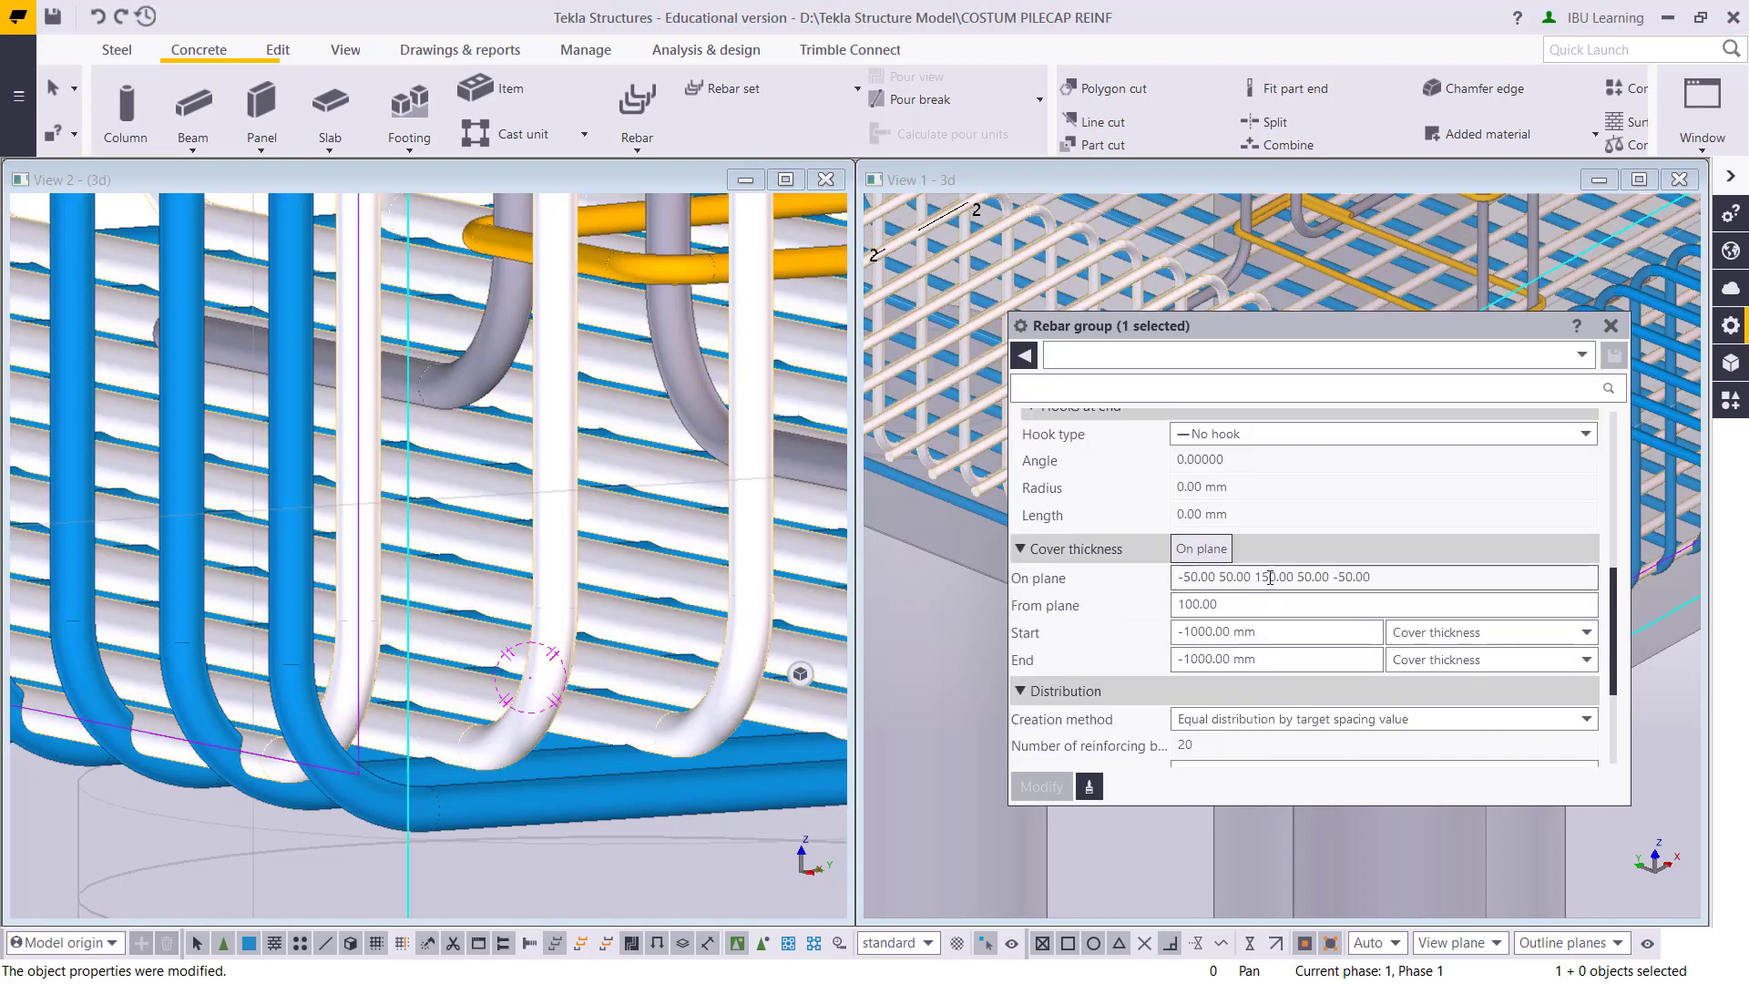
pyautogui.press('BackSpace')
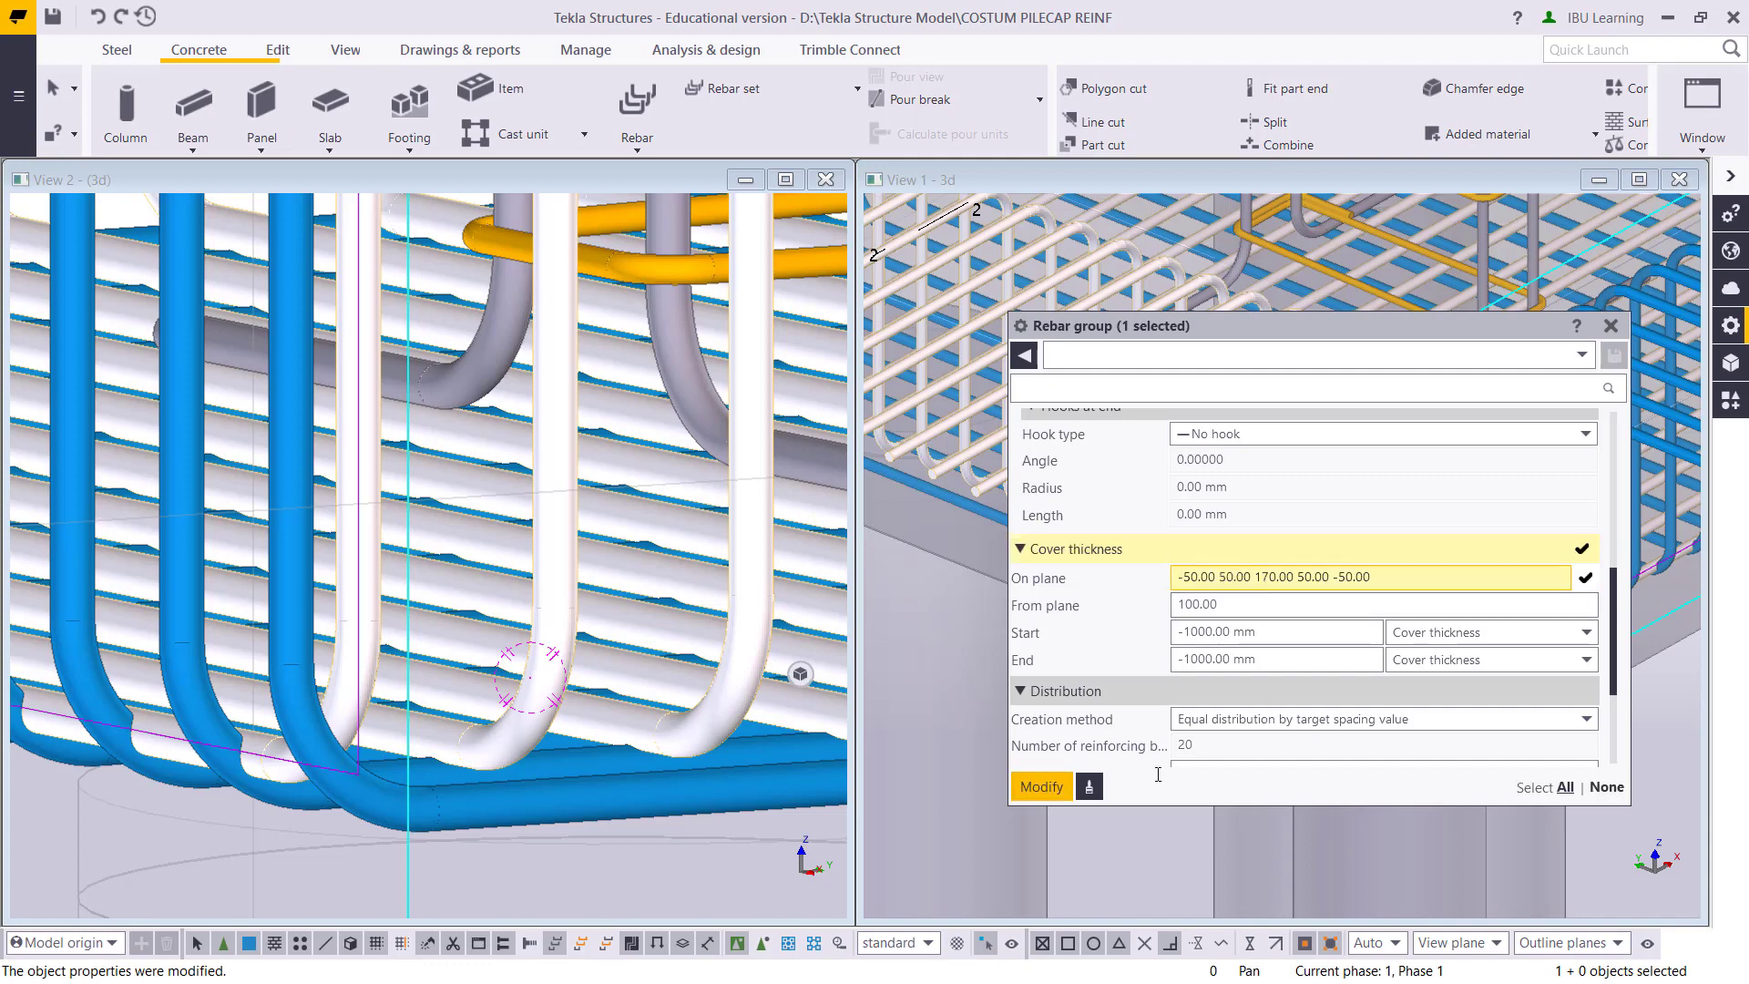
pyautogui.click(1044, 787)
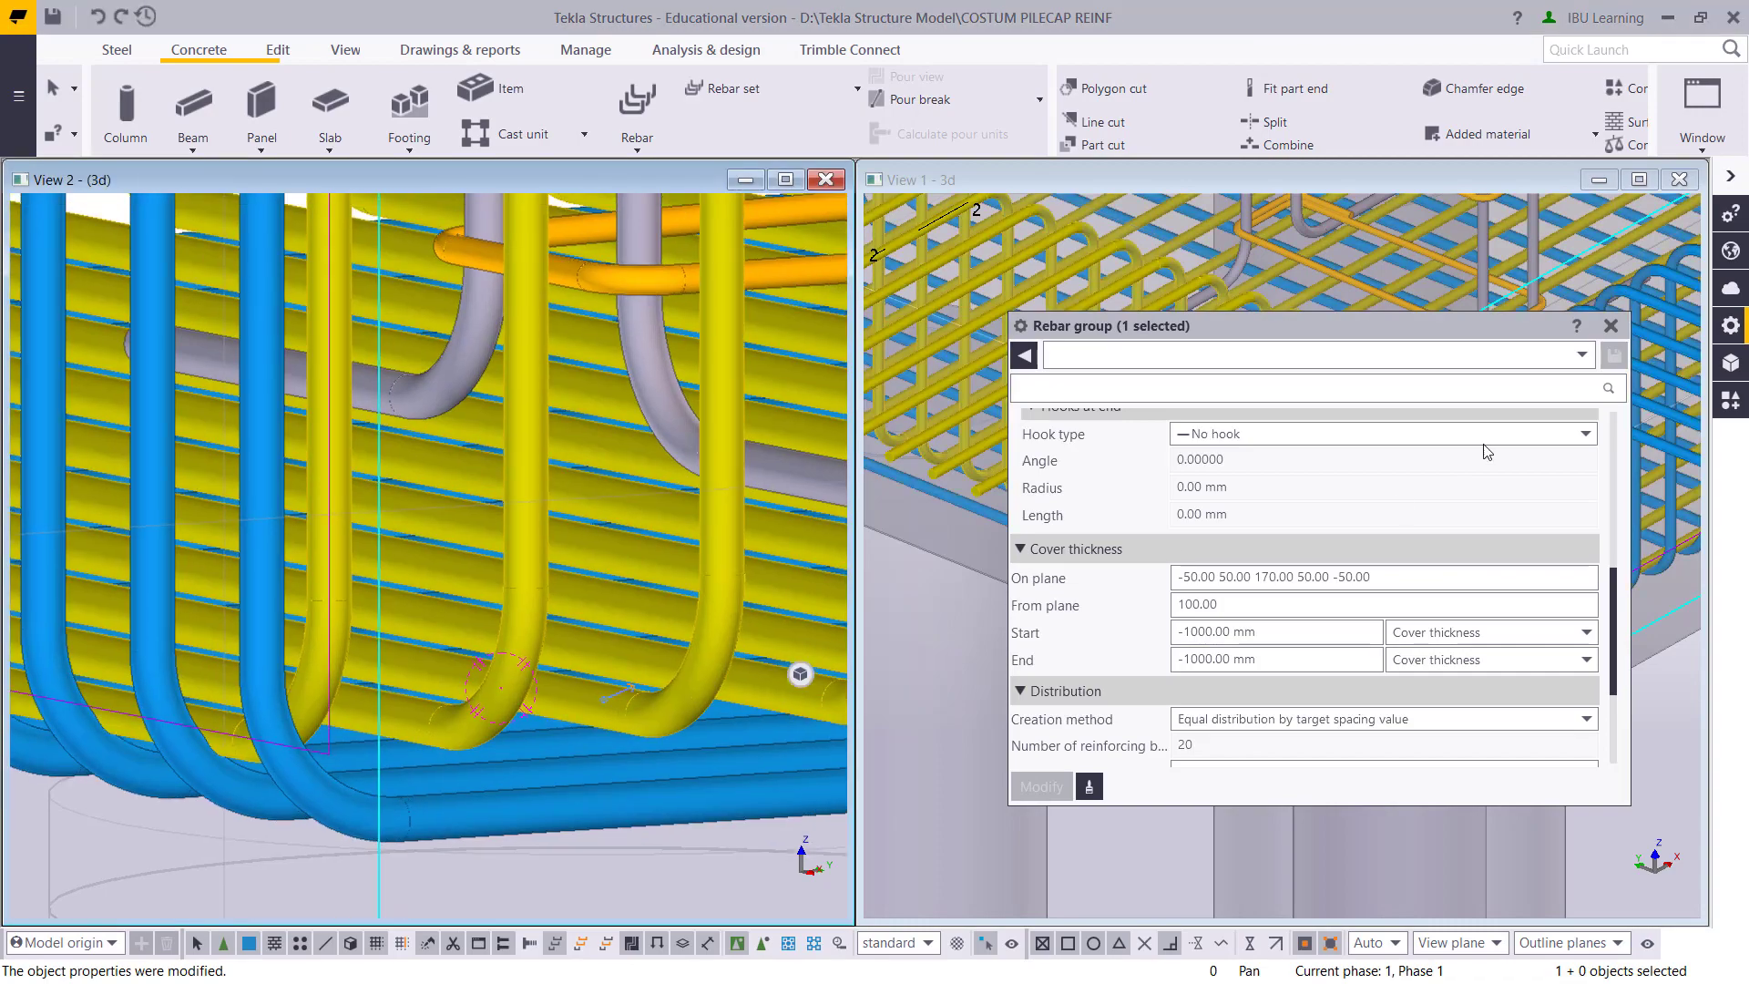
pyautogui.click(1610, 326)
pyautogui.scroll(-6, 553, 560)
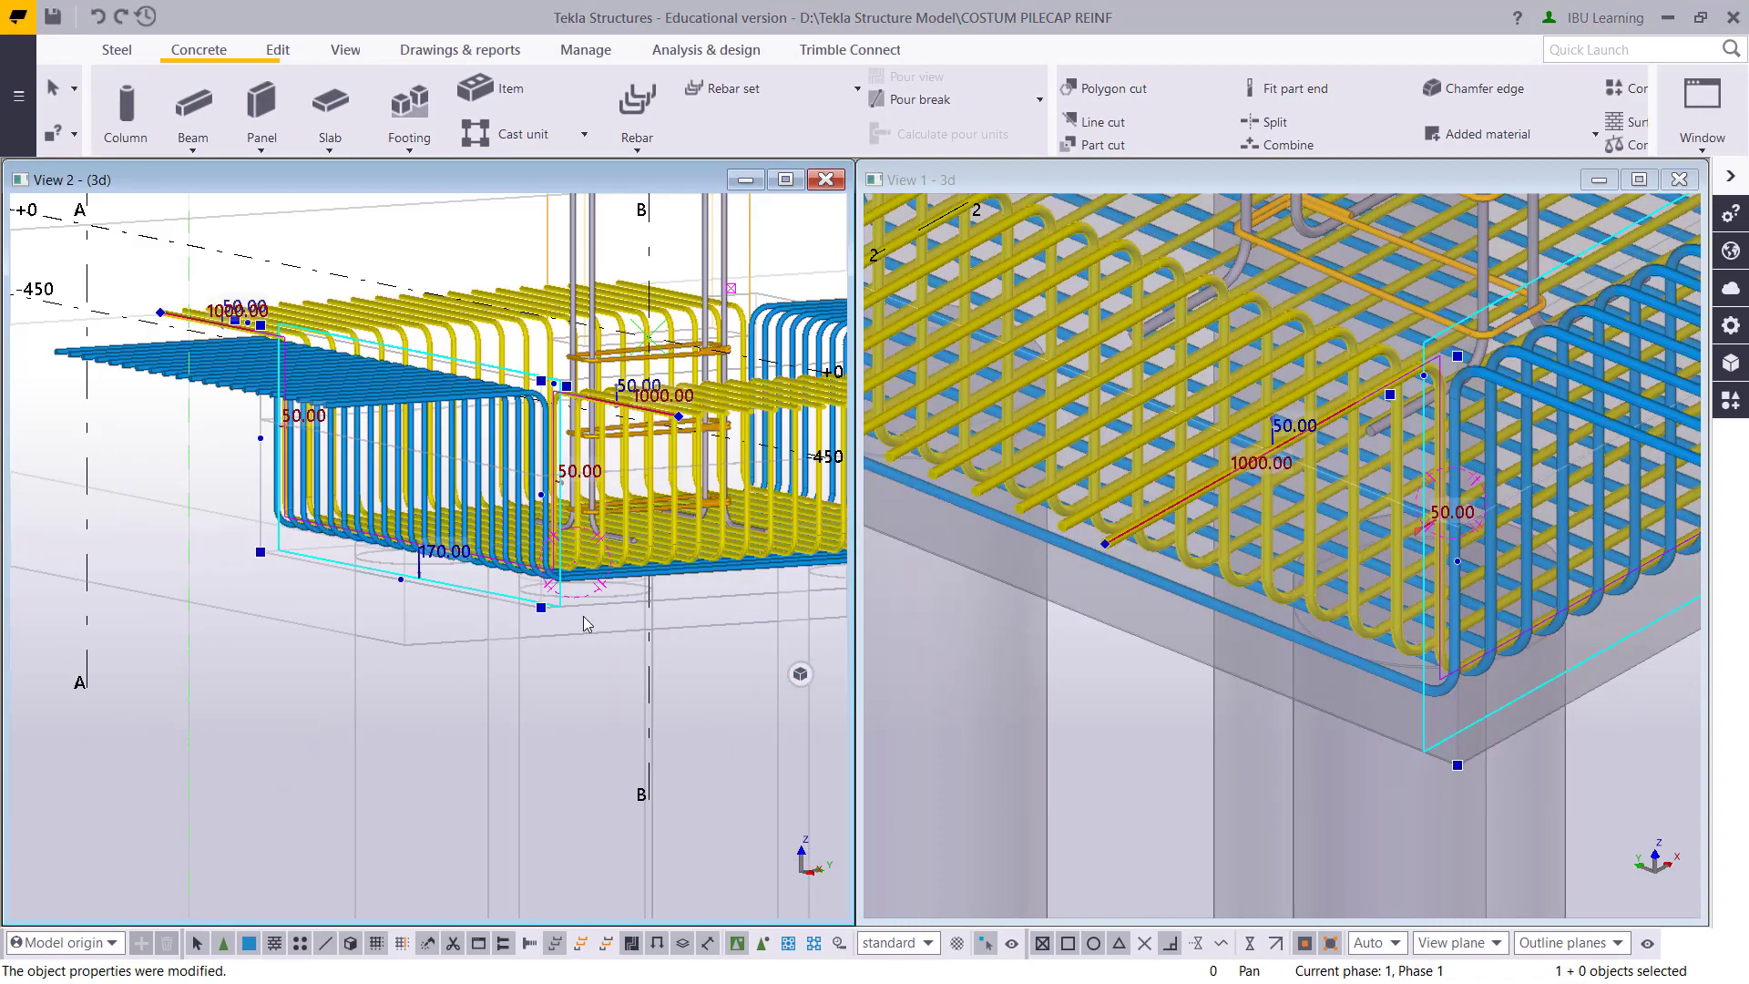
# Reframe the model around the whole pile cap and clear the rebar selection
pyautogui.keyDown('ctrl'); pyautogui.moveTo(589, 646); pyautogui.dragTo(777, 761, button='middle'); pyautogui.keyUp('ctrl')
pyautogui.scroll(-3, 484, 603)
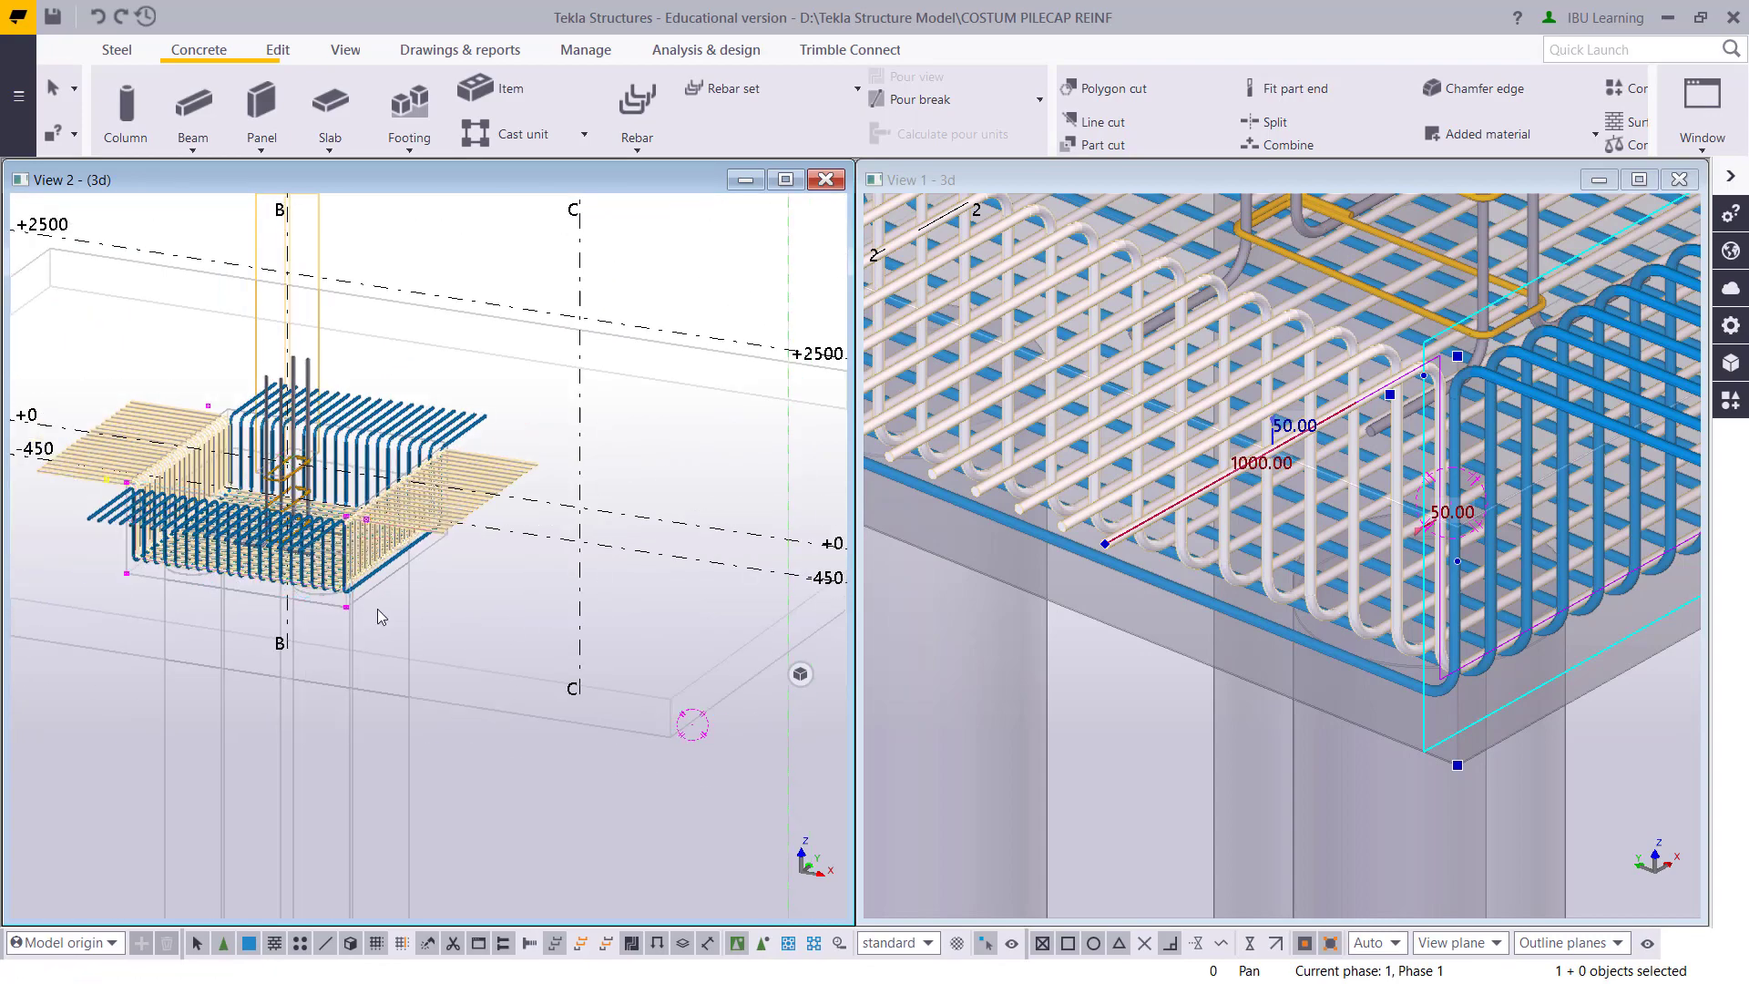
pyautogui.press('v')
pyautogui.moveTo(534, 672); pyautogui.dragTo(731, 750, button='middle')
pyautogui.scroll(2, 487, 631)
pyautogui.keyDown('ctrl'); pyautogui.moveTo(487, 631); pyautogui.dragTo(696, 670, button='middle'); pyautogui.keyUp('ctrl')
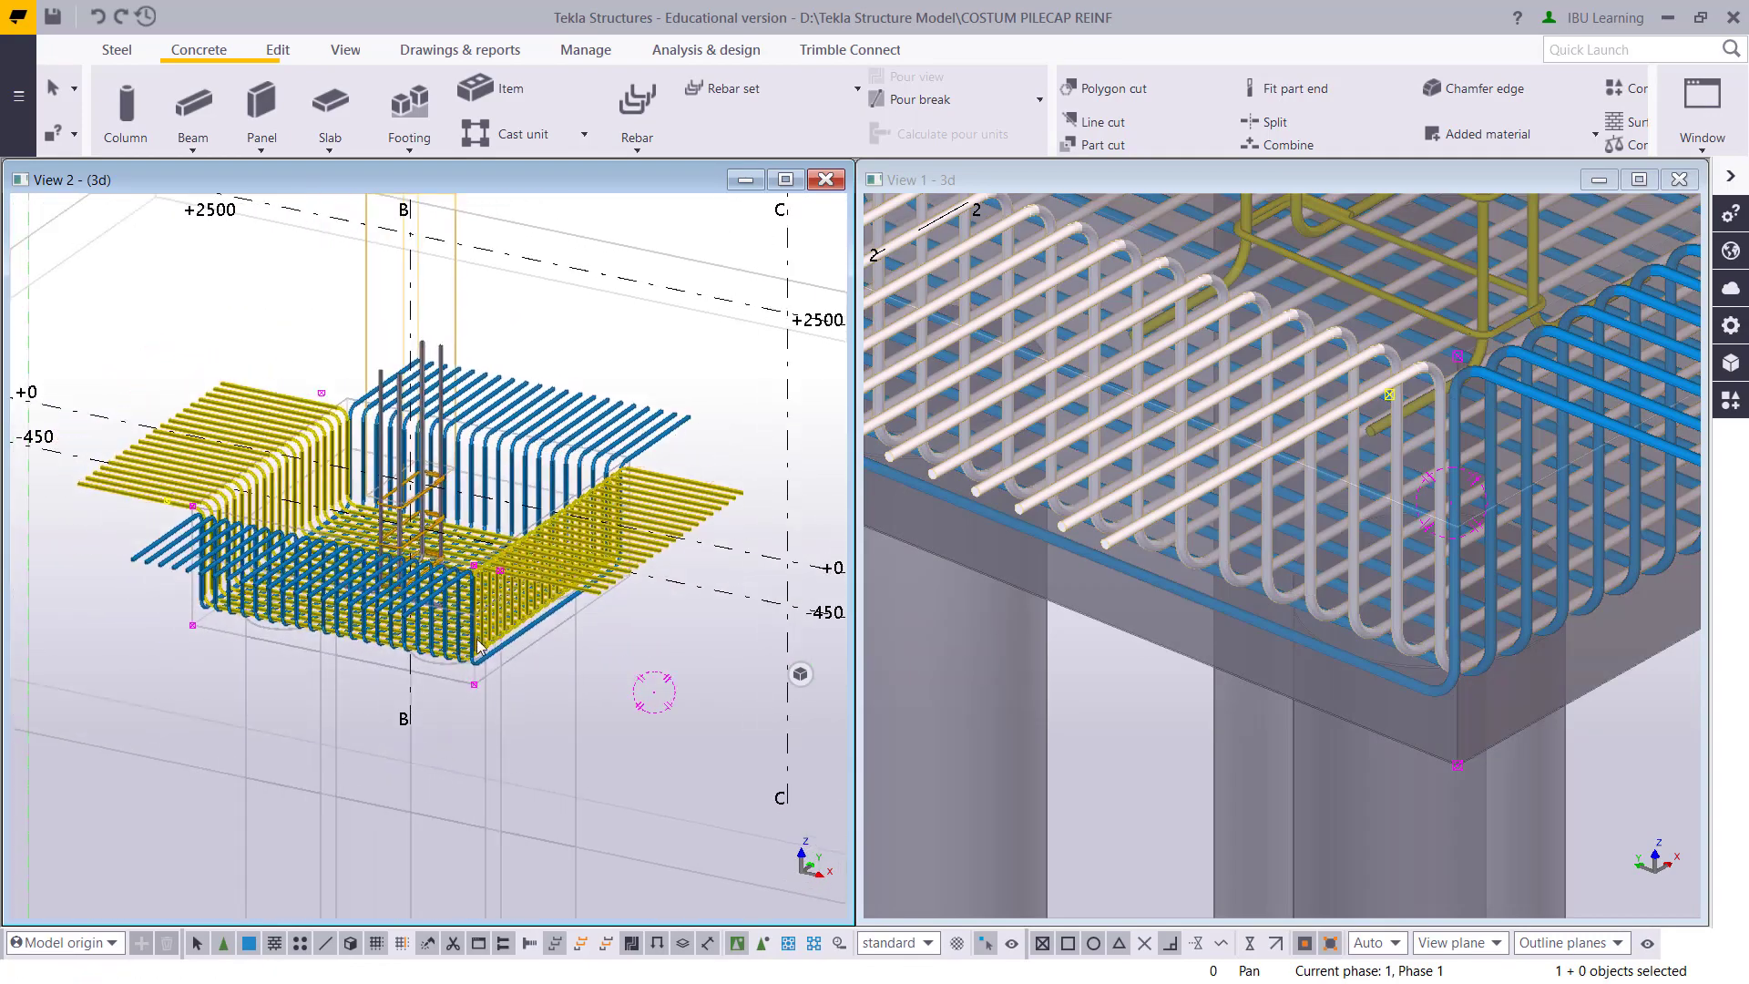
pyautogui.click(474, 674)
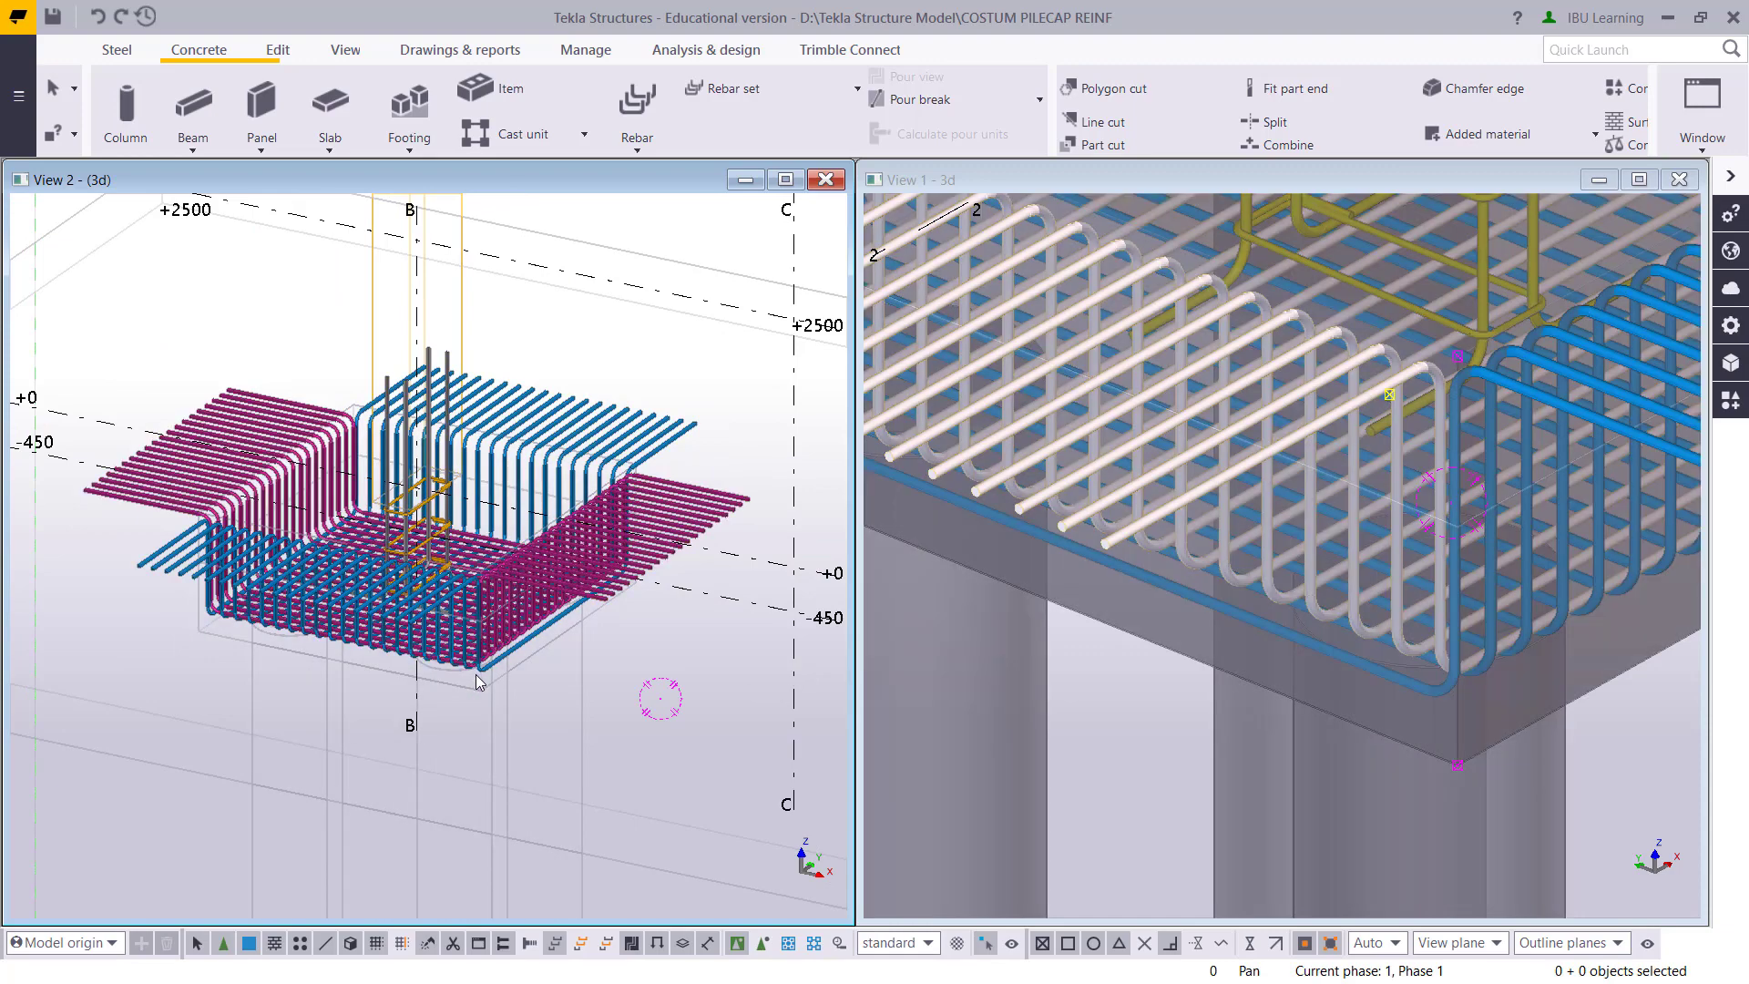
pyautogui.moveTo(549, 665); pyautogui.dragTo(532, 690, button='middle')
# Switch the second view to plan and pick the pile cap as the part to reinforce
pyautogui.click(1153, 734)
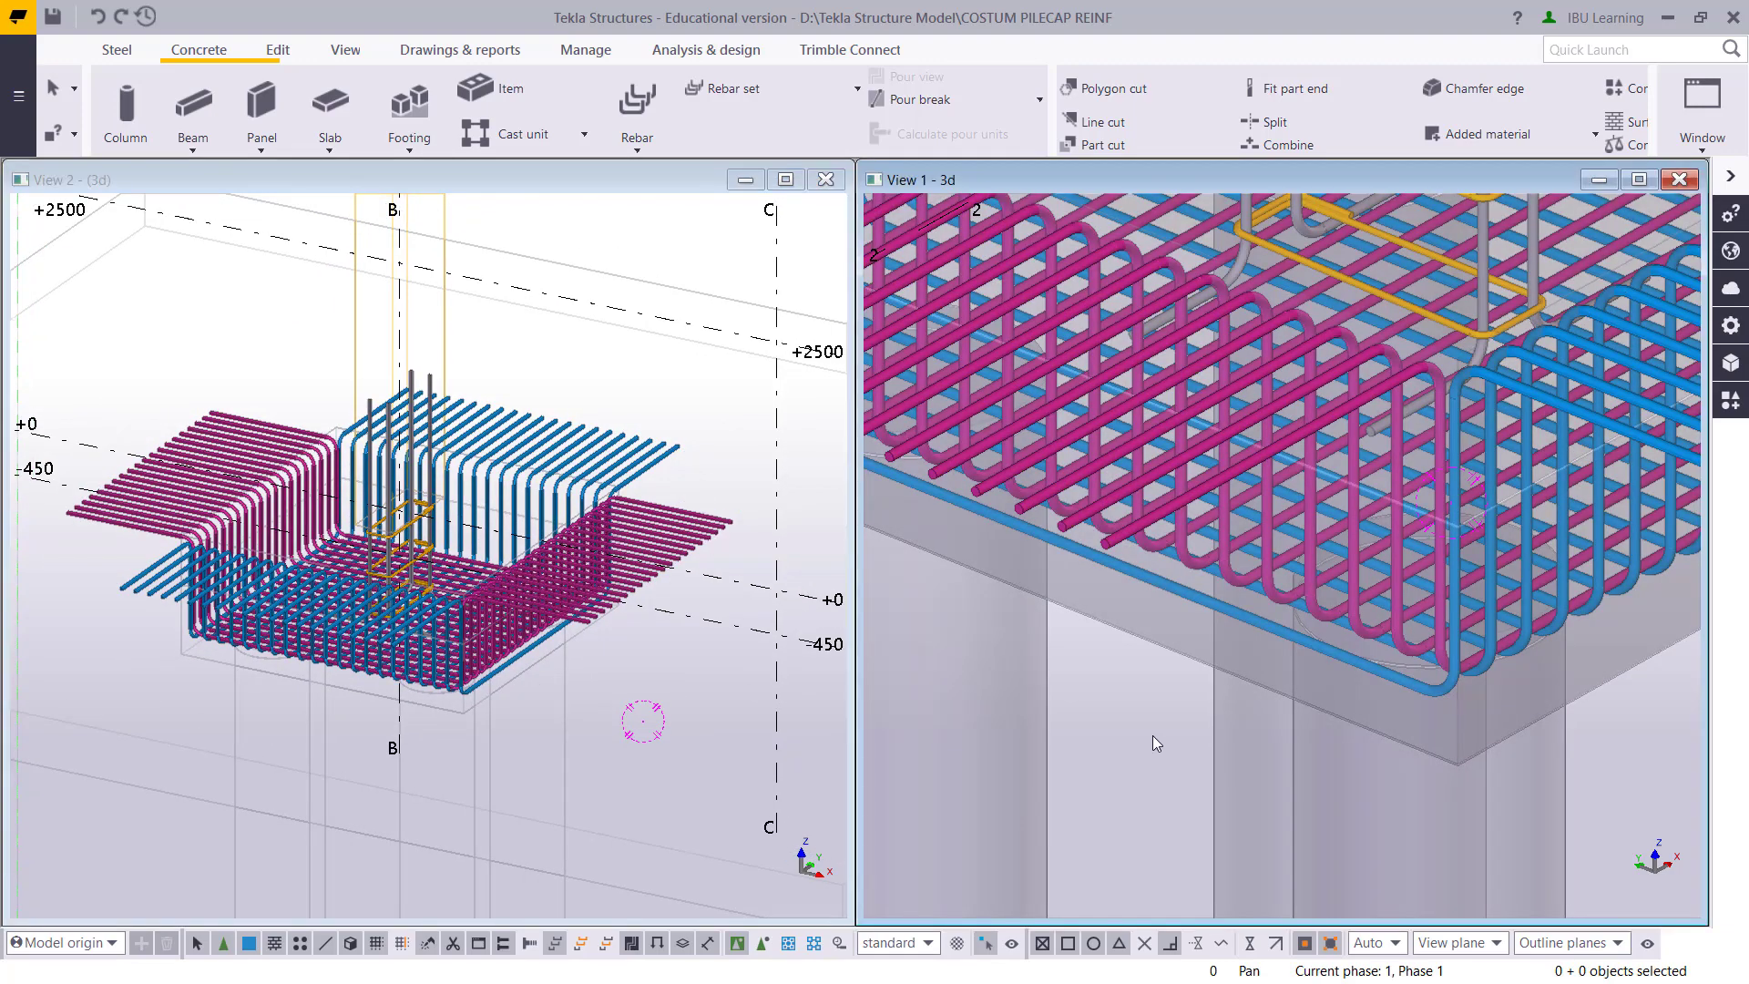
pyautogui.hotkey('ctrl', 'p')
pyautogui.click(1284, 516)
pyautogui.scroll(5, 1284, 516)
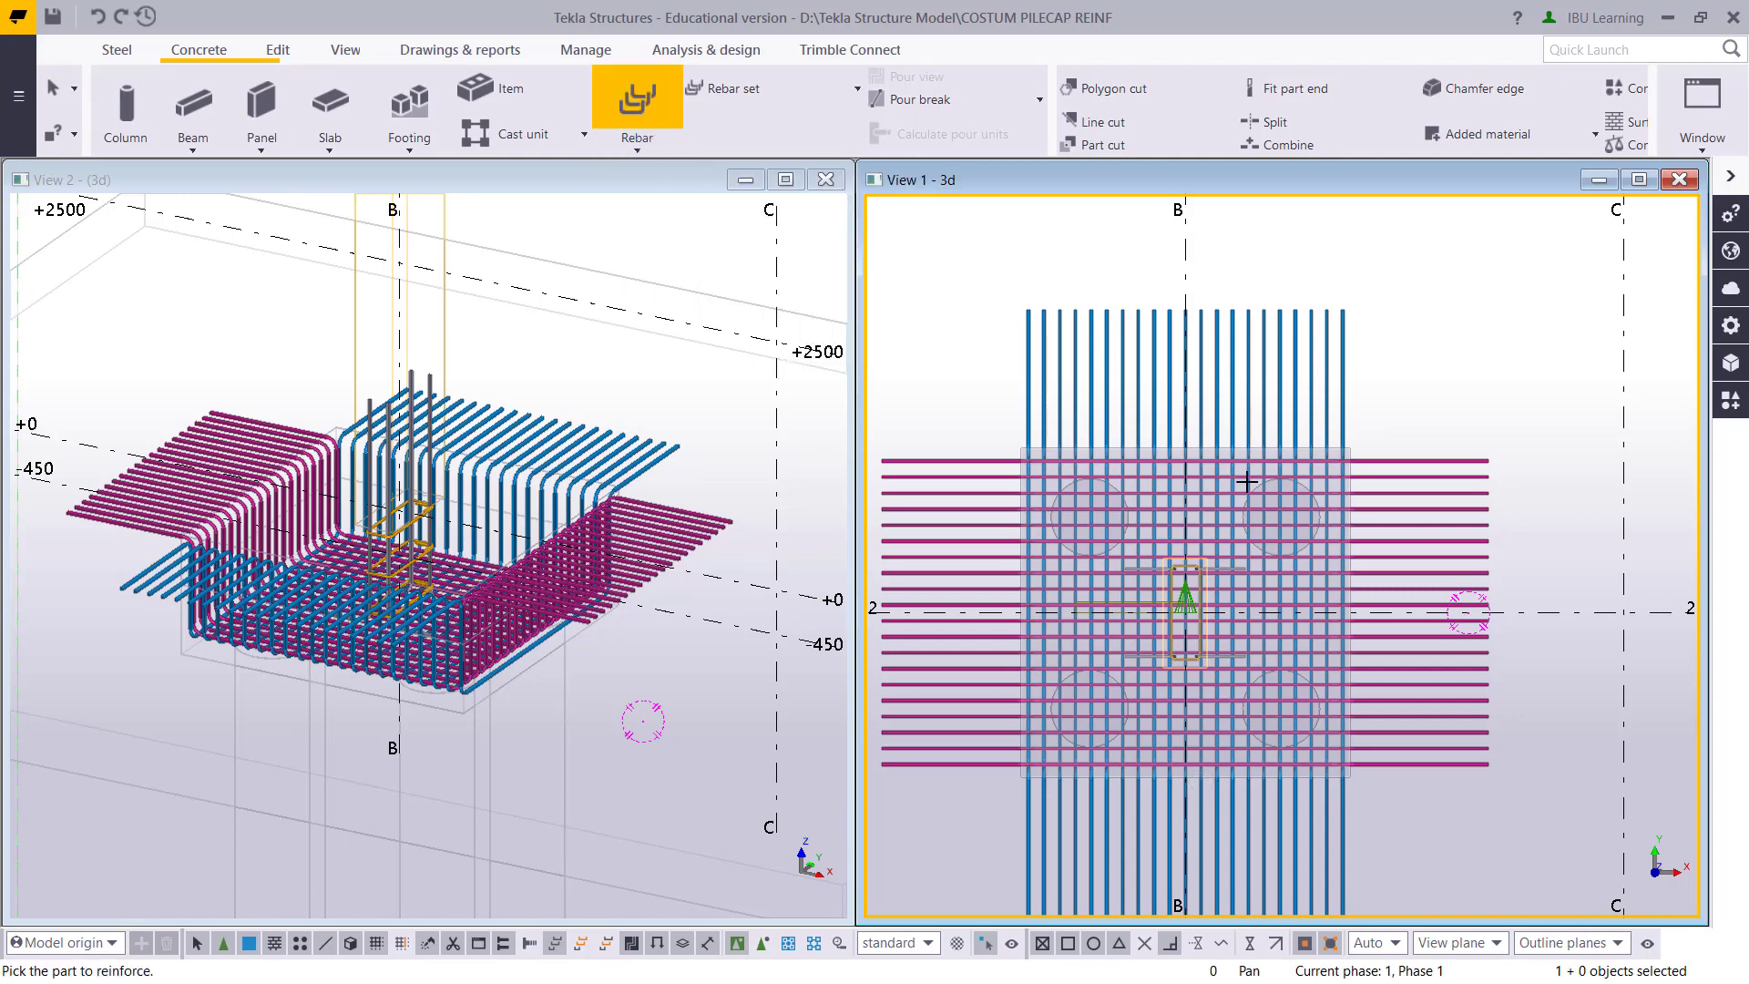
# Pick the new rebar's shape points and its second range point across the pile cap
pyautogui.scroll(4, 1384, 377)
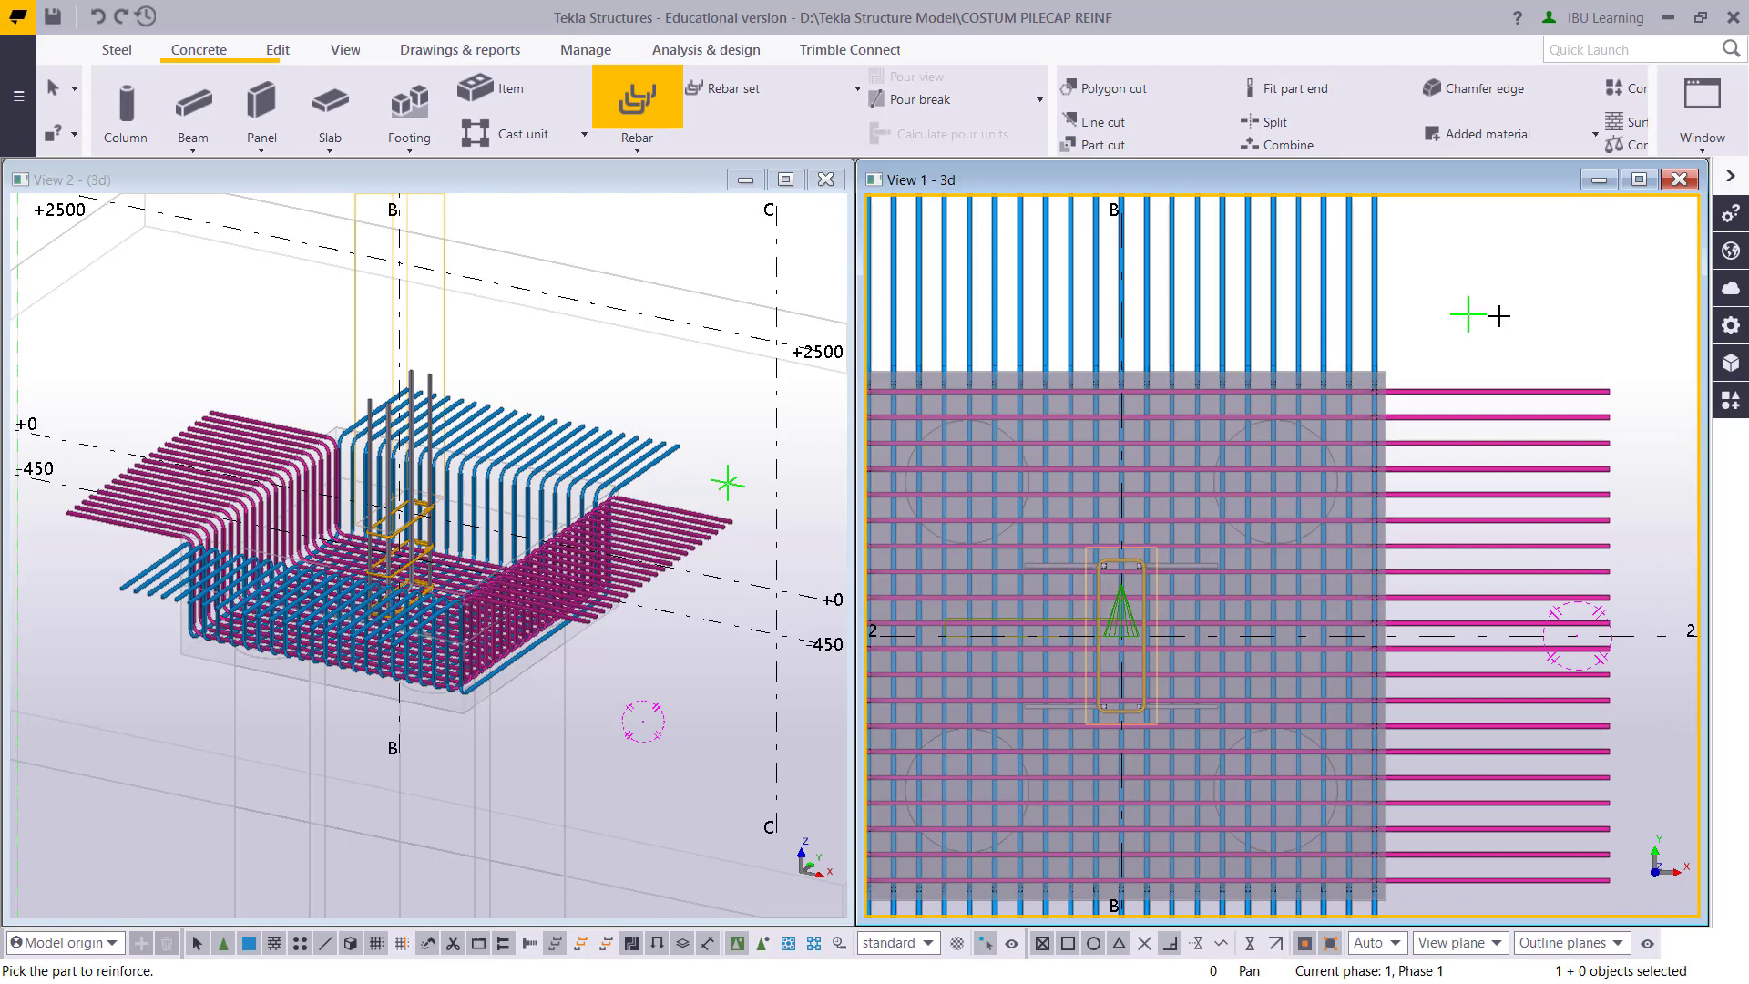
pyautogui.scroll(-4, 1499, 316)
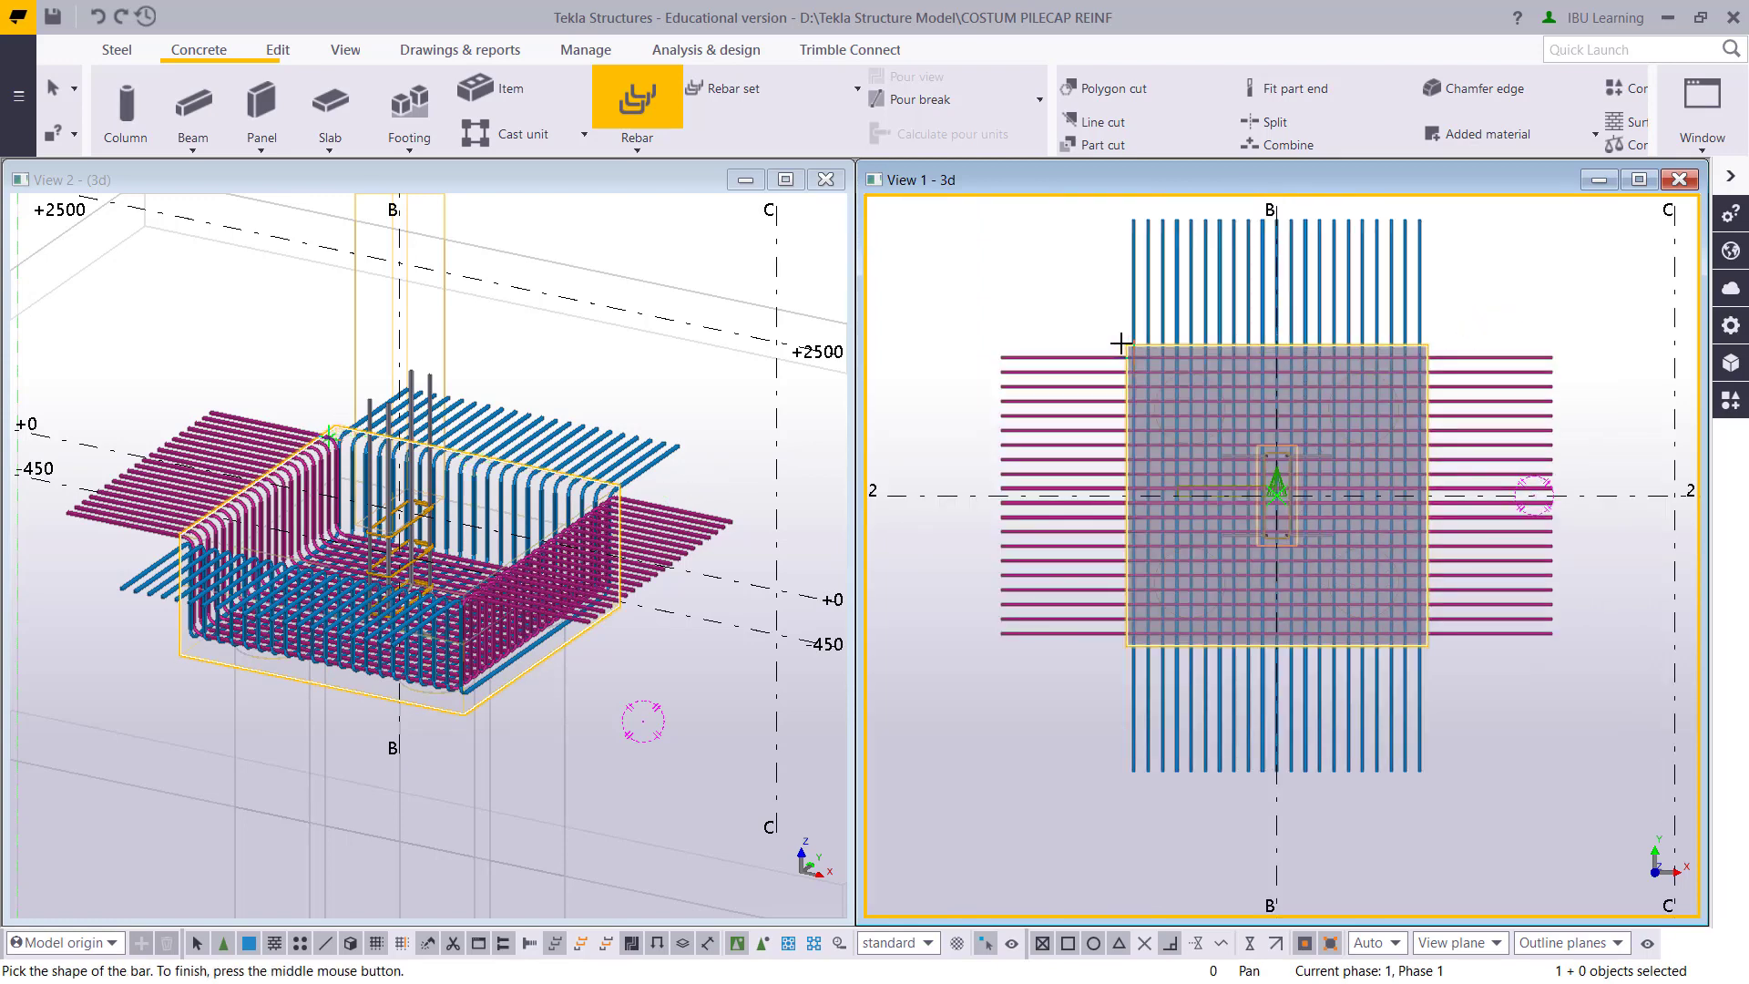
pyautogui.scroll(2, 1121, 342)
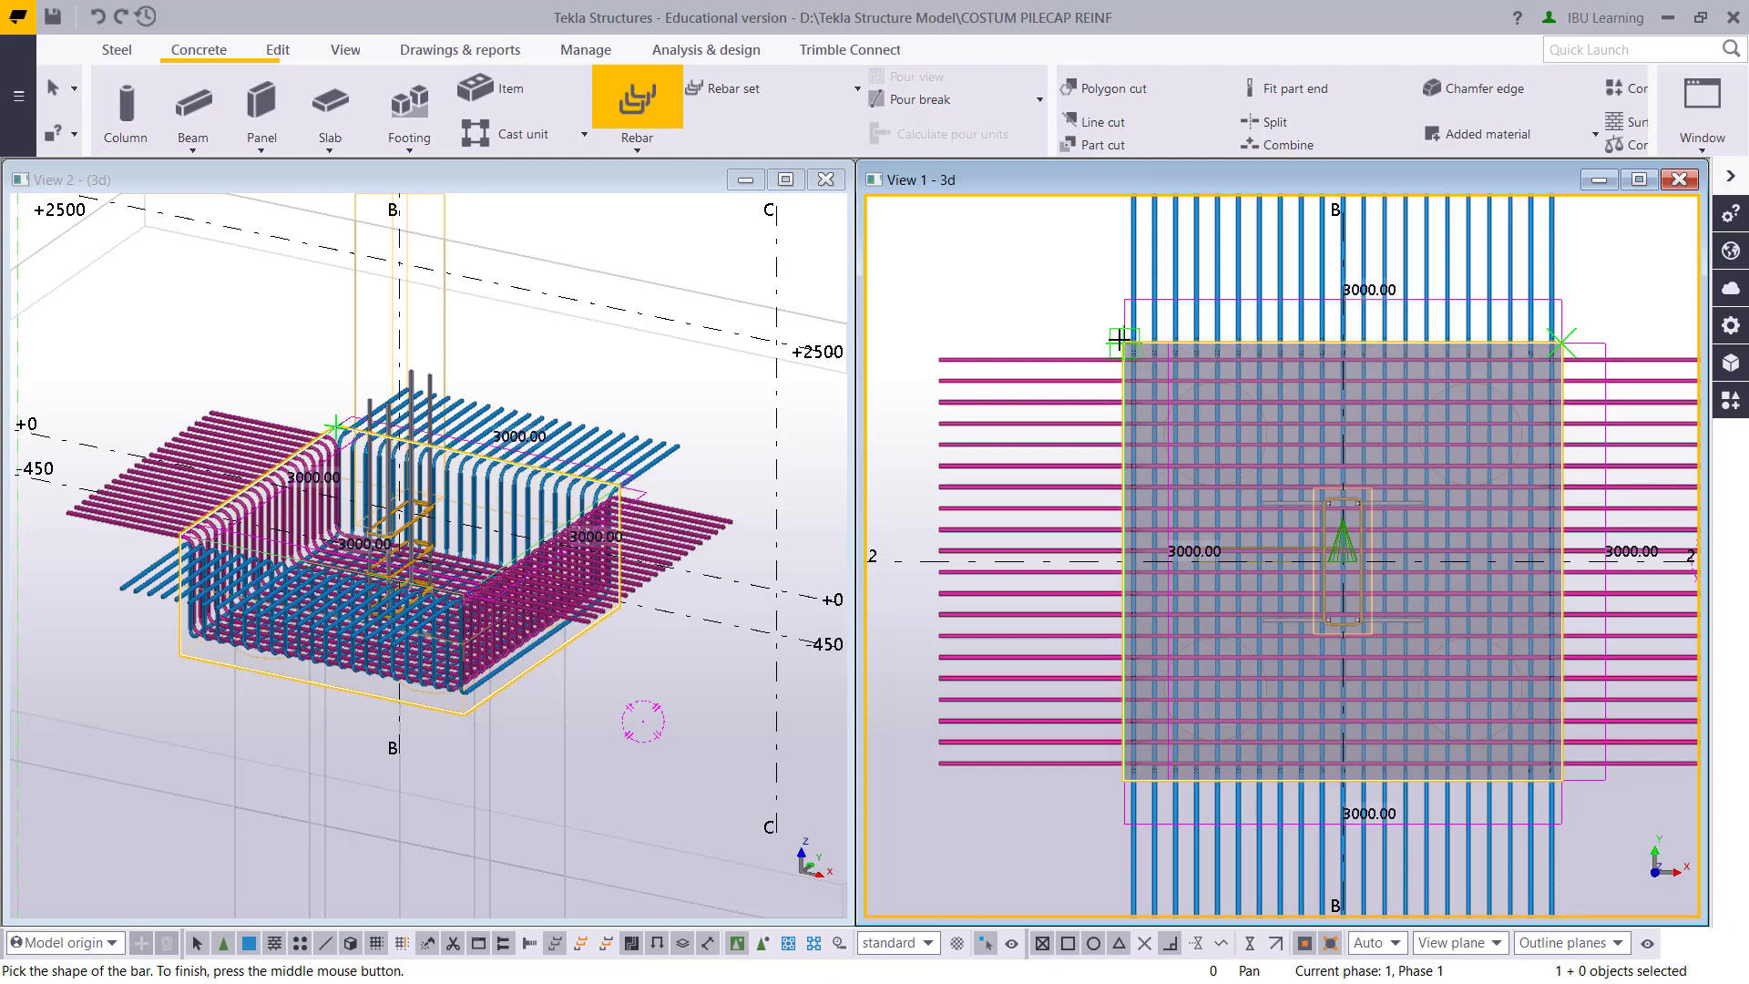
pyautogui.middleClick(1036, 554)
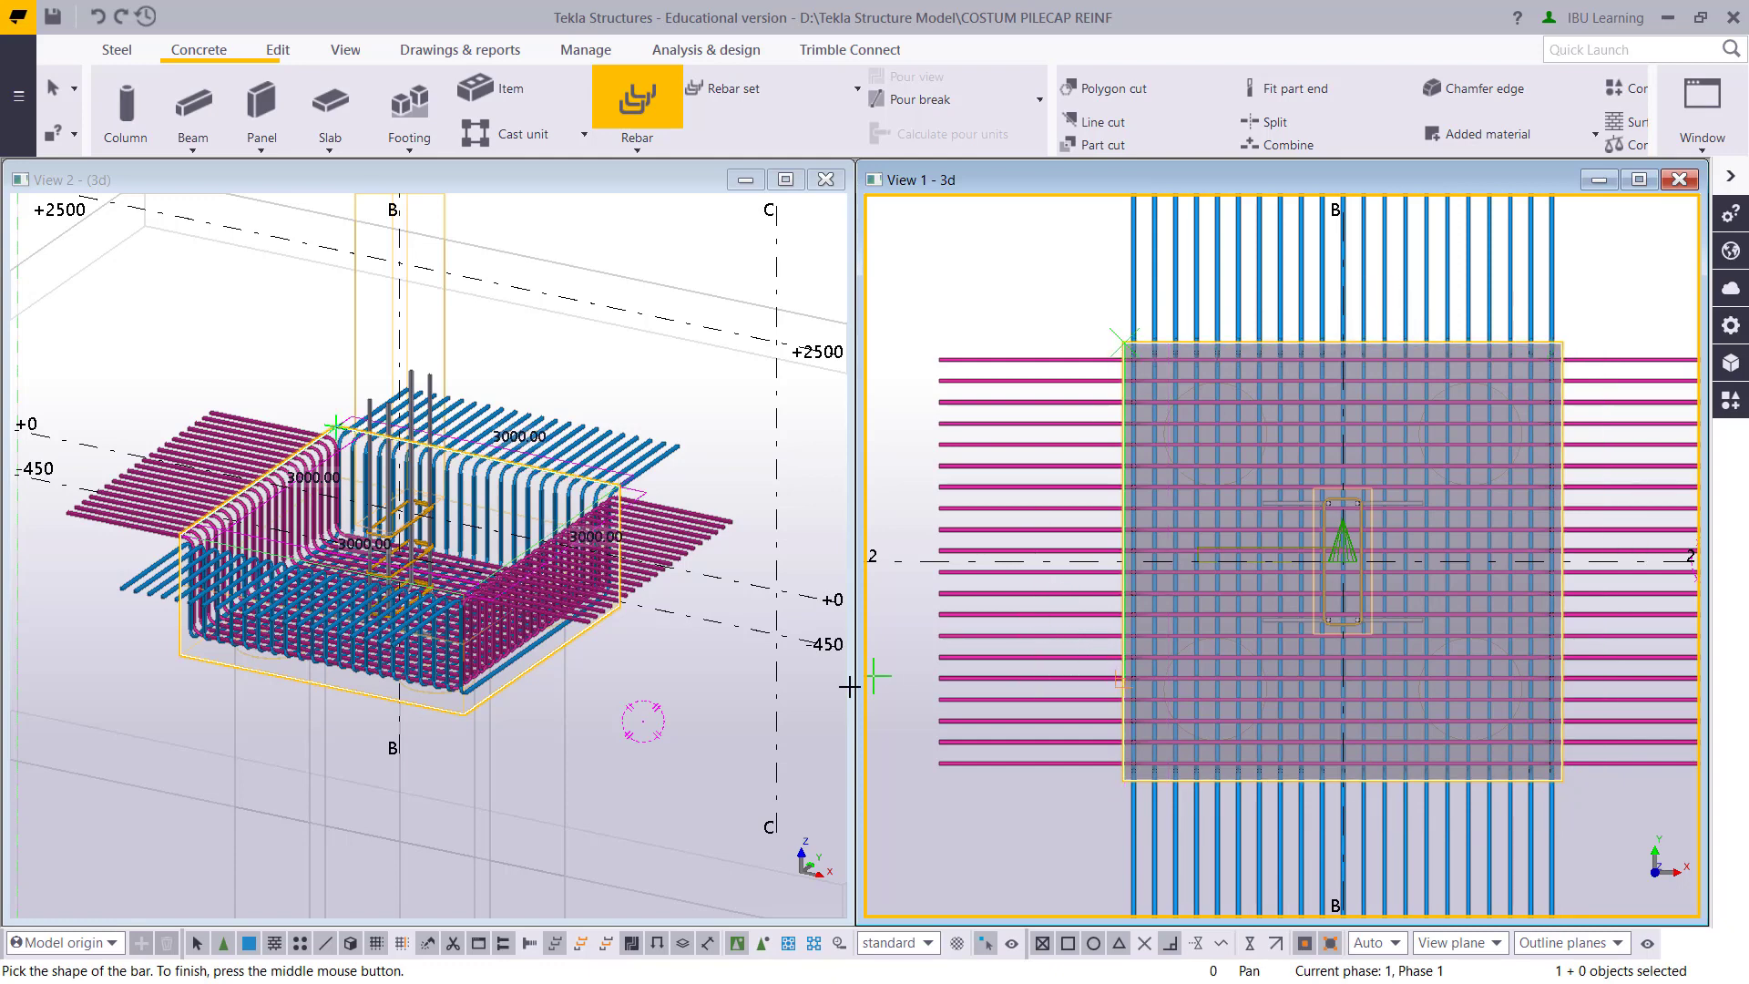
pyautogui.middleClick(647, 419)
pyautogui.click(608, 183)
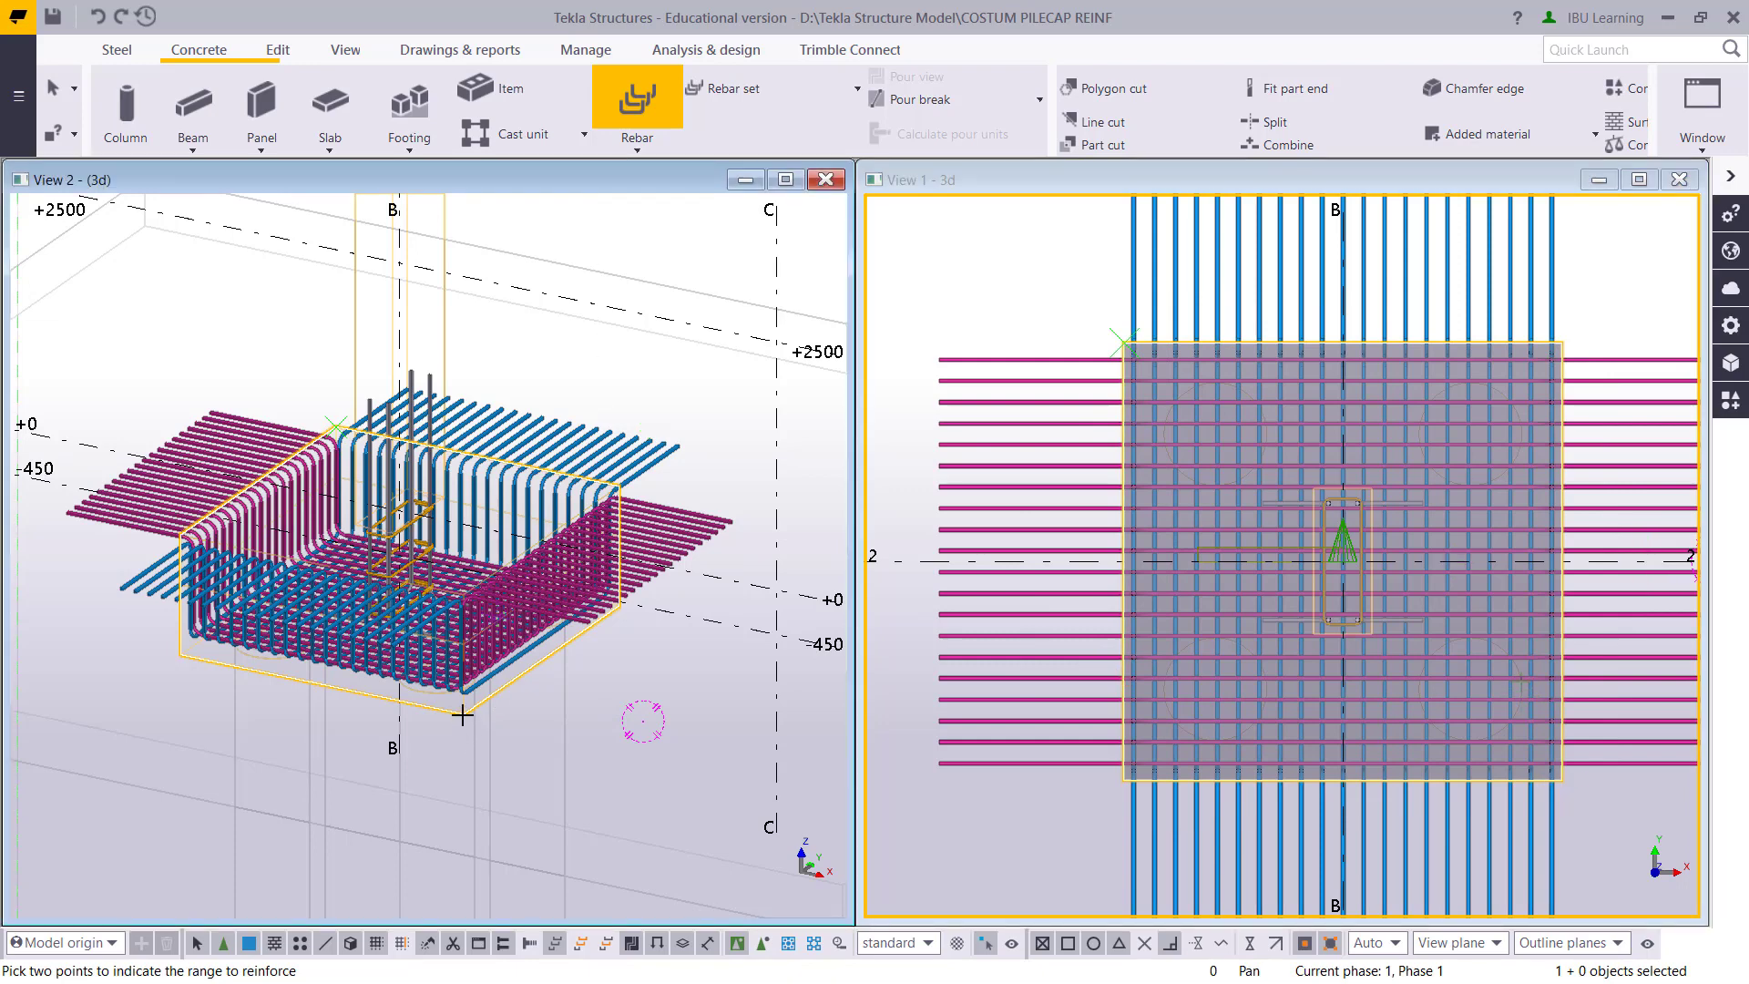
pyautogui.scroll(5, 463, 715)
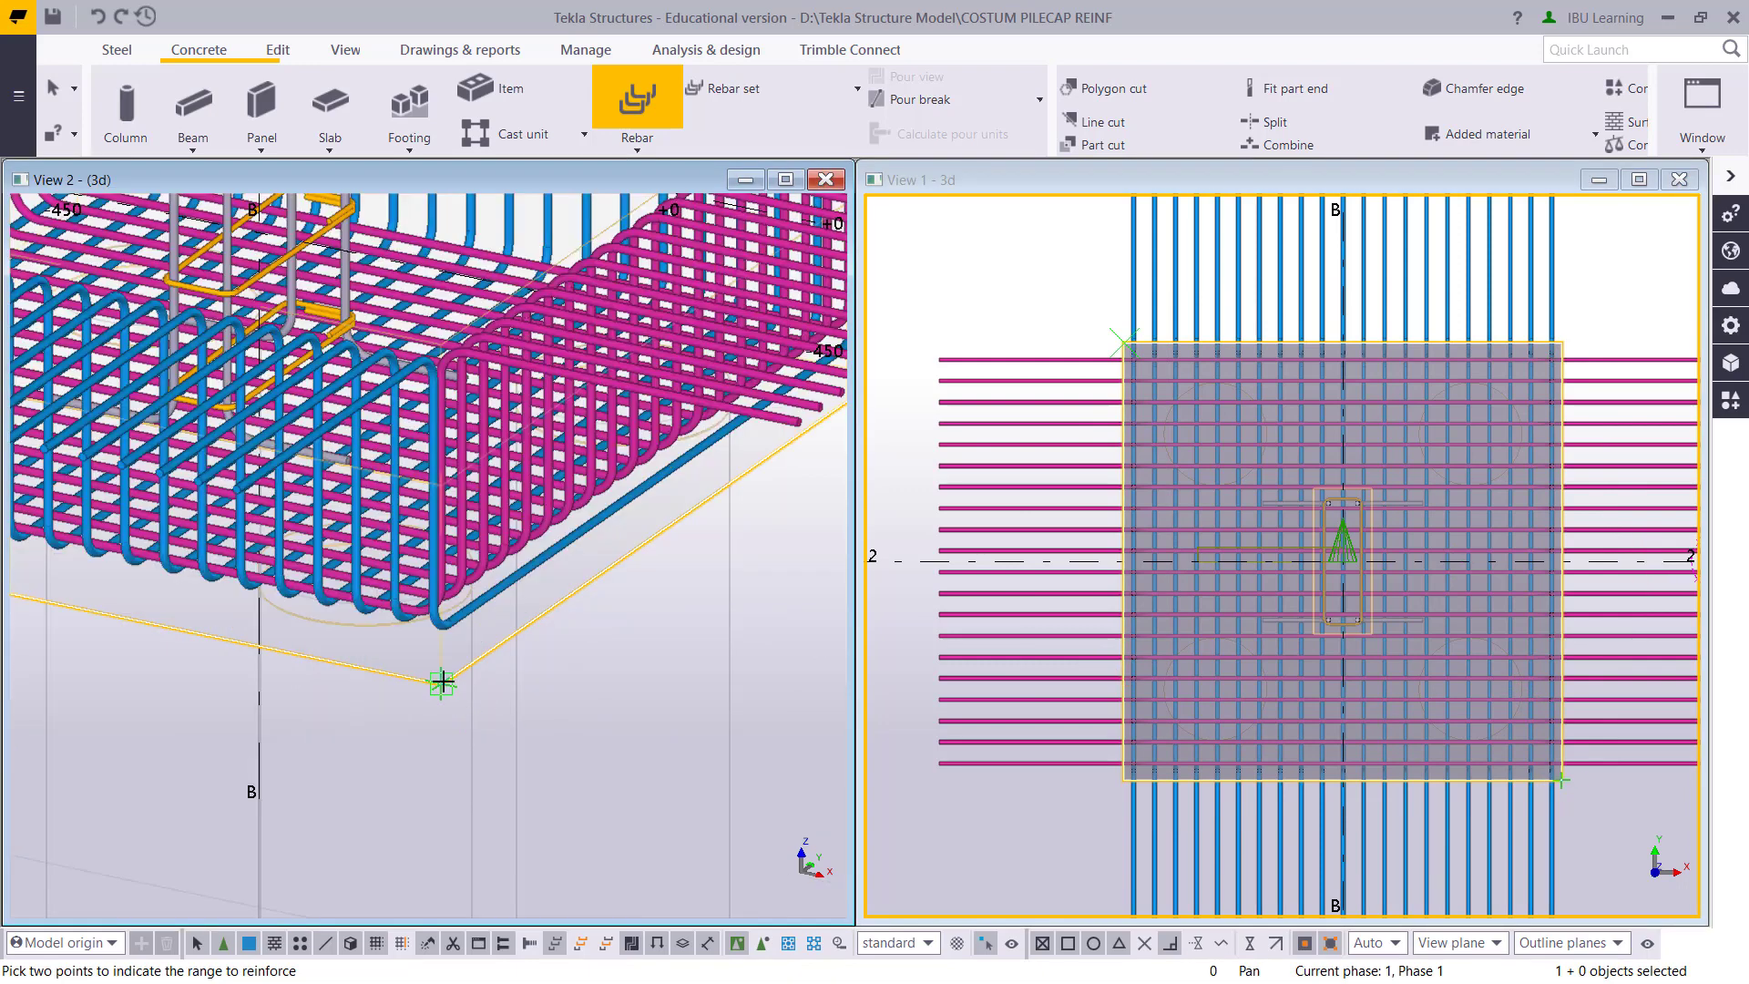
pyautogui.scroll(4, 440, 353)
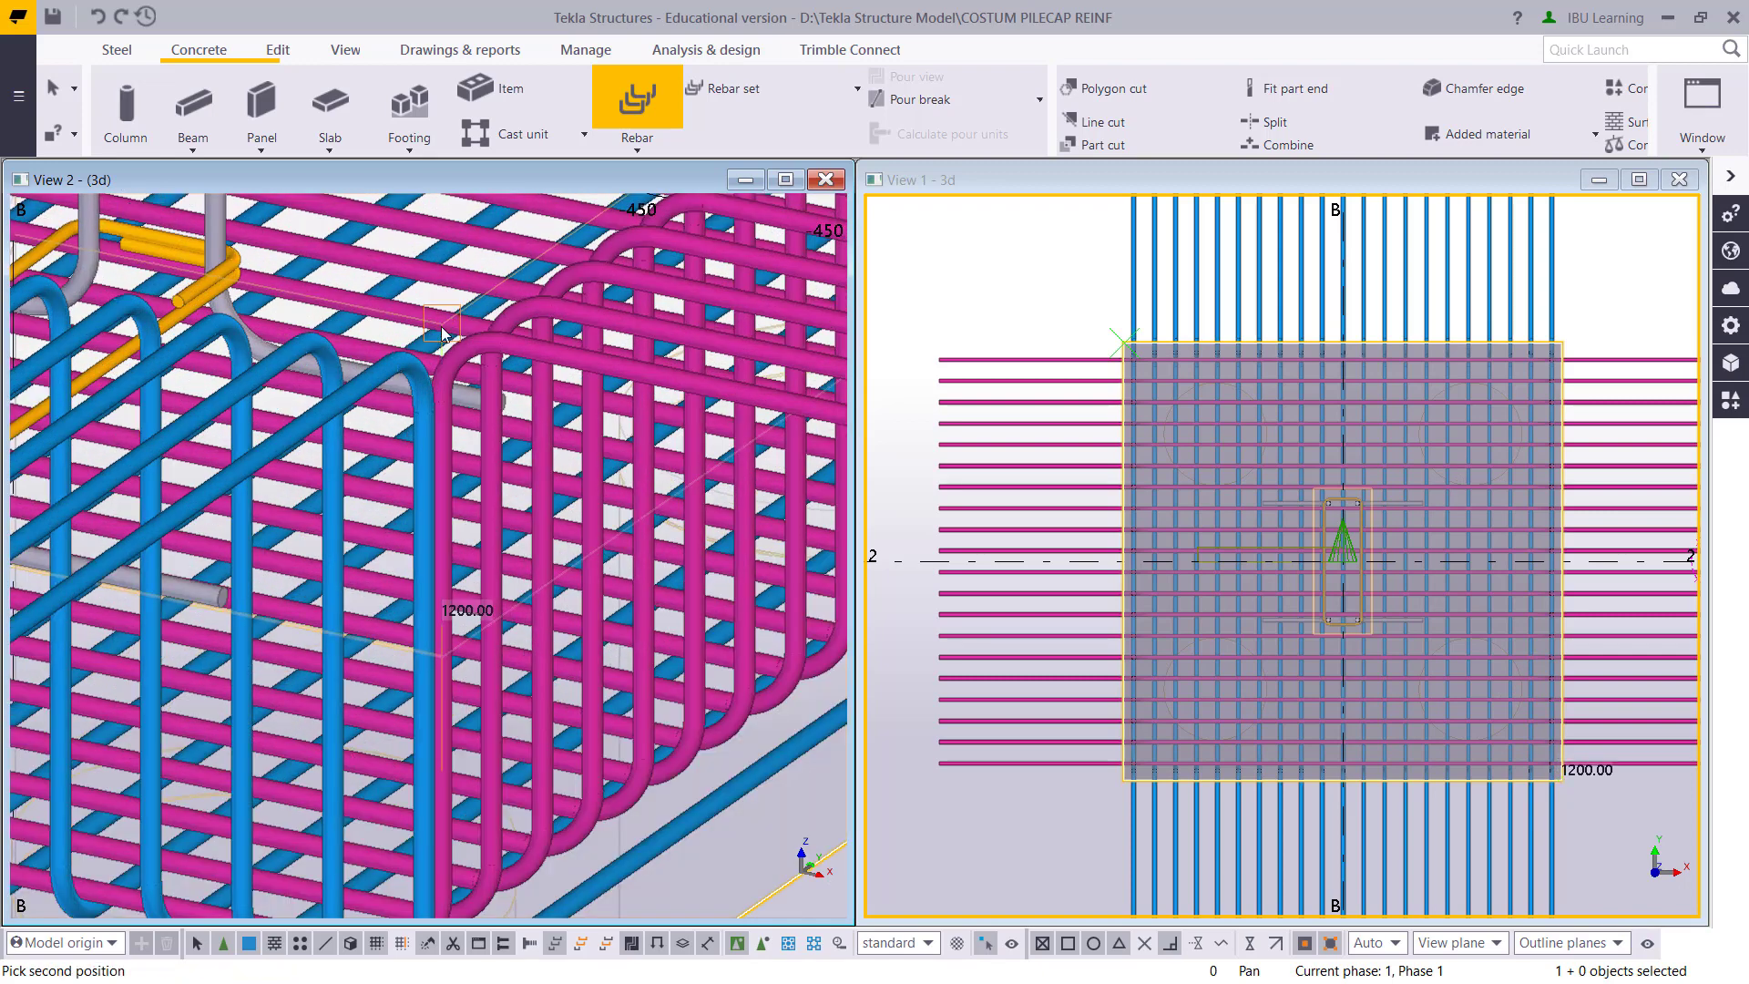
pyautogui.click(441, 333)
# Expand the view depth, finish the rebar, and rotate View 2 into a straight pile-cap elevation
pyautogui.click(810, 536)
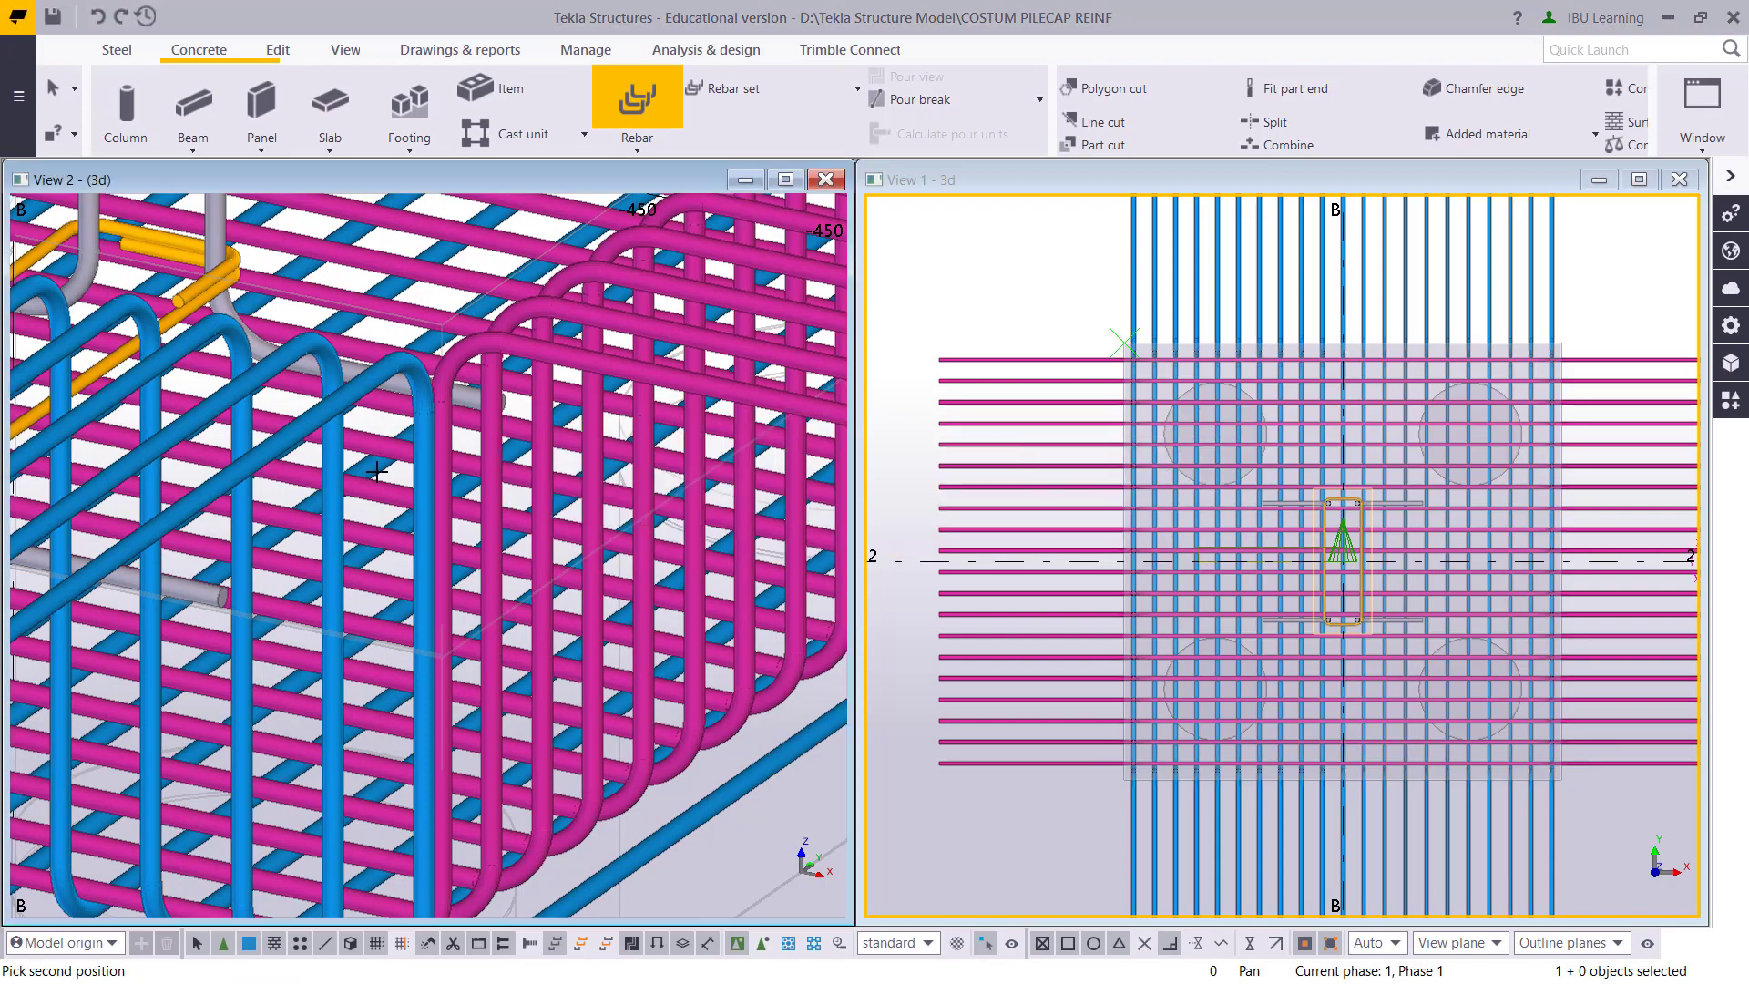
pyautogui.press('Escape')
pyautogui.scroll(6, 419, 591)
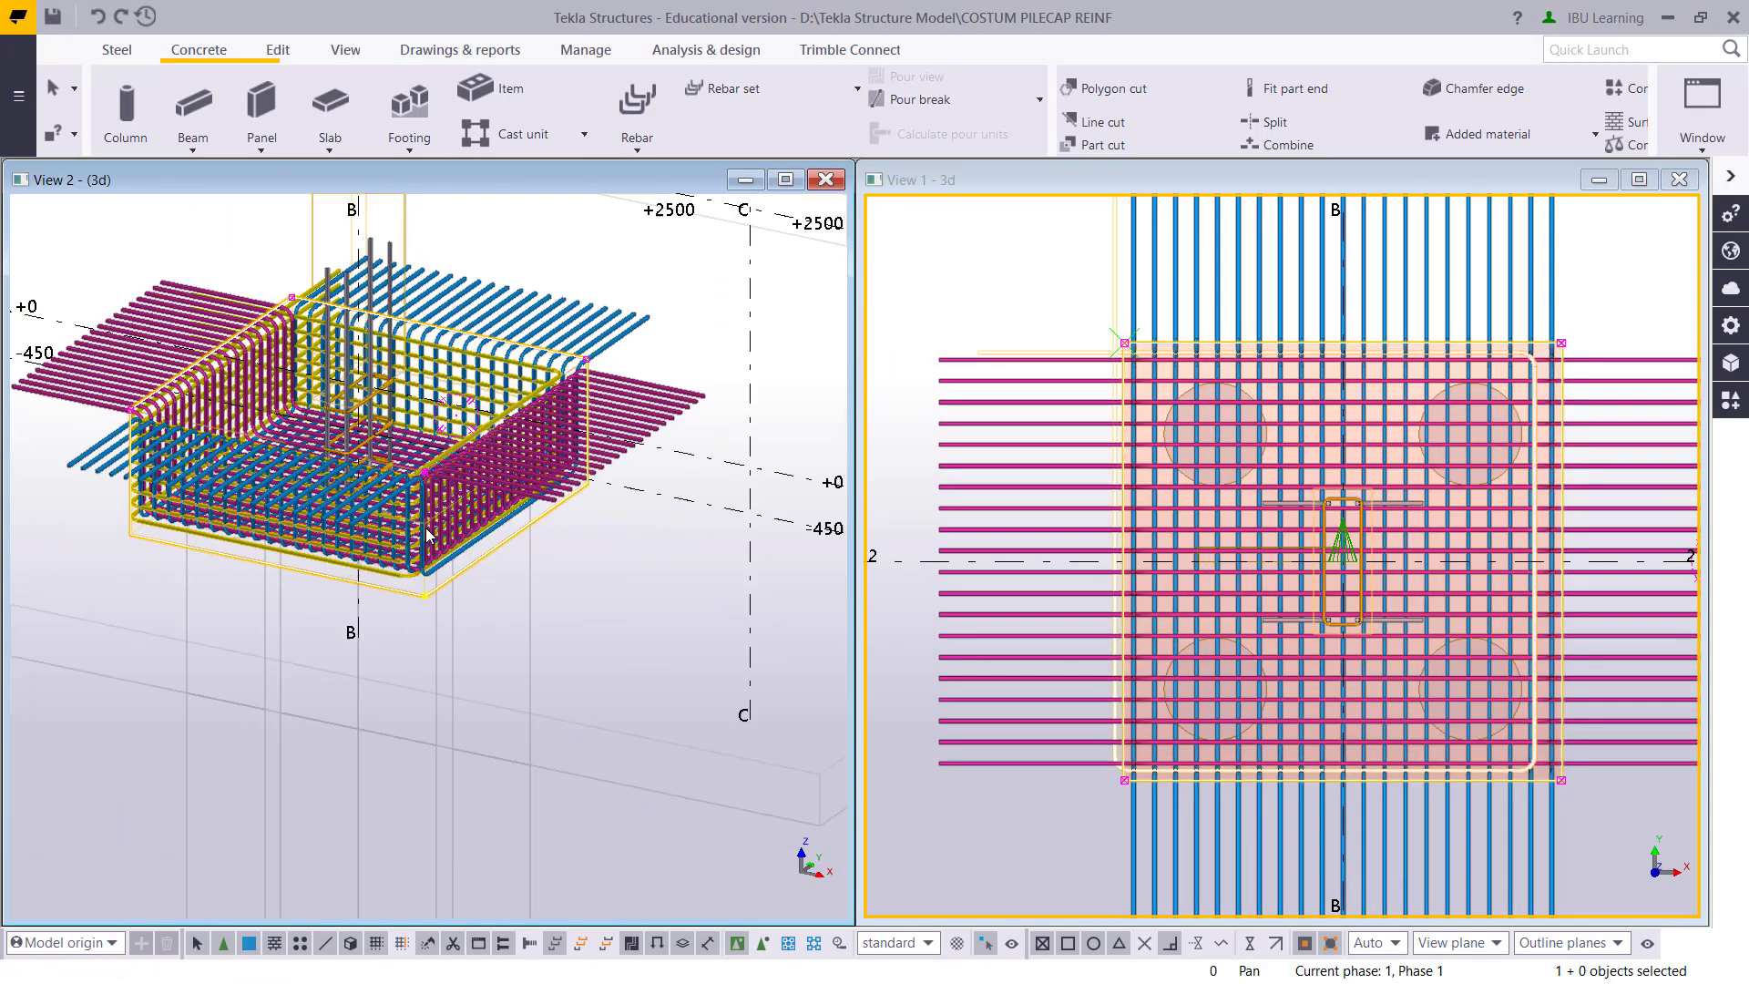
pyautogui.keyDown('ctrl'); pyautogui.moveTo(484, 624); pyautogui.dragTo(577, 592, button='middle'); pyautogui.keyUp('ctrl')
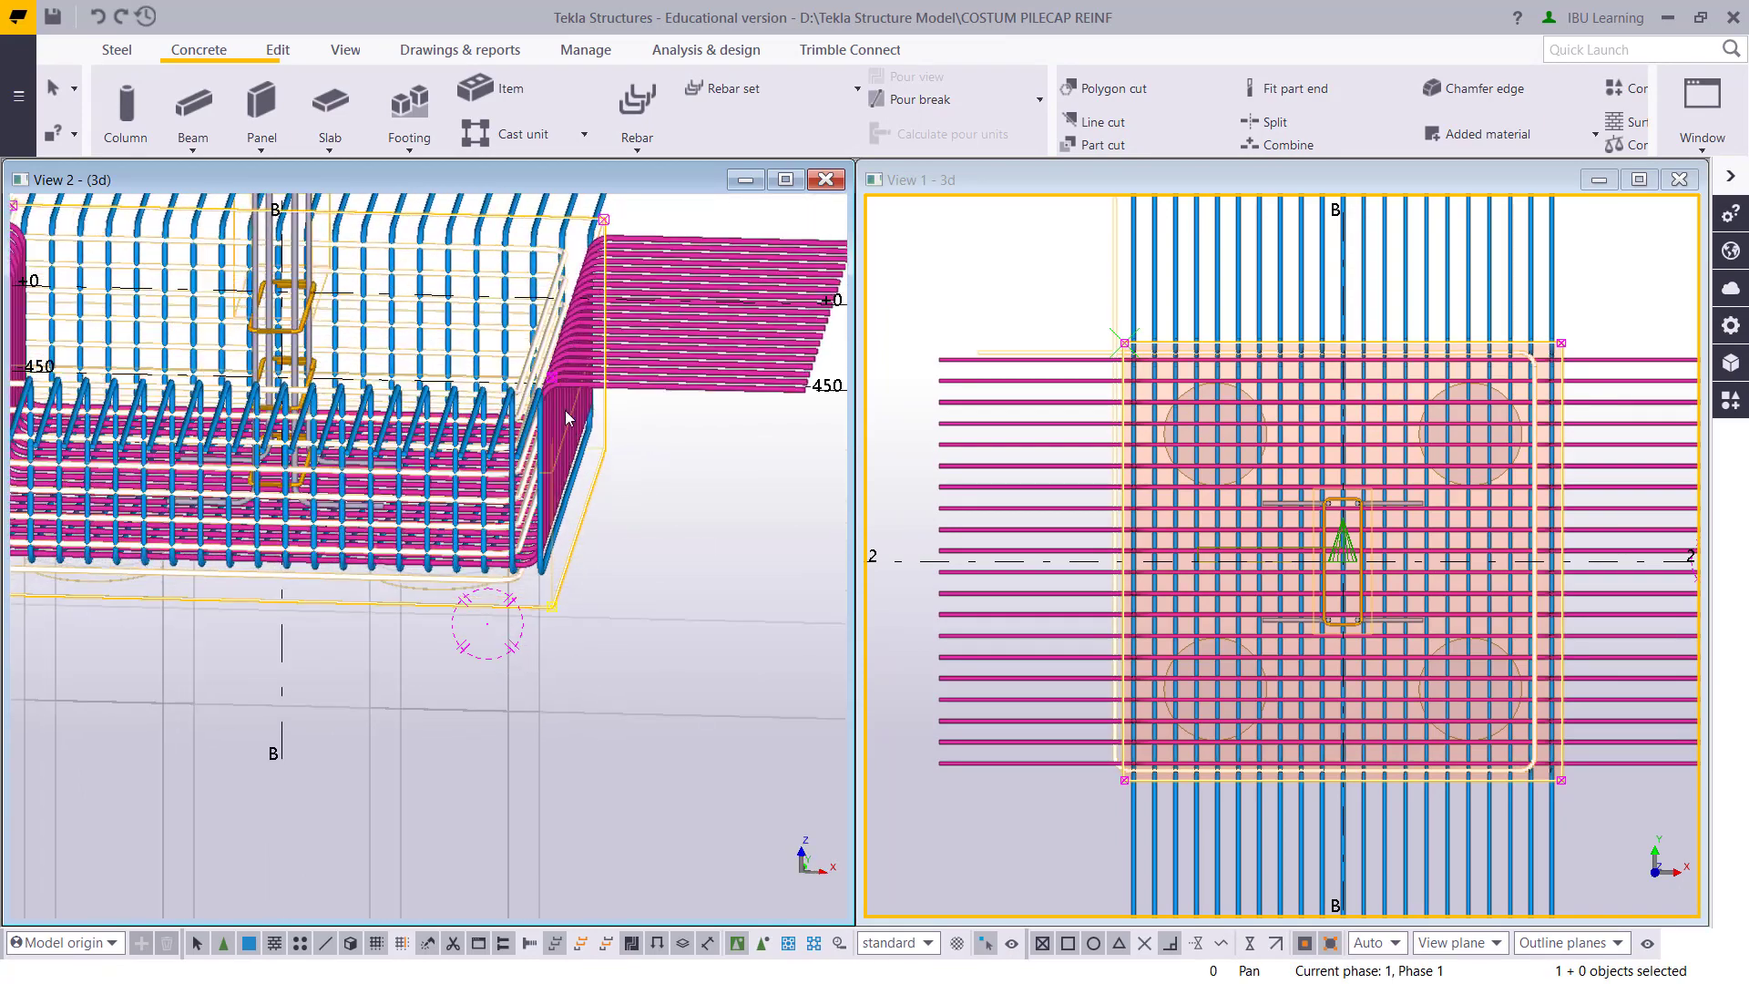
pyautogui.scroll(3, 548, 338)
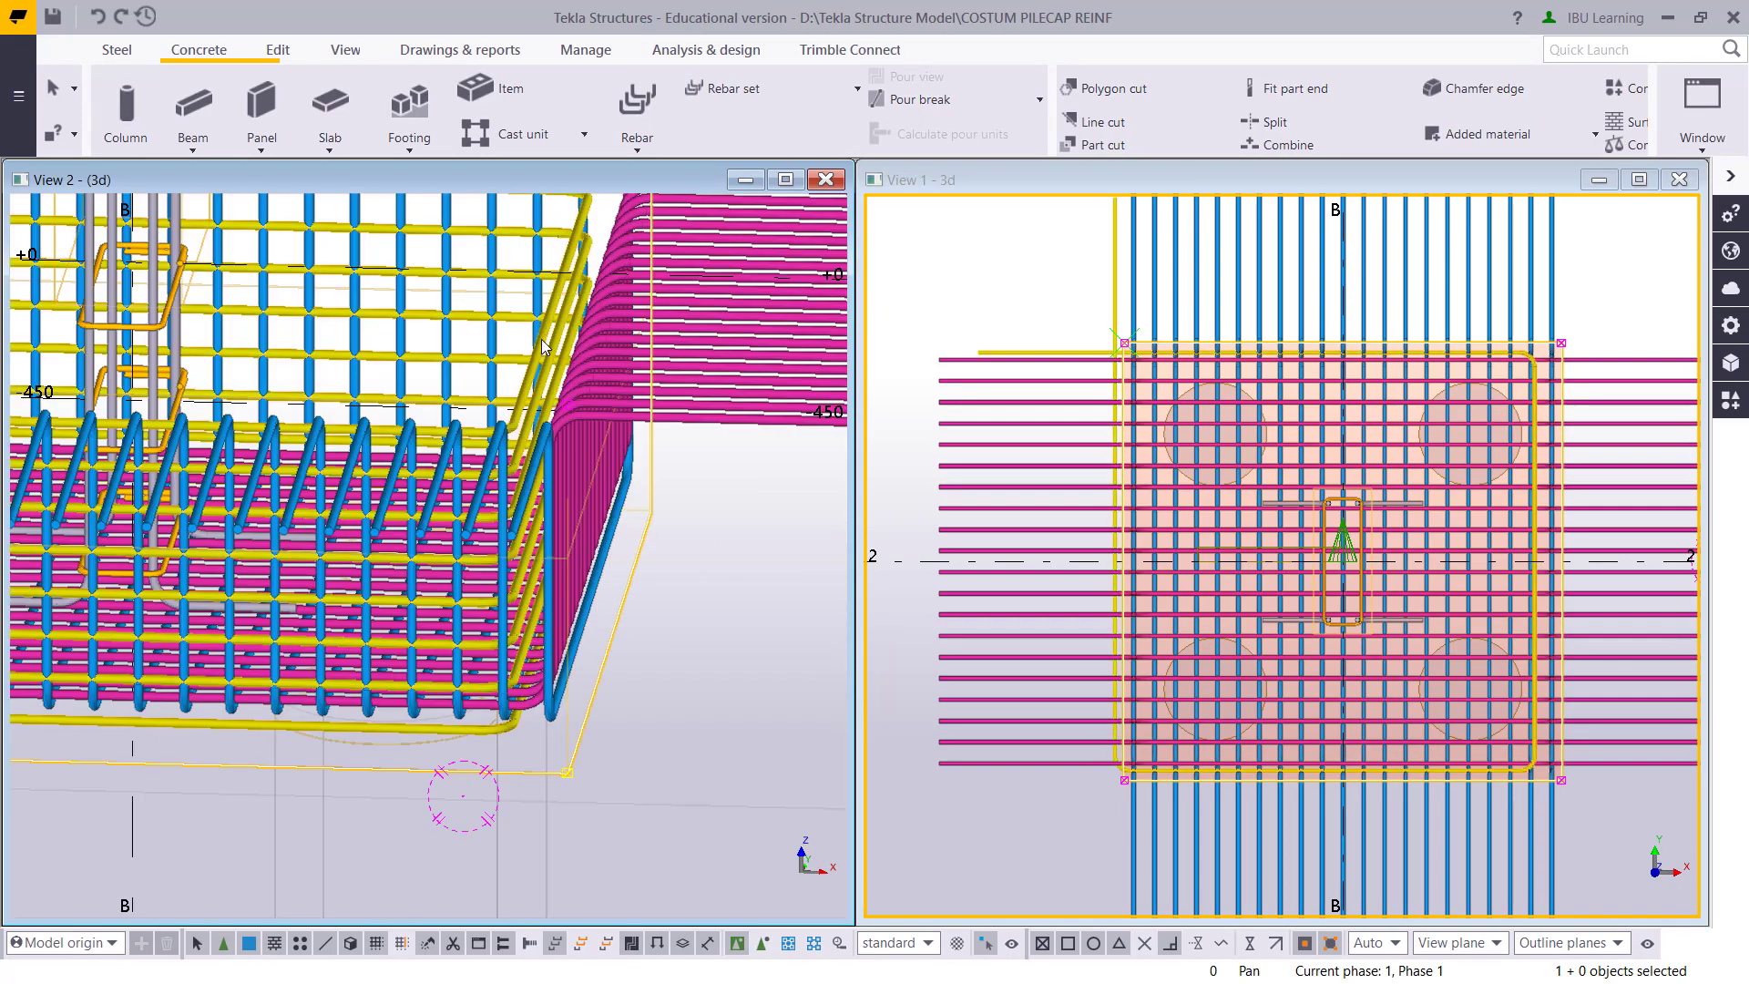
pyautogui.hotkey('ctrl', 'p')
pyautogui.scroll(6, 393, 619)
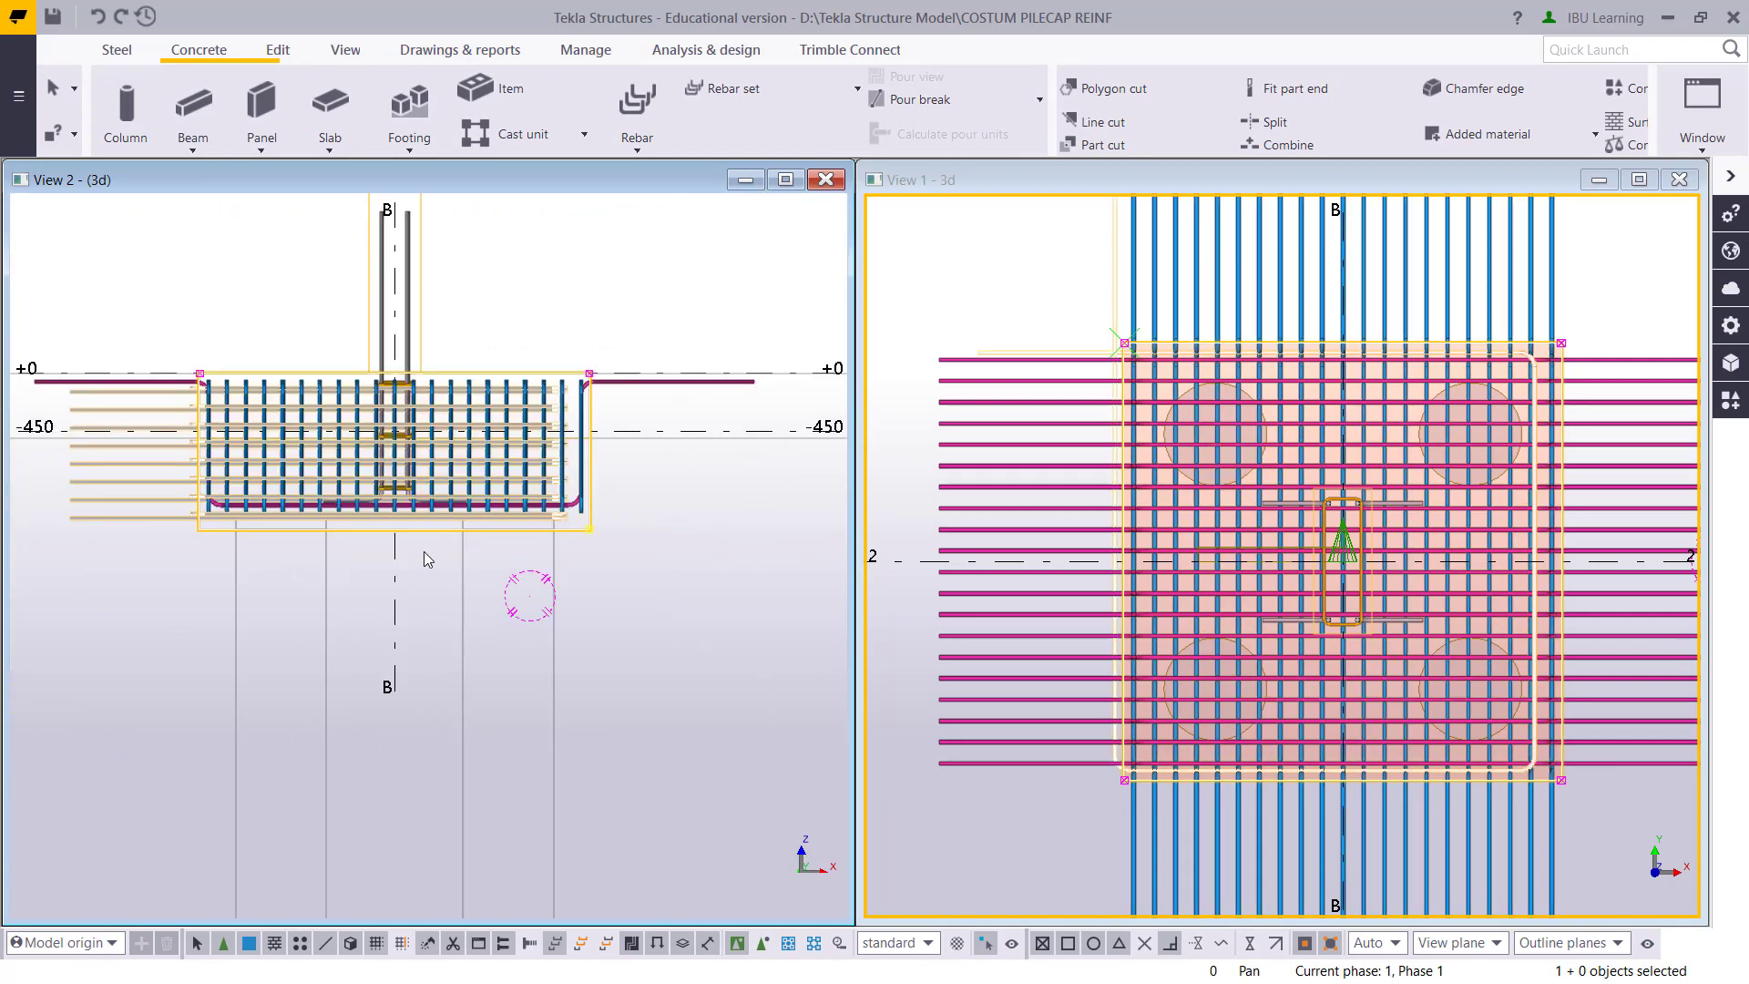
pyautogui.moveTo(431, 579); pyautogui.dragTo(585, 599, button='middle')
# Open the side rebar group's properties, apply zero start/end cover, then 50 mm on-plane cover
pyautogui.doubleClick(318, 540)
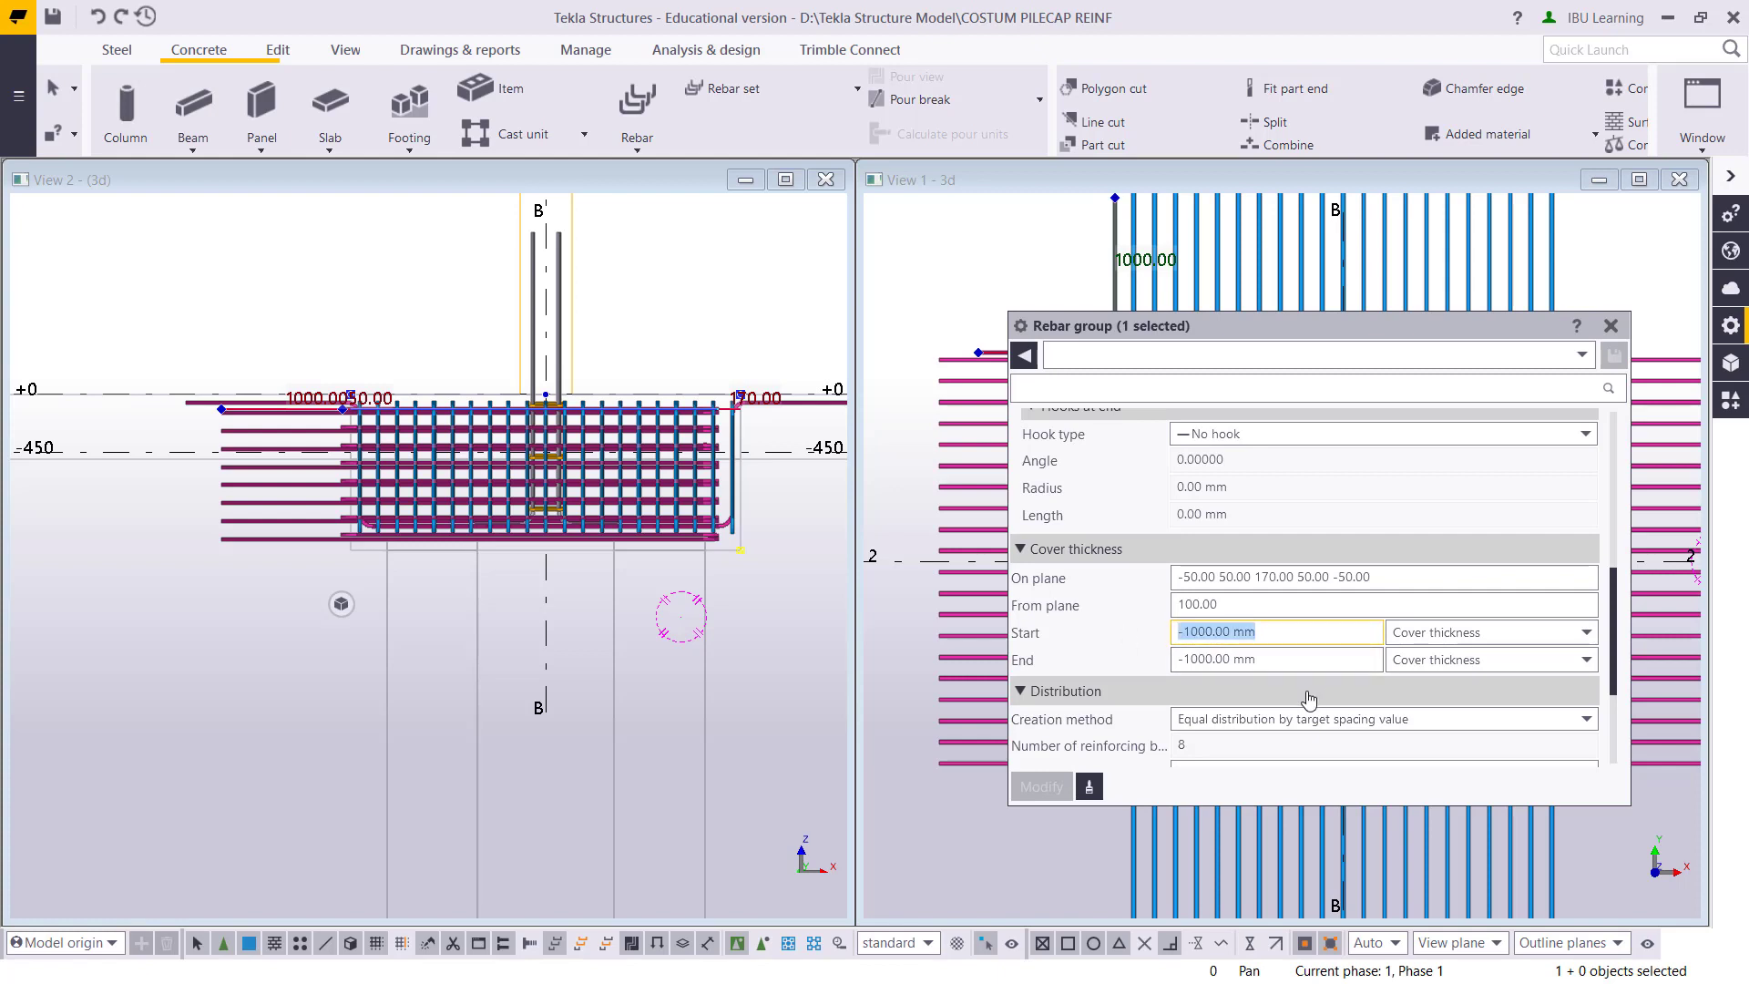
pyautogui.write('0')
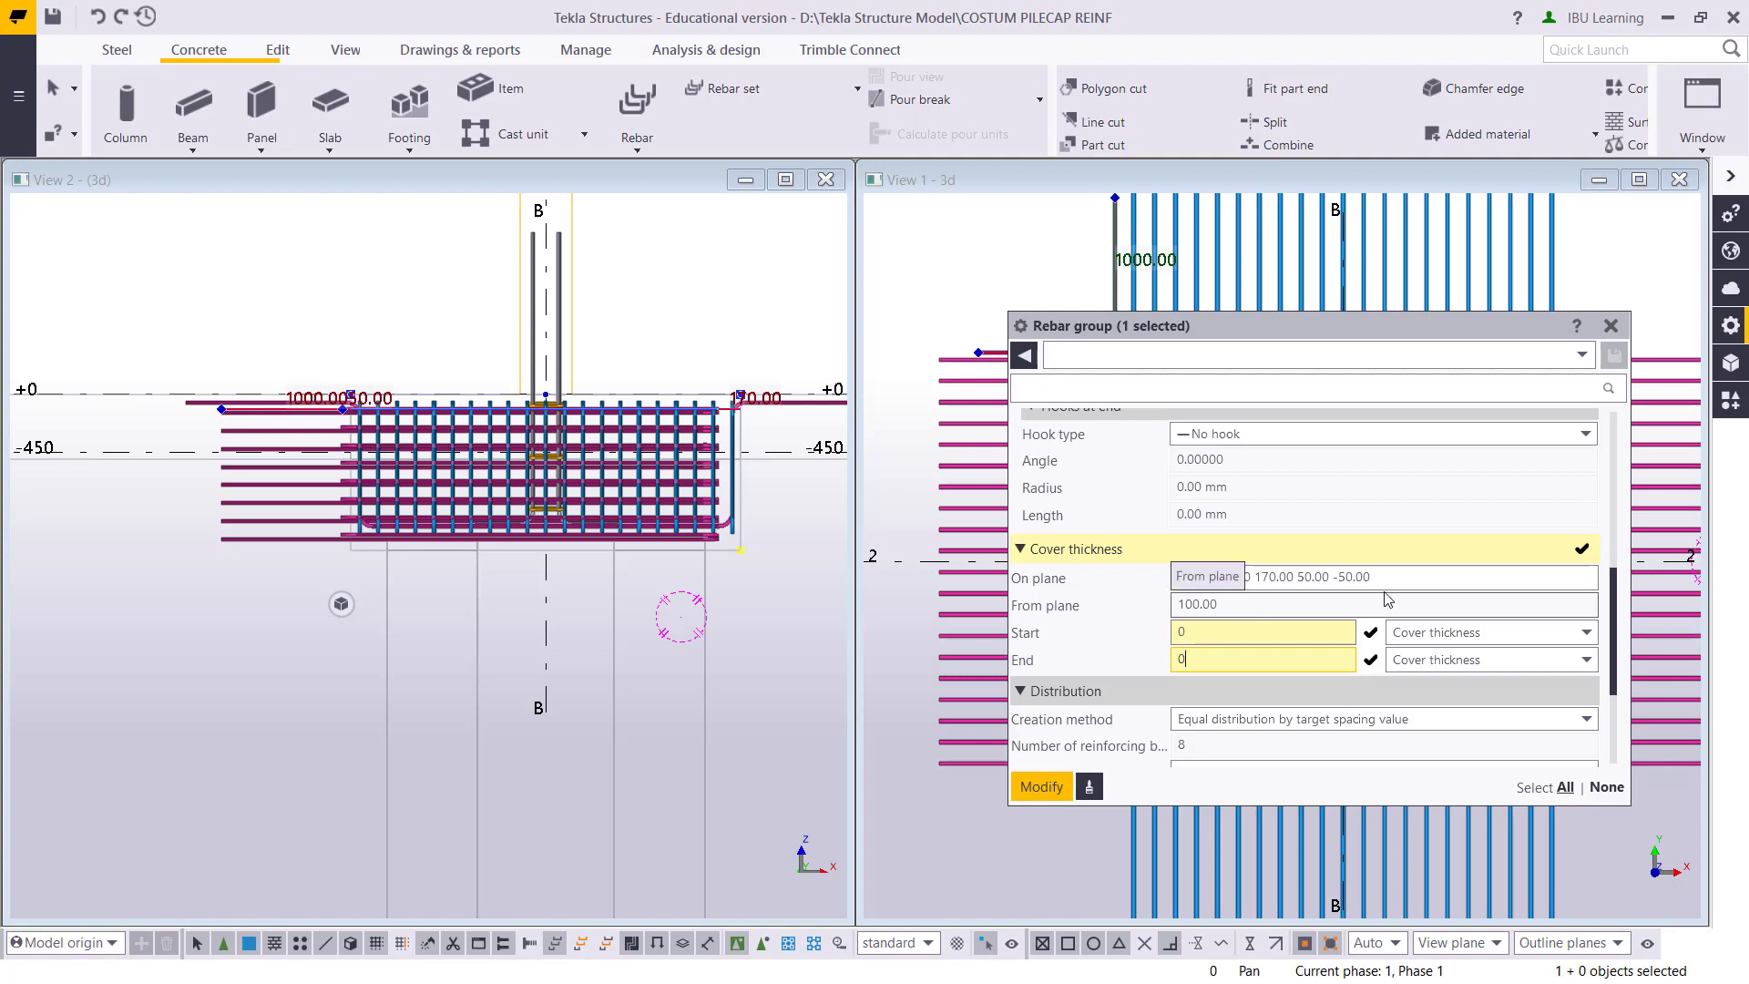
pyautogui.write('0')
pyautogui.click(1041, 789)
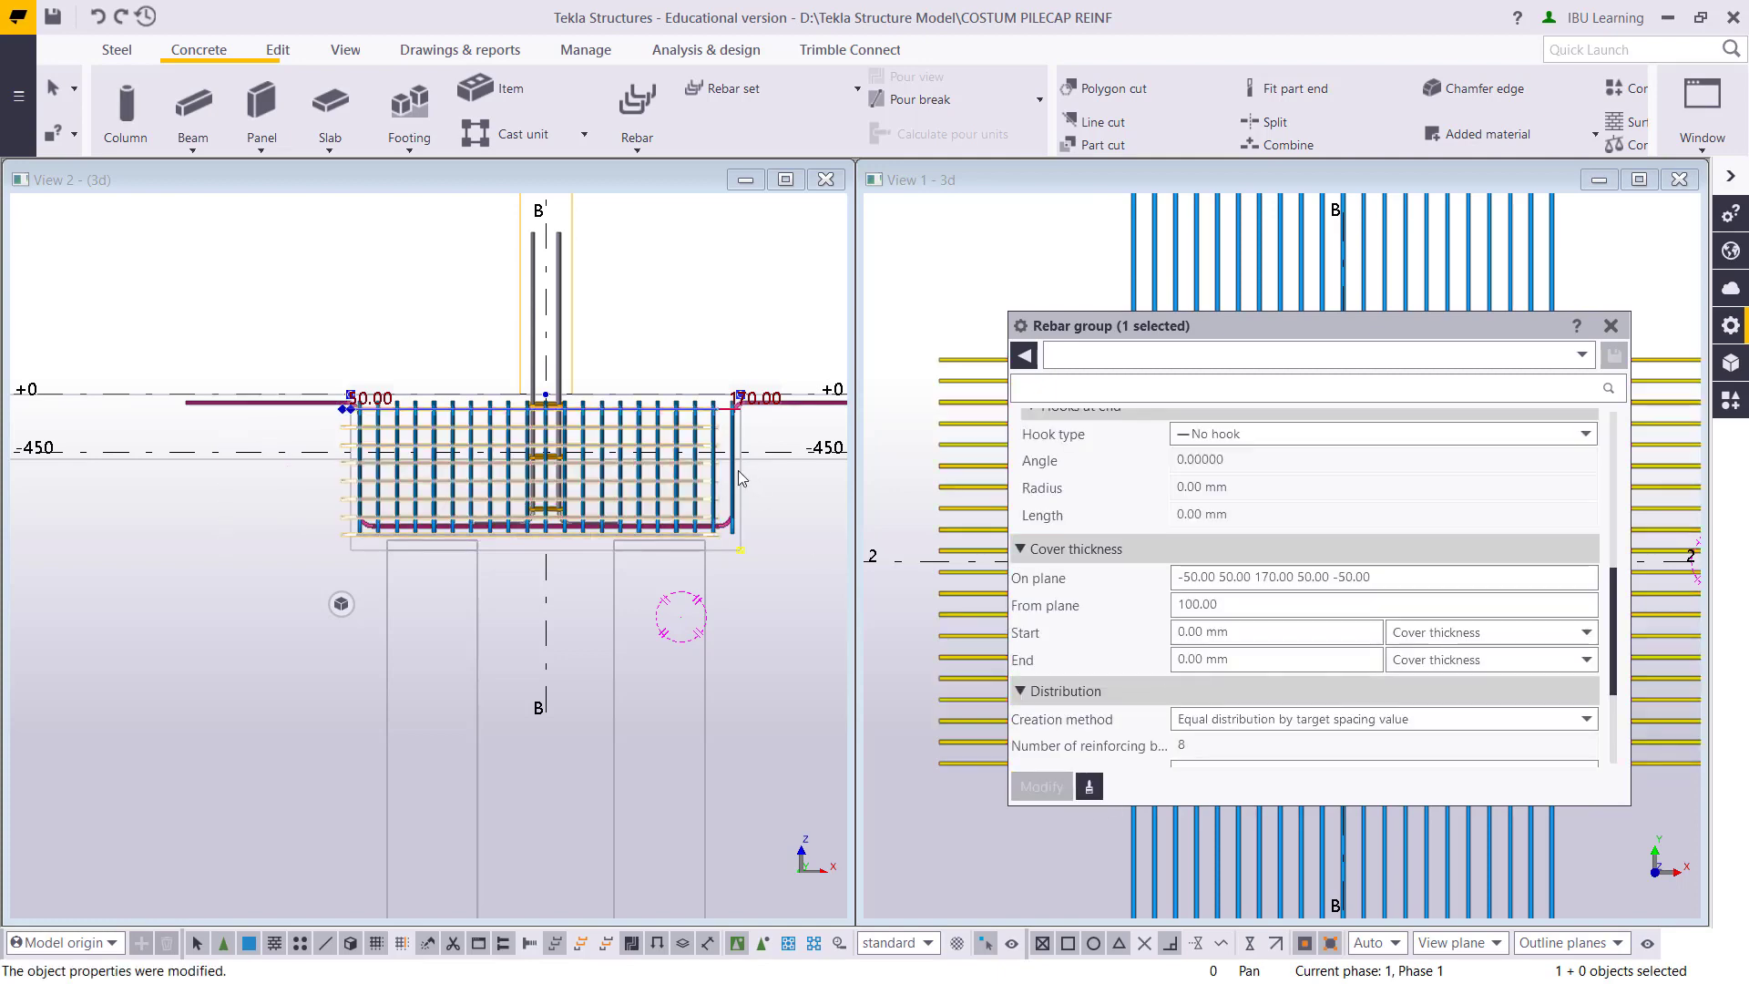
pyautogui.scroll(3, 738, 470)
pyautogui.click(1404, 576)
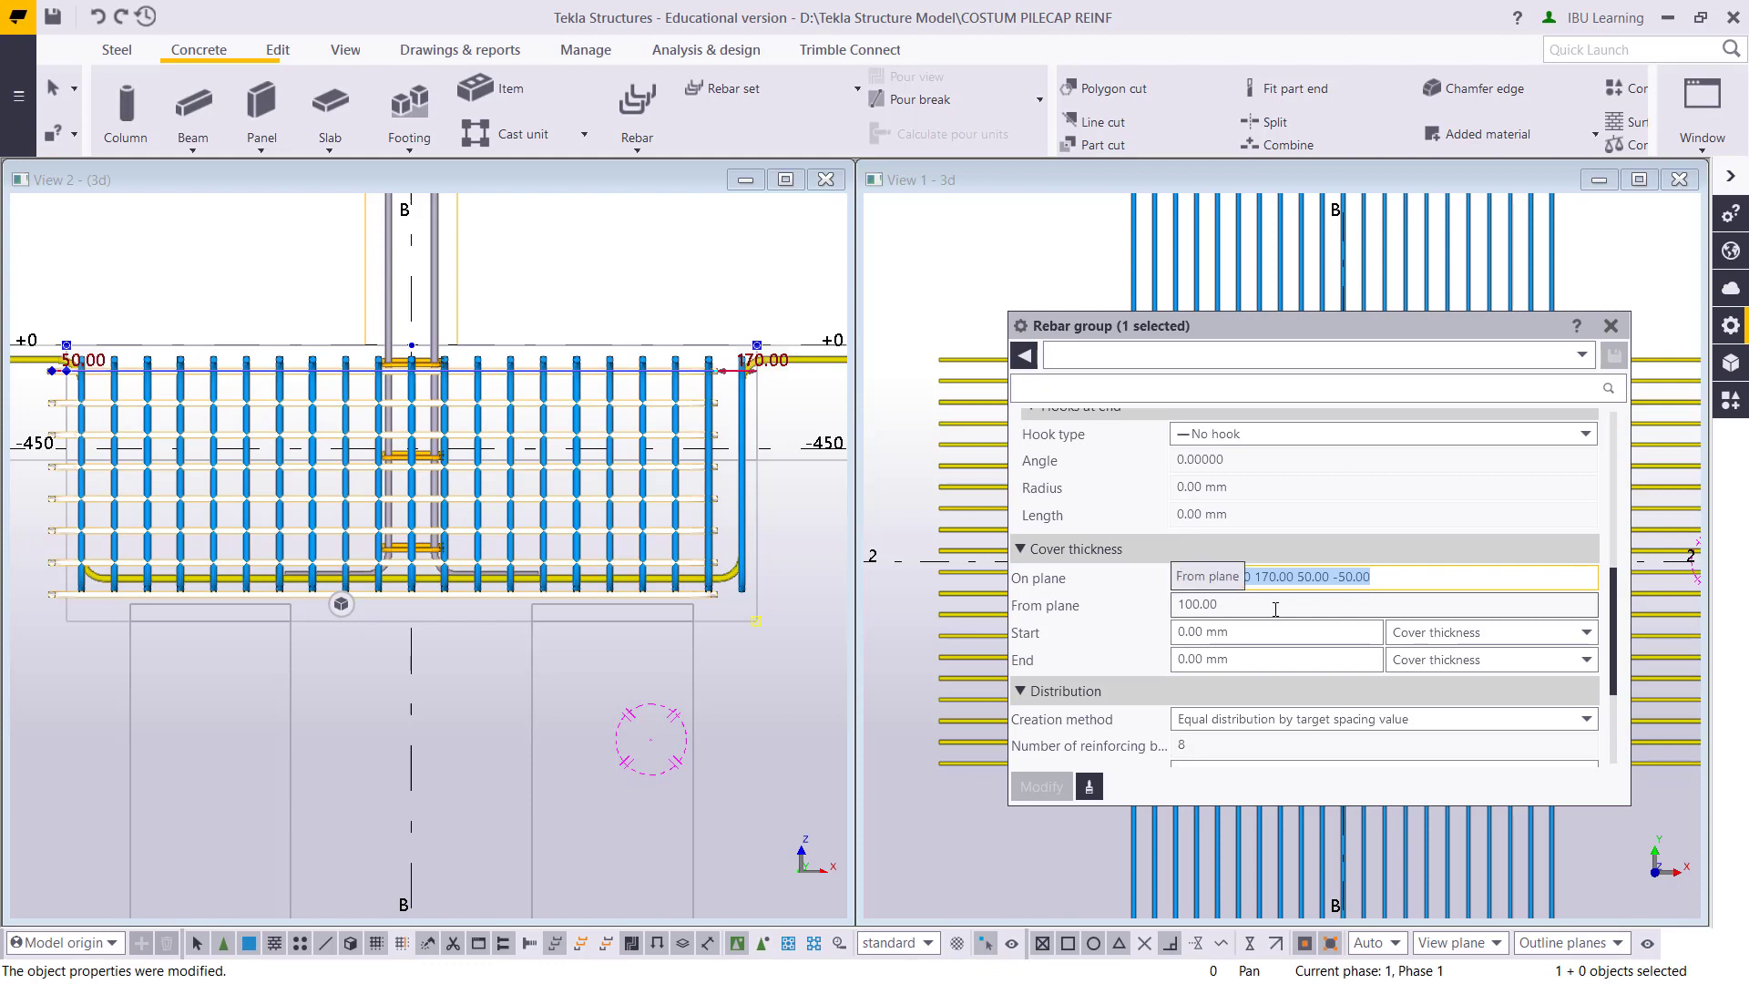
pyautogui.write('50')
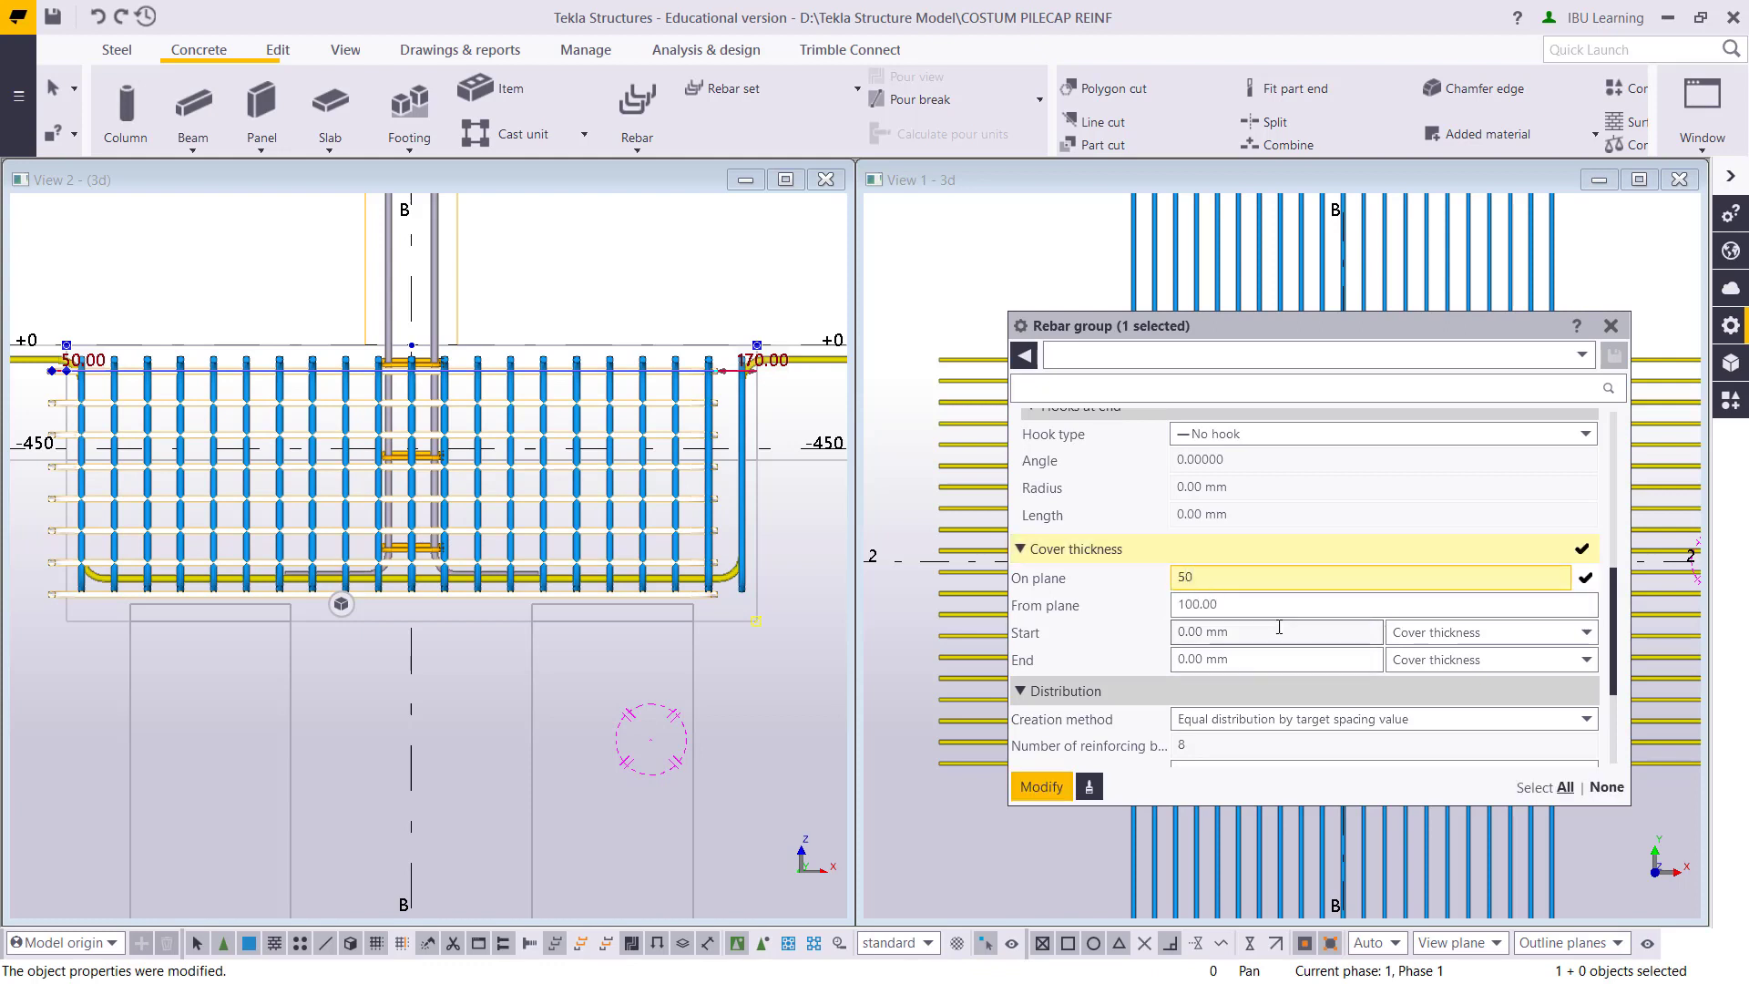
pyautogui.click(1266, 607)
pyautogui.click(1049, 788)
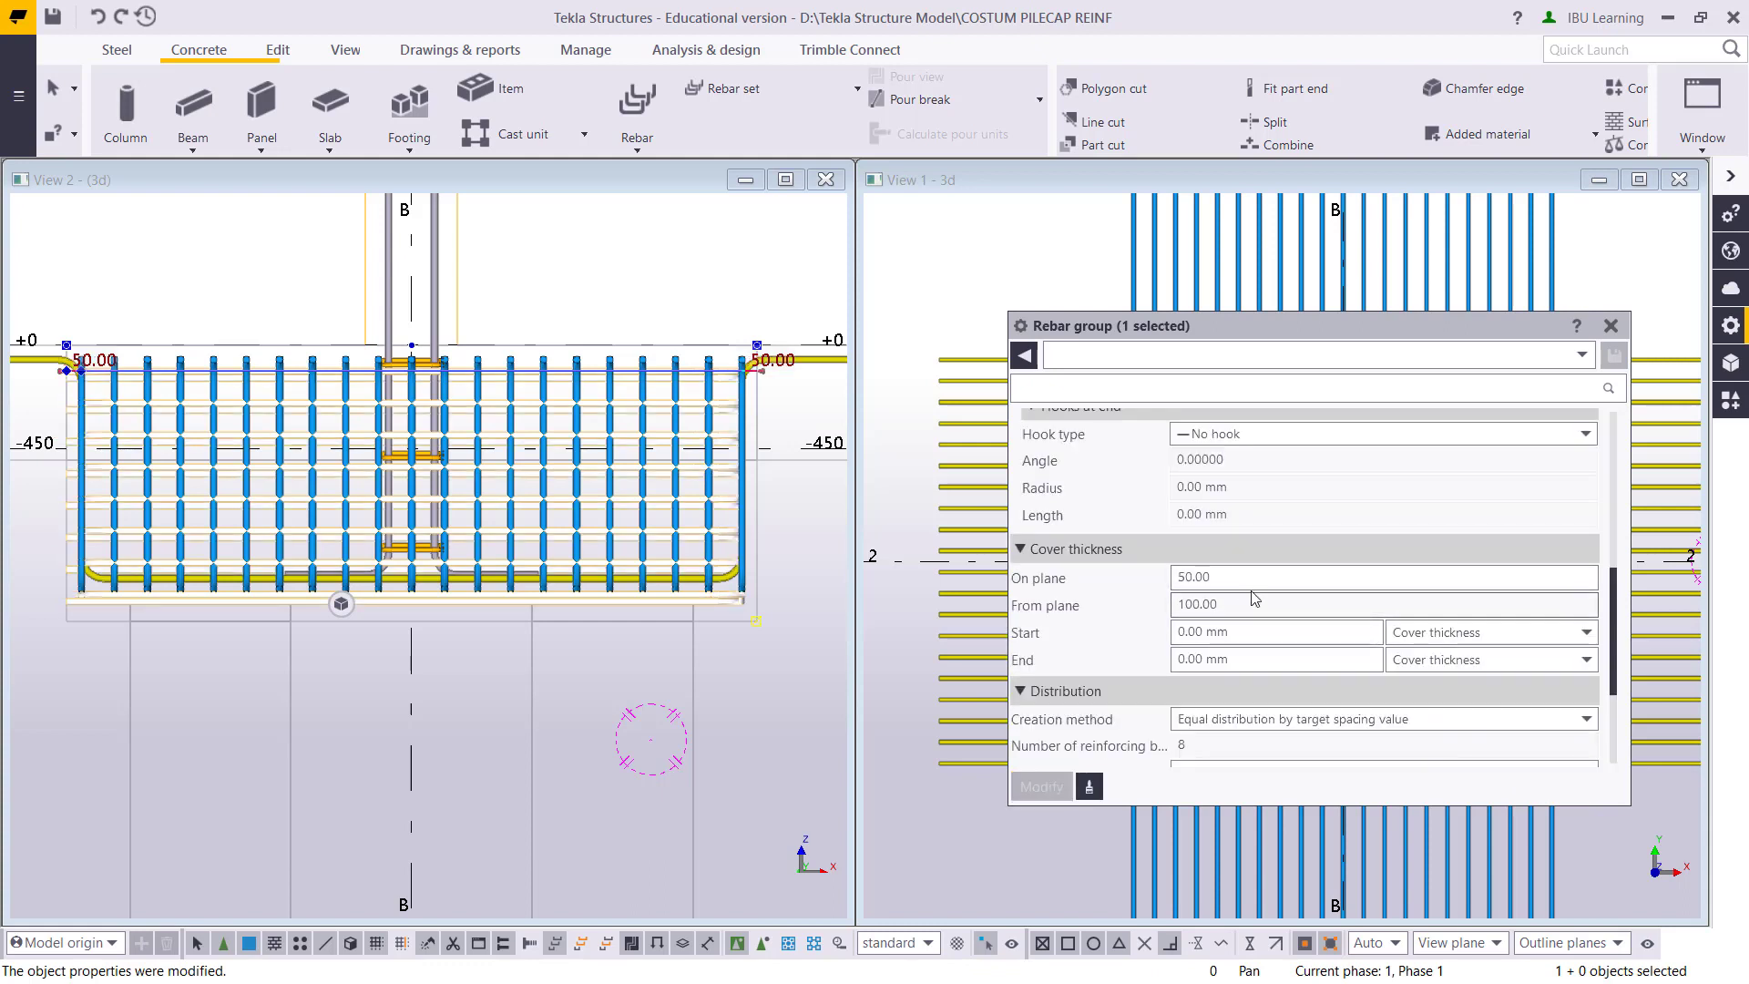
# Set the start and end covers to 50 mm and the from-plane cover to 200 mm
pyautogui.scroll(8, 1252, 598)
pyautogui.scroll(-4, 1280, 572)
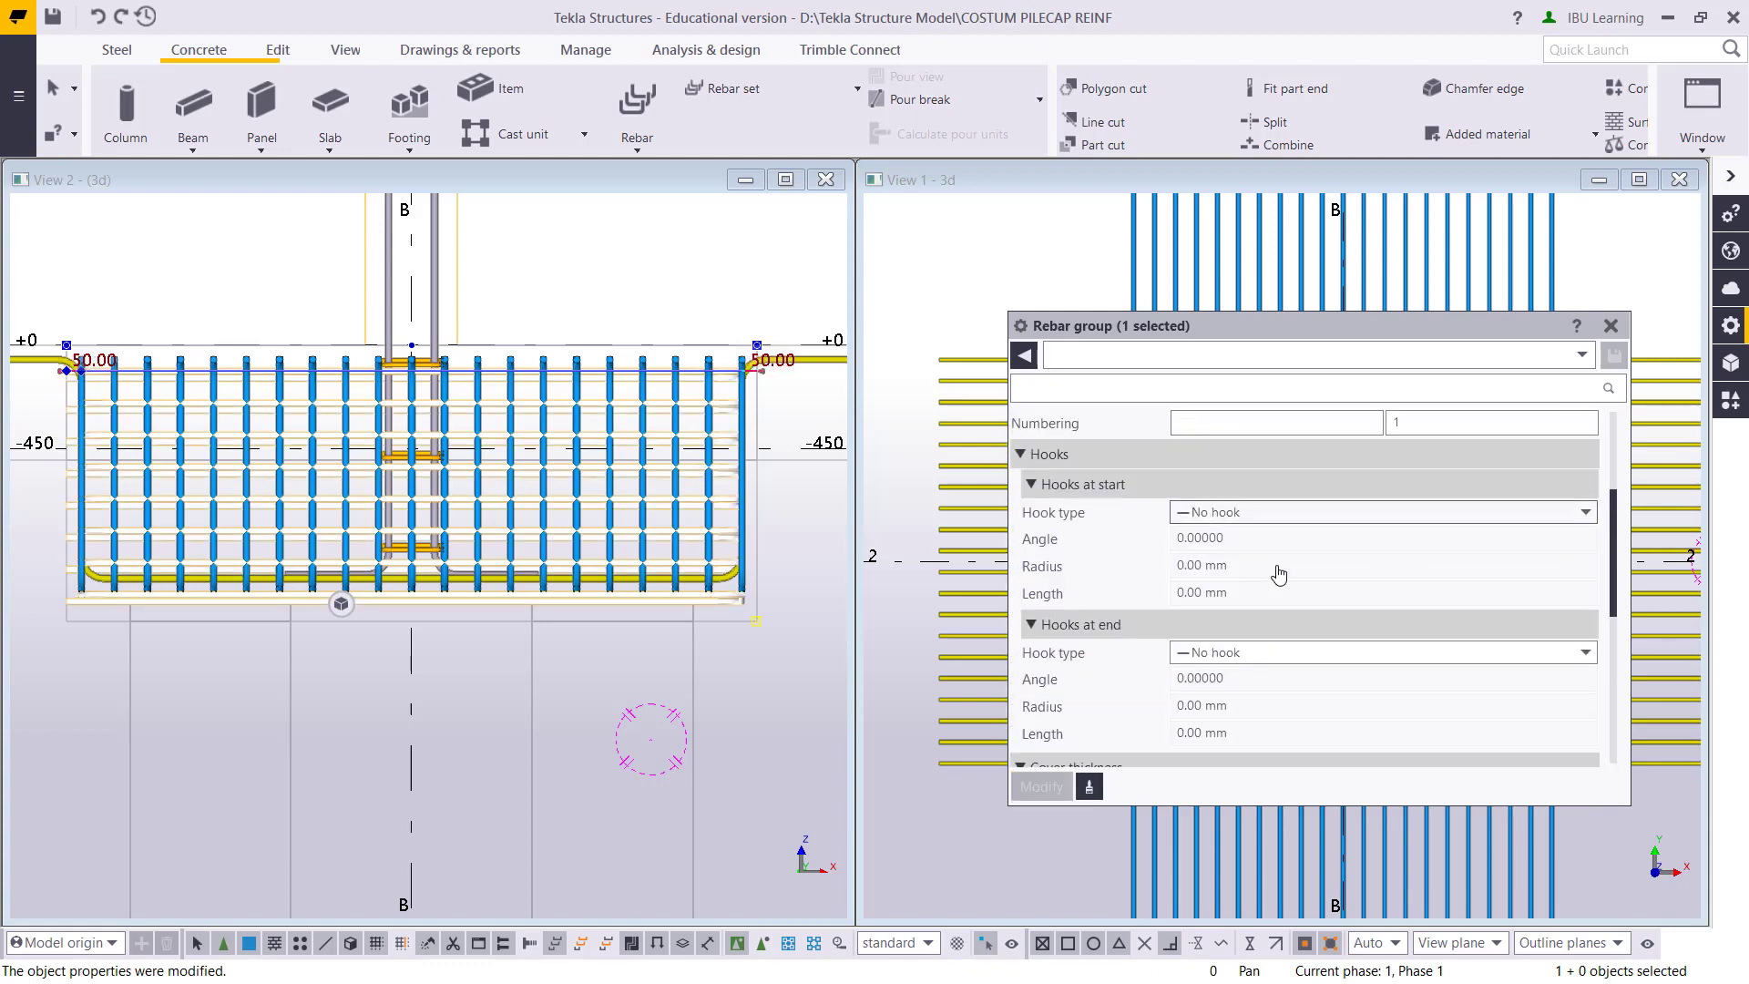
pyautogui.scroll(-5, 1279, 572)
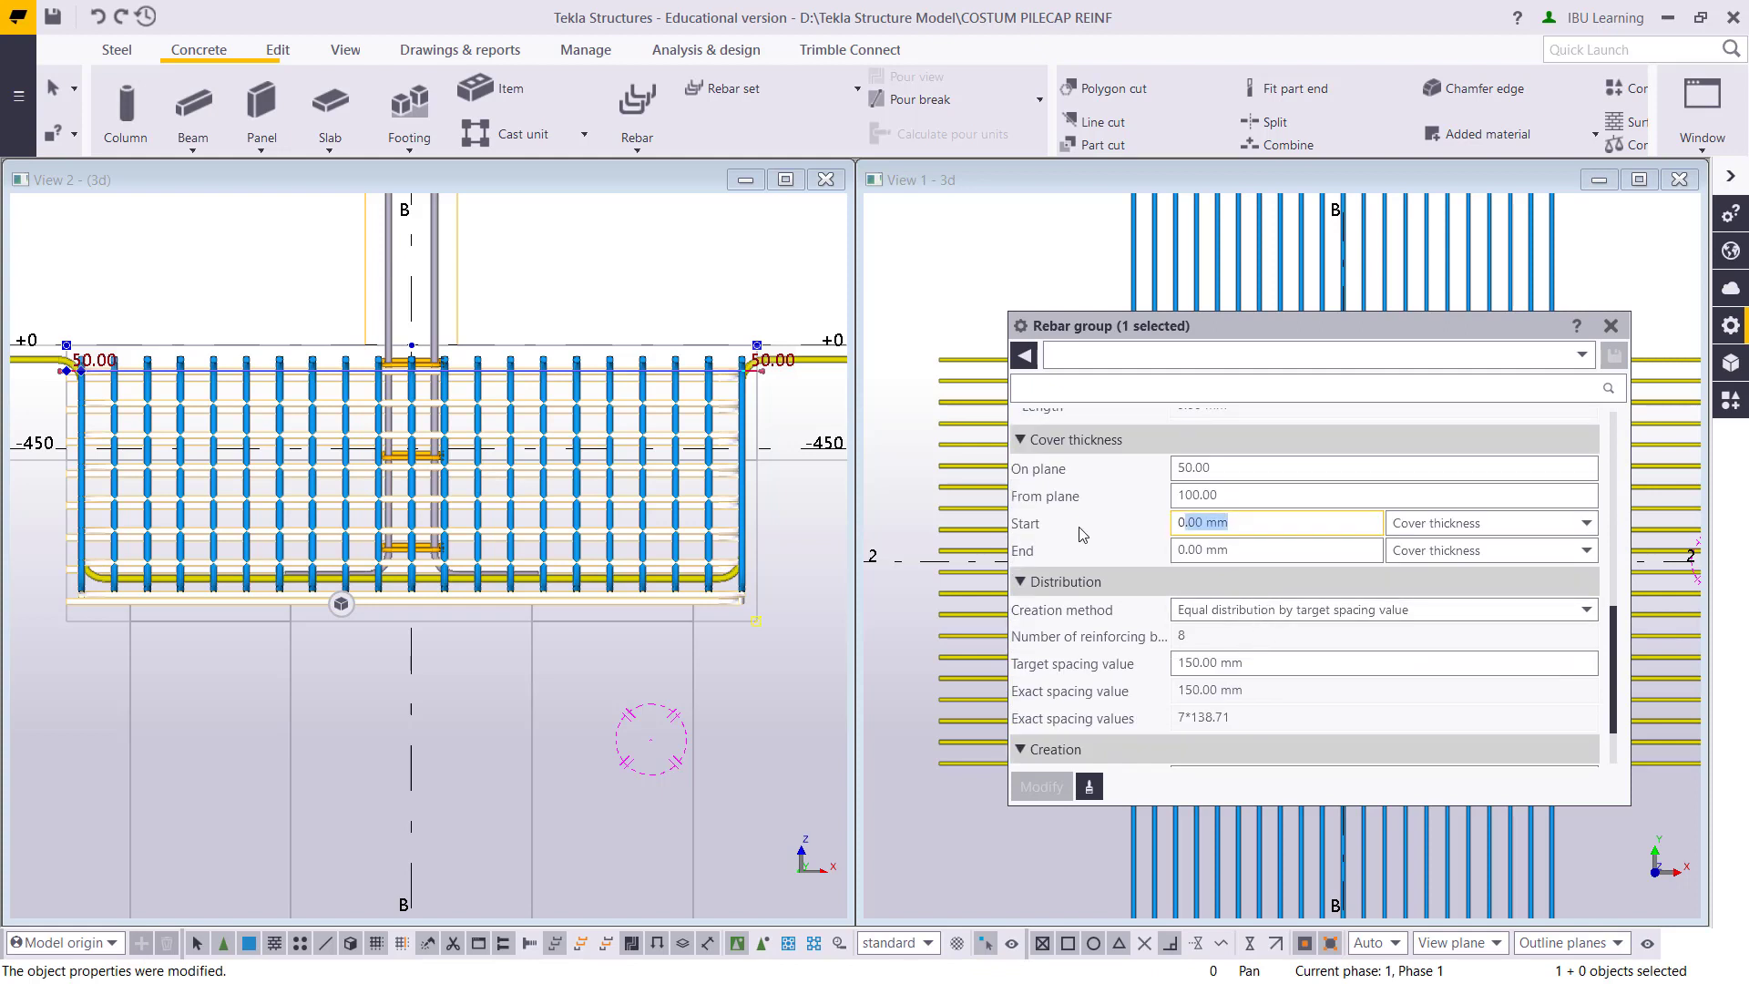
pyautogui.write('50')
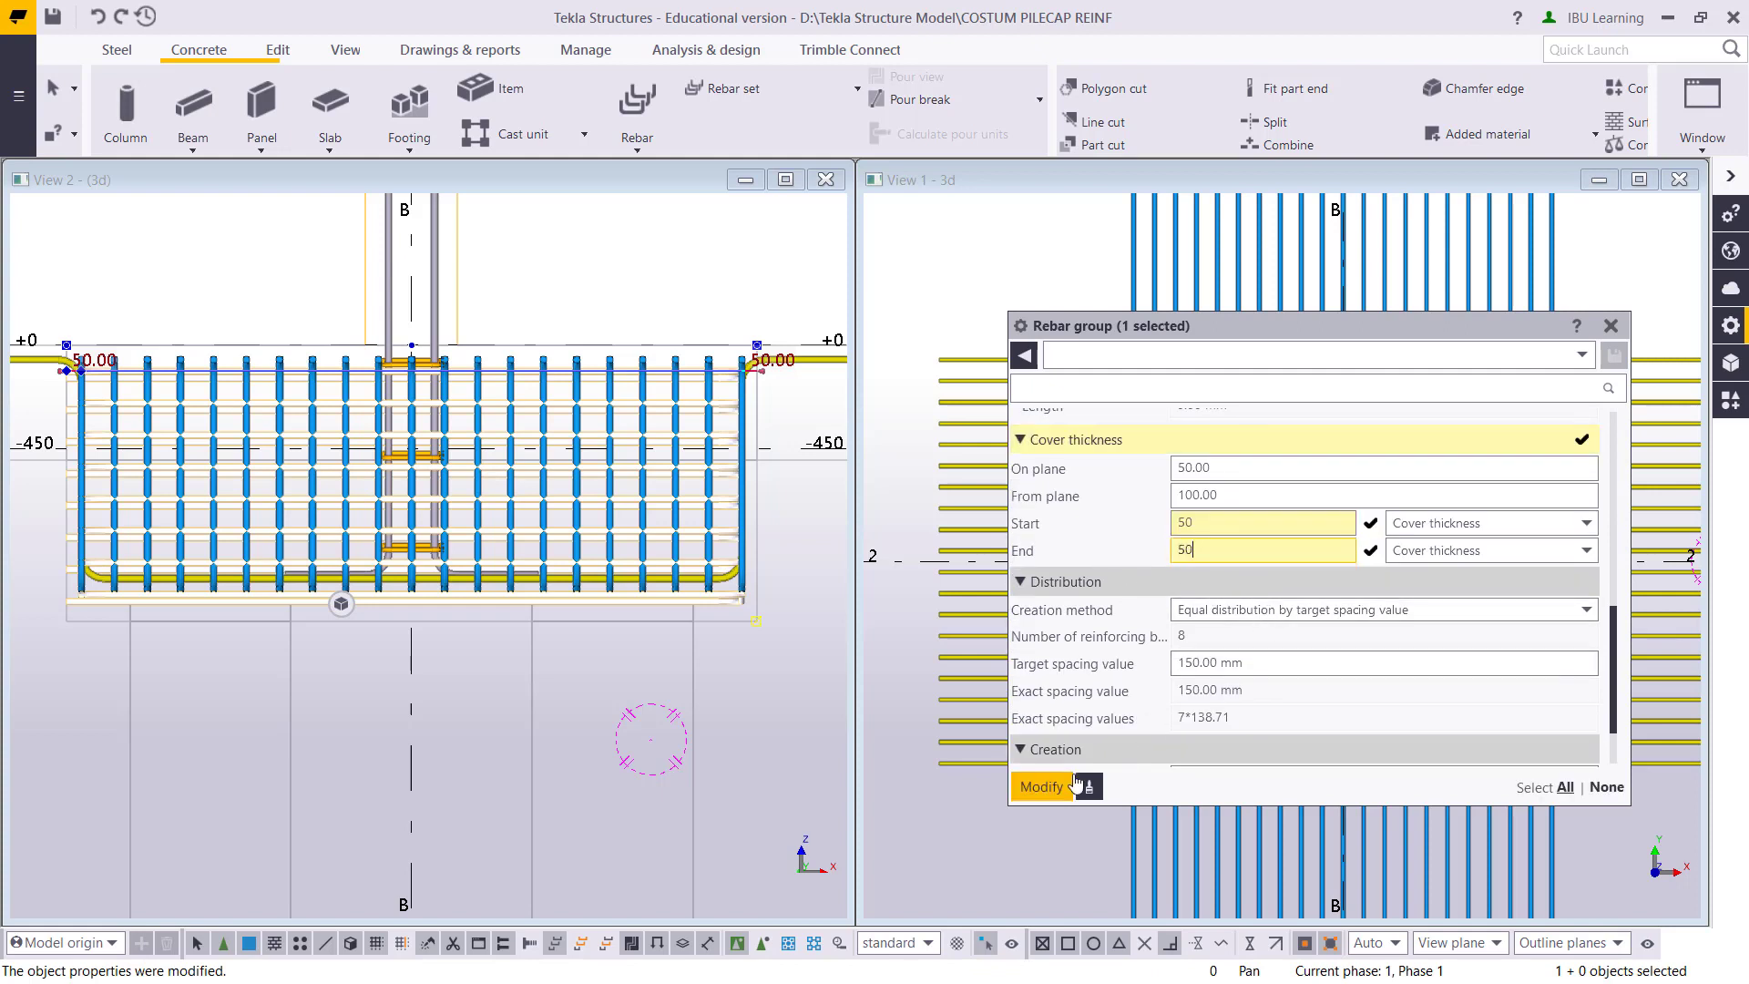
pyautogui.click(1053, 786)
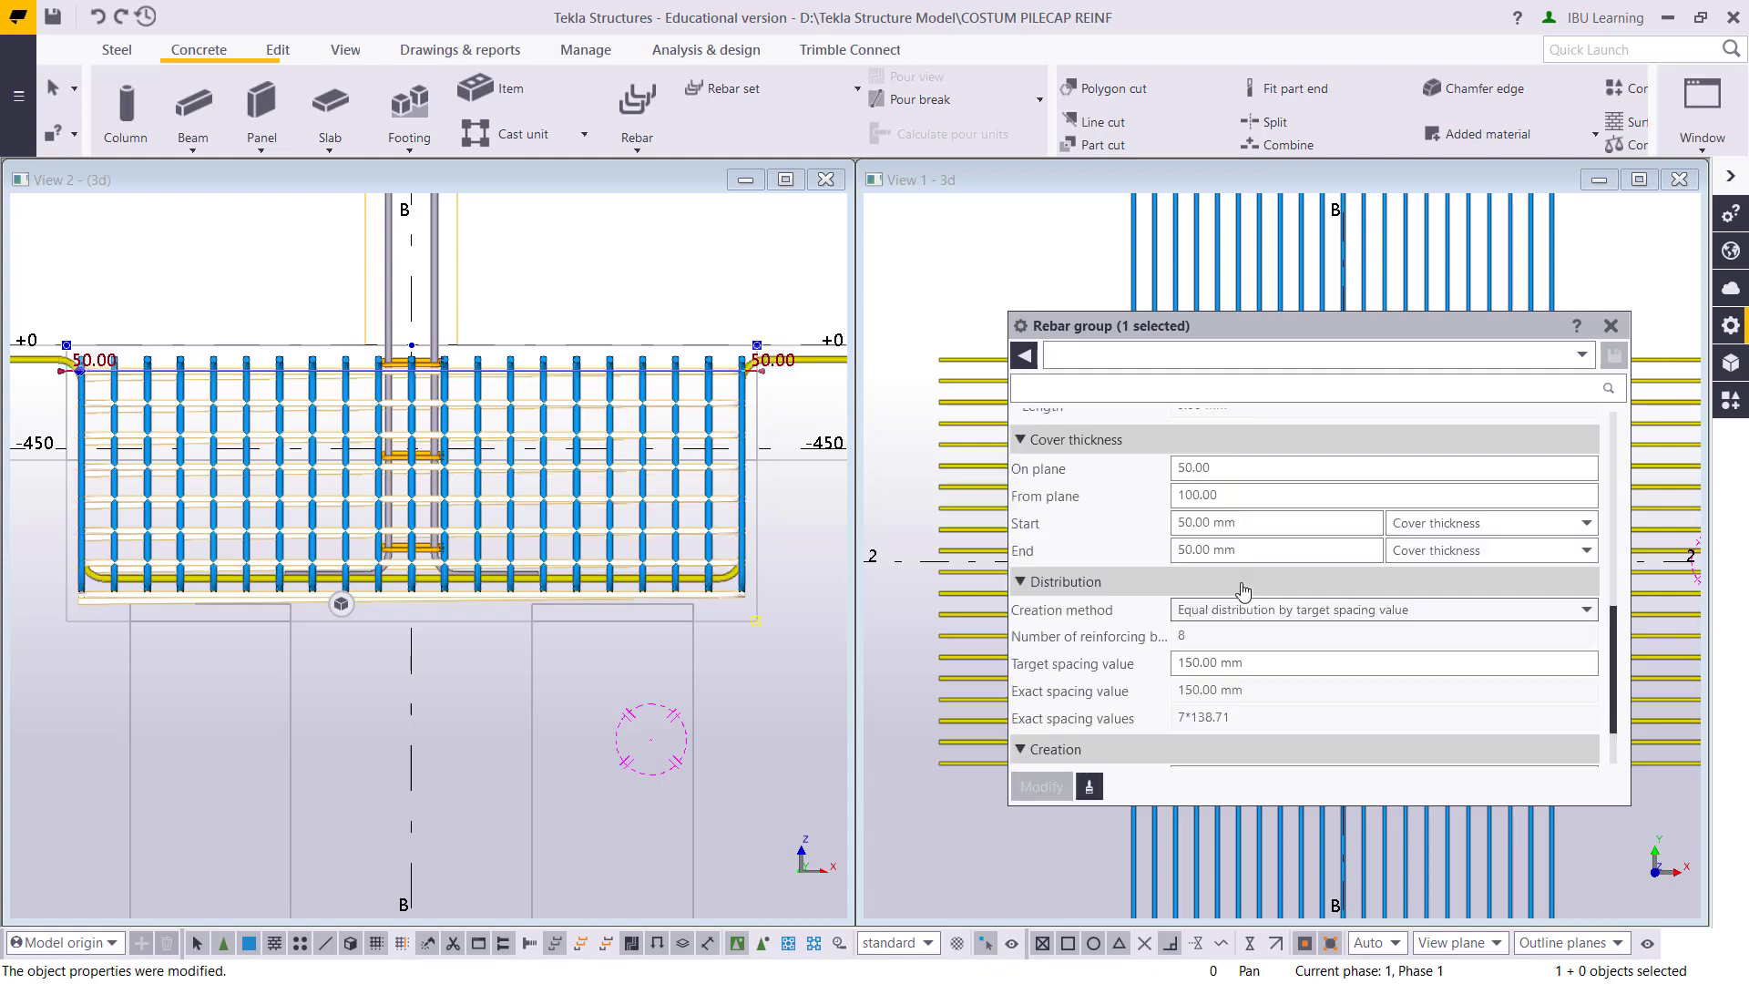
pyautogui.click(1249, 492)
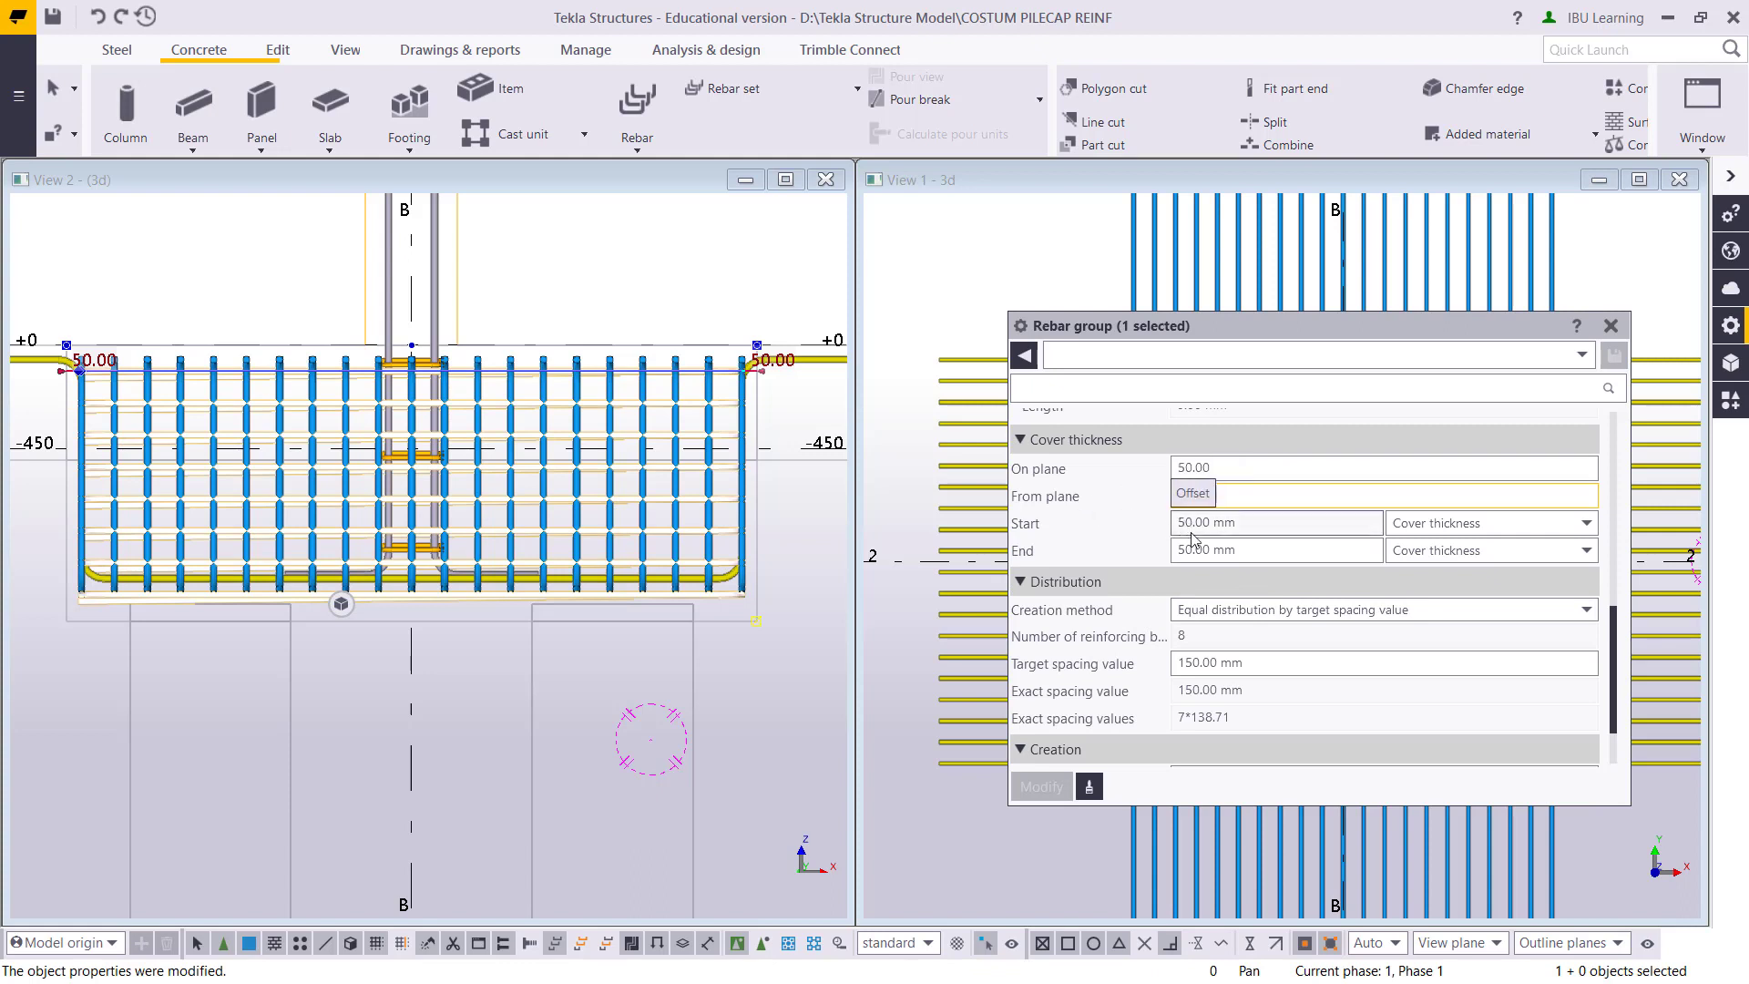
pyautogui.write('200')
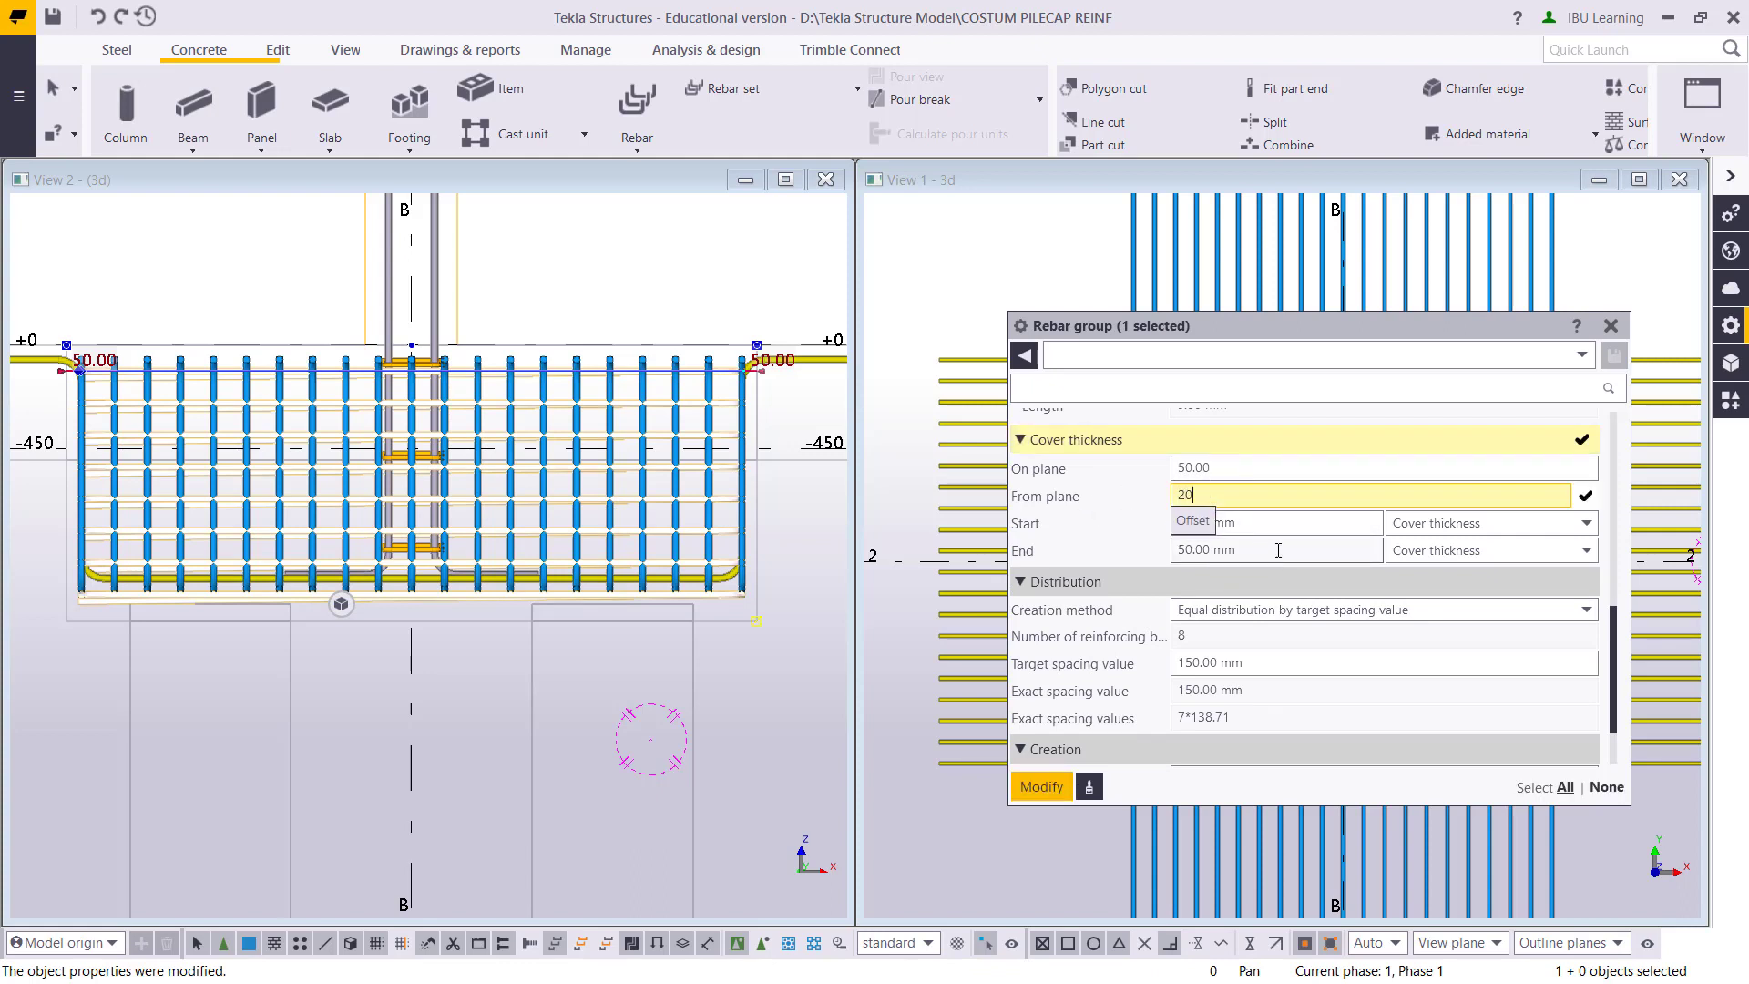
pyautogui.hotkey('shift', 'Tab')
pyautogui.click(1043, 789)
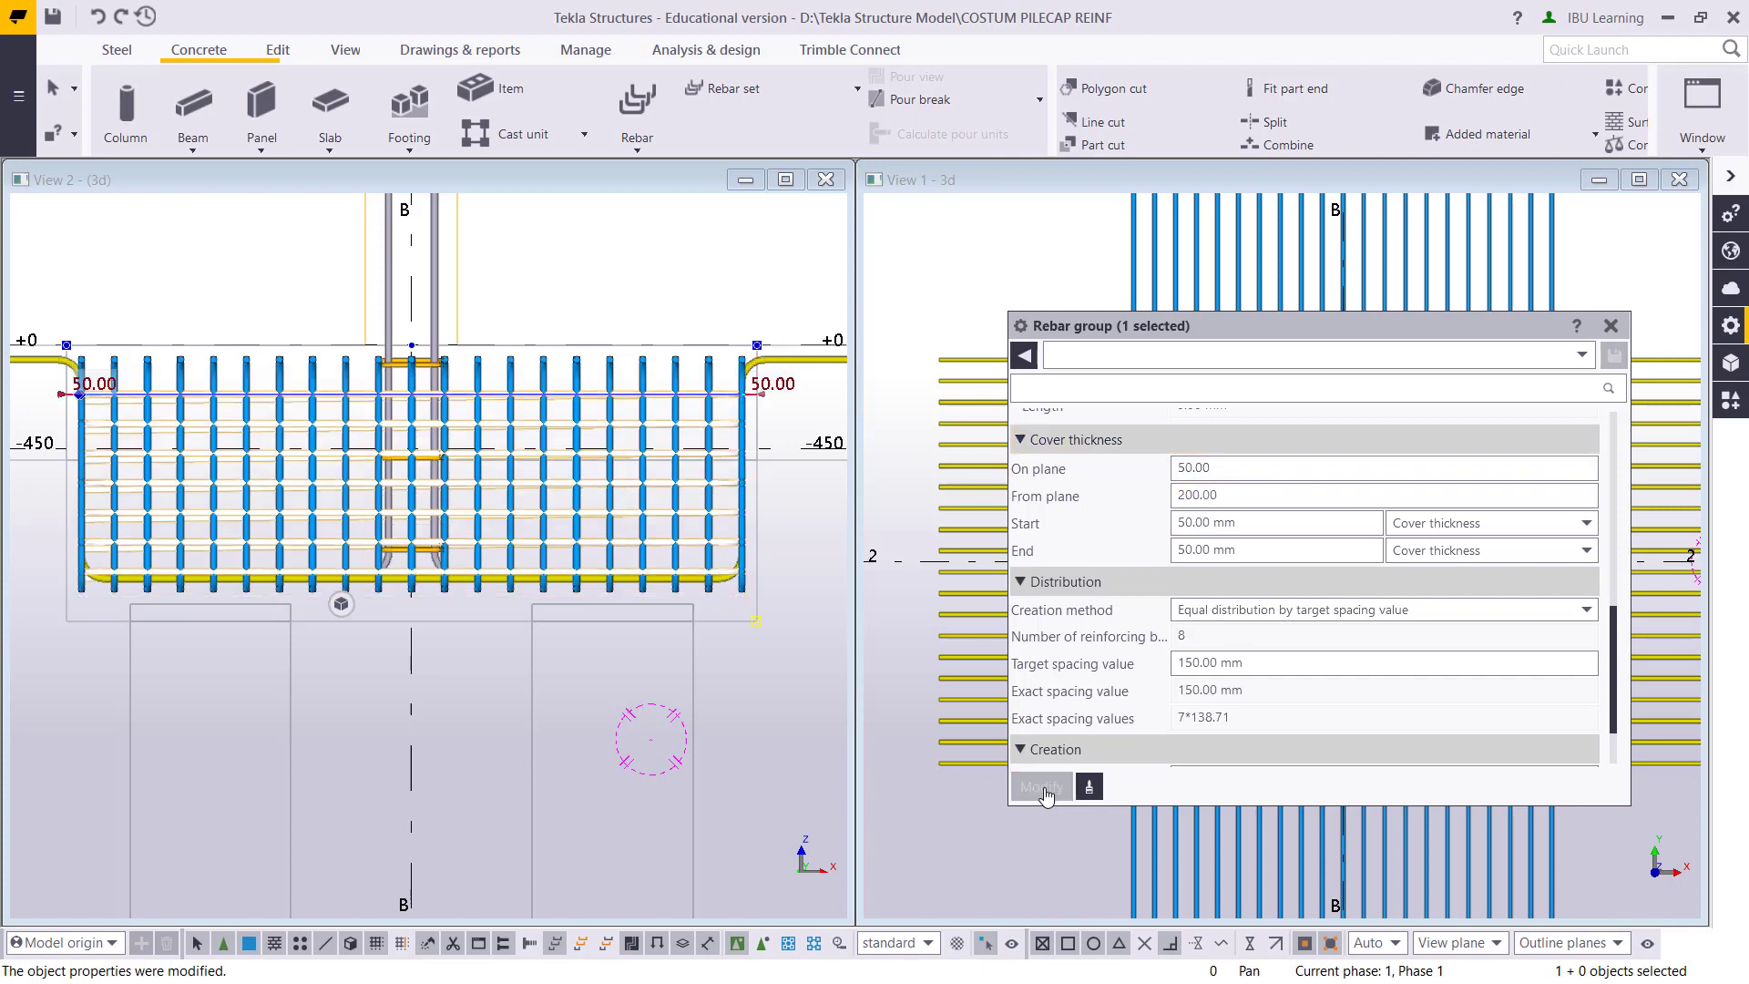
pyautogui.scroll(2, 562, 521)
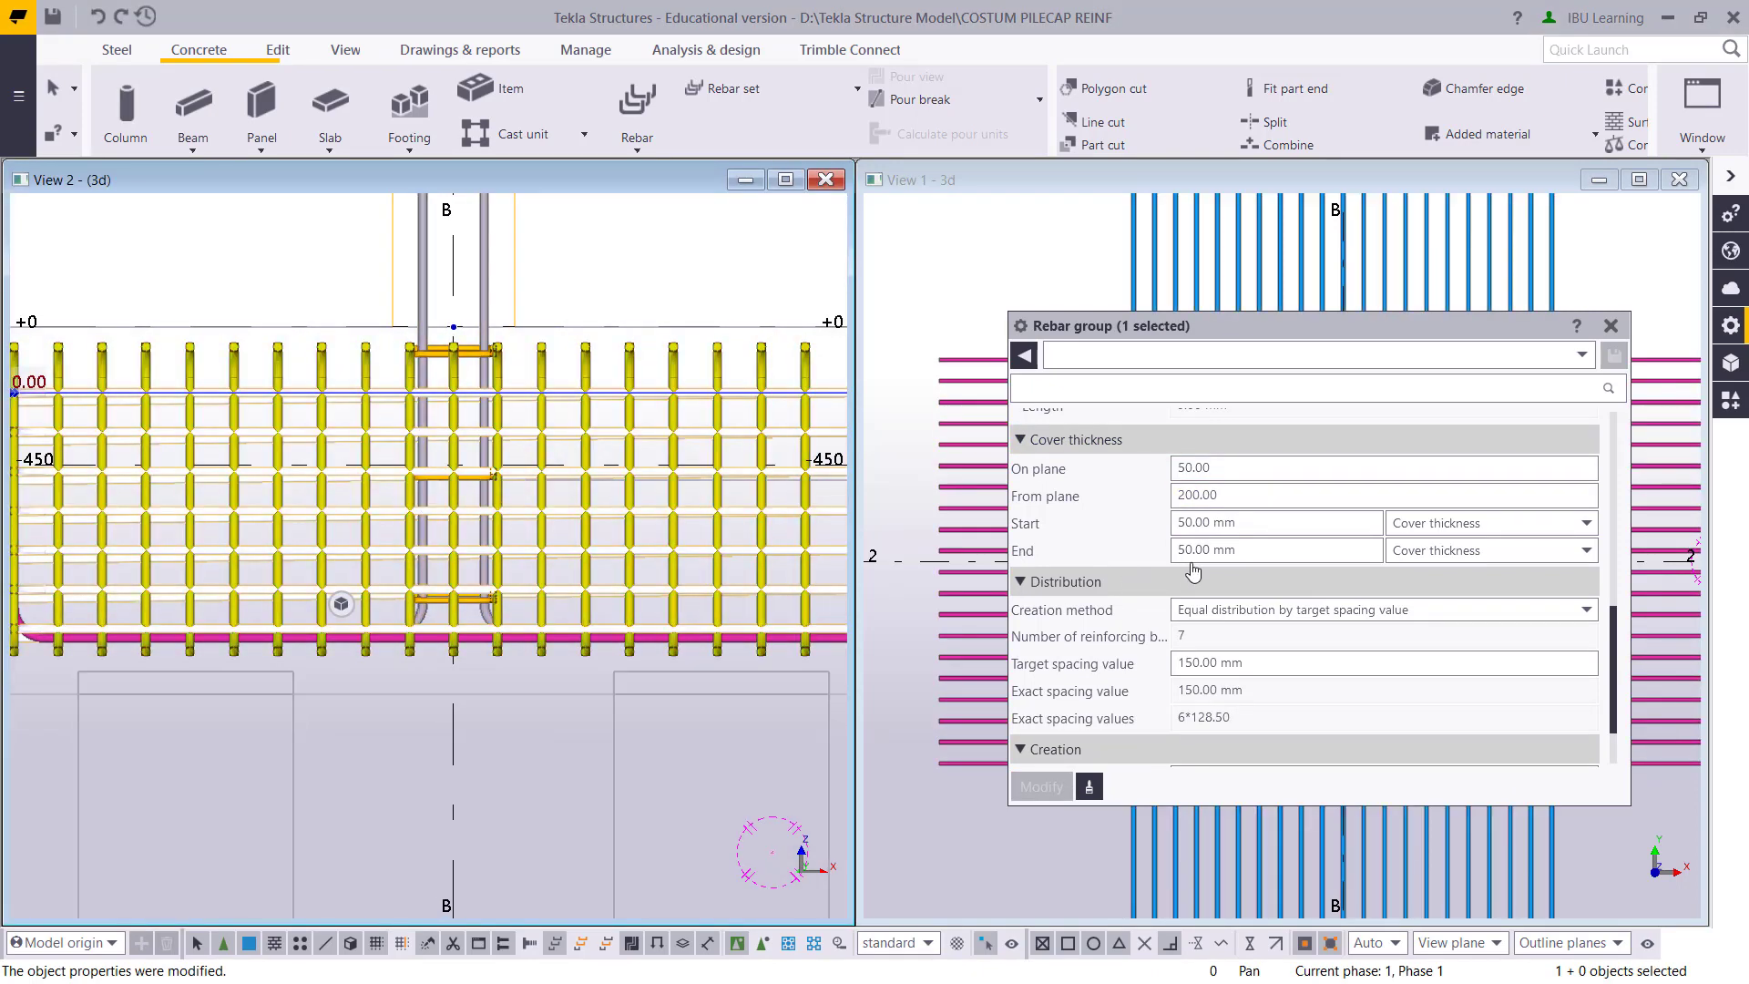
# Set the side rebar group's start and end covers to 25 mm
pyautogui.keyDown('ctrl'); pyautogui.moveTo(460, 509); pyautogui.dragTo(540, 524, button='middle'); pyautogui.keyUp('ctrl')
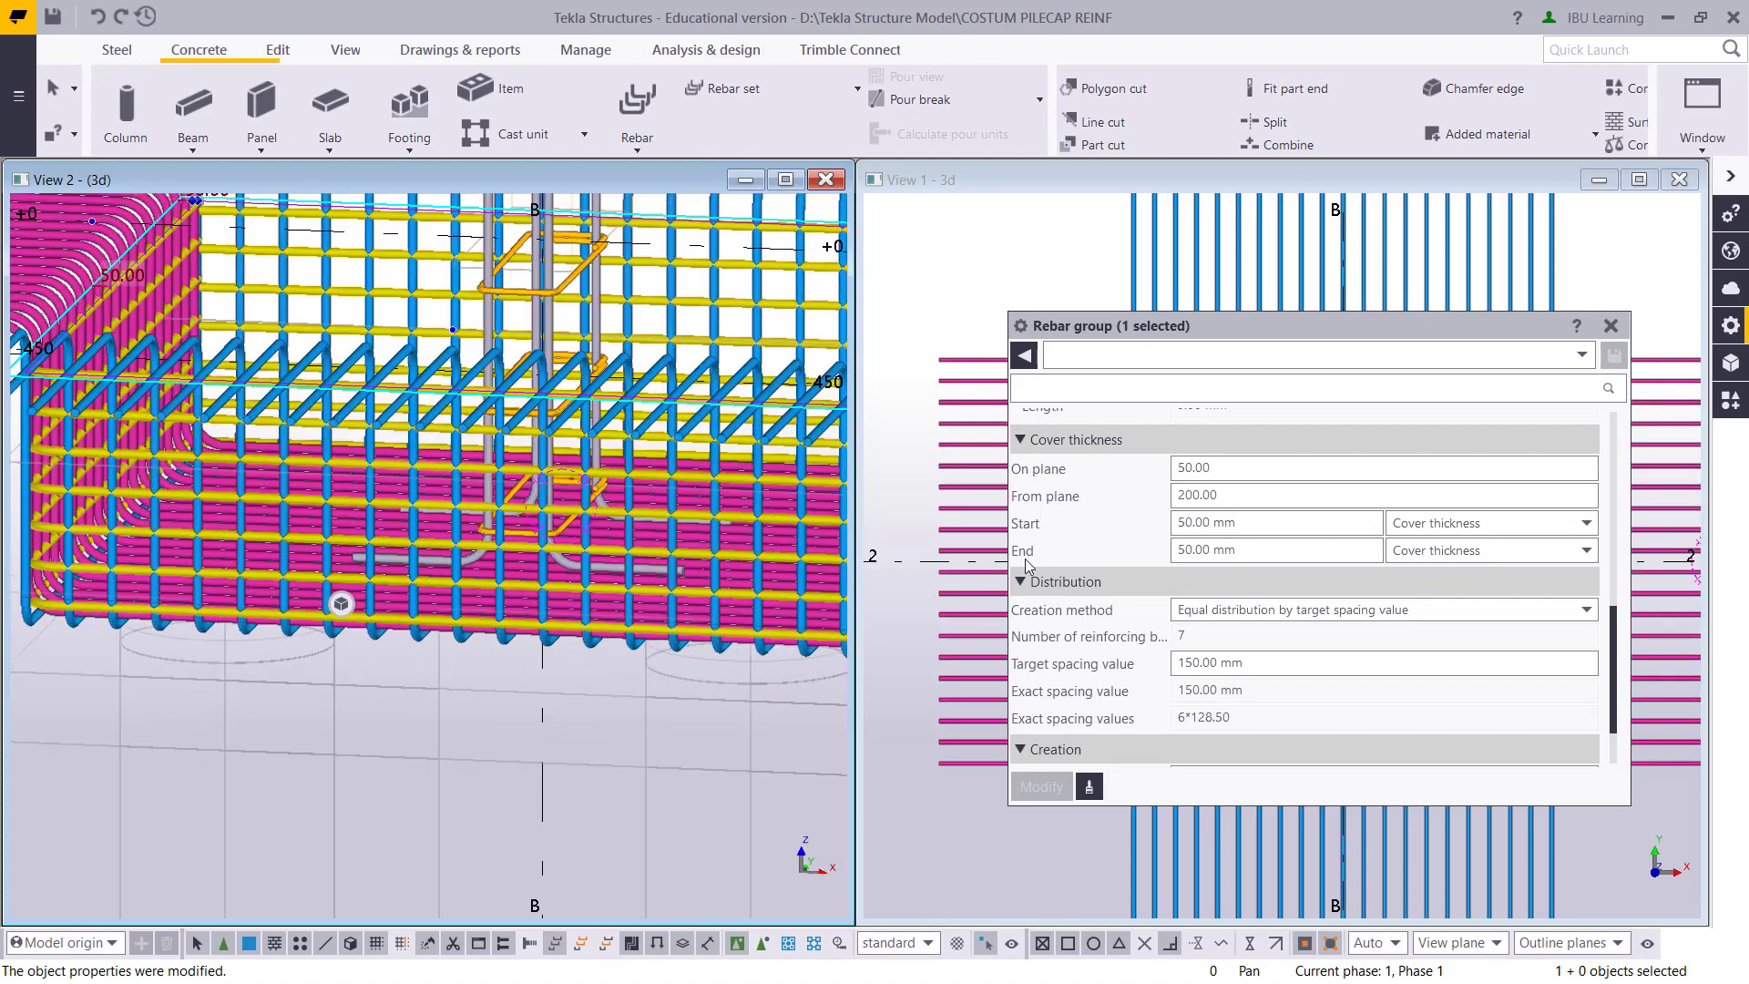
pyautogui.doubleClick(1239, 523)
pyautogui.write('25')
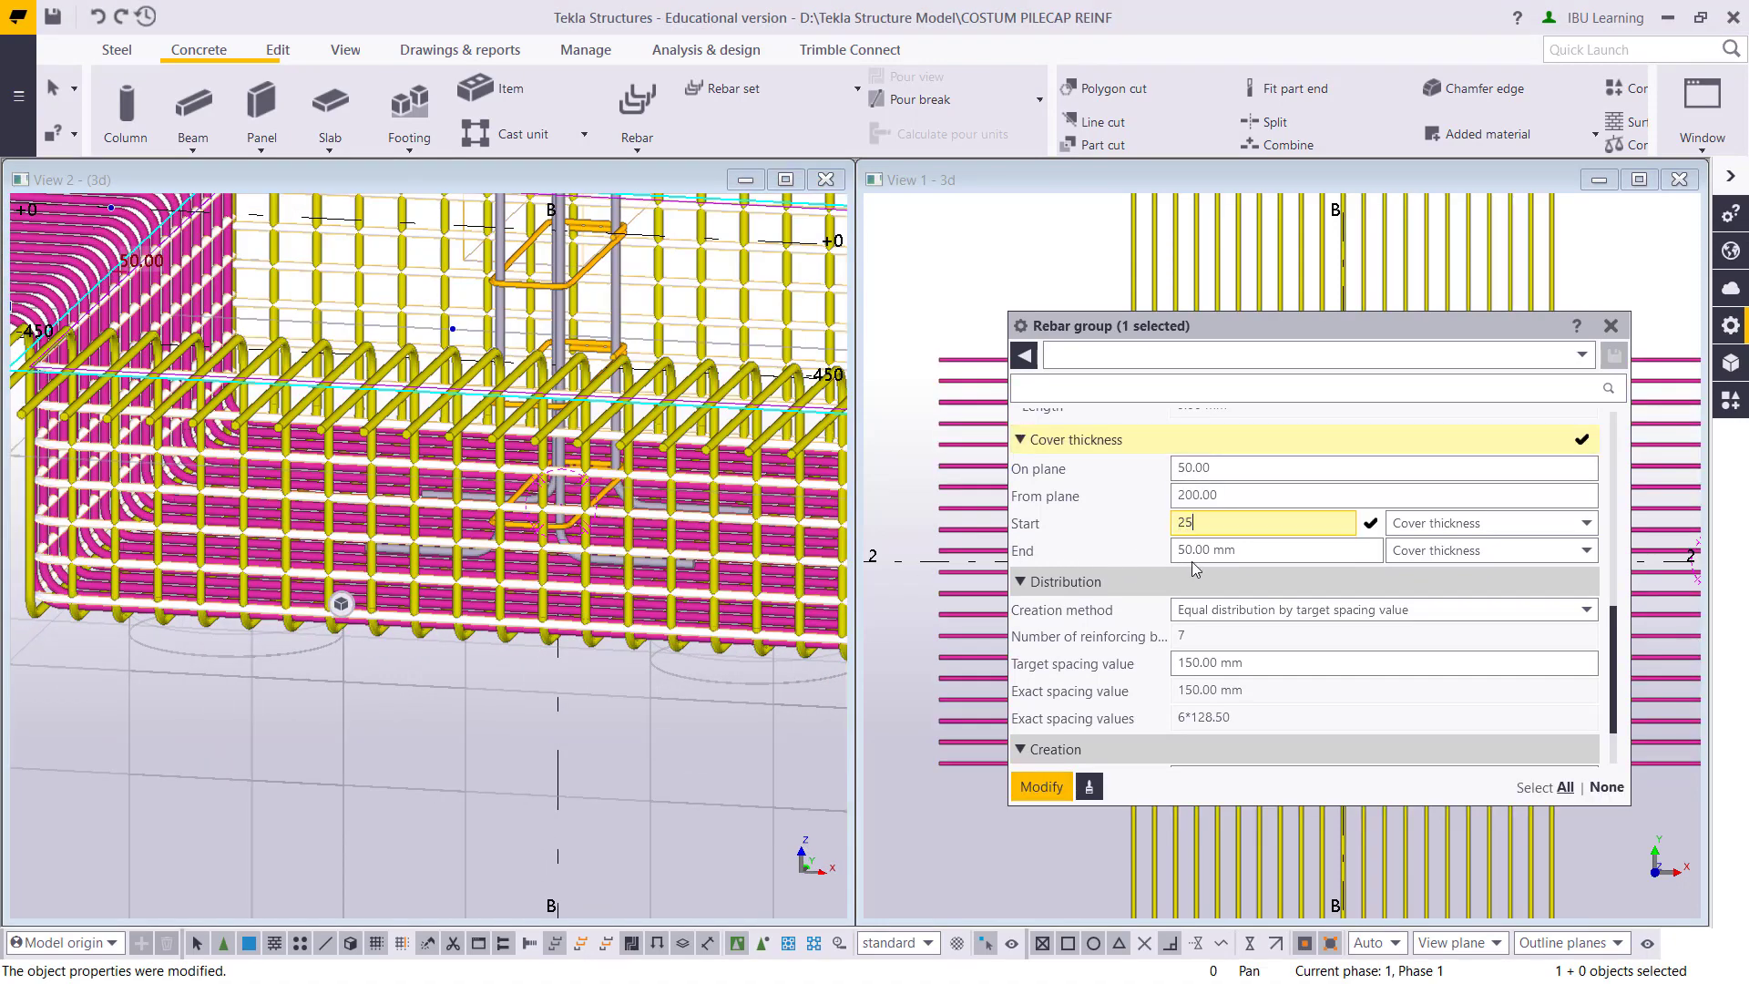
pyautogui.click(1041, 789)
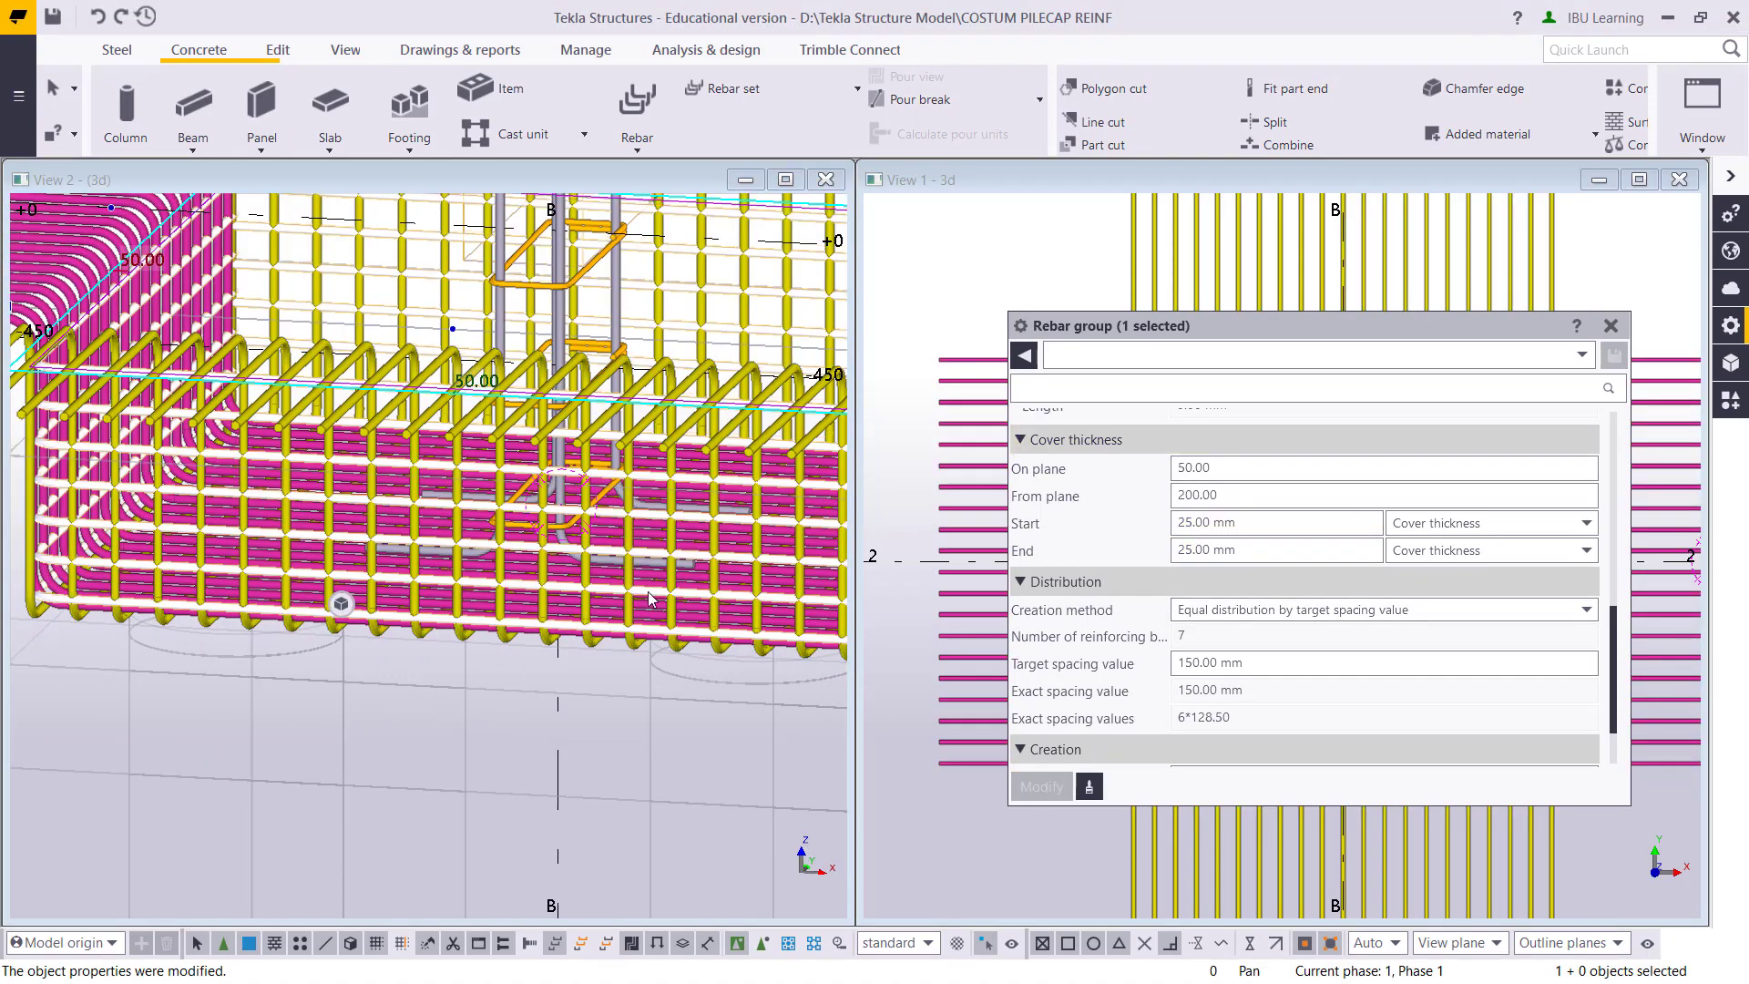
# Set the on-plane cover to 25 mm, check the pile cap corner, and close the properties
pyautogui.moveTo(578, 543); pyautogui.dragTo(672, 554, button='middle')
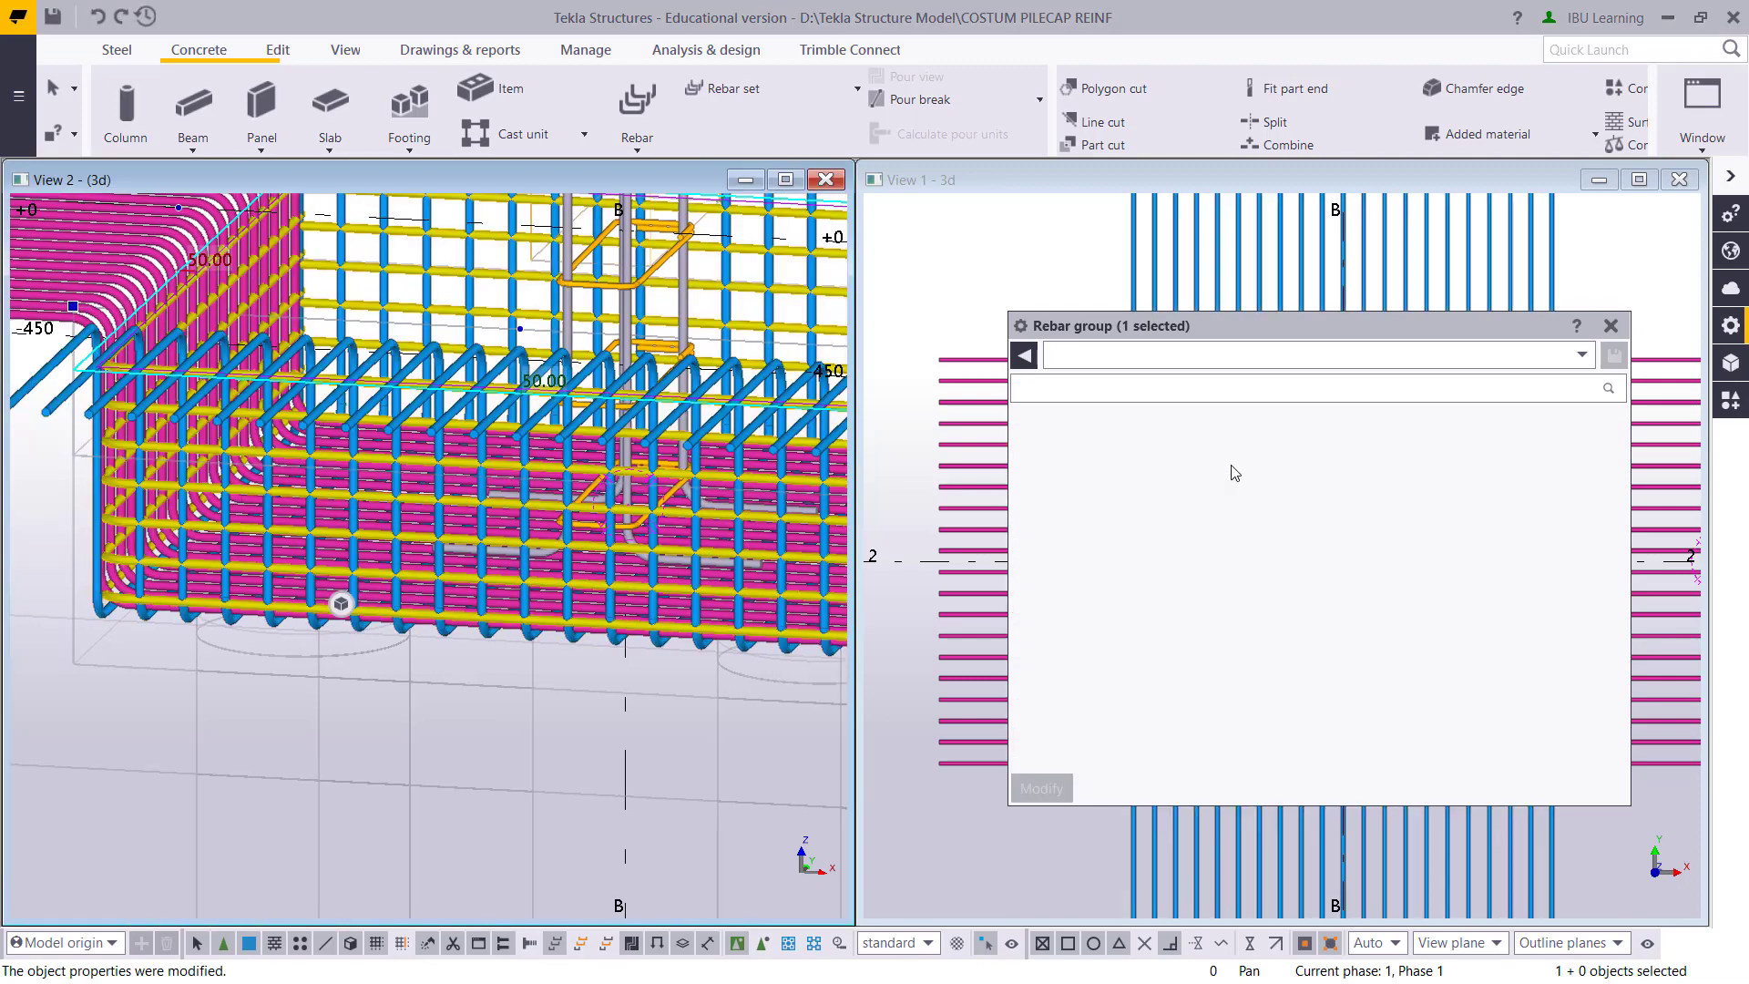
pyautogui.doubleClick(1210, 470)
pyautogui.write('25')
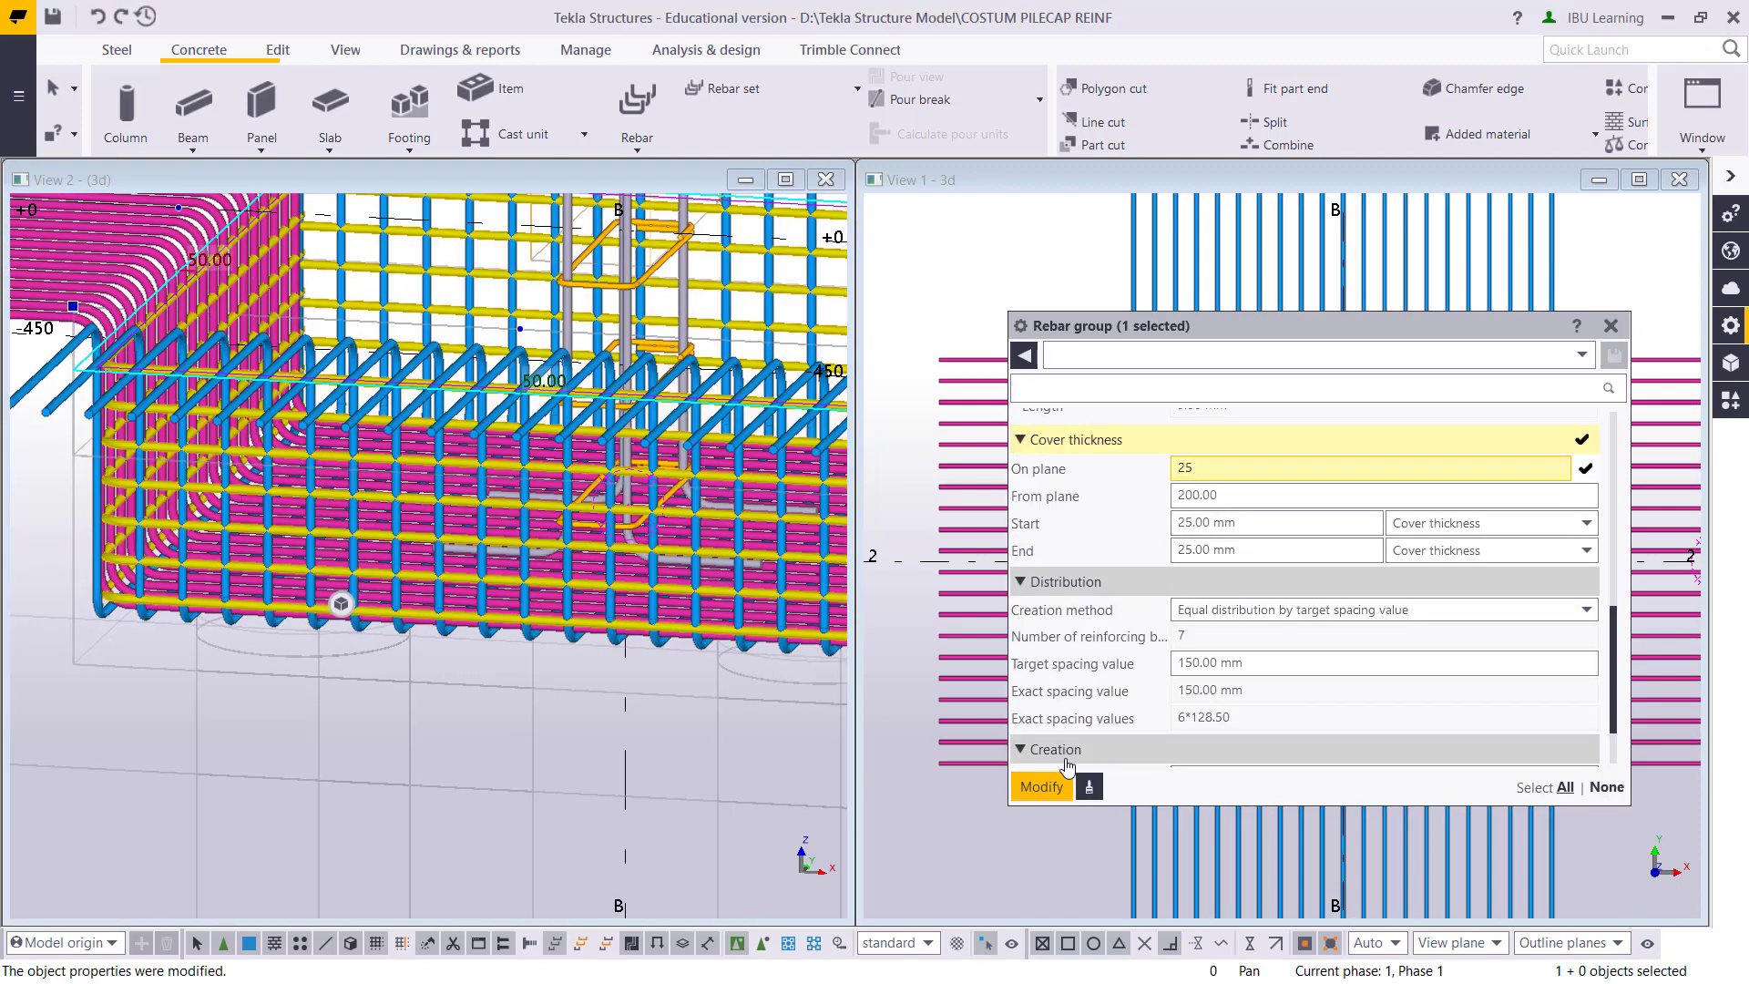
pyautogui.click(1041, 789)
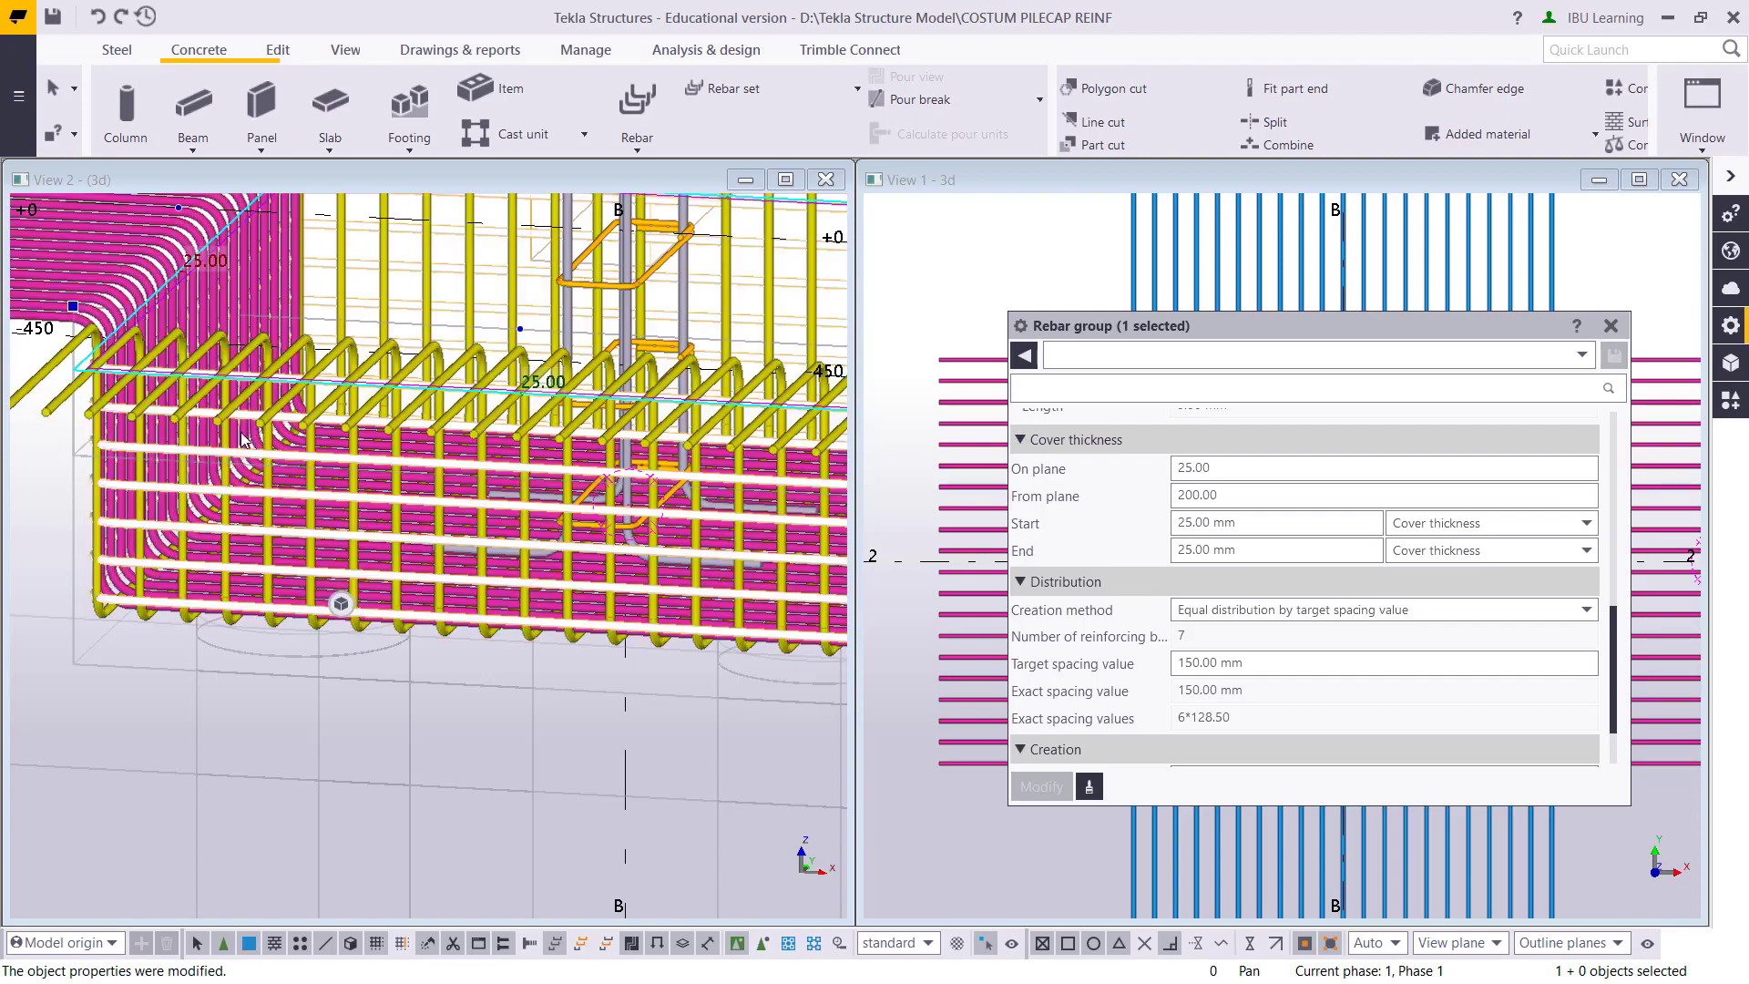
pyautogui.moveTo(197, 435); pyautogui.dragTo(213, 435, button='middle')
pyautogui.scroll(-4, 212, 434)
pyautogui.keyDown('ctrl'); pyautogui.moveTo(519, 474); pyautogui.dragTo(425, 523, button='middle'); pyautogui.keyUp('ctrl')
pyautogui.scroll(5, 446, 492)
pyautogui.moveTo(424, 523); pyautogui.dragTo(424, 523)
pyautogui.moveTo(424, 523)
pyautogui.keyDown('ctrl'); pyautogui.mouseDown(button='middle')
pyautogui.moveTo(455, 524)
pyautogui.moveTo(374, 521)
pyautogui.moveTo(446, 533)
pyautogui.mouseUp(button='middle'); pyautogui.keyUp('ctrl')
pyautogui.scroll(-2, 446, 533)
pyautogui.click(1610, 326)
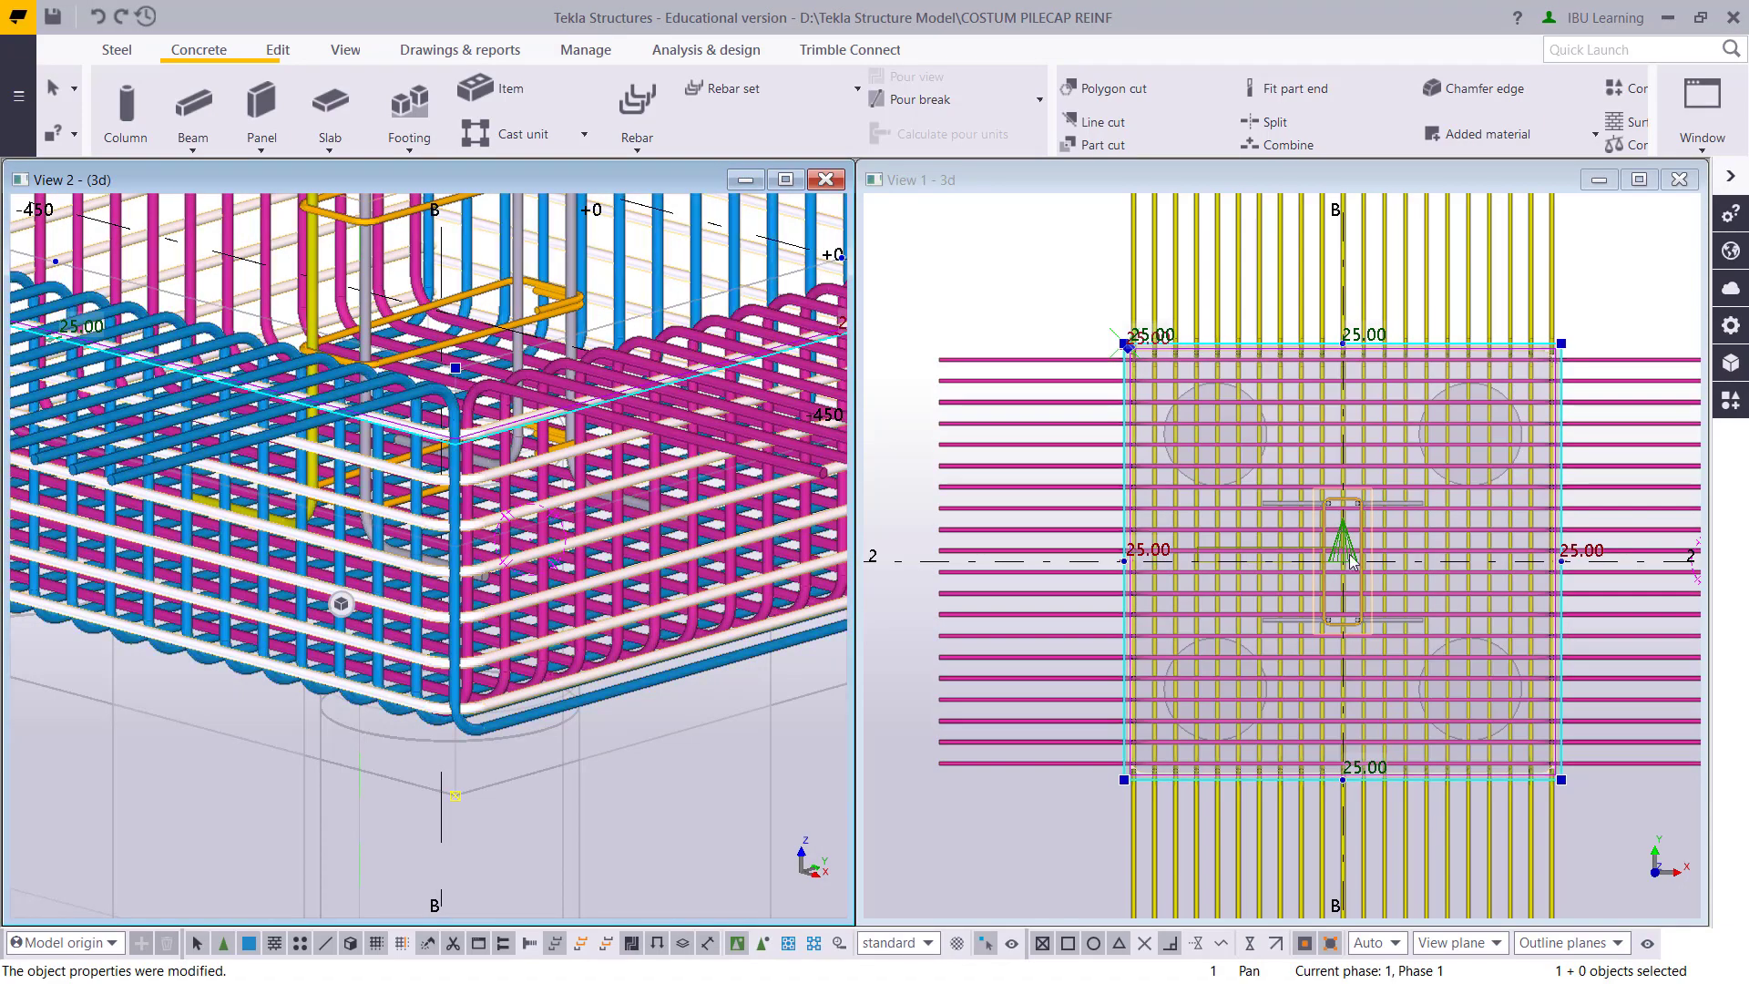
# Switch View 1 from plan to 3D and zoom in on the pile cap's rebar cage sides
pyautogui.click(1040, 312)
pyautogui.hotkey('ctrl', 'p')
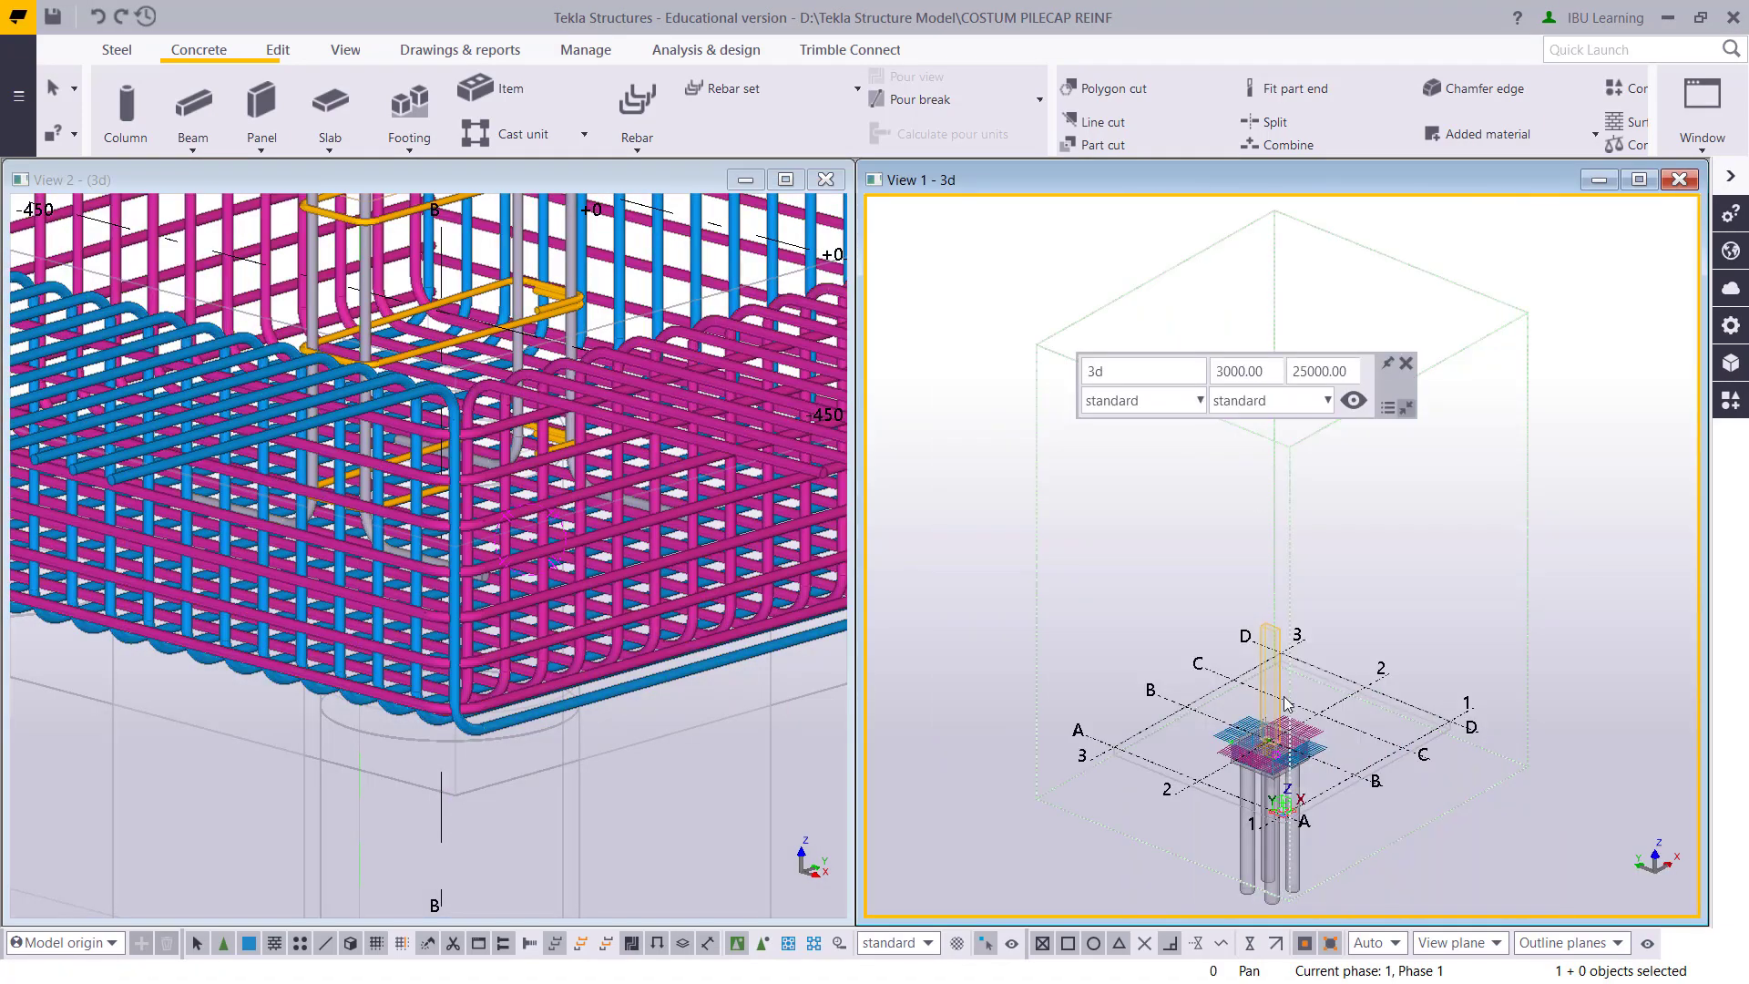
pyautogui.scroll(7, 1282, 719)
pyautogui.scroll(3, 1307, 778)
pyautogui.moveTo(1308, 778); pyautogui.dragTo(1313, 630, button='middle')
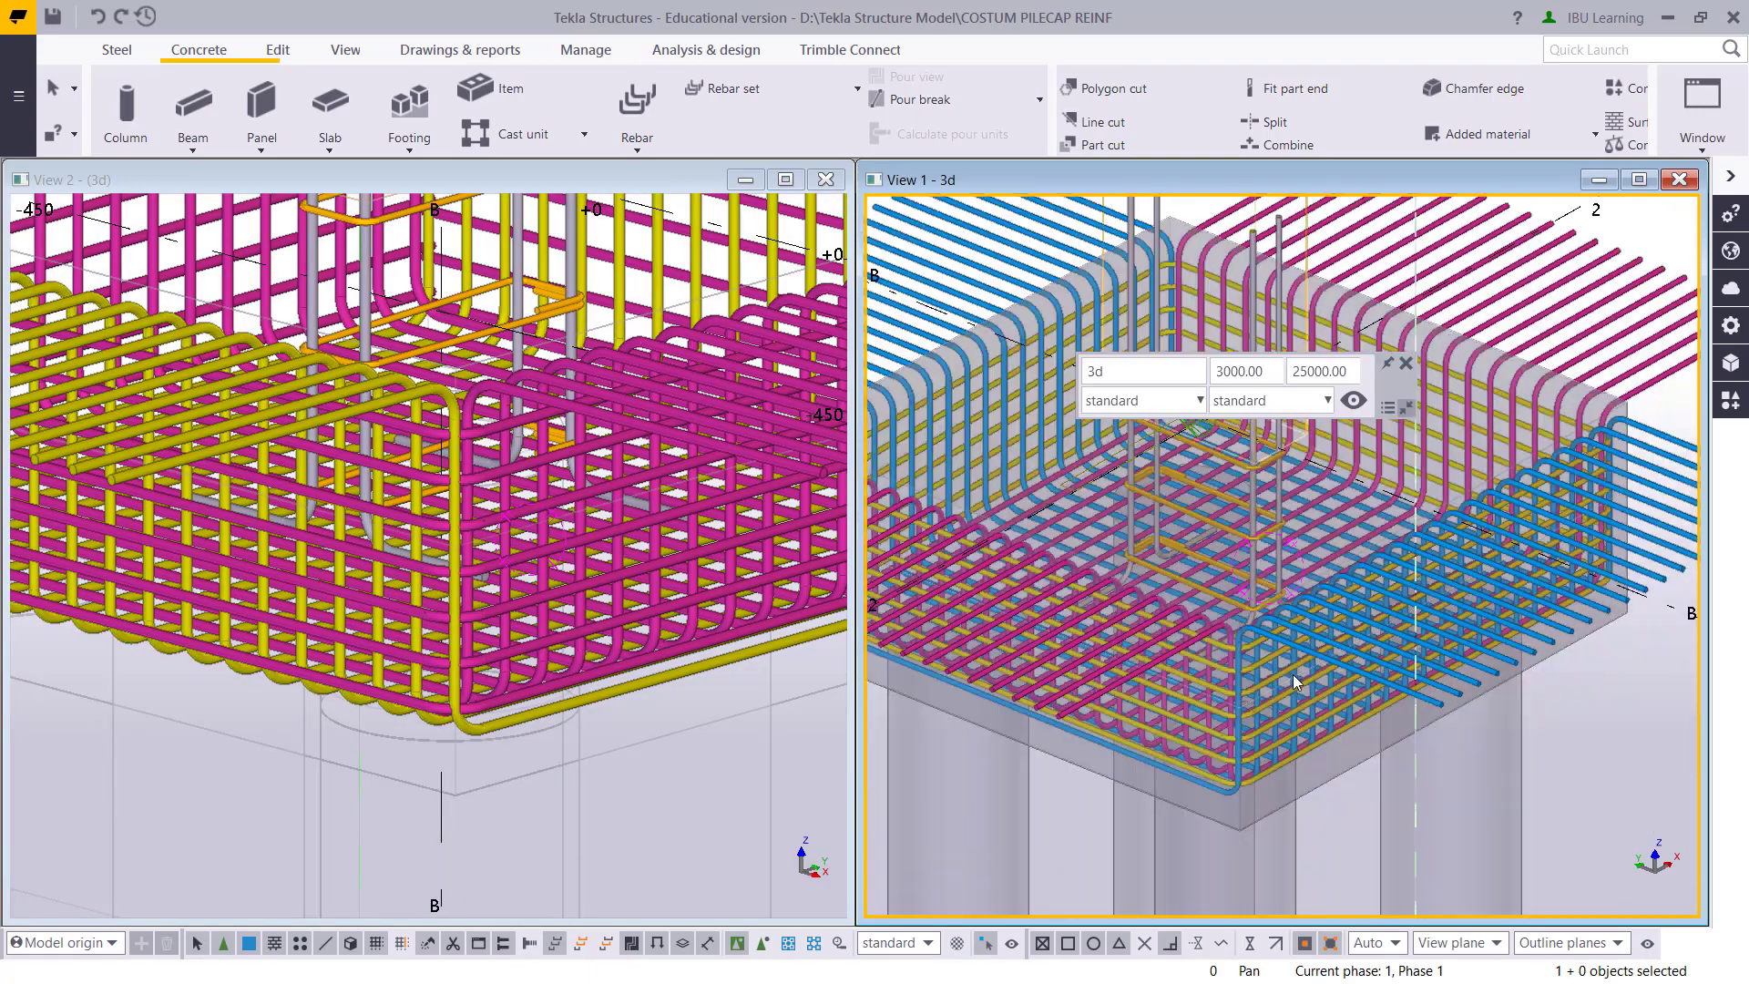
pyautogui.scroll(2, 1292, 674)
pyautogui.keyDown('ctrl'); pyautogui.moveTo(1354, 702); pyautogui.dragTo(1184, 648, button='middle'); pyautogui.keyUp('ctrl')
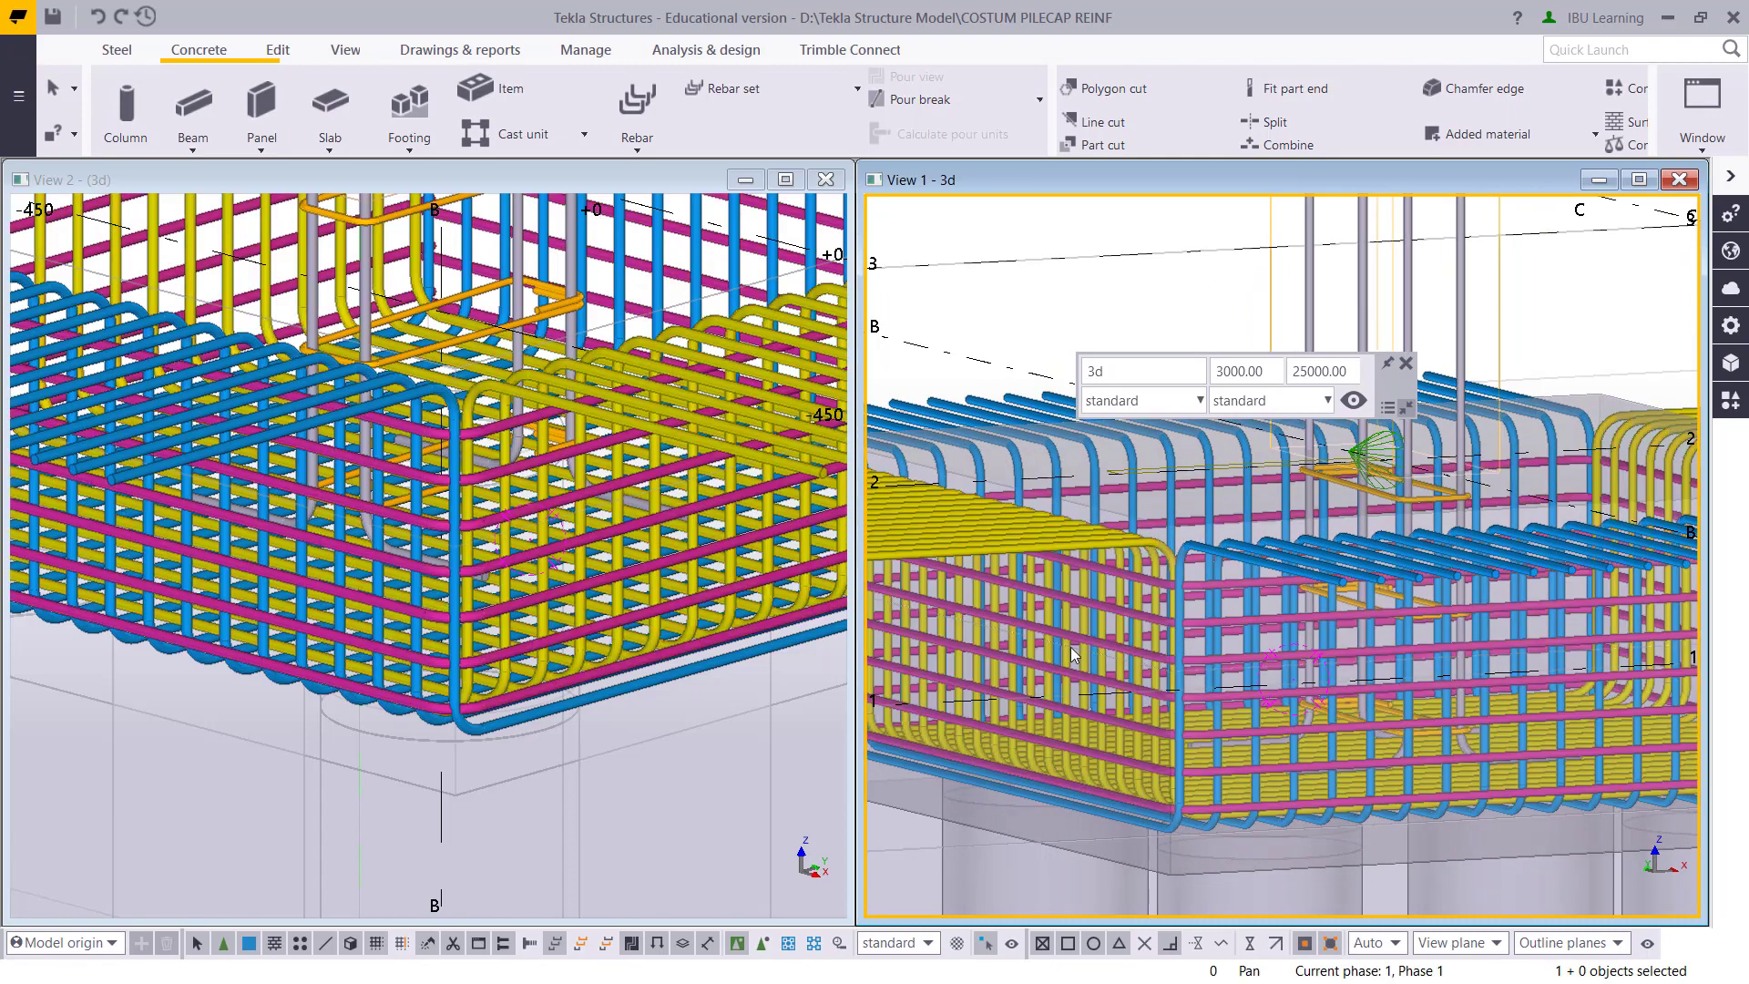
# Give the horizontal side rebar group a 300 mm target spacing, reducing it to 4 bars
pyautogui.doubleClick(520, 474)
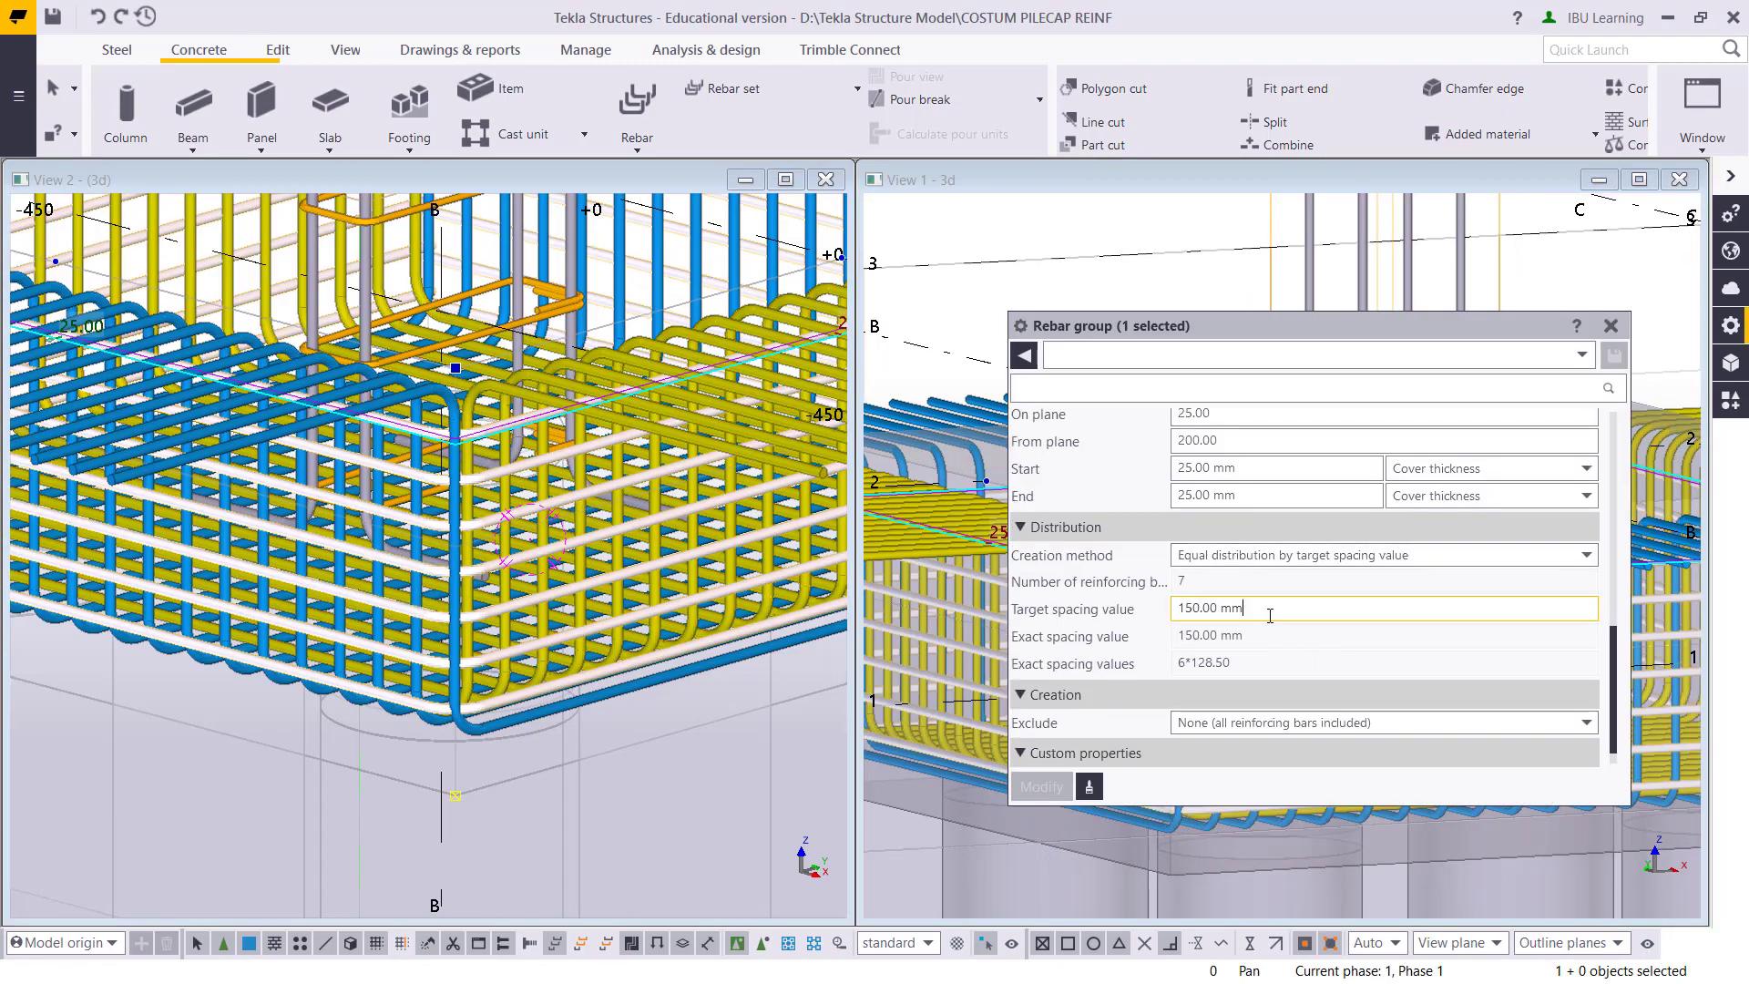
pyautogui.write('300')
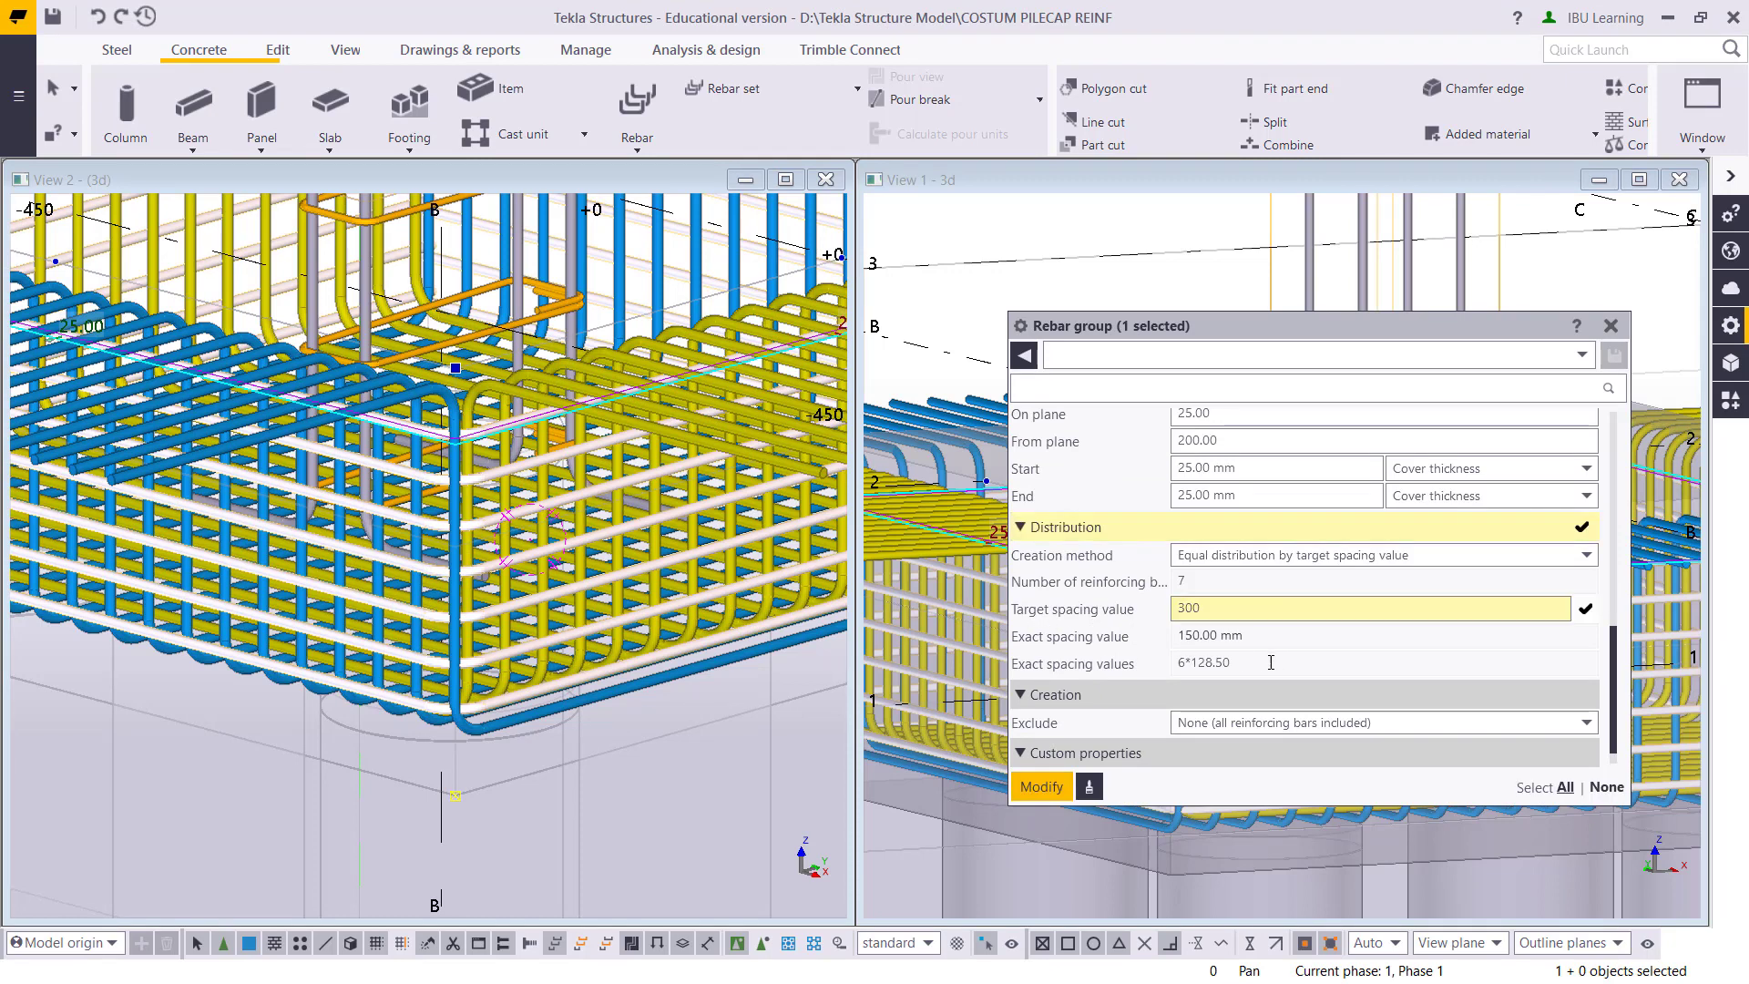
pyautogui.click(1039, 788)
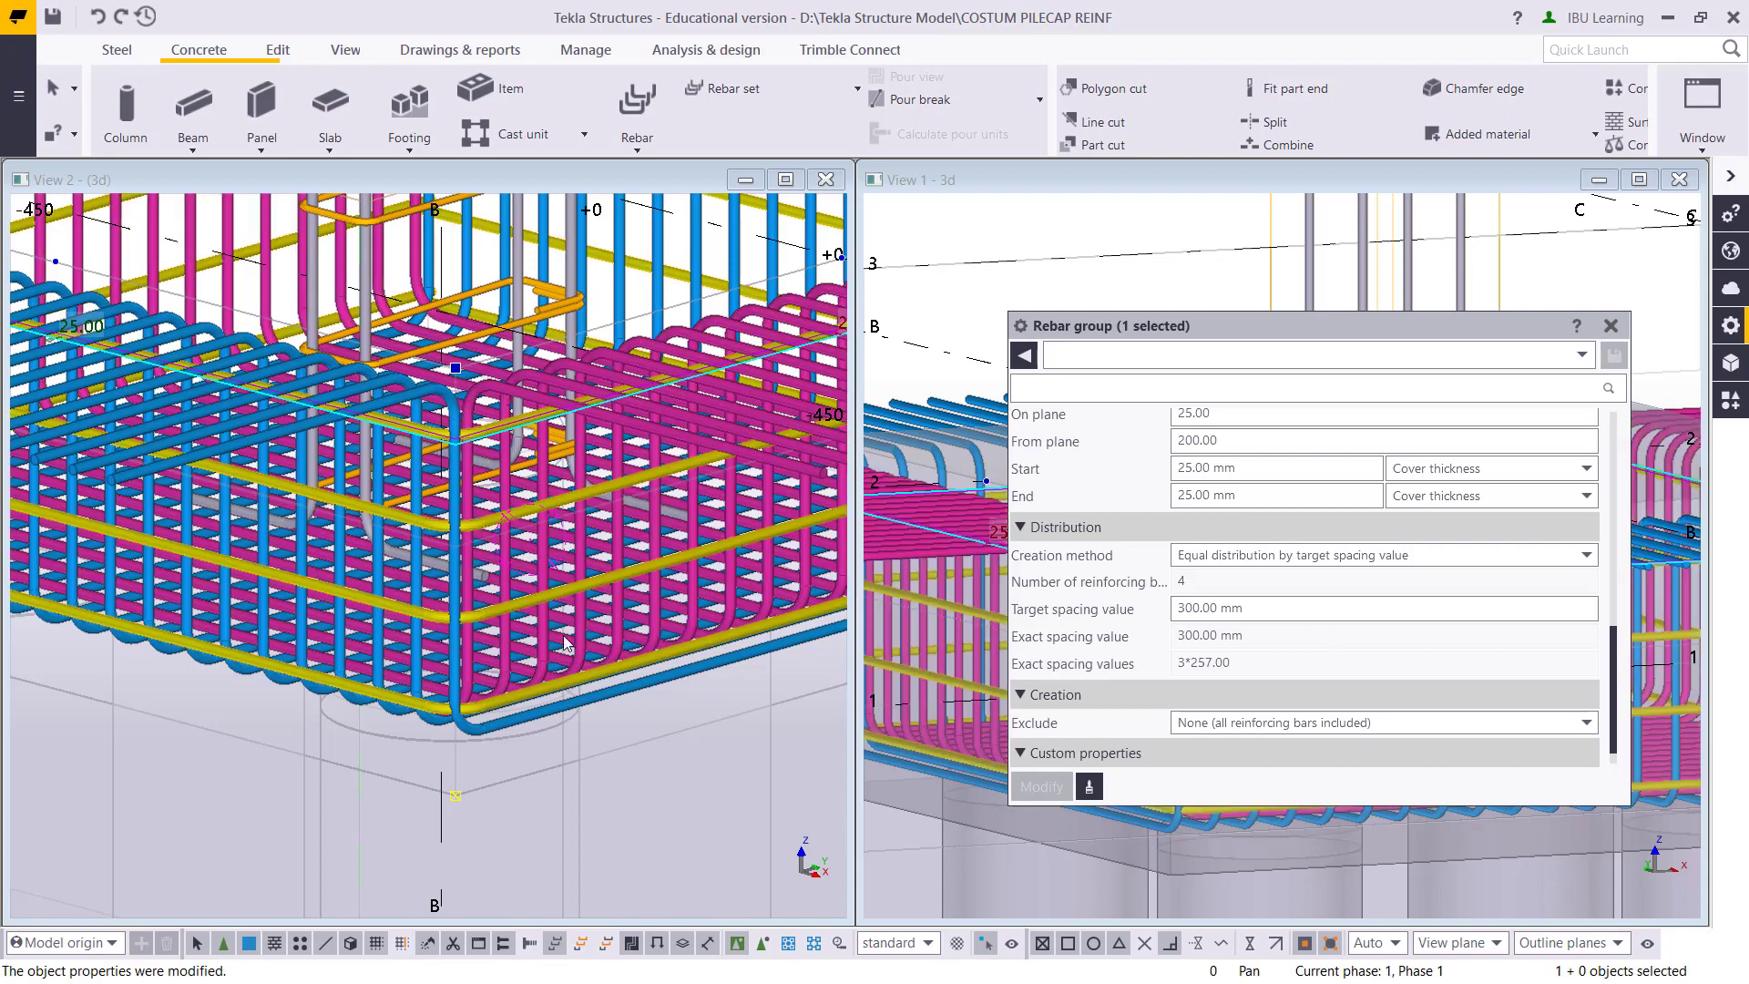
pyautogui.click(1610, 326)
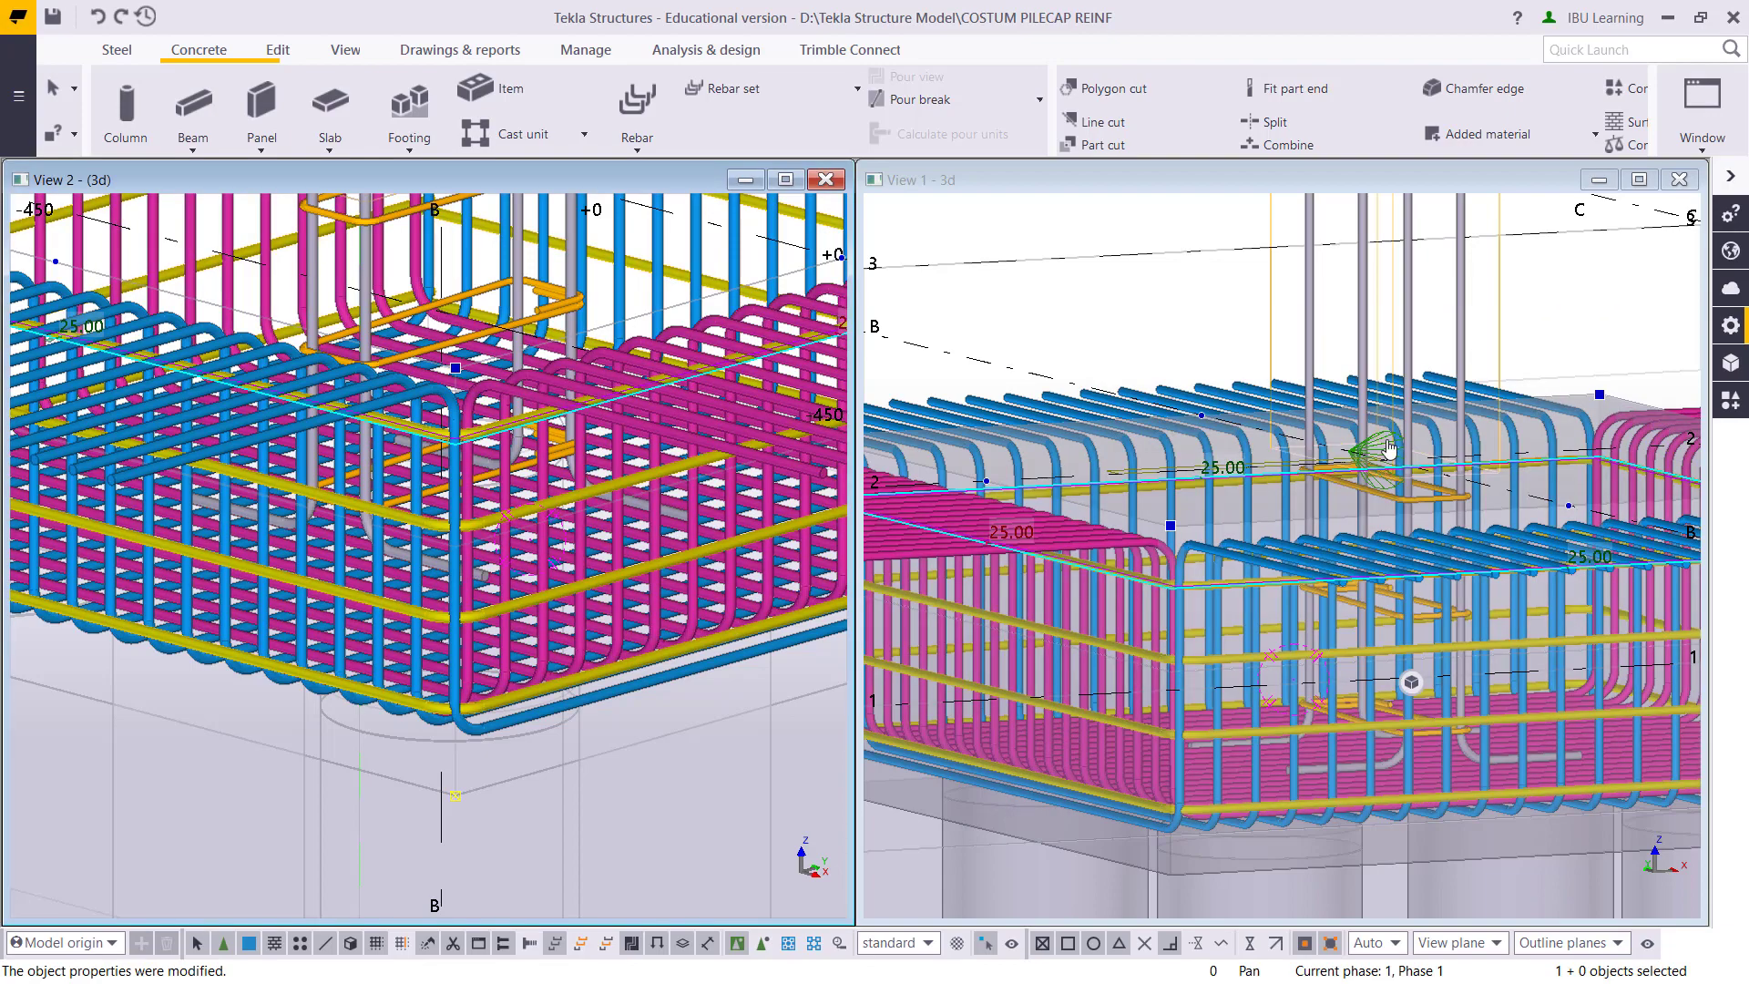
pyautogui.scroll(-4, 1224, 654)
pyautogui.keyDown('ctrl'); pyautogui.moveTo(1224, 655); pyautogui.dragTo(1308, 714, button='middle'); pyautogui.keyUp('ctrl')
pyautogui.scroll(-3, 1257, 655)
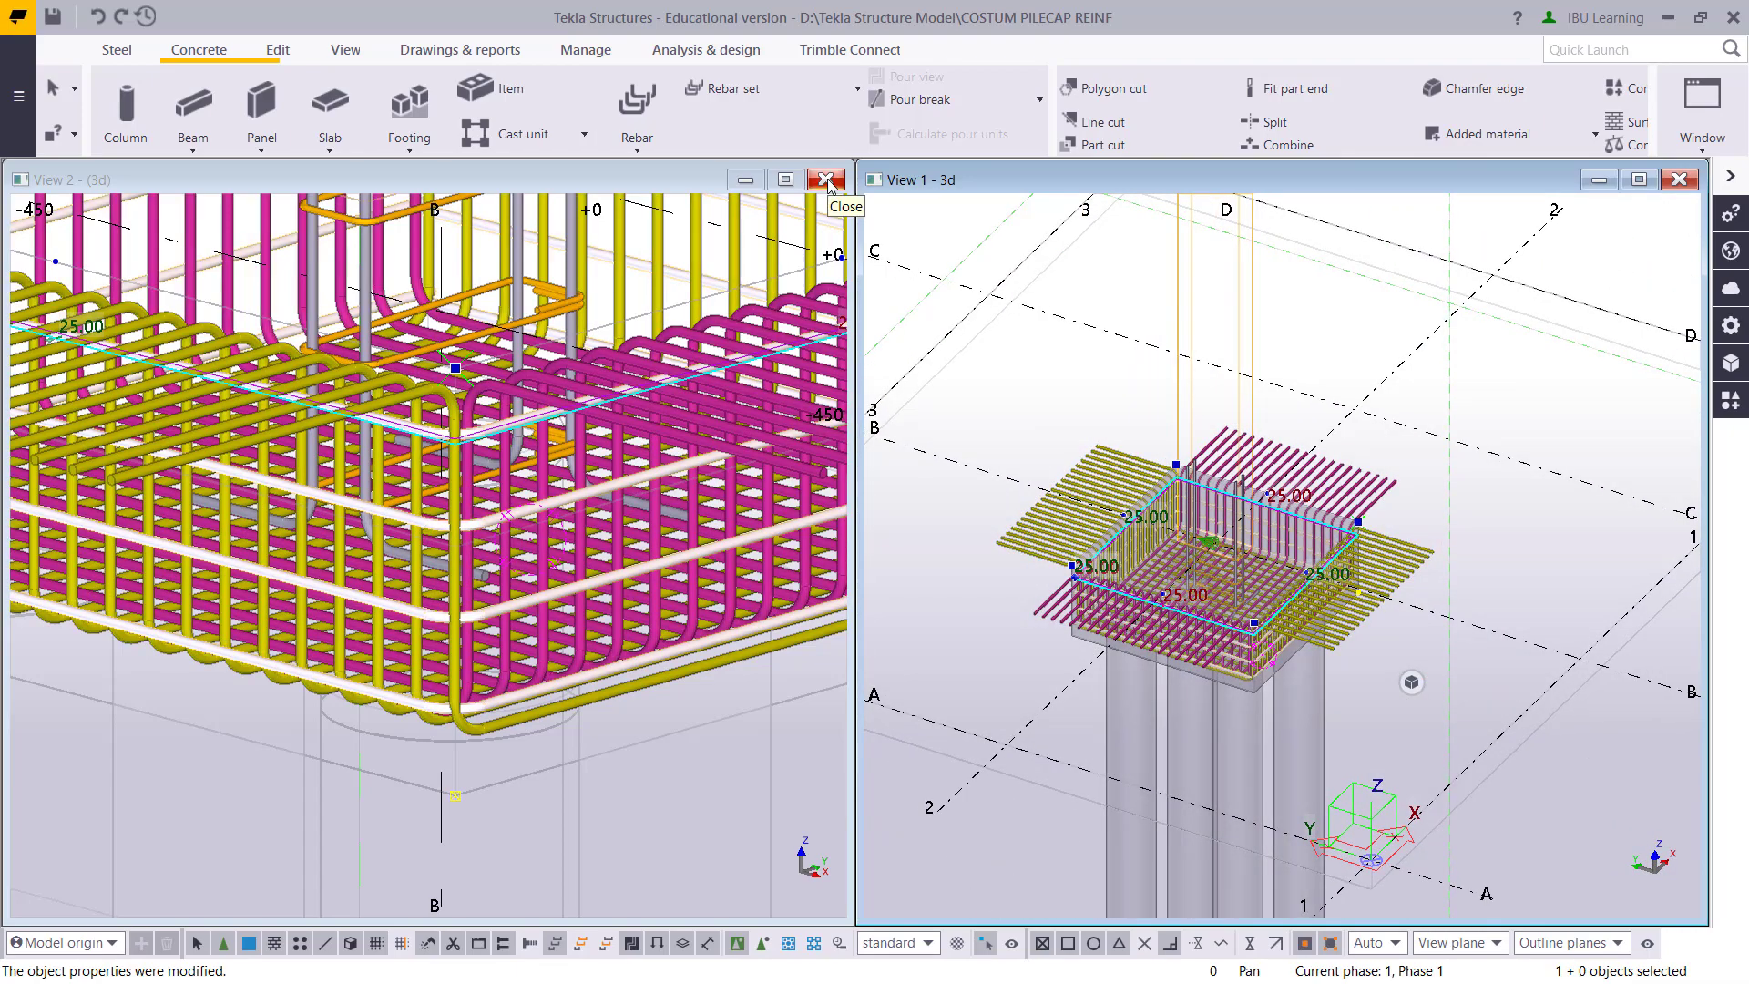
# Close View 2, maximise View 1 in top-down plan, and clear the pile cap selection
pyautogui.click(825, 180)
pyautogui.doubleClick(1018, 182)
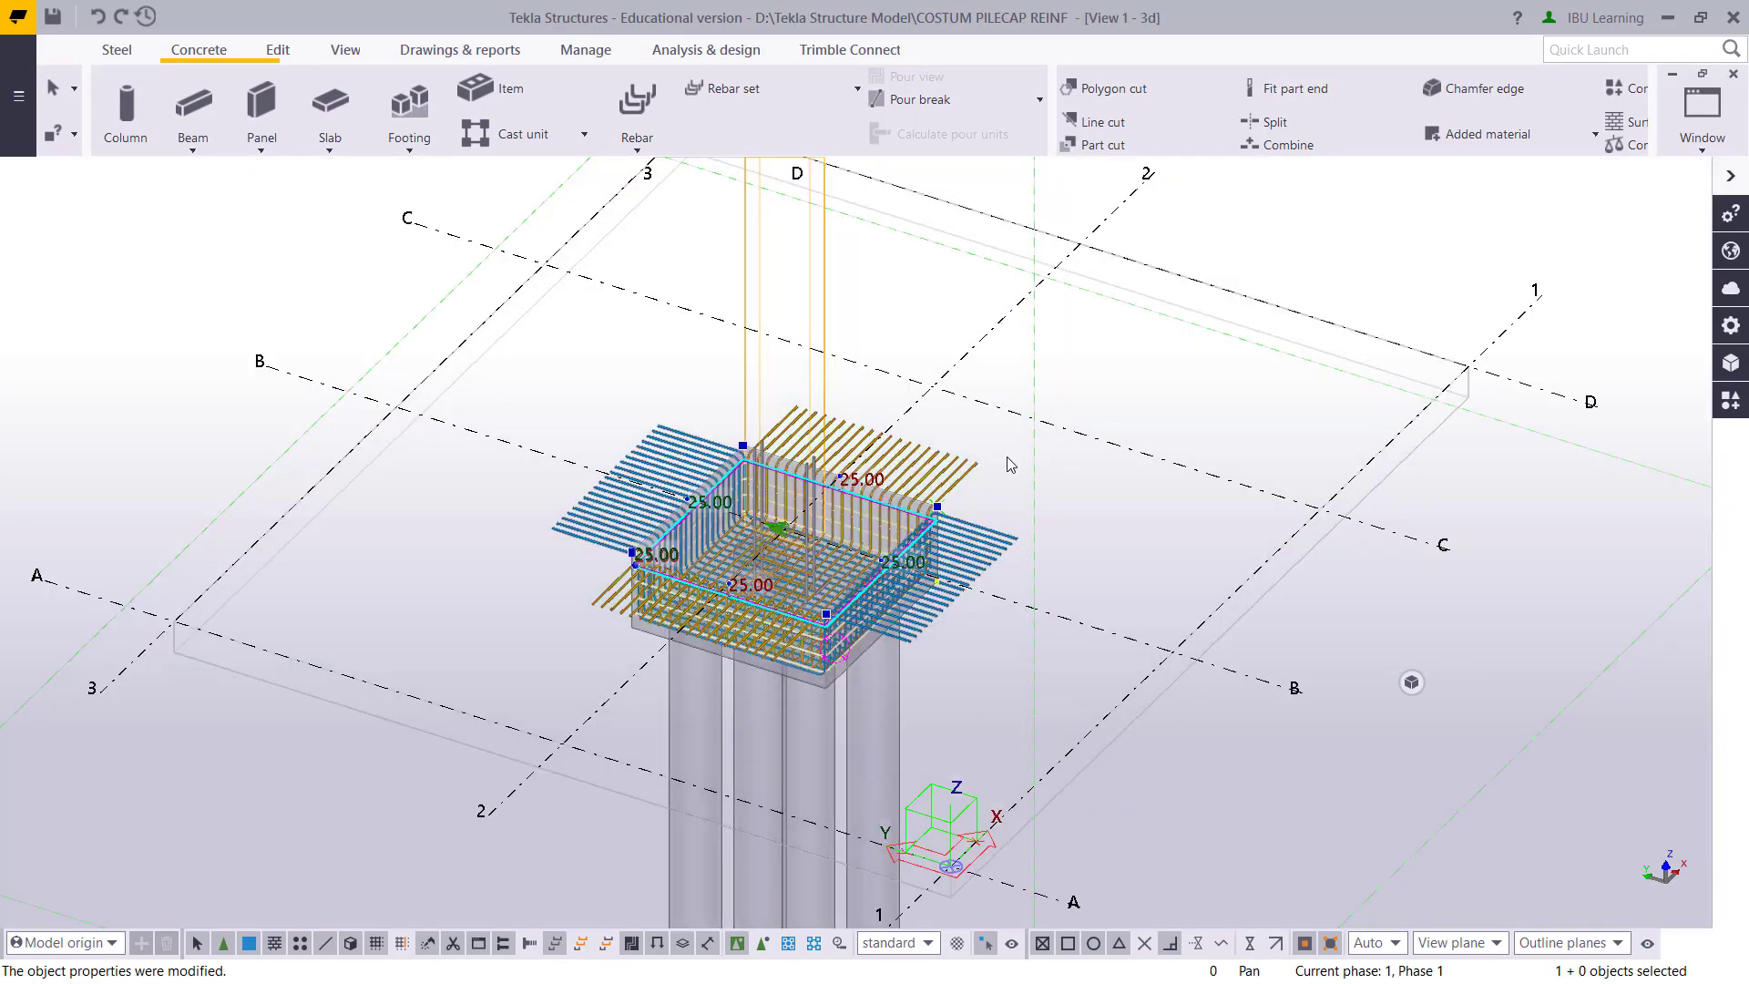
pyautogui.scroll(-3, 1009, 469)
pyautogui.keyDown('ctrl'); pyautogui.moveTo(1005, 590); pyautogui.dragTo(971, 605, button='middle'); pyautogui.keyUp('ctrl')
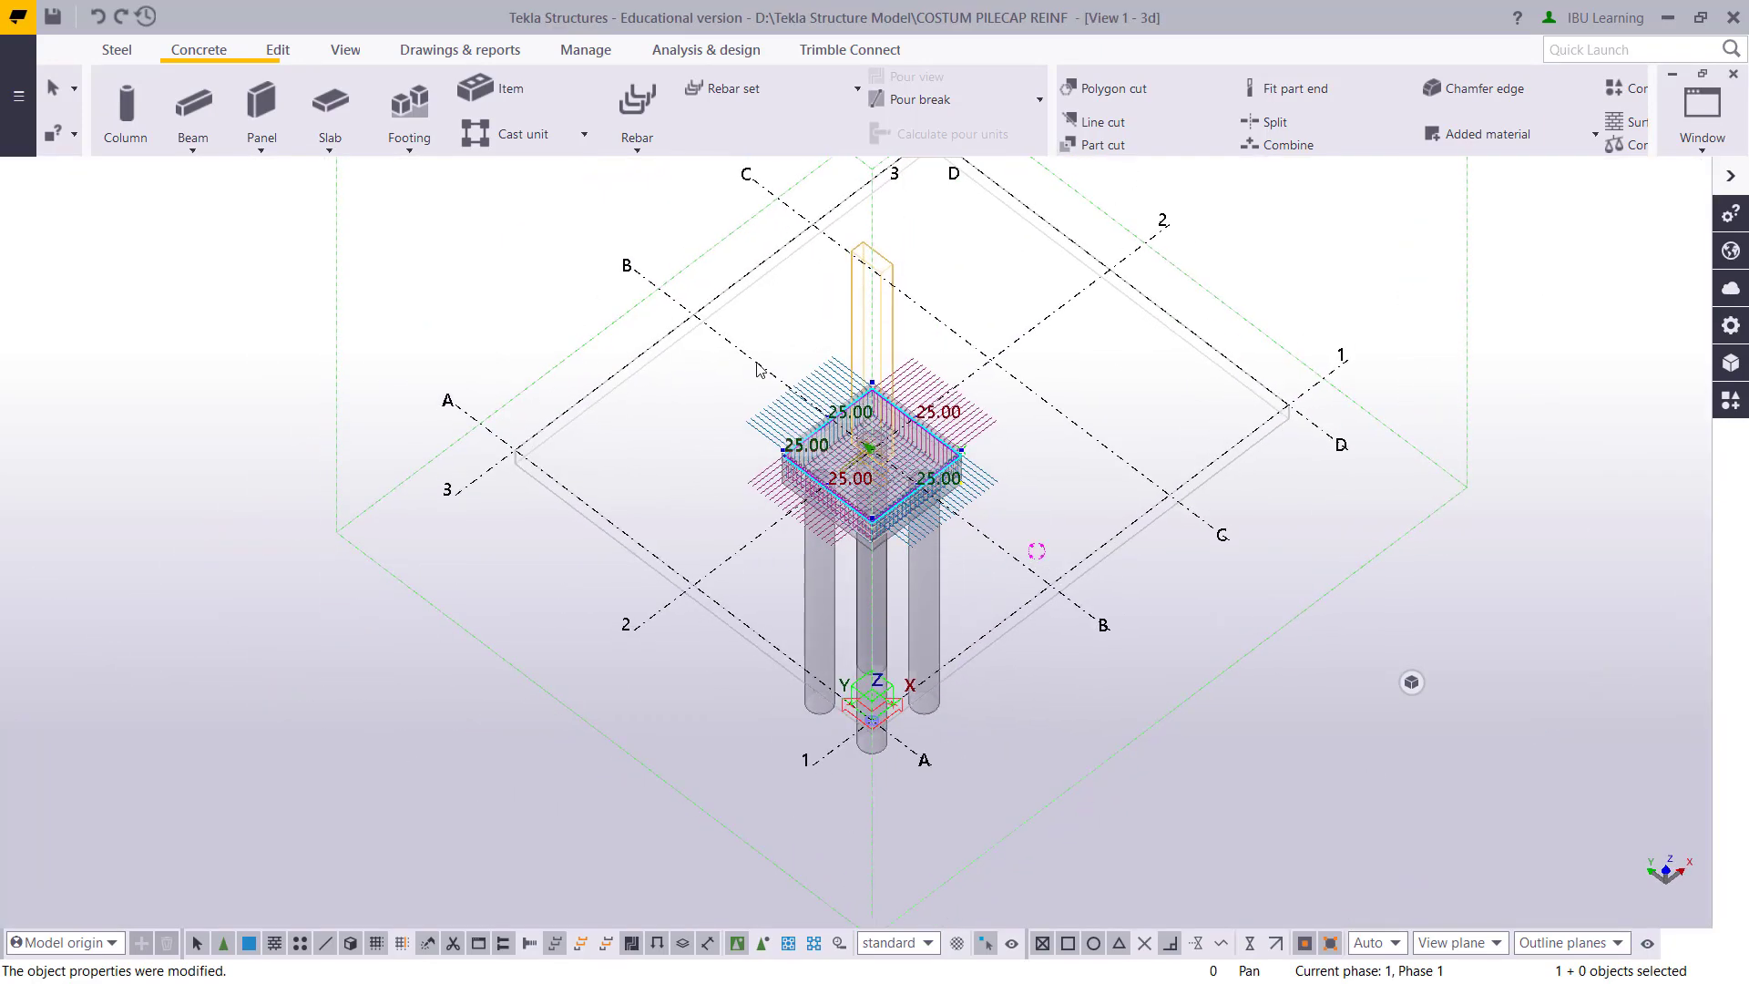
pyautogui.scroll(4, 914, 473)
pyautogui.hotkey('ctrl', 'p')
pyautogui.scroll(5, 988, 428)
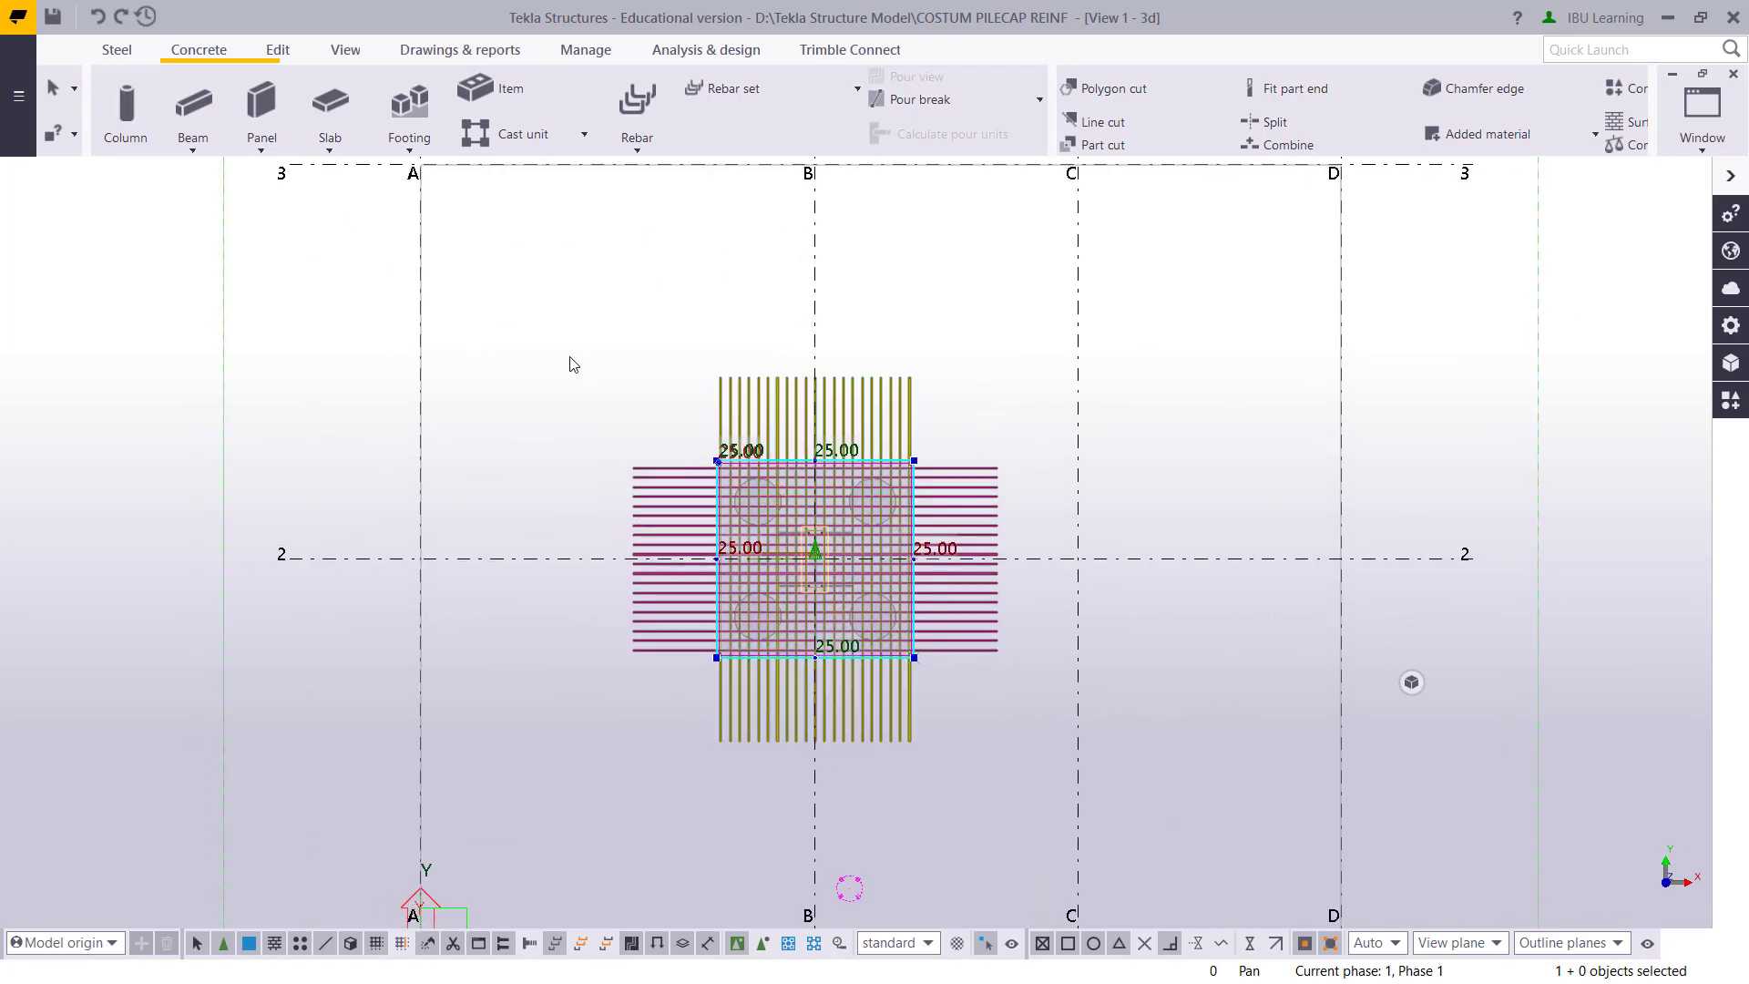
pyautogui.click(393, 330)
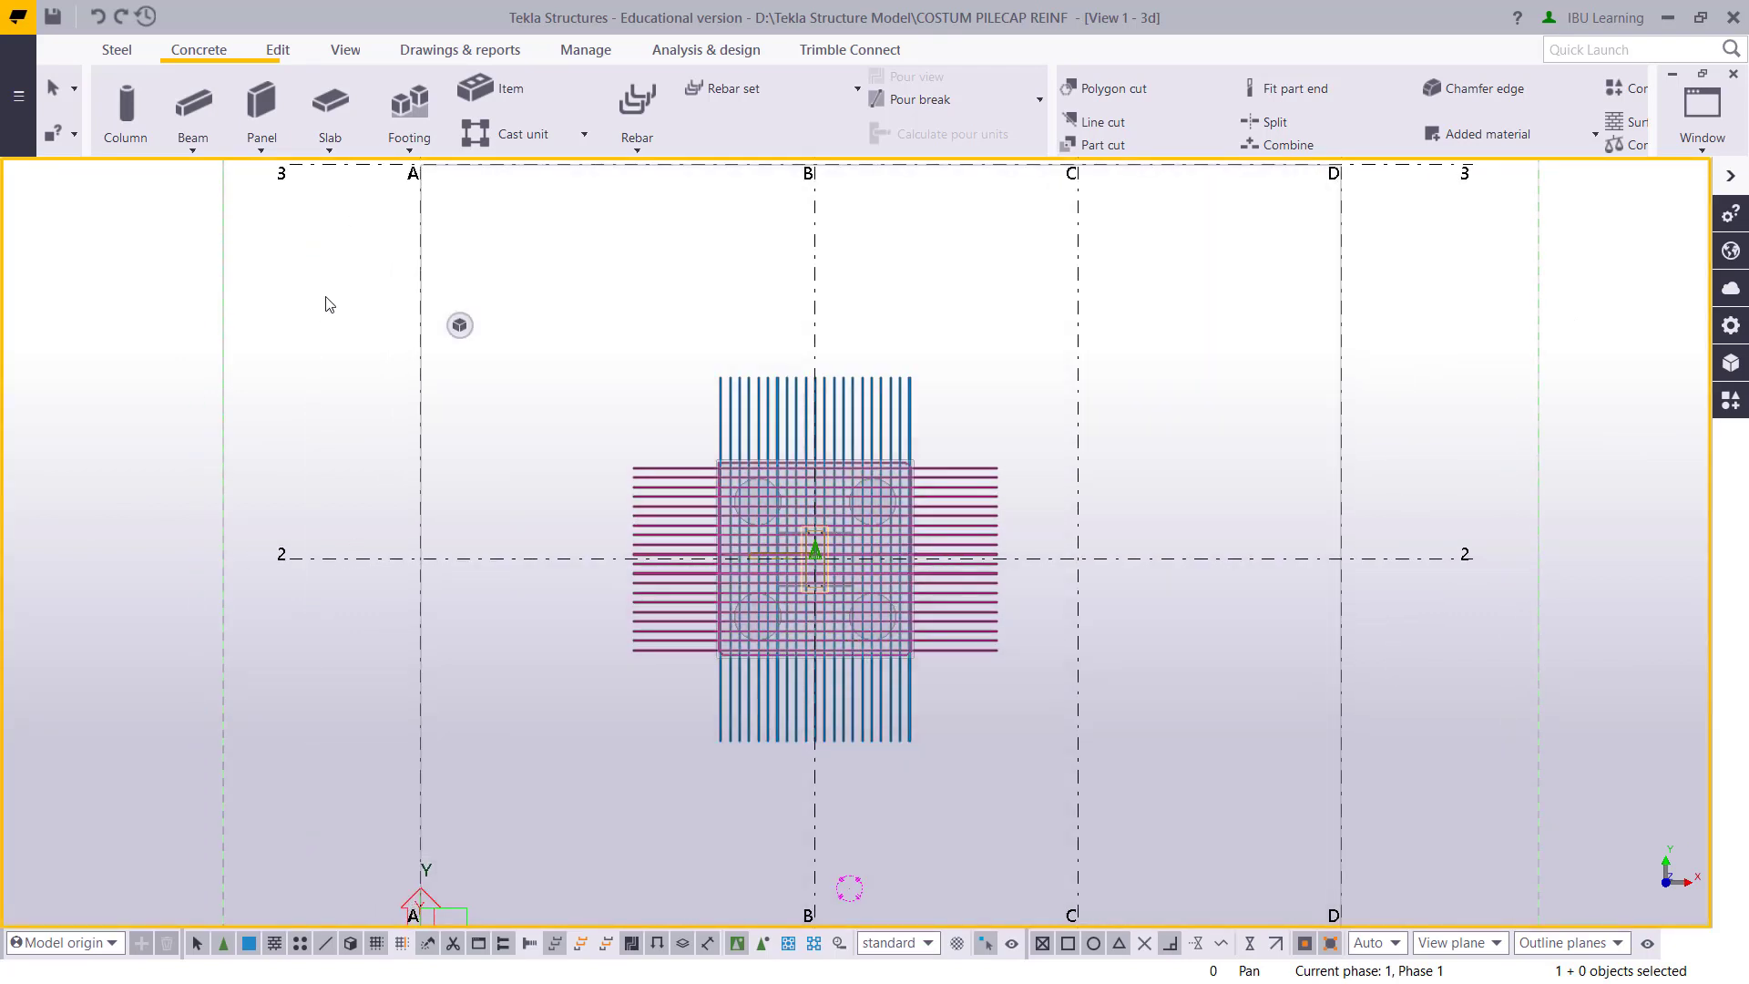
# Search the Applications & components catalog for 'SLAB REIN' to list Mesh Bars
pyautogui.hotkey('ctrl', 'f')
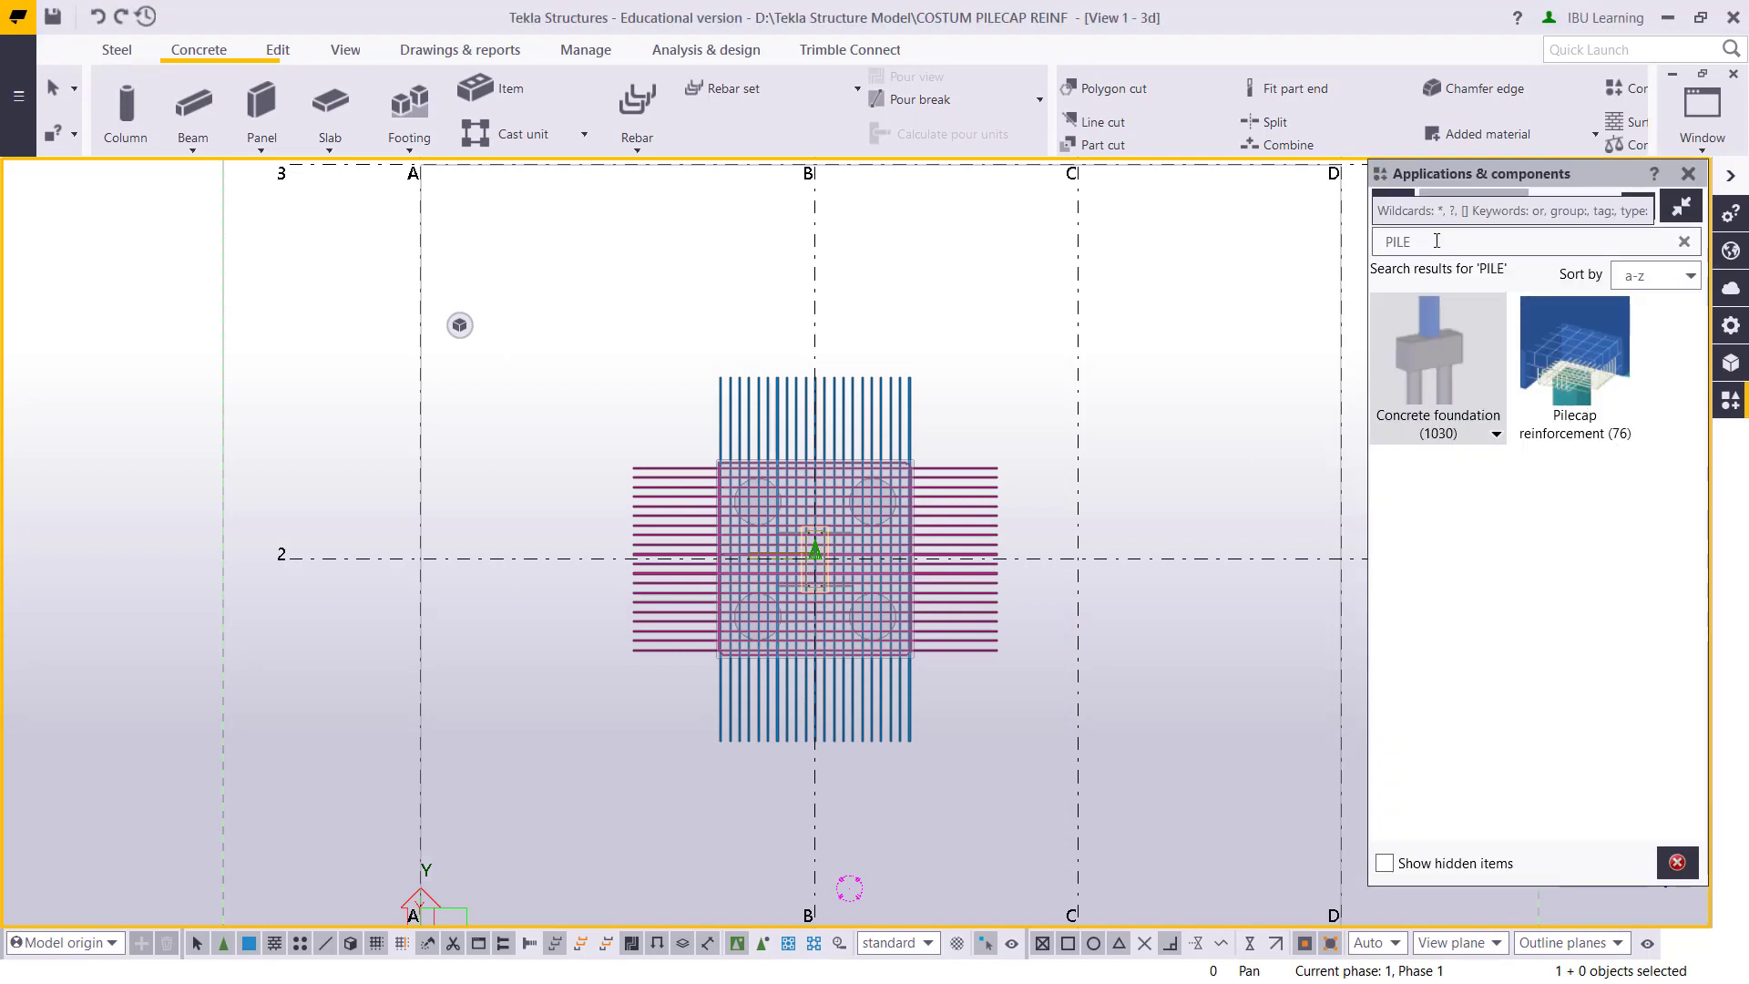
pyautogui.write('SLAB')
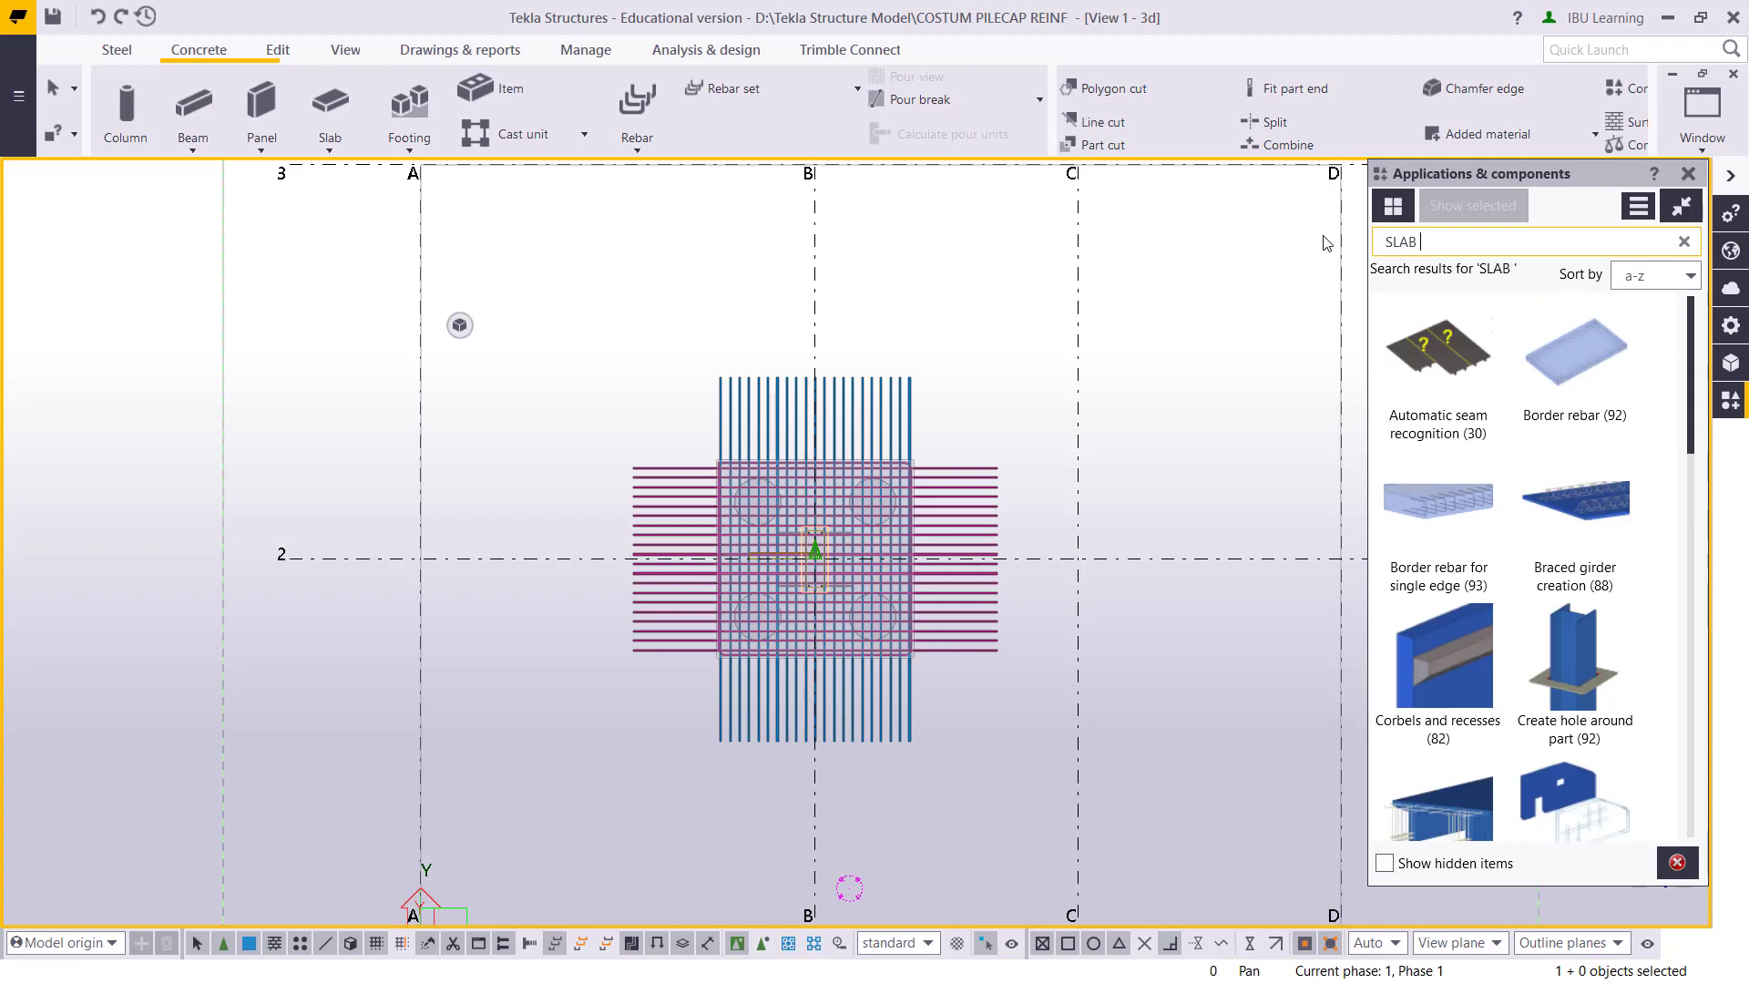
pyautogui.write(' REINF')
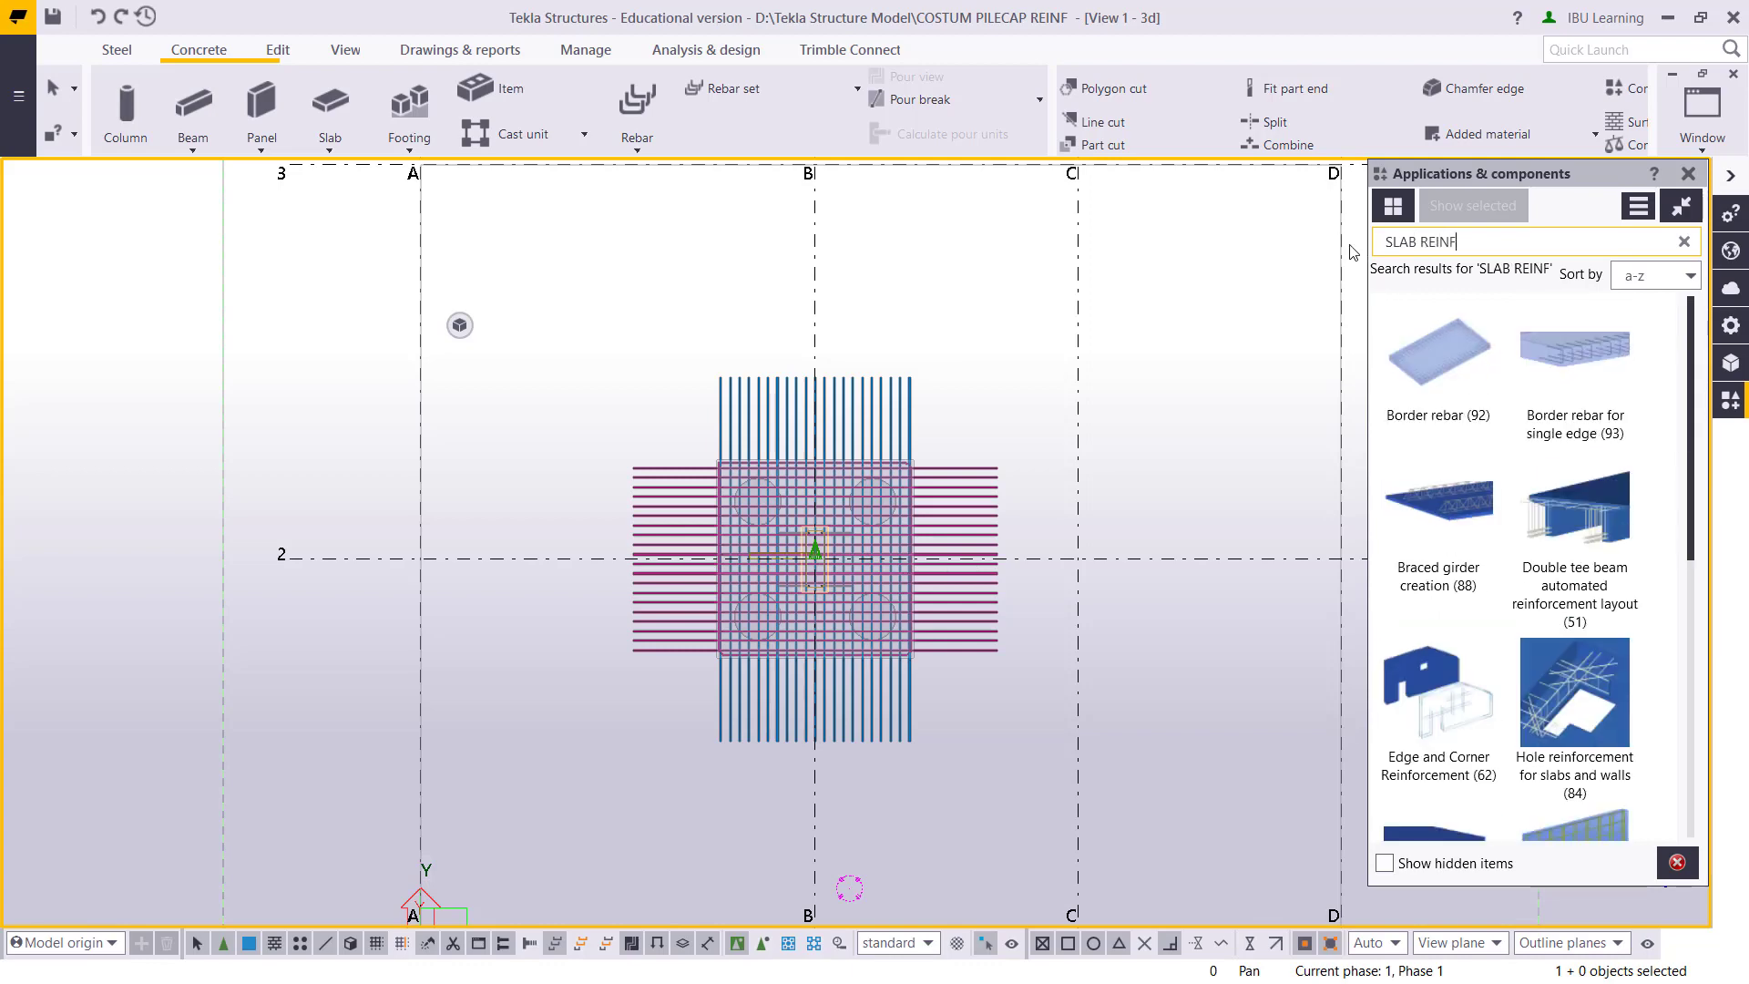
pyautogui.scroll(-5, 1562, 669)
pyautogui.scroll(2, 1575, 559)
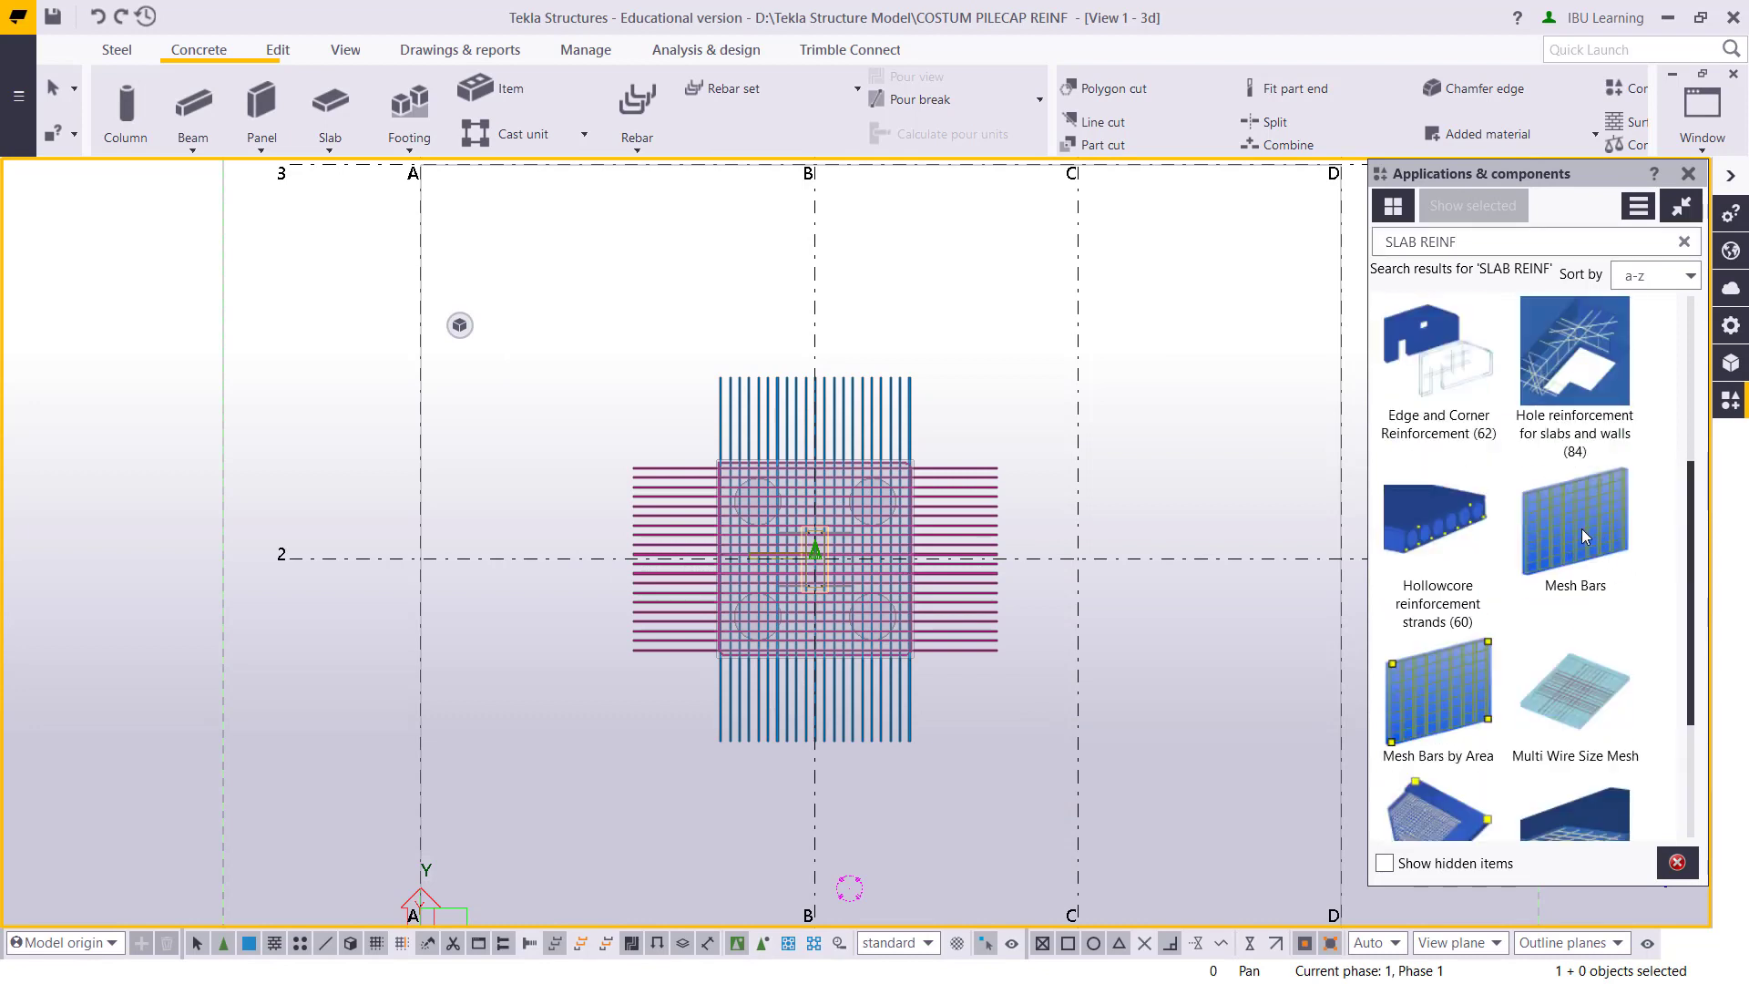
# Apply Mesh Bars to the slab, creating top and bottom meshes across gridlines A–D and 1–3
pyautogui.click(1581, 528)
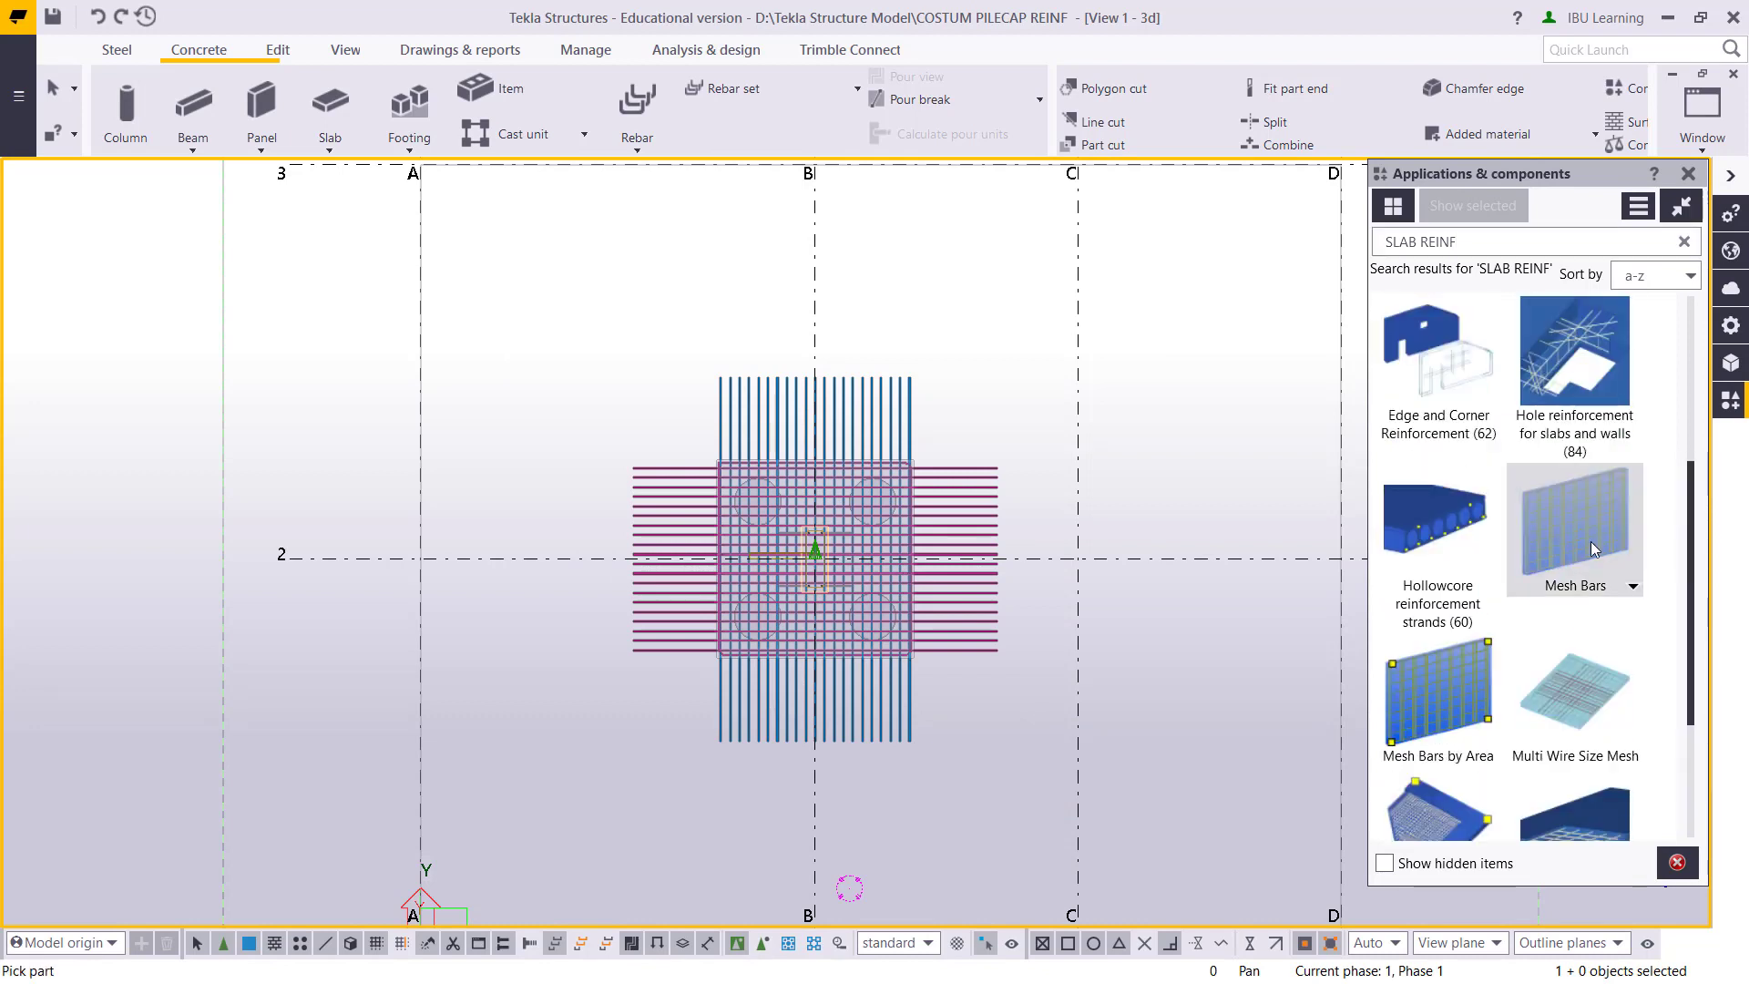
pyautogui.click(433, 409)
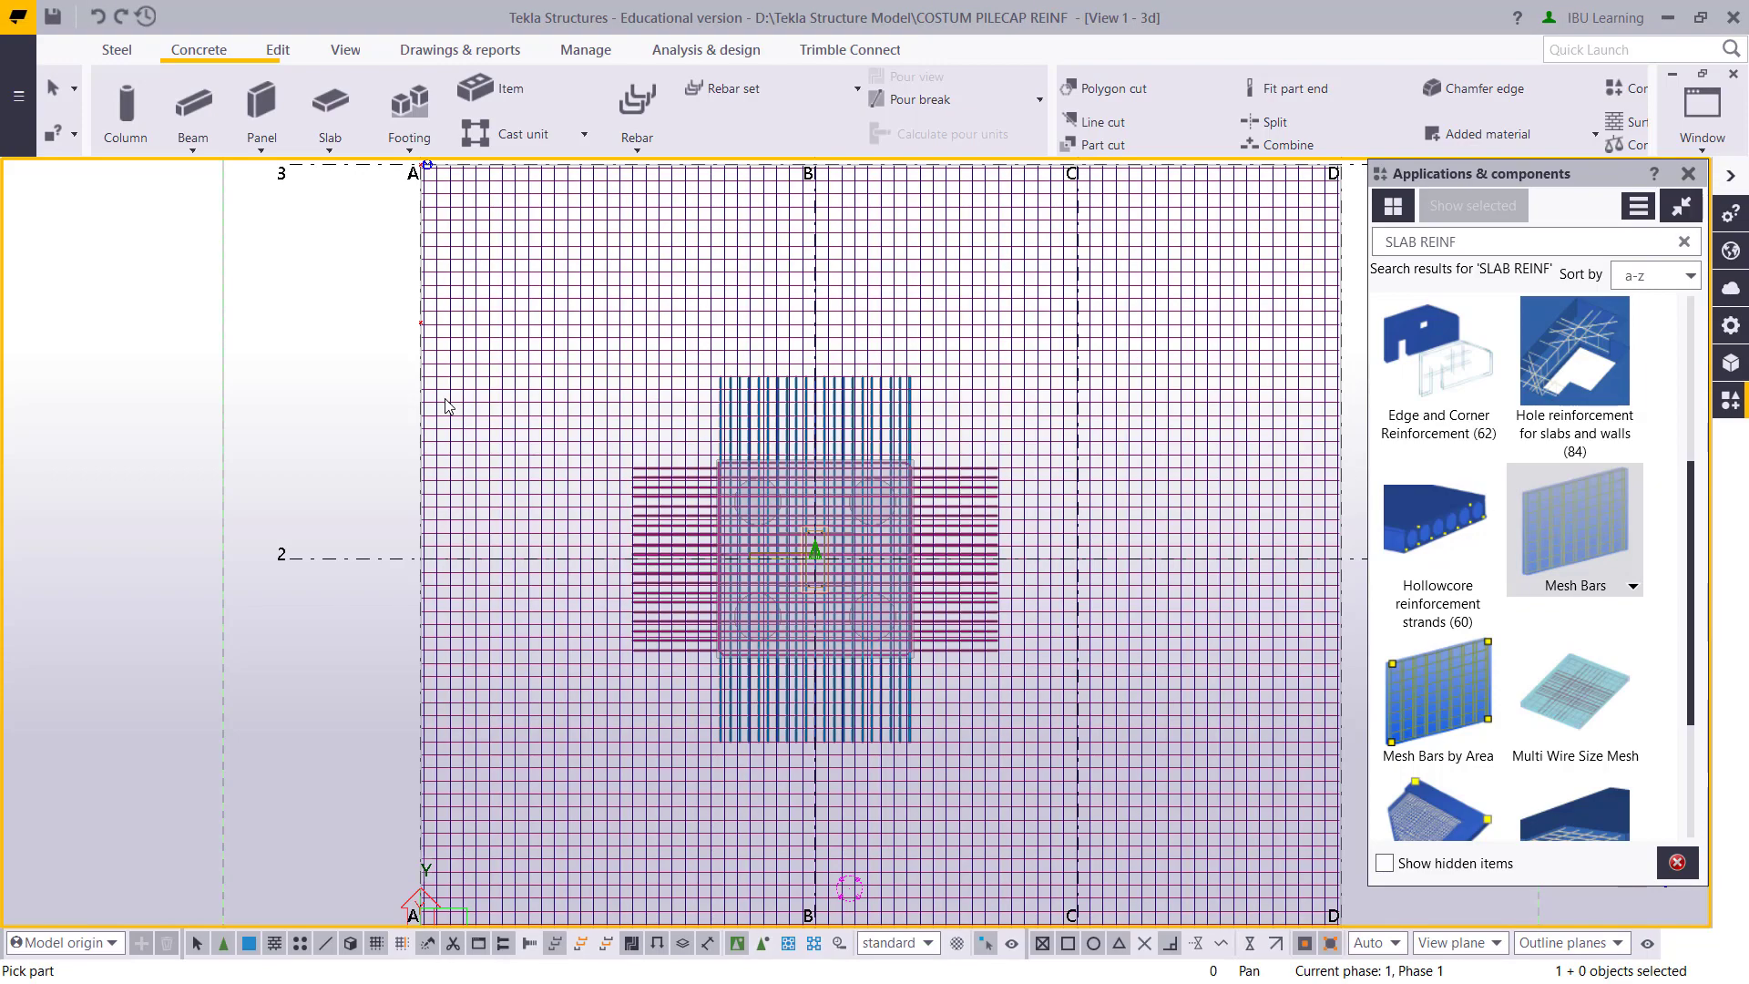
pyautogui.press('Escape')
pyautogui.scroll(-3, 705, 430)
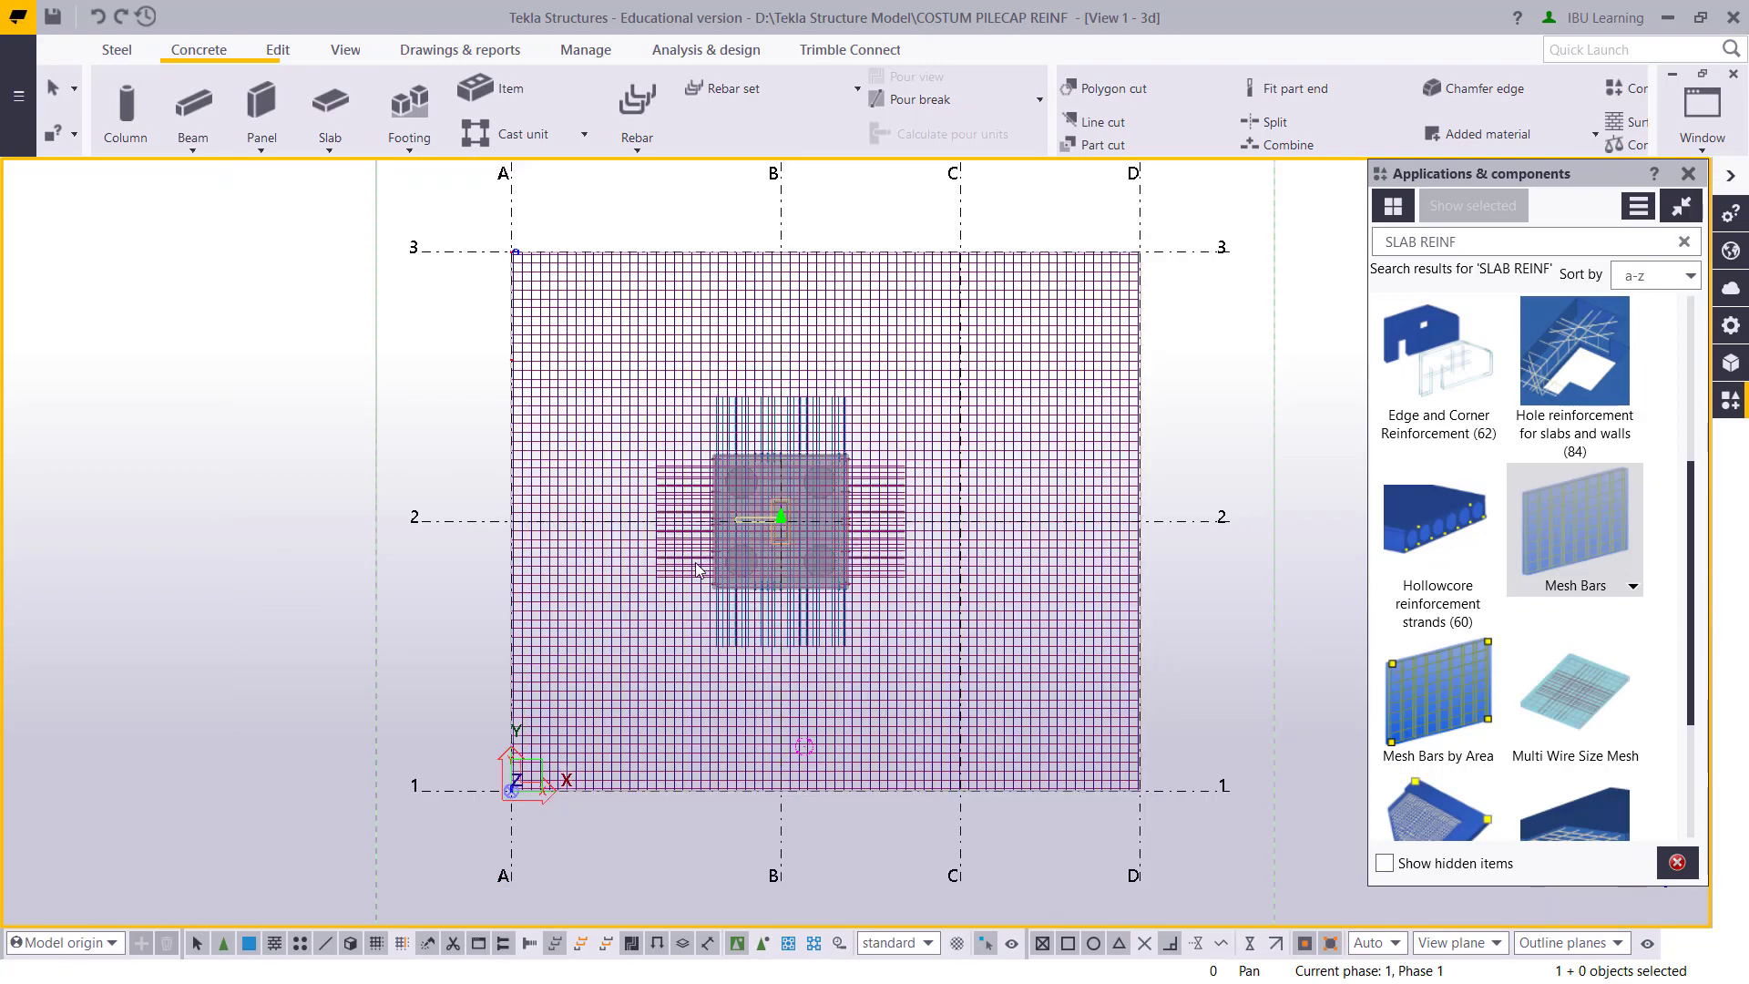
pyautogui.keyDown('ctrl'); pyautogui.moveTo(697, 563); pyautogui.dragTo(789, 585, button='middle'); pyautogui.keyUp('ctrl')
pyautogui.scroll(5, 724, 576)
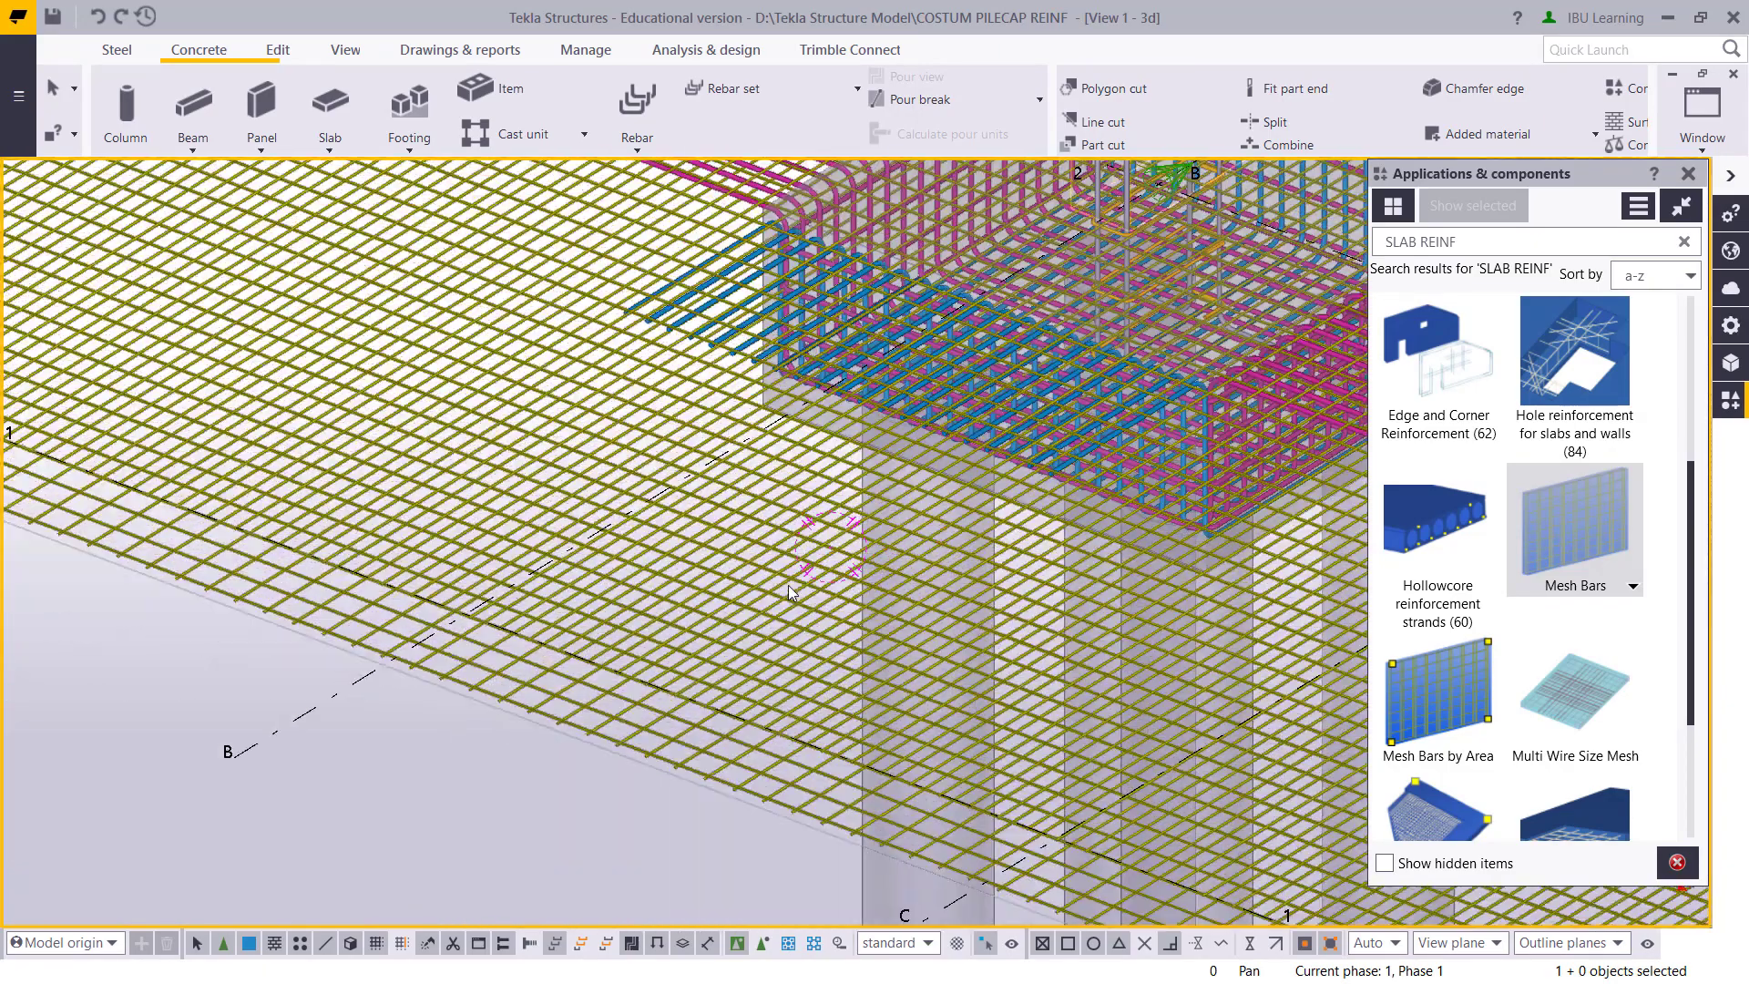
pyautogui.hotkey('ctrl', 'p')
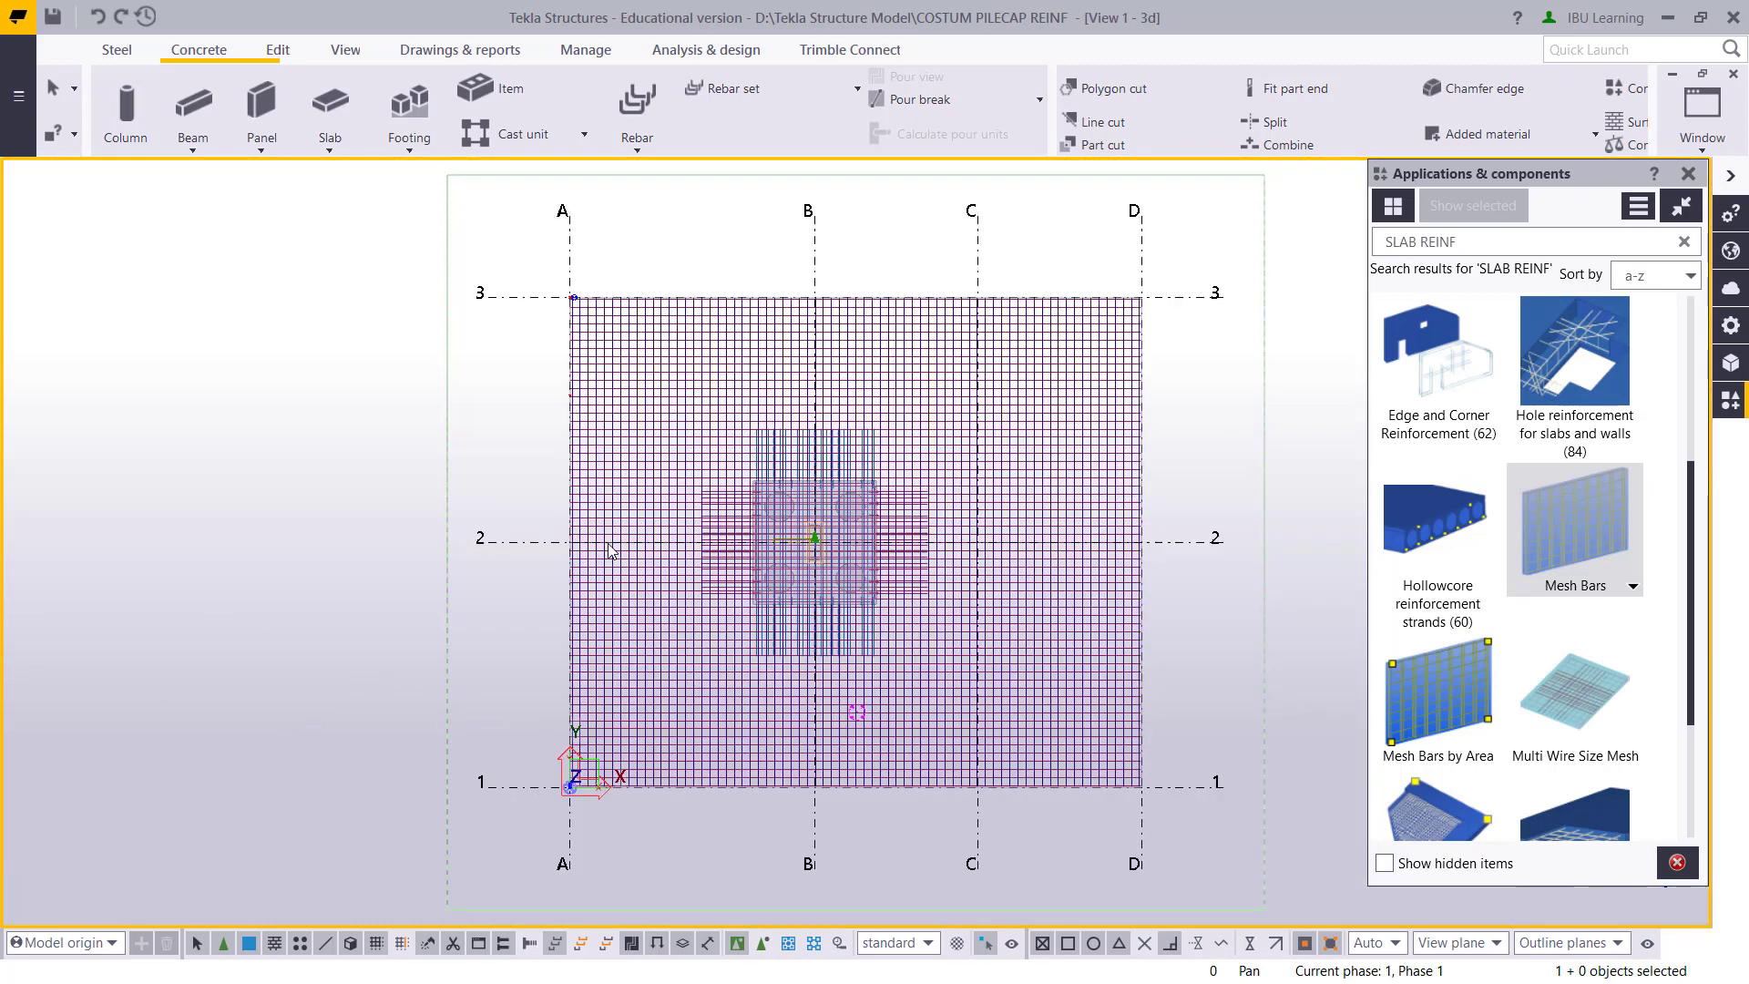
# Create View 2 from two points on gridline 2 and zoom into the pile cap elevation
pyautogui.click(340, 55)
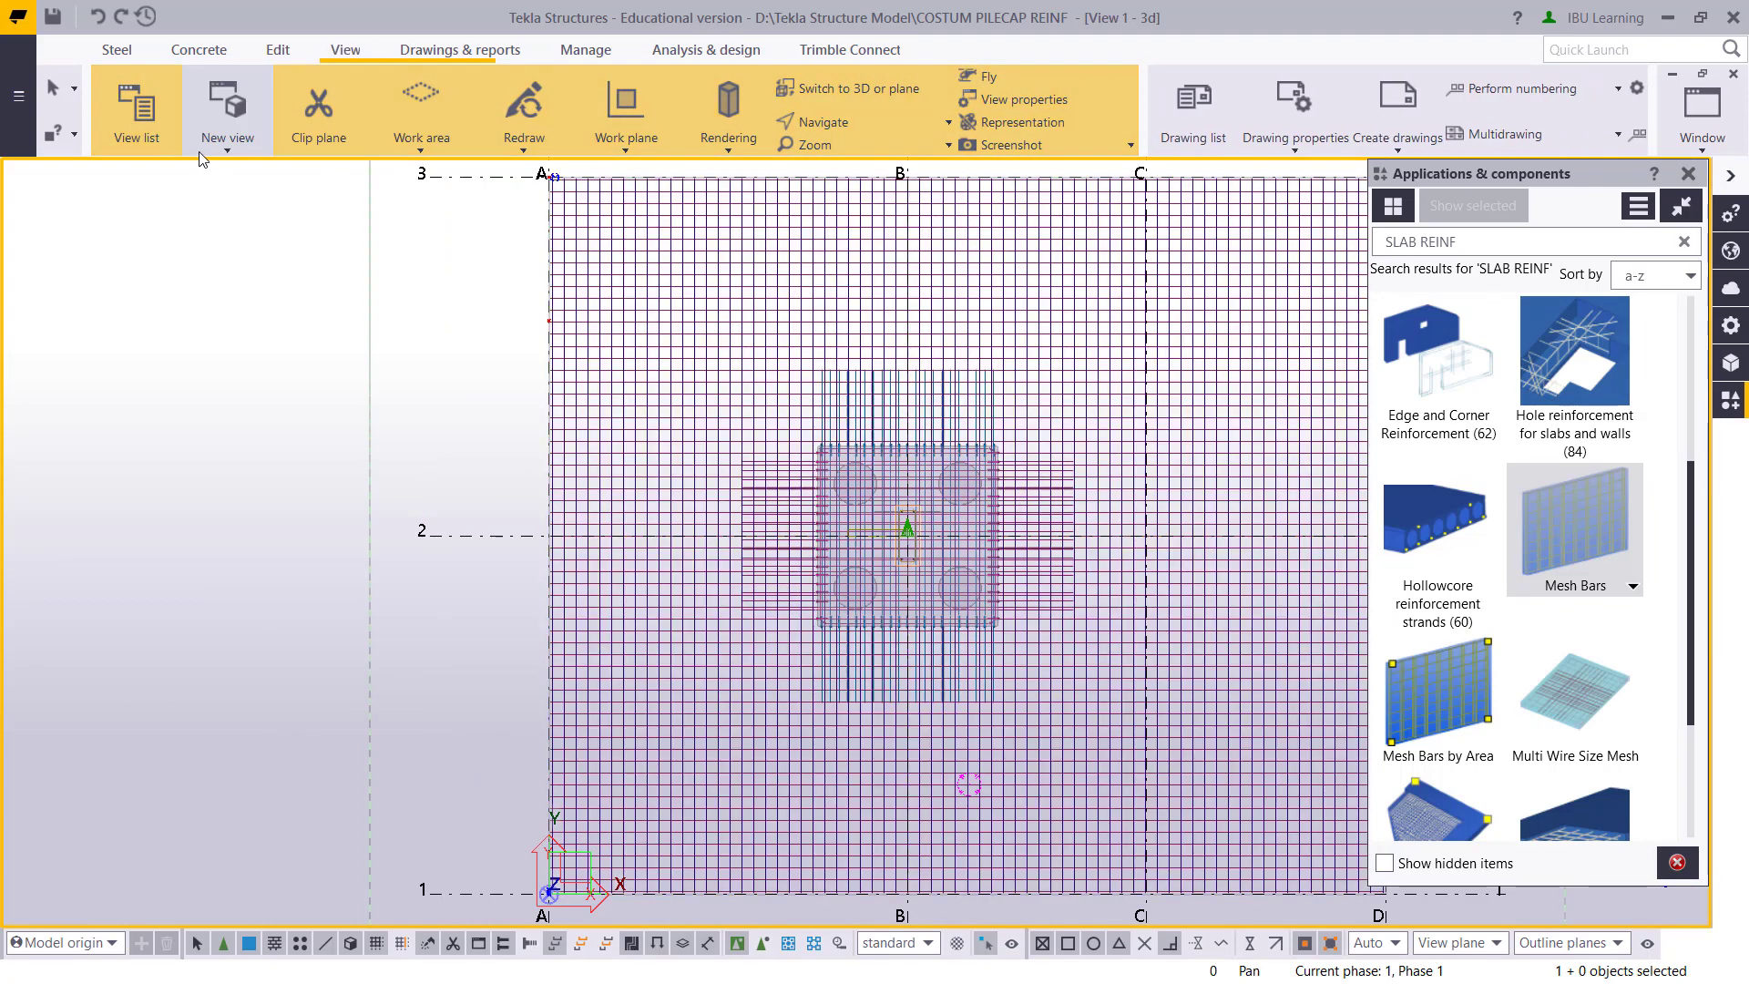
pyautogui.click(200, 149)
pyautogui.click(264, 226)
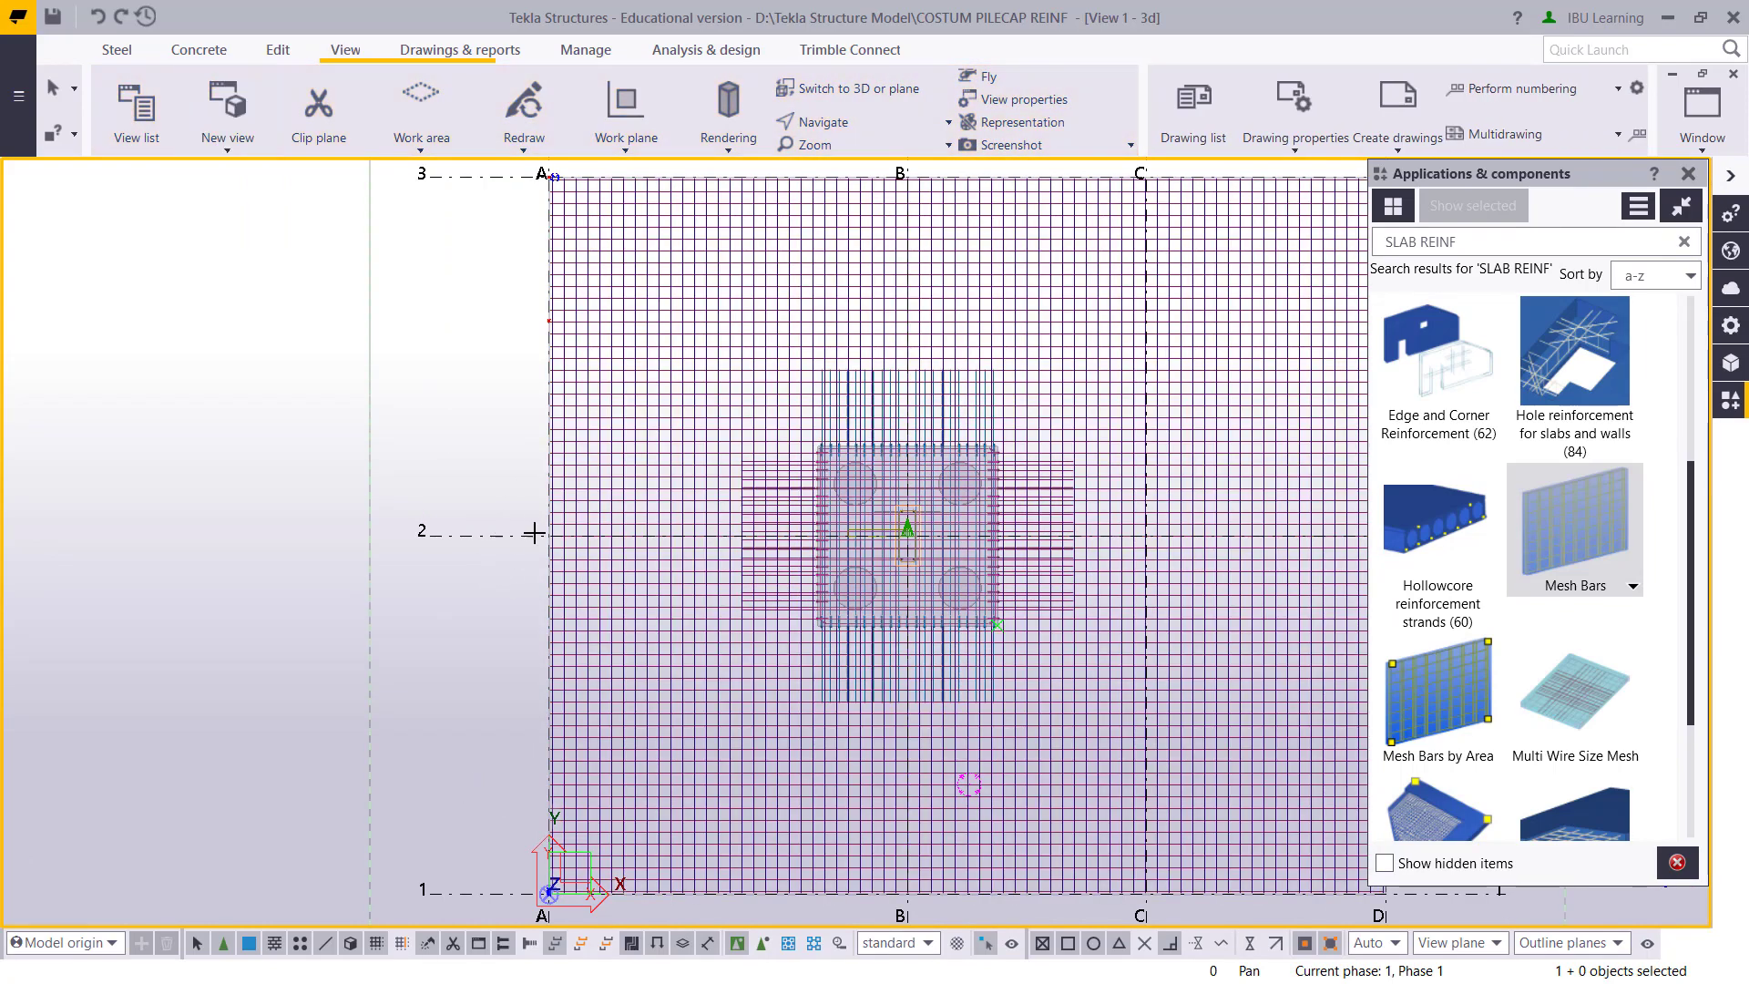
pyautogui.click(435, 527)
pyautogui.moveTo(911, 575); pyautogui.dragTo(475, 535, button='middle')
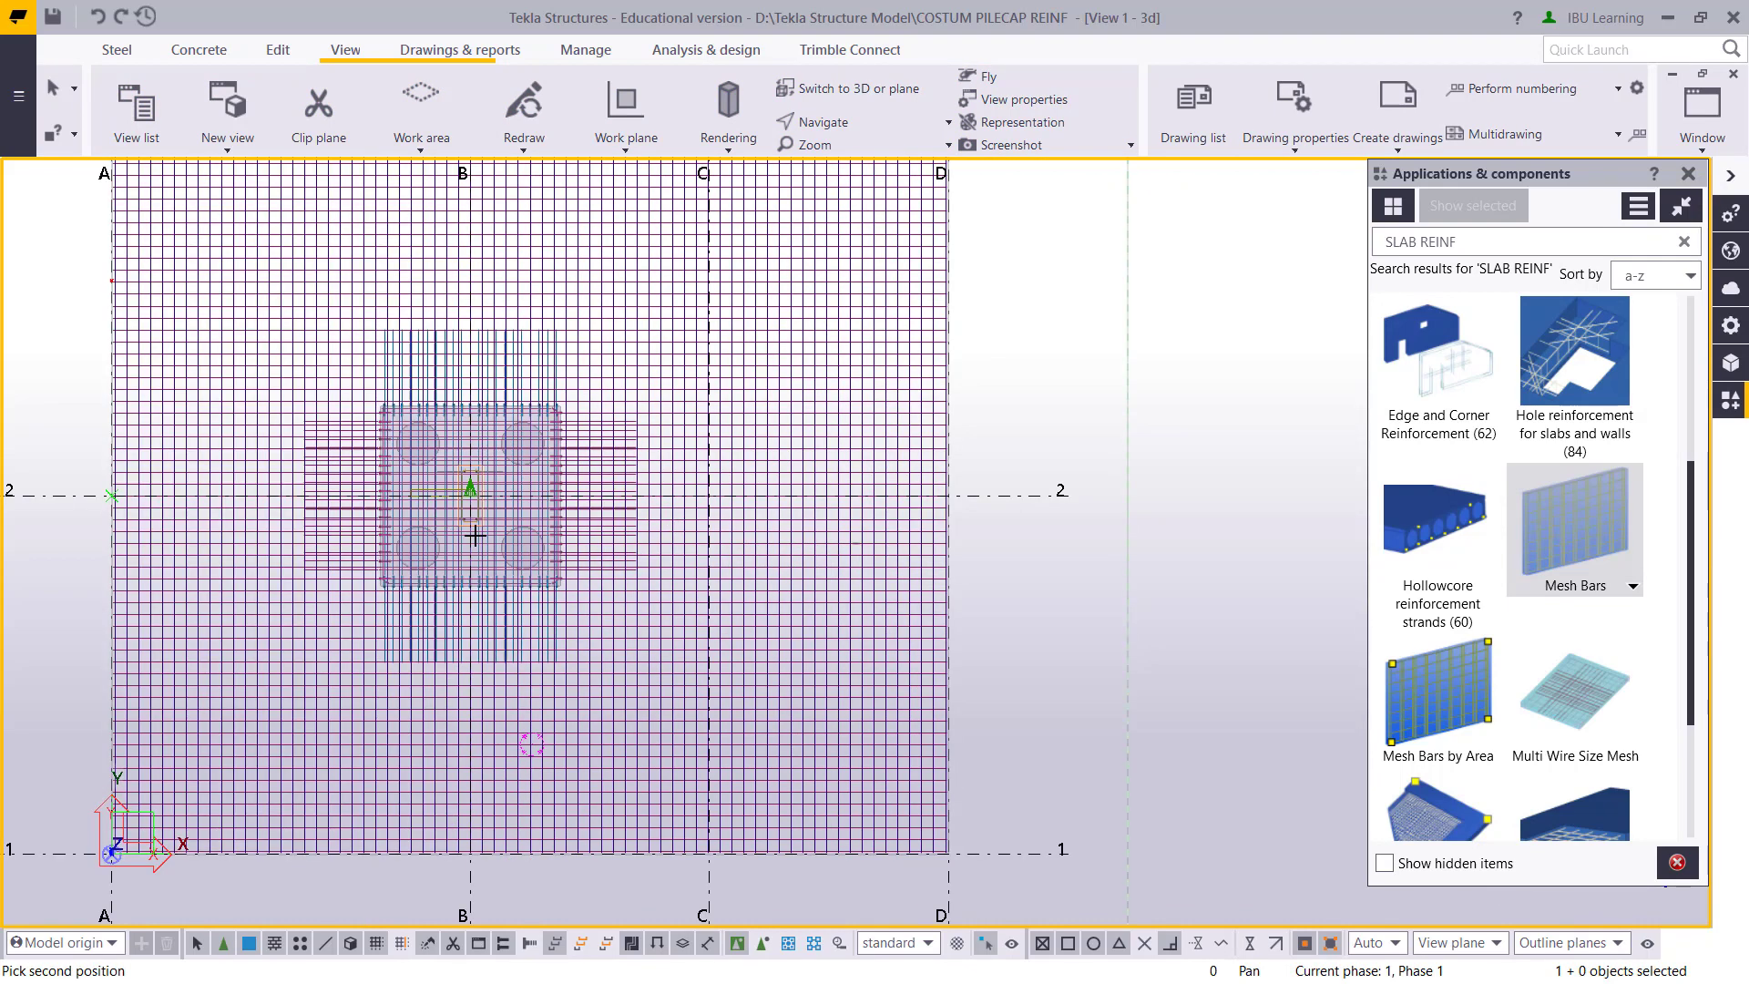
pyautogui.click(883, 542)
pyautogui.hotkey('ctrl', 'p')
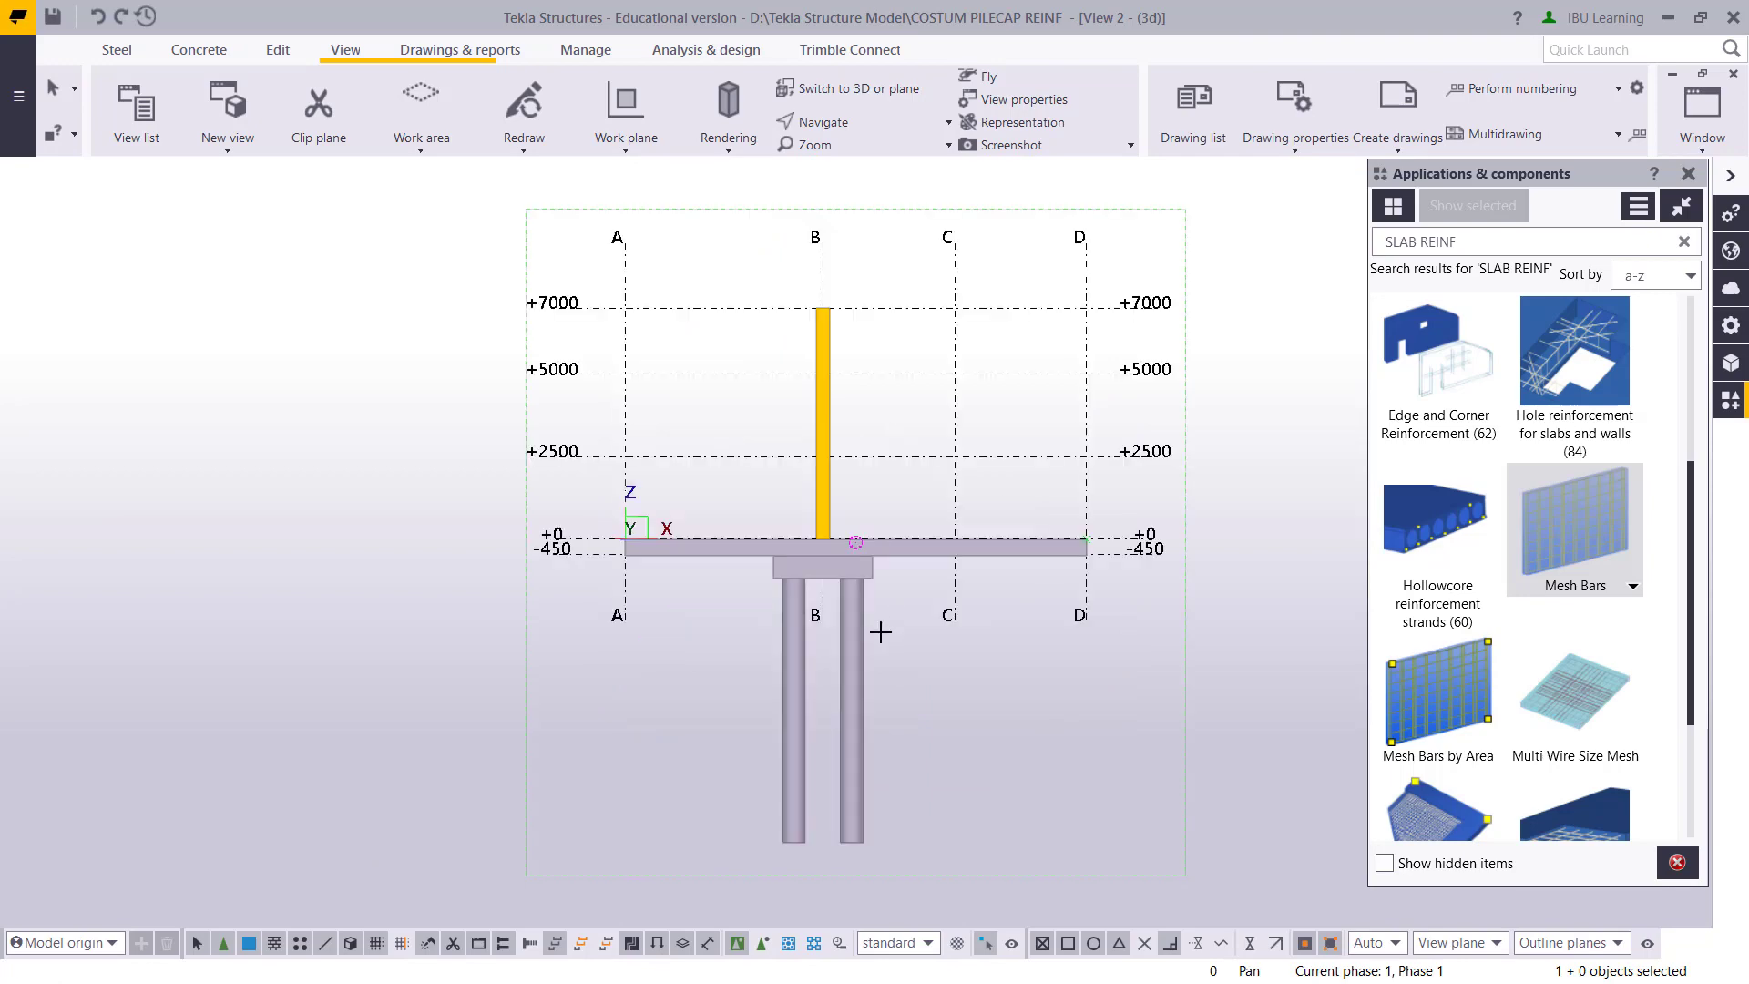
pyautogui.scroll(5, 839, 578)
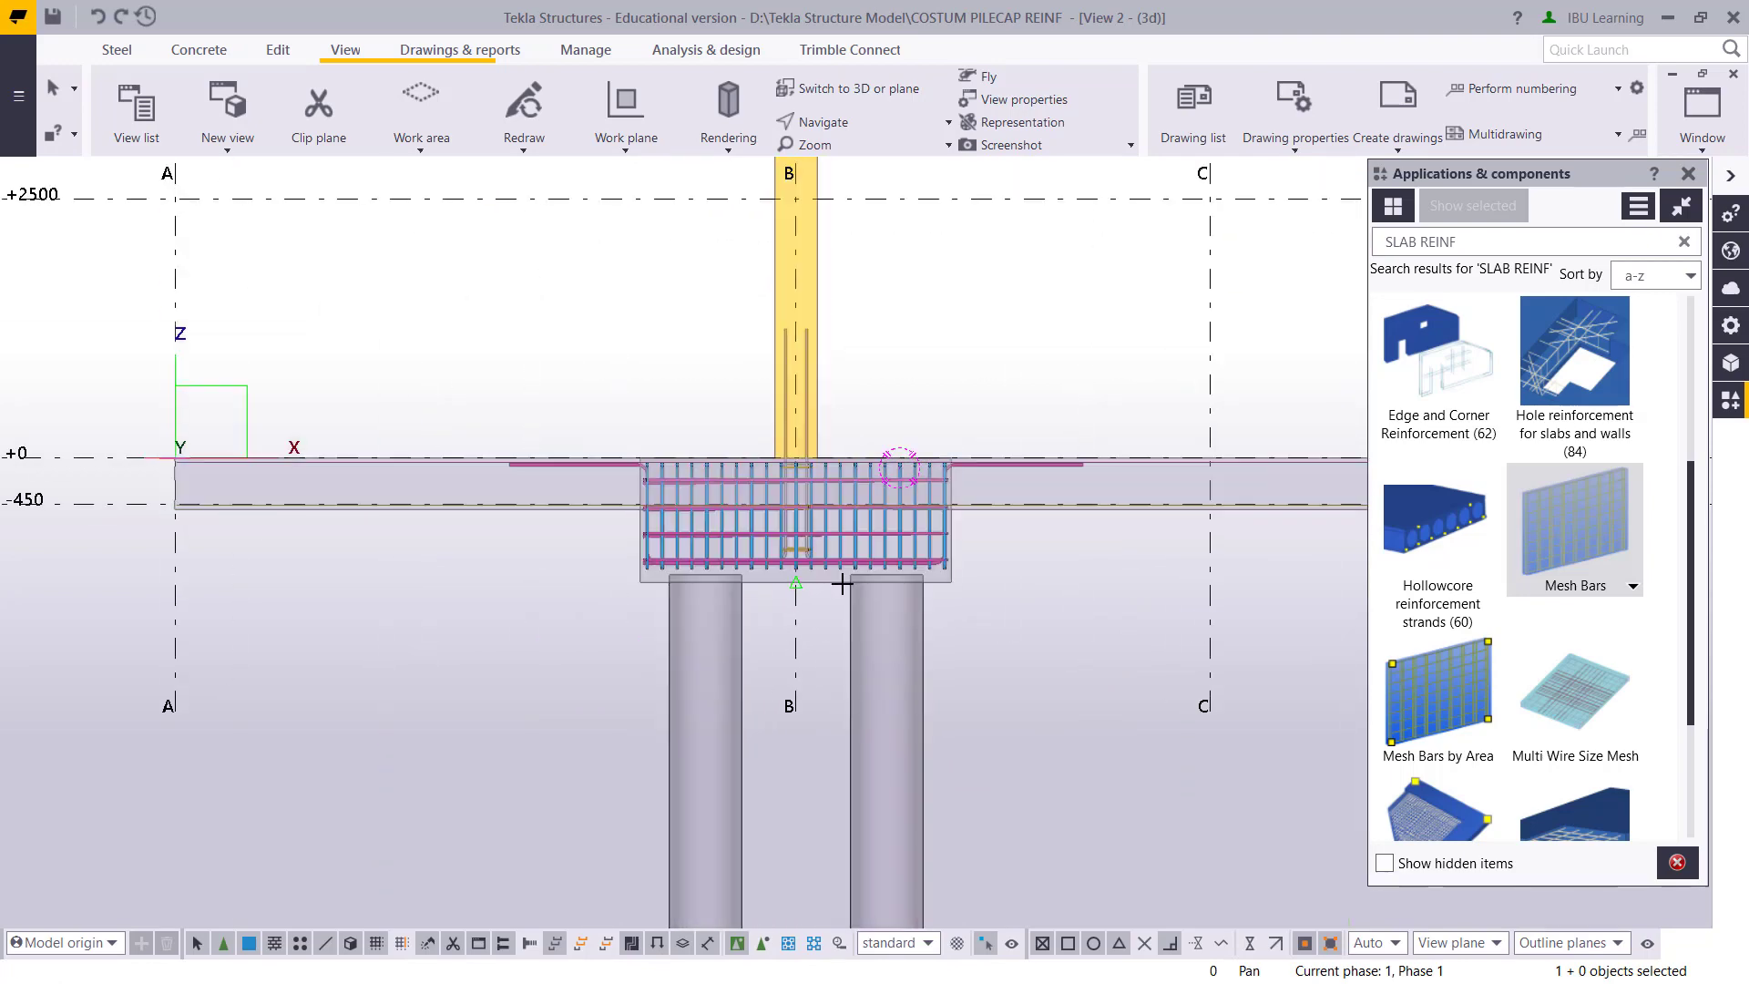
pyautogui.scroll(2, 772, 548)
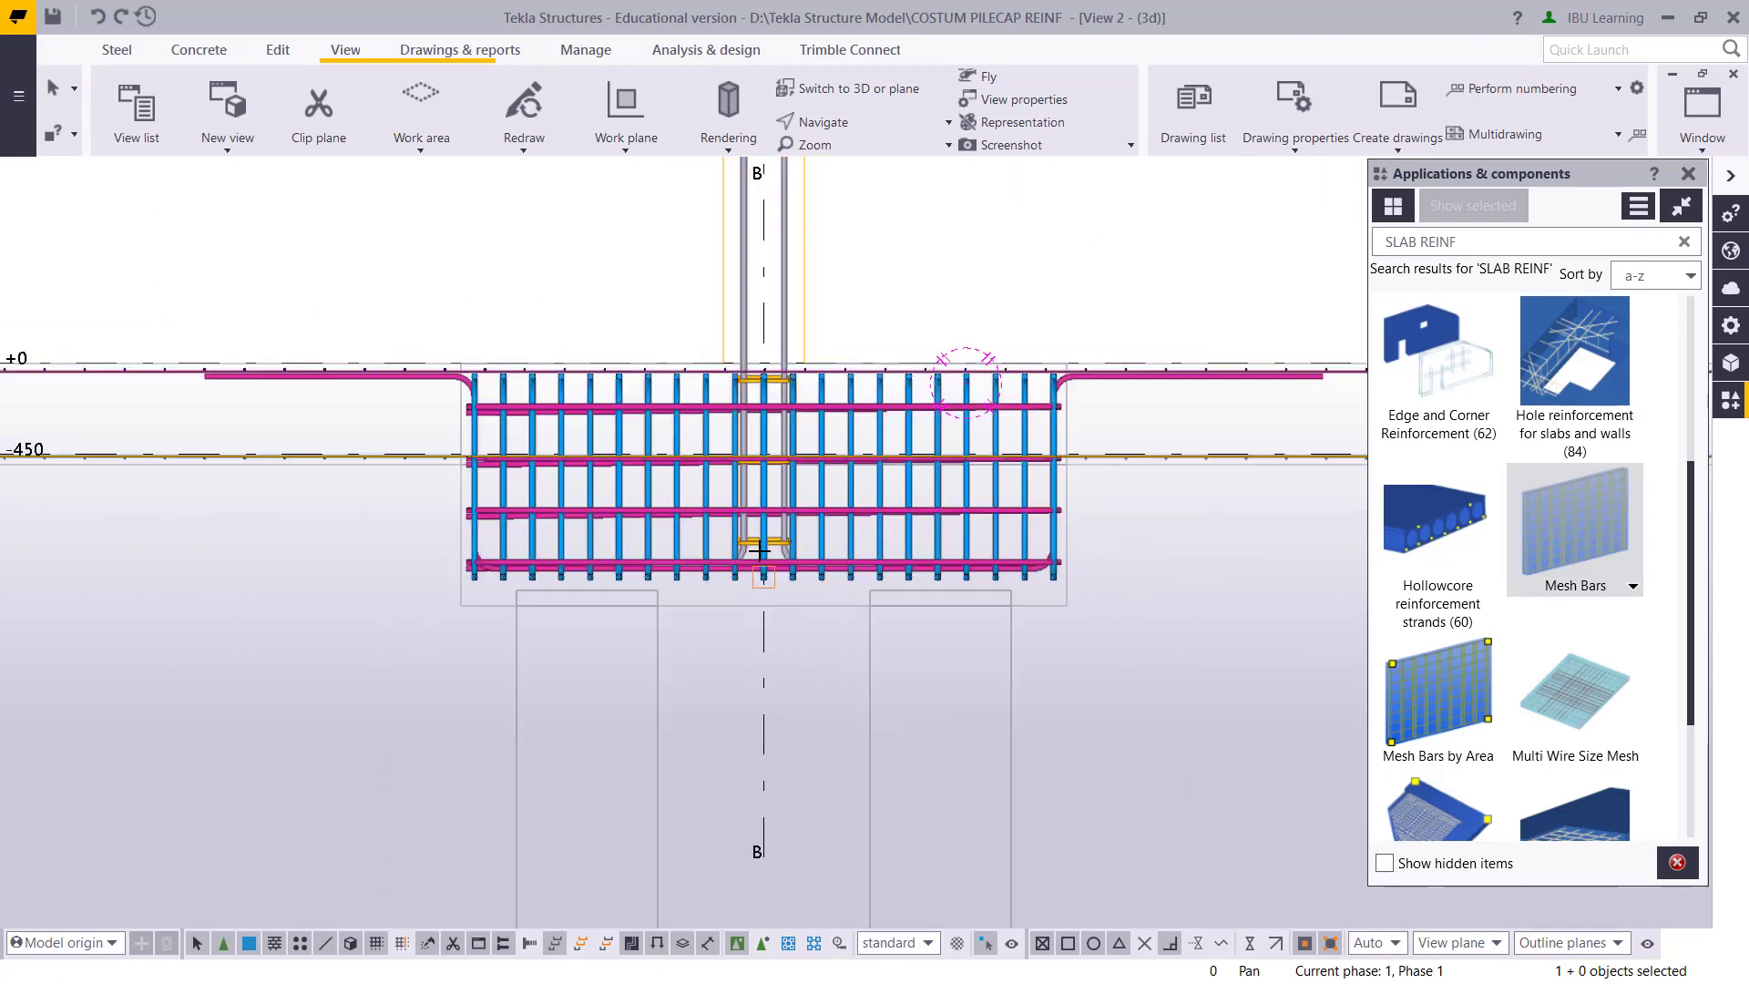
pyautogui.scroll(4, 423, 432)
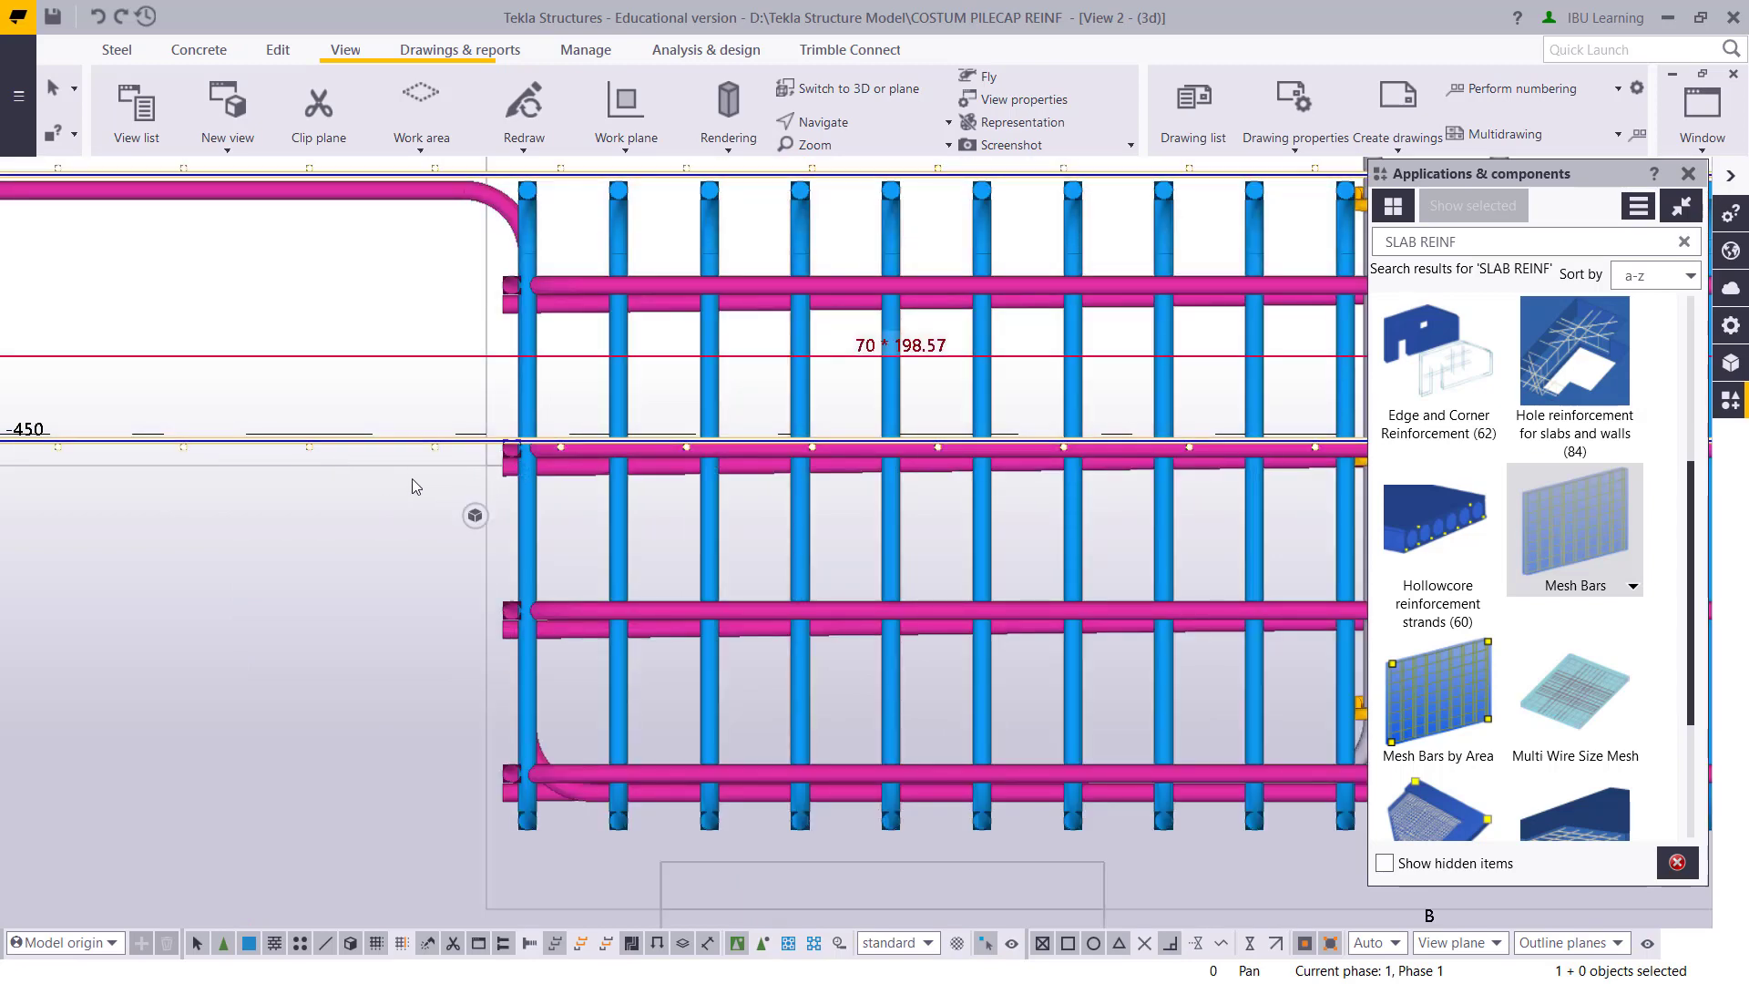
# Regenerate the Mesh Bars component with 16 mm bottom bars at 200 spacing
pyautogui.doubleClick(417, 450)
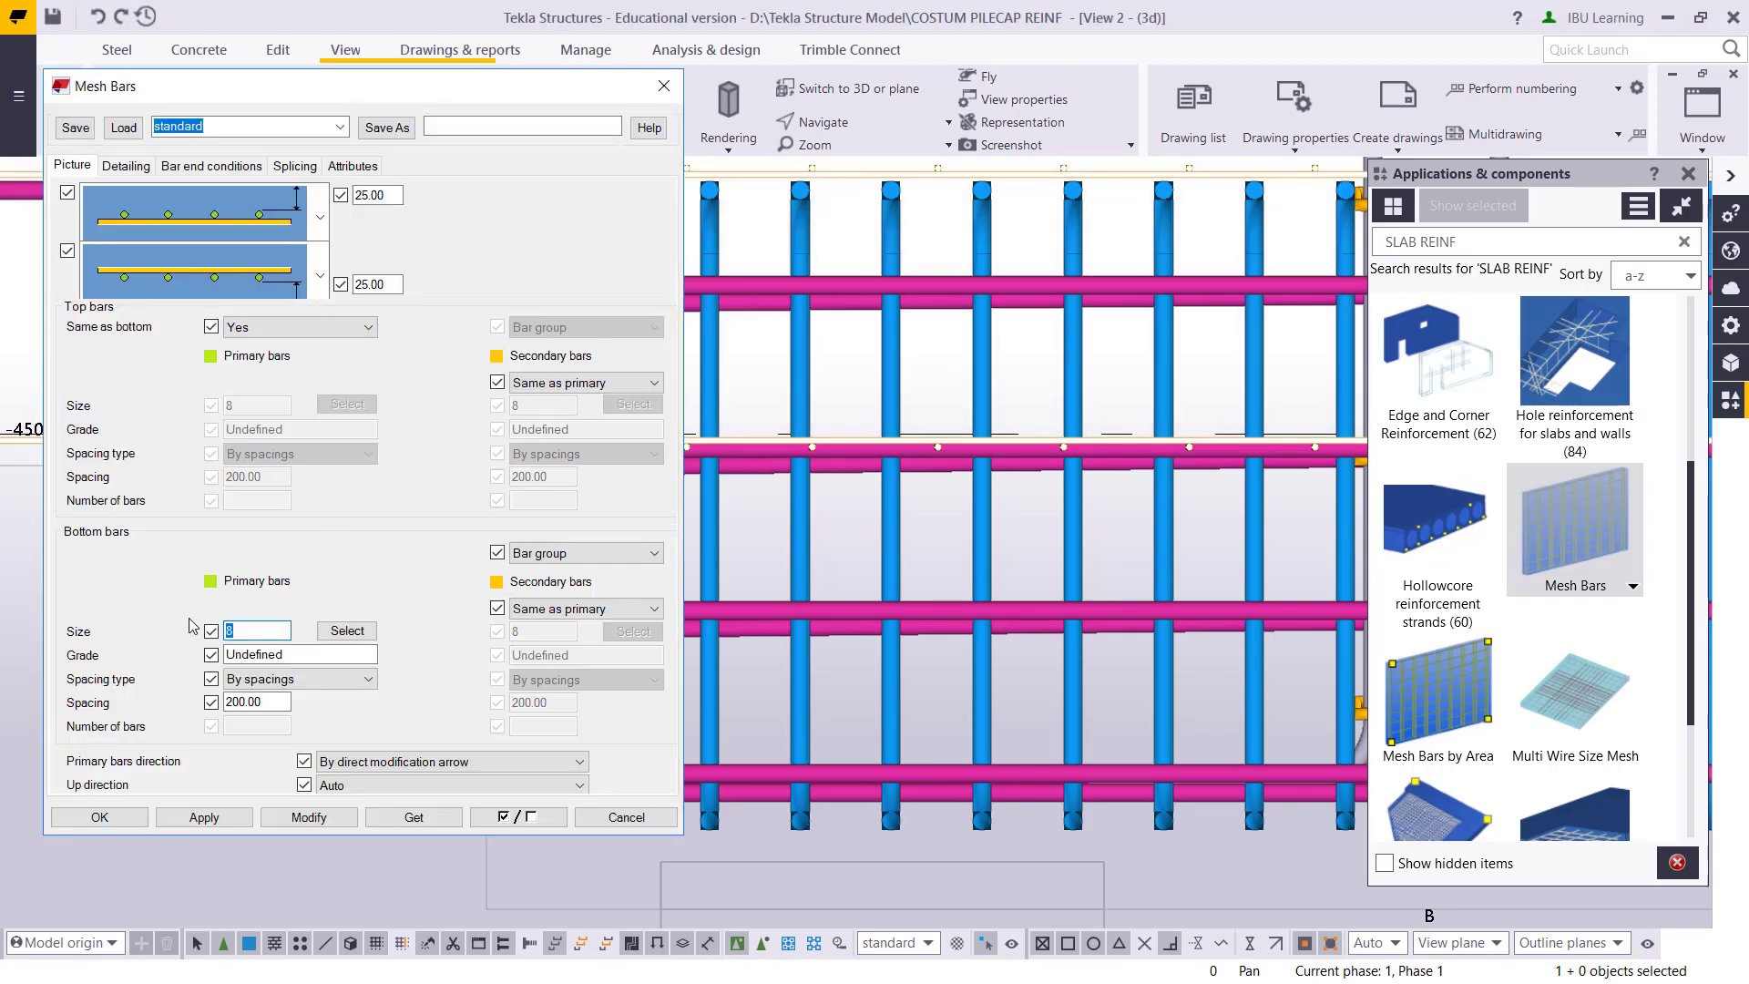
pyautogui.click(308, 818)
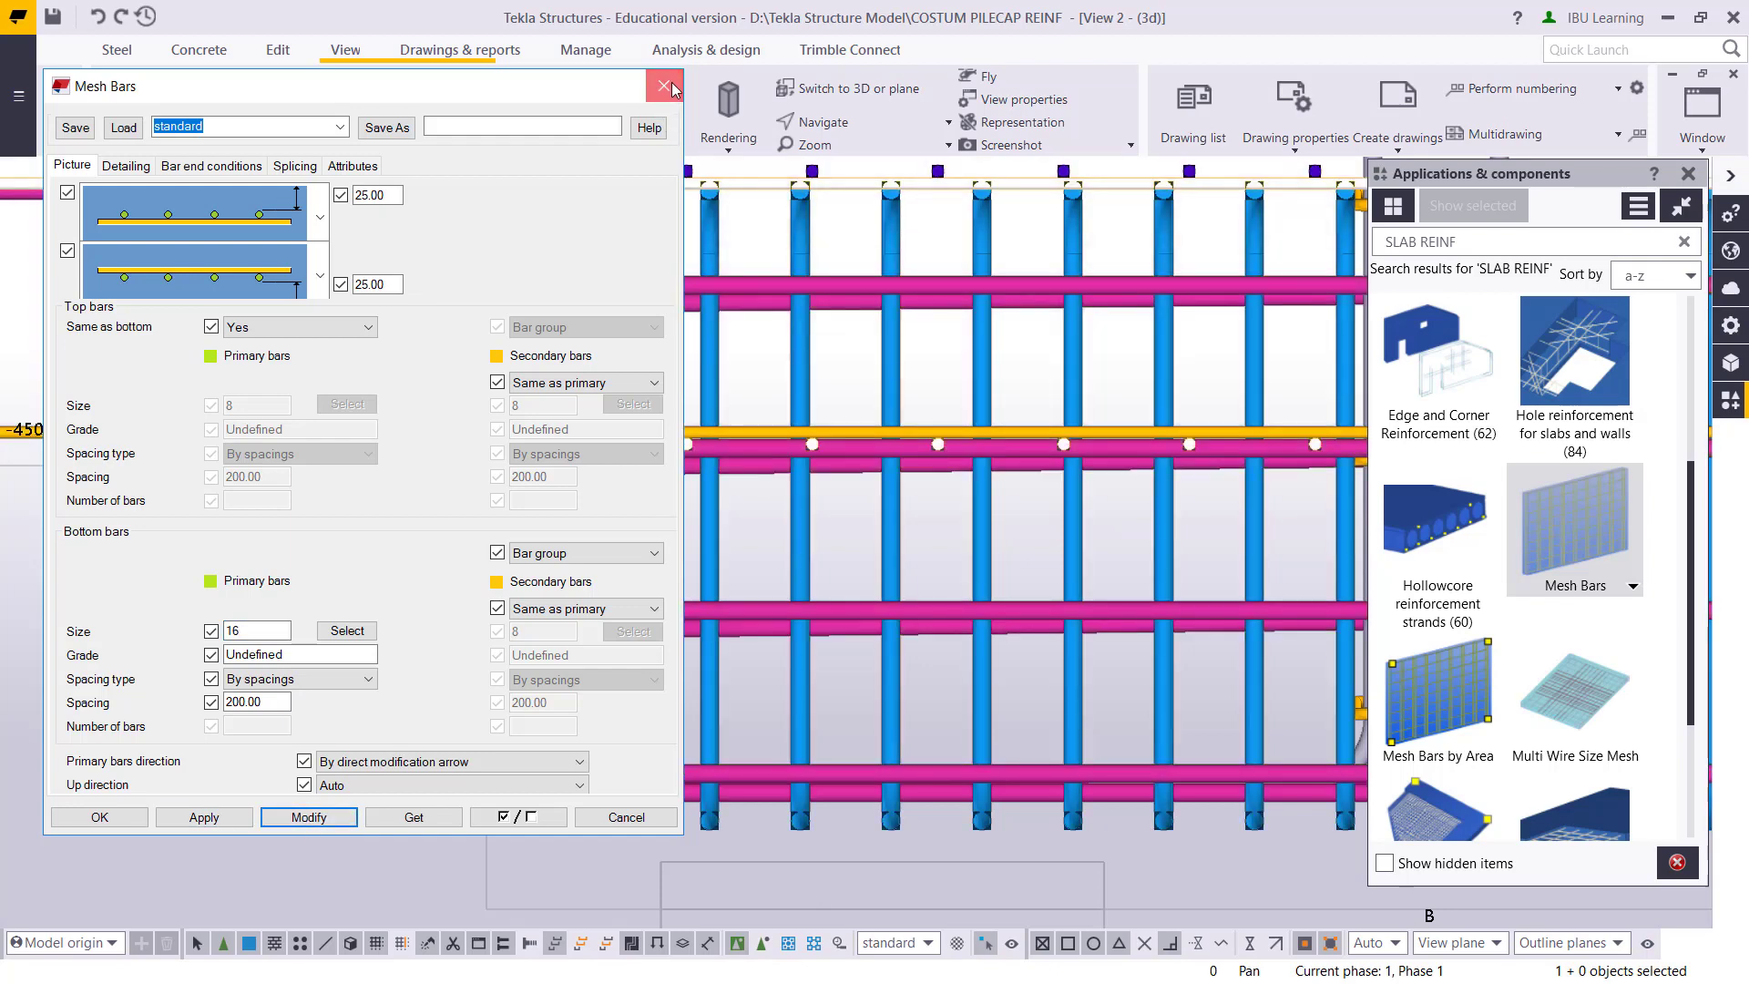
pyautogui.click(671, 89)
# Inspect the slab meshes at the pile cap edge, selecting a rebar group and the top bar at +0
pyautogui.moveTo(638, 393); pyautogui.dragTo(838, 490, button='middle')
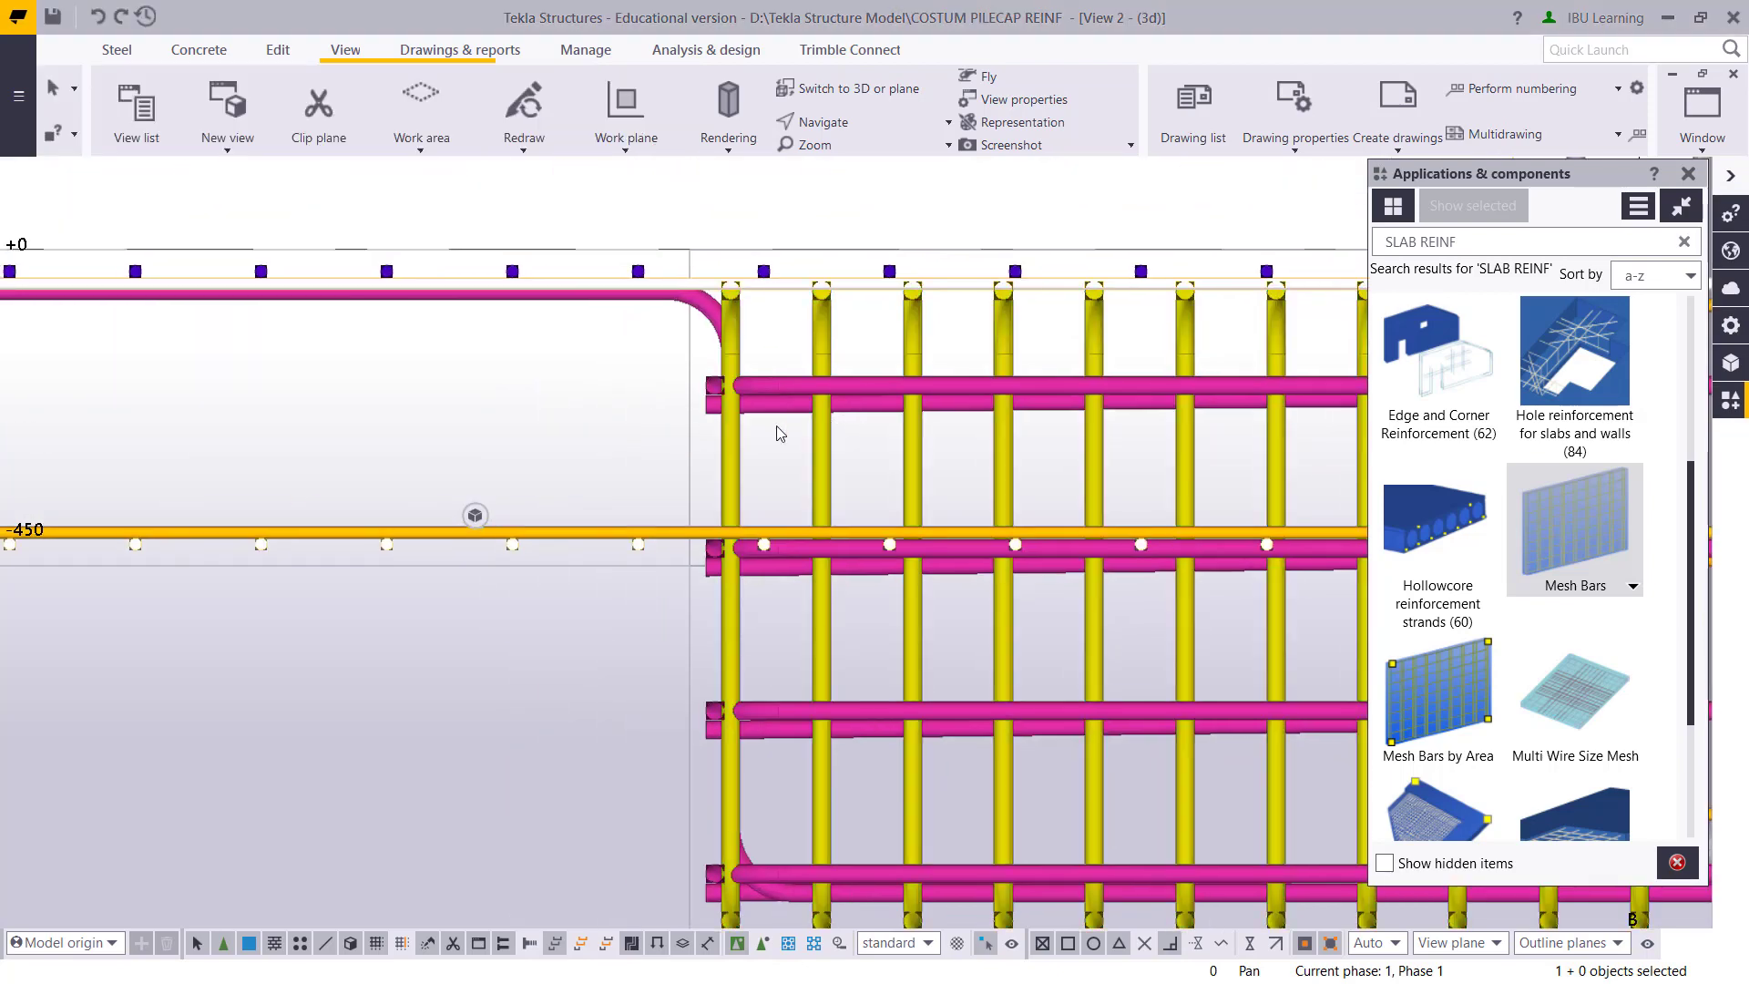
pyautogui.scroll(-1, 781, 434)
pyautogui.click(307, 348)
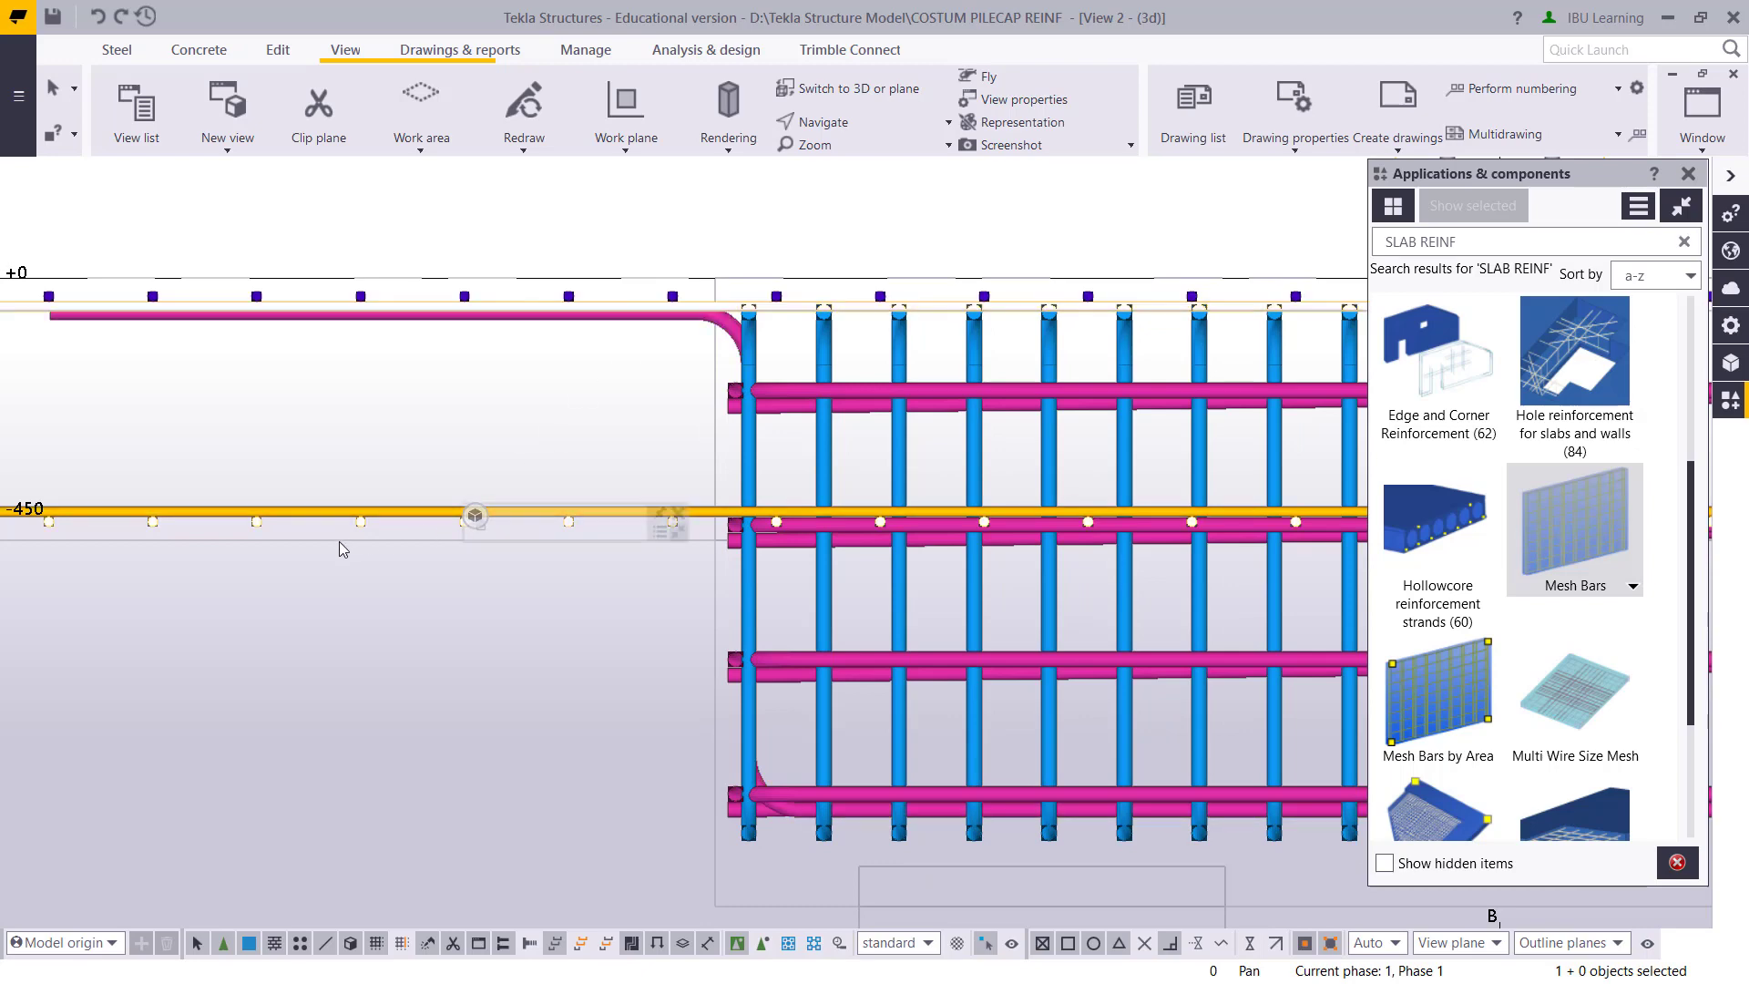
pyautogui.scroll(-2, 601, 455)
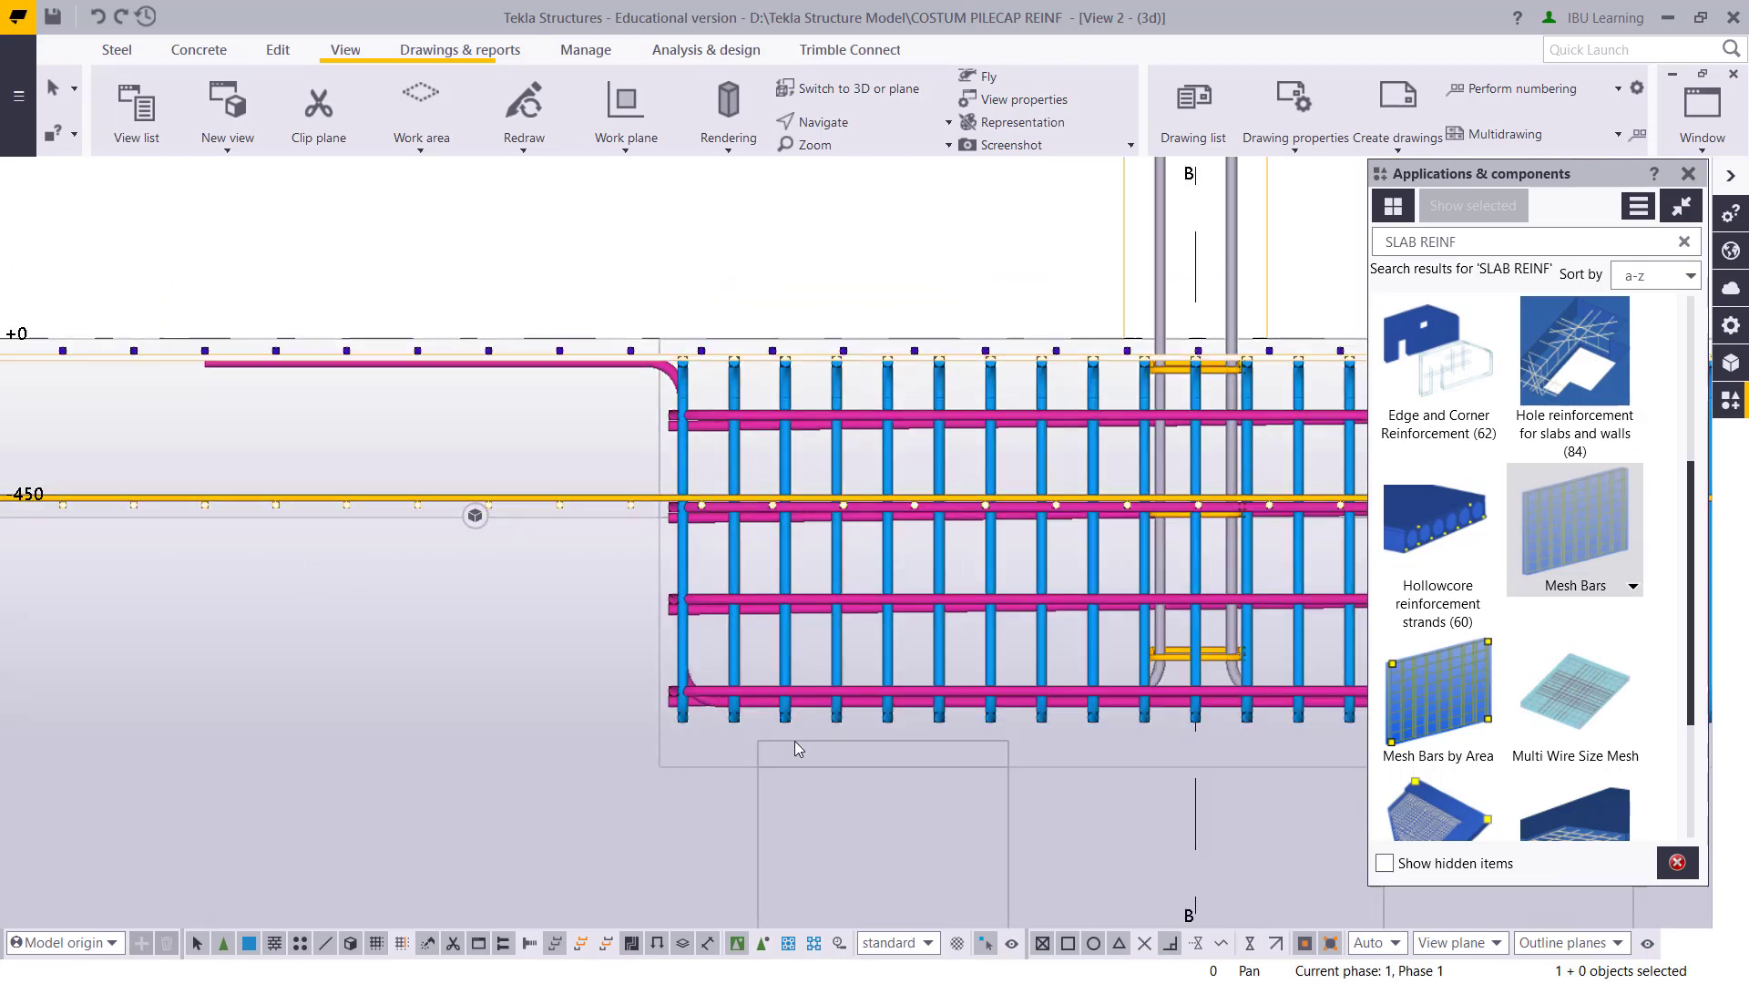
pyautogui.click(1032, 641)
pyautogui.moveTo(854, 617); pyautogui.dragTo(677, 607, button='middle')
pyautogui.scroll(-2, 663, 542)
pyautogui.click(371, 423)
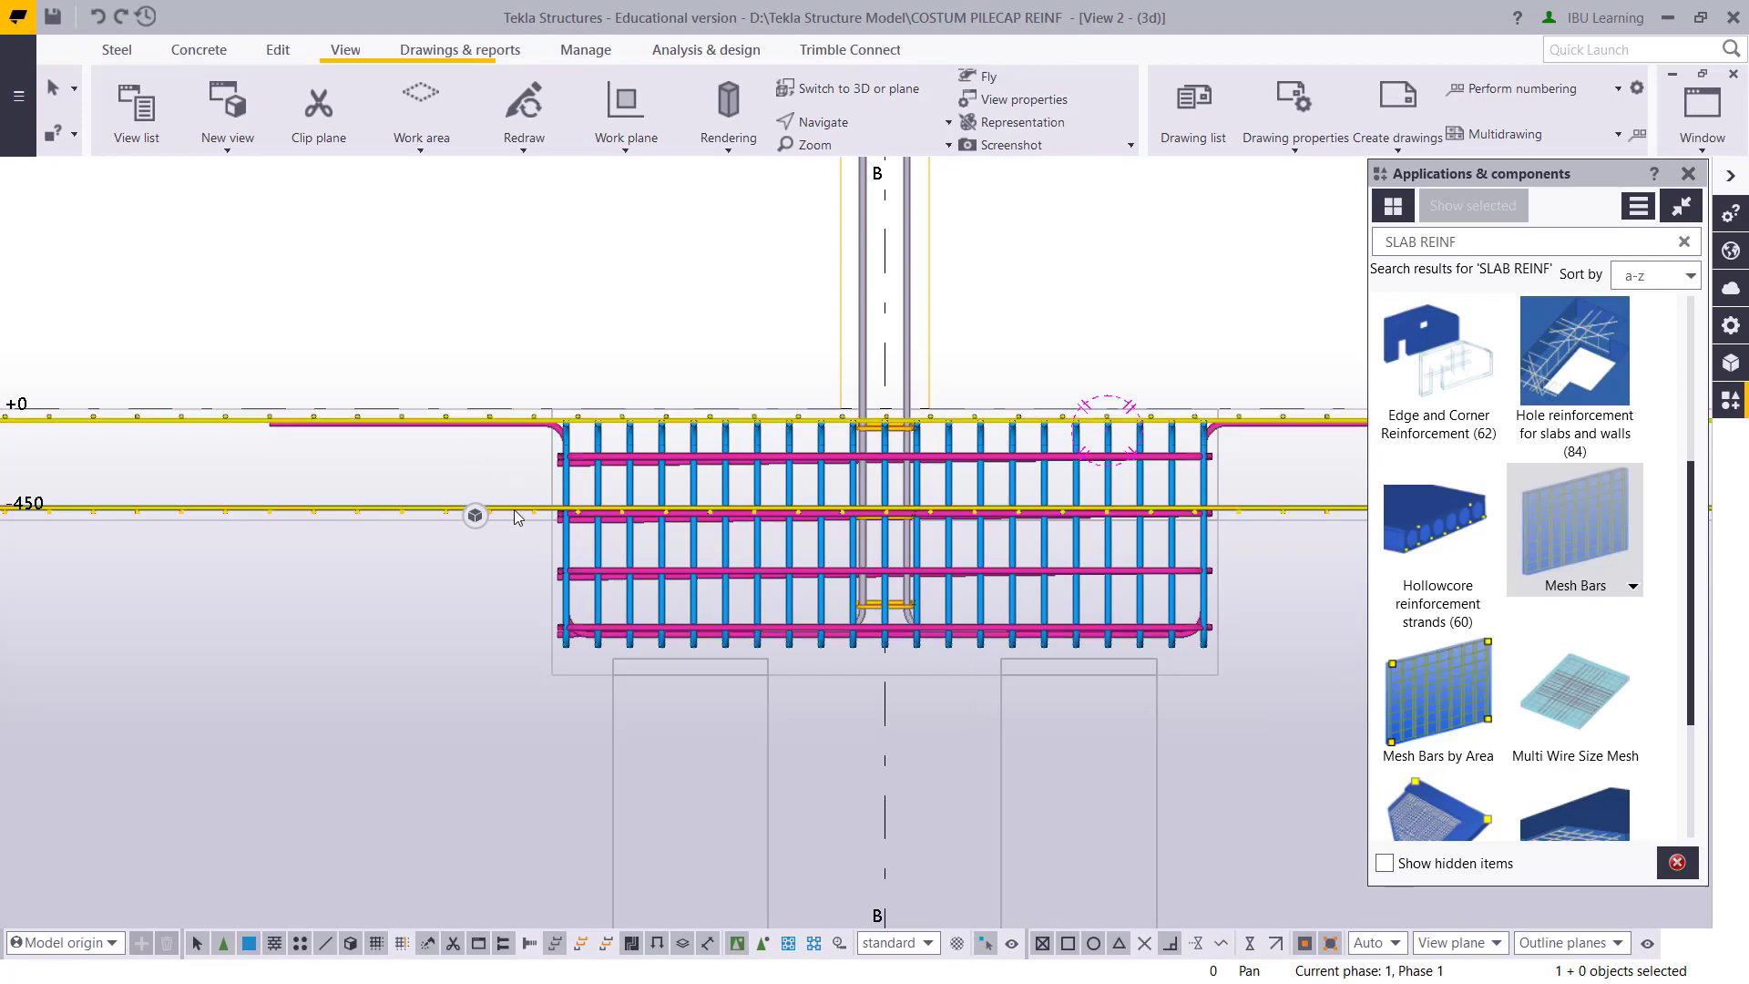
# Orbit to an oblique view and pan across the slab mesh over the pile cap
pyautogui.moveTo(513, 516); pyautogui.dragTo(582, 580, button='middle')
pyautogui.keyDown('ctrl'); pyautogui.moveTo(662, 501); pyautogui.dragTo(683, 551, button='middle'); pyautogui.keyUp('ctrl')
pyautogui.scroll(2, 683, 552)
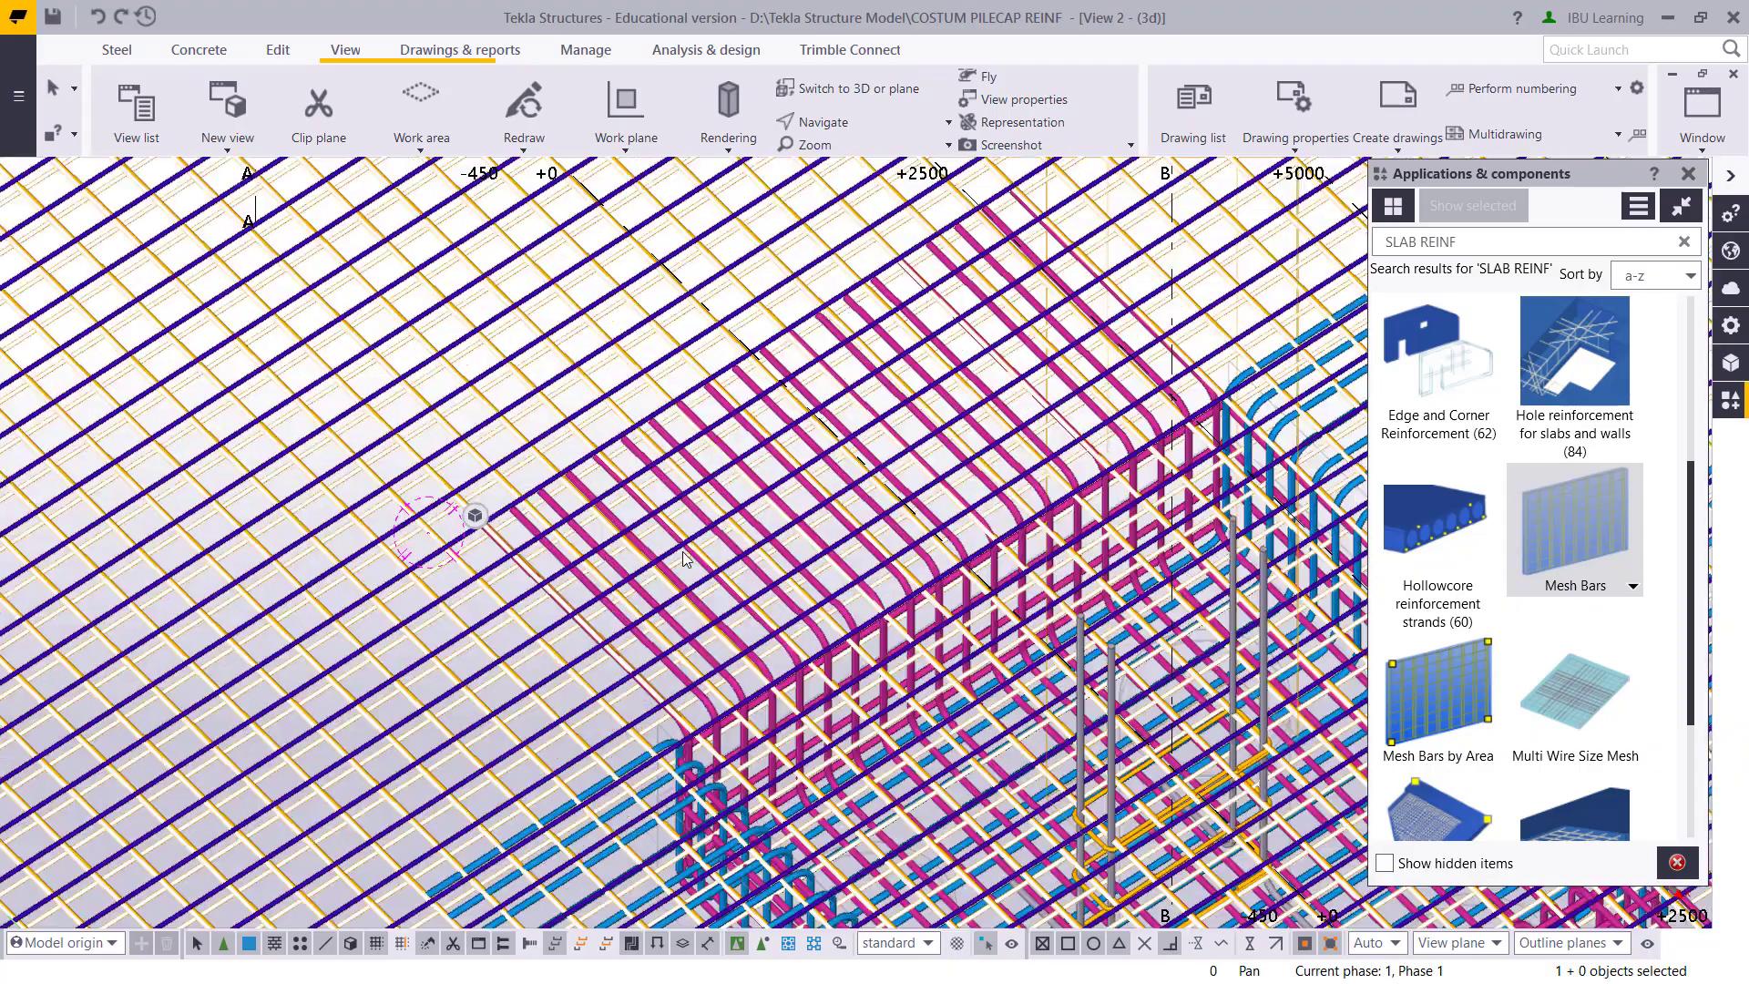
pyautogui.scroll(5, 686, 558)
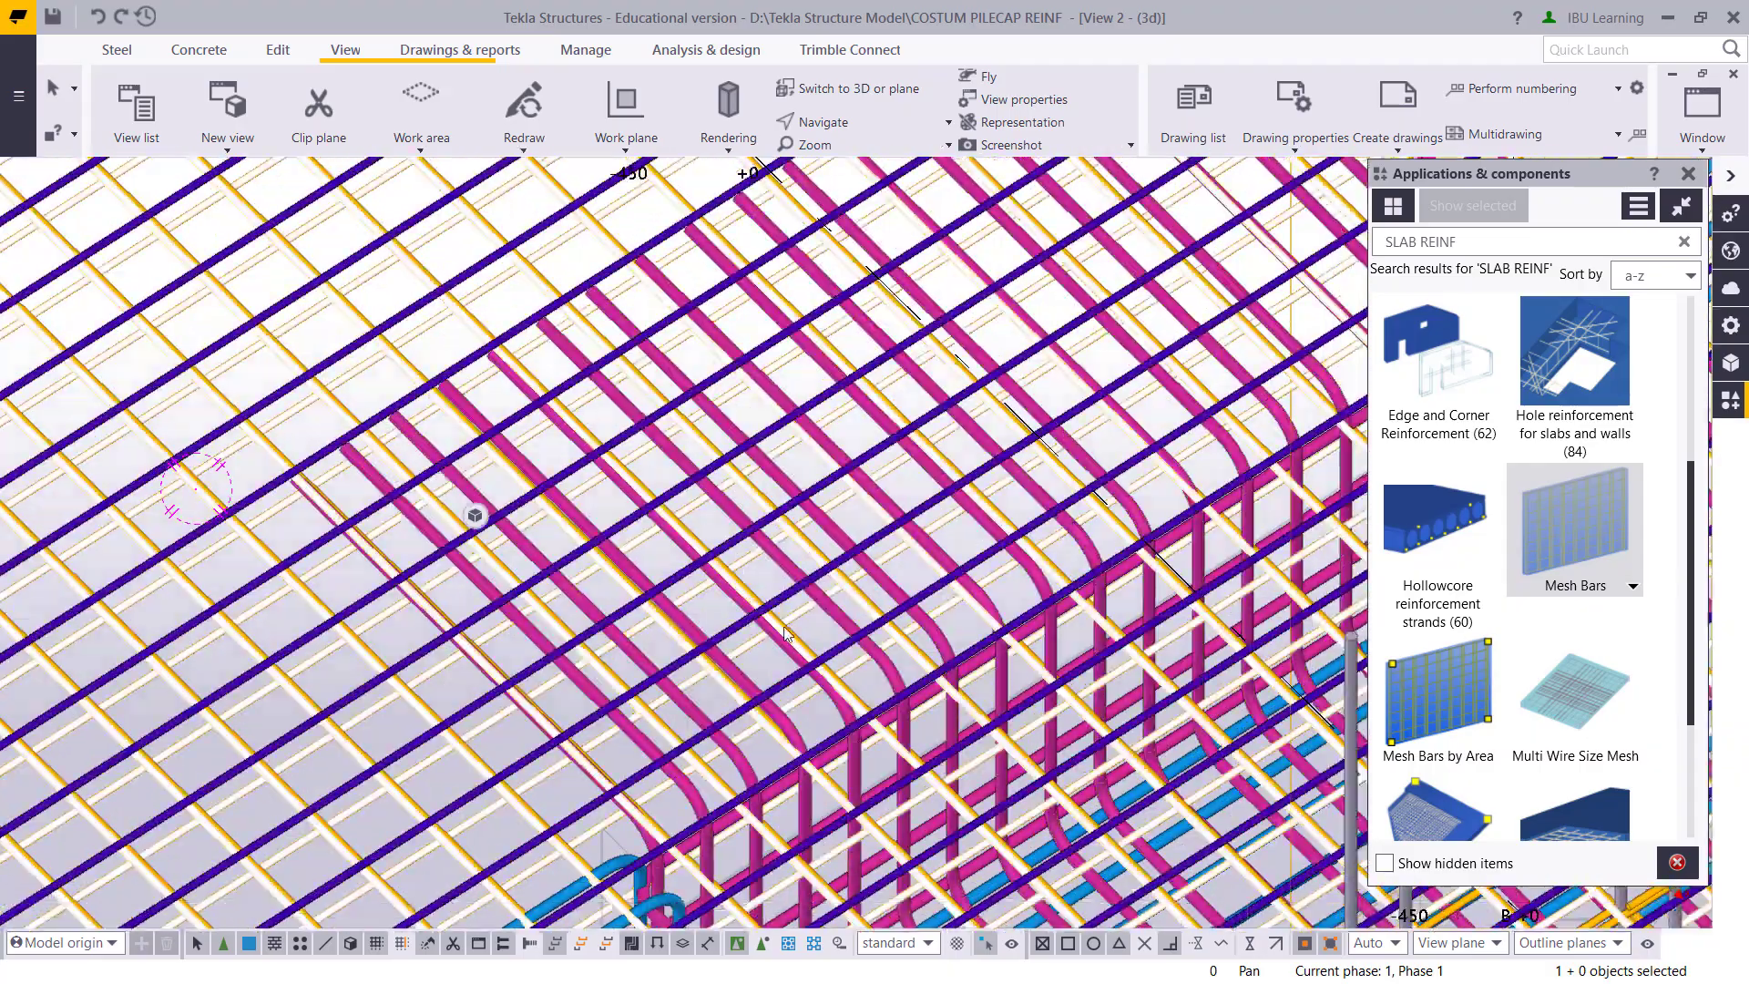
pyautogui.moveTo(784, 634); pyautogui.dragTo(596, 469, button='middle')
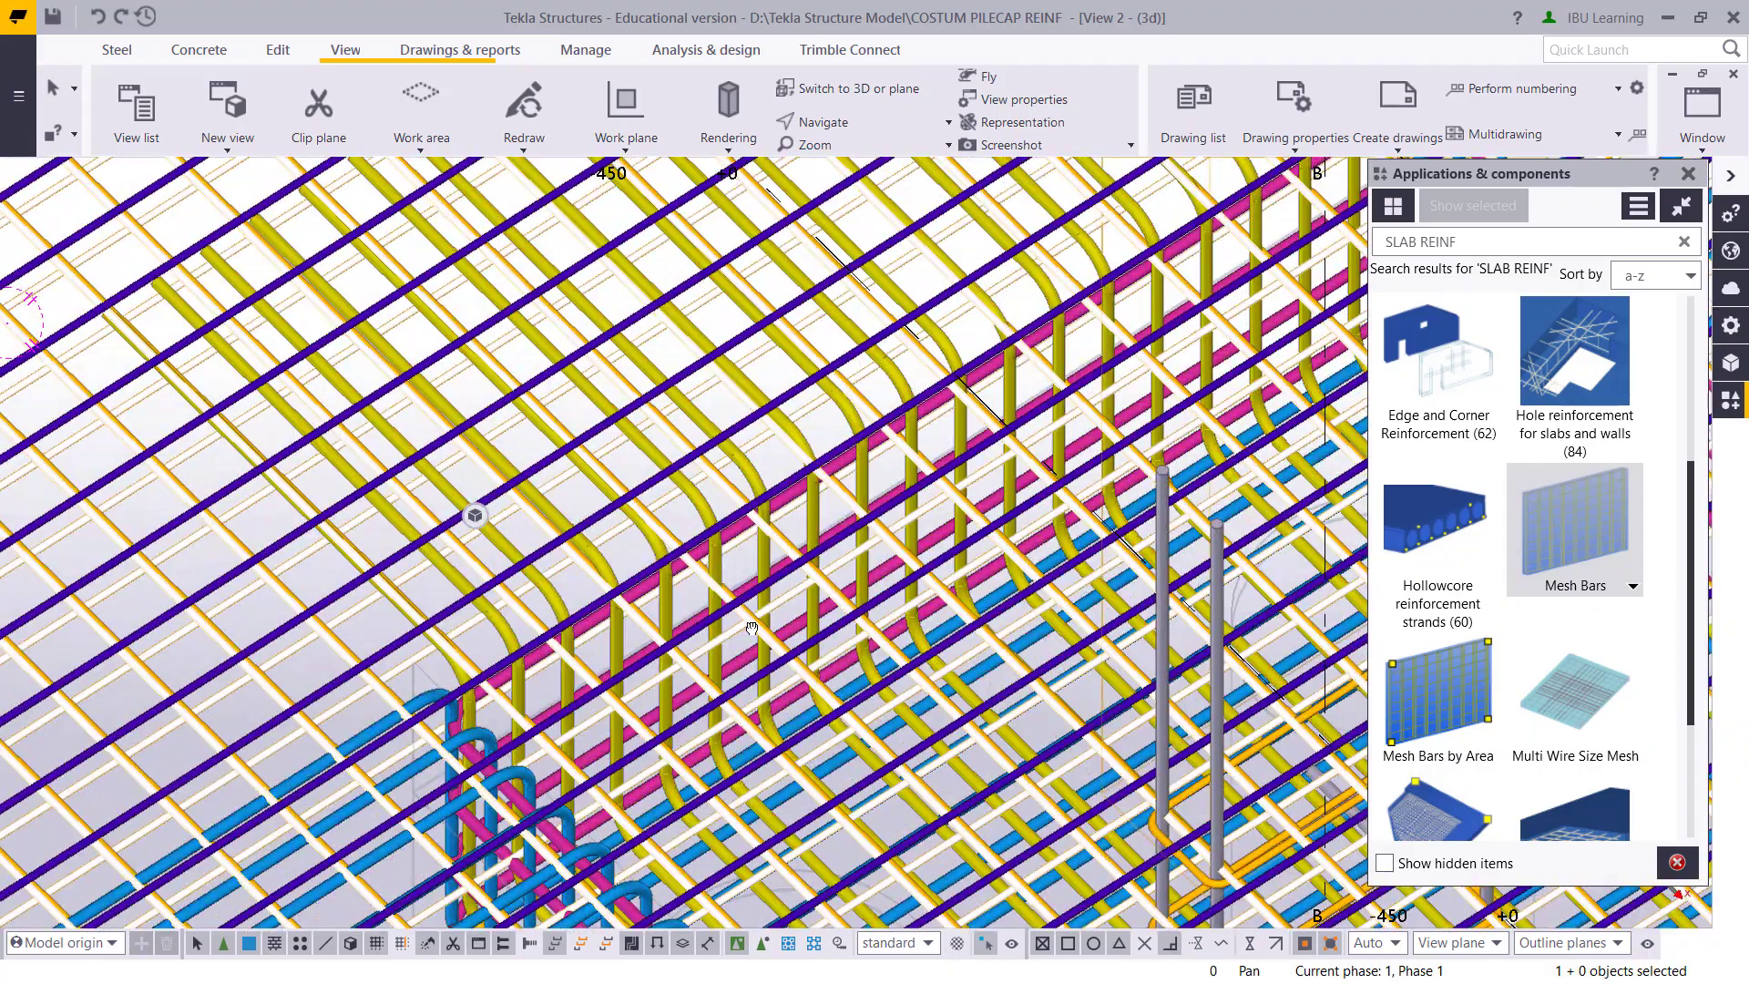
pyautogui.moveTo(751, 628); pyautogui.dragTo(783, 739, button='middle')
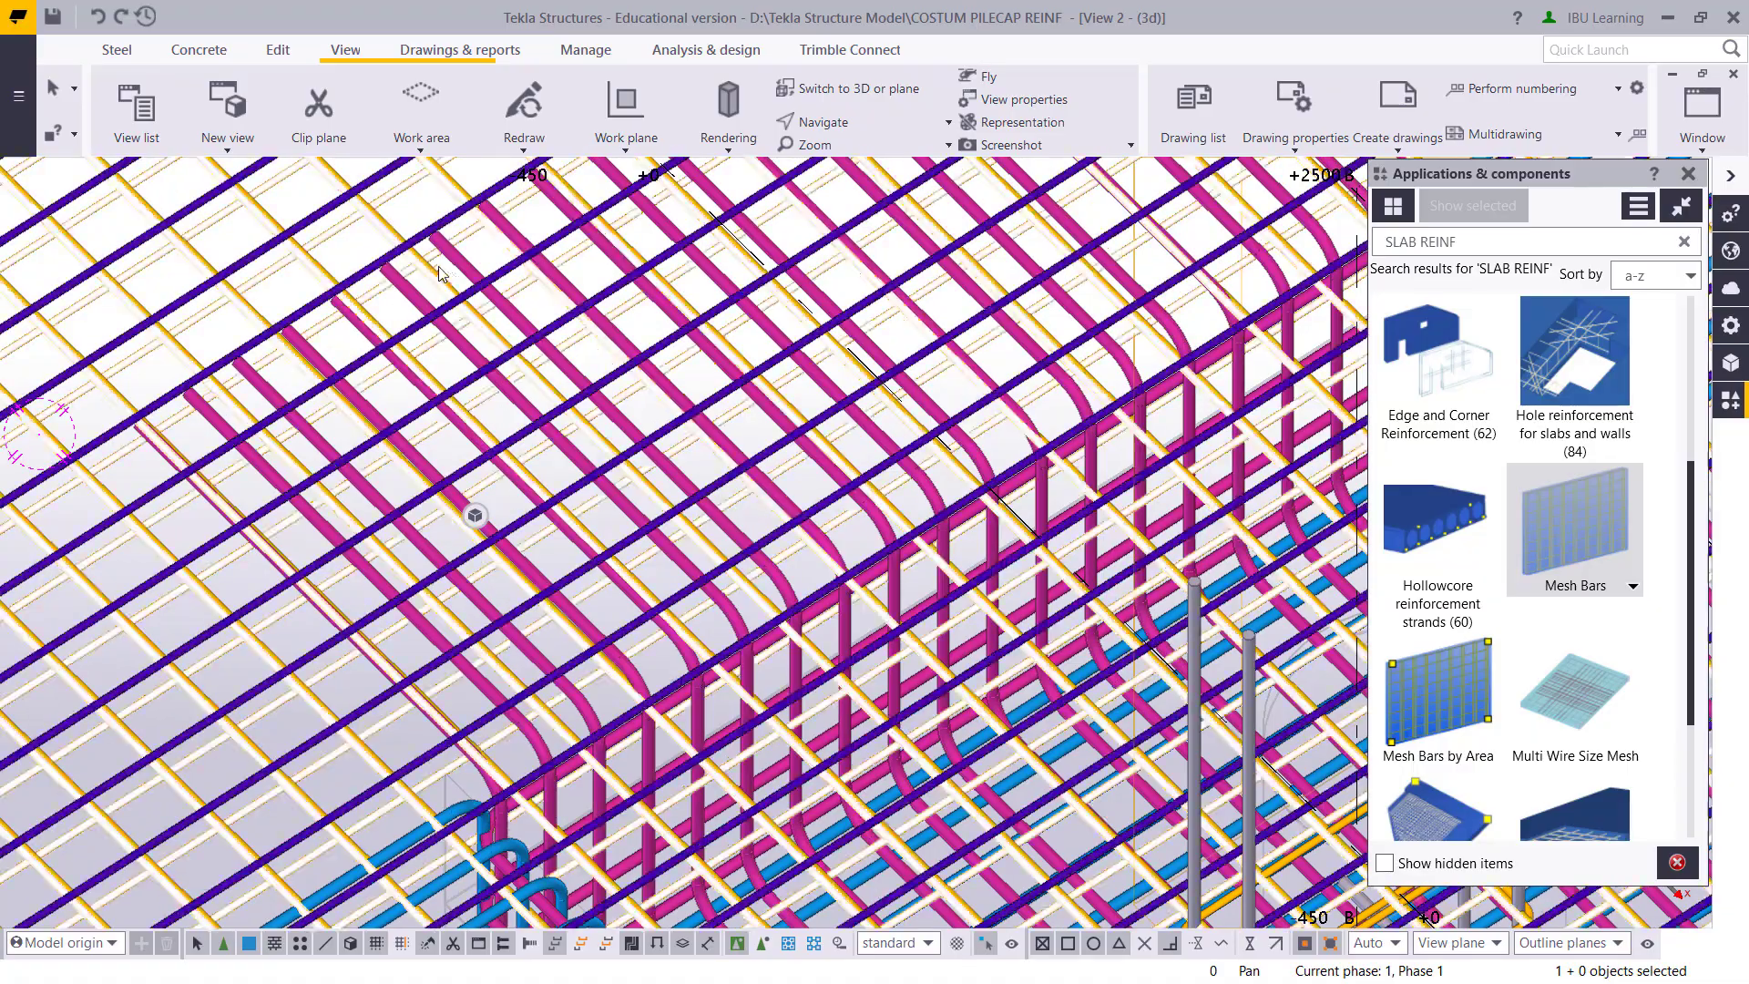
pyautogui.scroll(-3, 446, 266)
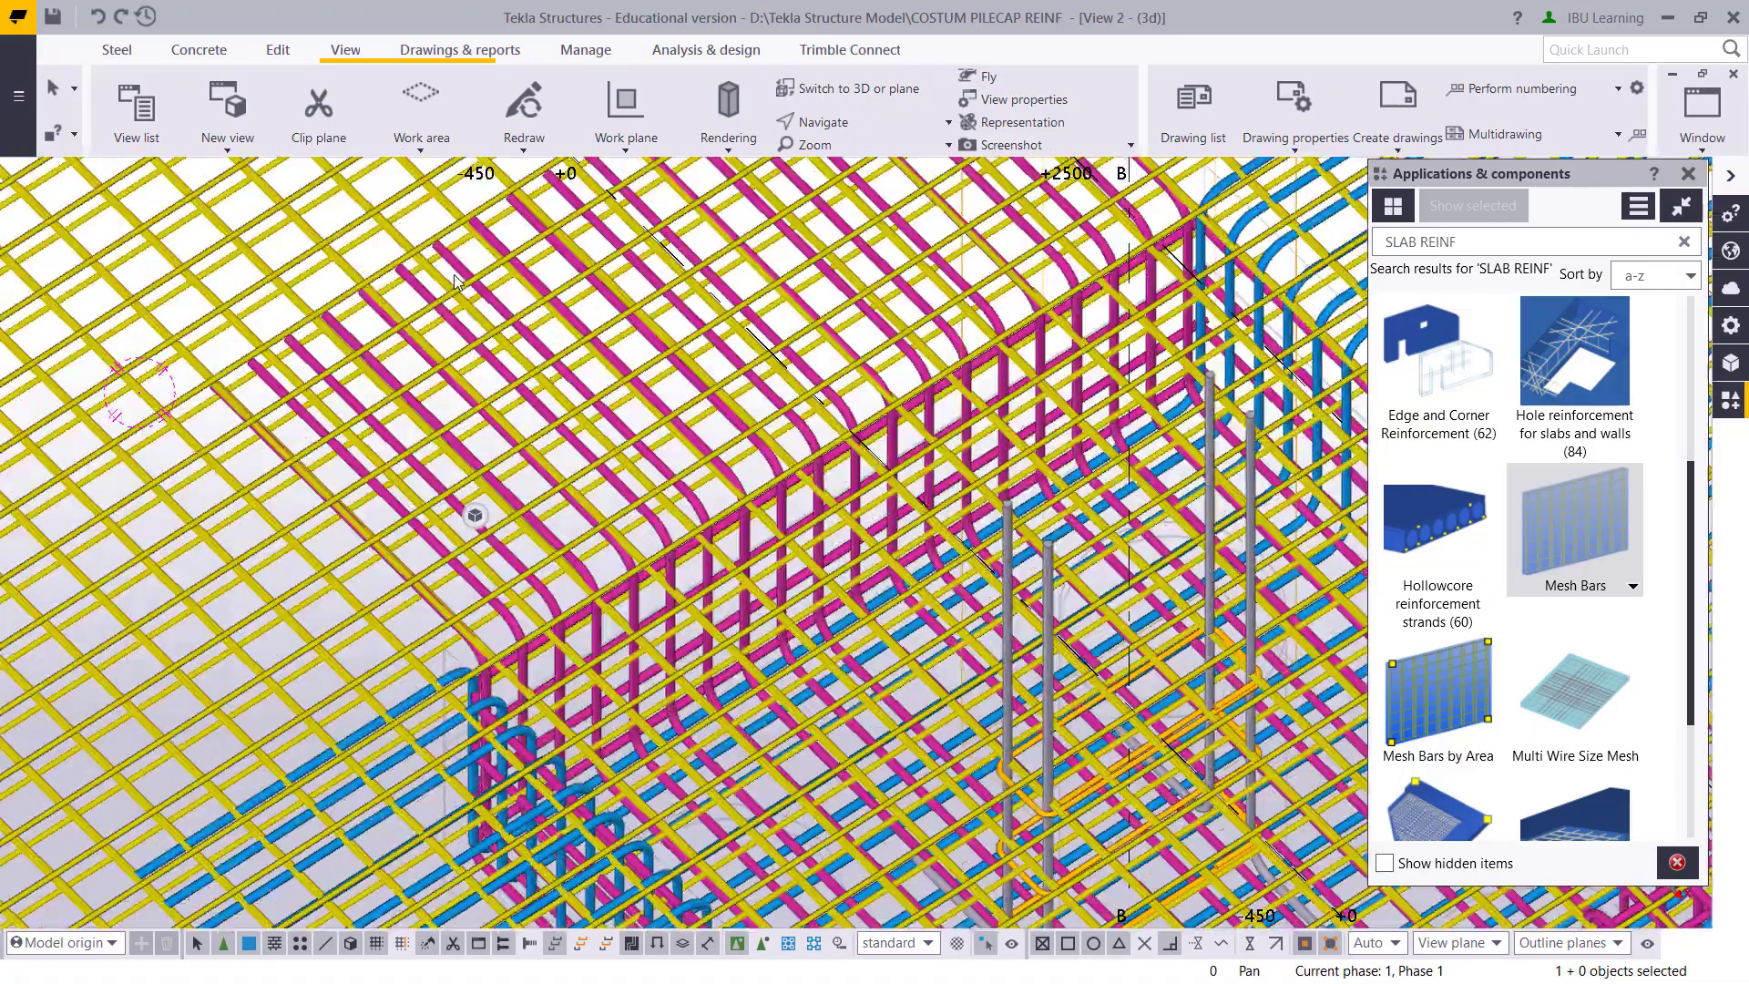
pyautogui.scroll(-10, 805, 577)
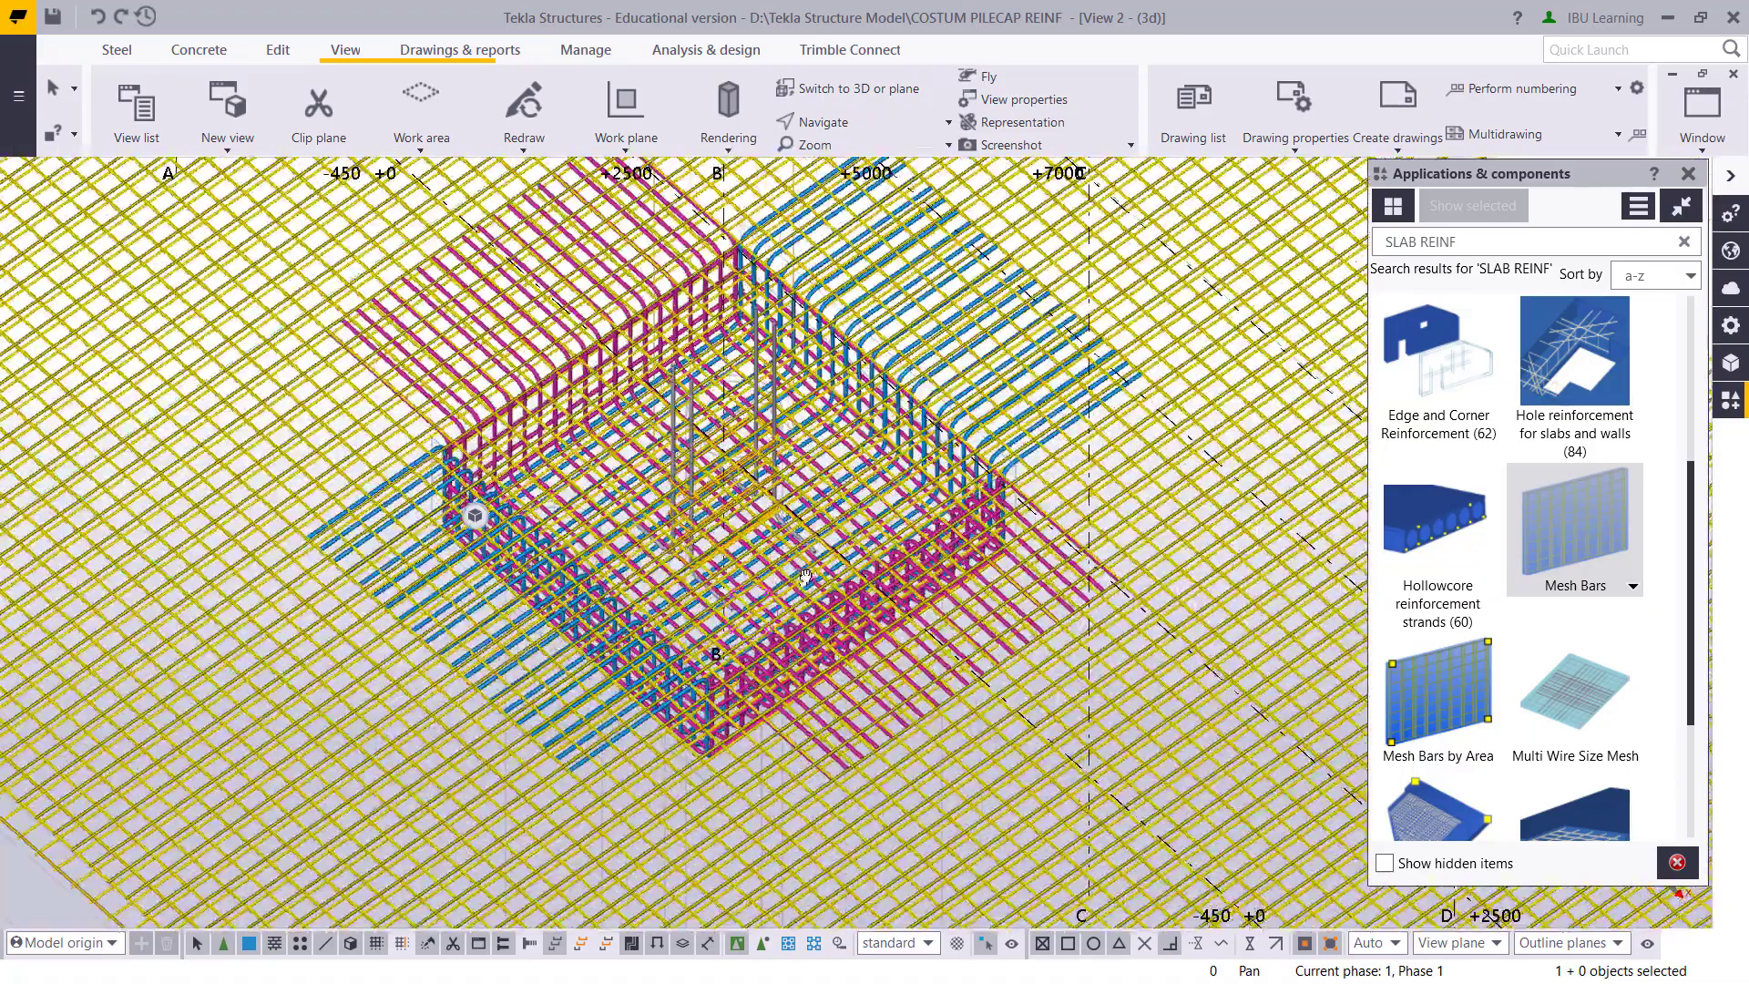
# Turn to a side elevation and show the slab, column and piles as solid parts
pyautogui.moveTo(805, 577)
pyautogui.keyDown('ctrl'); pyautogui.mouseDown(button='middle')
pyautogui.moveTo(833, 390)
pyautogui.moveTo(849, 459)
pyautogui.mouseUp(button='middle'); pyautogui.keyUp('ctrl')
pyautogui.scroll(1, 609, 679)
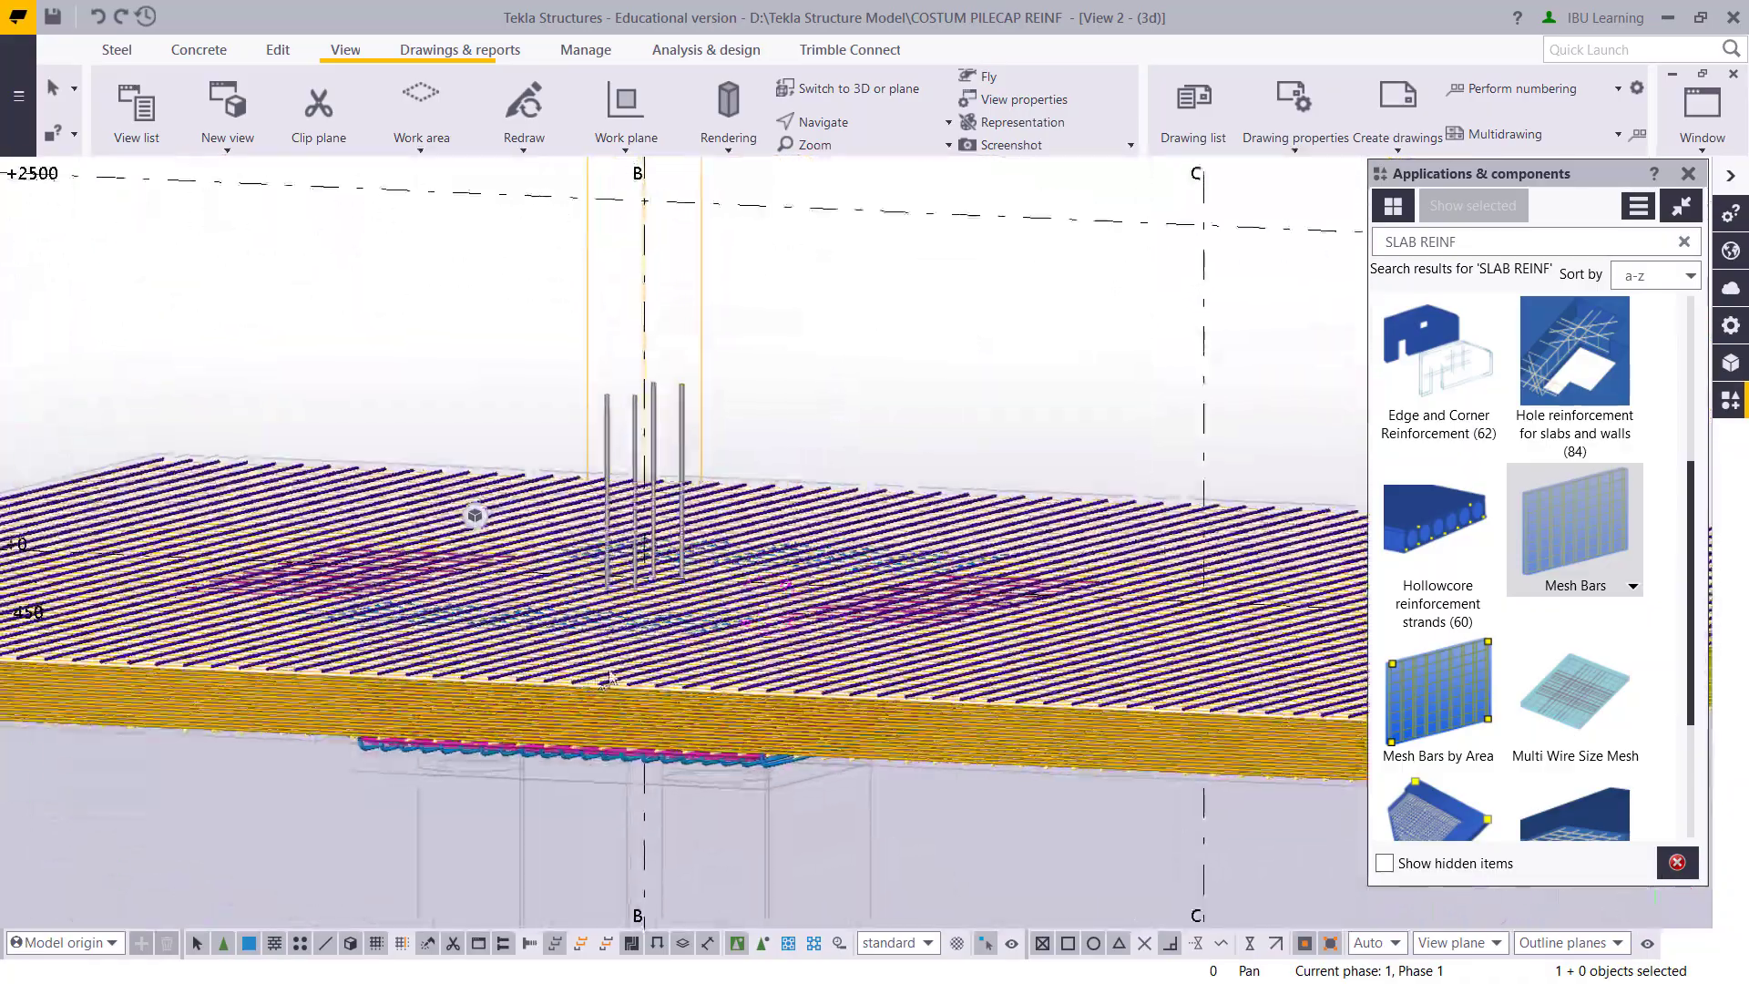
pyautogui.keyDown('ctrl'); pyautogui.moveTo(609, 679); pyautogui.dragTo(545, 625, button='middle'); pyautogui.keyUp('ctrl')
pyautogui.scroll(-5, 544, 625)
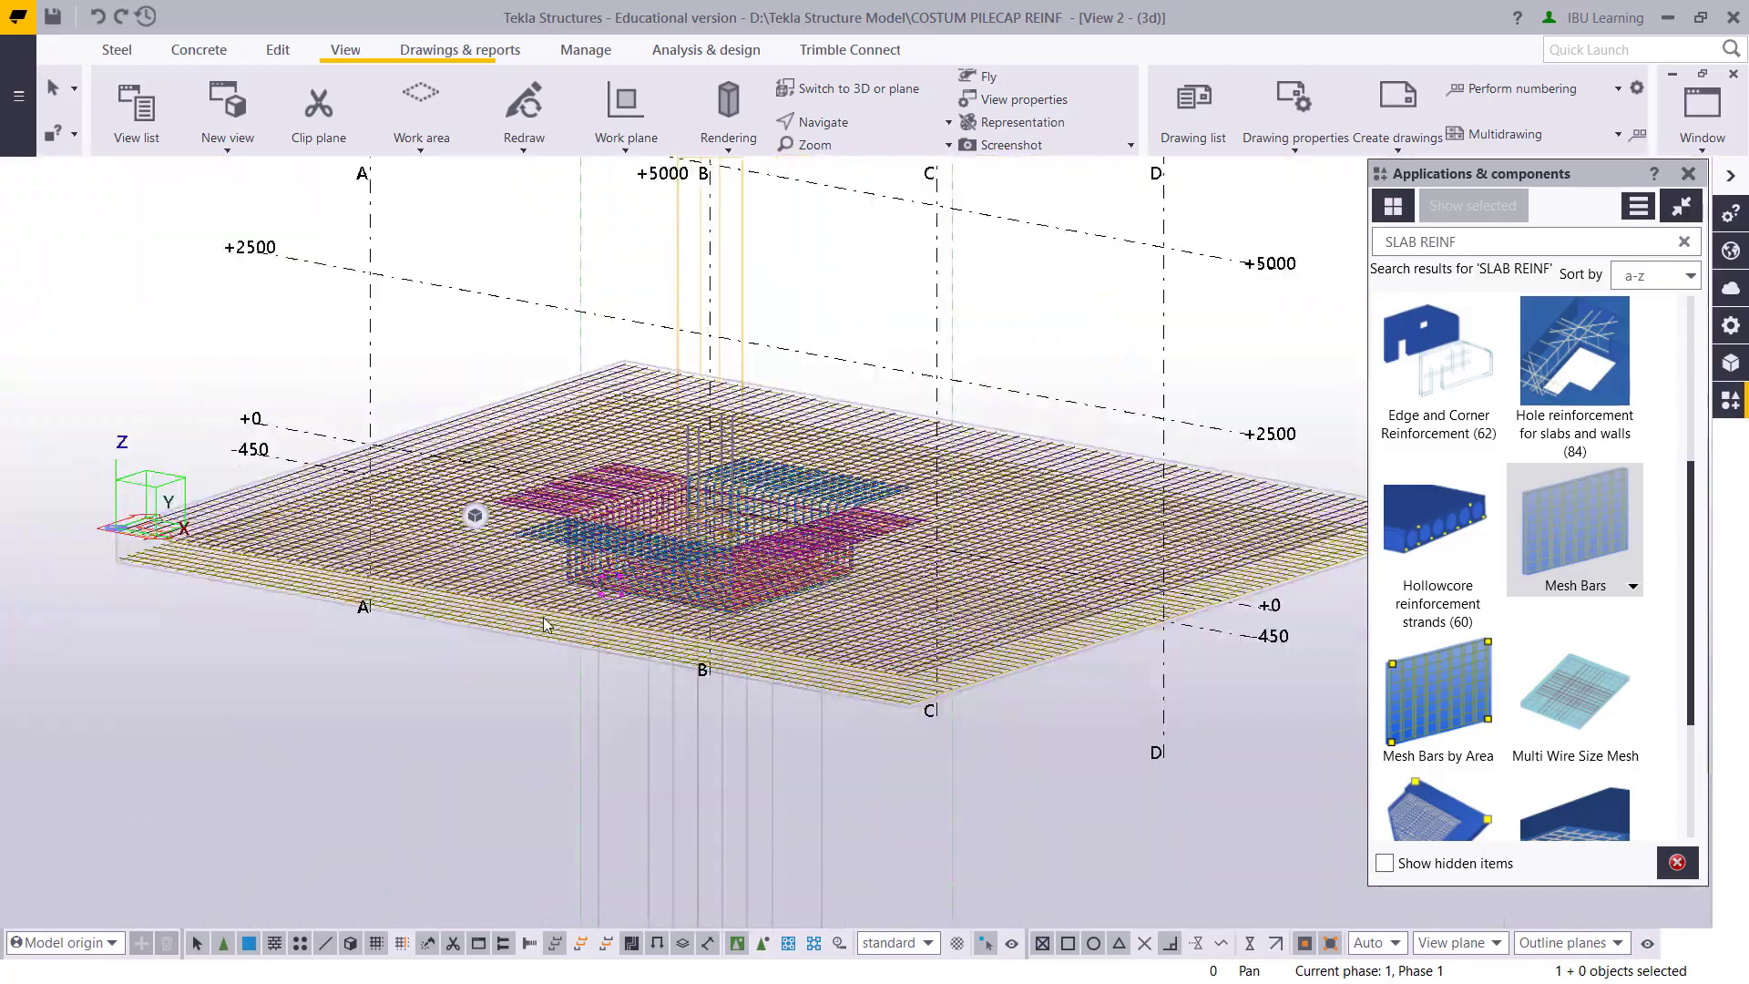
pyautogui.hotkey('ctrl', '4')
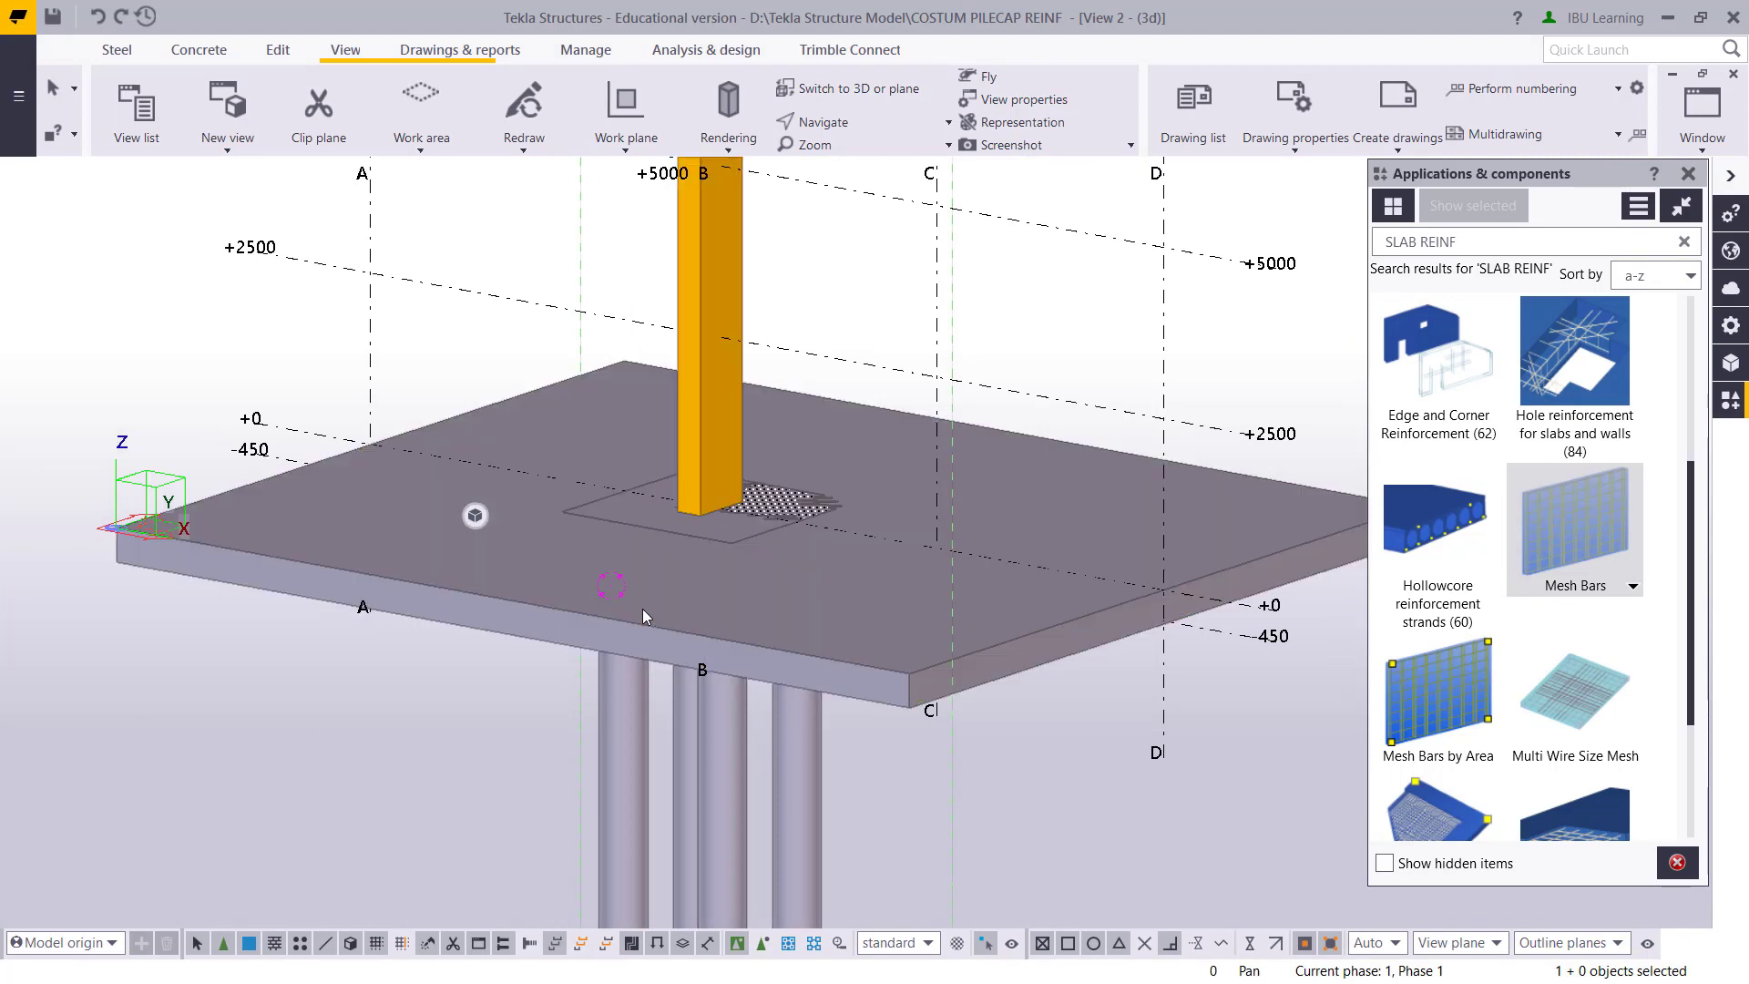
# Place clip planes on the slab's front face and through the pile cap
pyautogui.scroll(2, 658, 588)
pyautogui.hotkey('shift', 'x')
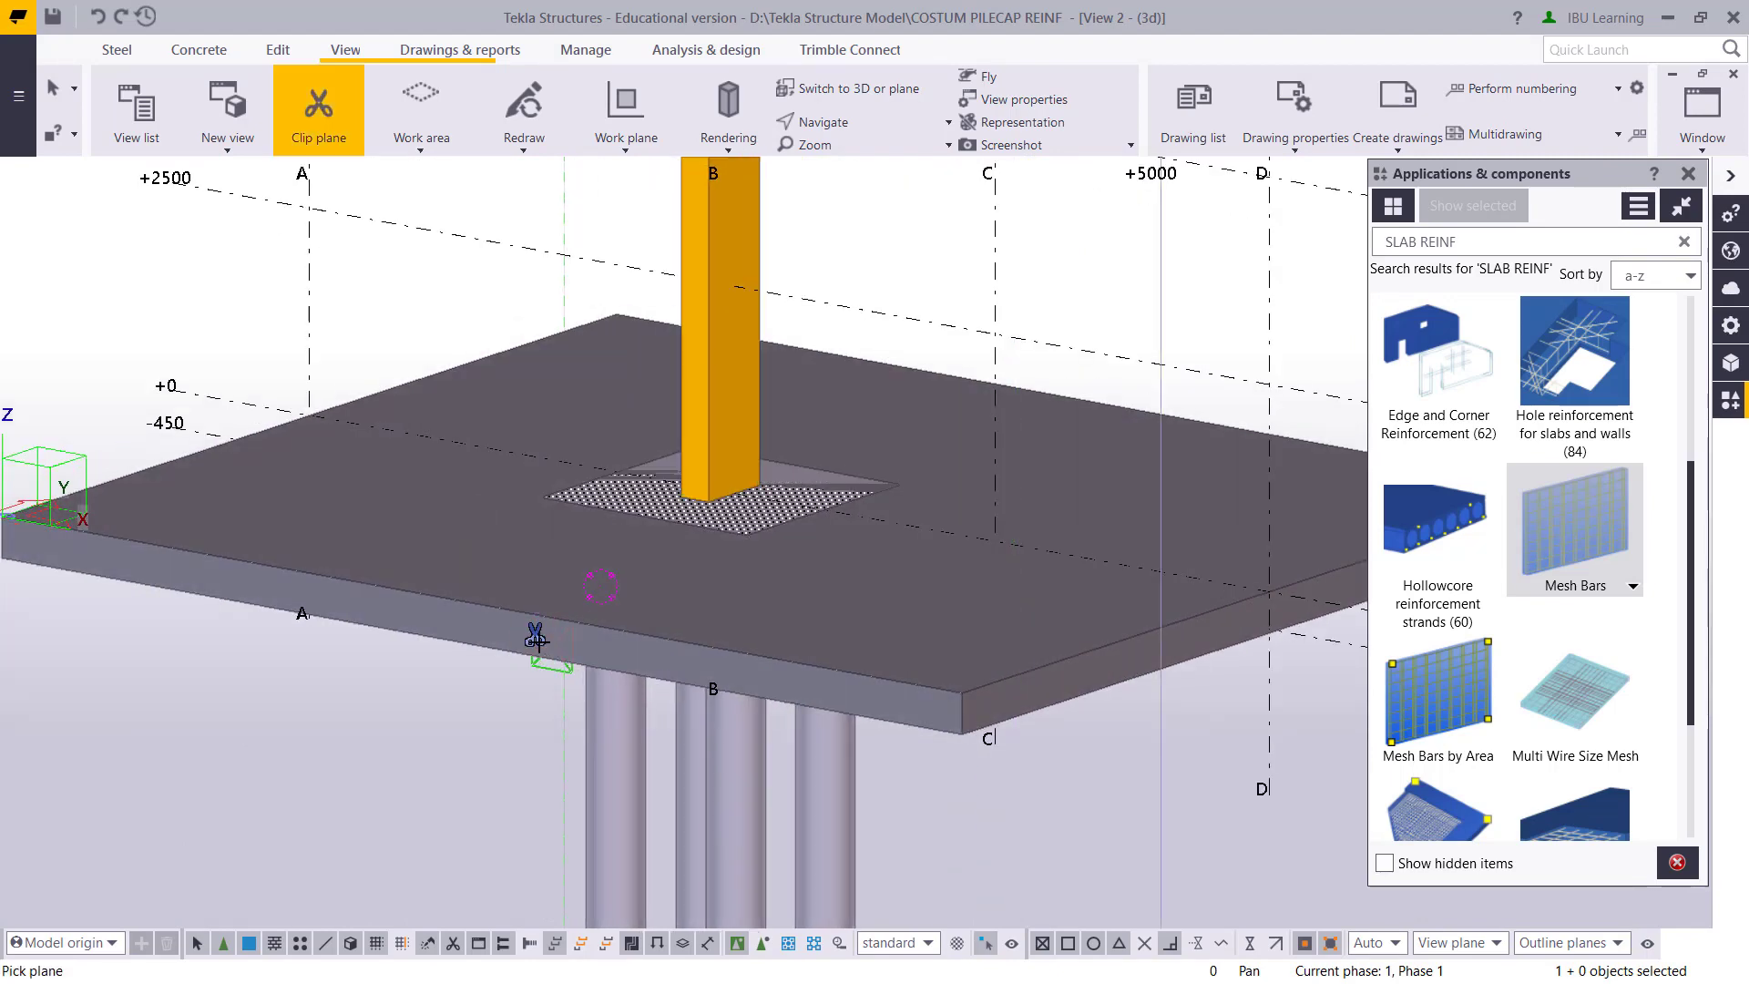
pyautogui.click(535, 640)
pyautogui.click(772, 546)
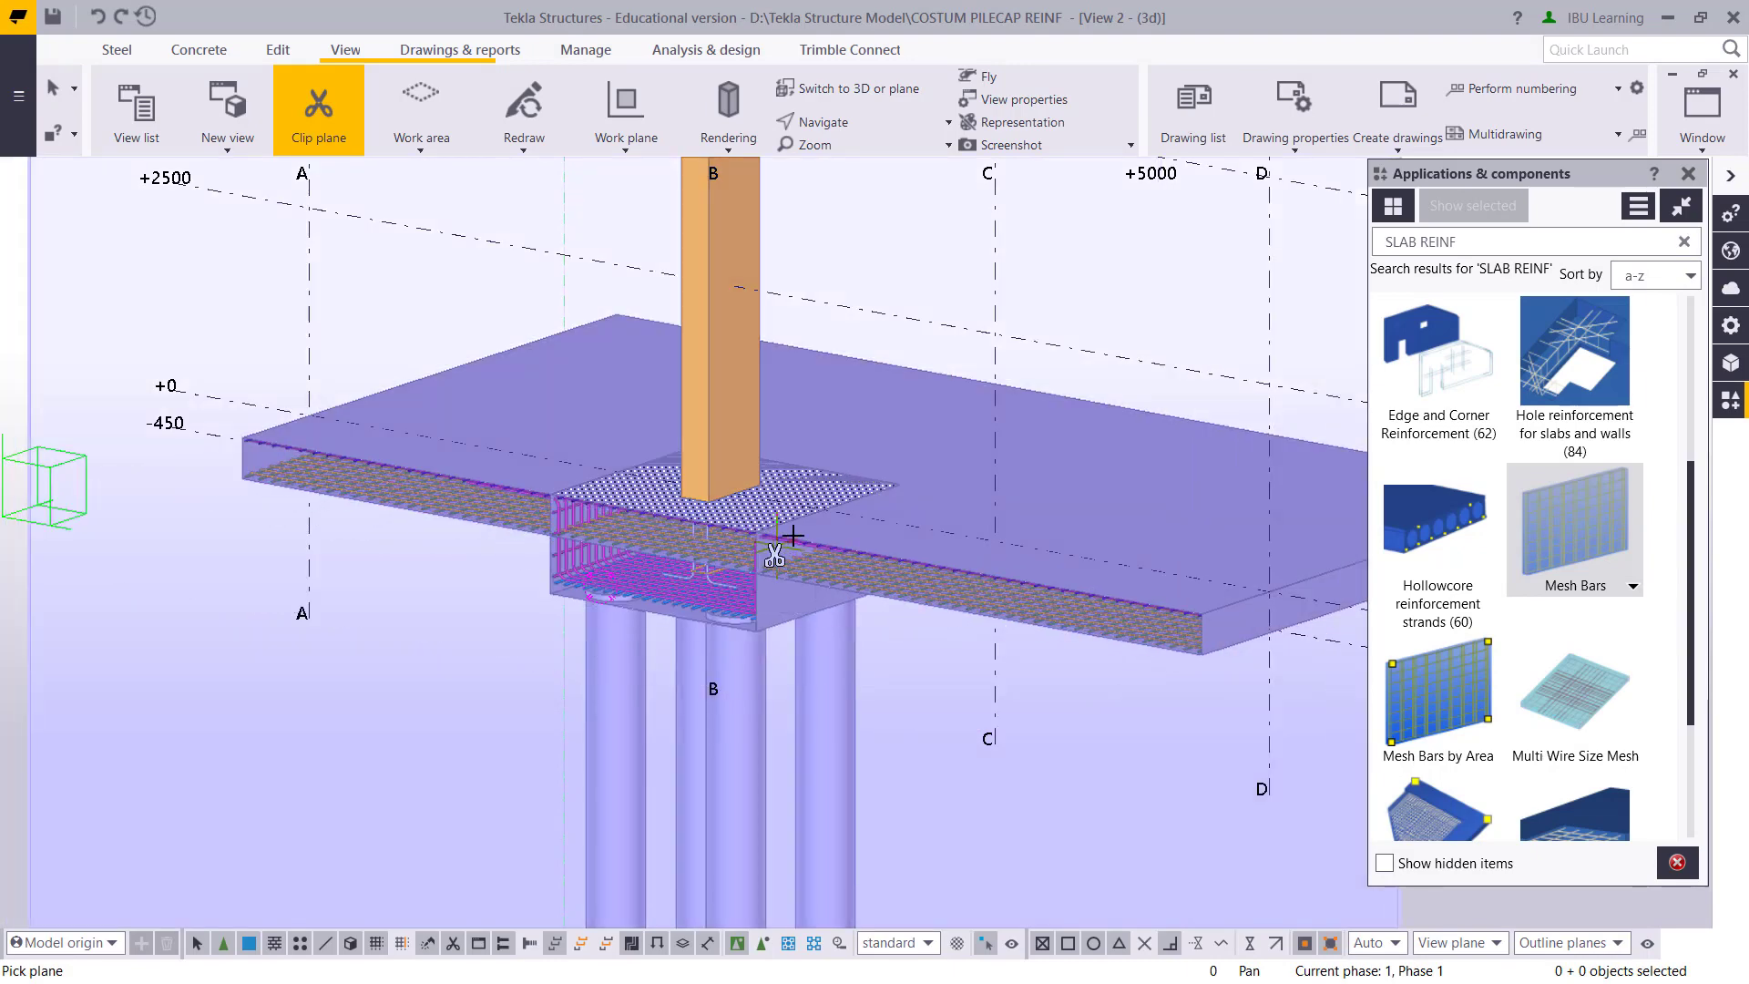
# Orbit and zoom into the cut to see the exposed U-bars, slab meshes and column starters
pyautogui.scroll(5, 691, 534)
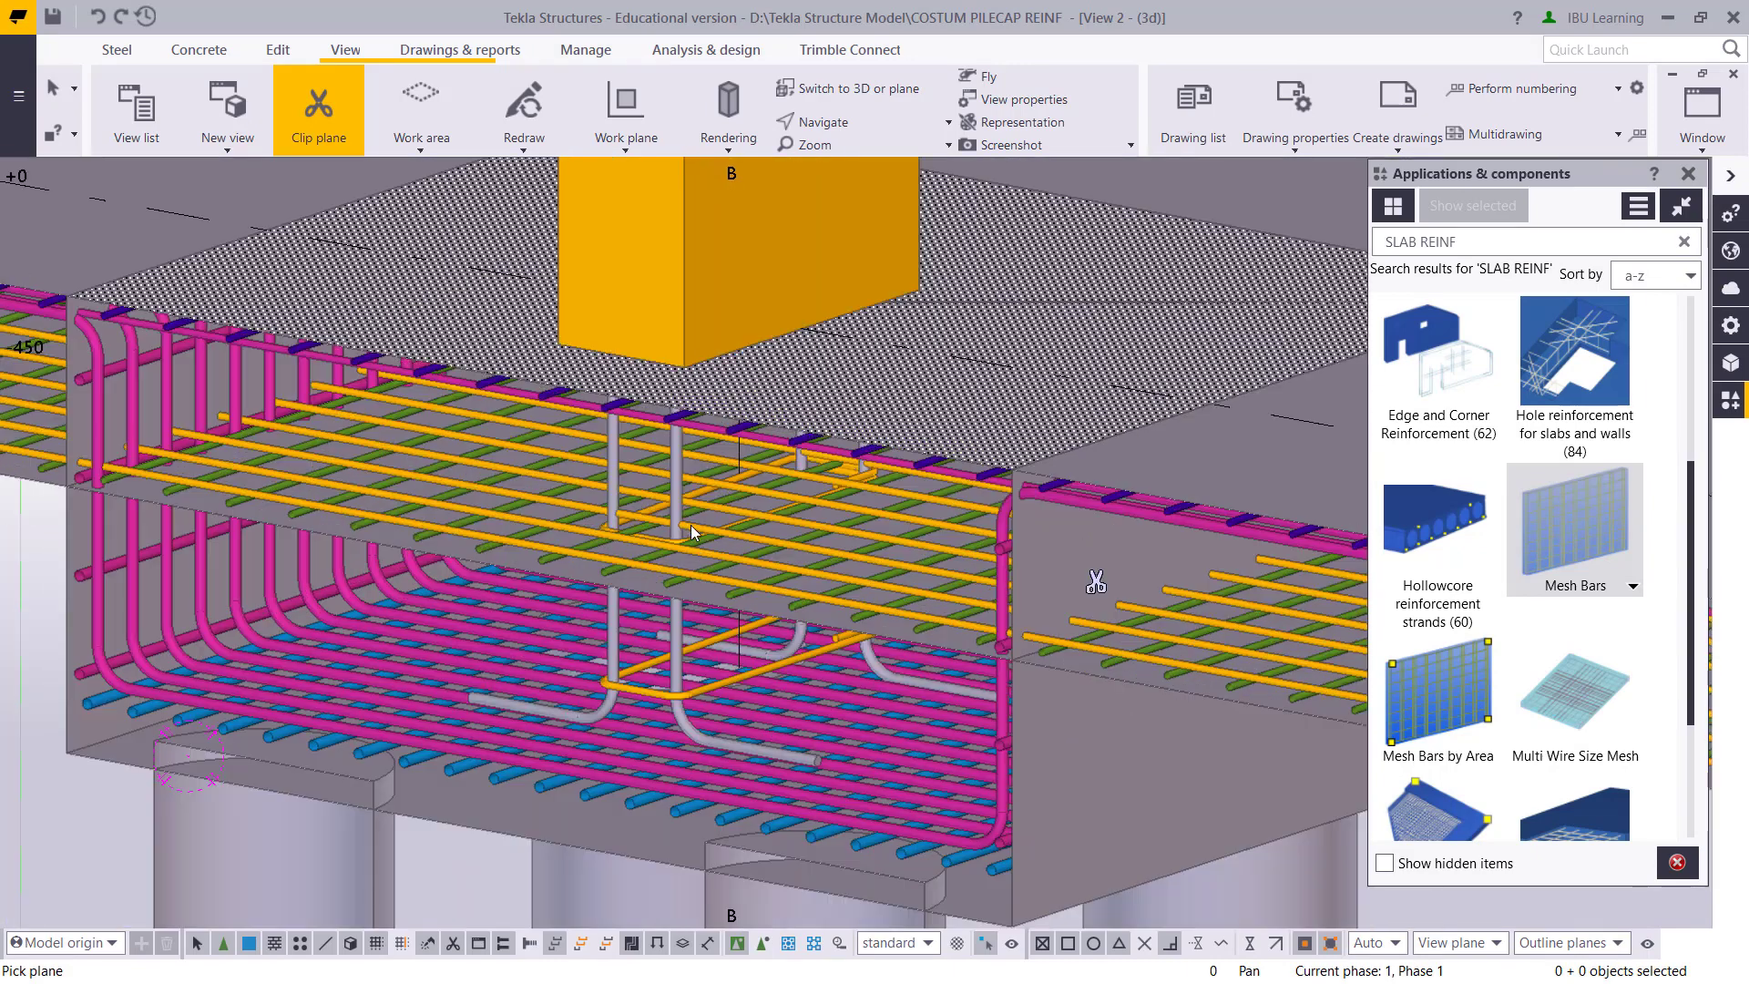
pyautogui.scroll(-3, 679, 515)
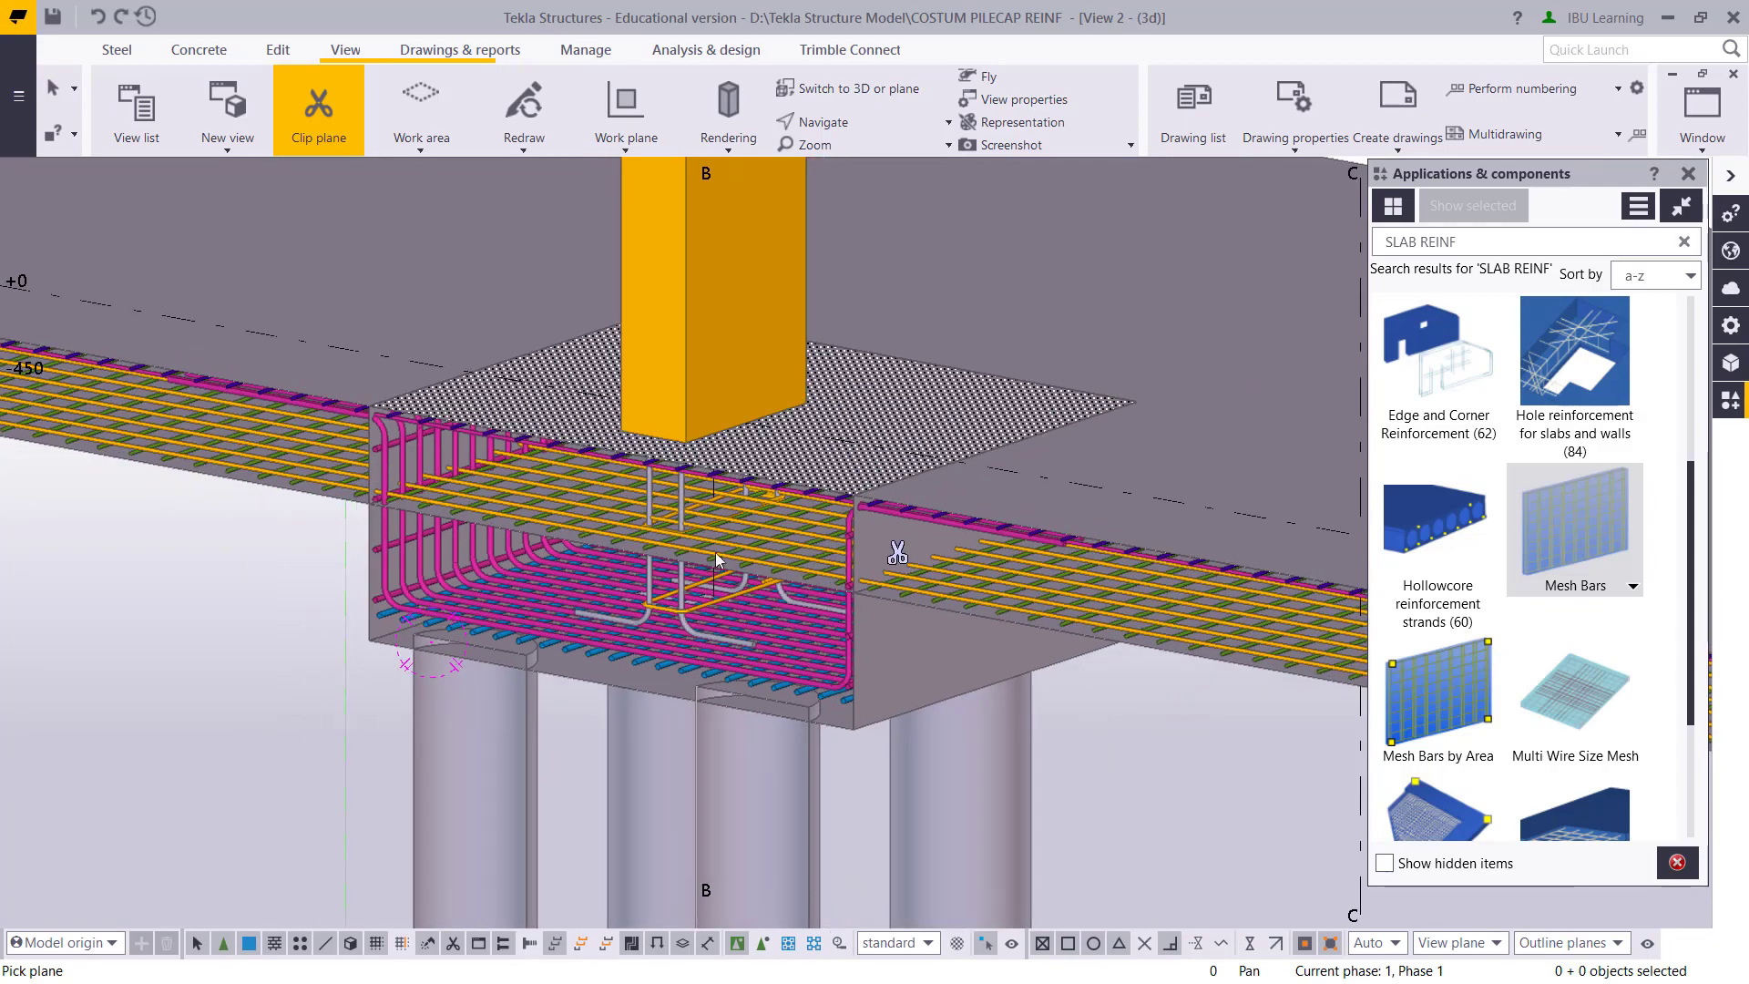
pyautogui.keyDown('ctrl'); pyautogui.moveTo(734, 547); pyautogui.dragTo(743, 583, button='middle'); pyautogui.keyUp('ctrl')
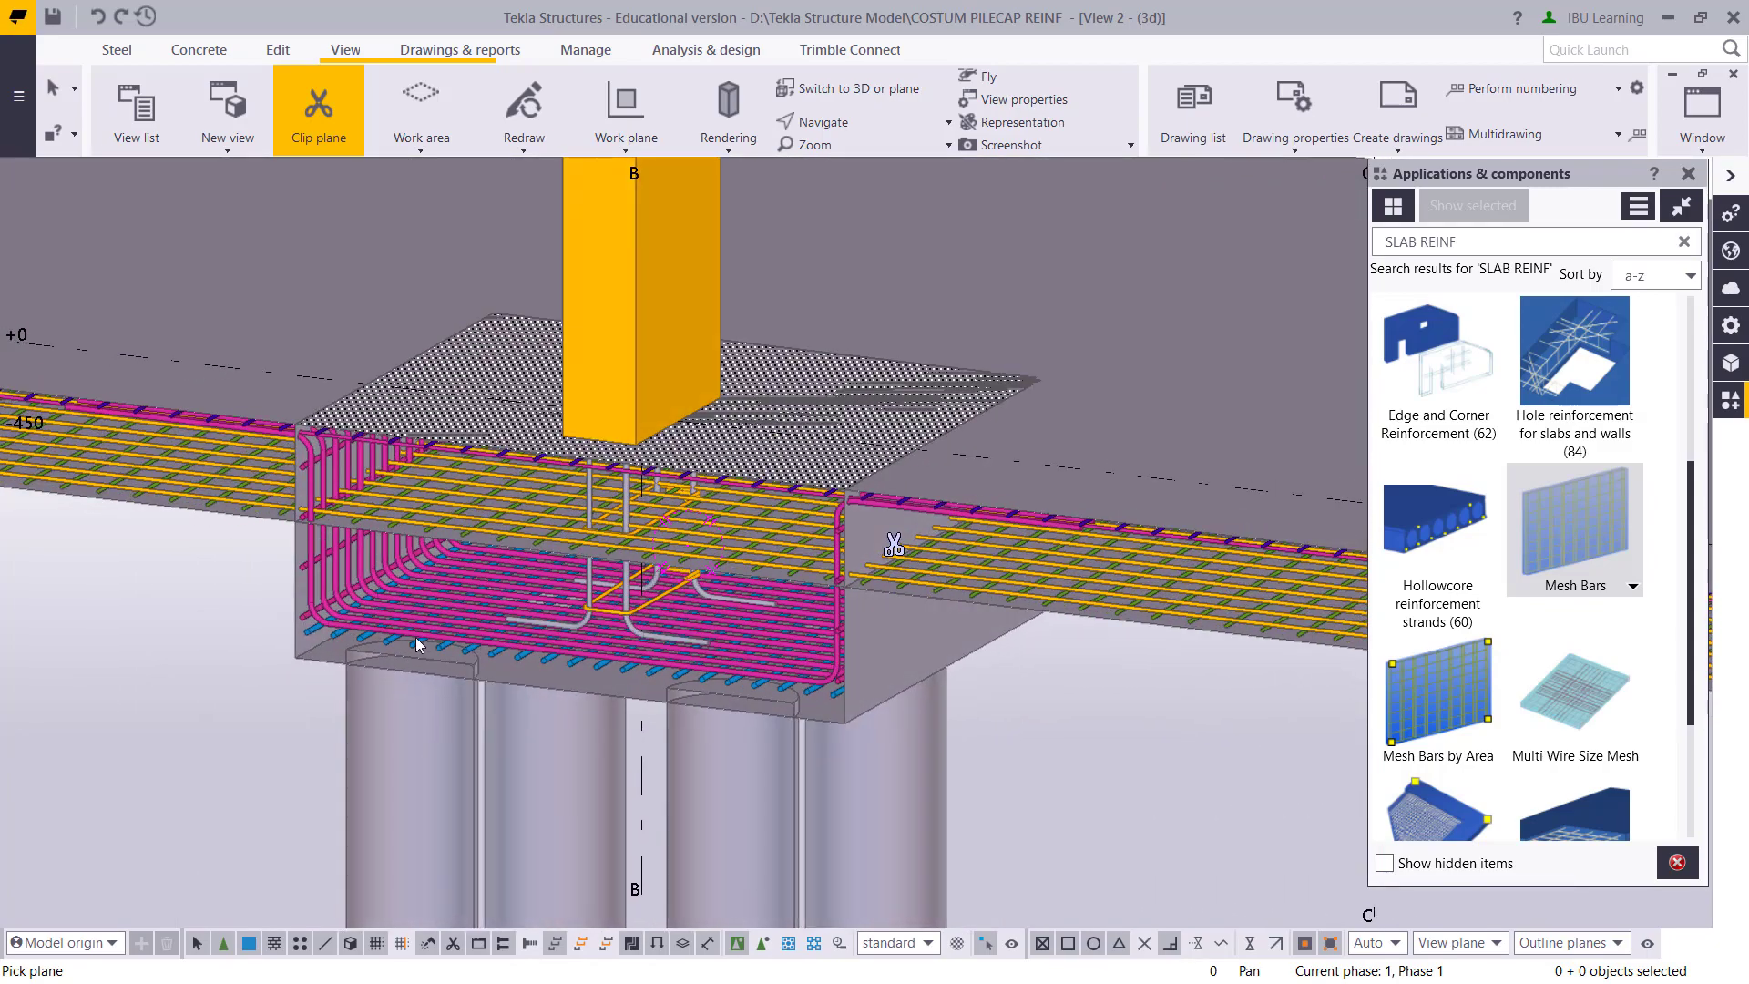
pyautogui.scroll(2, 417, 637)
pyautogui.keyDown('ctrl'); pyautogui.moveTo(409, 589); pyautogui.dragTo(283, 532, button='middle'); pyautogui.keyUp('ctrl')
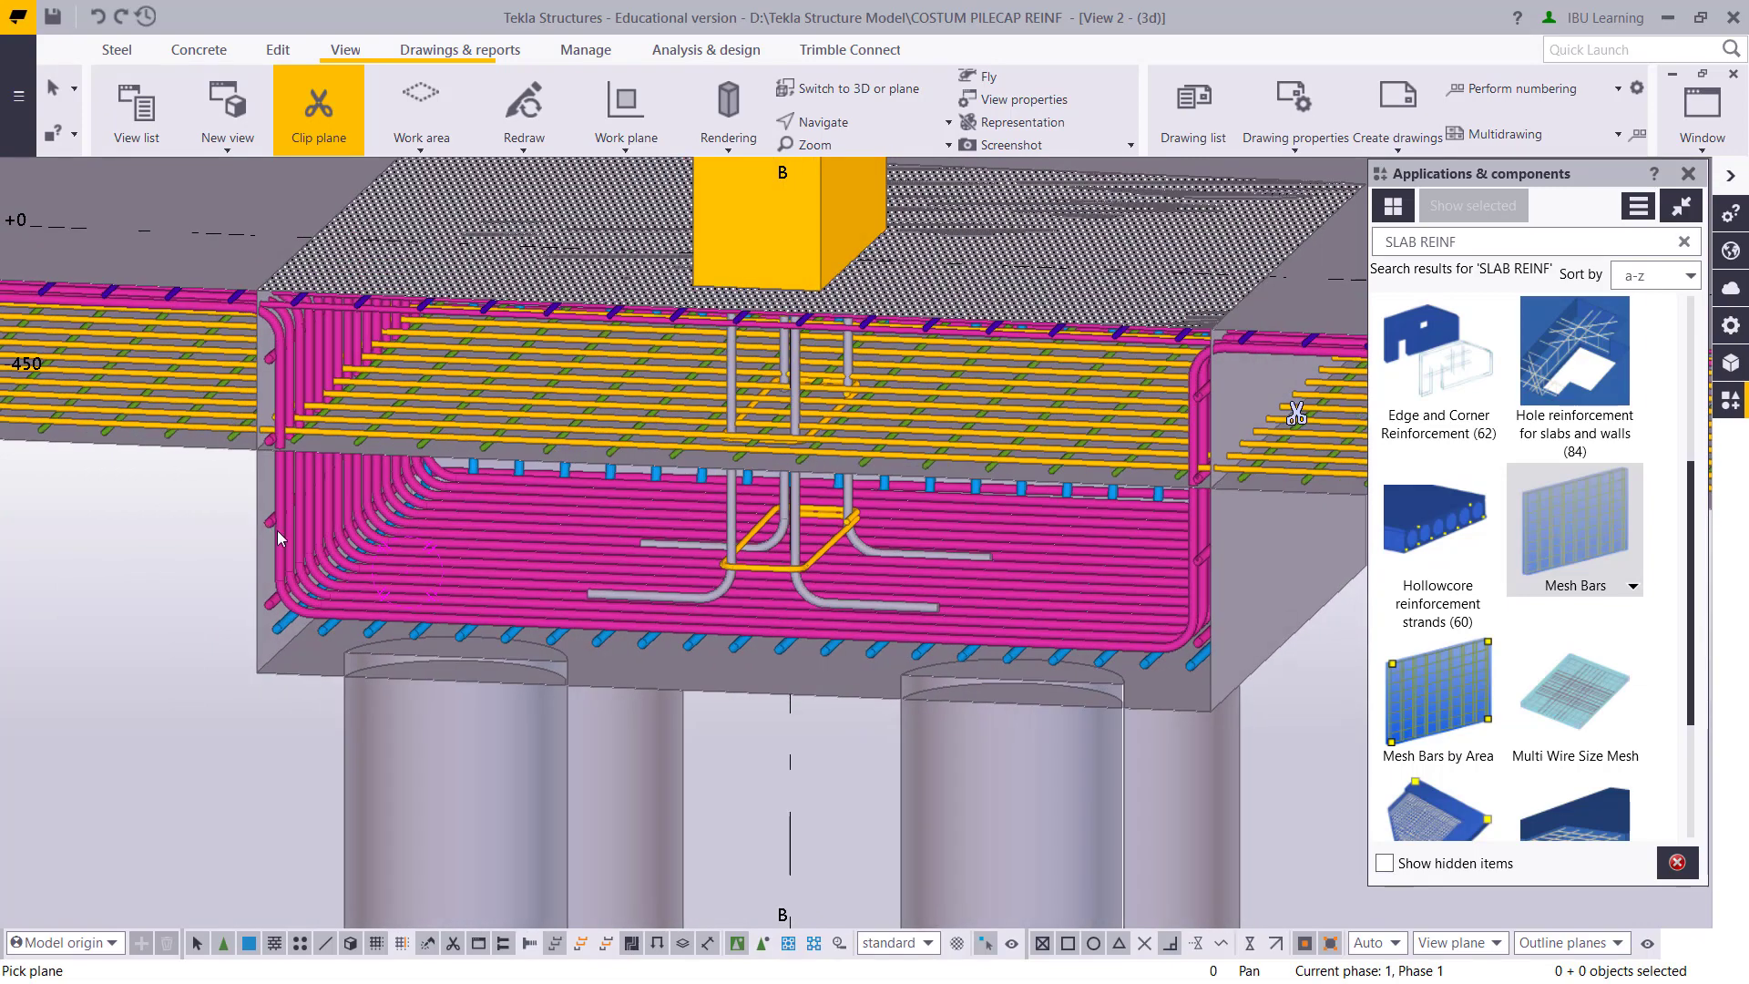
pyautogui.scroll(2, 277, 530)
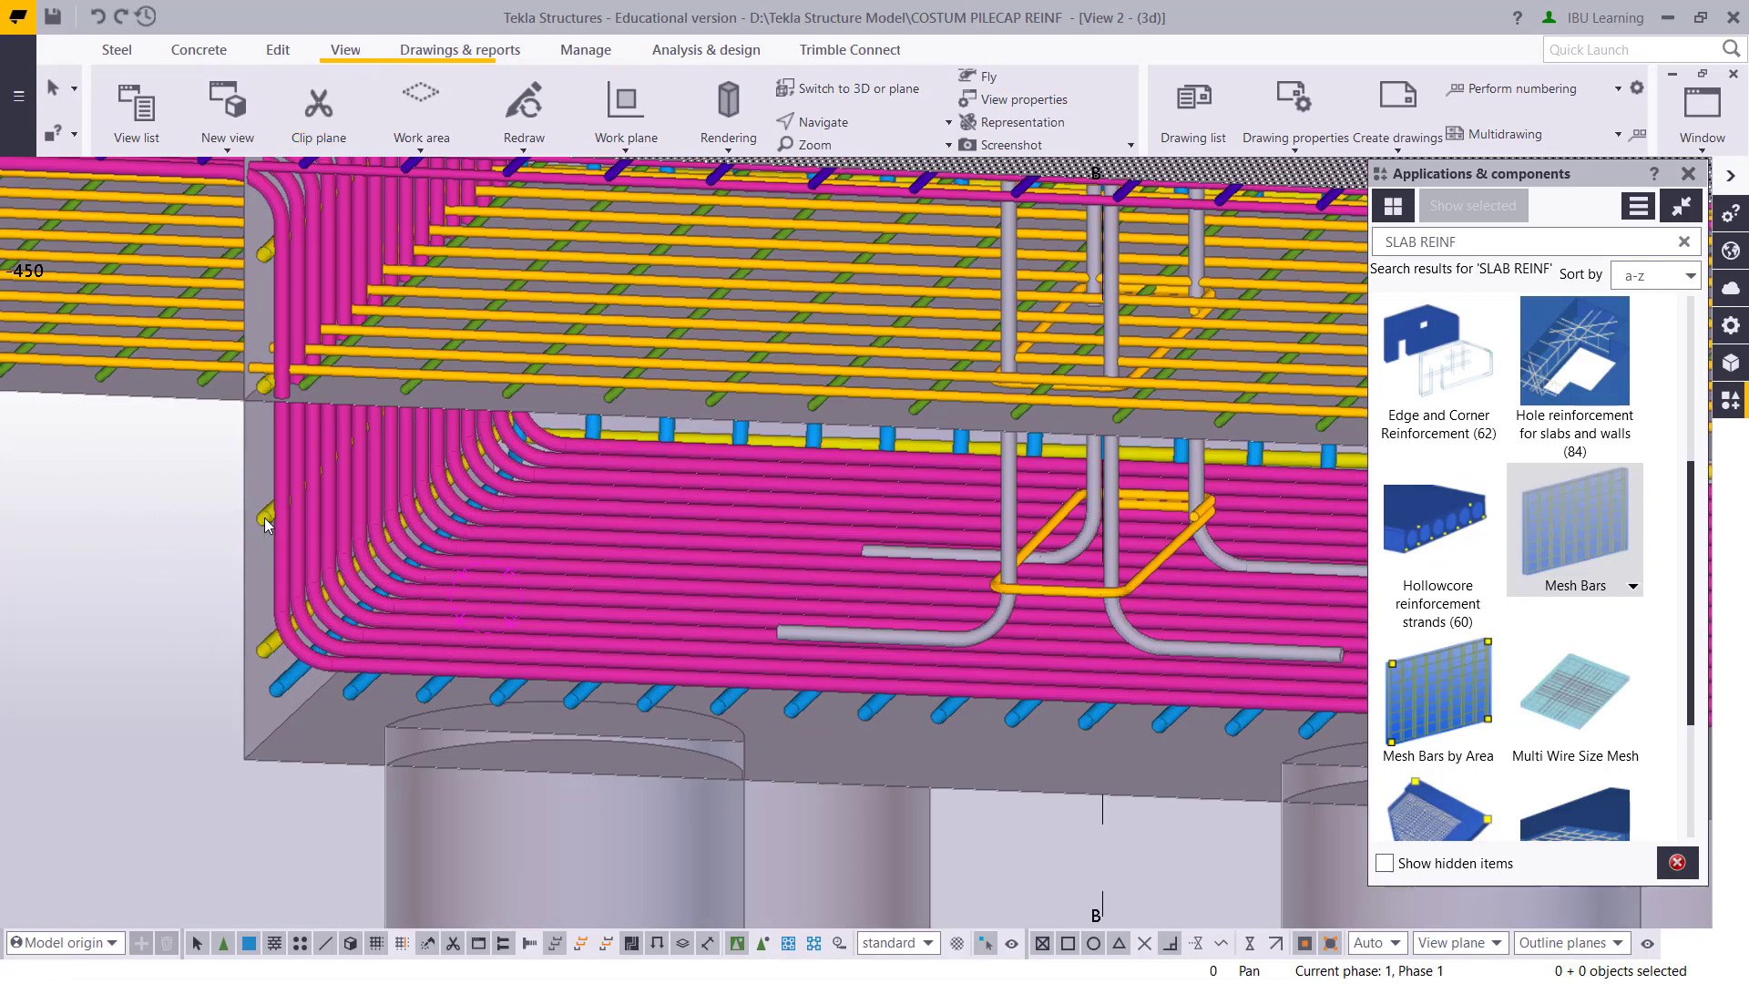
# Change the U-bar group's class from 9 to 4 so it displays in magenta
pyautogui.doubleClick(265, 524)
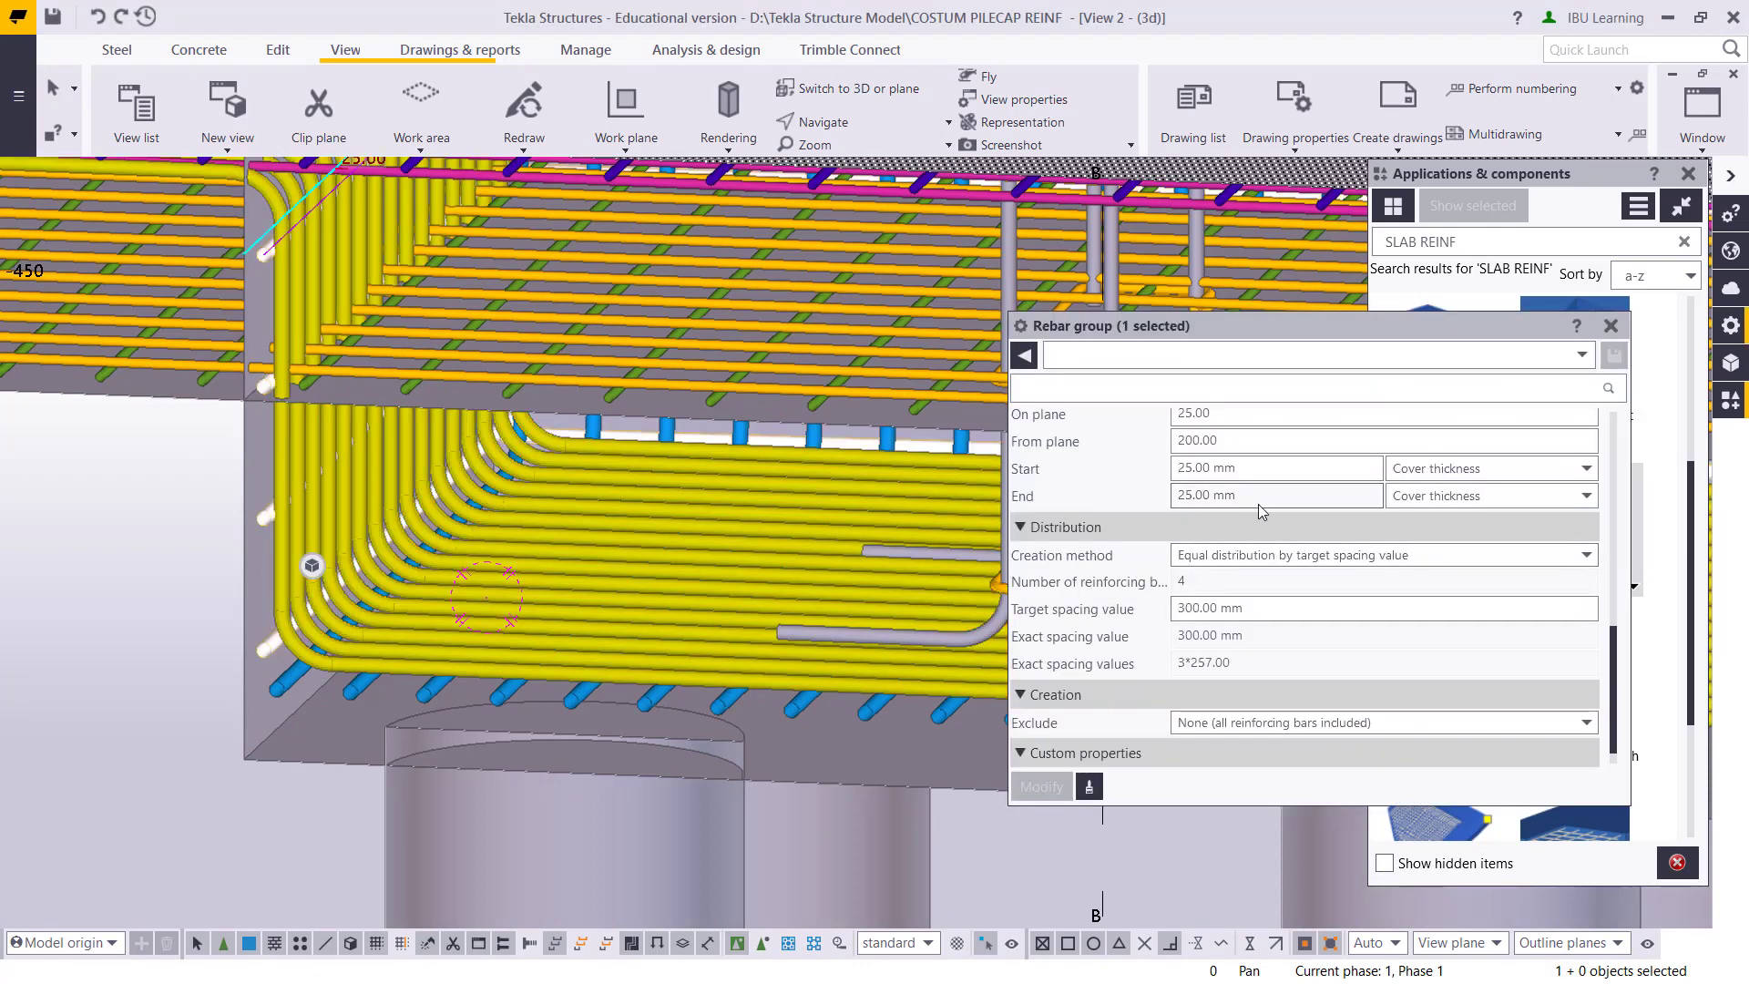
pyautogui.scroll(3, 1256, 615)
pyautogui.scroll(5, 1263, 580)
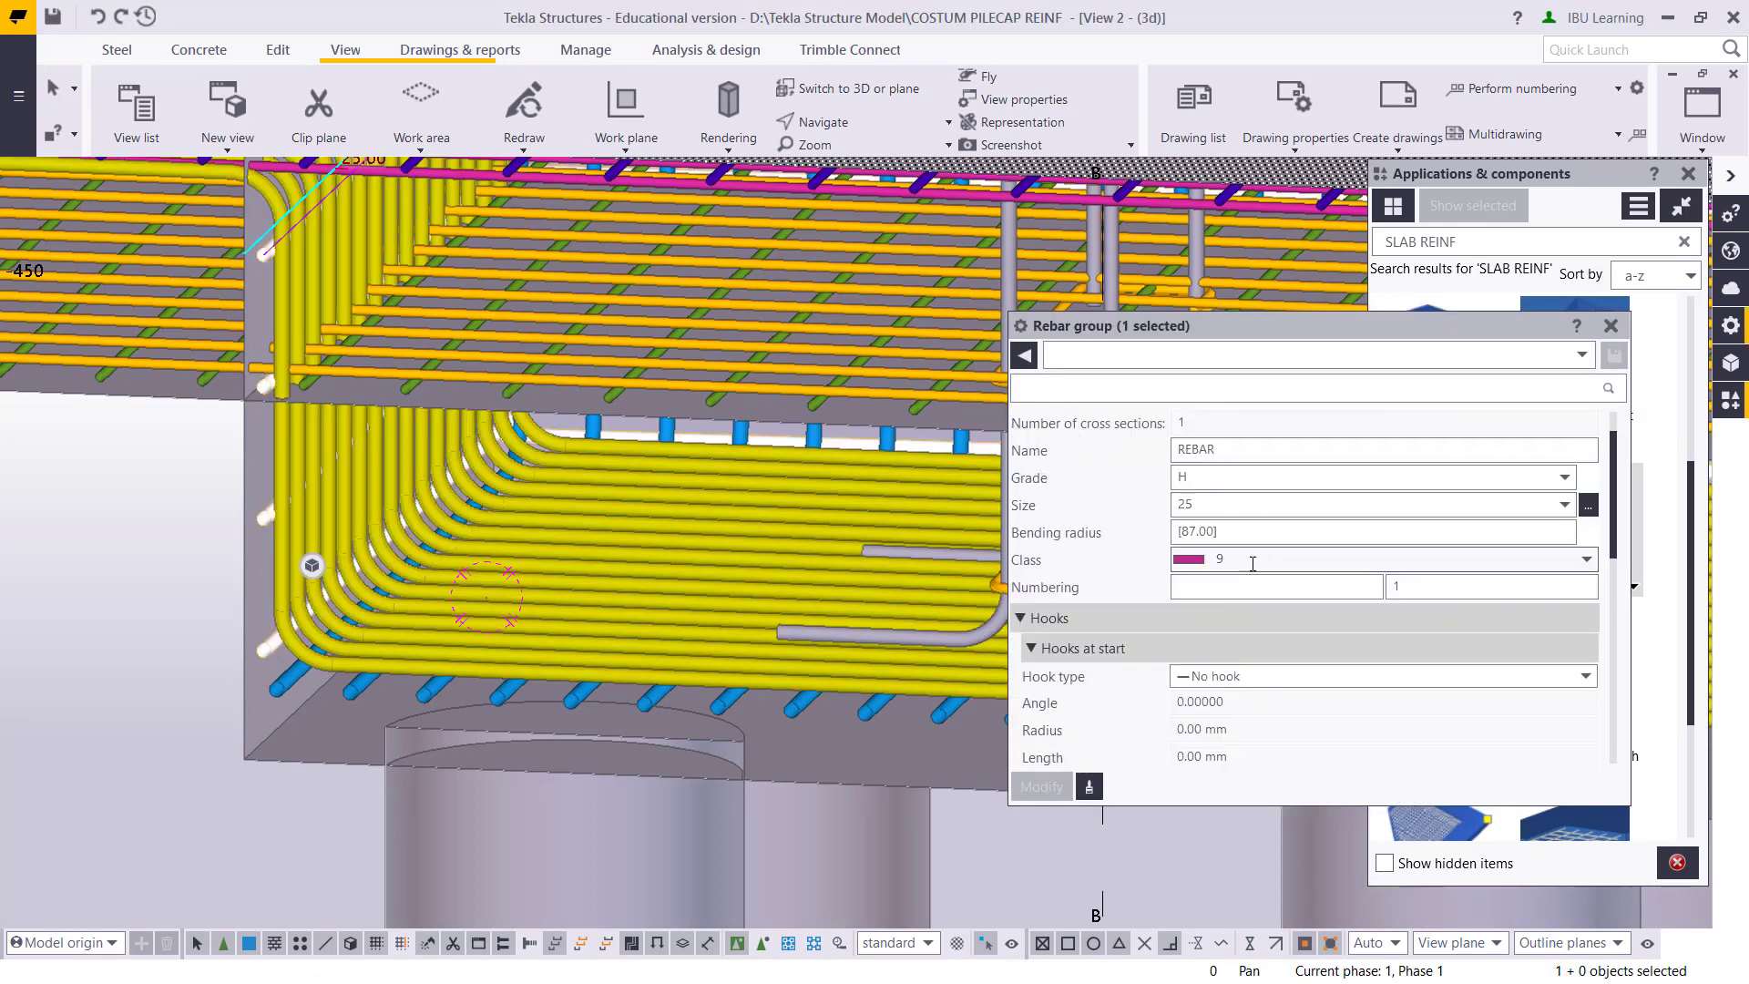
pyautogui.click(1252, 559)
pyautogui.click(1240, 647)
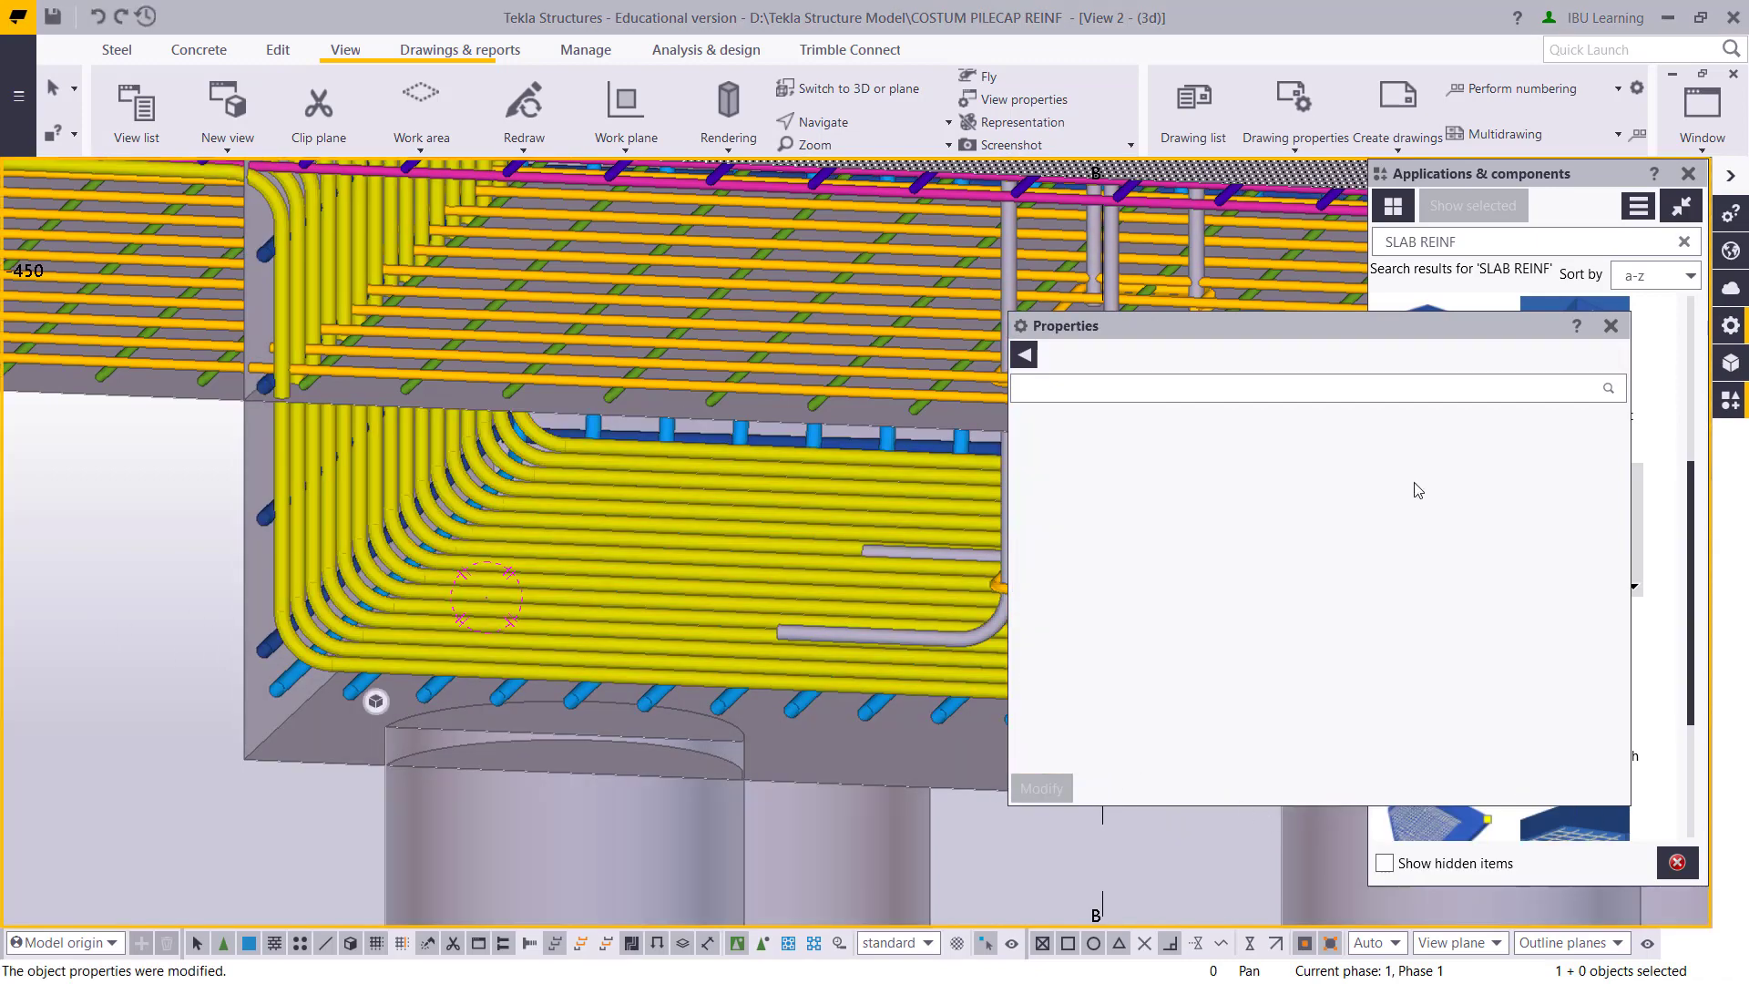
pyautogui.click(1610, 326)
pyautogui.keyDown('ctrl'); pyautogui.moveTo(850, 583); pyautogui.dragTo(697, 548, button='middle'); pyautogui.keyUp('ctrl')
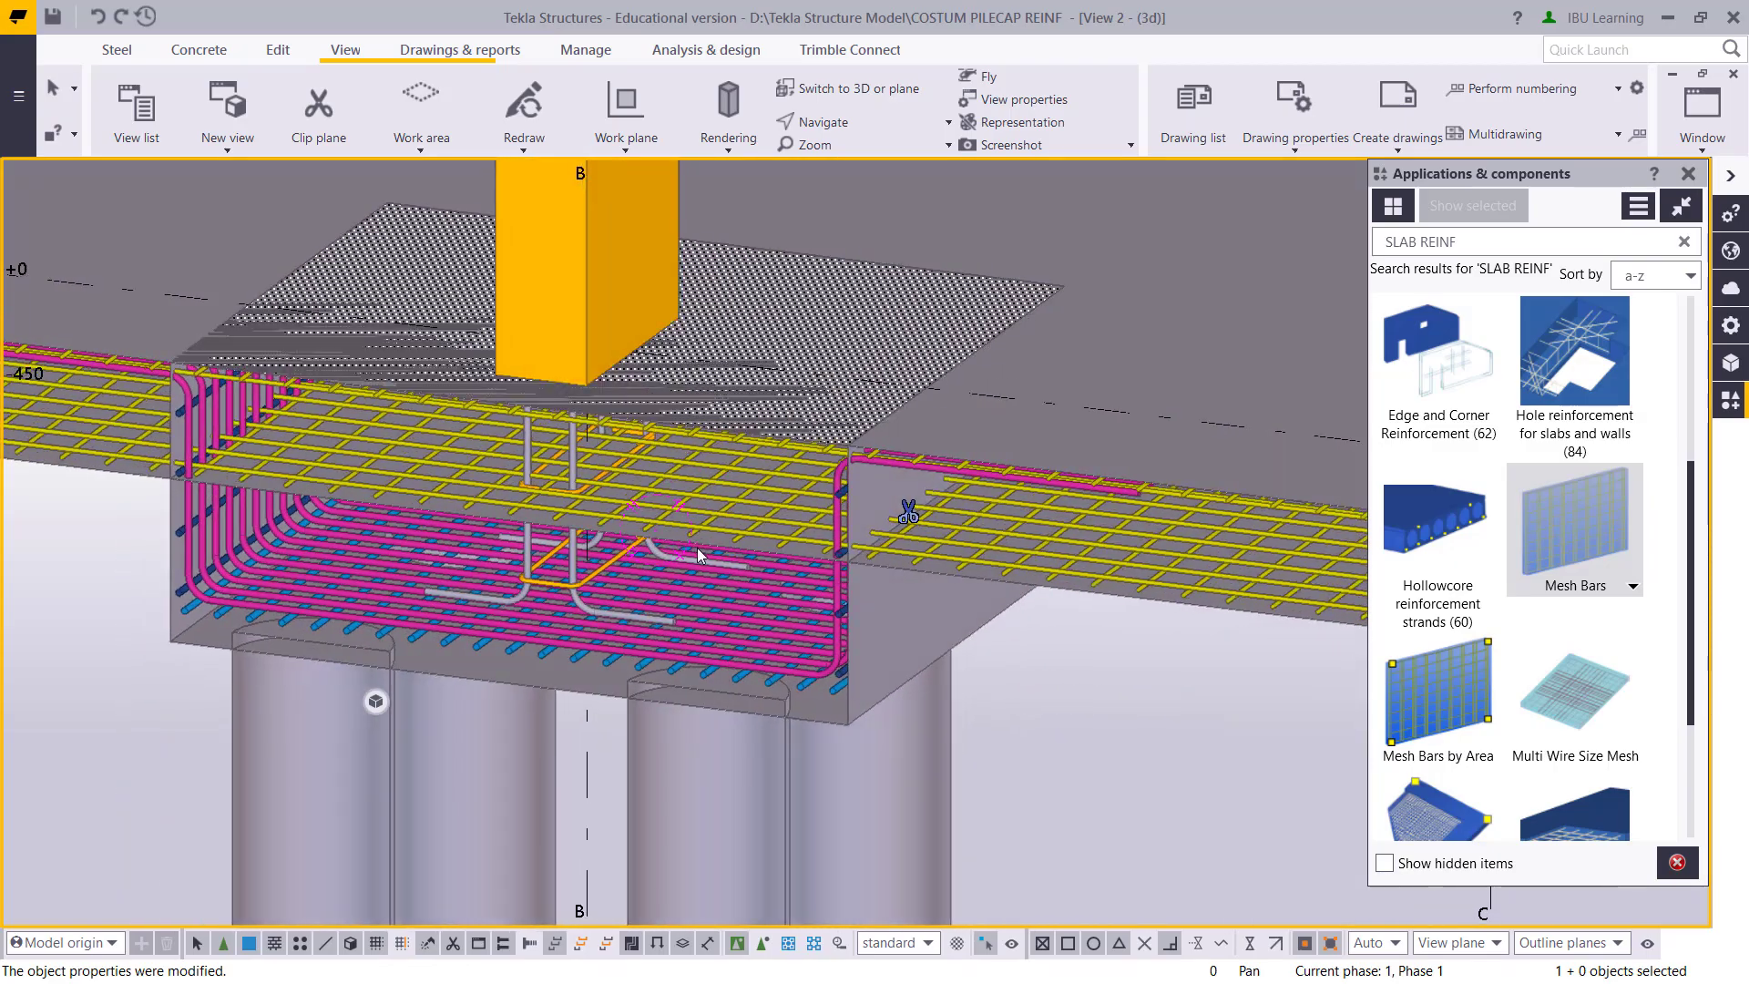